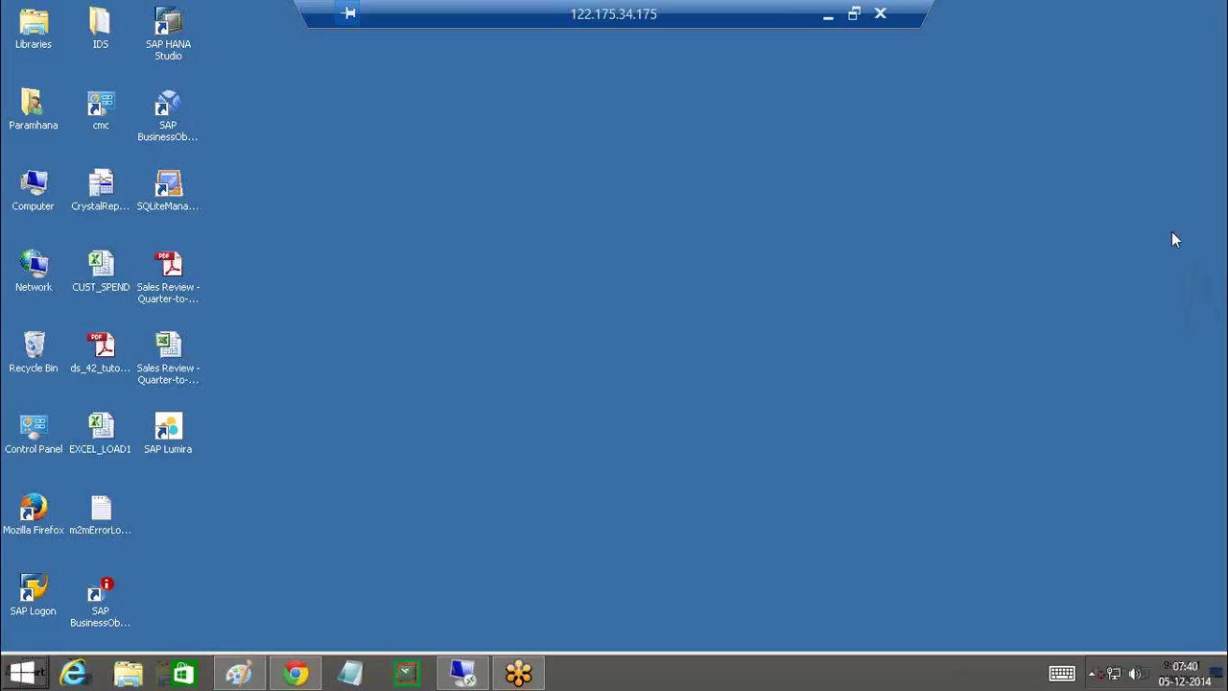
Step: Restore the full-screen remote session to a window to reach the local desktop
left_click(817, 356)
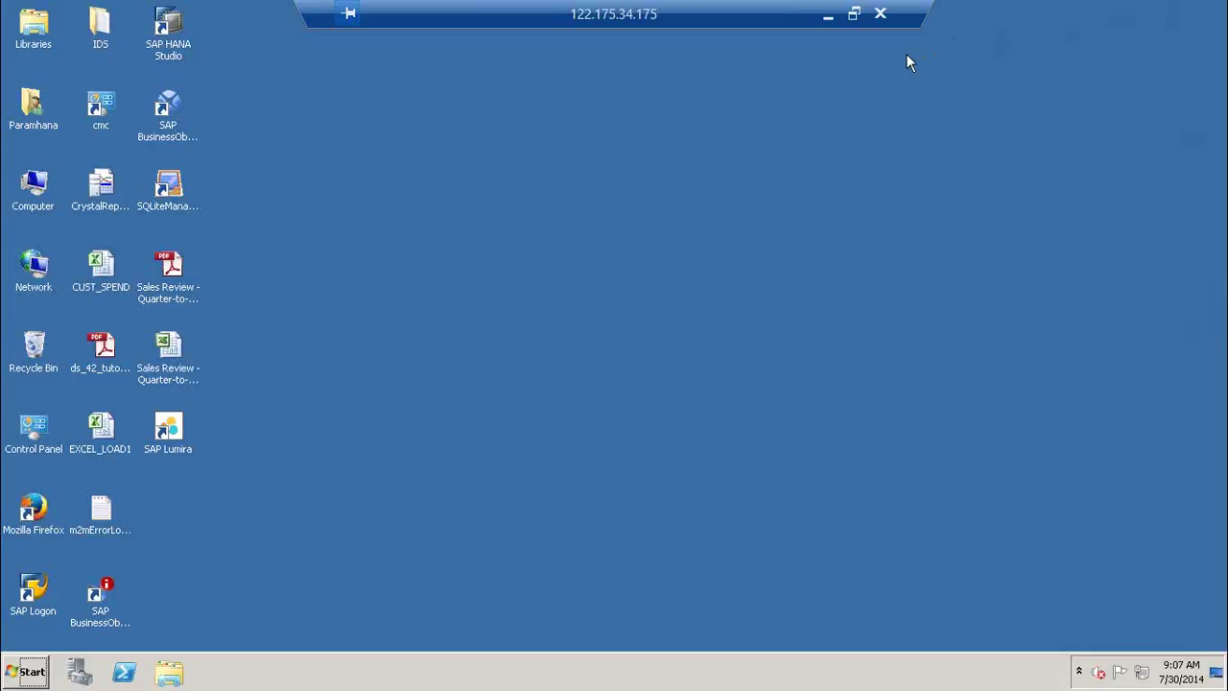
left_click(855, 15)
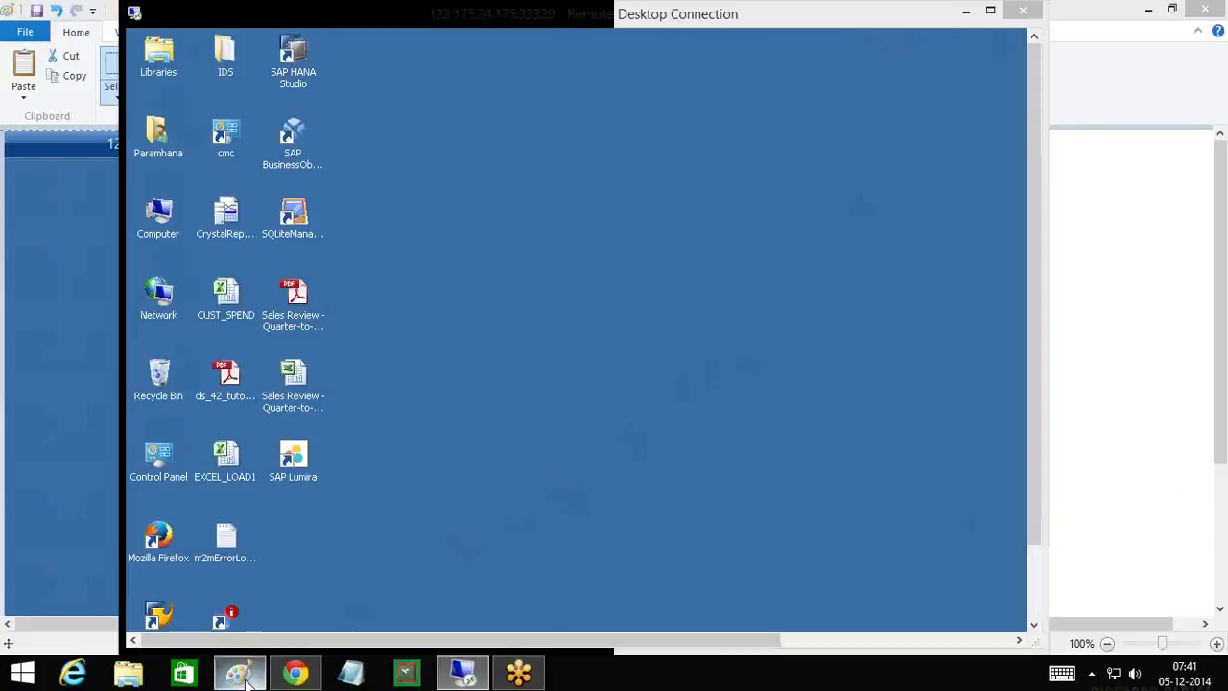
Step: In the meeting screenshot, box 'Exit - Leave Meeting' in black and add a black arrow pointing at it
left_click(240, 674)
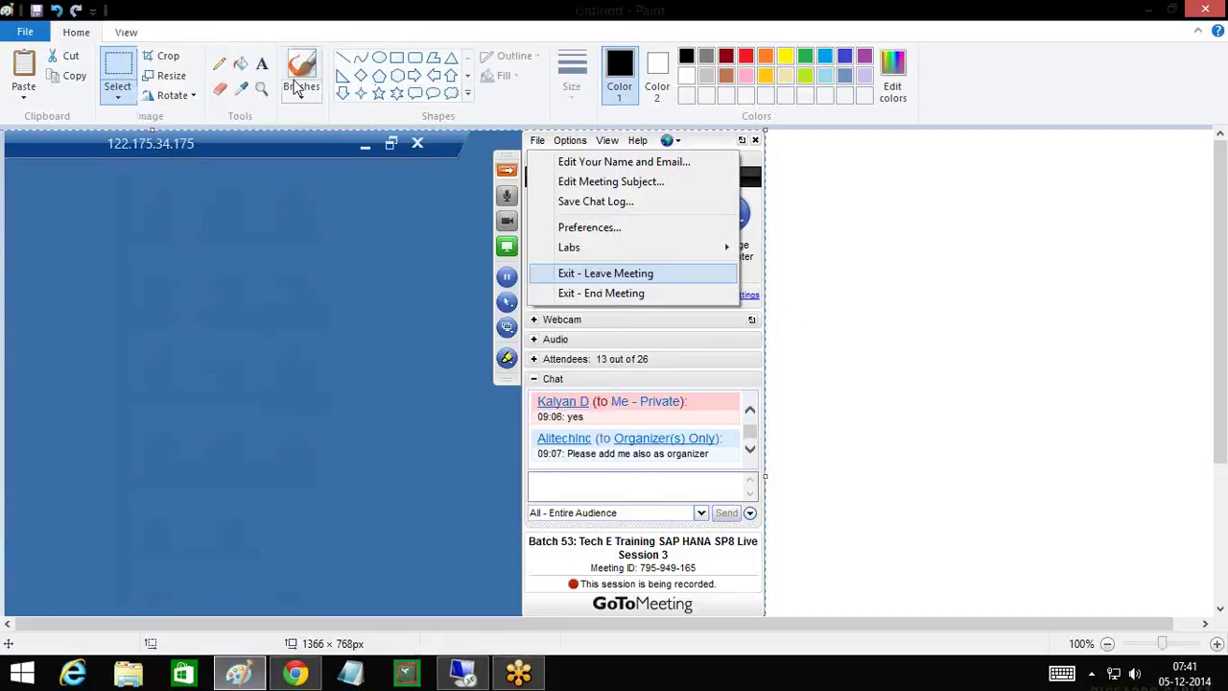
left_click(397, 60)
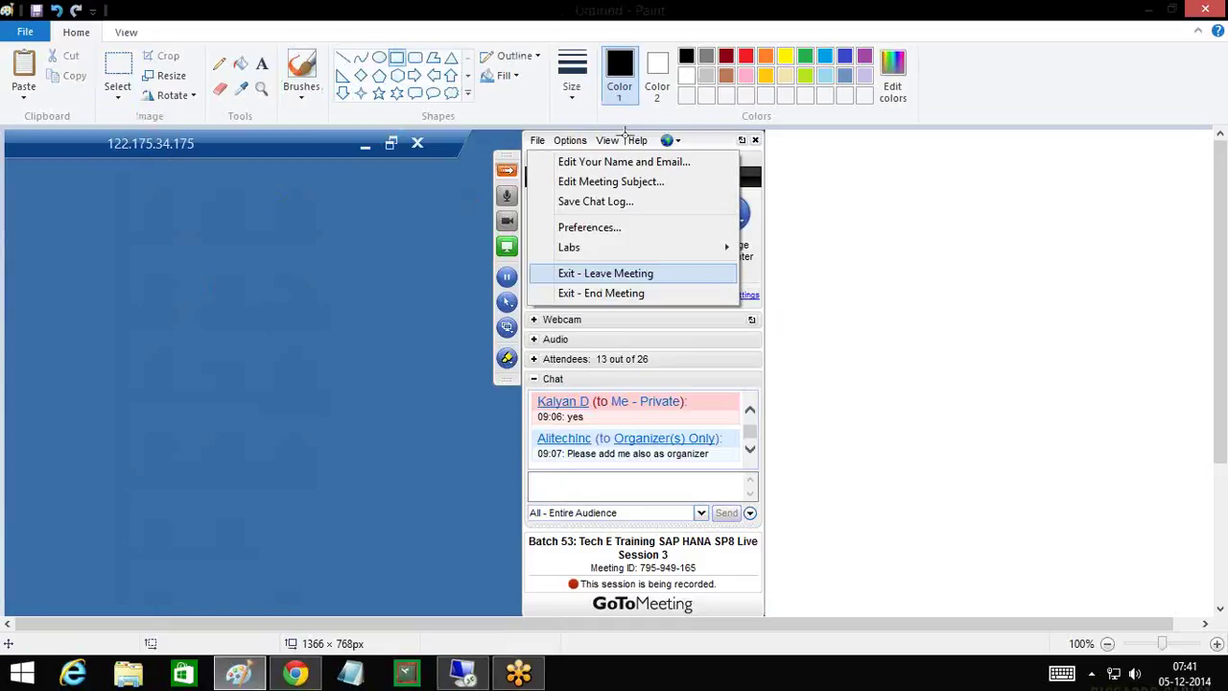
left_click_drag(526, 264, 843, 287)
left_click(756, 280)
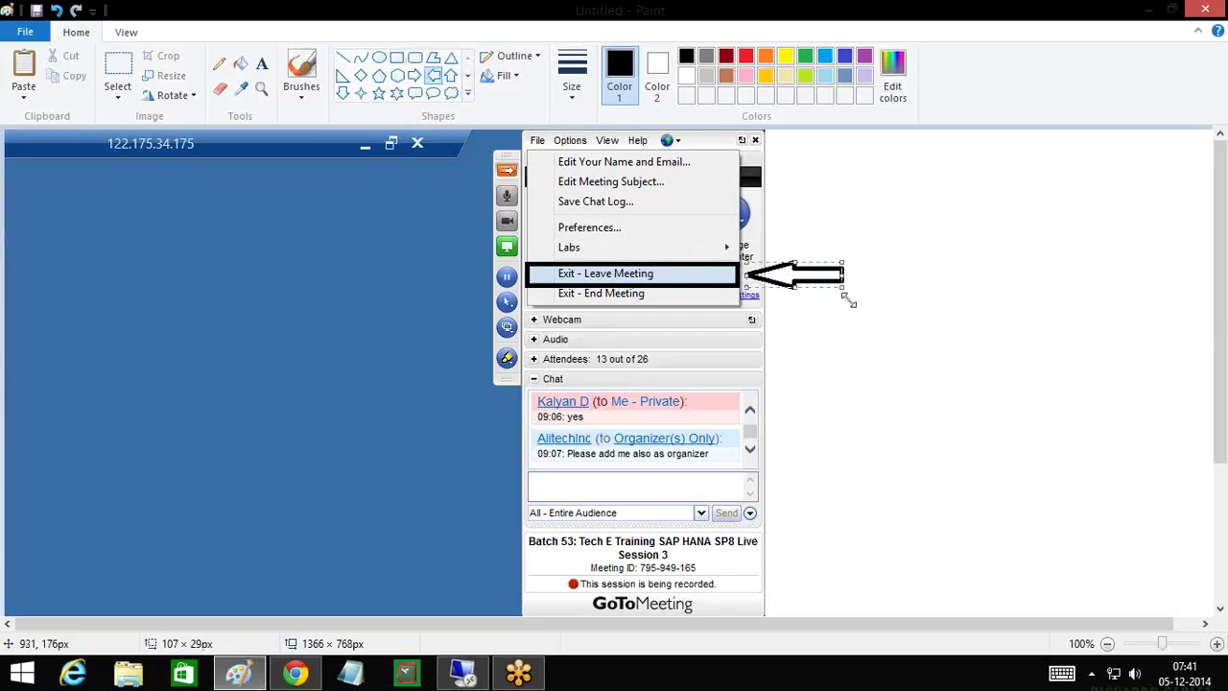
left_click(880, 326)
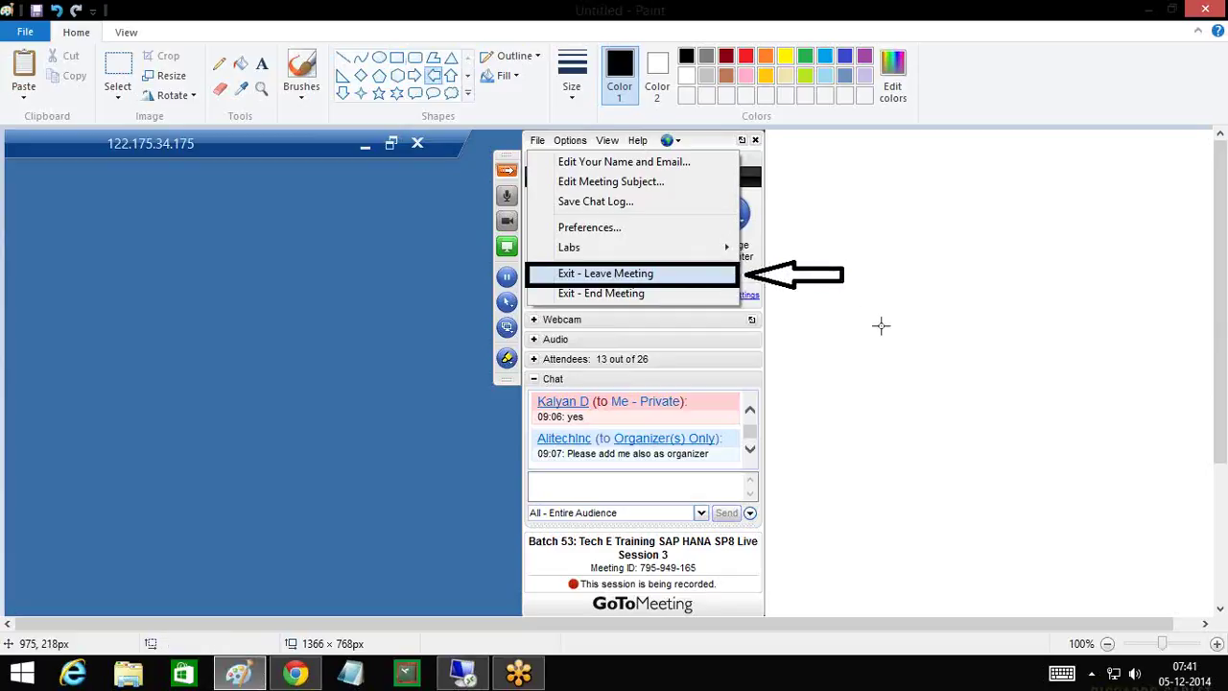
left_click(745, 56)
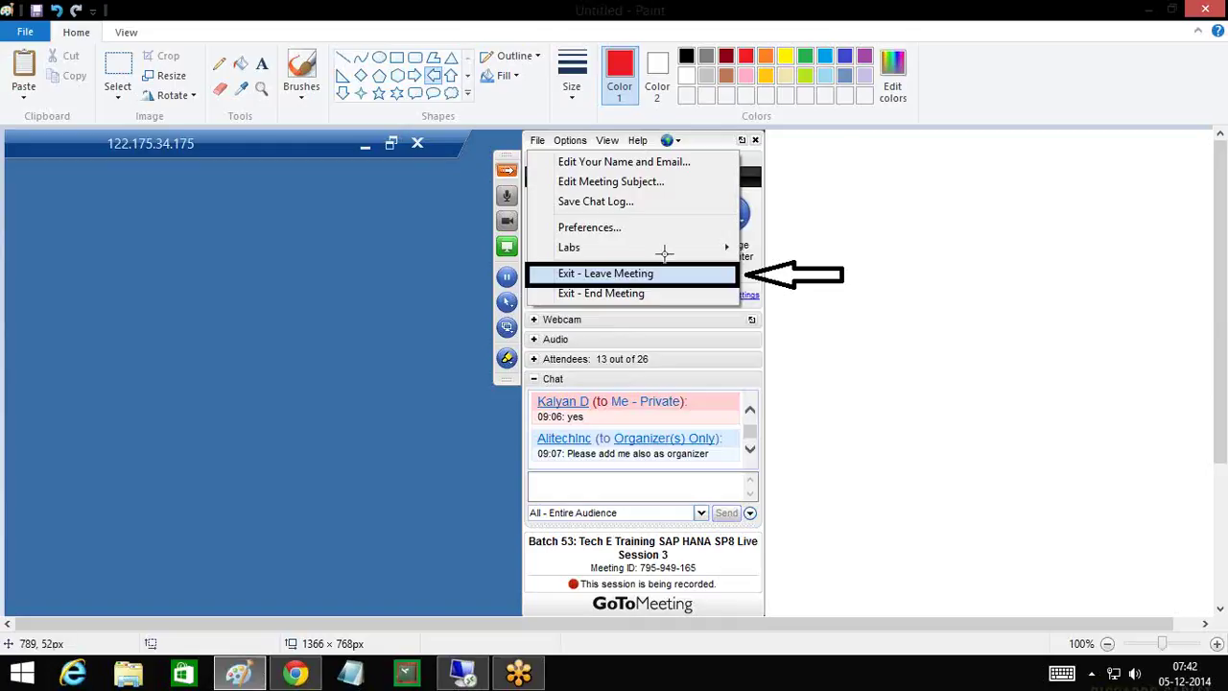
Step: Draw a red arrow beside 'Exit - End Meeting' and fix it in place
mouse_move(530, 284)
left_mouse_down()
mouse_move(572, 324)
mouse_move(864, 326)
mouse_move(795, 323)
left_mouse_up()
left_click_drag(710, 288, 858, 282)
left_click(866, 371)
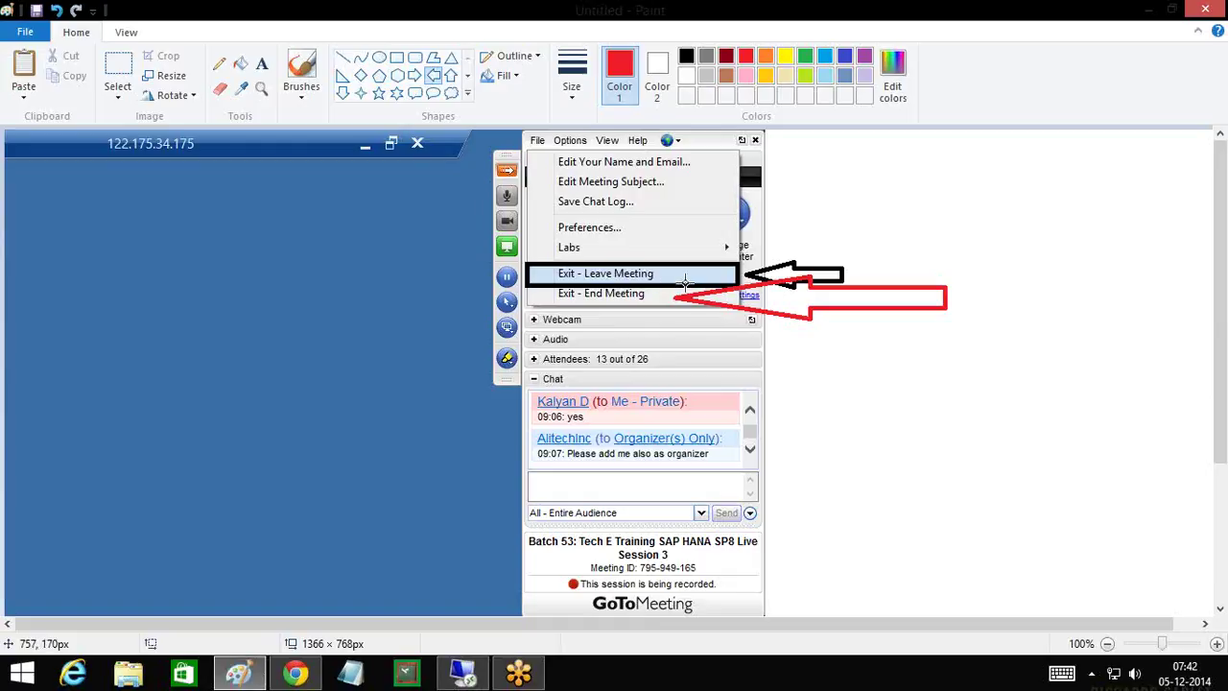
Step: Draw a green rectangle tightly around 'Exit - Leave Meeting', then return to the Remote Desktop window
left_click(806, 57)
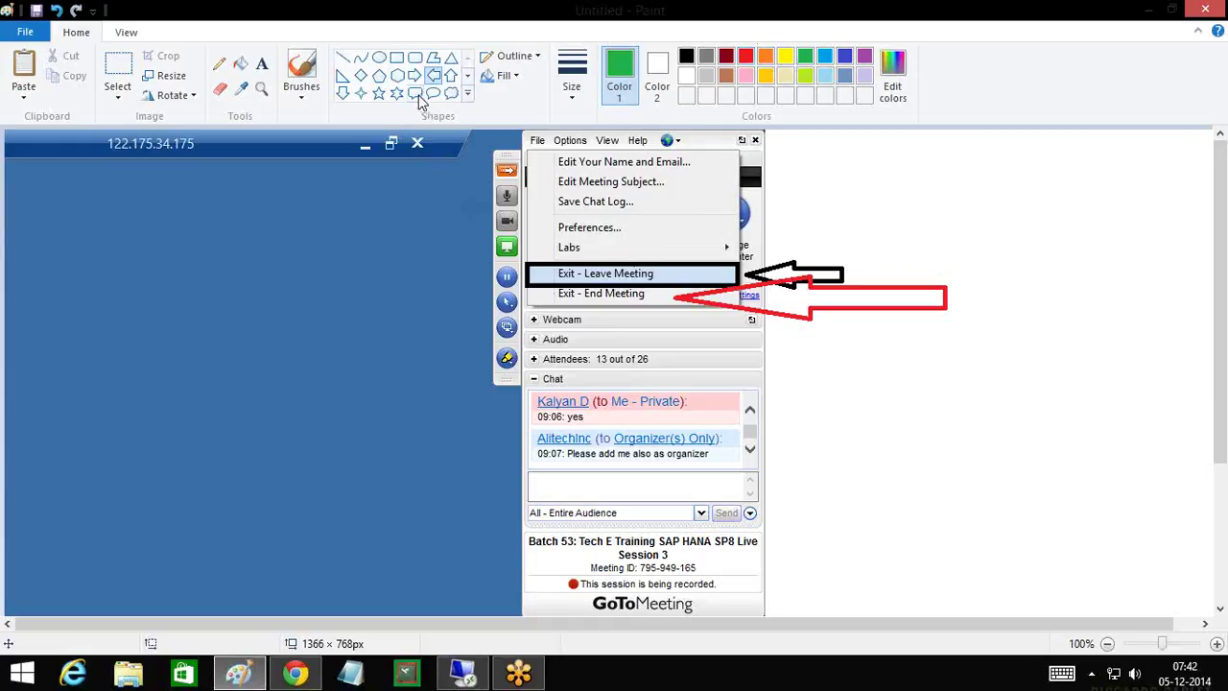
left_click(396, 57)
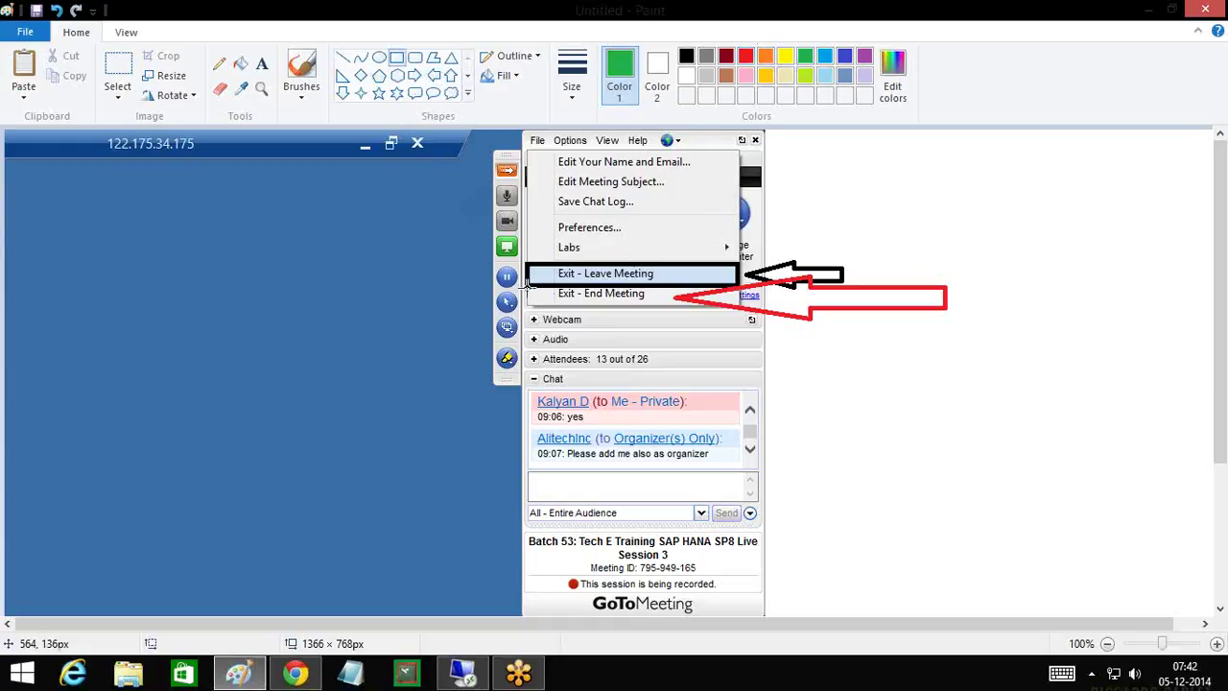
left_click_drag(539, 269, 697, 282)
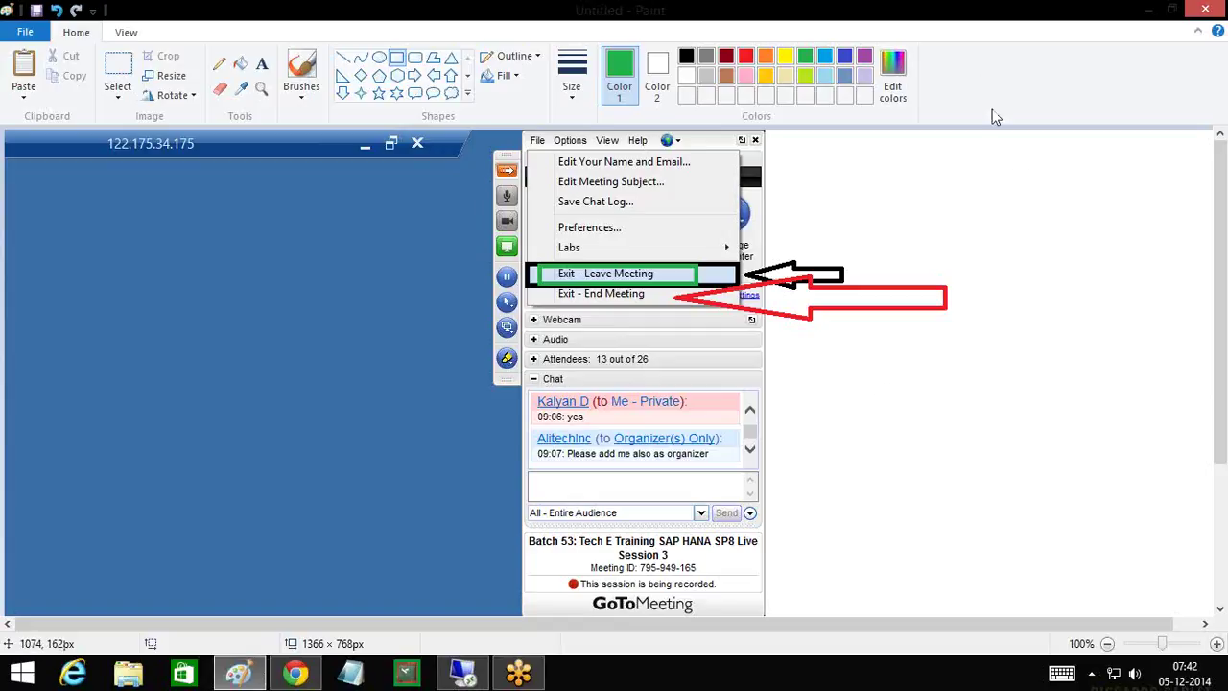
left_click(979, 75)
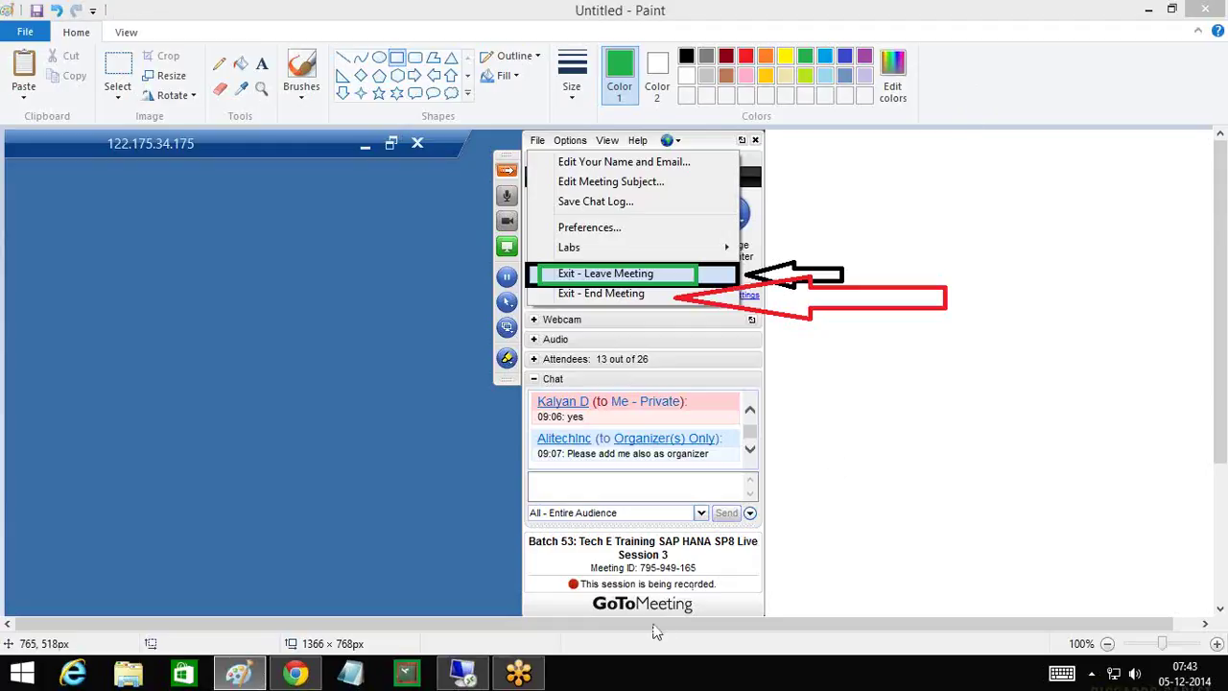
left_click(462, 671)
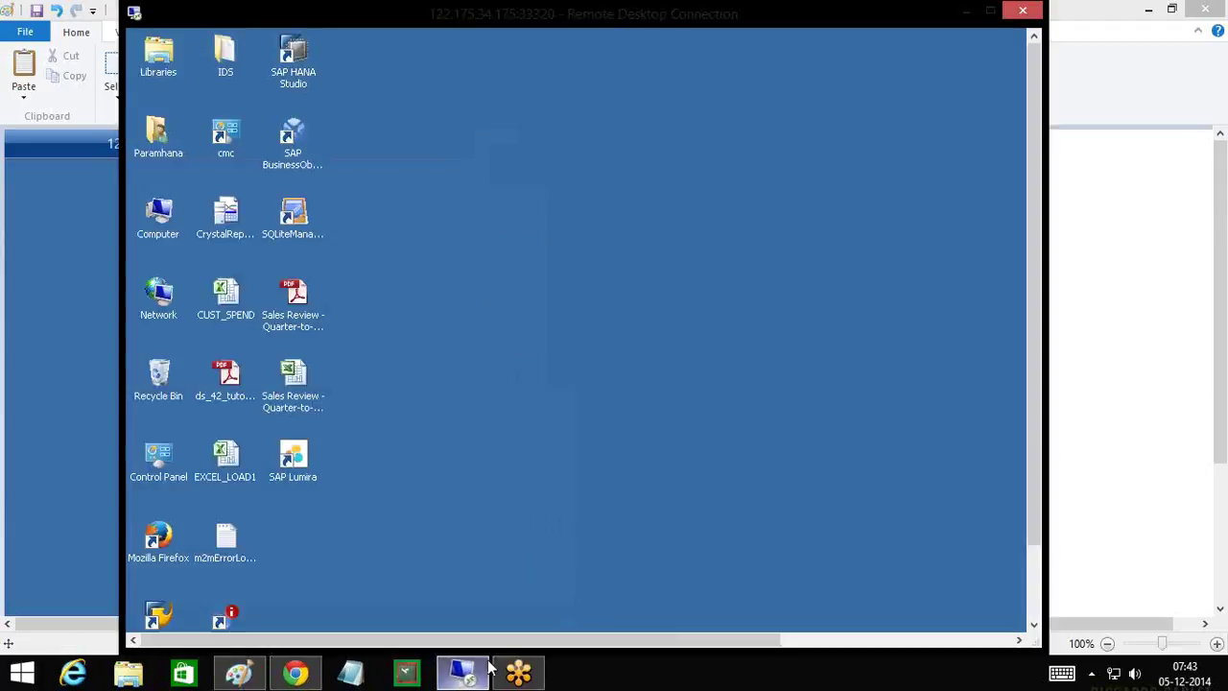
Step: Switch the Remote Desktop Connection window back to full screen
double_click(361, 13)
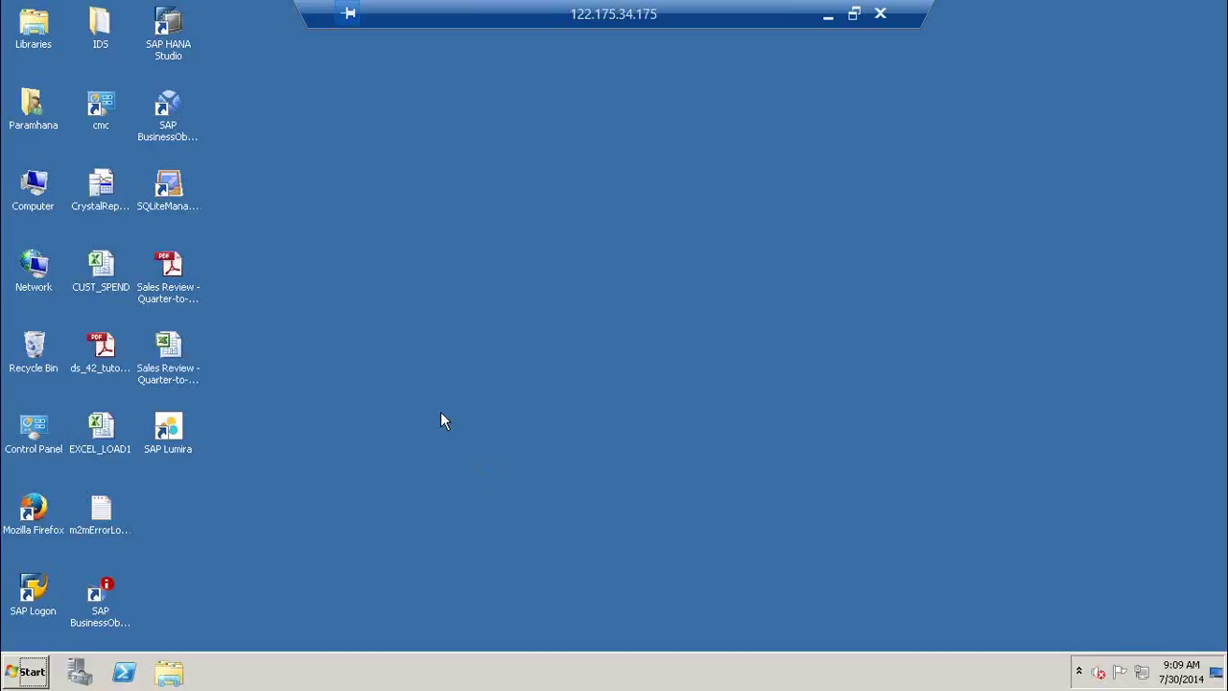
Step: Focus the remote server's desktop with its SAP HANA Studio shortcut selected
left_click(174, 46)
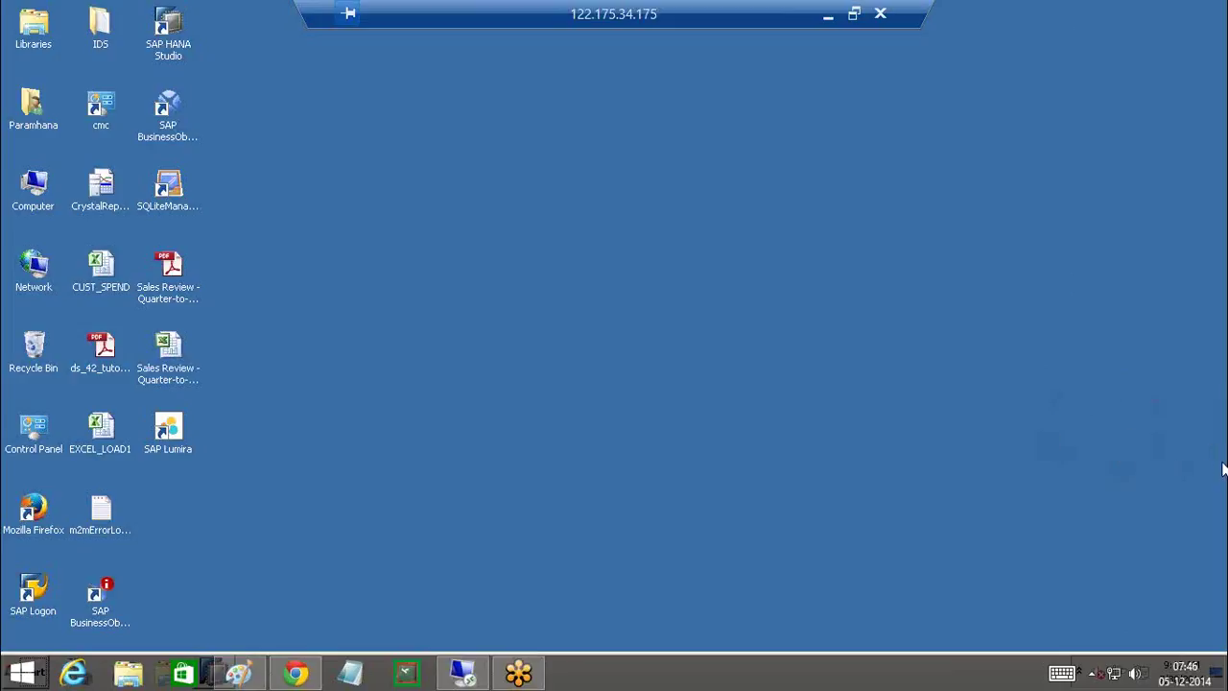
left_click(758, 474)
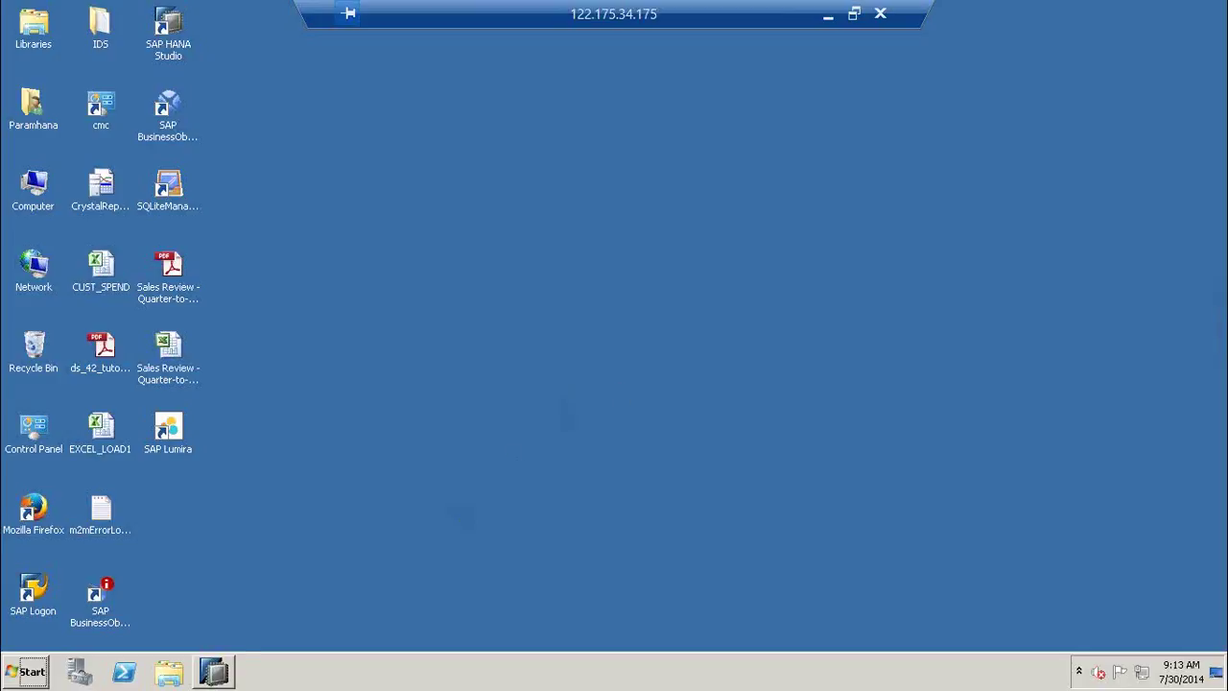
Step: Restore SAP HANA Studio from the remote taskbar to show the Modeler Quick Launch for IDS
left_click(213, 670)
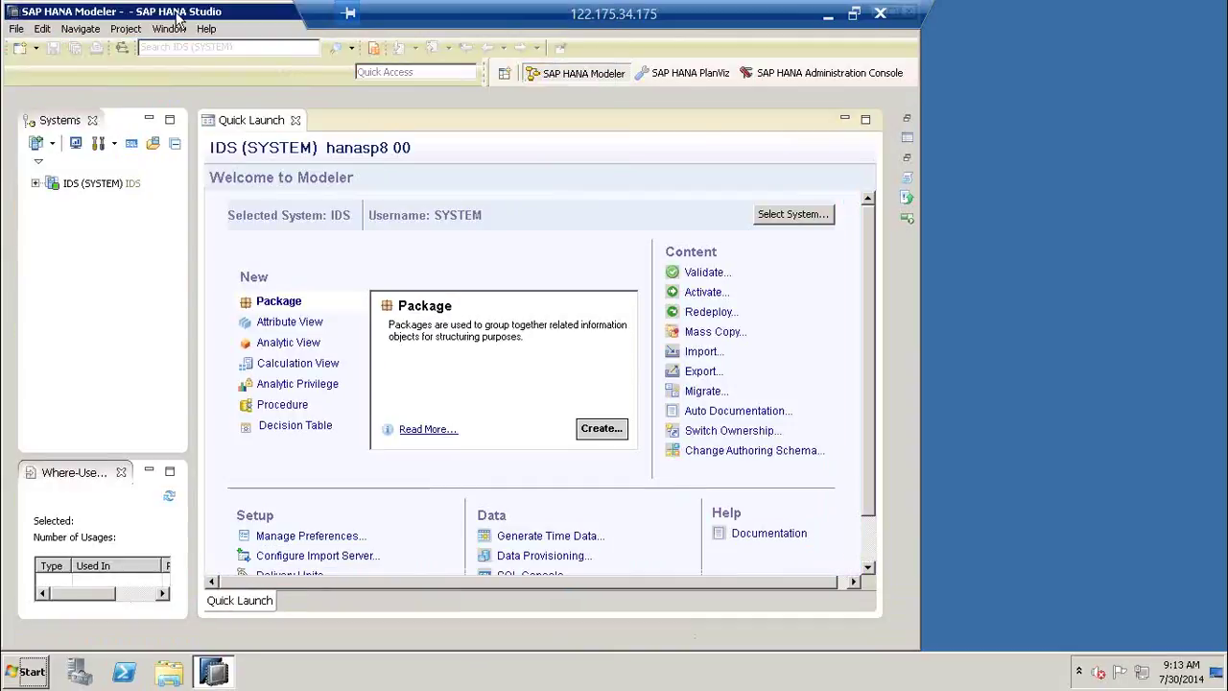
Step: Maximize SAP HANA Studio and expand IDS (SYSTEM) in the Systems view
double_click(175, 14)
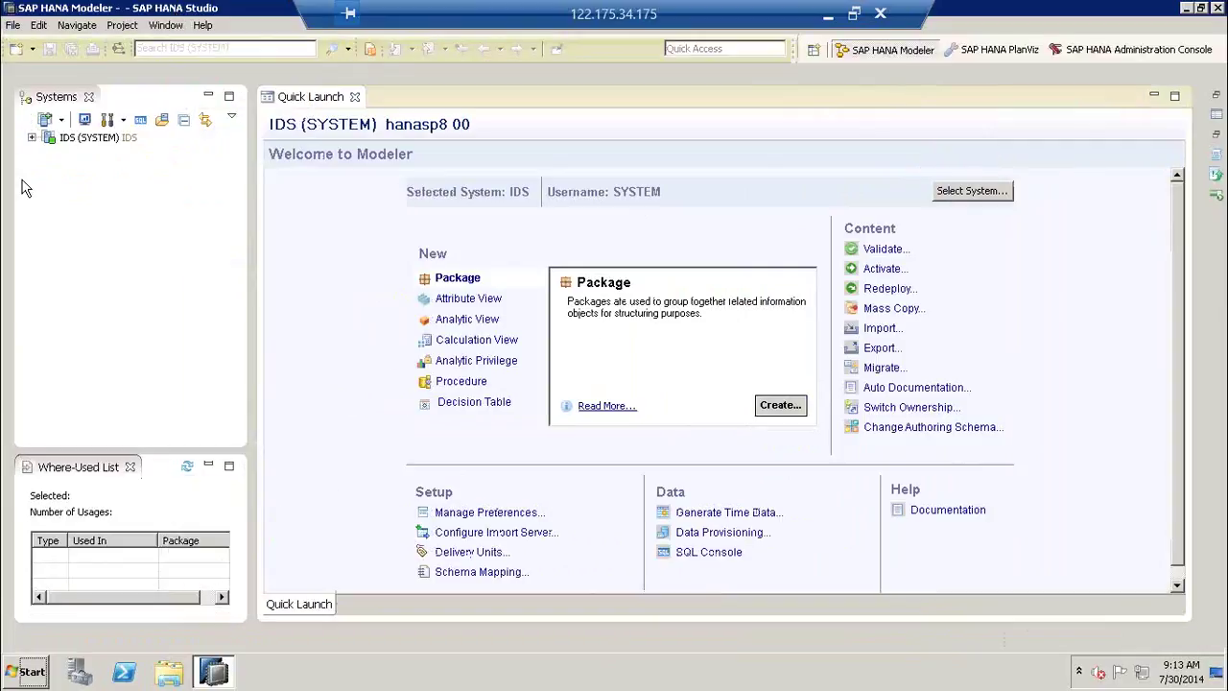
left_click(32, 139)
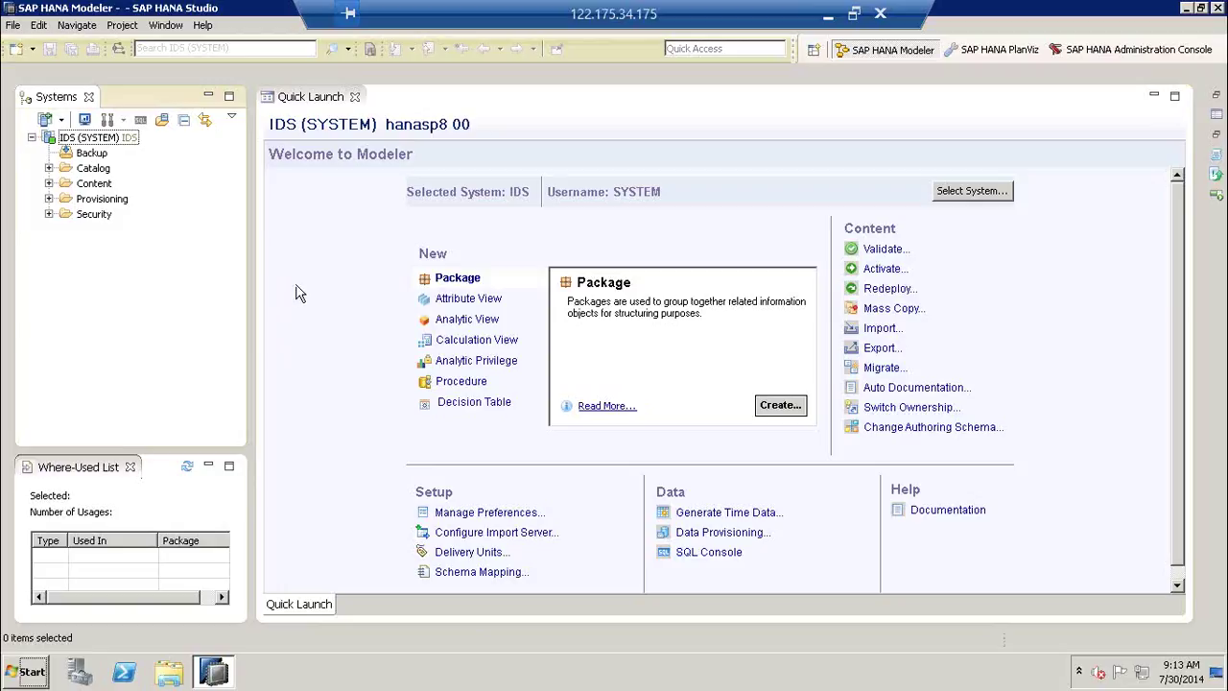
Step: Expand the Catalog folder and scroll through its schemas like ERP, ERP1 and HANA_DEV
left_click(95, 170)
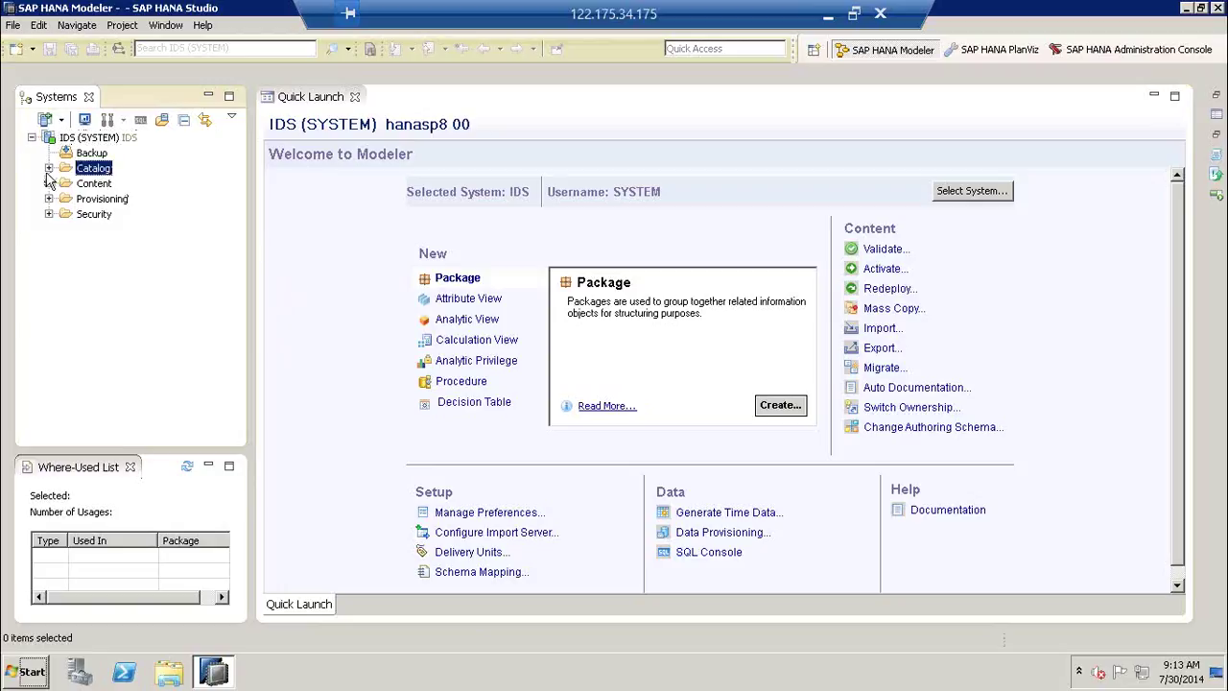
left_click(49, 168)
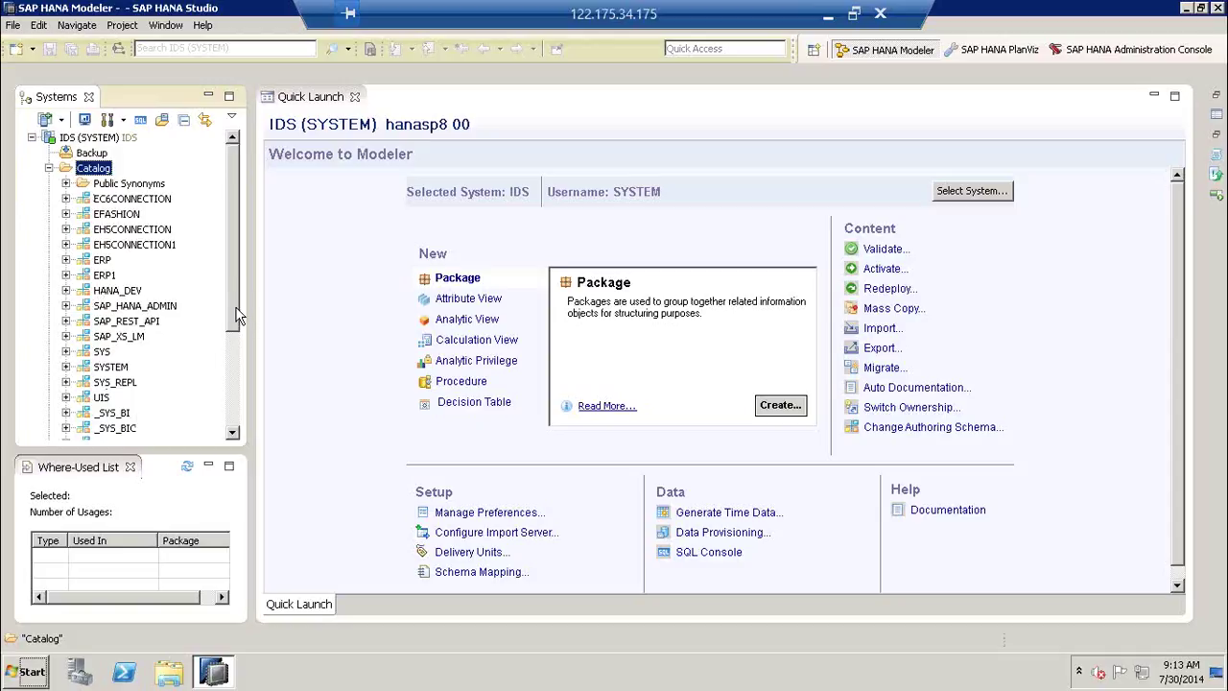
mouse_move(237, 316)
left_mouse_down()
mouse_move(237, 383)
mouse_move(235, 336)
left_mouse_up()
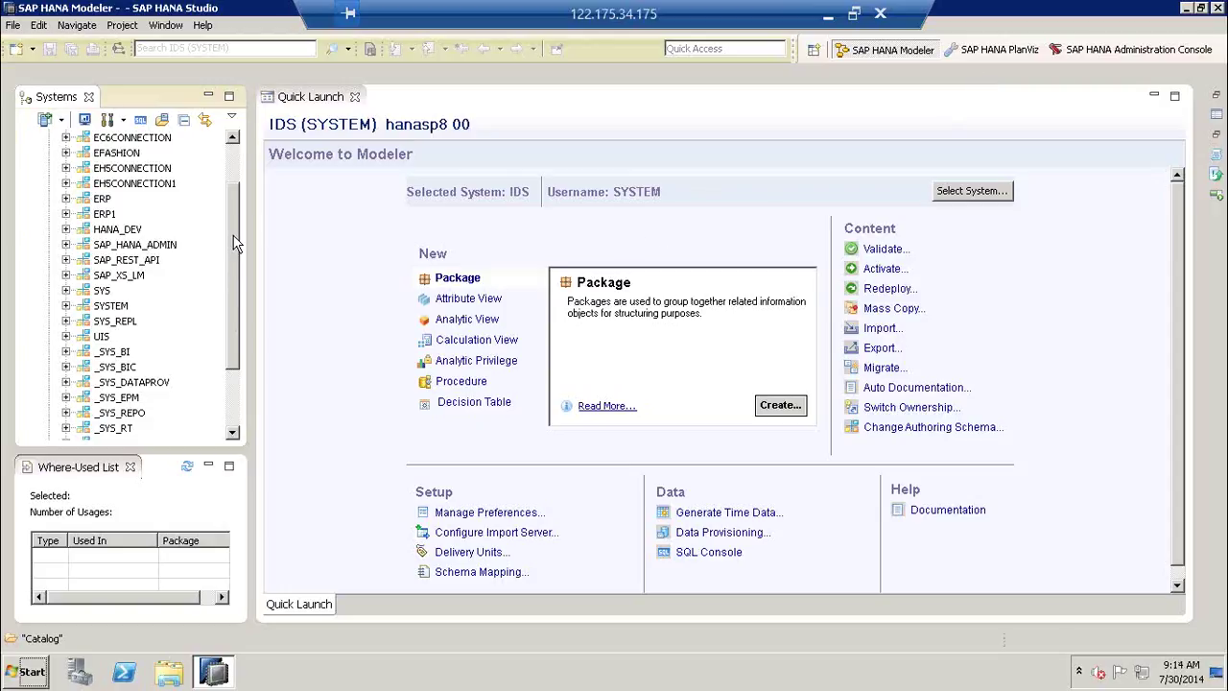
scroll(236, 254, "up", 1)
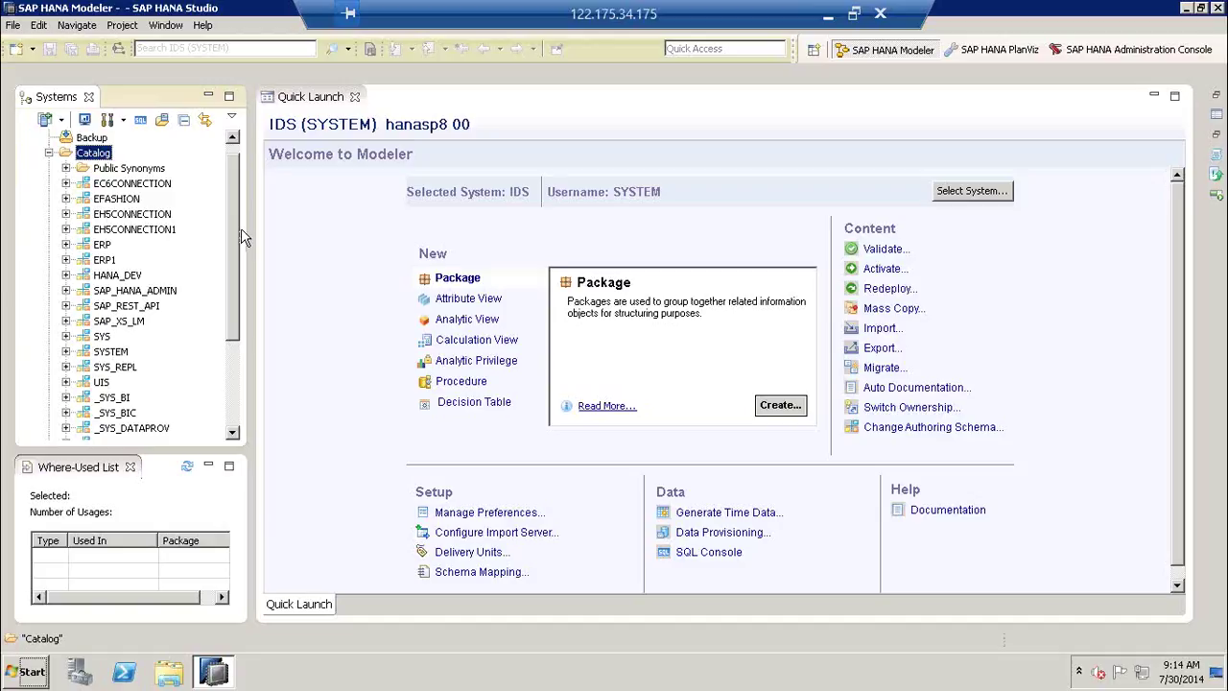
Step: Expand the ERP1 schema and its Tables folder, scrolling down to tables like KNA1 and MAKT
left_click(105, 261)
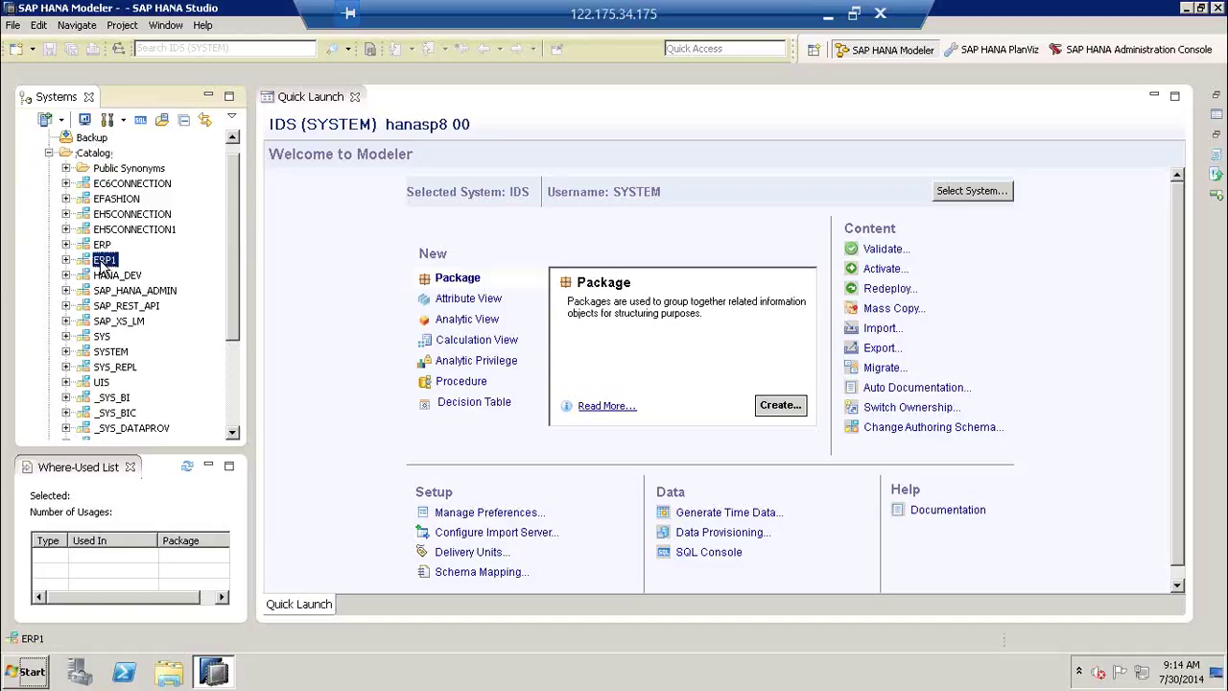
left_click(66, 260)
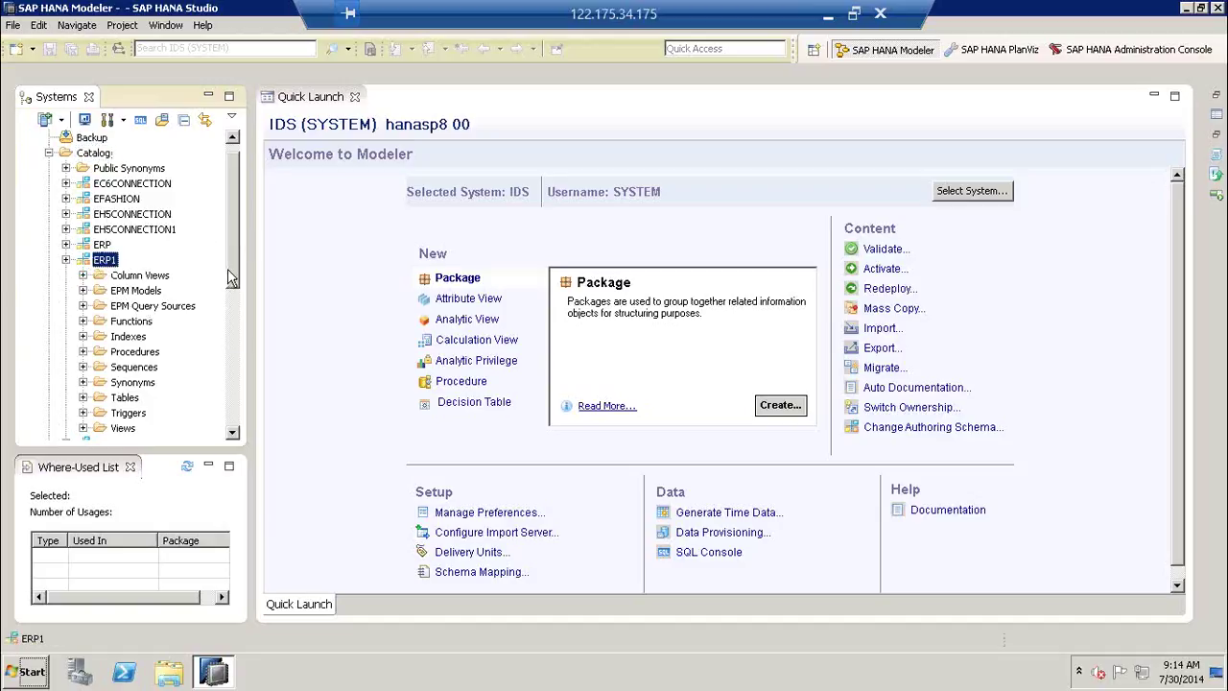
left_click_drag(231, 278, 231, 337)
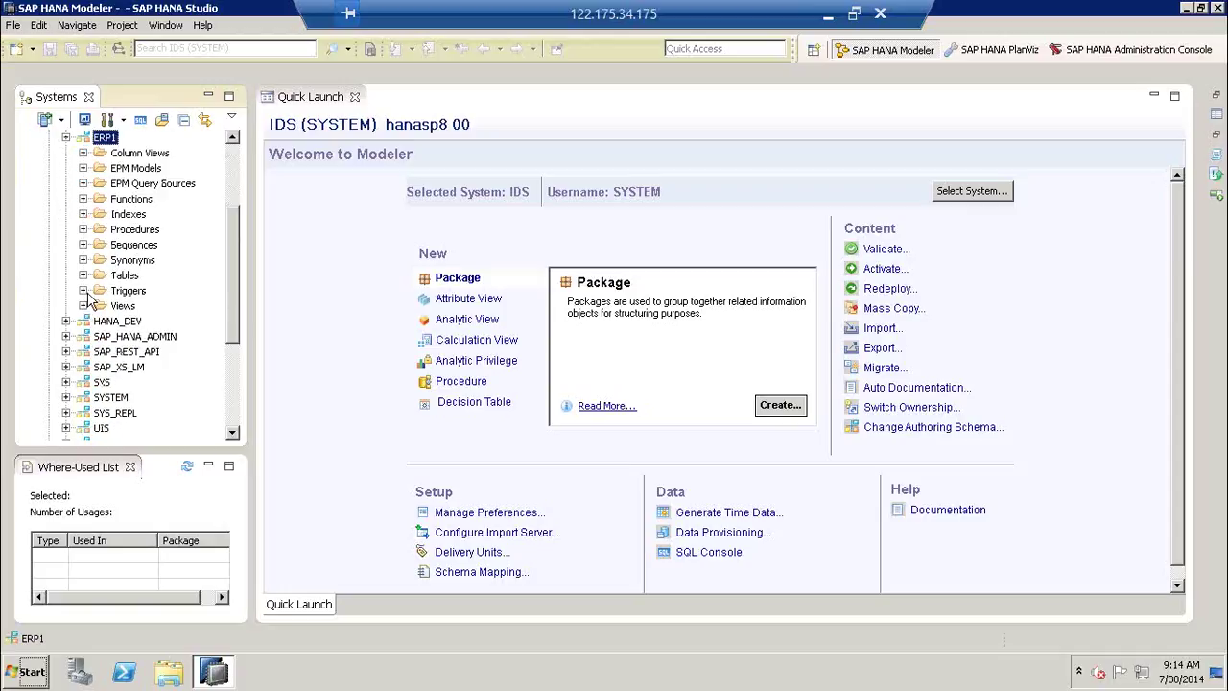
left_click(122, 275)
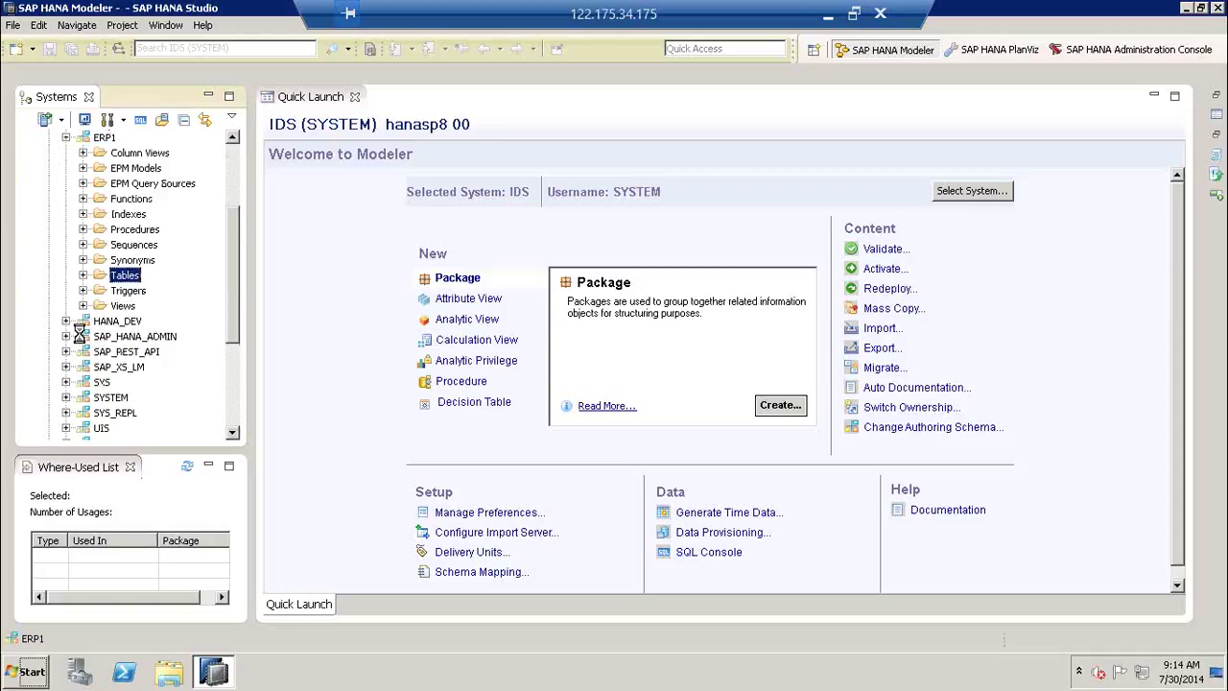
left_click(82, 275)
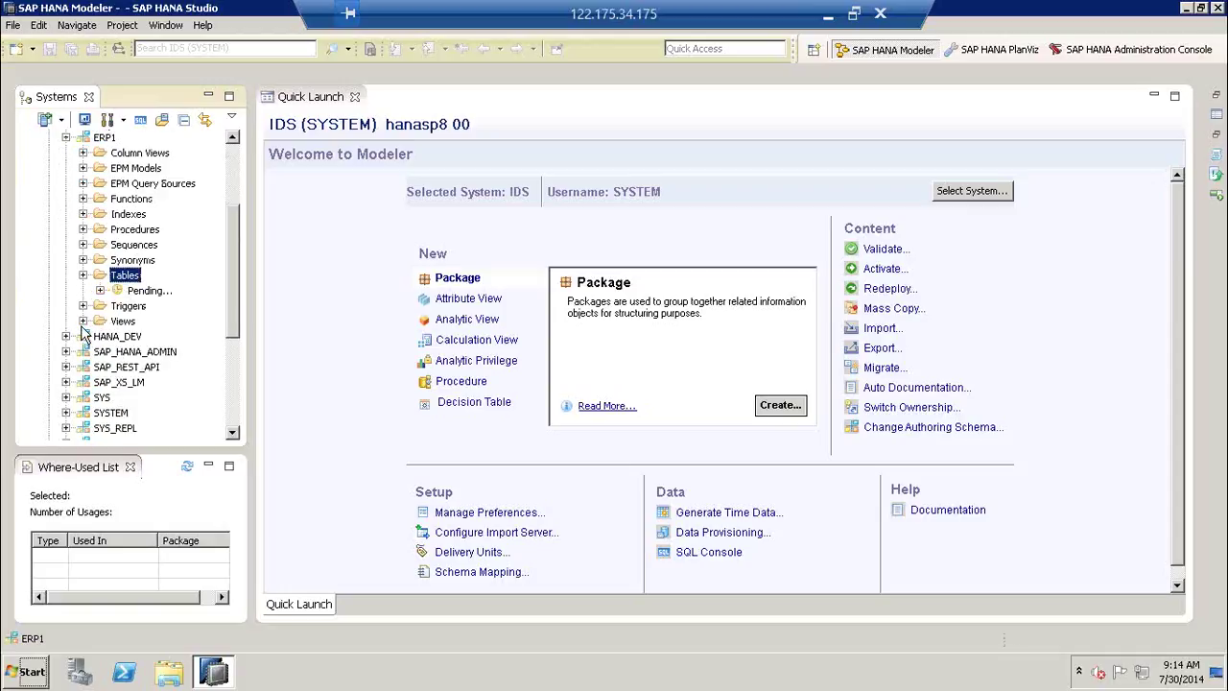
left_click(233, 433)
left_click(233, 434)
left_click(233, 433)
left_click(234, 435)
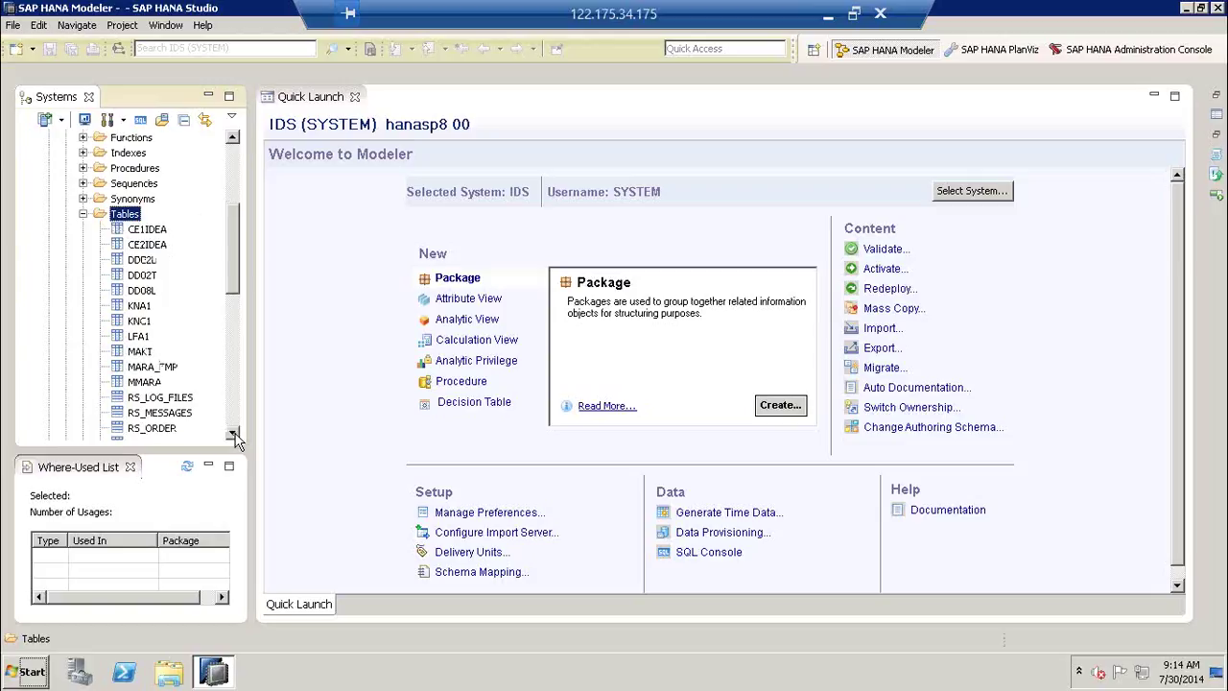
left_click(235, 435)
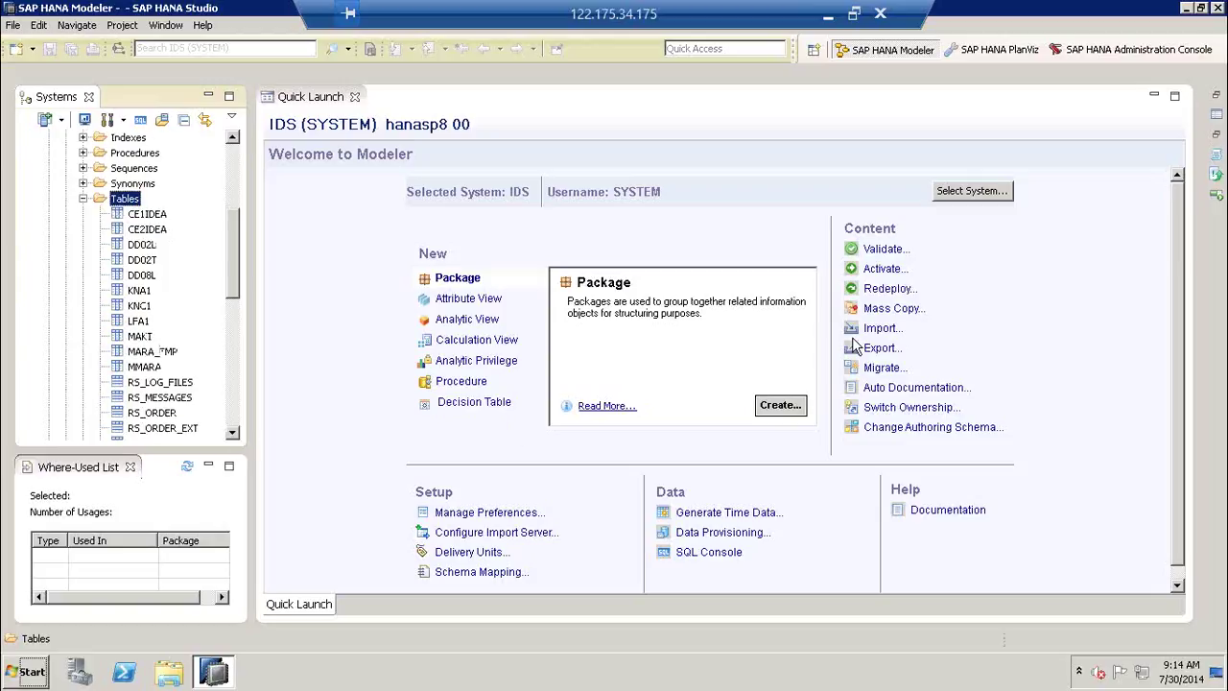
Step: Open the SLT Data Provisioning Editor showing source system EH5 and target schema ERP1
left_click(736, 538)
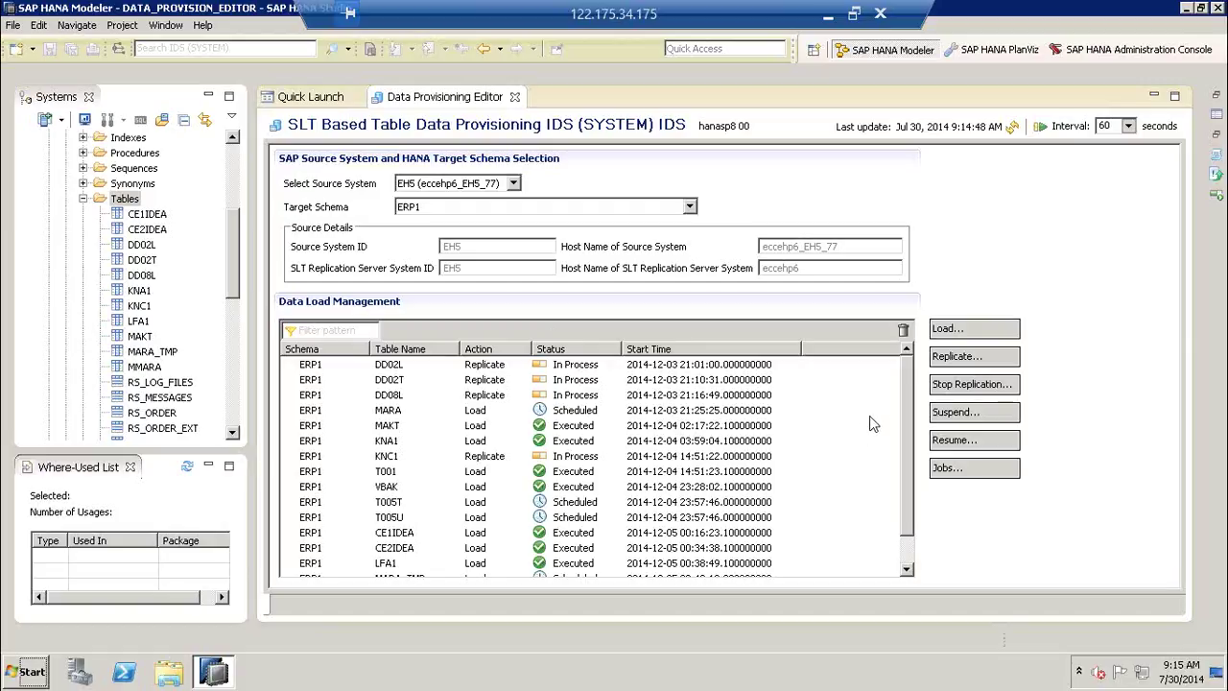
left_click(974, 276)
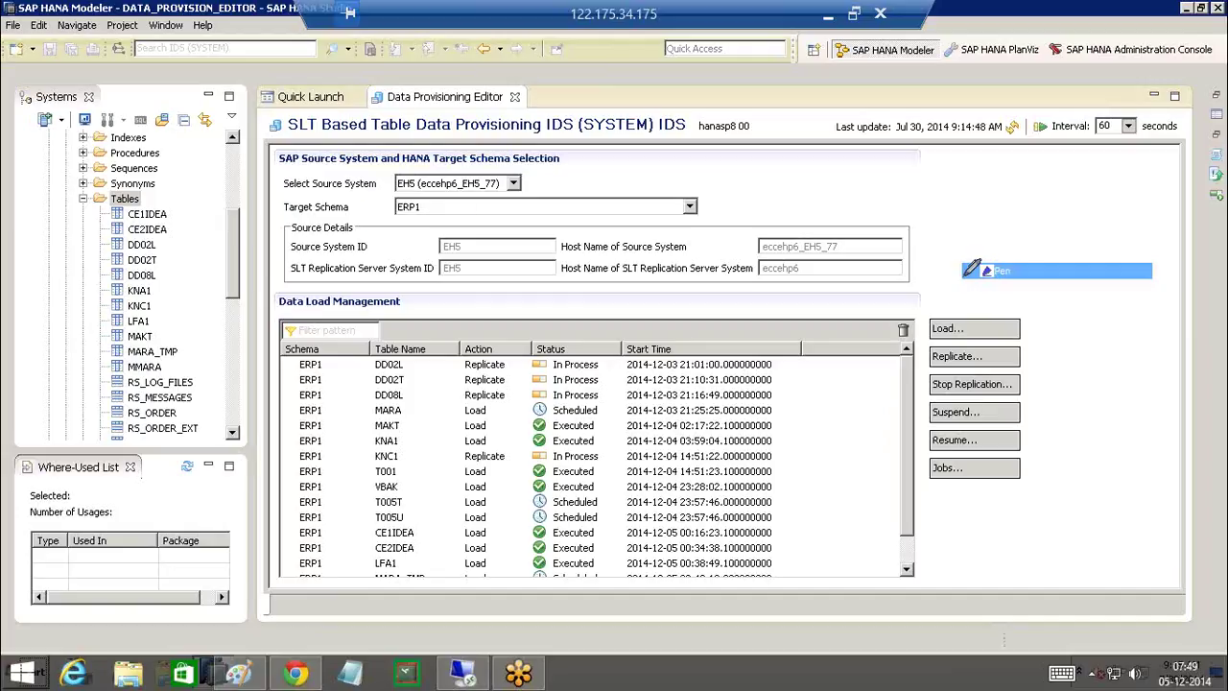
Step: Circle Target Schema ERP1, outline the EH5 source system, and draw an arrow to ERP1's Tables node
left_click_drag(468, 196, 470, 203)
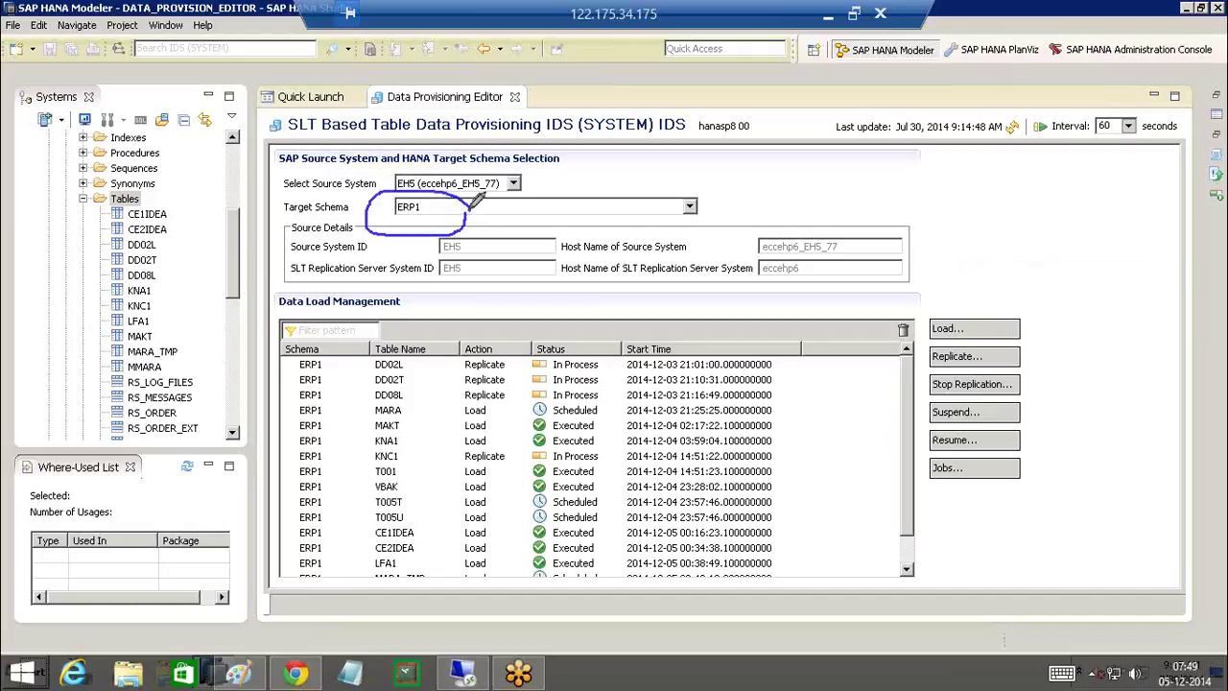
mouse_move(377, 197)
left_mouse_down()
mouse_move(384, 148)
mouse_move(527, 157)
mouse_move(543, 174)
mouse_move(543, 194)
mouse_move(466, 202)
left_mouse_up()
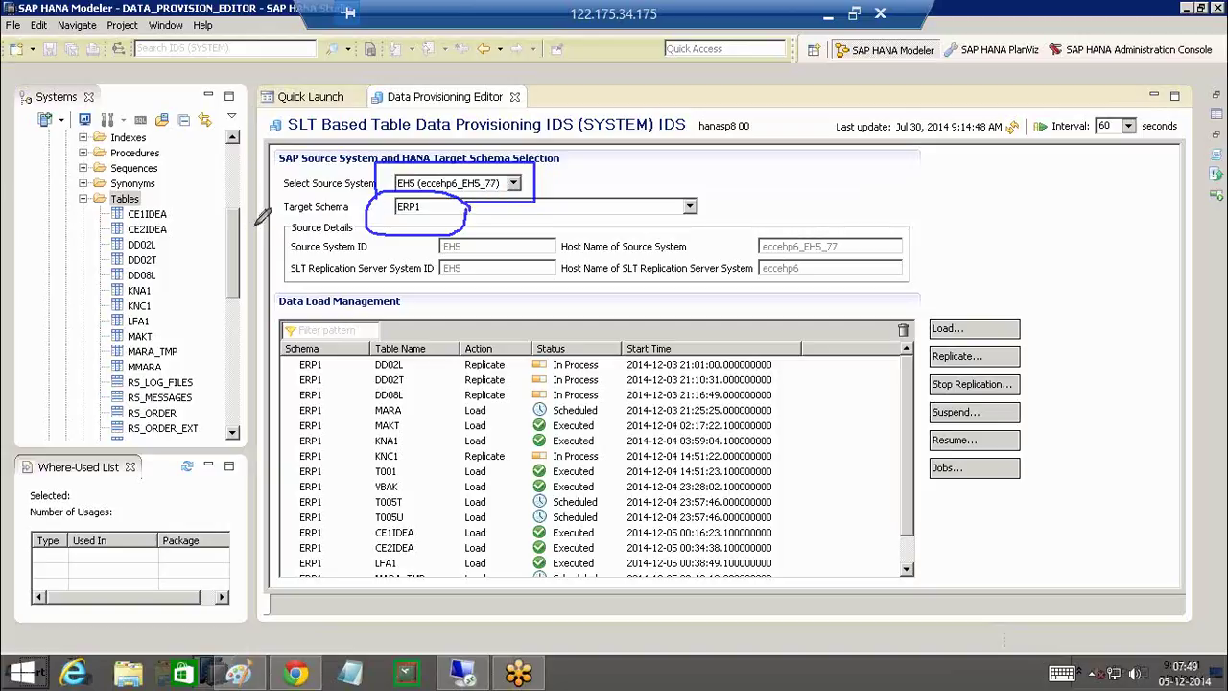
mouse_move(357, 212)
left_mouse_down()
mouse_move(206, 209)
mouse_move(218, 218)
left_mouse_up()
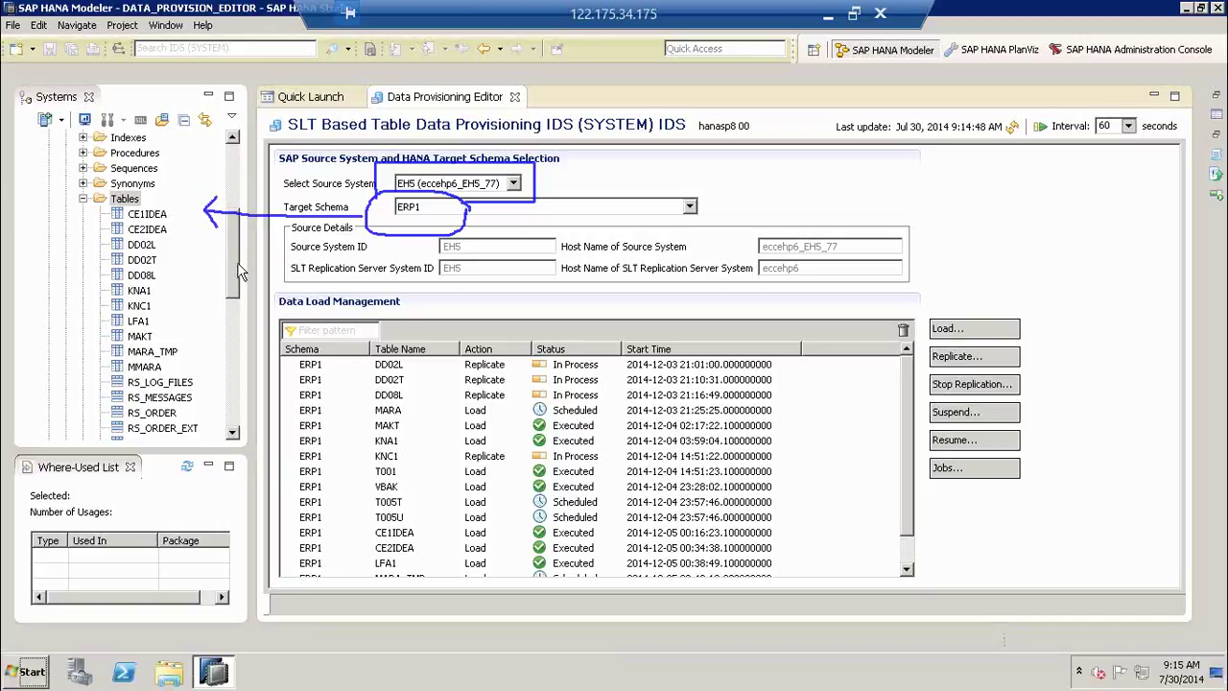
left_click_drag(239, 265, 235, 235)
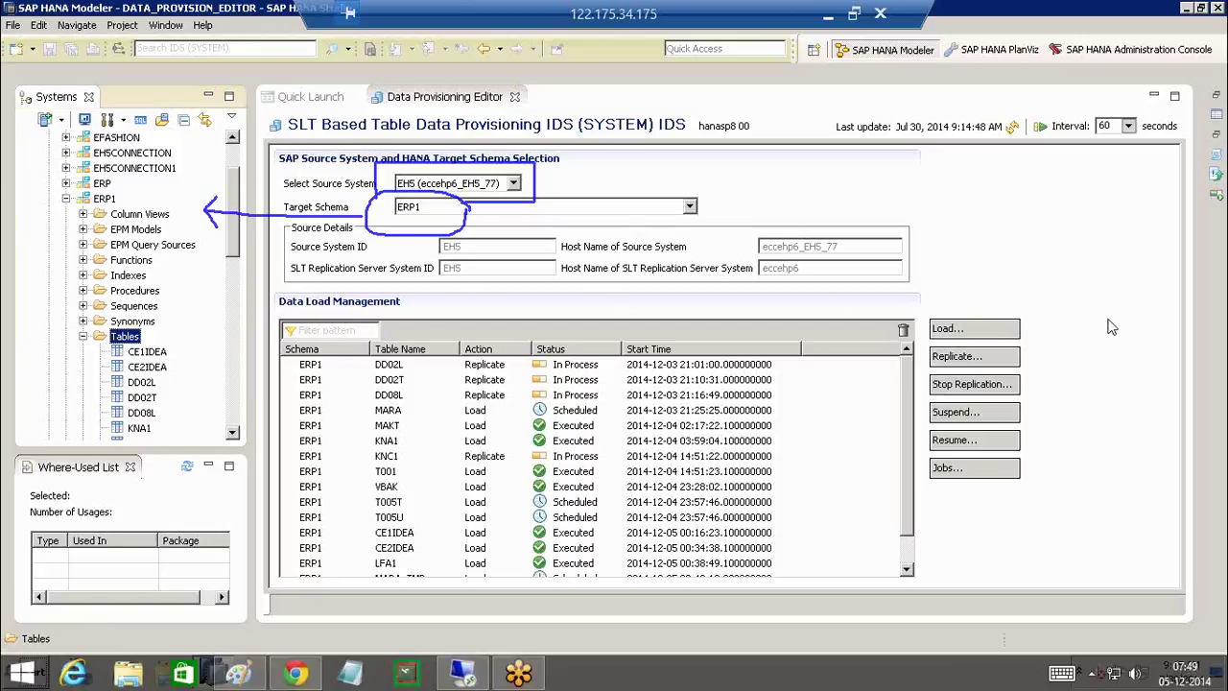
right_click(1166, 428)
left_click(1166, 428)
left_click(910, 478)
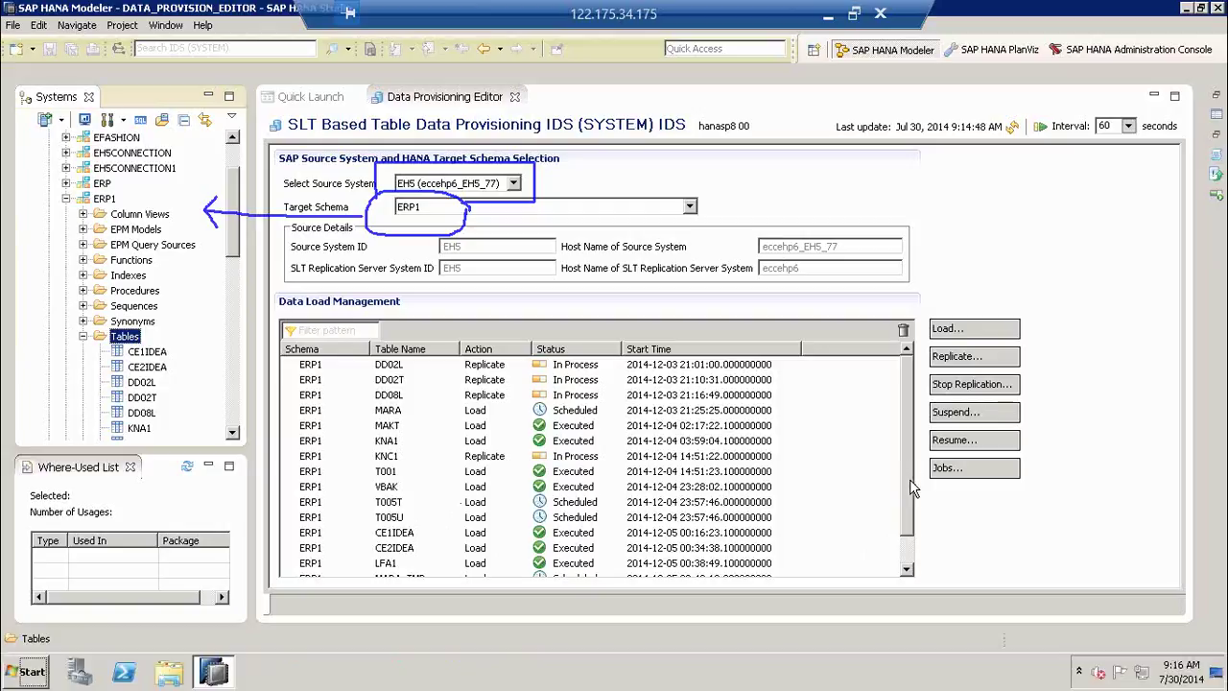
scroll(910, 563, "down", 2)
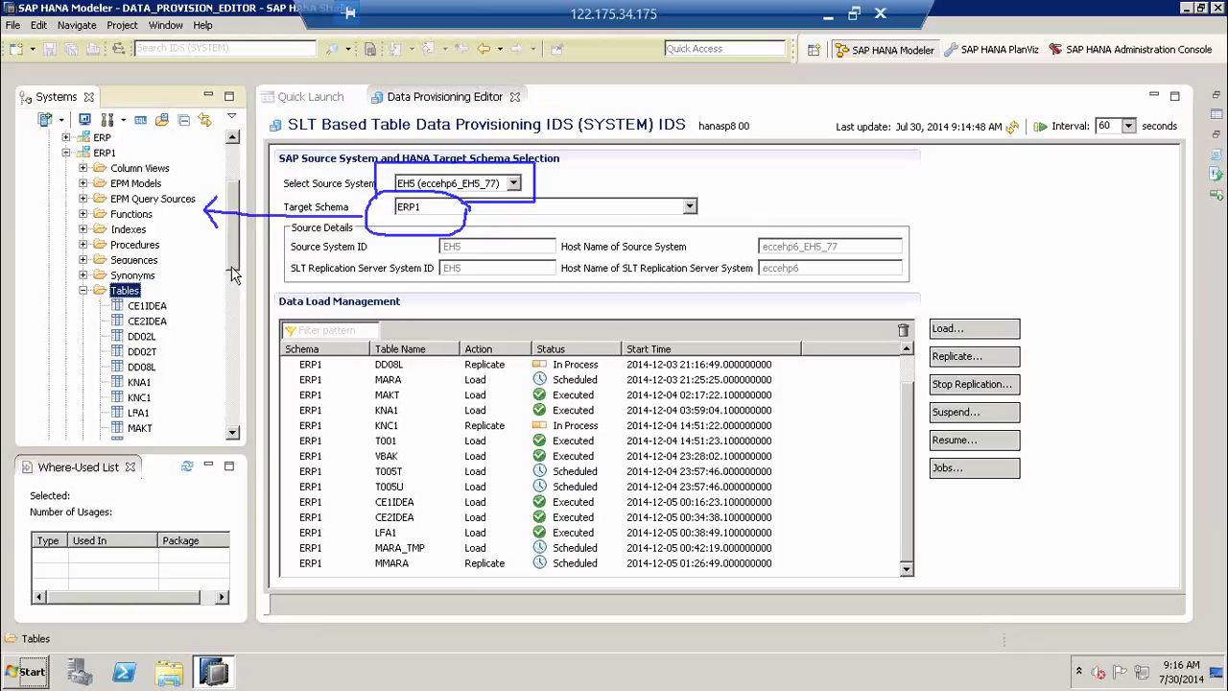
left_click_drag(235, 259, 240, 303)
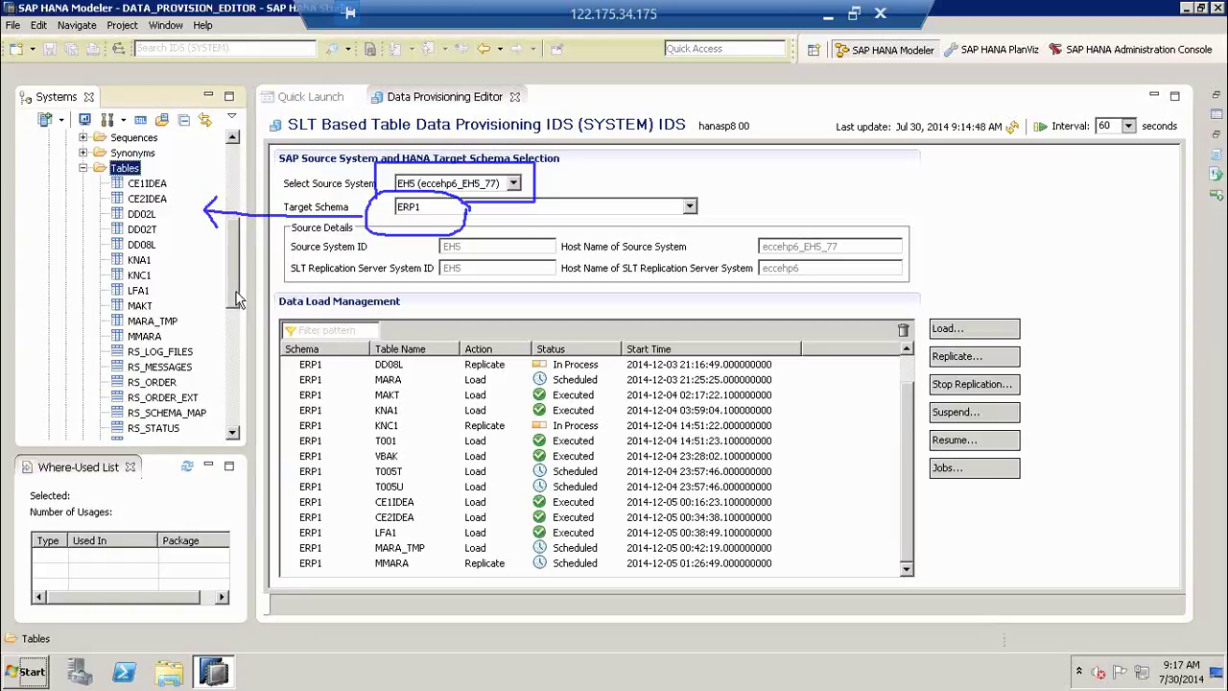
left_click_drag(237, 298, 236, 299)
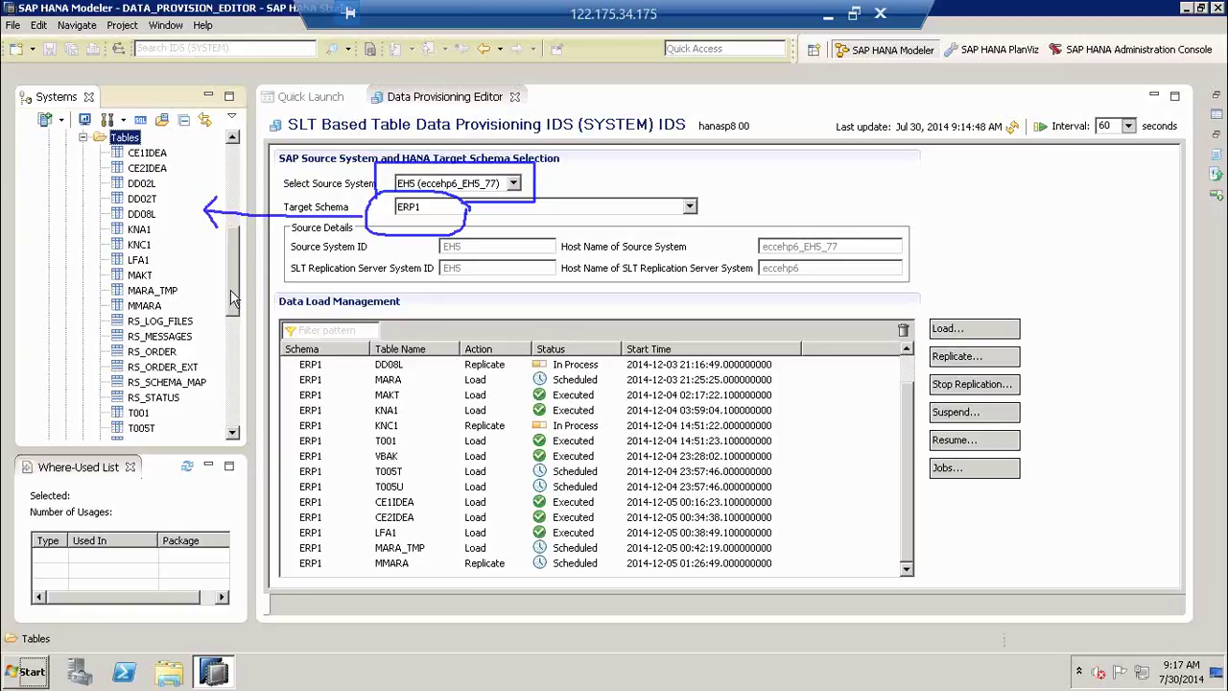
left_click(140, 230)
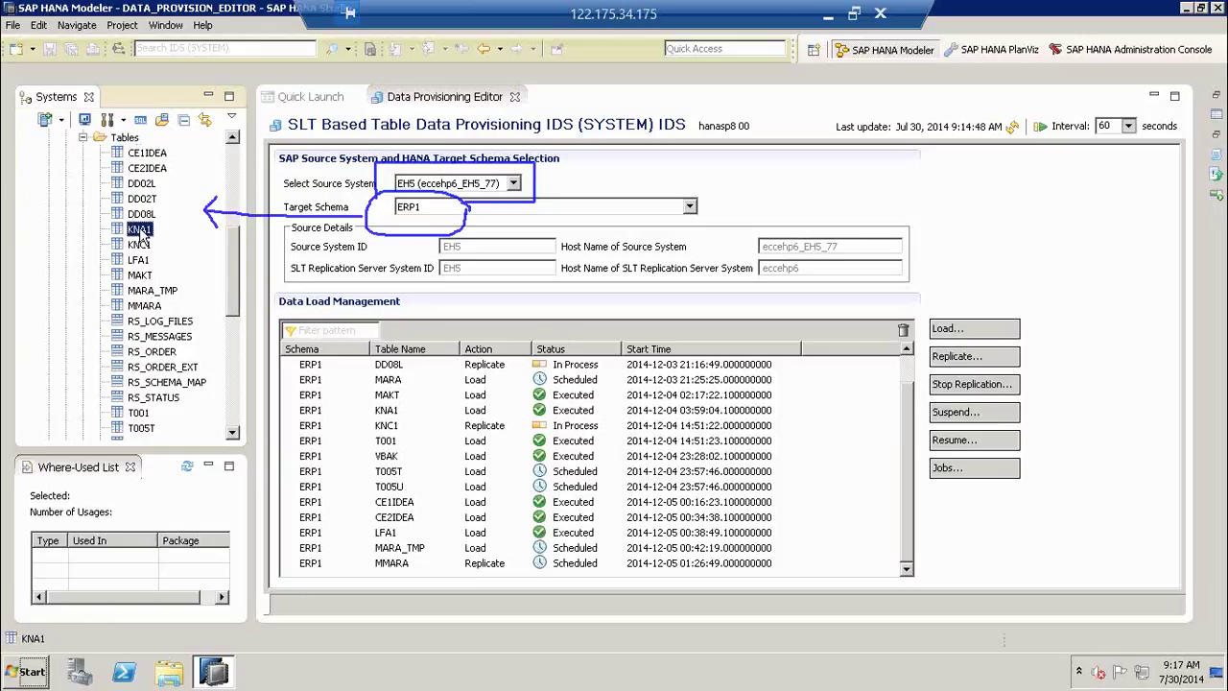
right_click(141, 233)
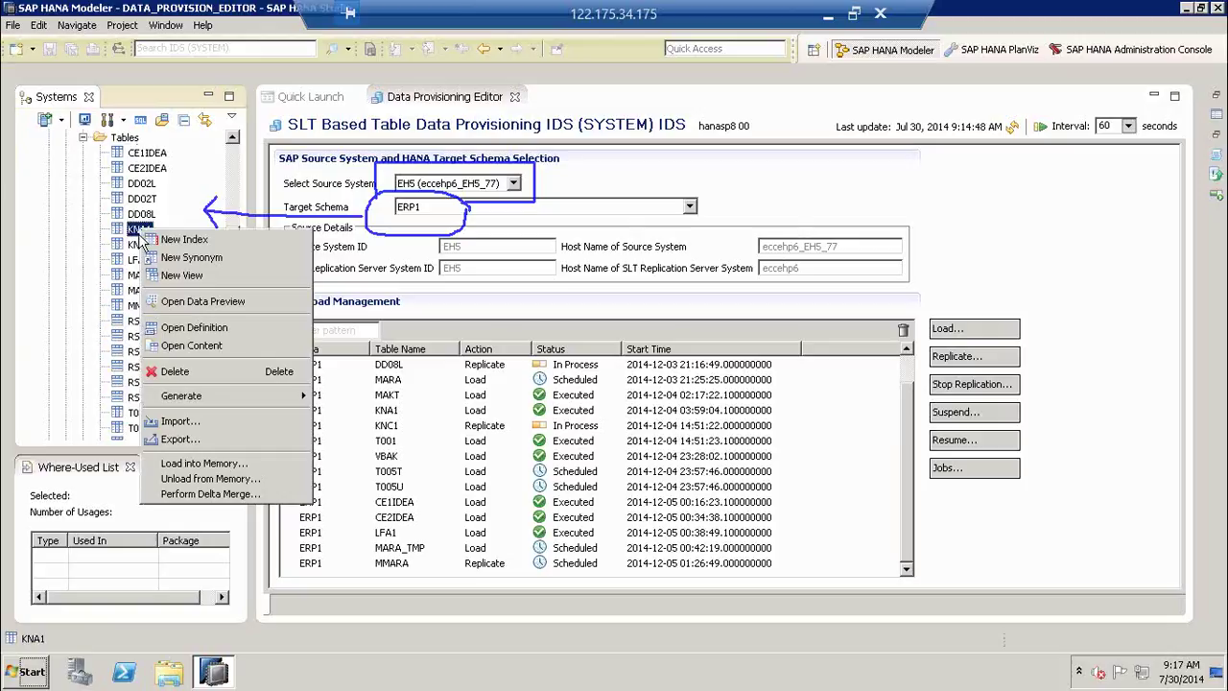
left_click(251, 303)
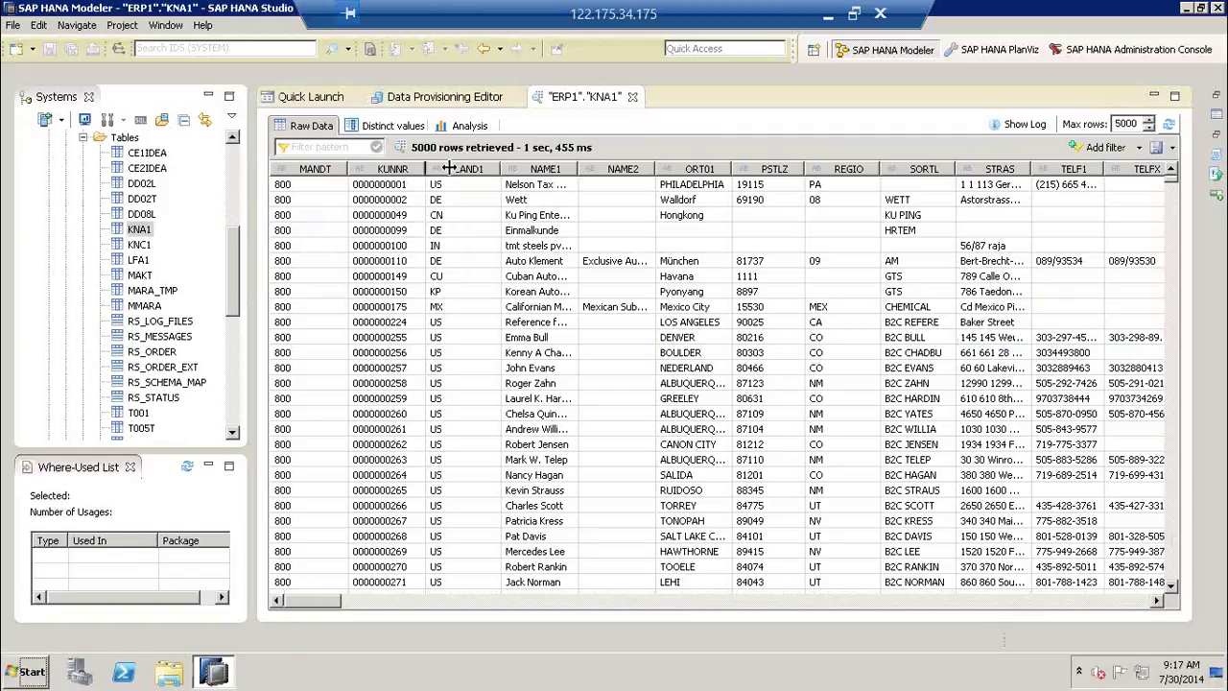
left_click_drag(422, 169, 472, 172)
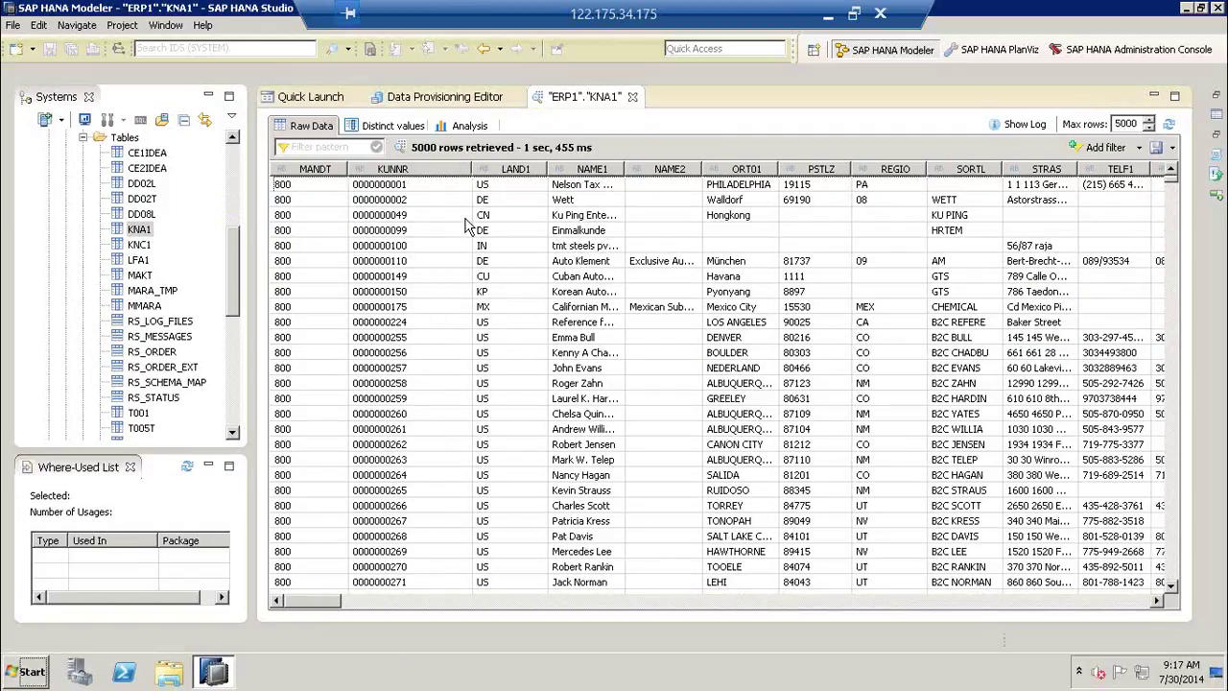
left_click(404, 188)
left_click(409, 197)
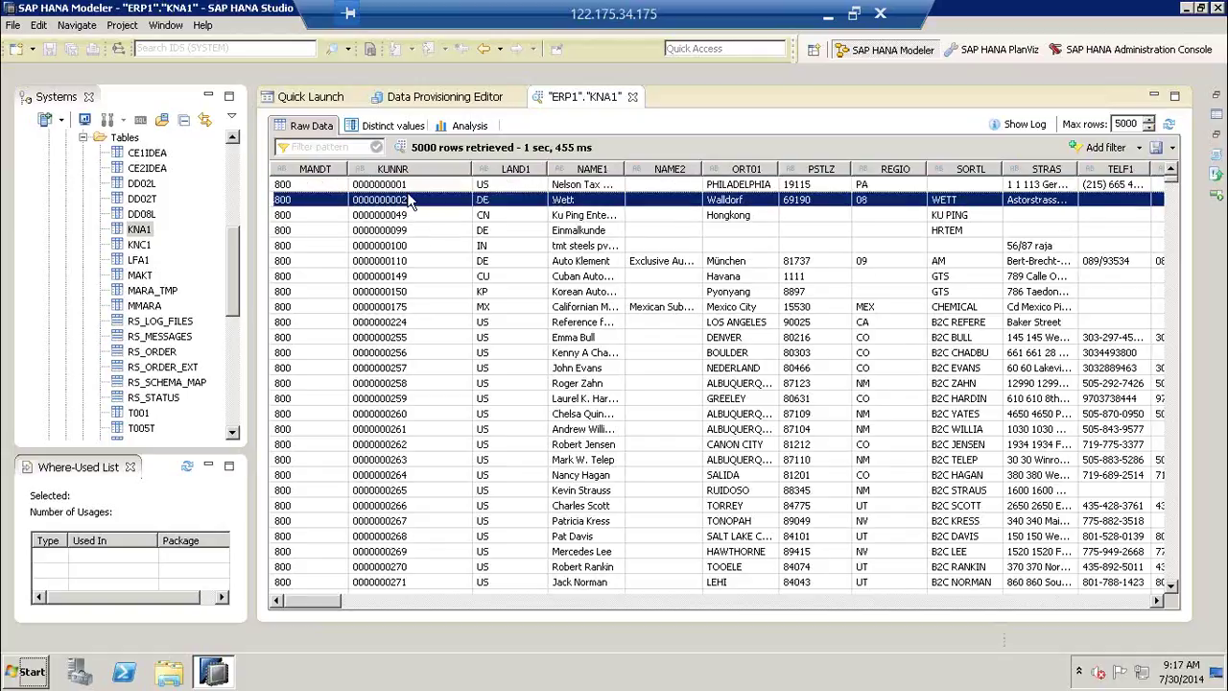
left_click(409, 190)
left_click(409, 200)
left_click(409, 221)
left_click(409, 233)
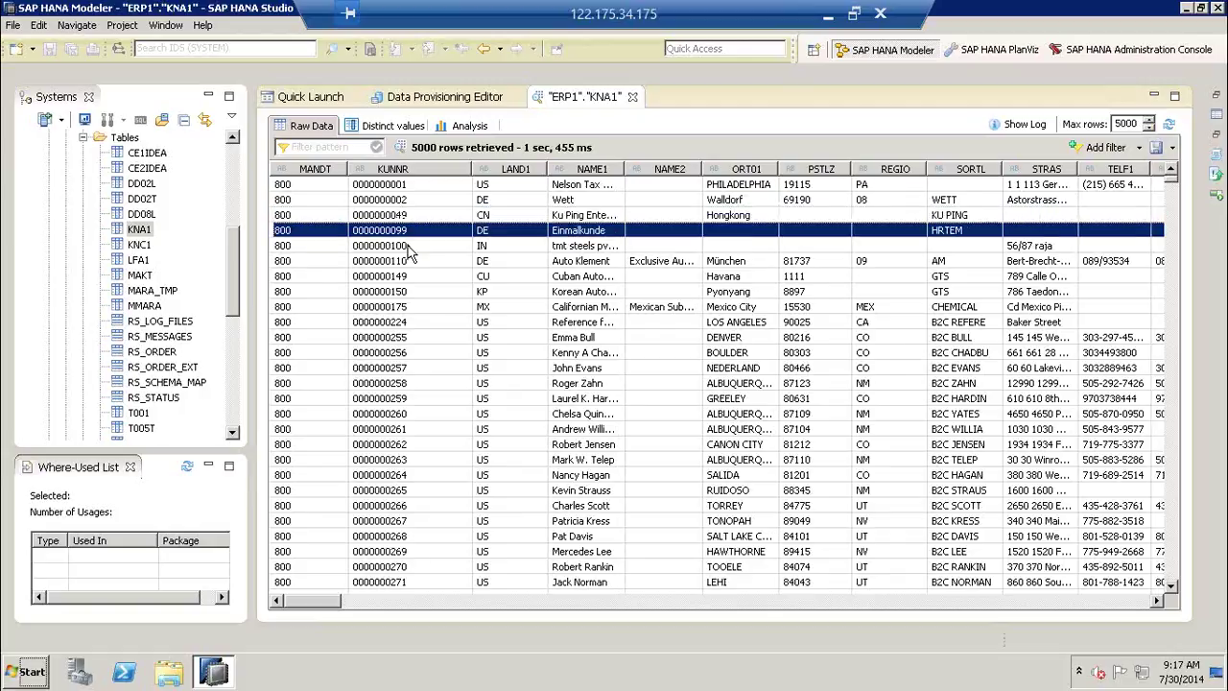
left_click(409, 247)
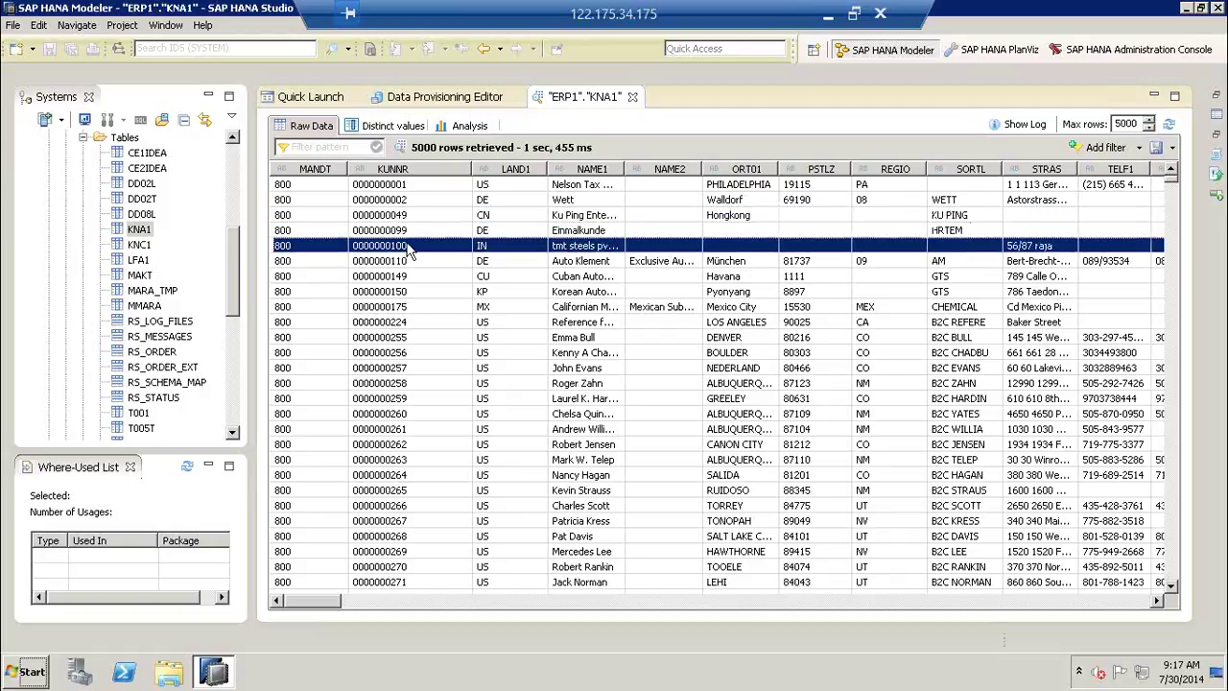
left_click(409, 263)
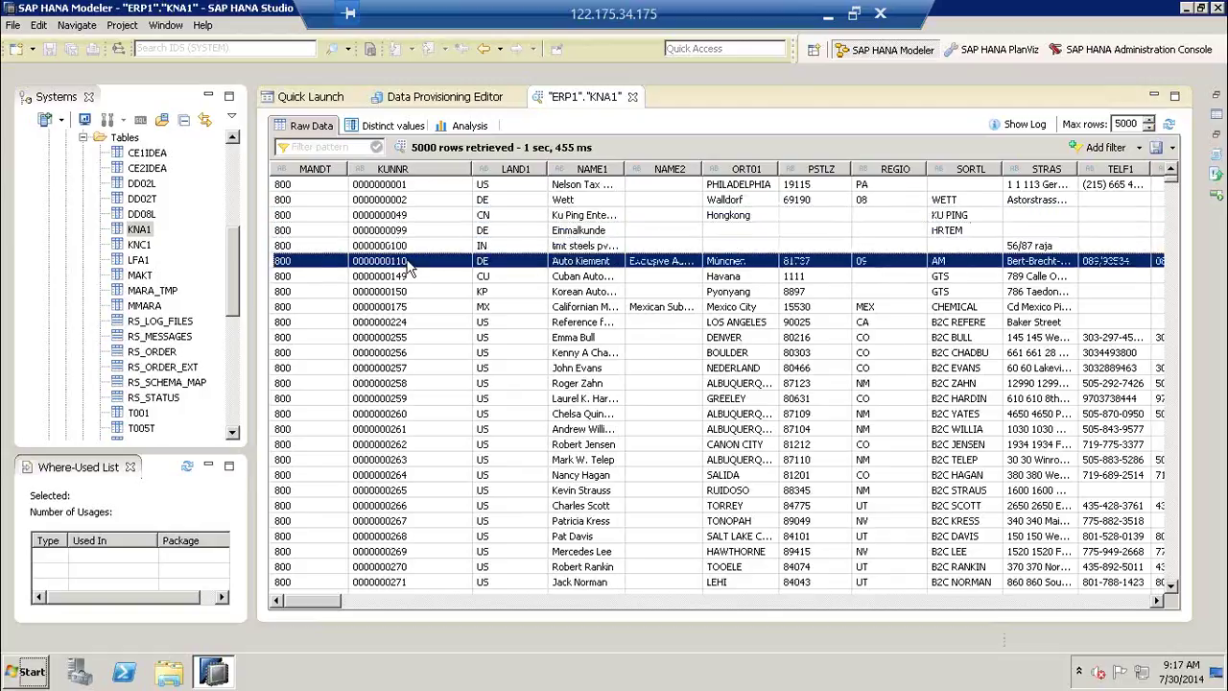
left_click(409, 277)
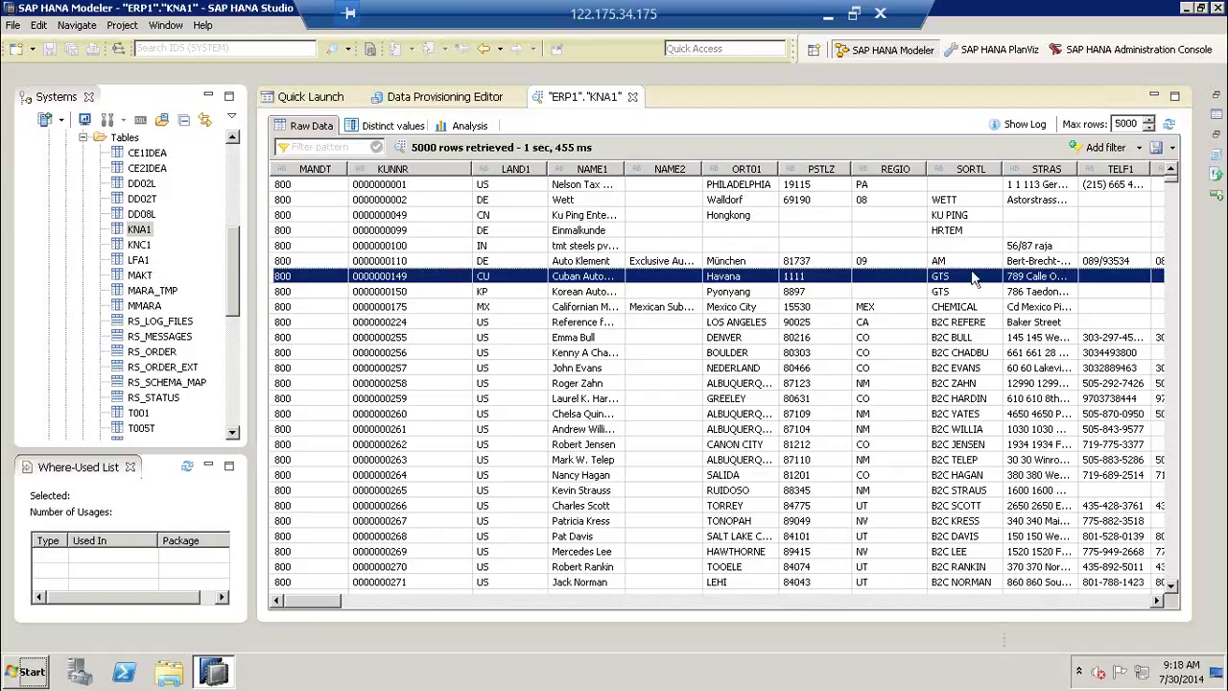
Step: Draw blue arrows at the KNA1 preview's Raw Data, Distinct Values and Analysis tabs
key("ctrl+2")
mouse_move(413, 60)
left_mouse_down()
mouse_move(343, 125)
mouse_move(368, 117)
left_mouse_up()
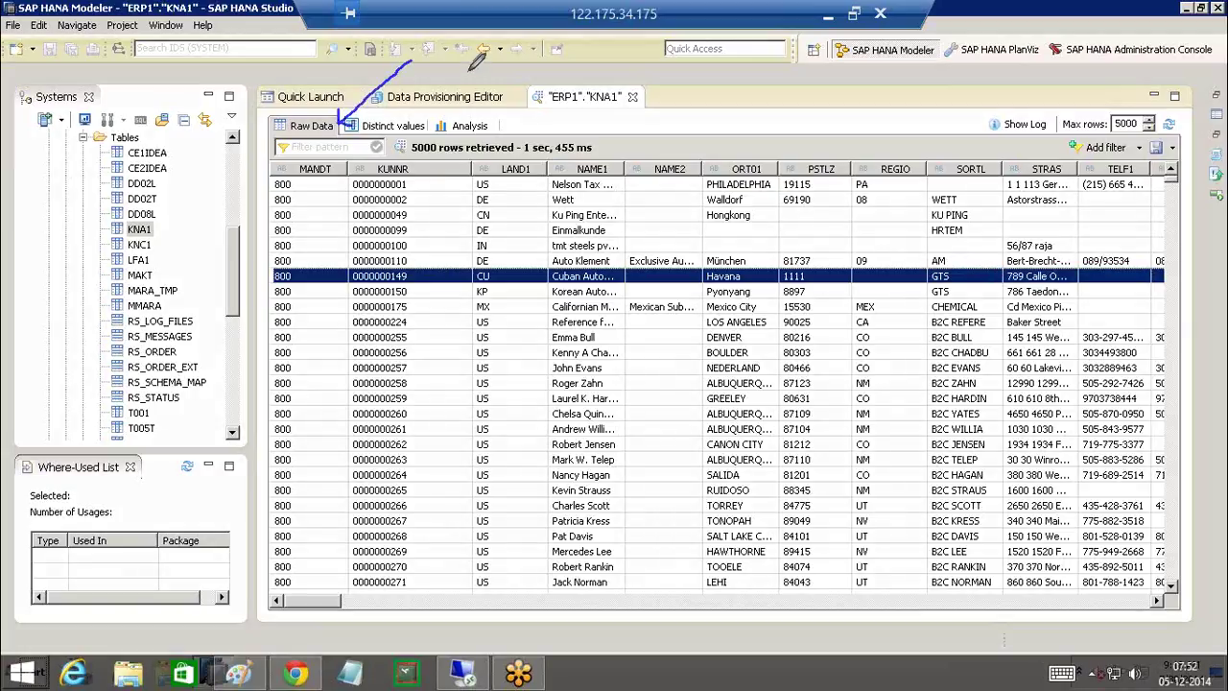
left_click_drag(472, 67, 403, 125)
left_click_drag(403, 125, 424, 116)
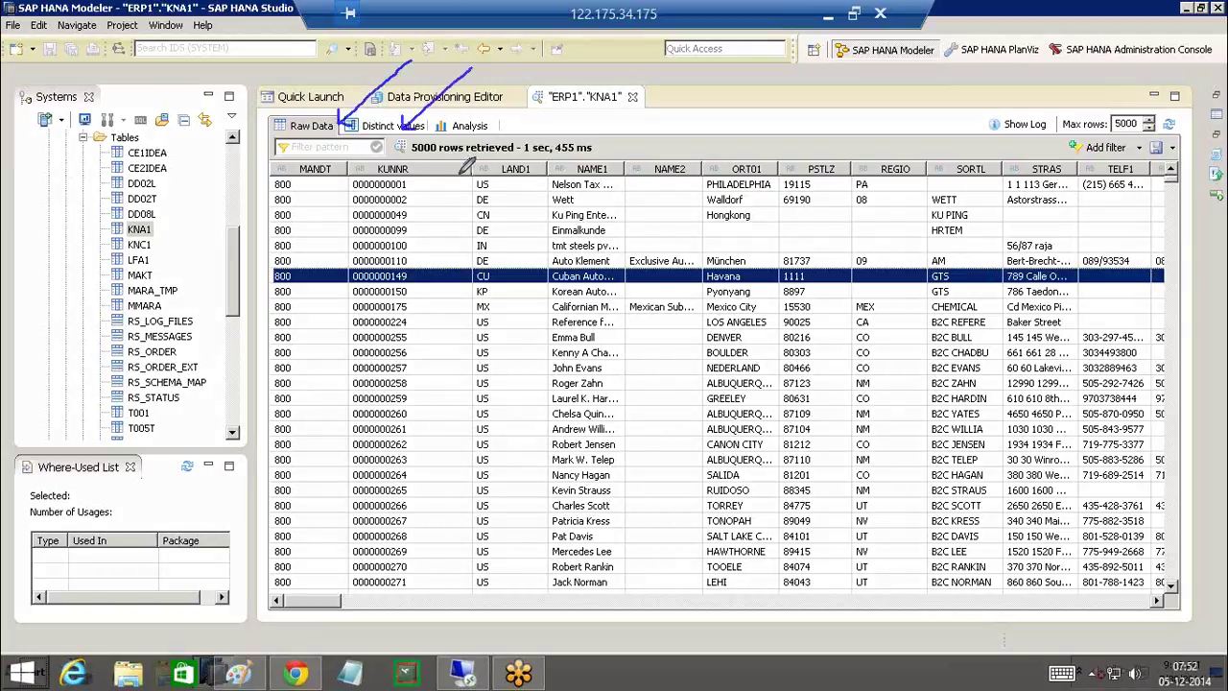
left_click_drag(557, 79, 497, 124)
left_click_drag(497, 123, 518, 113)
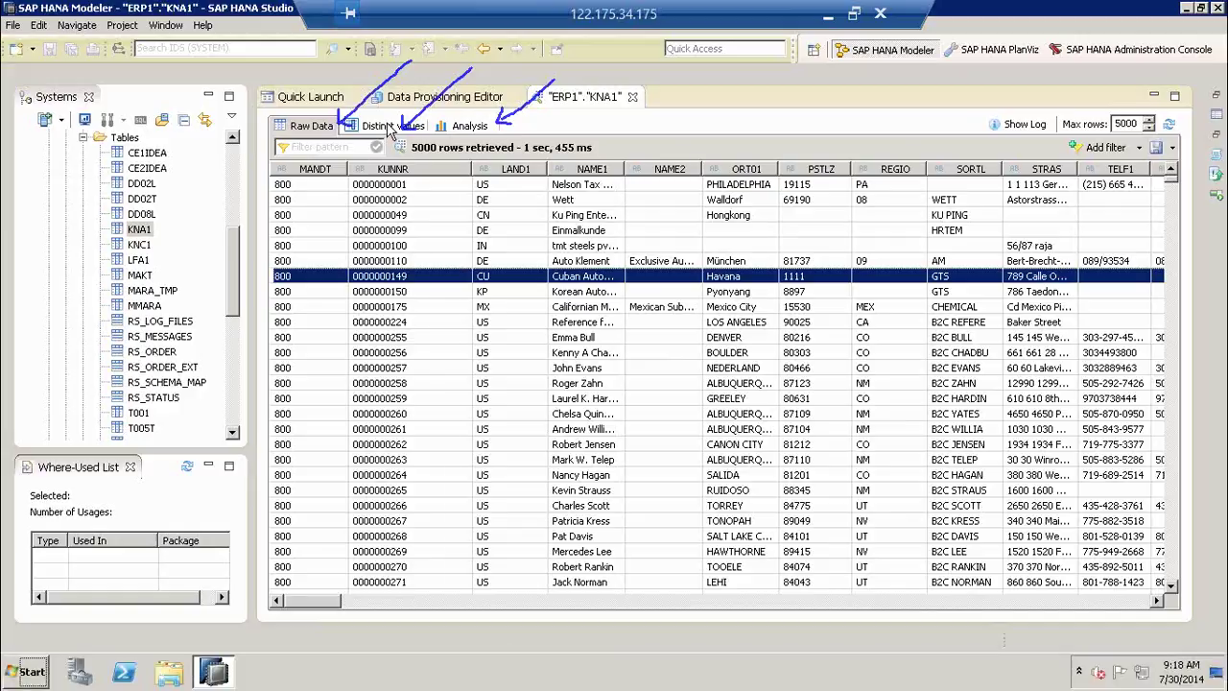
left_click(391, 127)
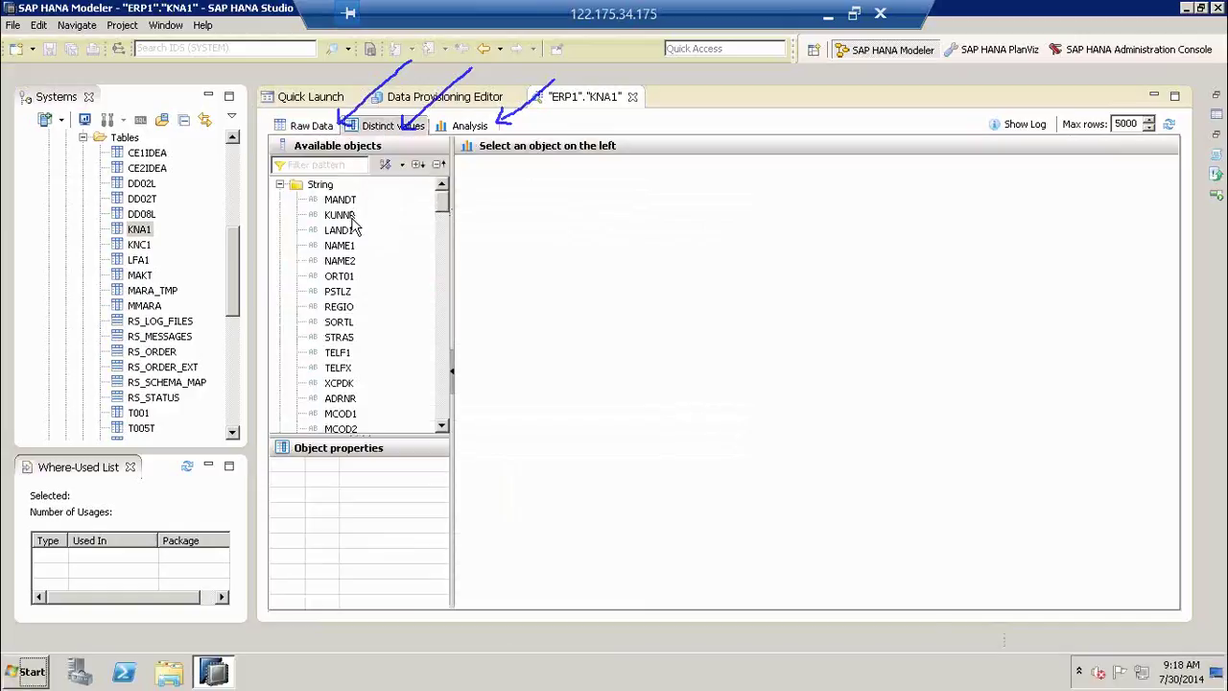
Step: View distinct-value profiles for KUNNR, LAND1, NAME1 and REGIO, then switch to the Analysis view
left_click(340, 215)
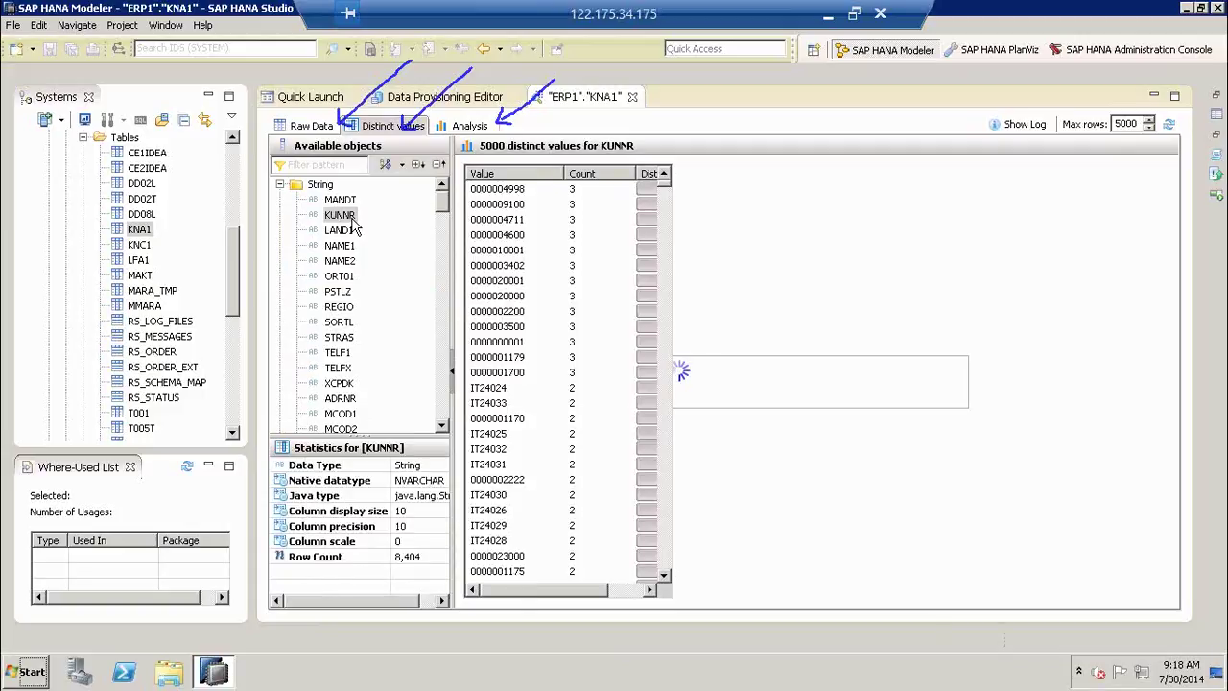
left_click(347, 230)
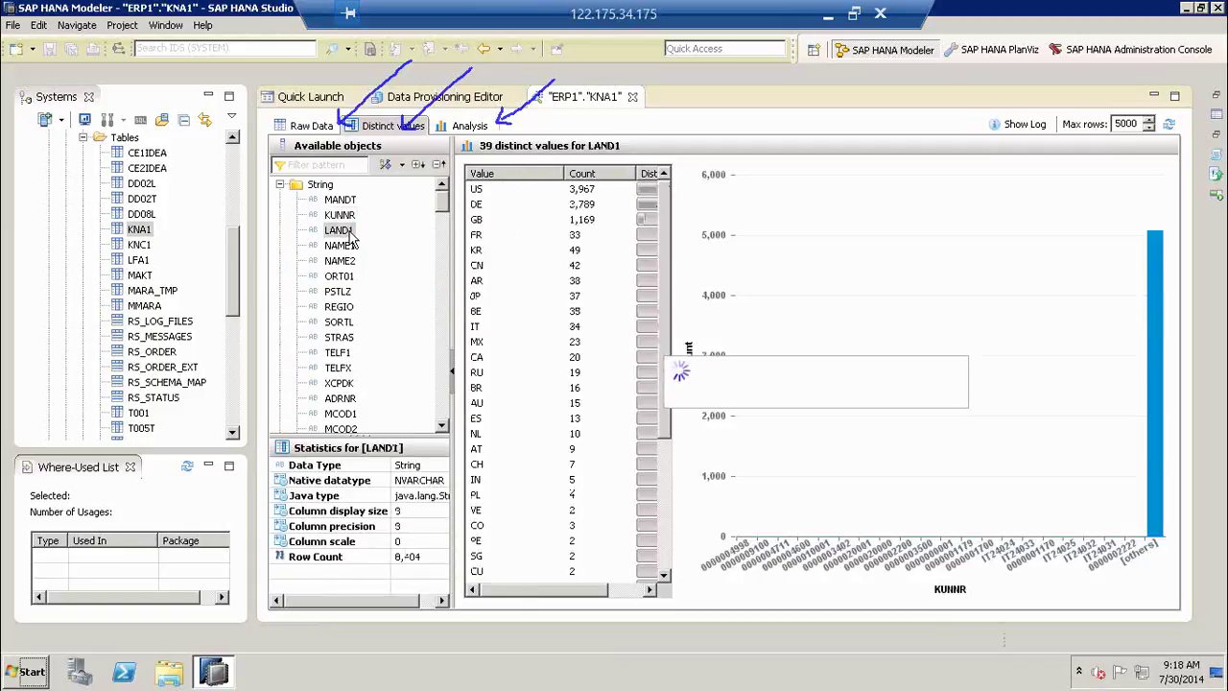
left_click(340, 251)
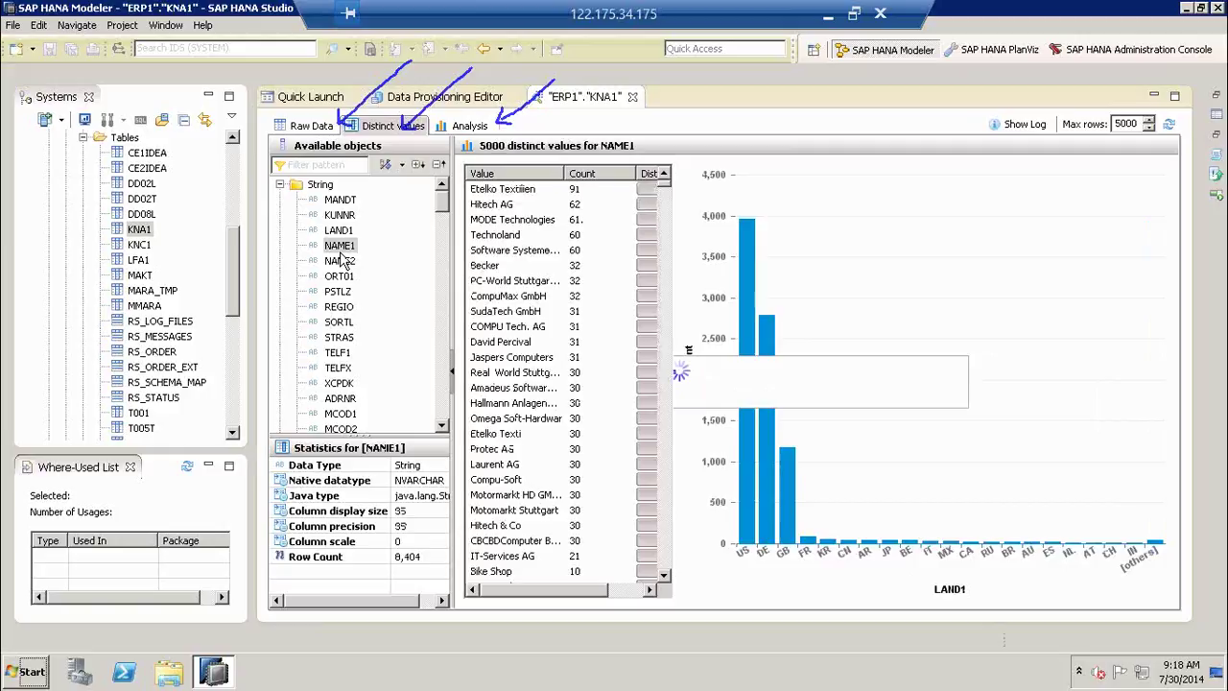
left_click(349, 311)
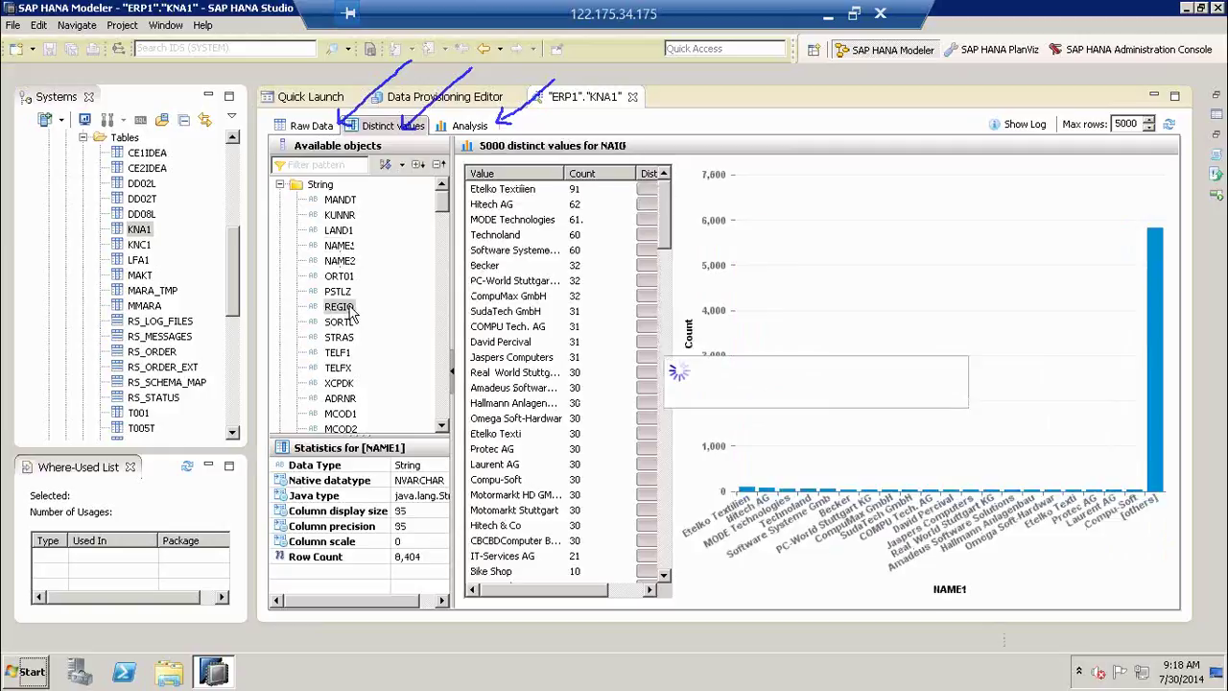
left_click(471, 128)
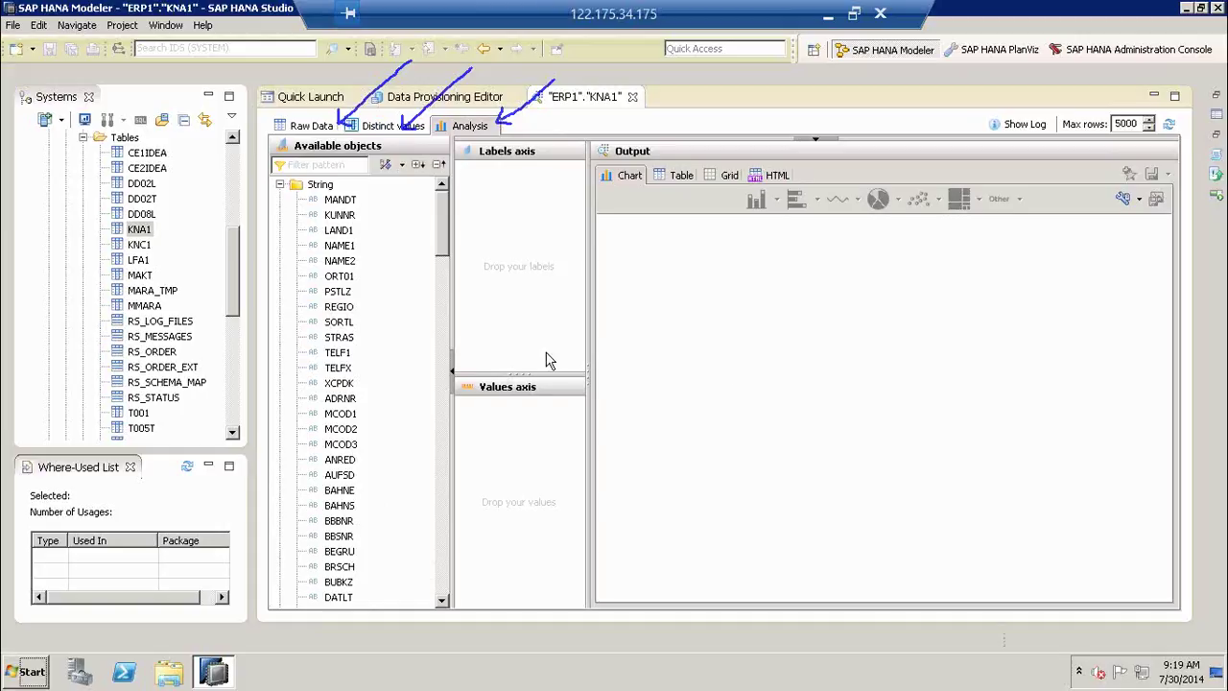
Step: Chart KUNNR count by LAND1, checking the Table, Grid and HTML outputs before returning to Chart
left_click_drag(337, 233, 489, 226)
left_click_drag(347, 217, 526, 472)
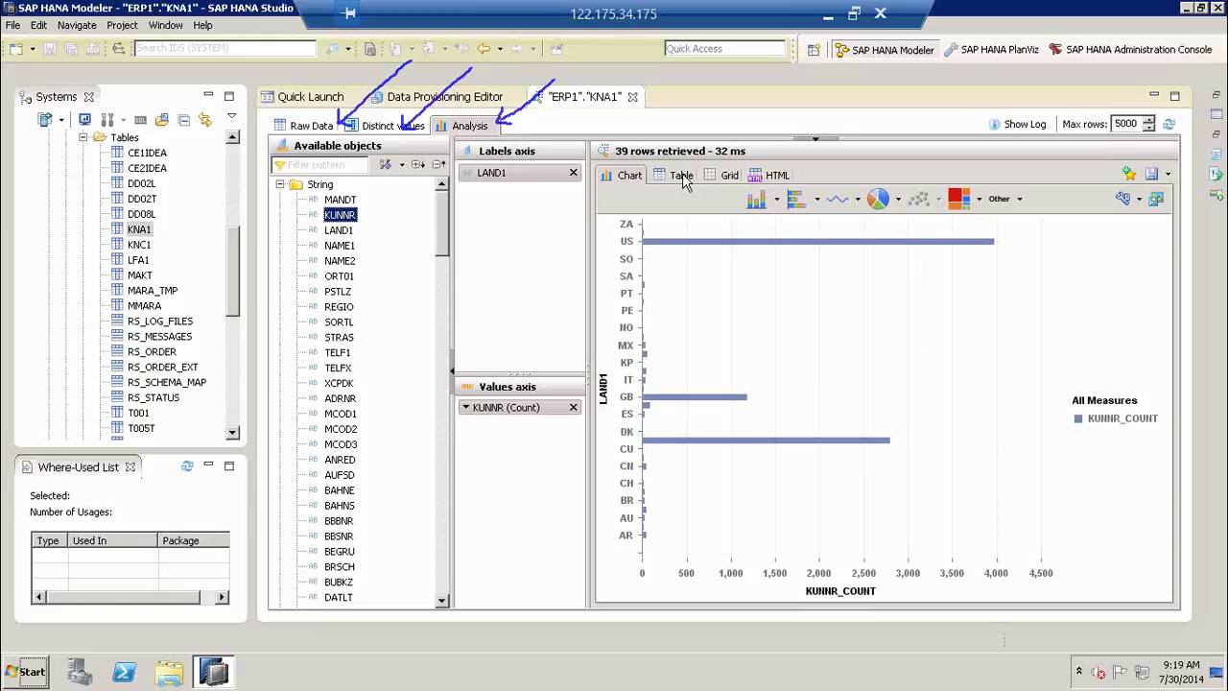
left_click(682, 175)
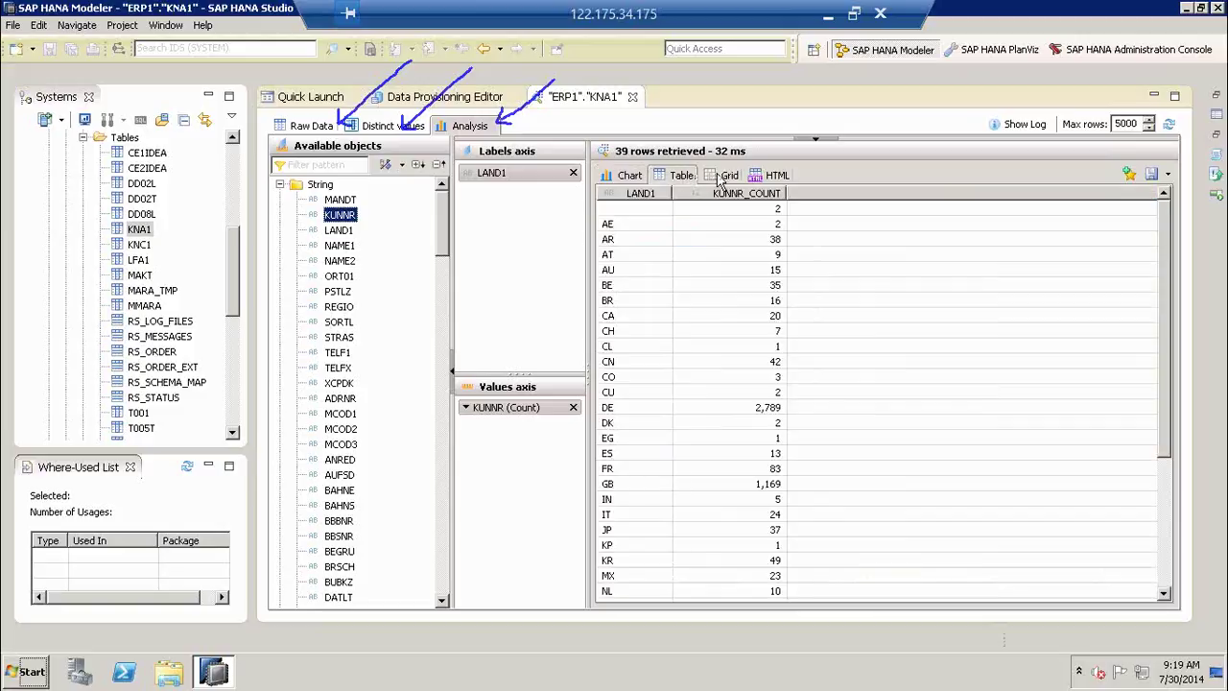
left_click(724, 177)
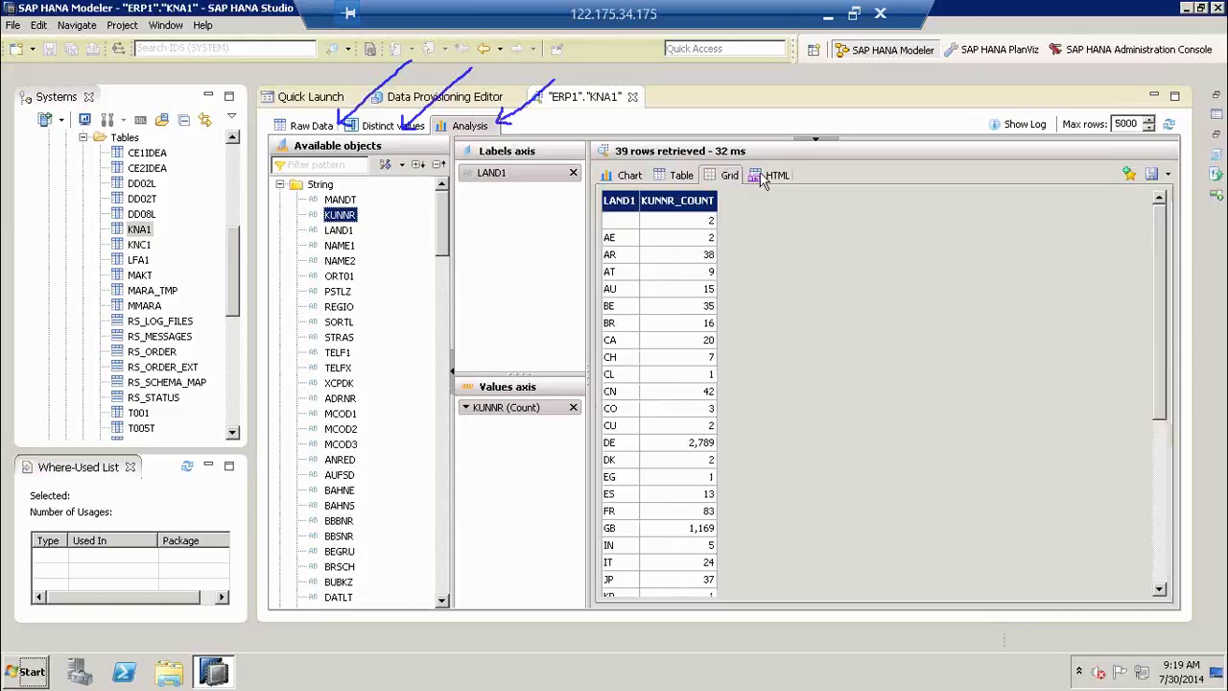
left_click(774, 177)
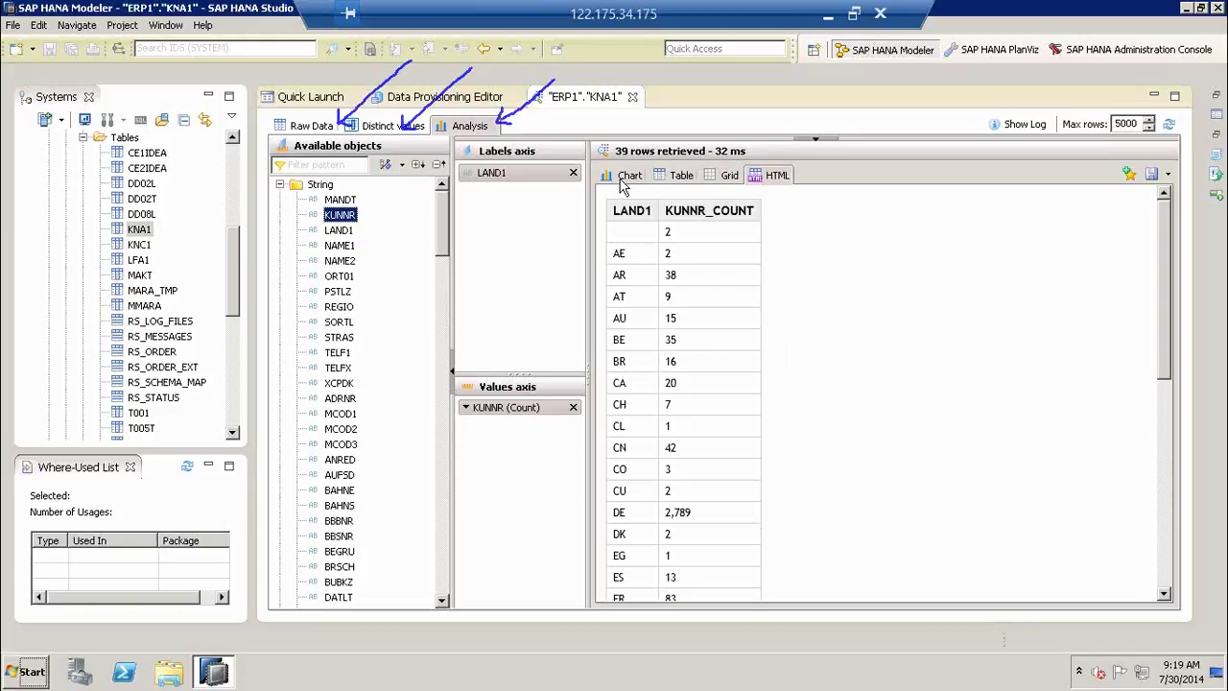
left_click(625, 178)
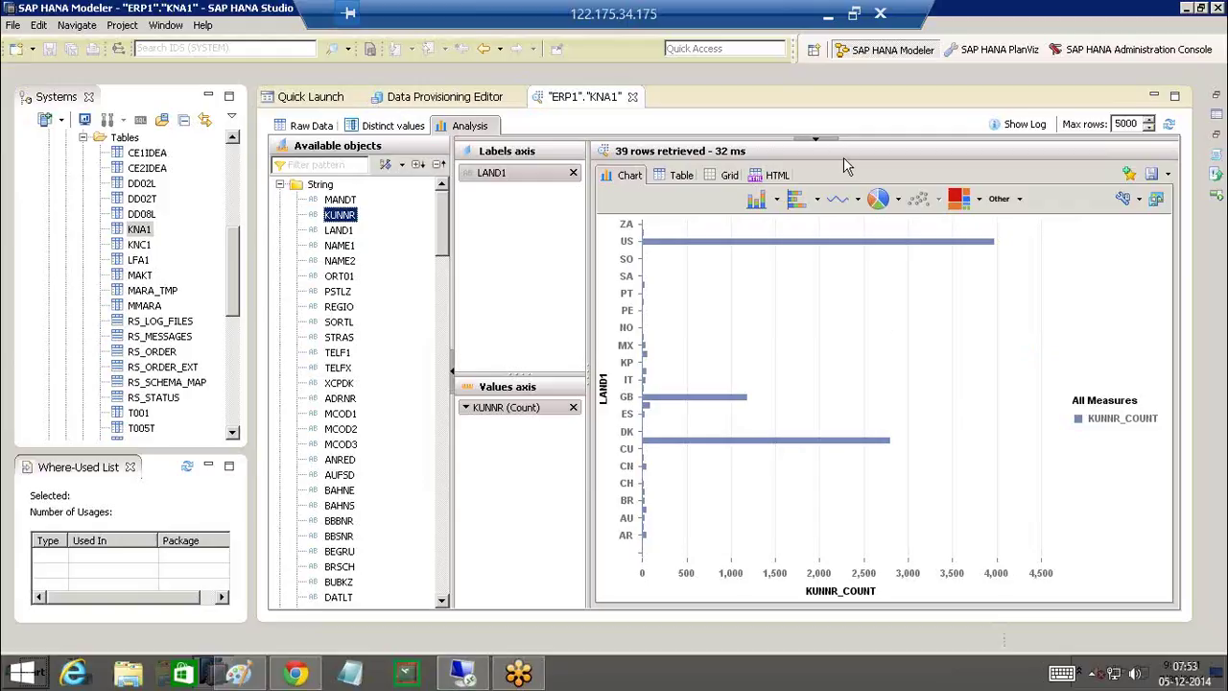
Step: Close the "ERP1"."KNA1" preview tab to return to the Data Provisioning Editor
left_click(632, 97)
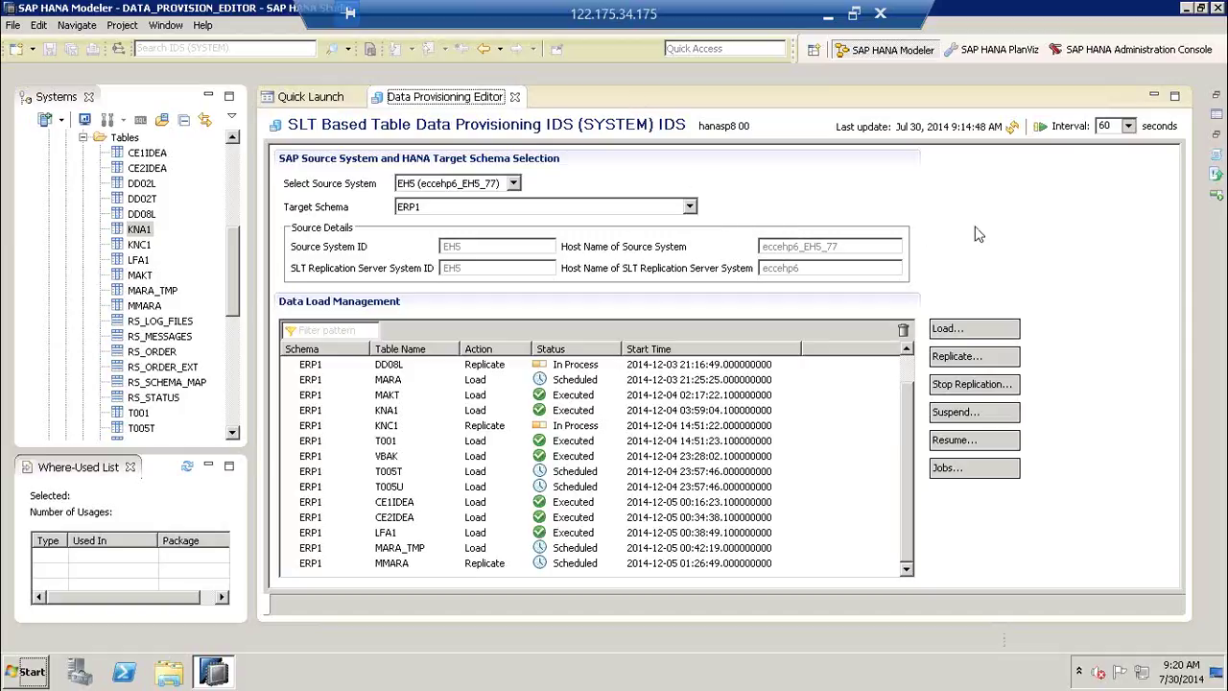
key("ctrl+shift+d")
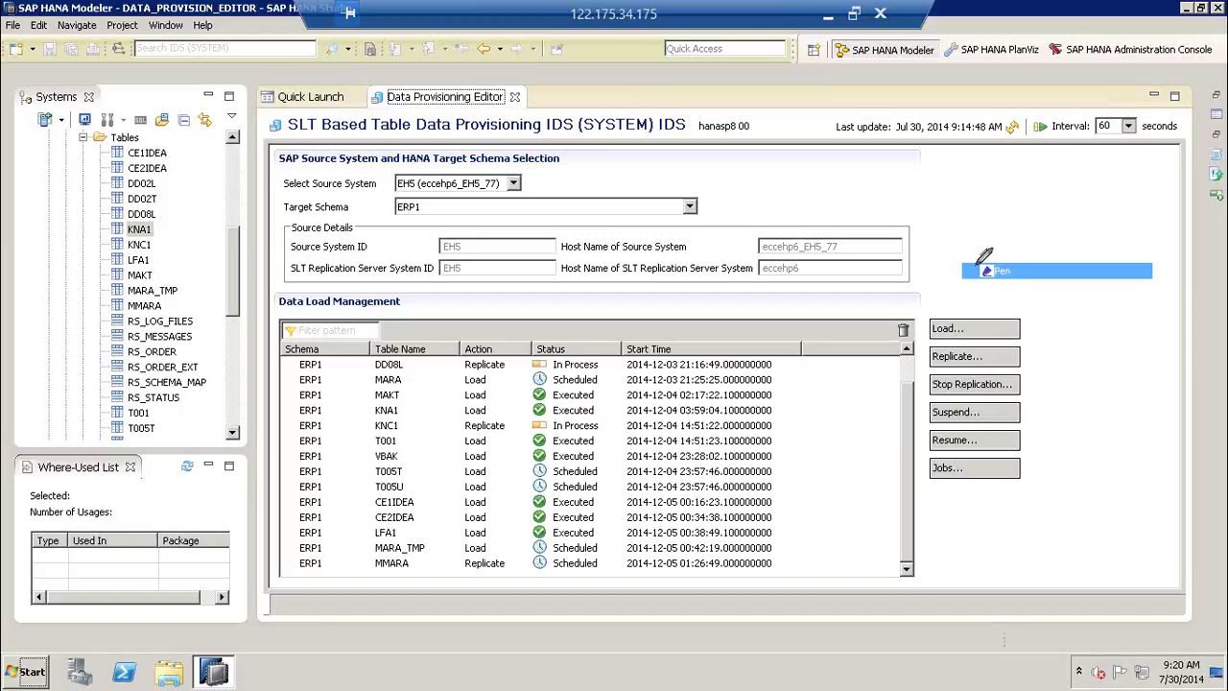
Step: Draw a blue bracket beside Data Load Management and outline and arrow the Load and Replicate actions
mouse_move(950, 290)
left_mouse_down()
mouse_move(904, 292)
mouse_move(906, 513)
mouse_move(950, 516)
left_mouse_up()
mouse_move(811, 429)
left_mouse_down()
mouse_move(888, 429)
mouse_move(879, 444)
left_mouse_up()
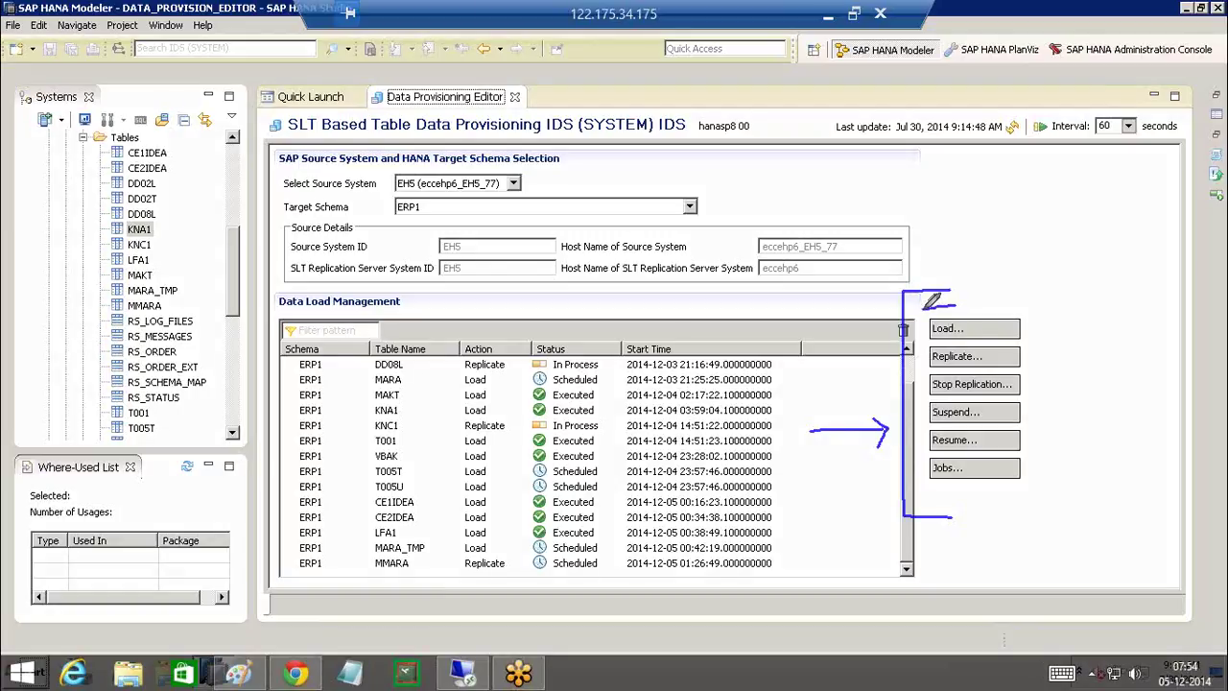
mouse_move(924, 307)
left_mouse_down()
mouse_move(923, 335)
mouse_move(976, 338)
mouse_move(978, 305)
mouse_move(957, 304)
left_mouse_up()
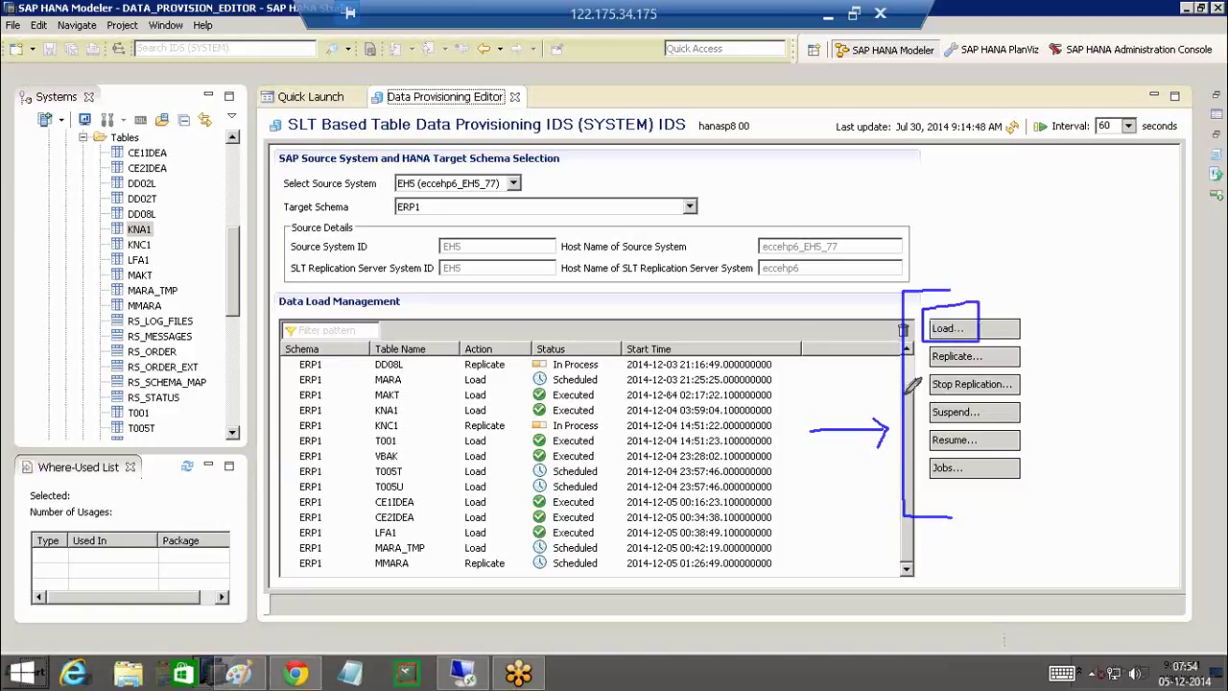
mouse_move(800, 344)
left_mouse_down()
mouse_move(894, 342)
mouse_move(879, 353)
left_mouse_up()
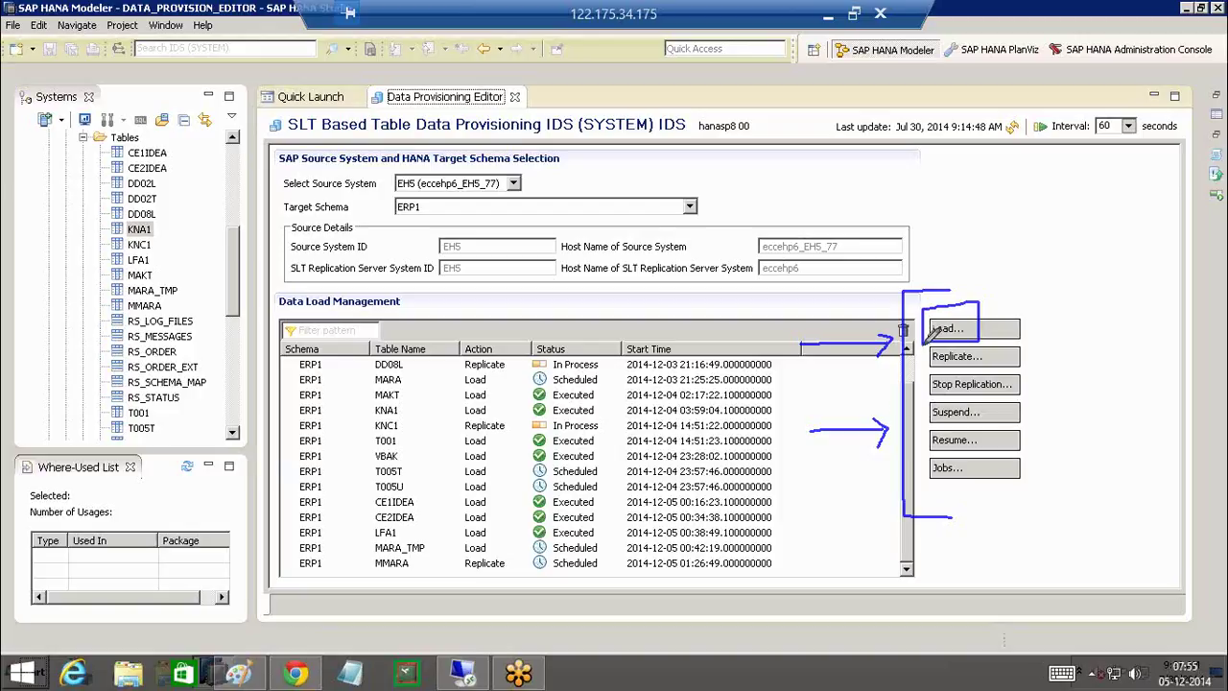
mouse_move(927, 369)
left_mouse_down()
mouse_move(978, 373)
mouse_move(982, 338)
left_mouse_up()
left_click_drag(820, 372, 921, 370)
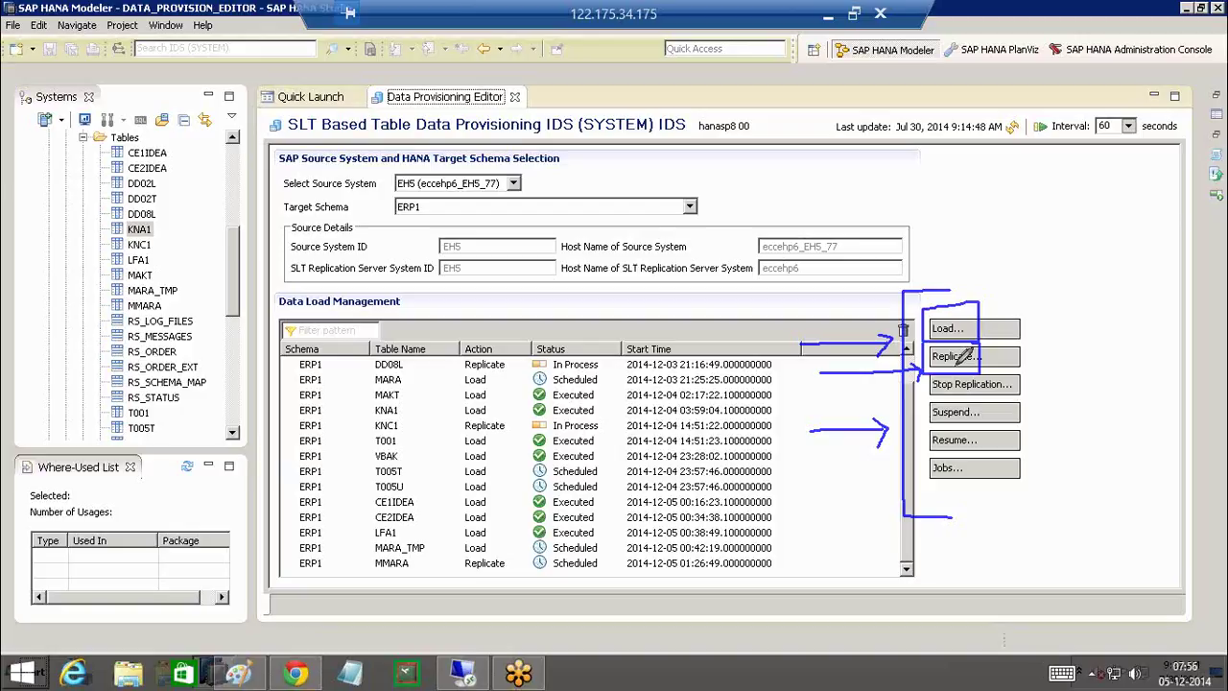
Step: Draw a blue arrow toward Stop Replication... and box that button in red
left_click_drag(819, 390, 923, 396)
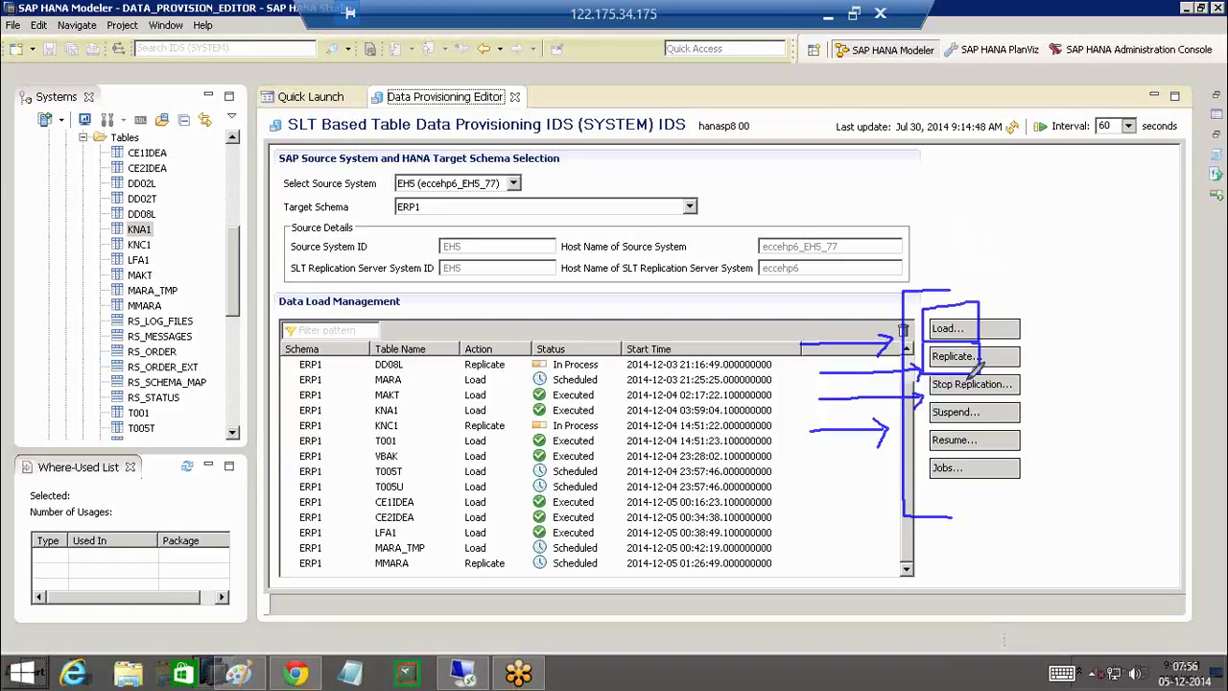
mouse_move(969, 377)
left_mouse_down()
mouse_move(925, 388)
mouse_move(983, 394)
mouse_move(981, 377)
mouse_move(958, 378)
left_mouse_up()
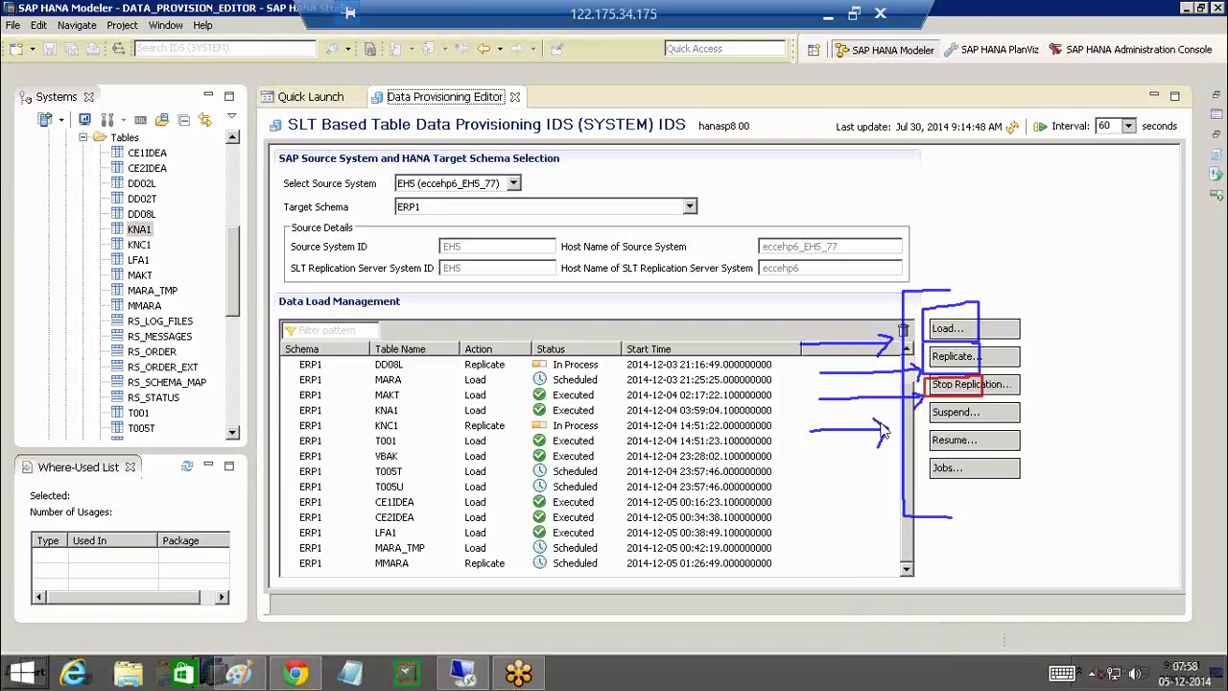
Step: Write SPO3 in green over the Data Load Management table and box it
left_click_drag(883, 431, 873, 419)
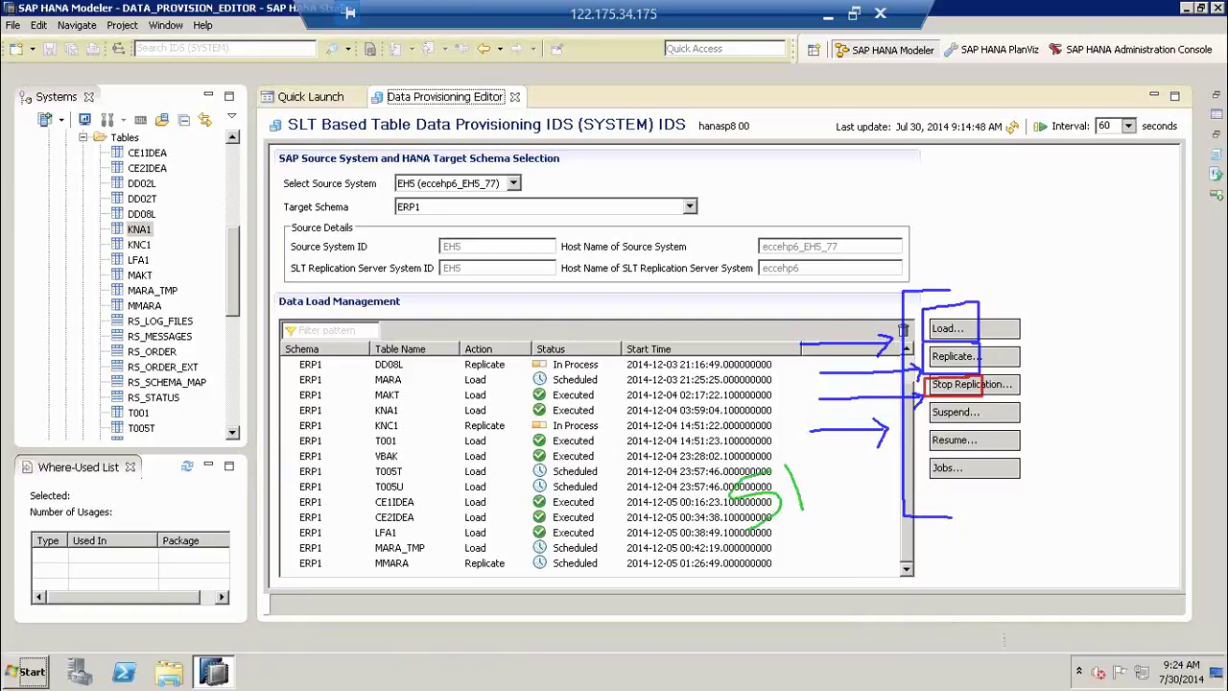
mouse_move(843, 445)
left_mouse_down()
mouse_move(862, 461)
mouse_move(859, 491)
left_mouse_up()
mouse_move(757, 539)
left_mouse_down()
mouse_move(892, 457)
mouse_move(696, 482)
mouse_move(768, 529)
left_mouse_up()
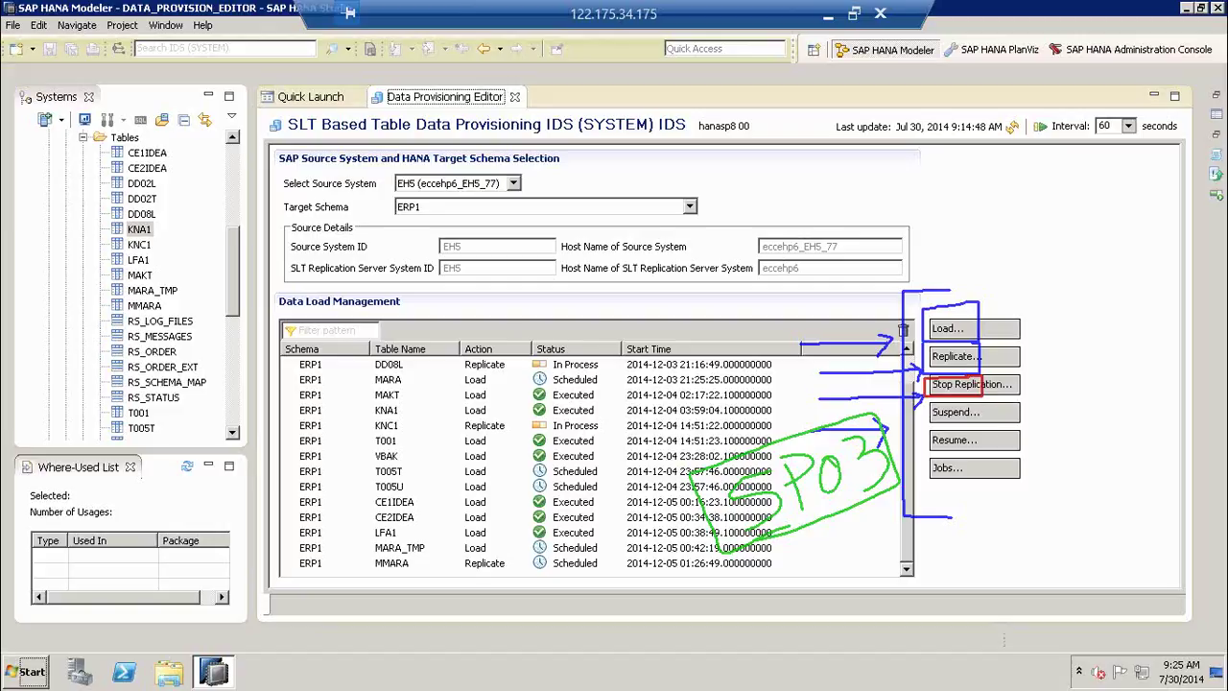
Step: Draw green arrows from the SPO3 note to the Suspend... and Resume... buttons
left_click_drag(887, 449, 938, 413)
mouse_move(892, 476)
left_mouse_down()
mouse_move(936, 443)
mouse_move(927, 460)
left_mouse_up()
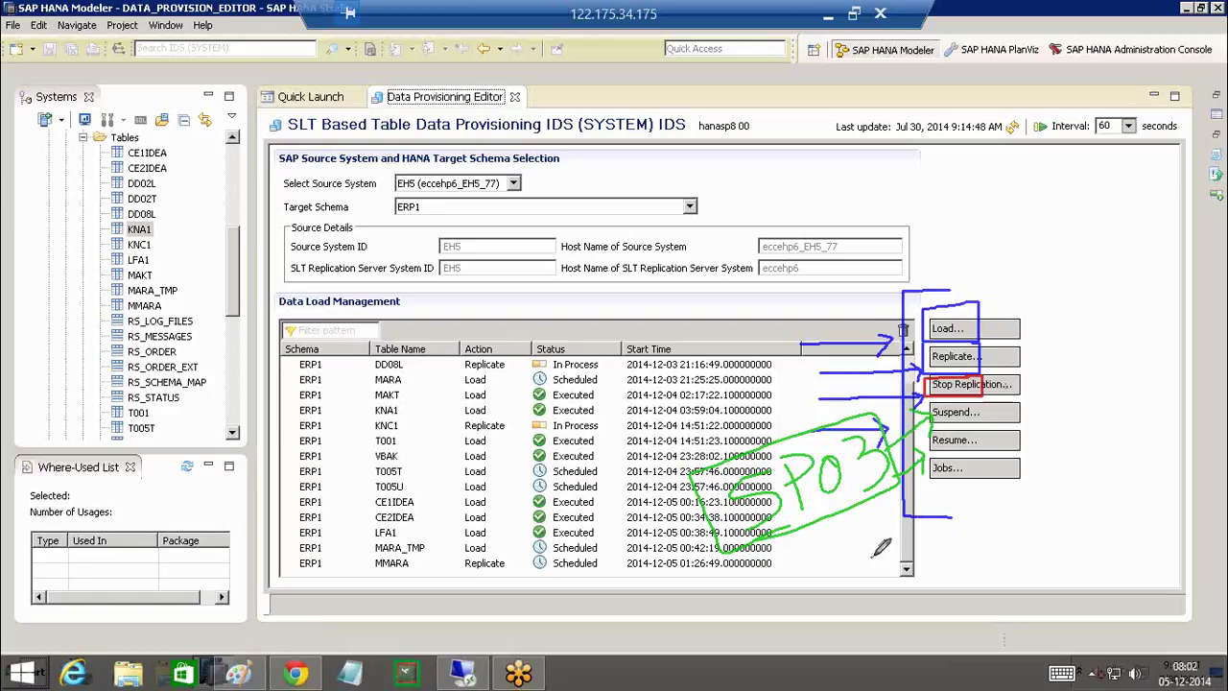
Step: Draw a blue ink arrow up from the table's bottom-right toward Jobs..., with a cross at its tip
mouse_move(871, 556)
left_mouse_down()
mouse_move(944, 478)
mouse_move(953, 499)
left_mouse_up()
mouse_move(958, 470)
left_mouse_down()
mouse_move(979, 483)
mouse_move(952, 482)
left_mouse_up()
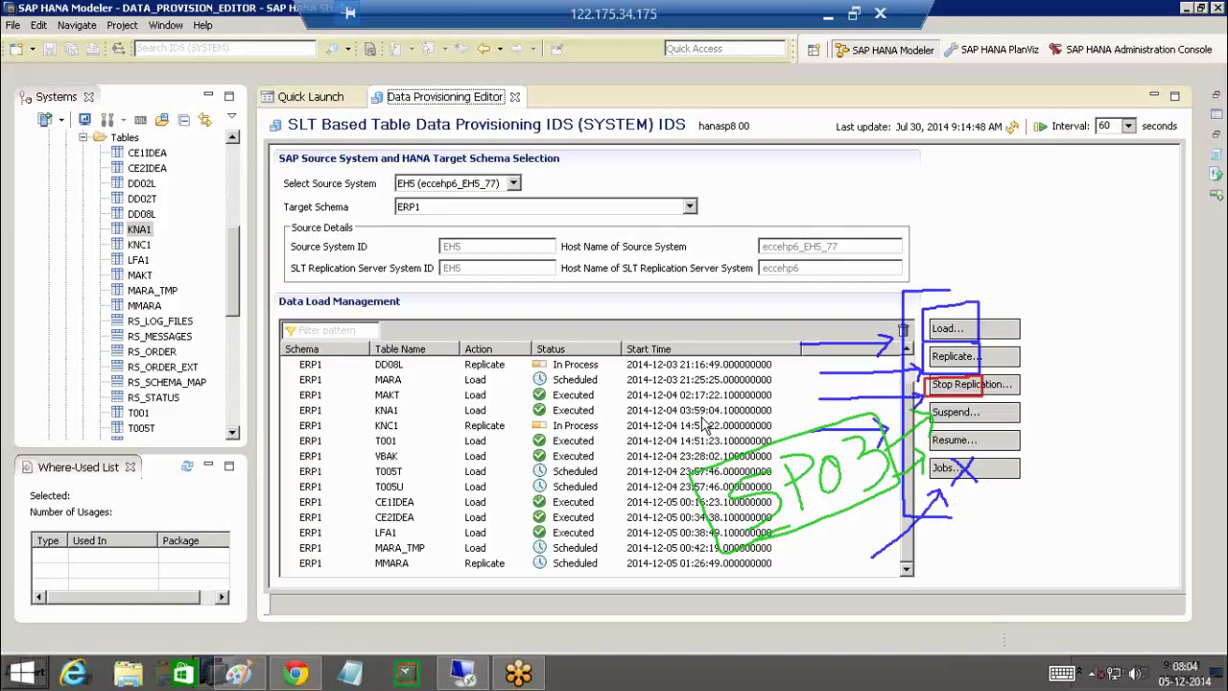
Step: Switch to PowerPoint and start the slide show at title slide 'LT Replication Server Overview for SAP HANA'
key("alt+Tab")
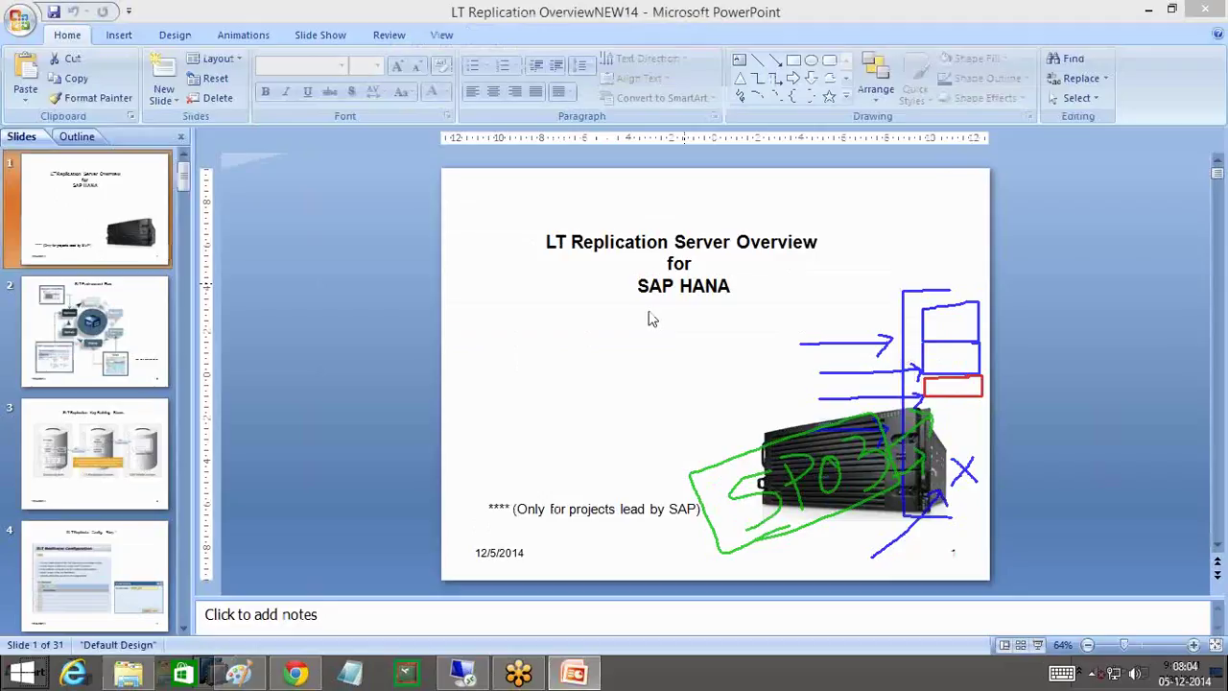
key("F5")
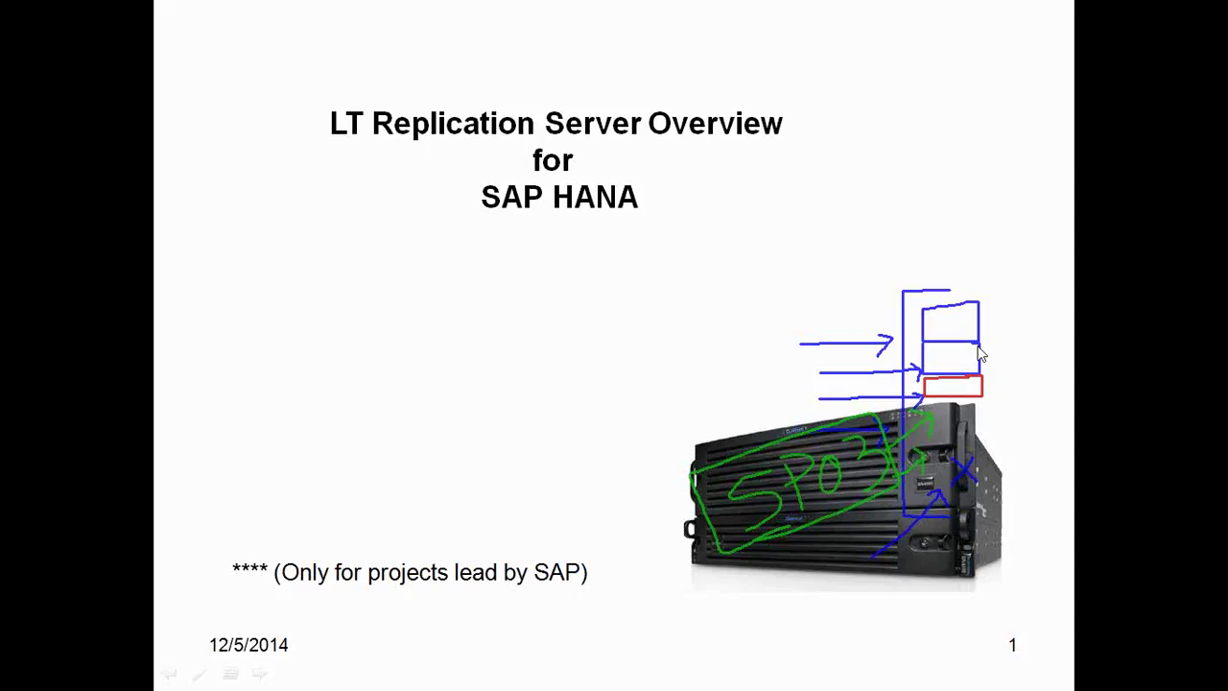
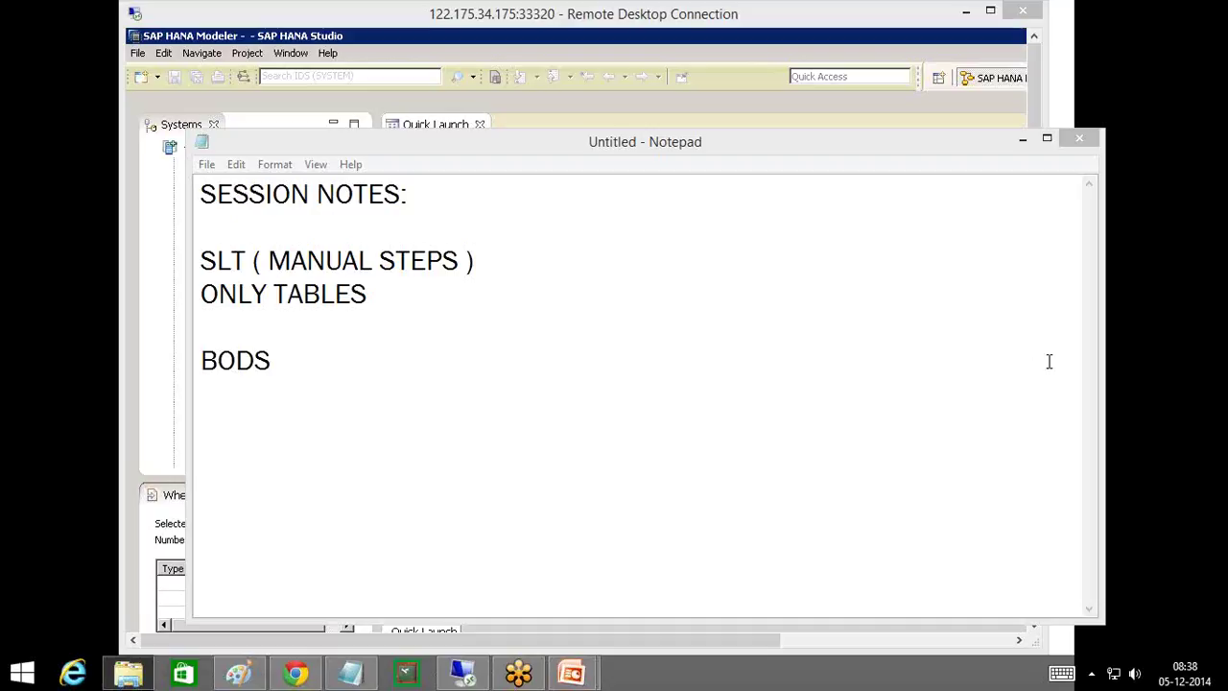
Step: Minimize Notepad so the remote SAP HANA Studio 'Welcome to Modeler' page shows
left_click(1036, 147)
key("Escape")
left_click(1046, 150)
left_click(735, 353)
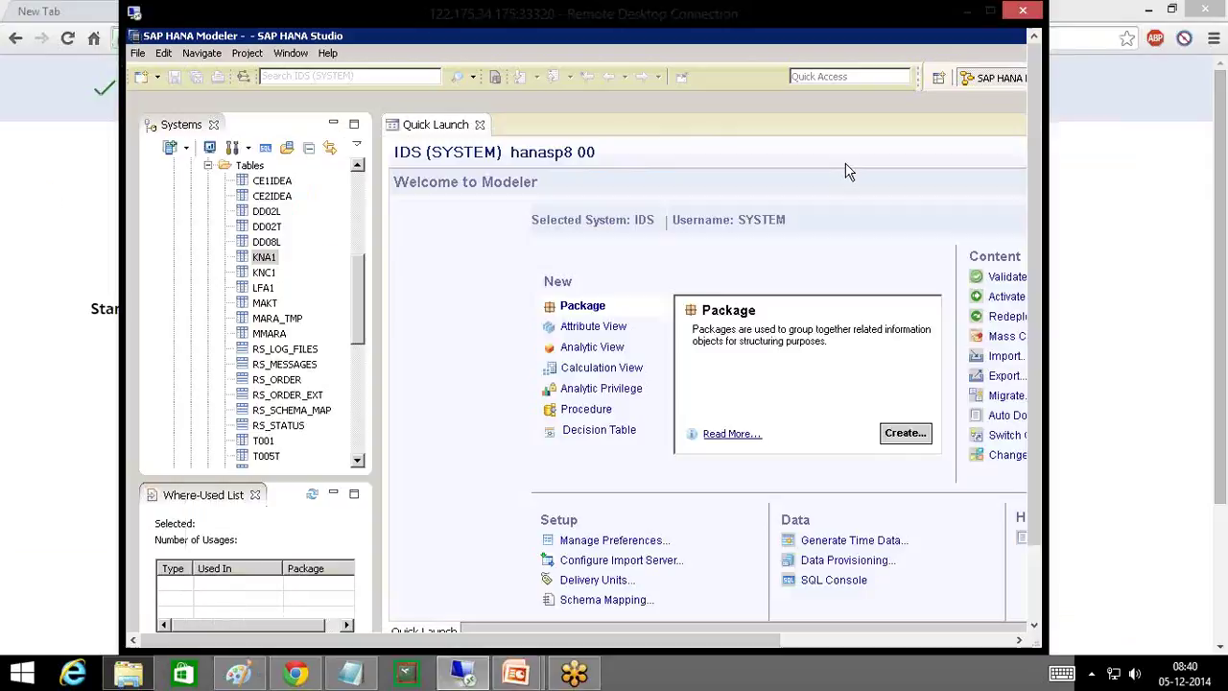
double_click(401, 19)
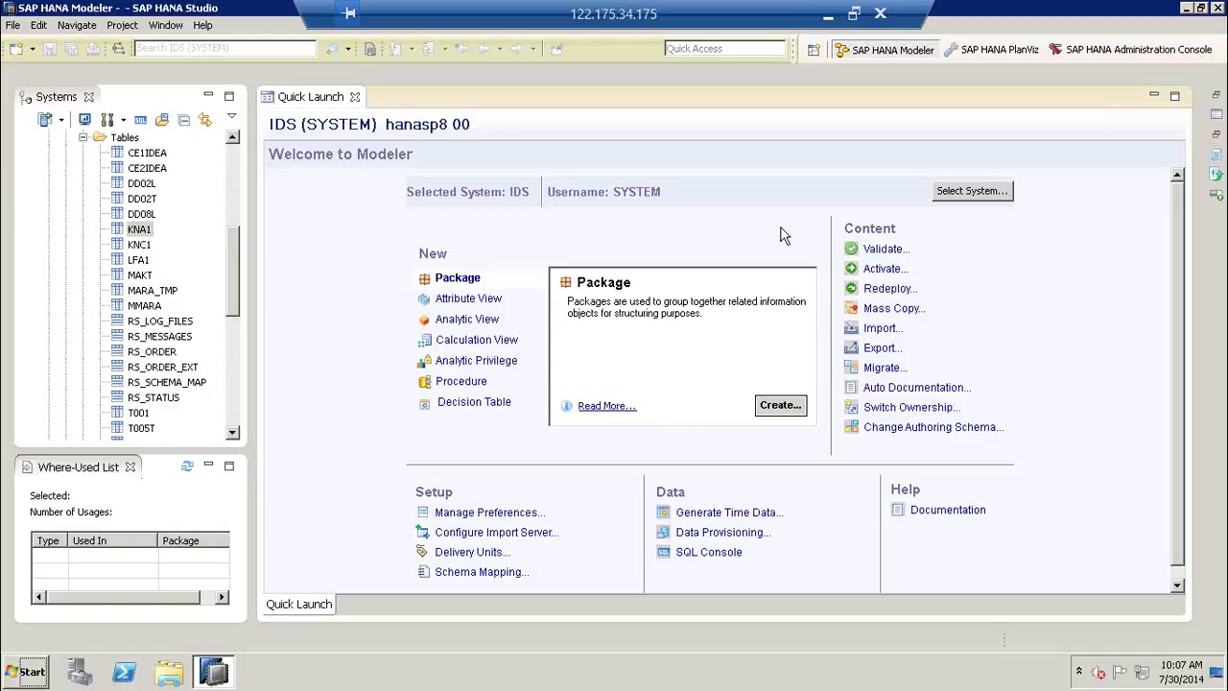
left_click(853, 14)
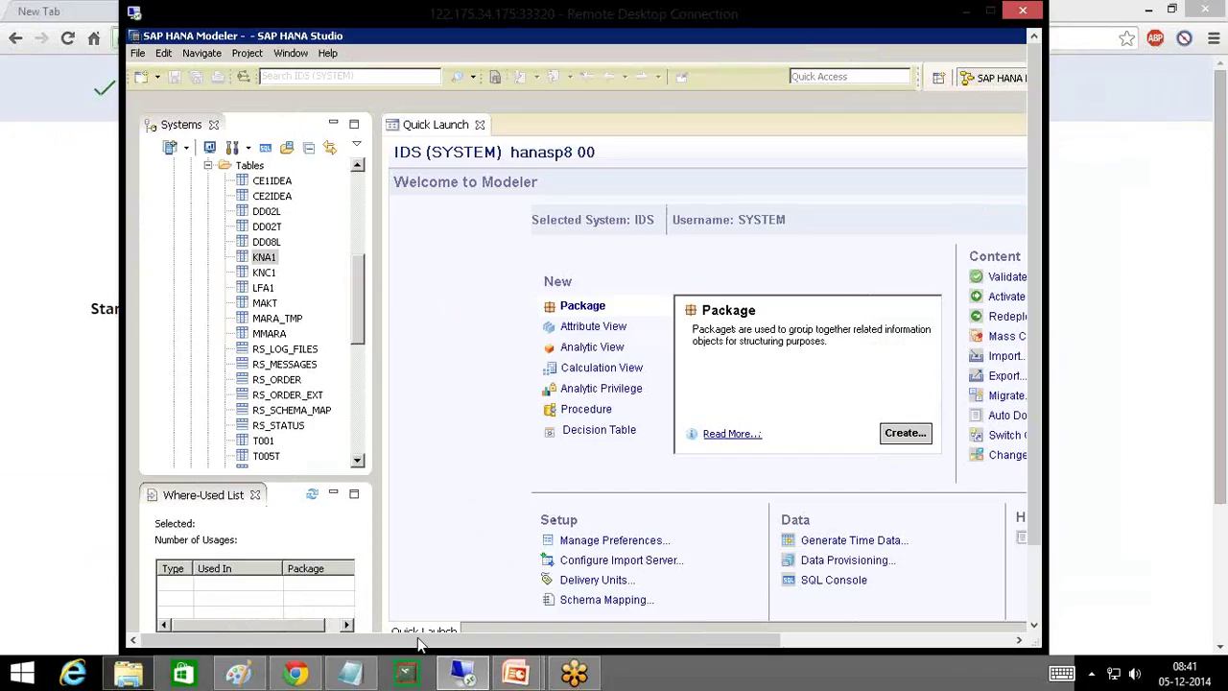
Step: Highlight 'MANUAL STEPS' and then 'BODS' in the notes, then maximize the remote session
left_click(355, 674)
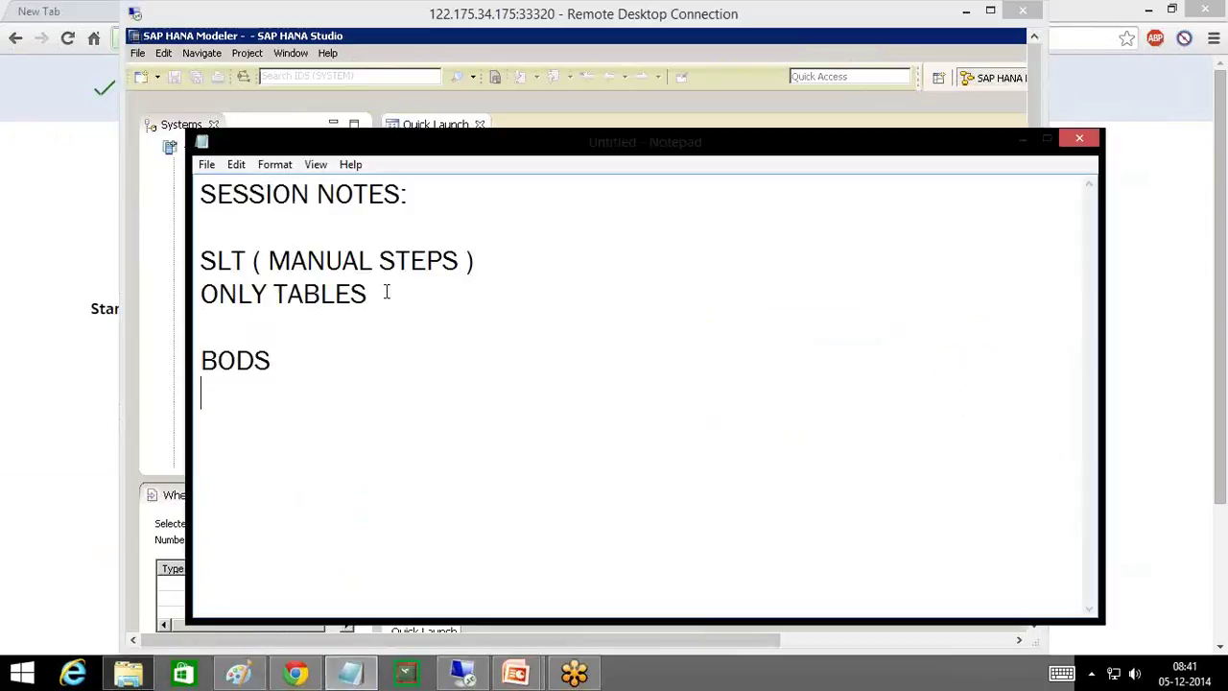
left_click_drag(261, 264, 458, 266)
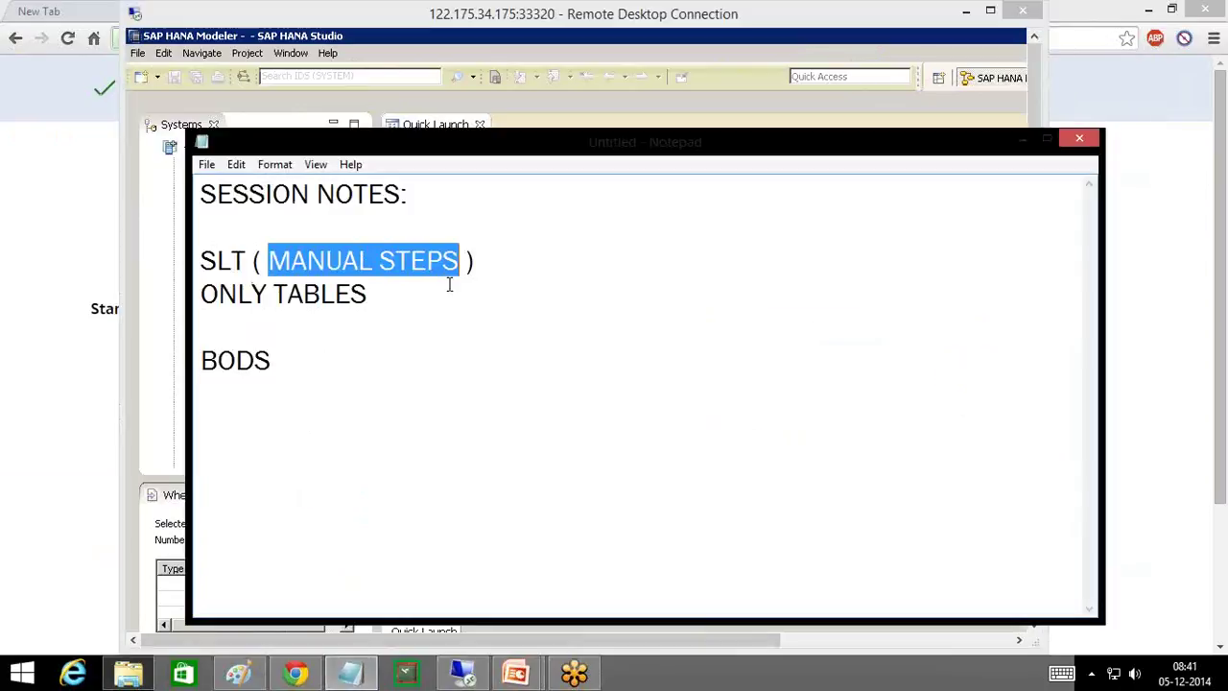
left_click(319, 362)
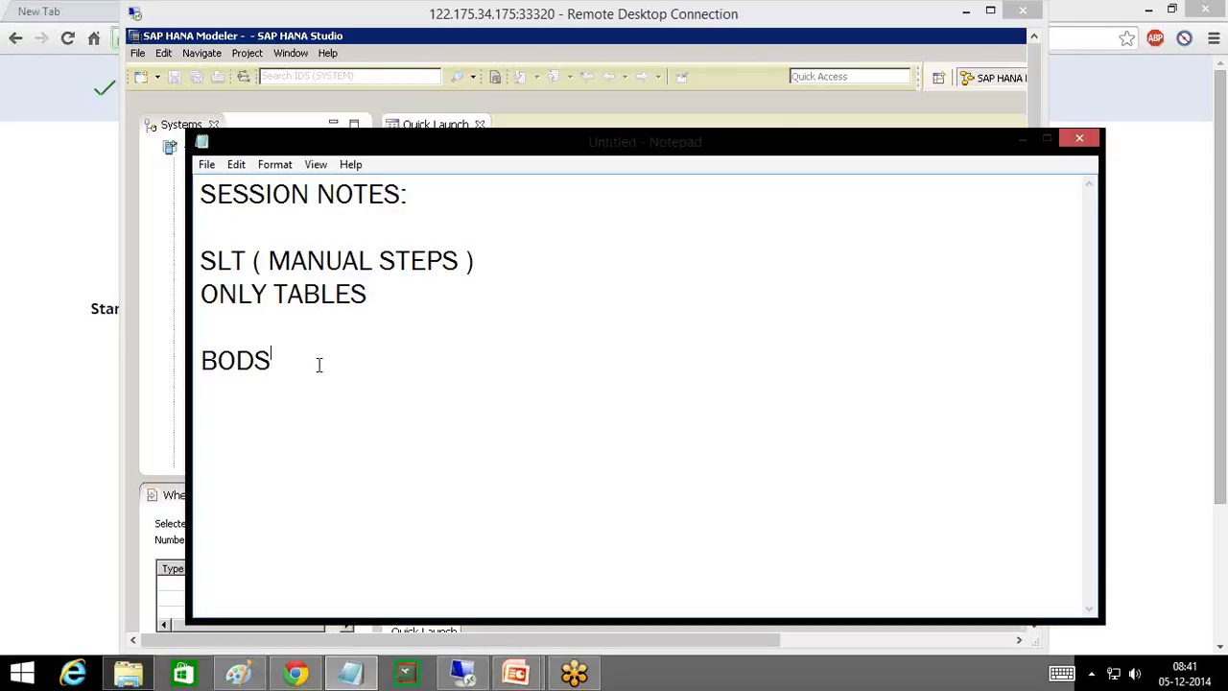
left_click_drag(275, 363, 202, 362)
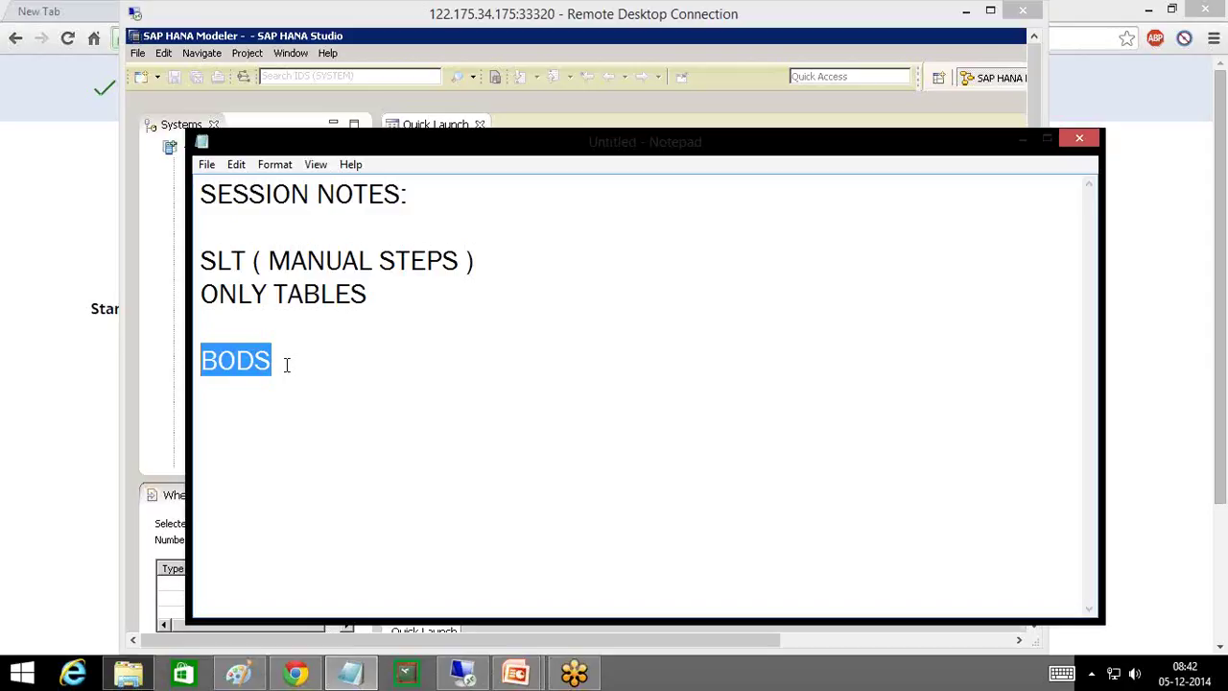
double_click(284, 17)
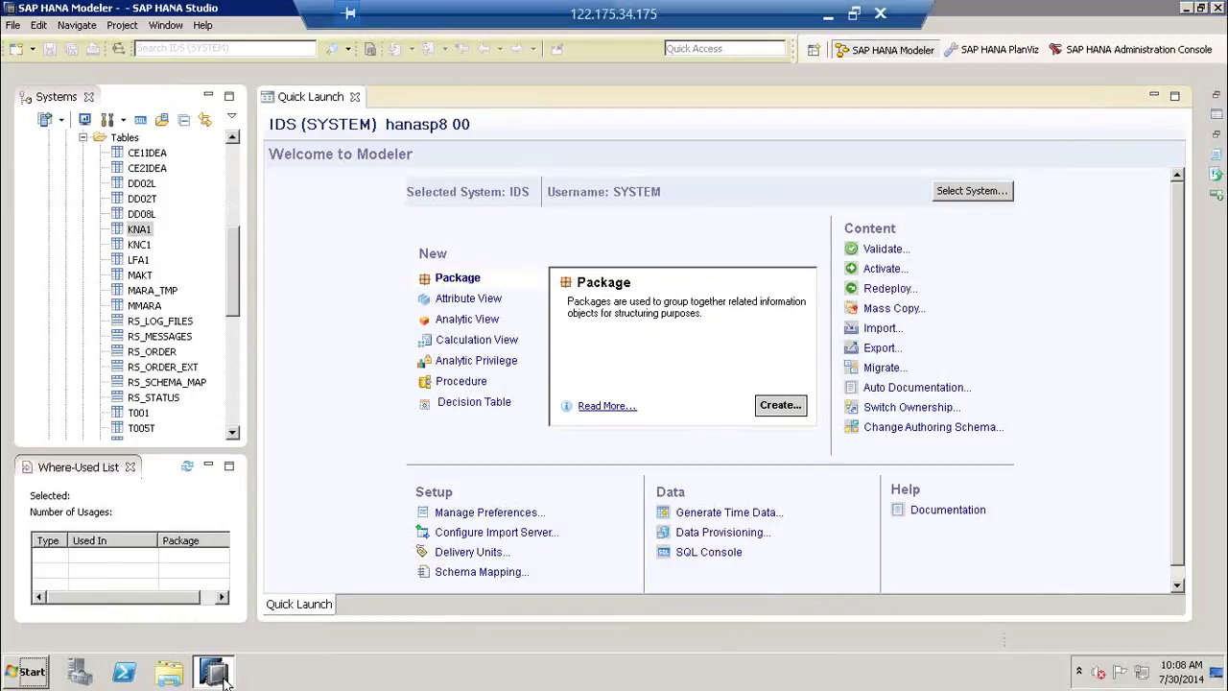
Step: Minimize HANA Studio and launch Data Services Designer from All Programs > SAP Data Services 4.2
left_click(227, 665)
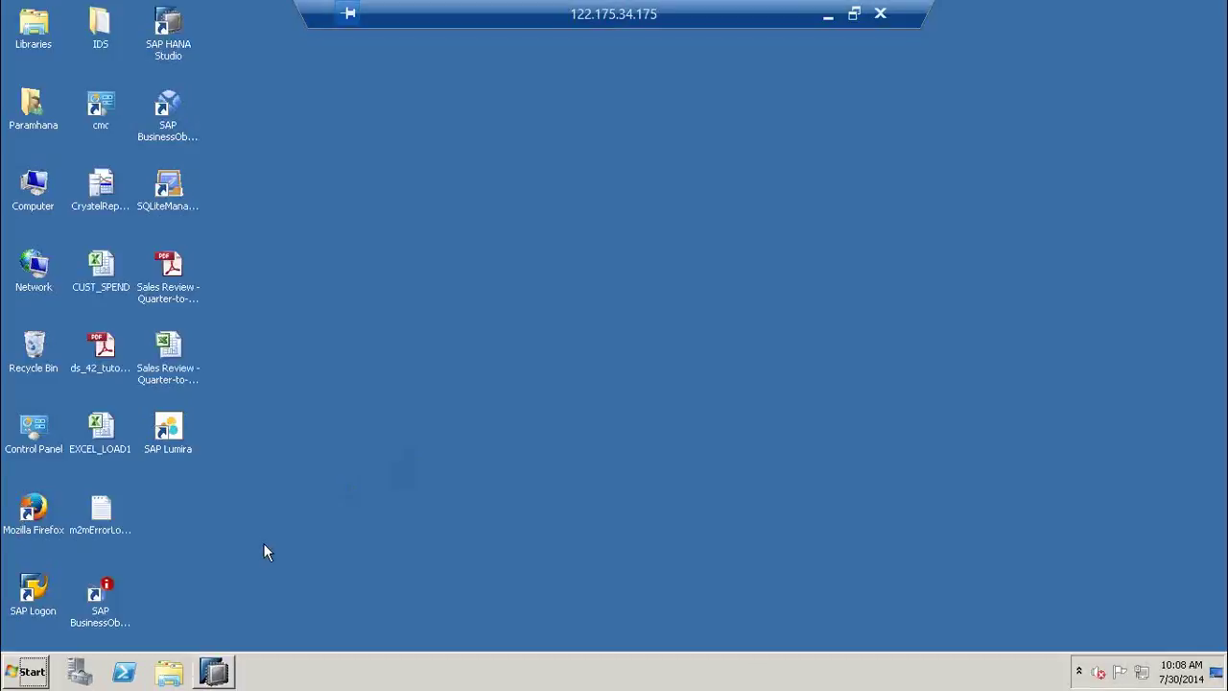
left_click(31, 675)
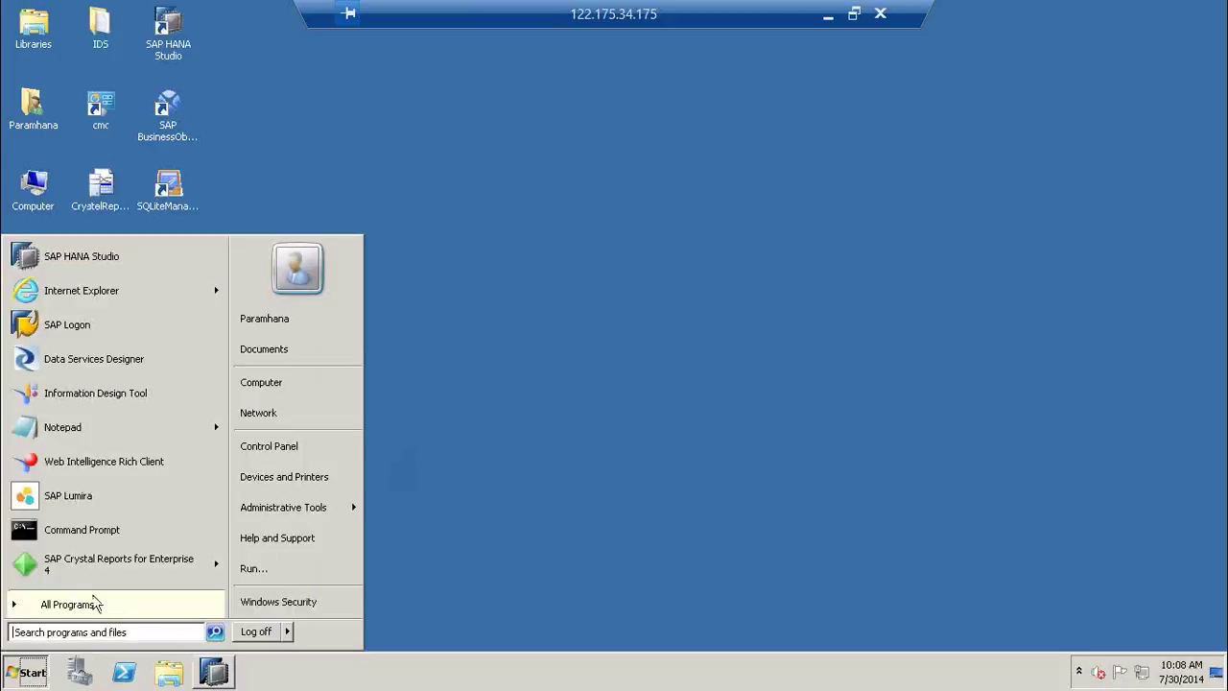
left_click(90, 606)
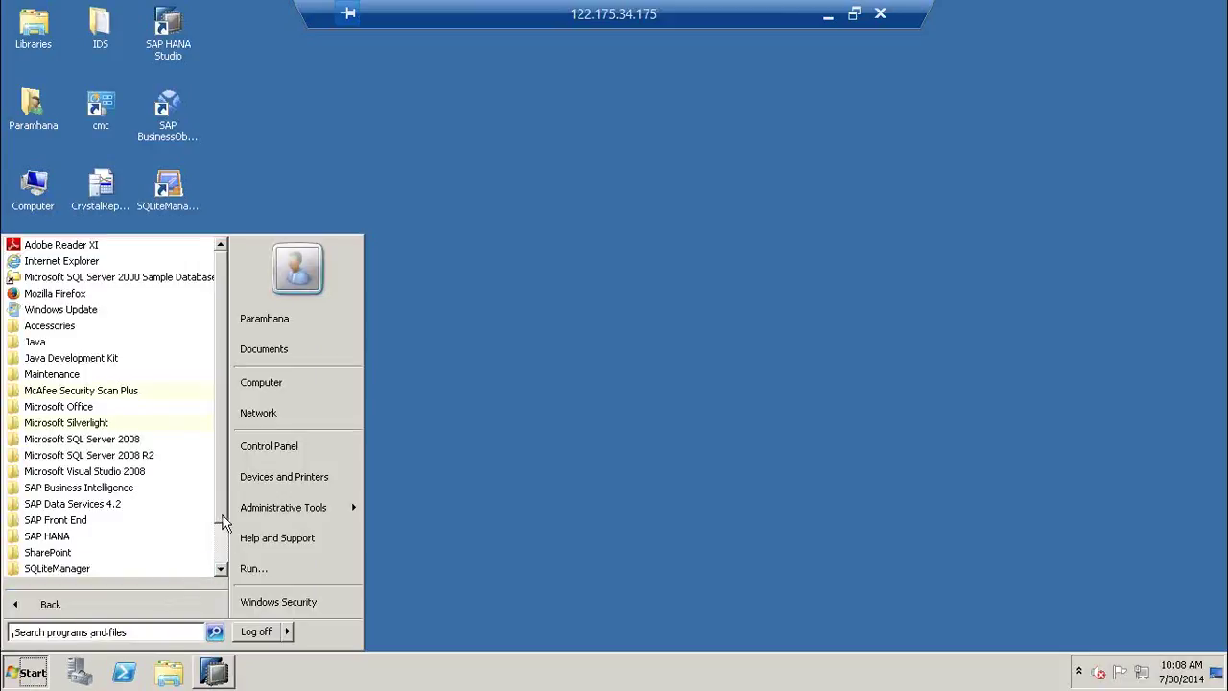
scroll(104, 478, "down", 2)
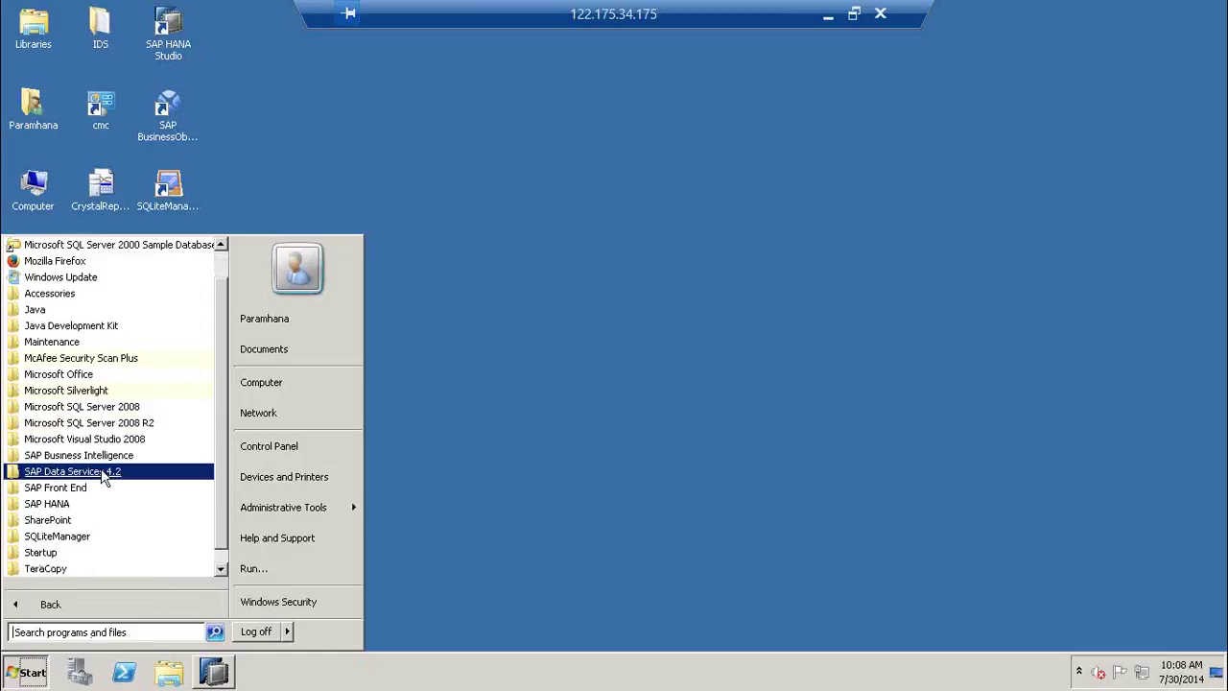
left_click(103, 474)
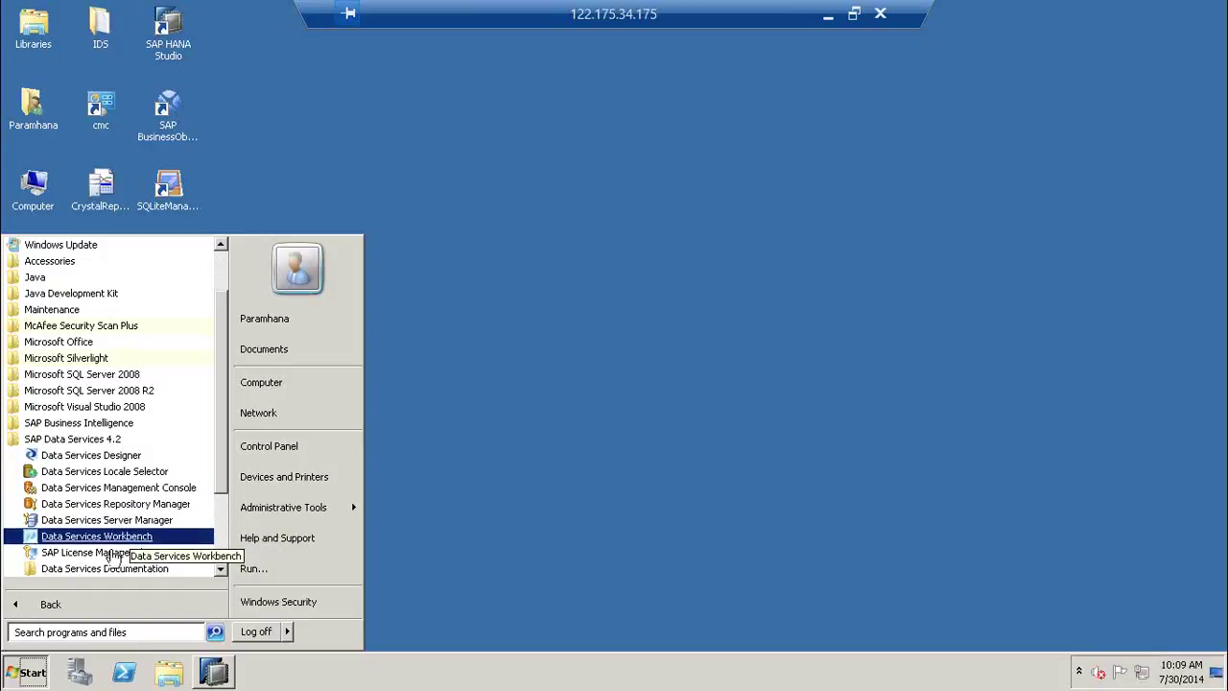
left_click(96, 456)
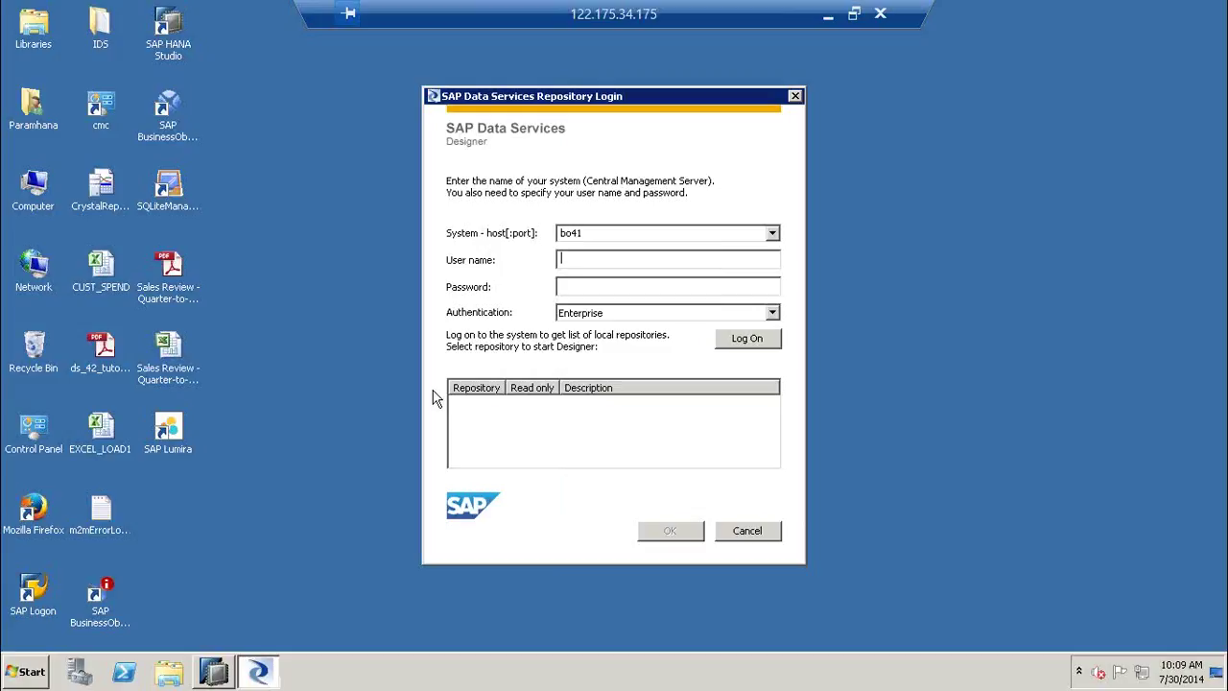
Step: Log on with the user credentials and open Repo_BO41 with its password, retrying after the ODBC error
key("Tab")
left_click(742, 338)
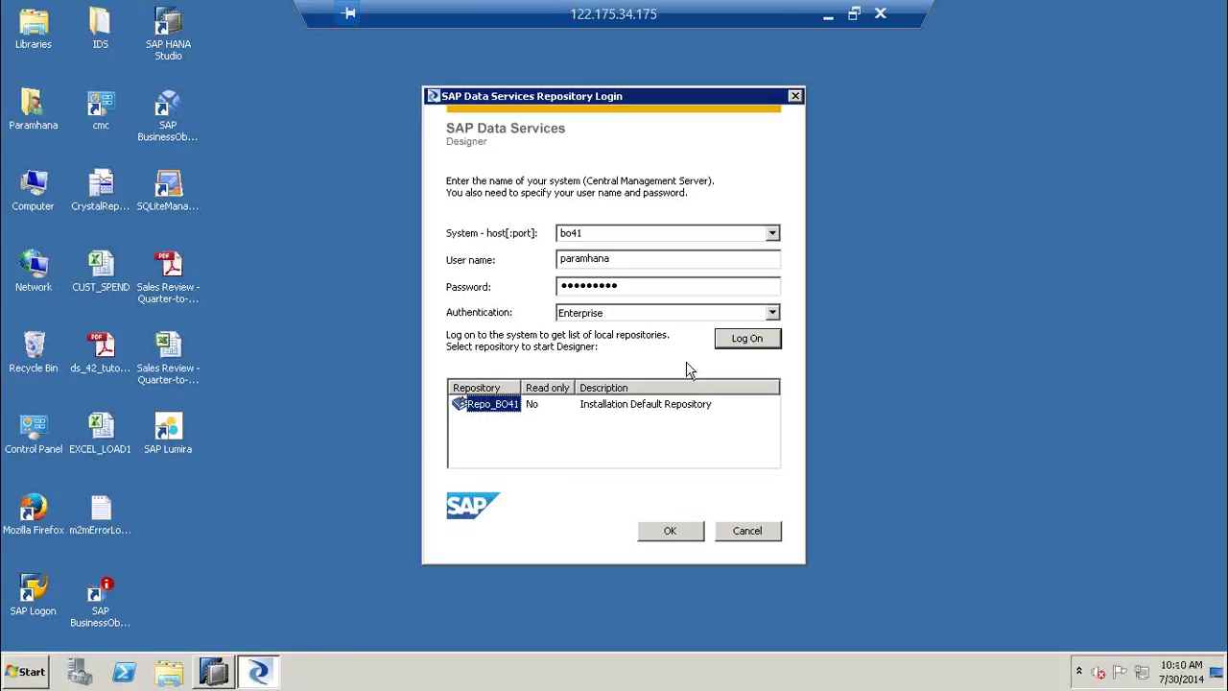
left_click(676, 542)
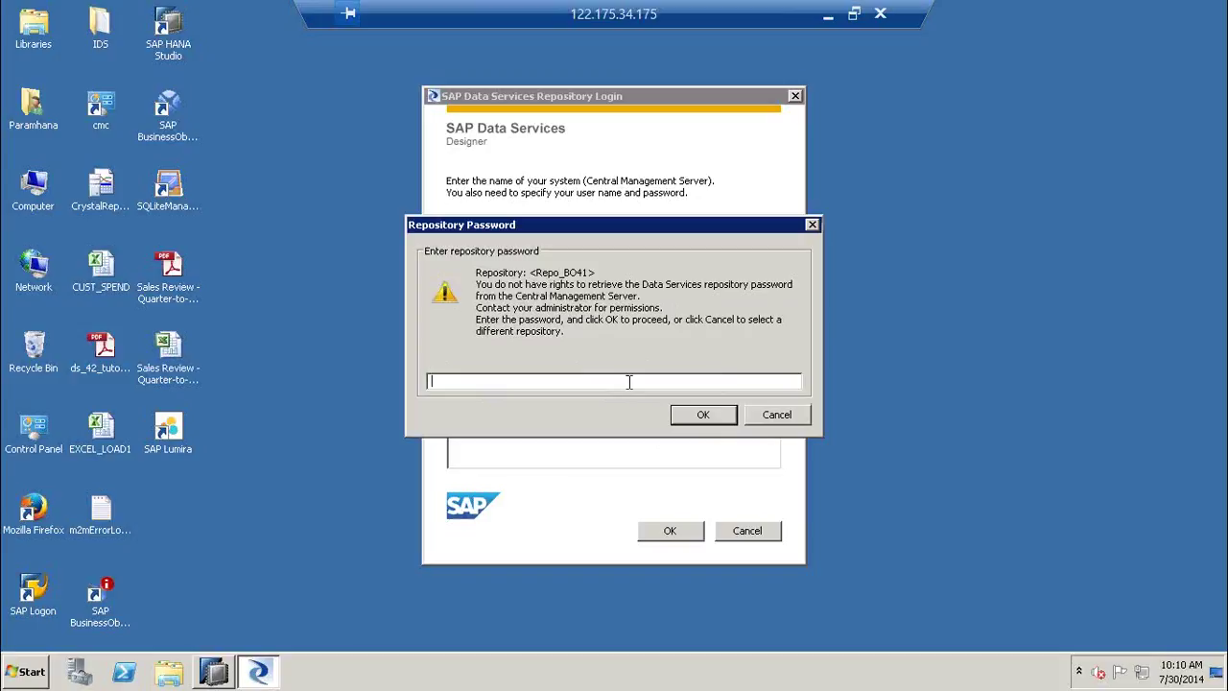
type("•••••••••")
key("Return")
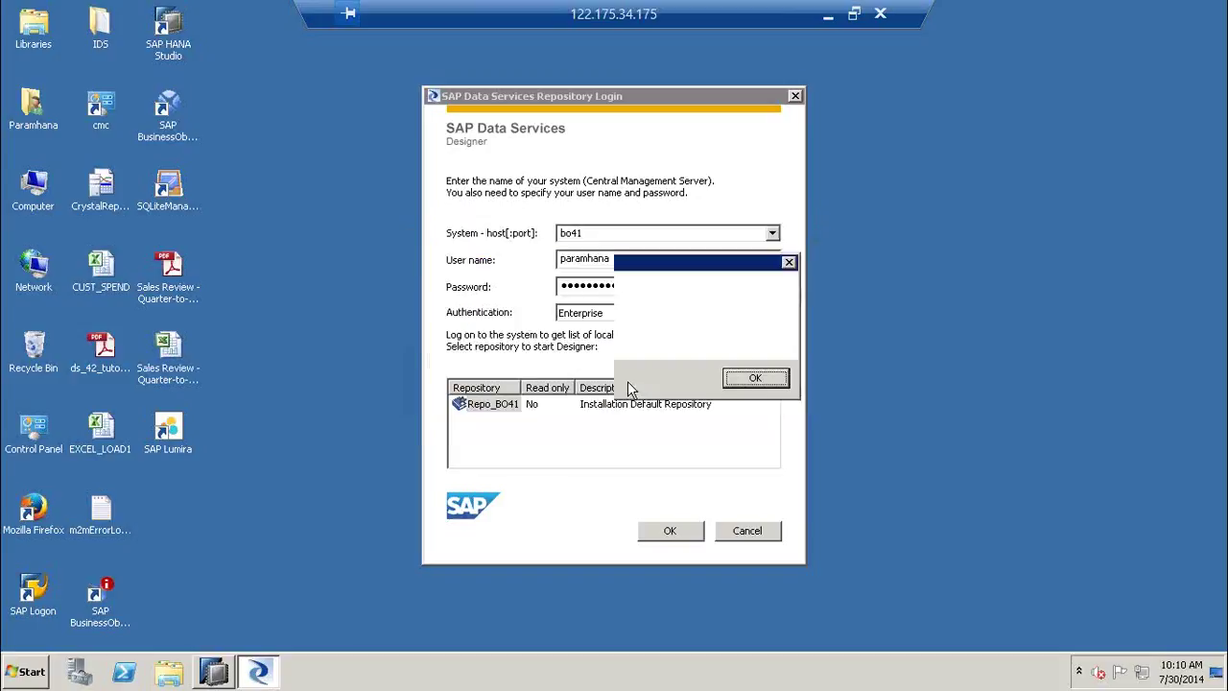
left_click(747, 379)
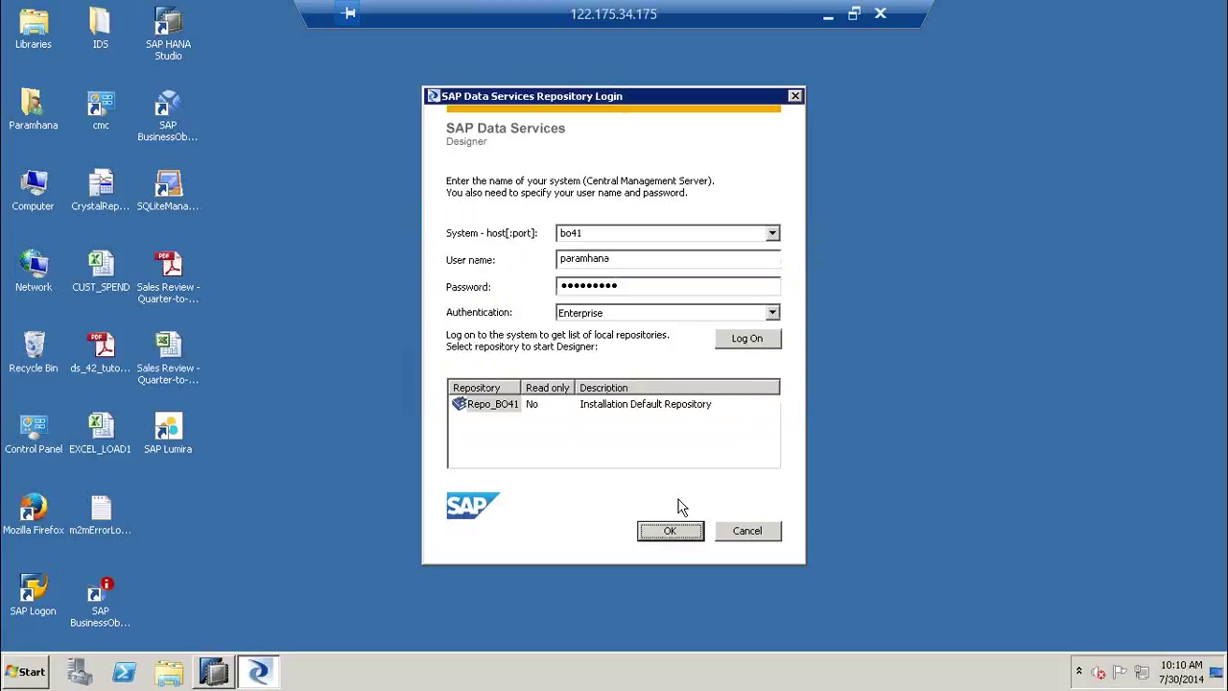
left_click(670, 530)
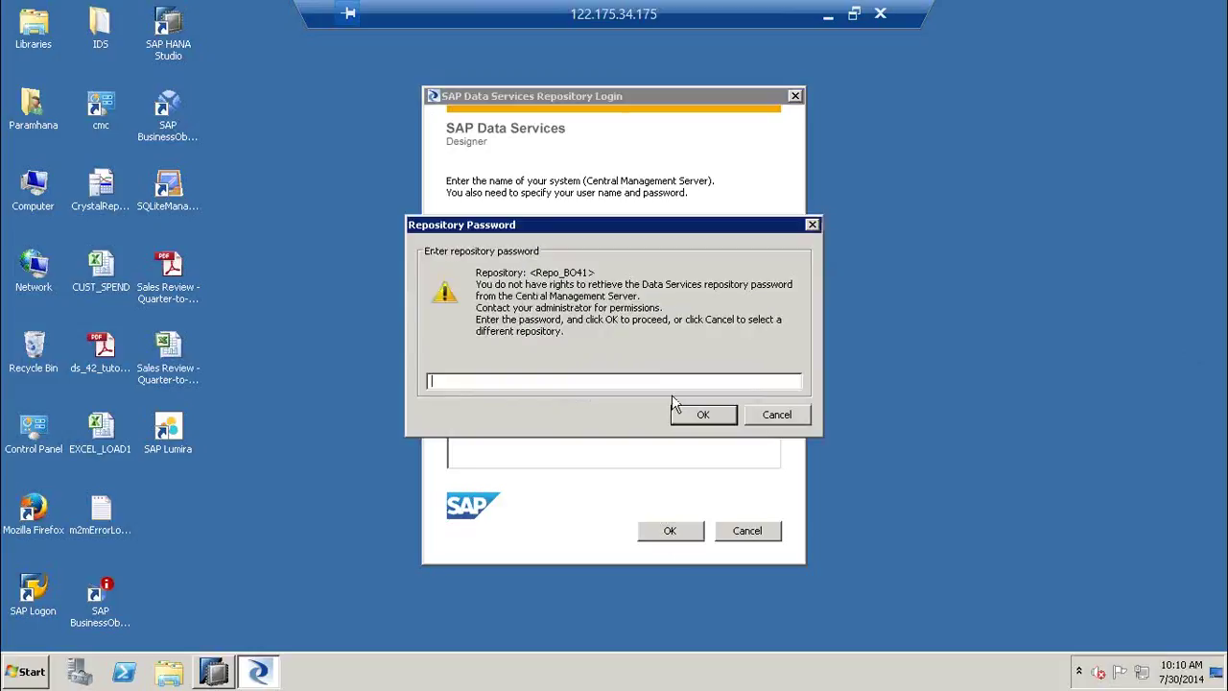
type("*******")
key("Return")
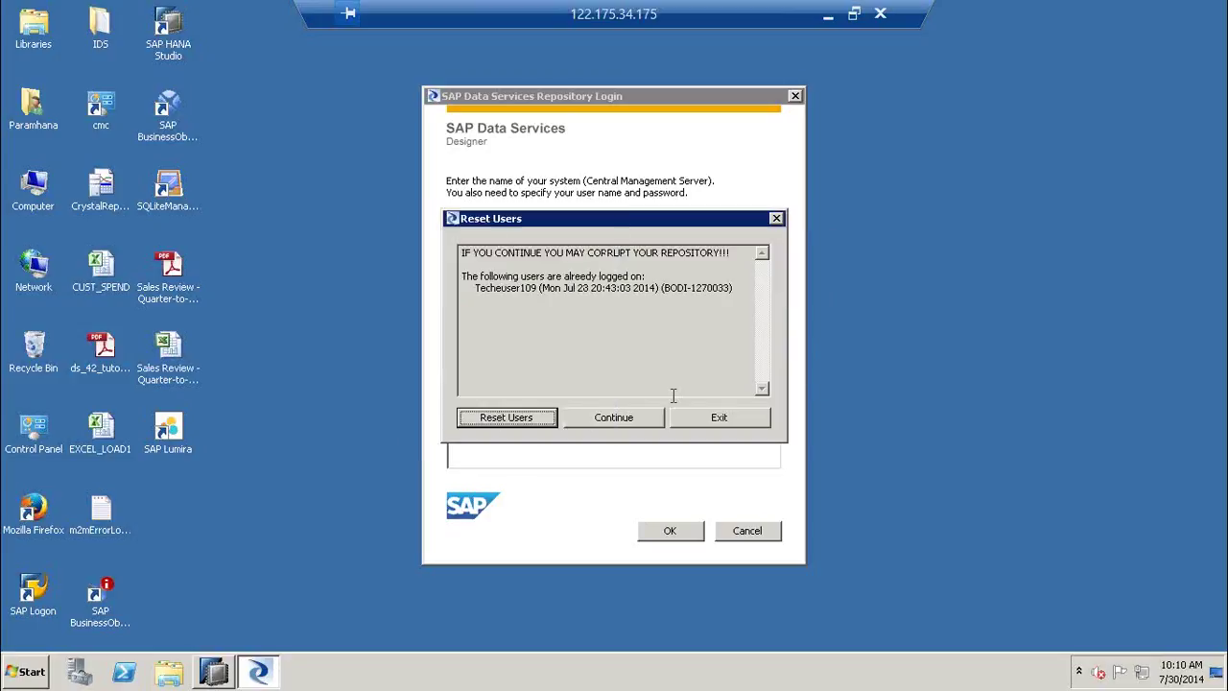
left_click(657, 420)
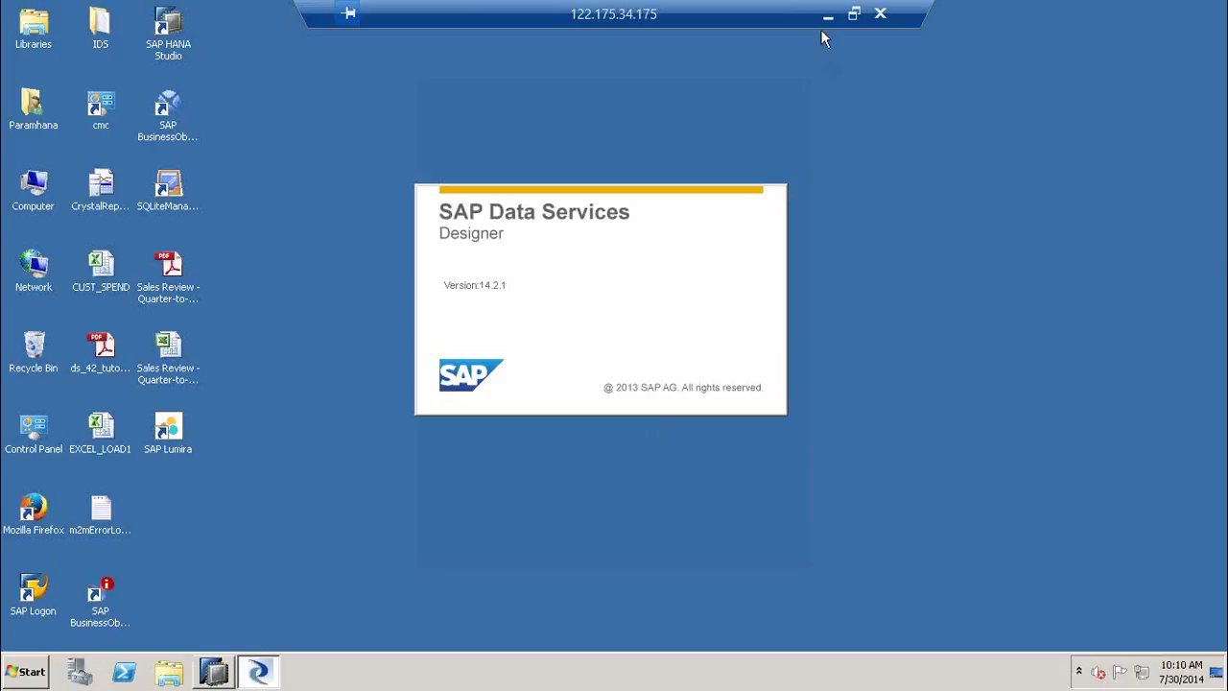
Step: Add a line under BODS in the notes recording the repository password, then select that password
left_click(853, 15)
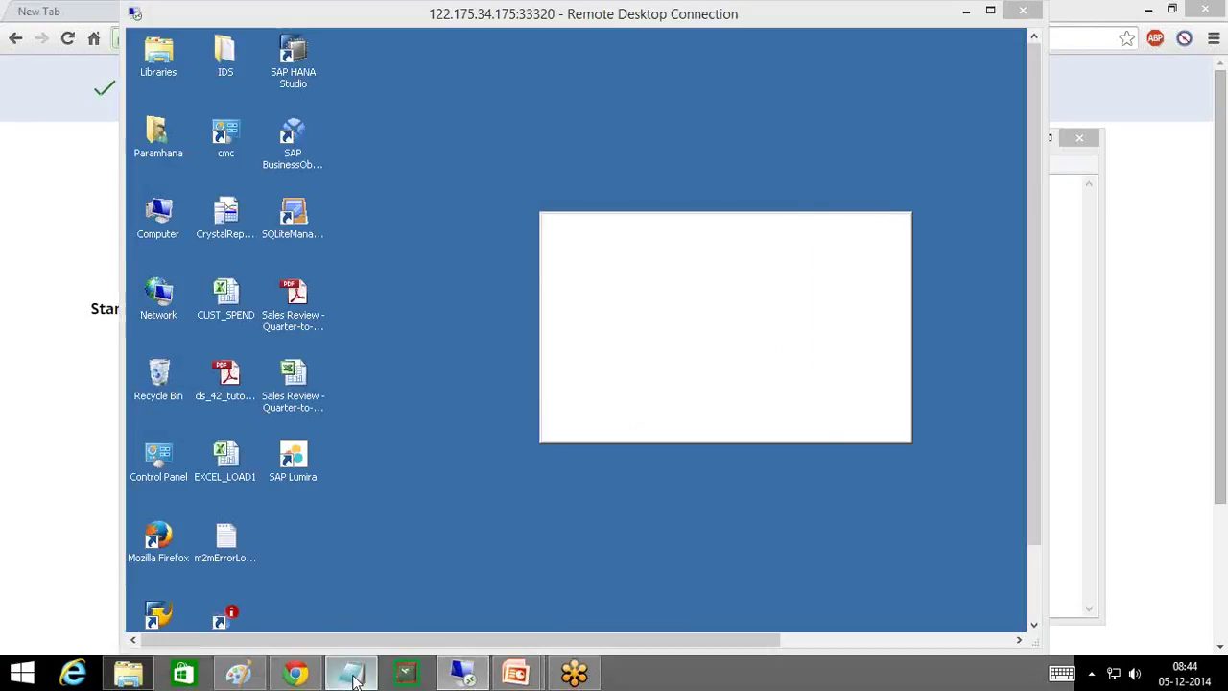
left_click(355, 679)
left_click(301, 370)
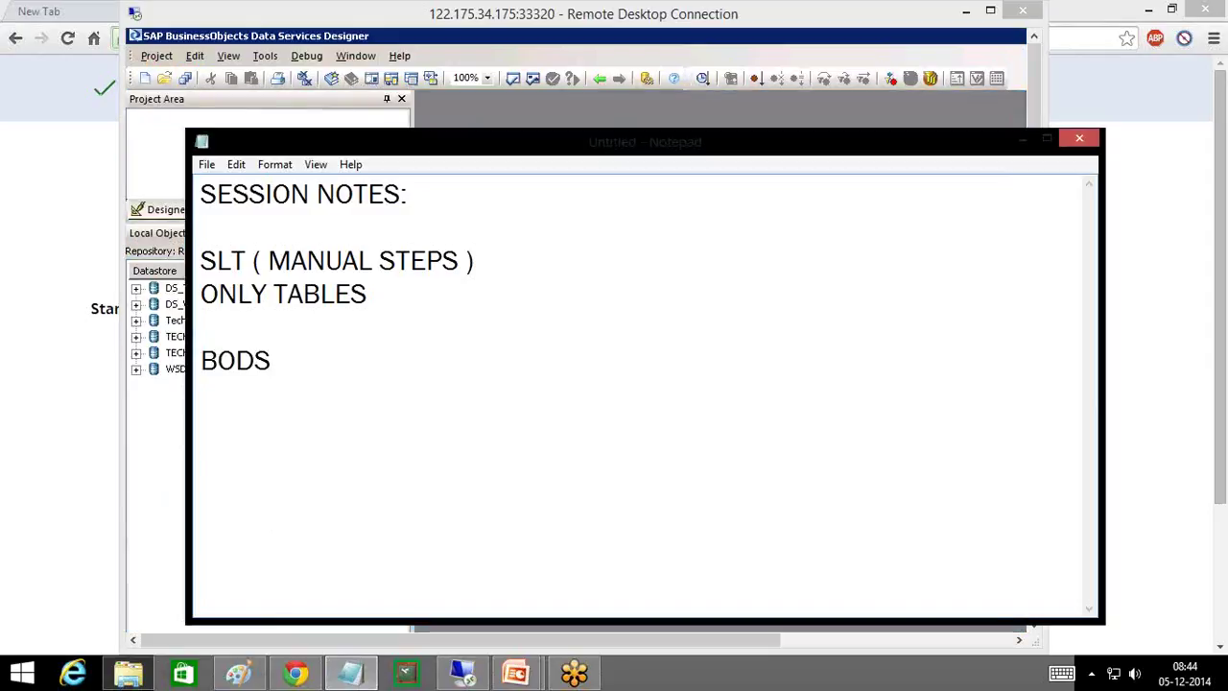
key("Return")
type("(repo")
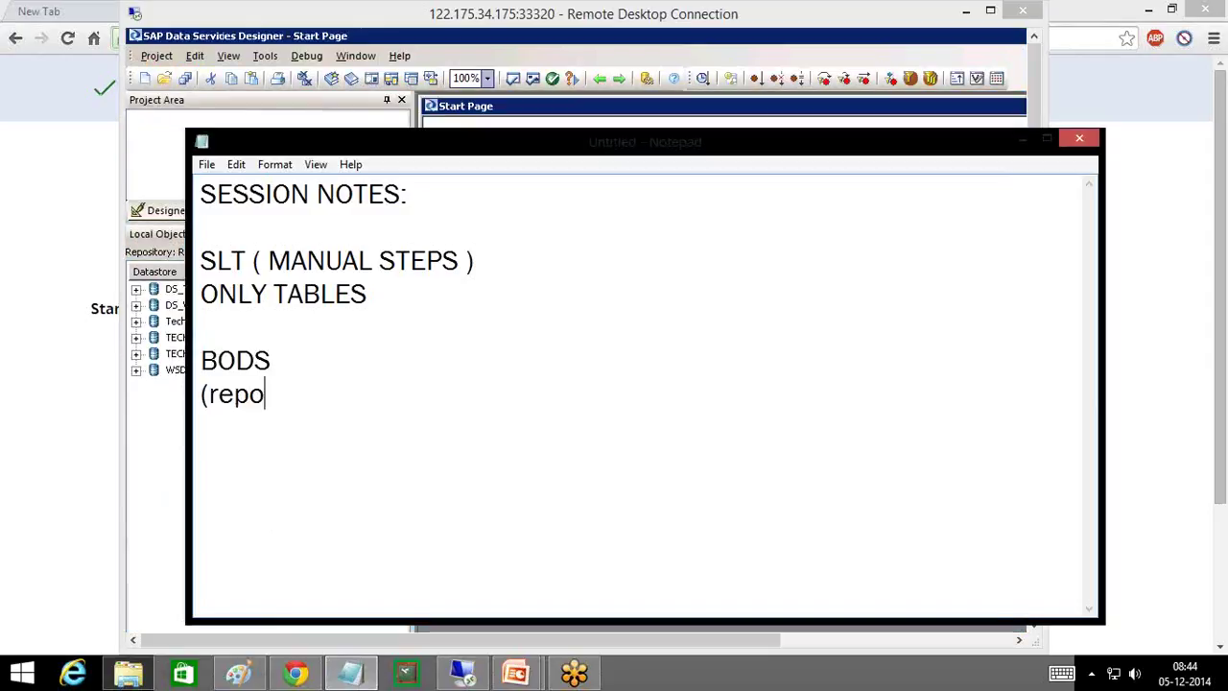
type("sitory PASSWORD")
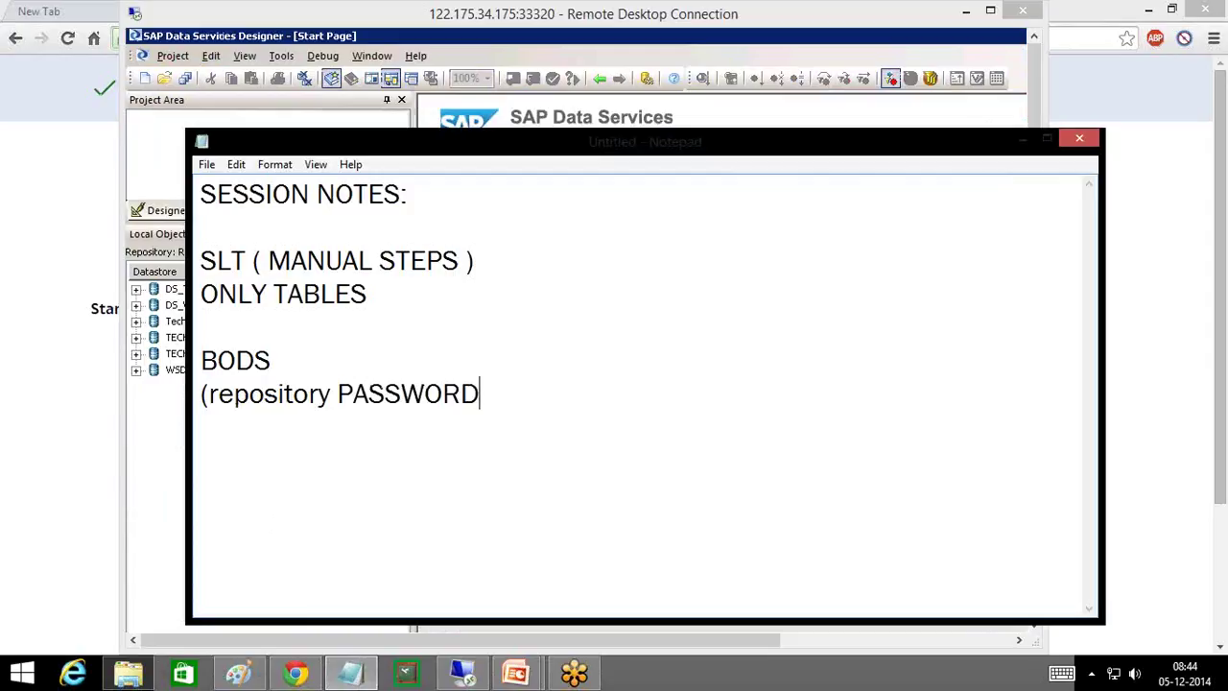
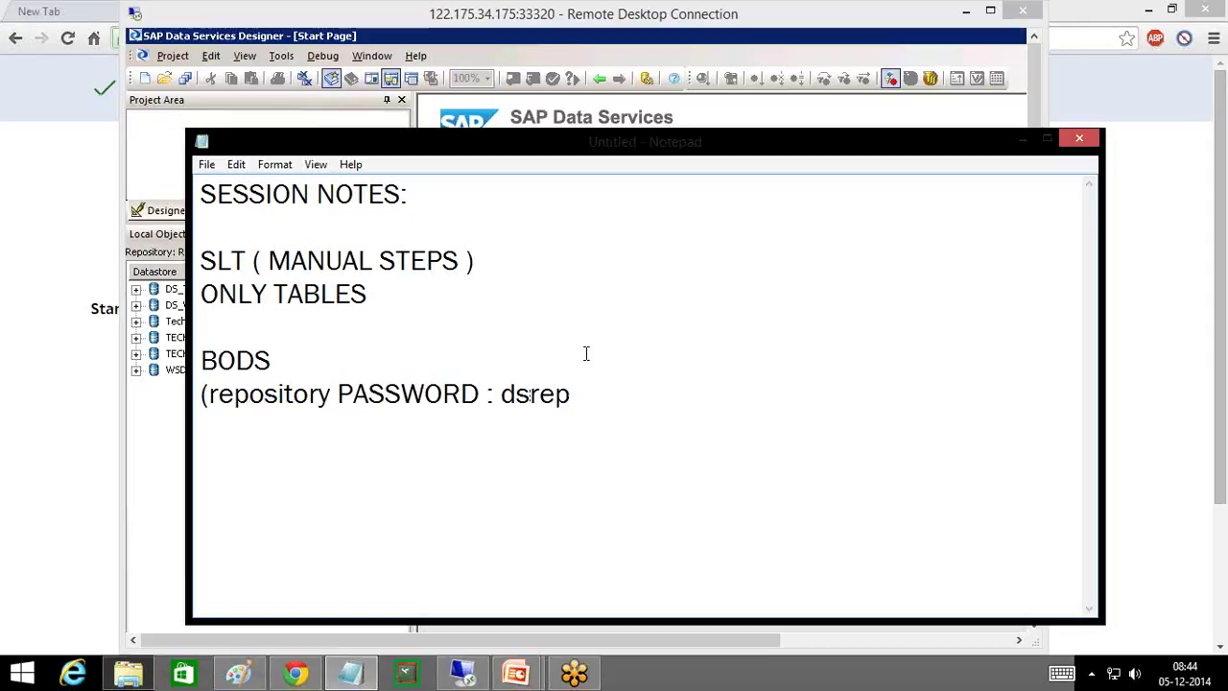
double_click(557, 395)
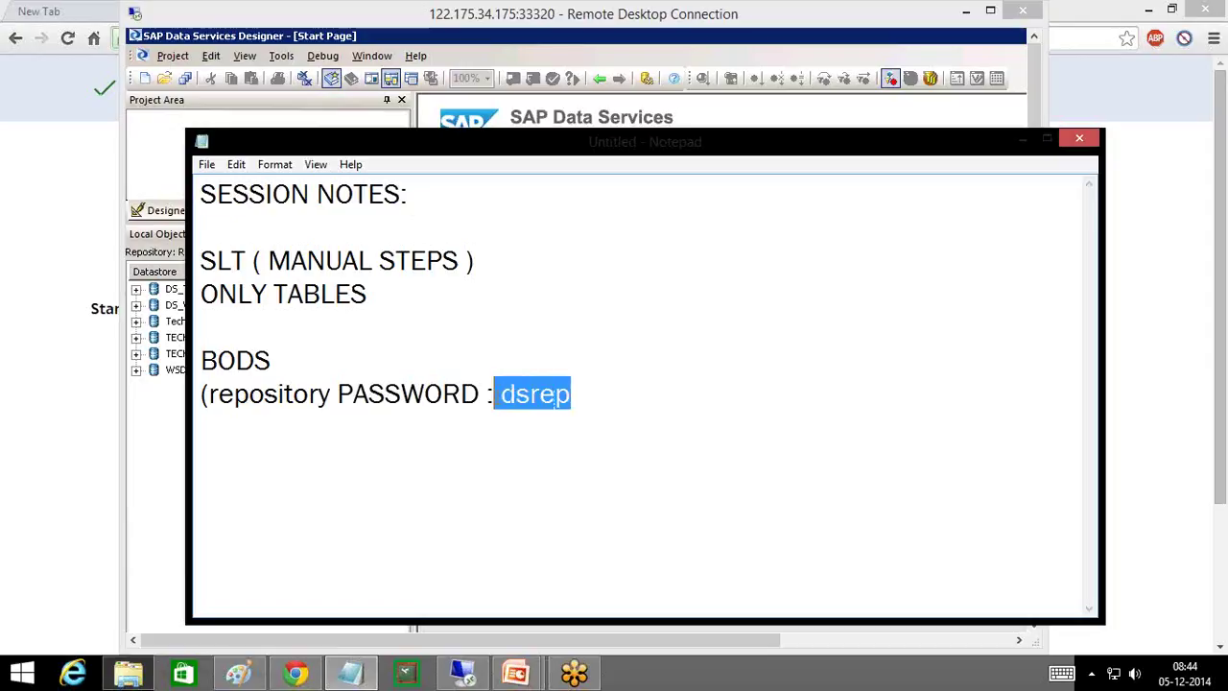
Step: Bring the Designer forward, make the remote session full screen, and draw an explanatory pen arrow
left_click(355, 38)
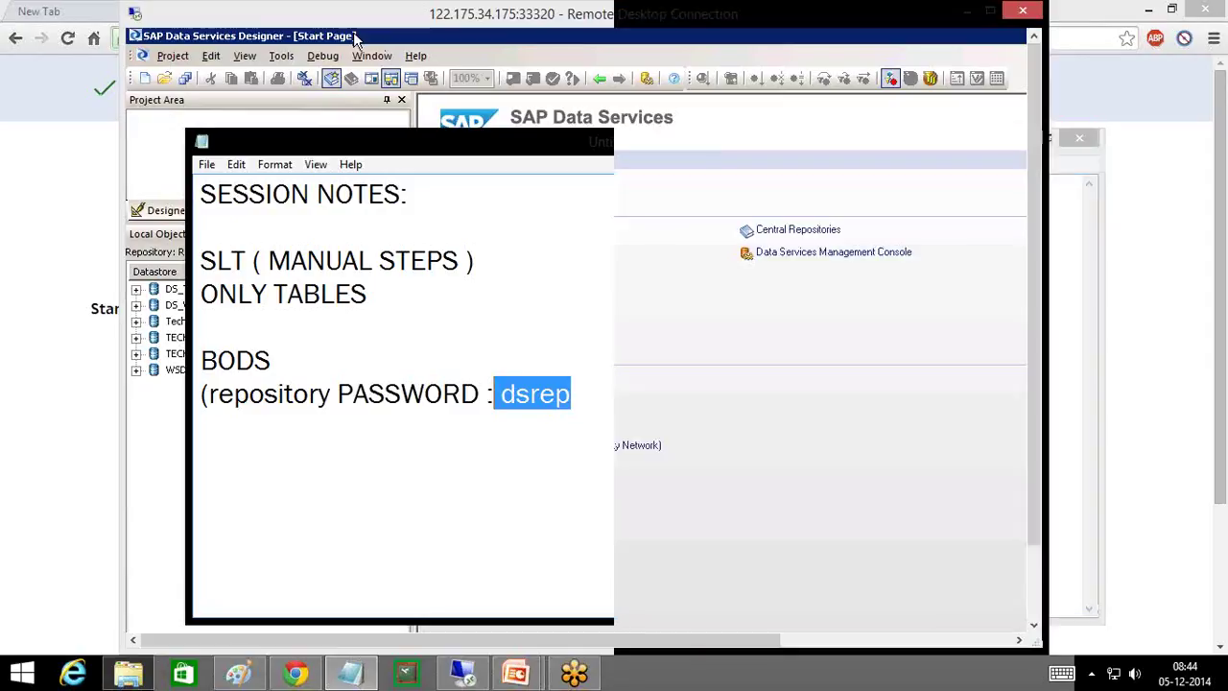
double_click(309, 27)
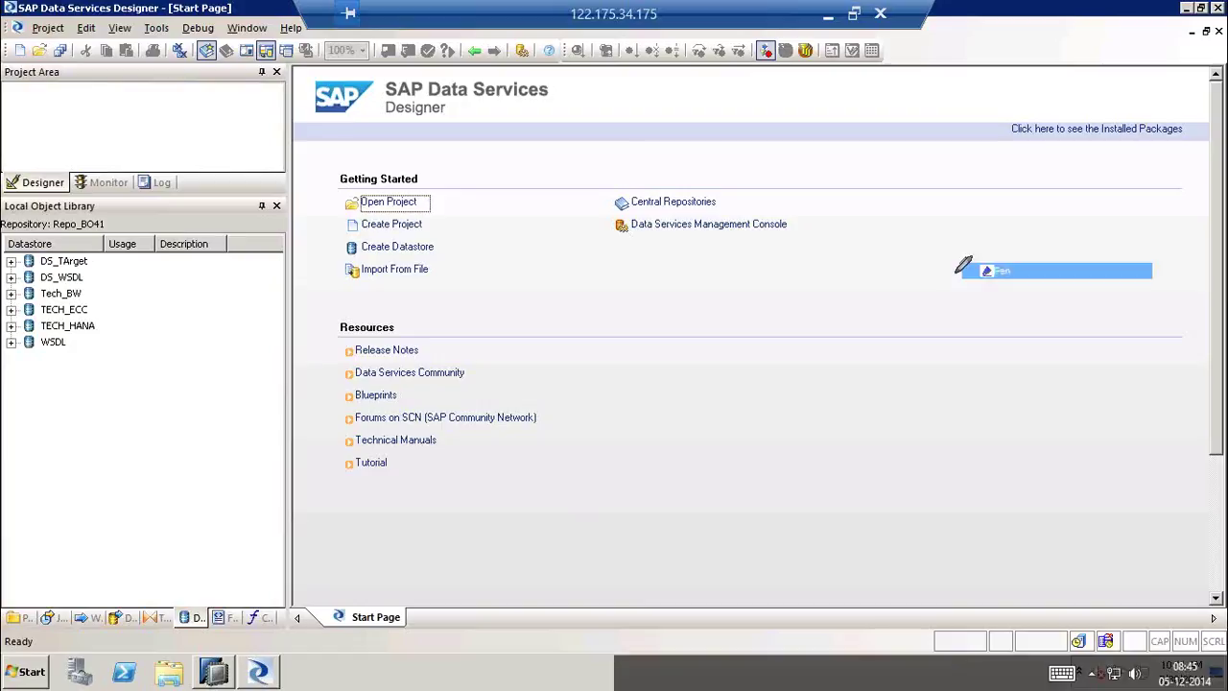
left_click(969, 270)
left_click_drag(312, 195, 144, 112)
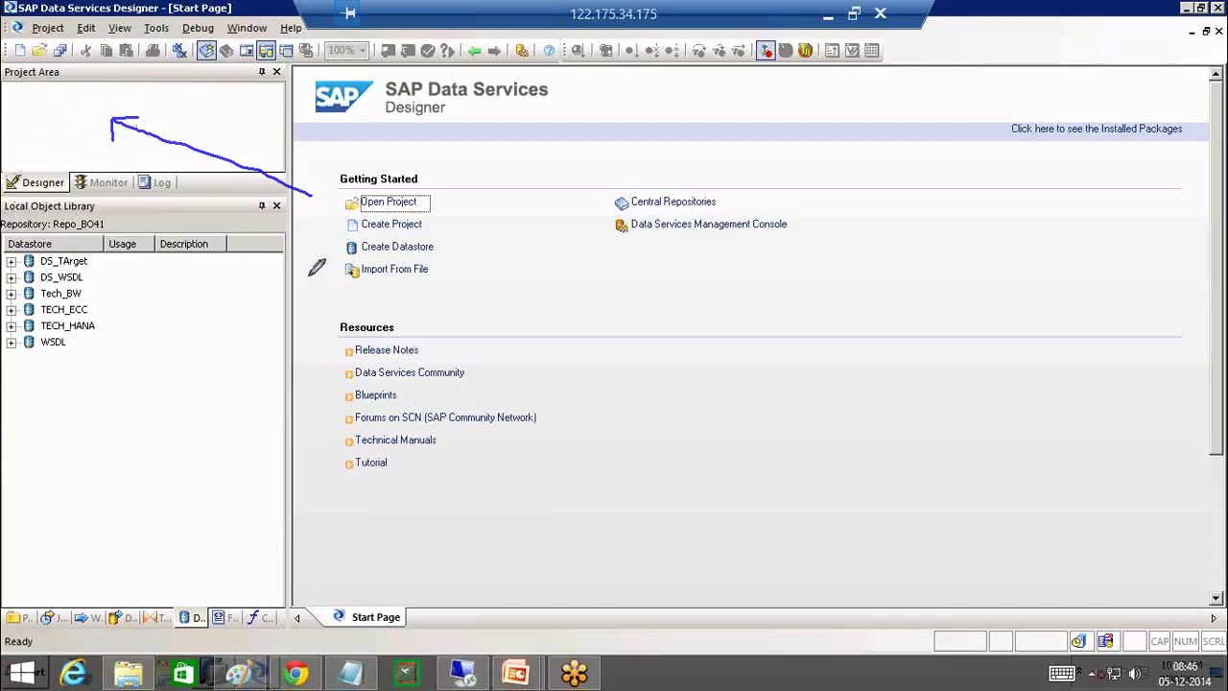
mouse_move(308, 277)
left_mouse_down()
mouse_move(124, 378)
mouse_move(158, 381)
left_mouse_up()
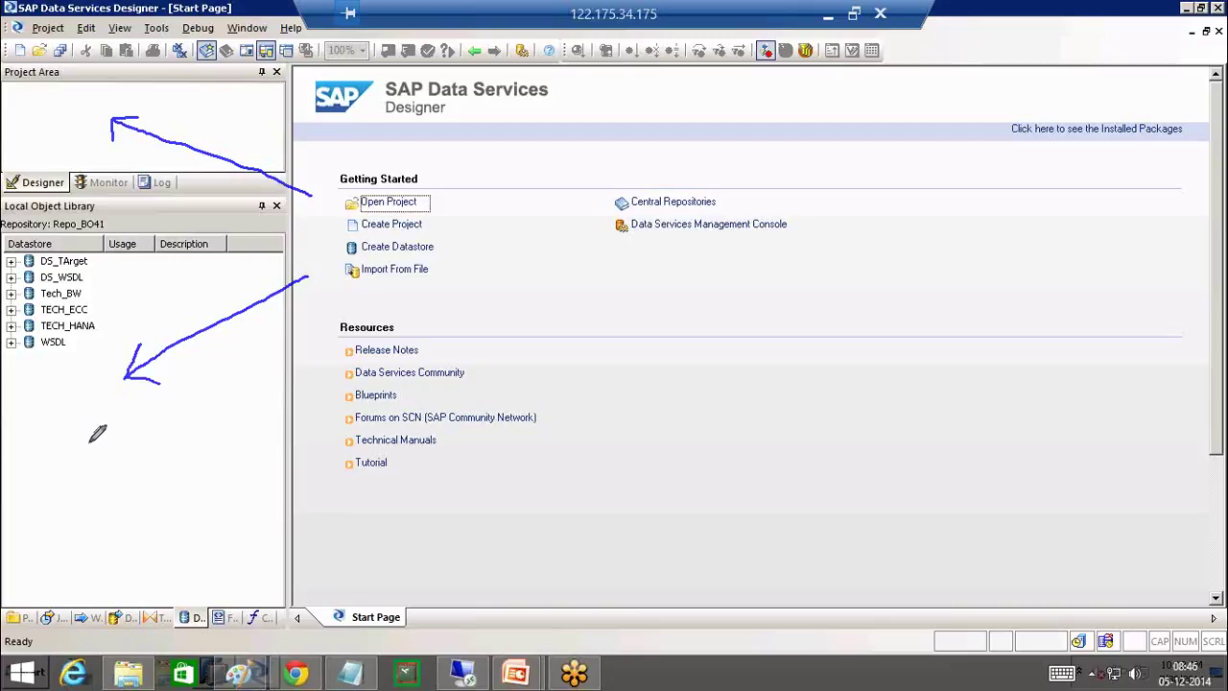
mouse_move(233, 587)
left_mouse_down()
mouse_move(21, 586)
mouse_move(4, 623)
mouse_move(220, 625)
mouse_move(290, 593)
mouse_move(226, 587)
left_mouse_up()
mouse_move(249, 456)
left_mouse_down()
mouse_move(154, 566)
mouse_move(190, 566)
left_mouse_up()
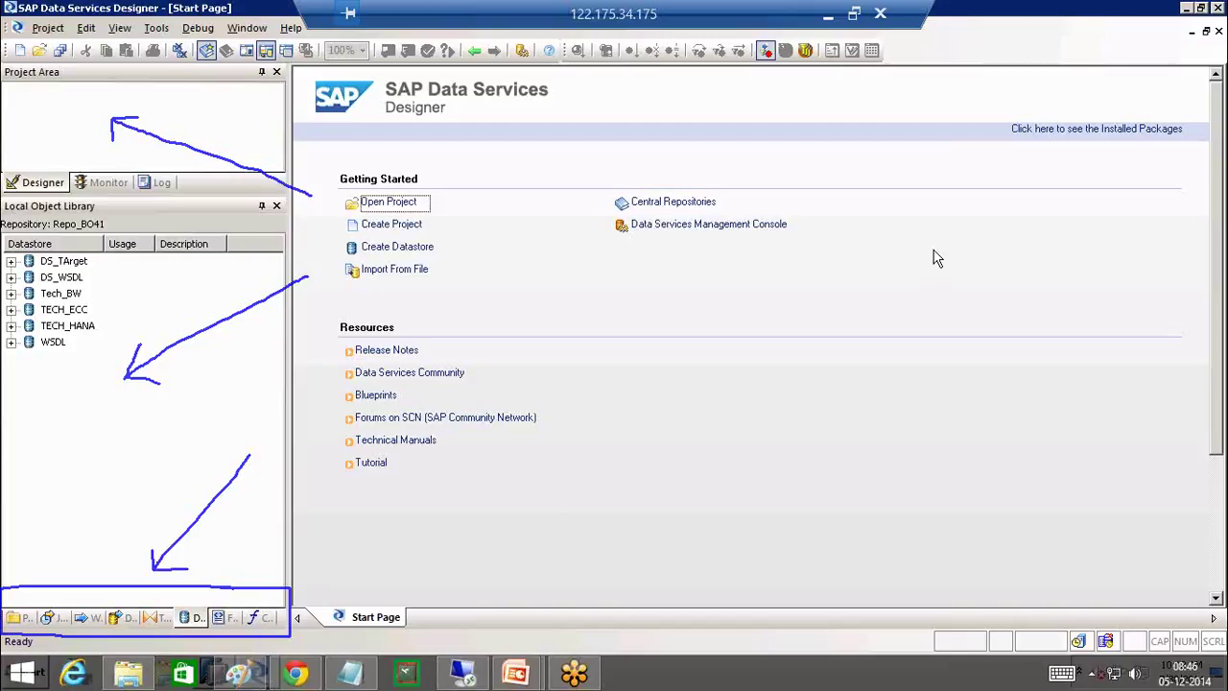
right_click(963, 245)
left_click(967, 270)
mouse_move(404, 154)
left_mouse_down()
mouse_move(304, 155)
mouse_move(305, 273)
mouse_move(498, 304)
left_mouse_up()
mouse_move(574, 301)
left_mouse_down()
mouse_move(862, 248)
mouse_move(768, 146)
mouse_move(383, 155)
left_mouse_up()
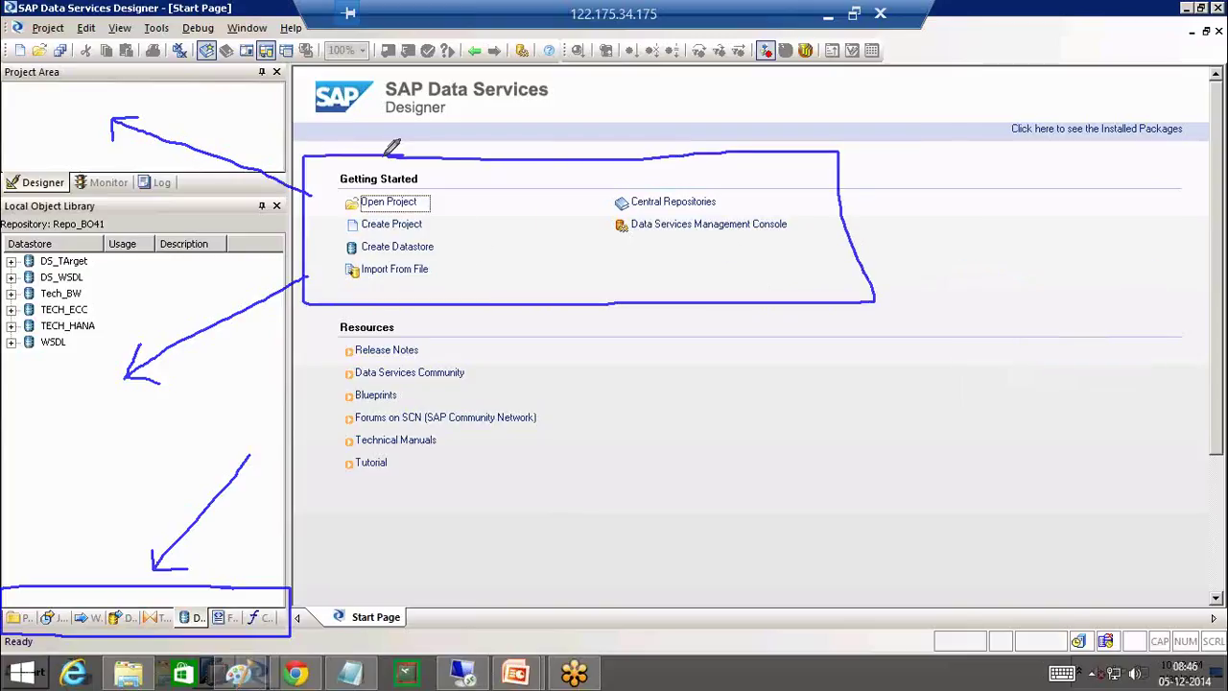
mouse_move(470, 181)
left_mouse_down()
mouse_move(420, 204)
mouse_move(421, 223)
mouse_move(473, 247)
mouse_move(445, 250)
mouse_move(488, 269)
mouse_move(437, 272)
mouse_move(449, 279)
left_mouse_up()
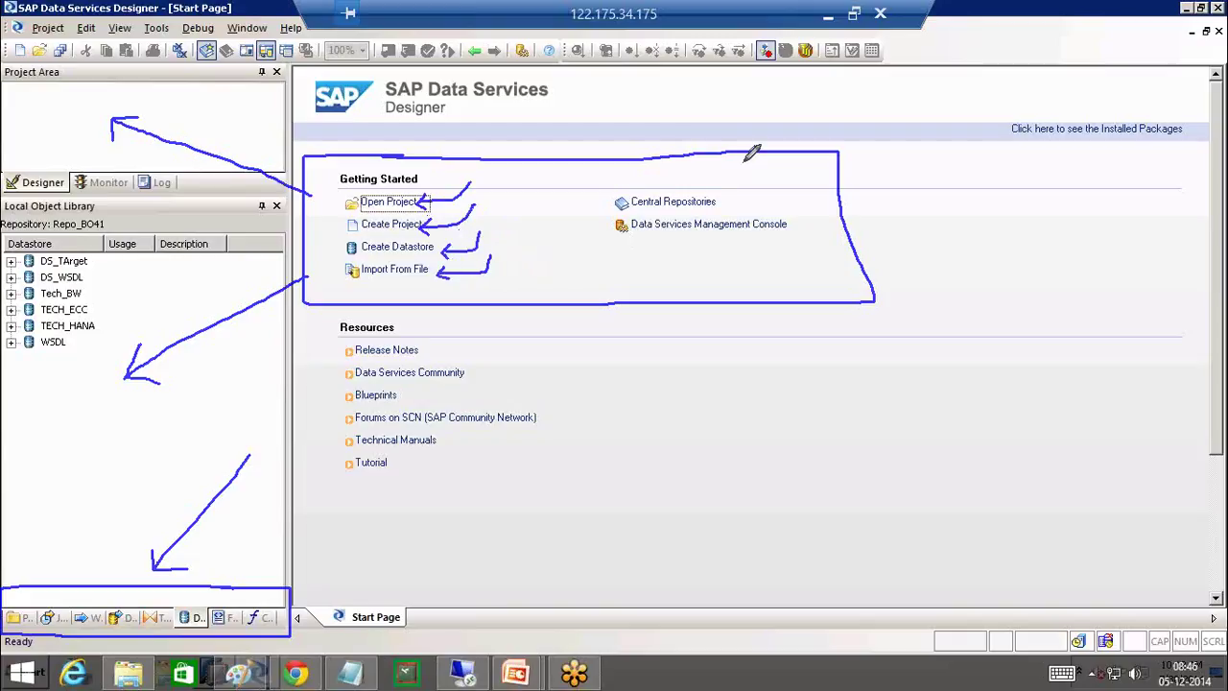
mouse_move(743, 163)
left_mouse_down()
mouse_move(745, 188)
mouse_move(693, 216)
mouse_move(717, 208)
mouse_move(729, 186)
mouse_move(672, 185)
mouse_move(659, 206)
left_mouse_up()
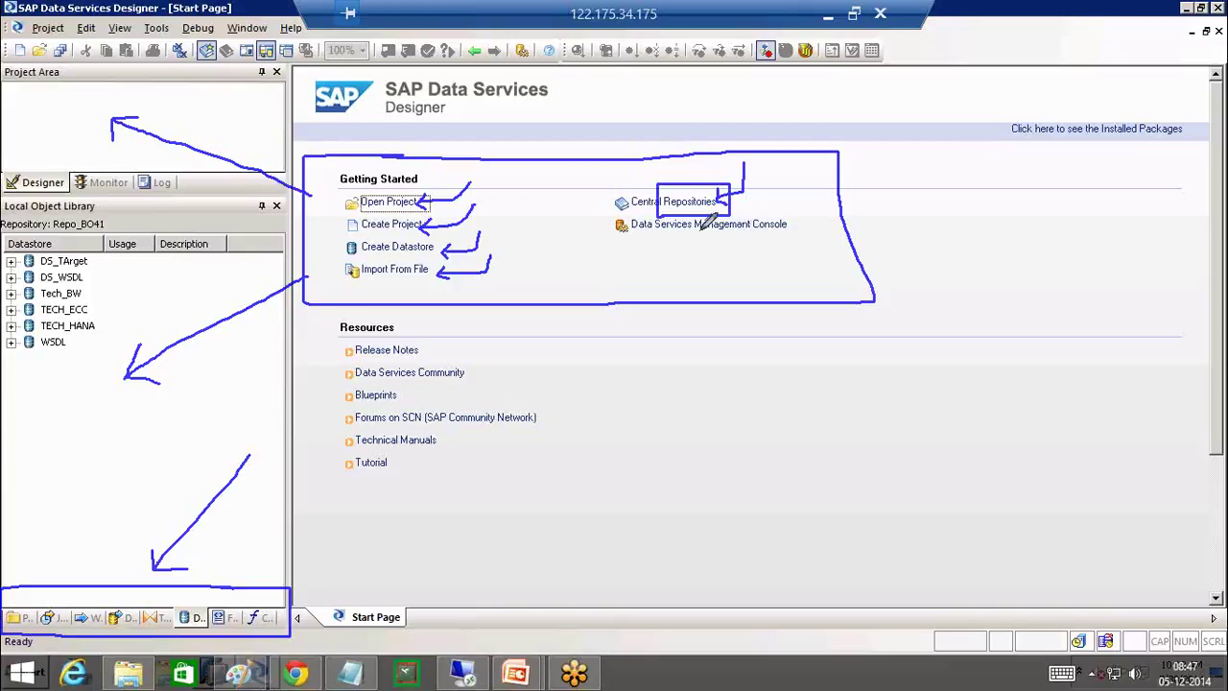
mouse_move(658, 213)
left_mouse_down()
mouse_move(604, 215)
mouse_move(597, 248)
mouse_move(799, 243)
mouse_move(799, 216)
mouse_move(731, 205)
left_mouse_up()
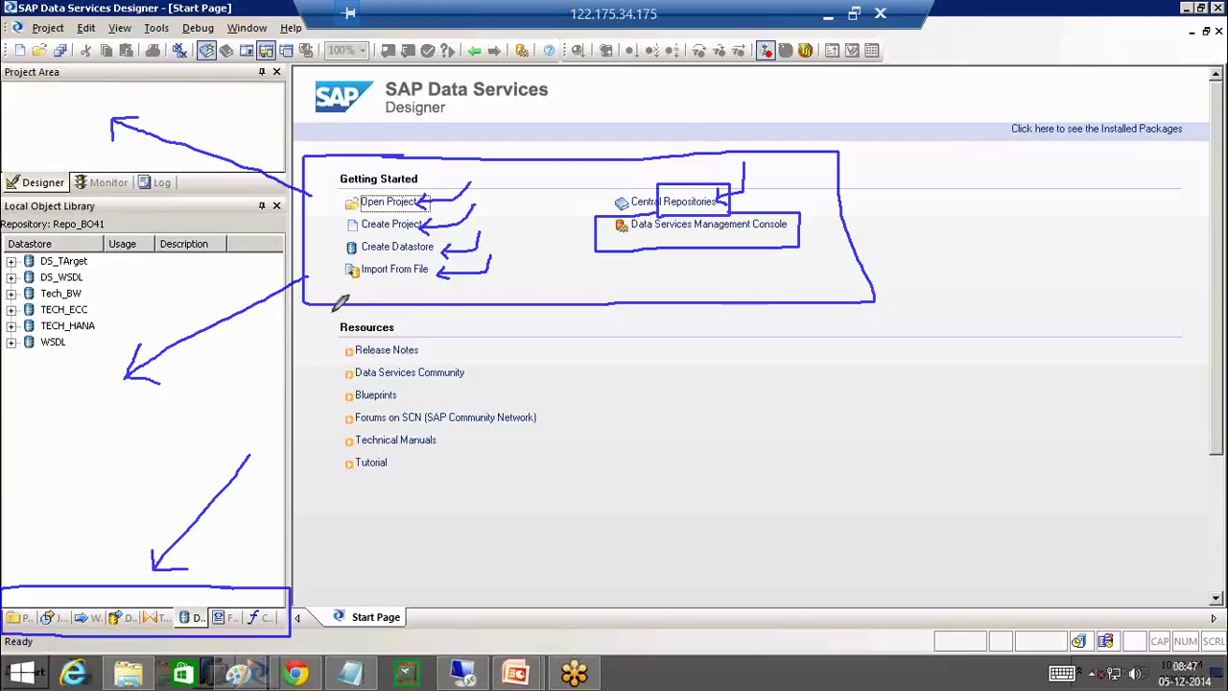
mouse_move(323, 303)
left_mouse_down()
mouse_move(323, 505)
mouse_move(597, 502)
mouse_move(597, 294)
left_mouse_up()
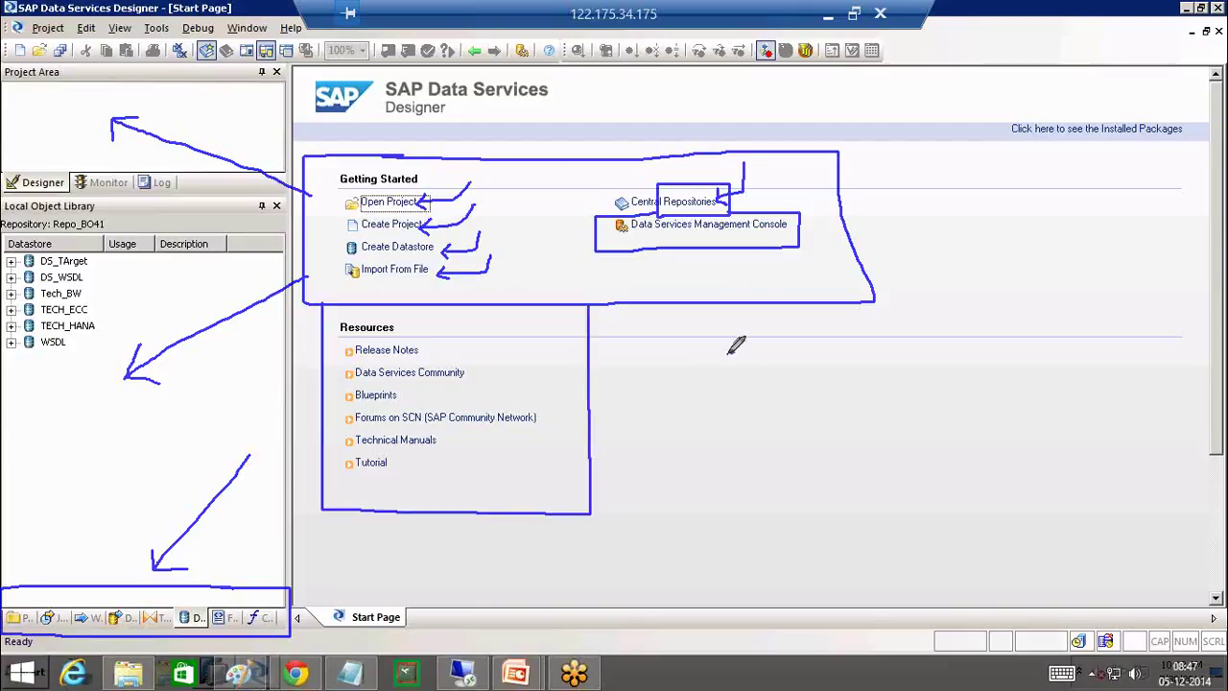
mouse_move(734, 352)
left_mouse_down()
mouse_move(608, 365)
mouse_move(624, 374)
left_mouse_up()
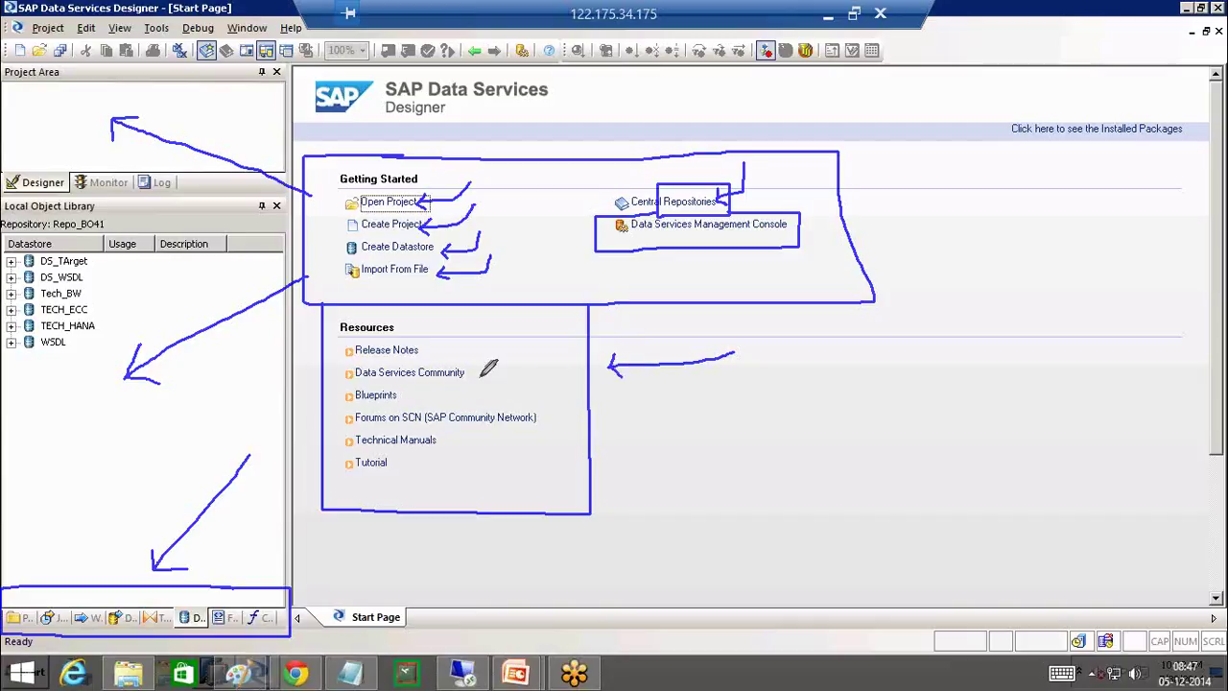
mouse_move(420, 347)
left_mouse_down()
mouse_move(432, 356)
mouse_move(459, 329)
left_mouse_up()
left_click_drag(476, 371, 479, 373)
left_click_drag(477, 373, 516, 357)
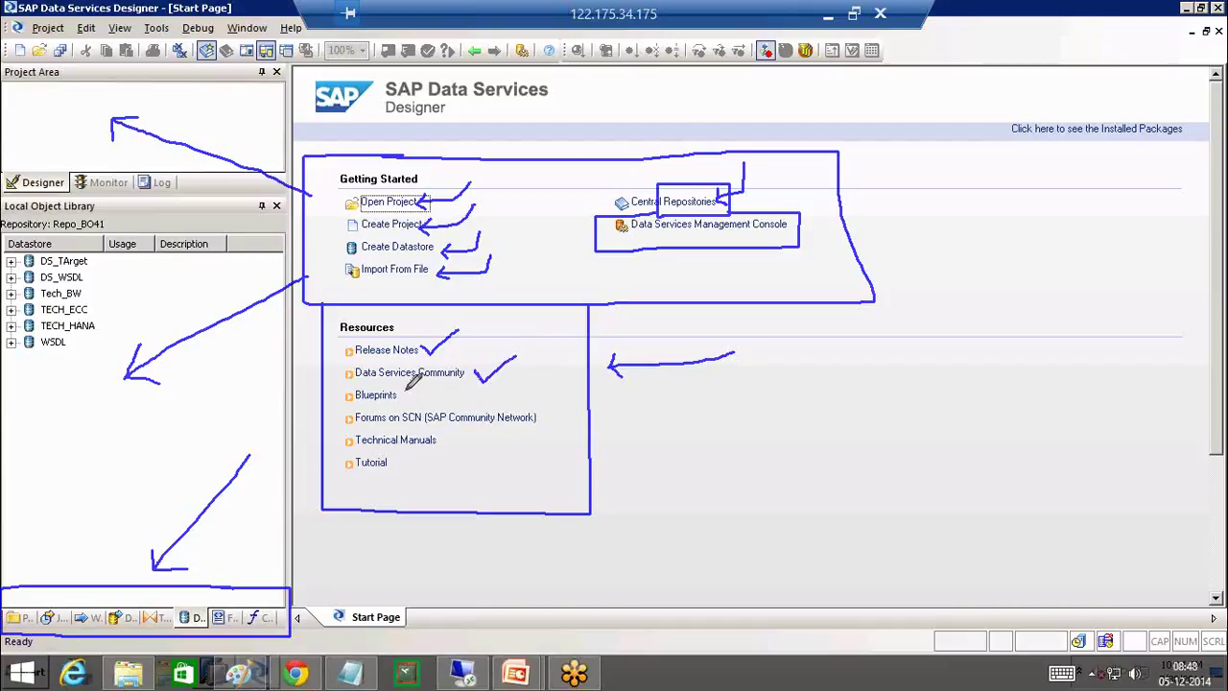
left_click_drag(407, 387, 437, 378)
mouse_move(546, 418)
left_mouse_down()
mouse_move(553, 424)
mouse_move(580, 394)
left_mouse_up()
left_click_drag(441, 441, 477, 429)
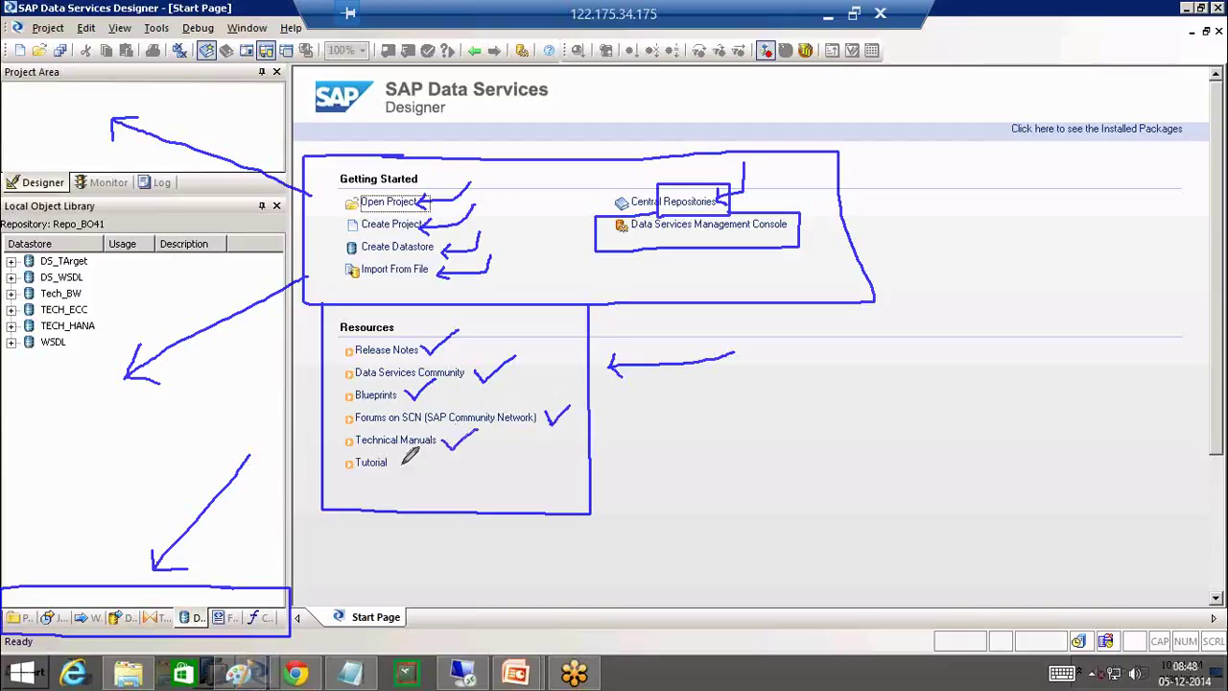
left_click_drag(402, 465, 426, 458)
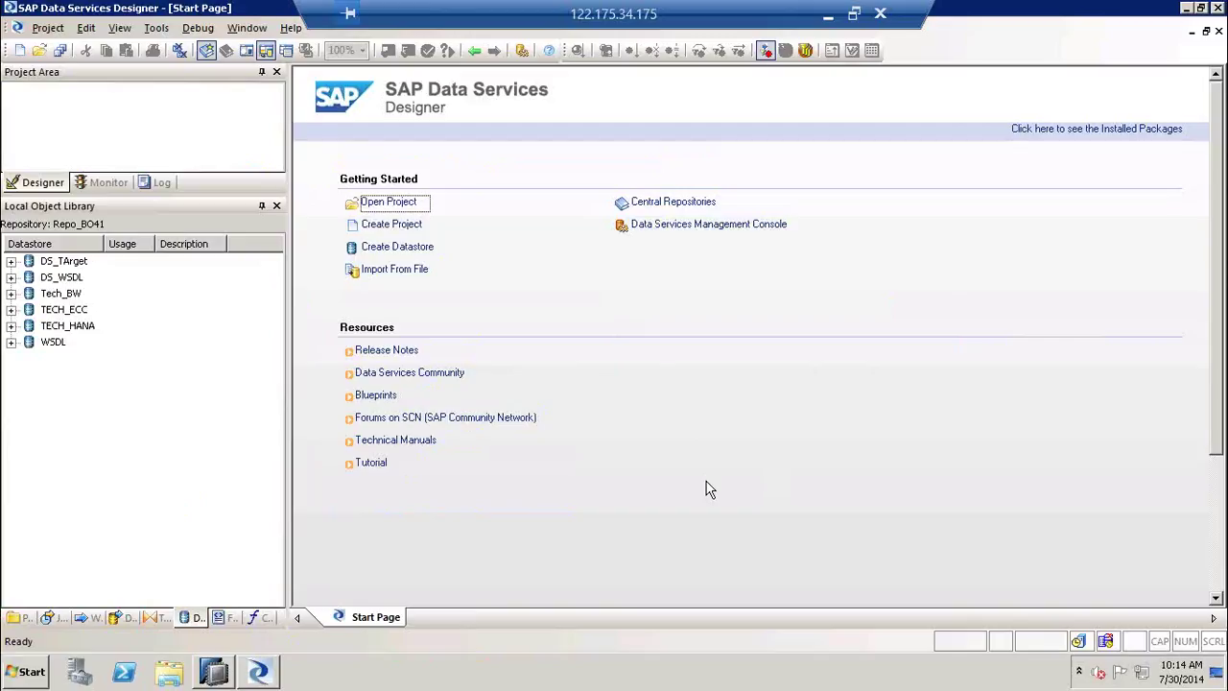
Step: Drag the splitter above the Local Object Library down to make the Project Area taller
left_click(255, 459)
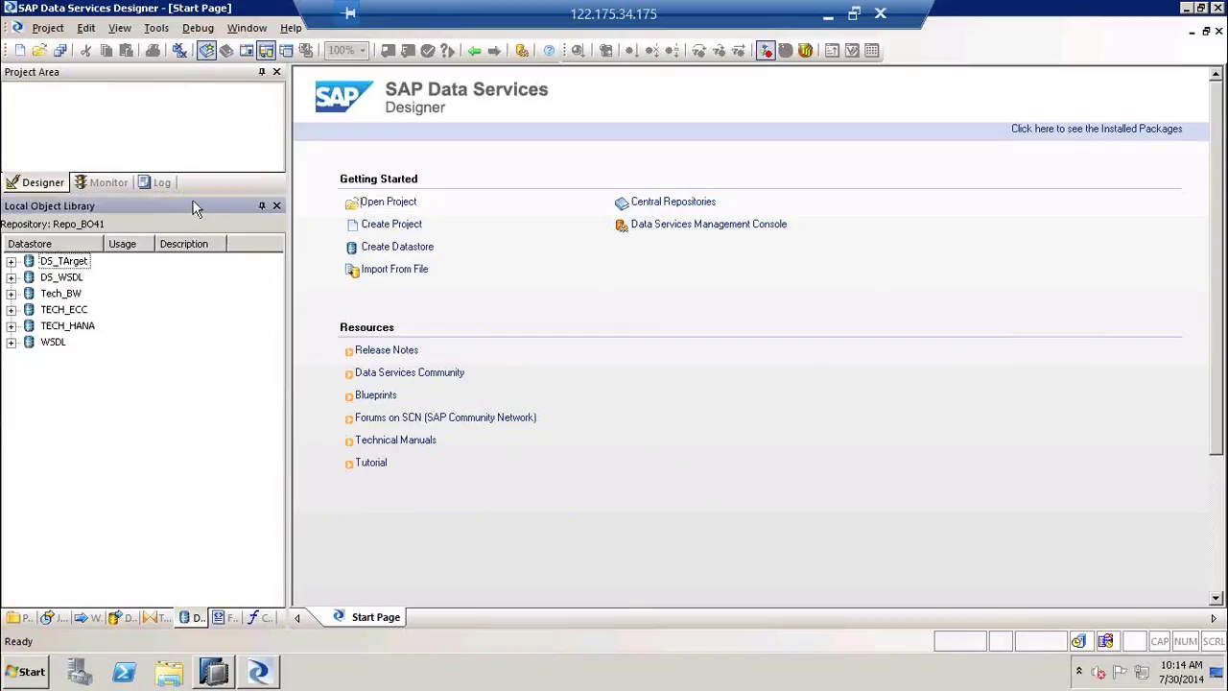
left_click(170, 143)
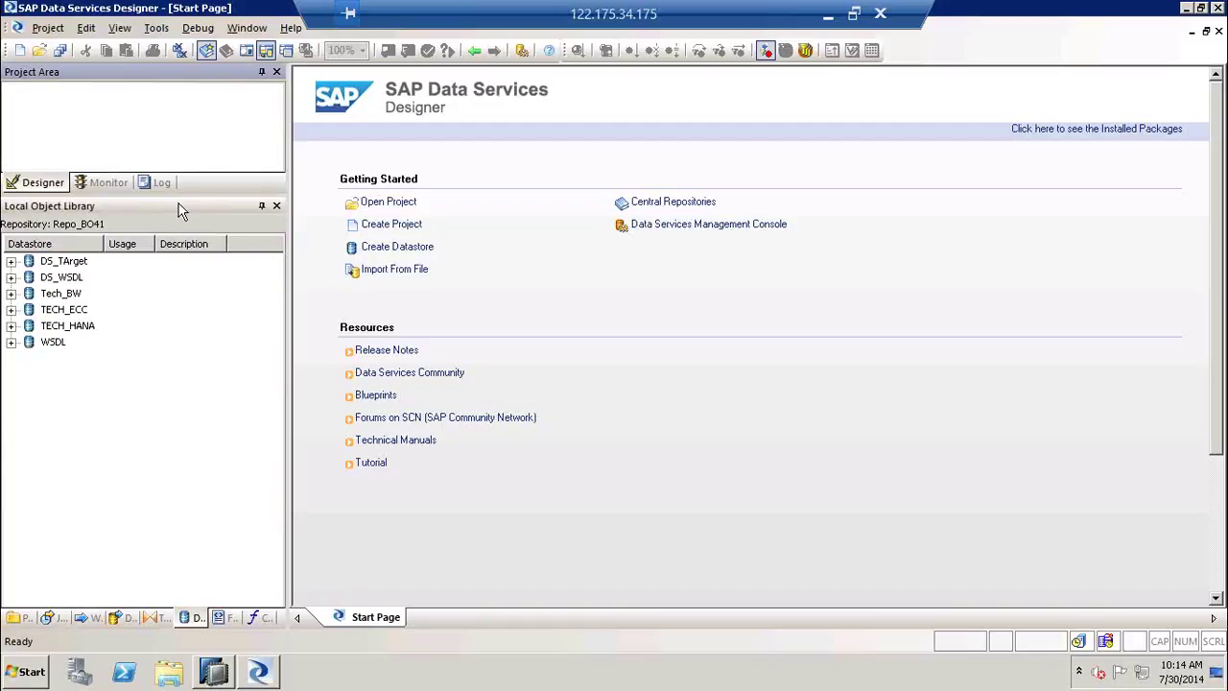
left_click_drag(178, 196, 178, 196)
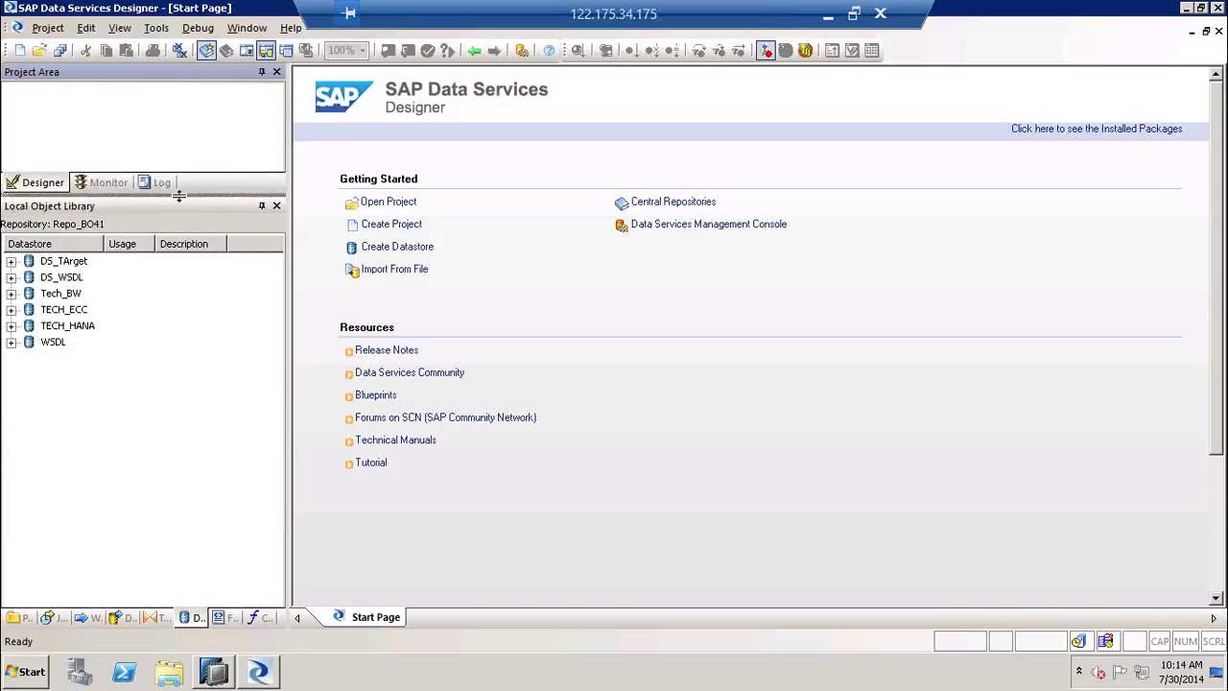
left_click_drag(179, 196, 179, 360)
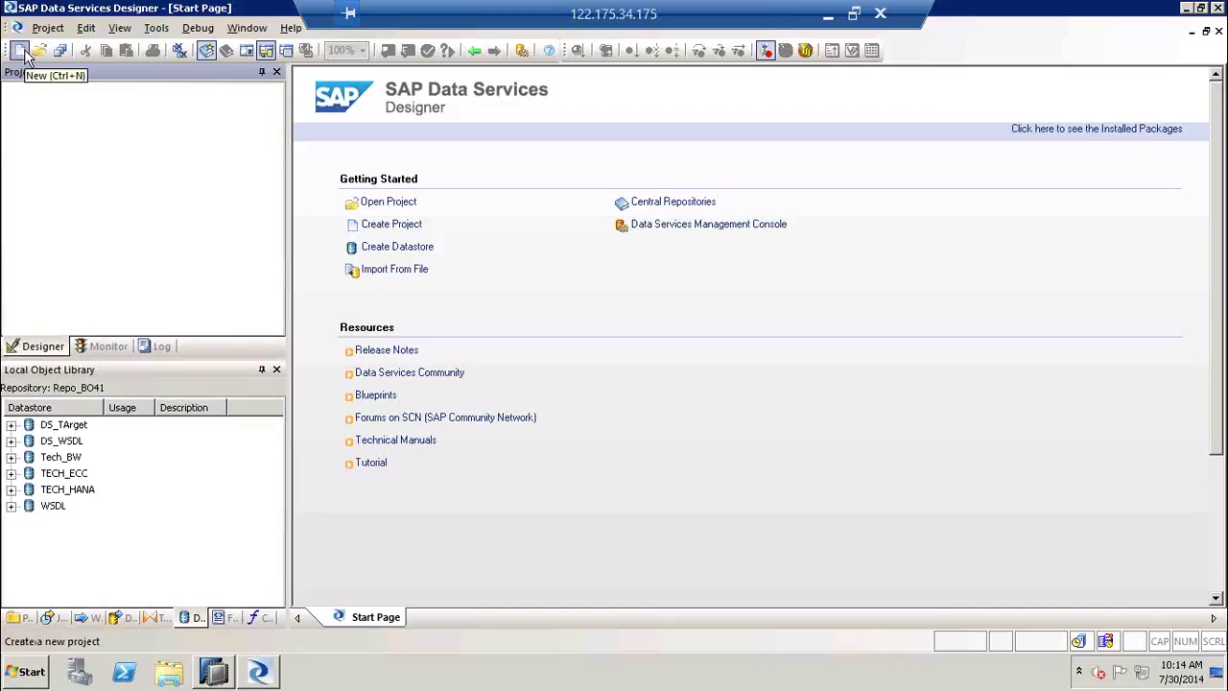
Step: Create the project DEC_HANA_BODS_LOAD and select it in the Project Area
left_click(19, 51)
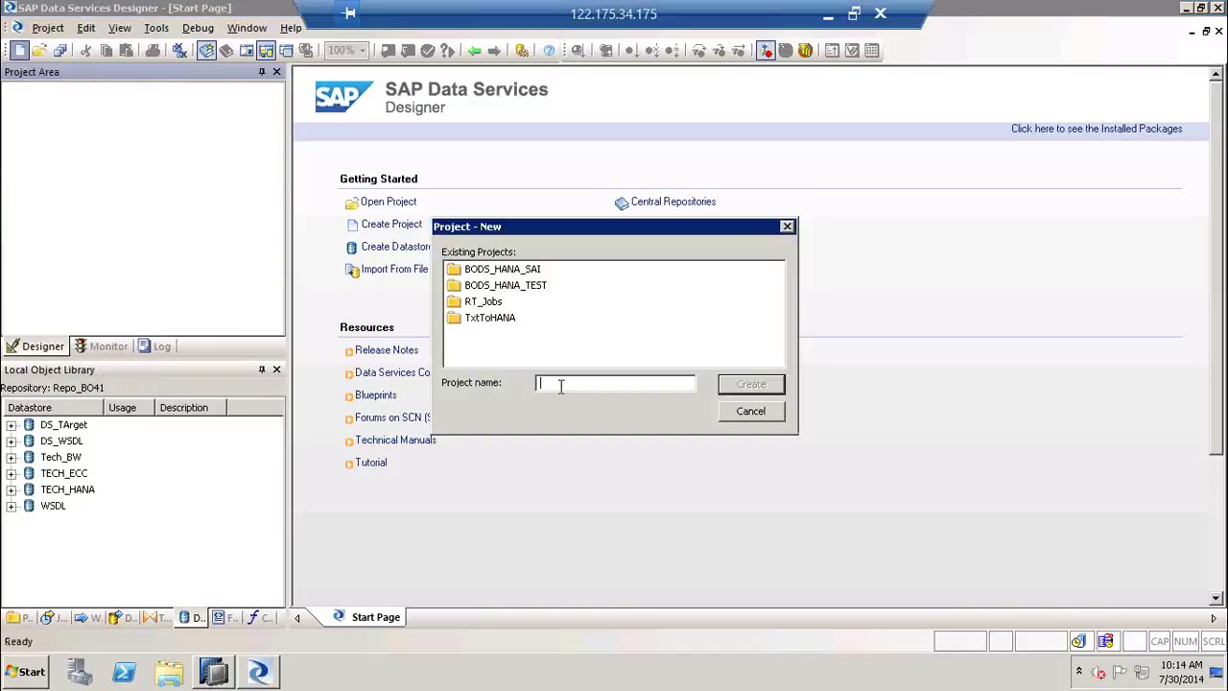
type("DEC_HANA_BODS")
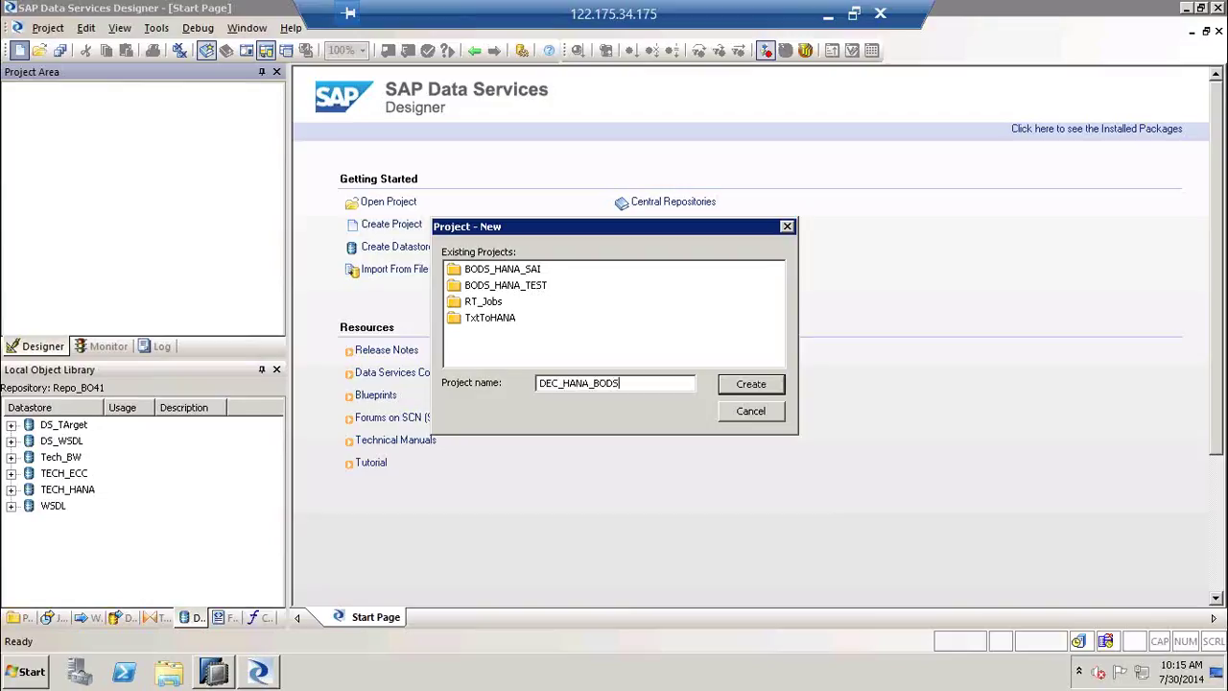
type("_LOA")
left_click(750, 411)
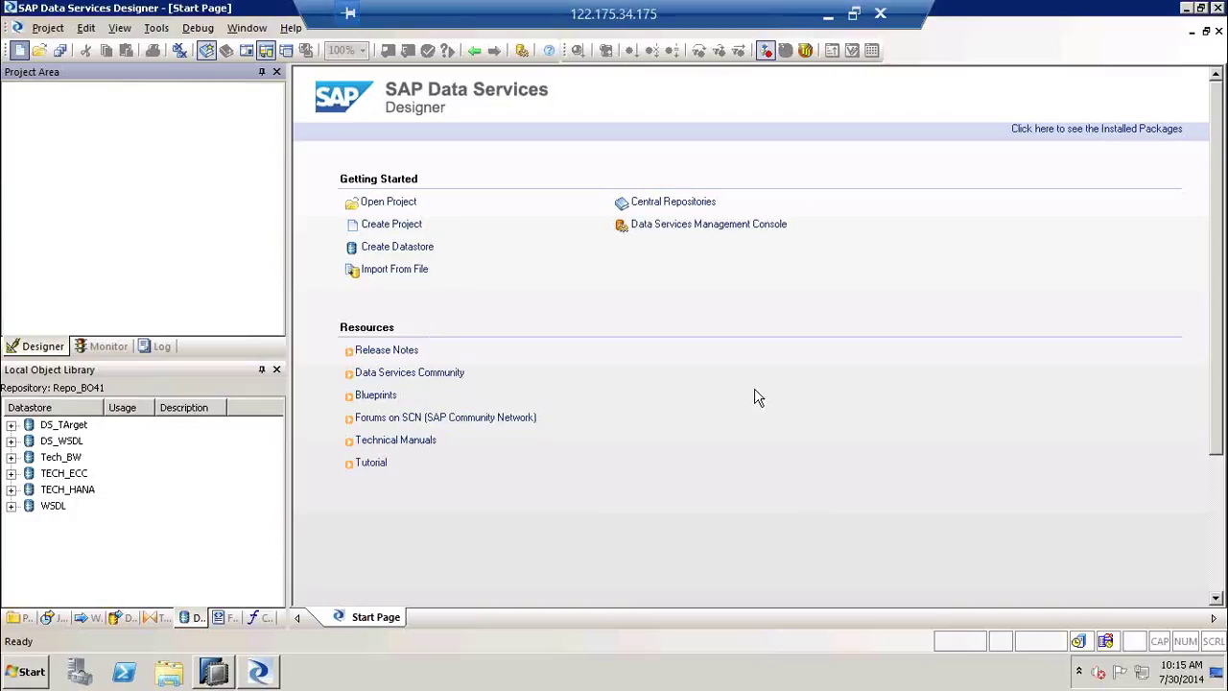
left_click(140, 96)
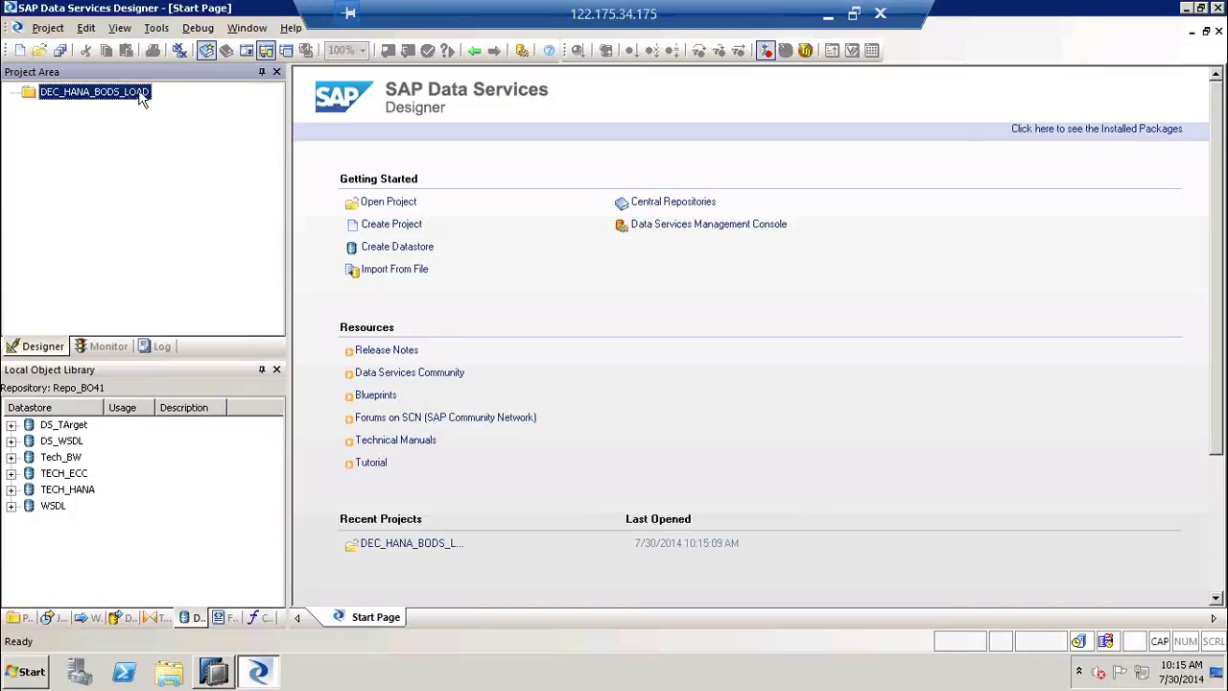
Step: Use the DEC_HANA_BODS_LOAD context menu to add batch job New_Job1
right_click(142, 97)
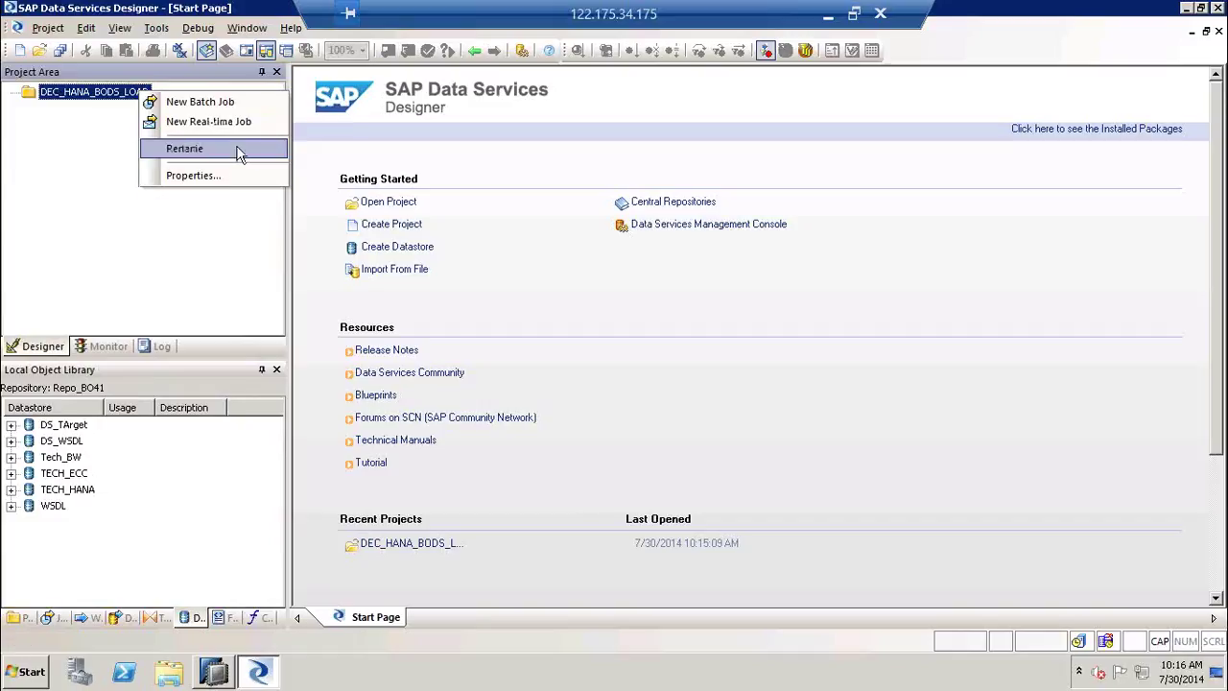
left_click(269, 101)
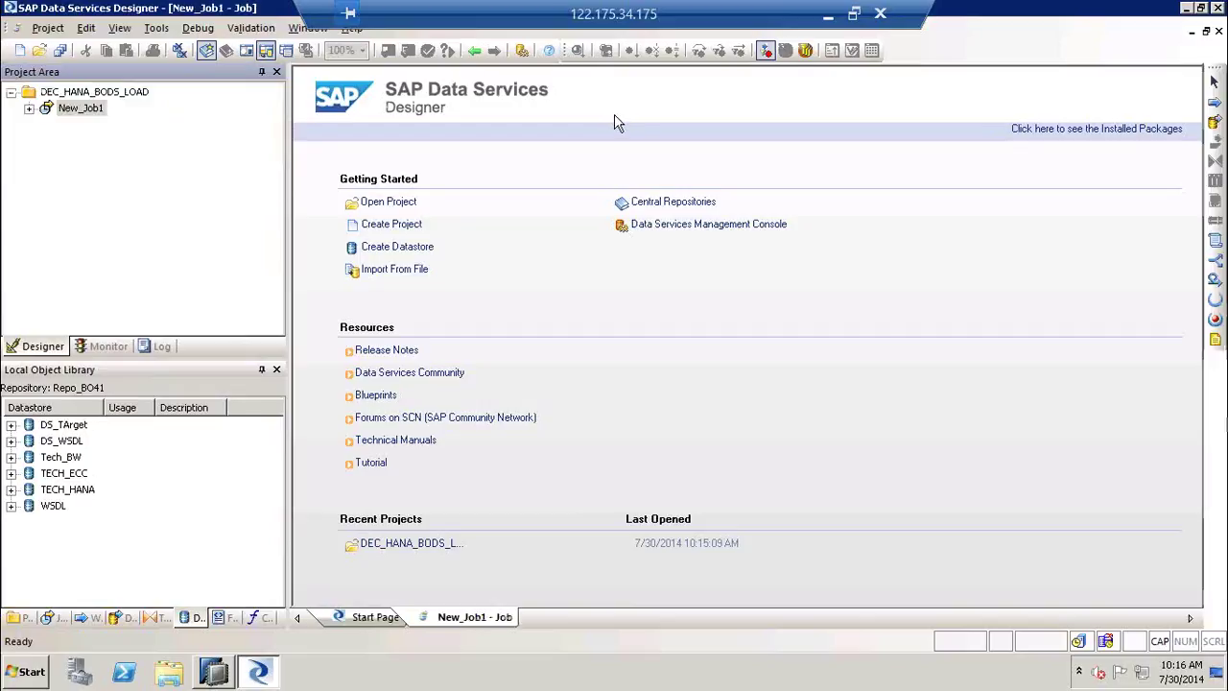
Step: Rename New_Job1 to FIRSTDLOAD, open its job workspace, and draw an arrow on the canvas
left_click(104, 108)
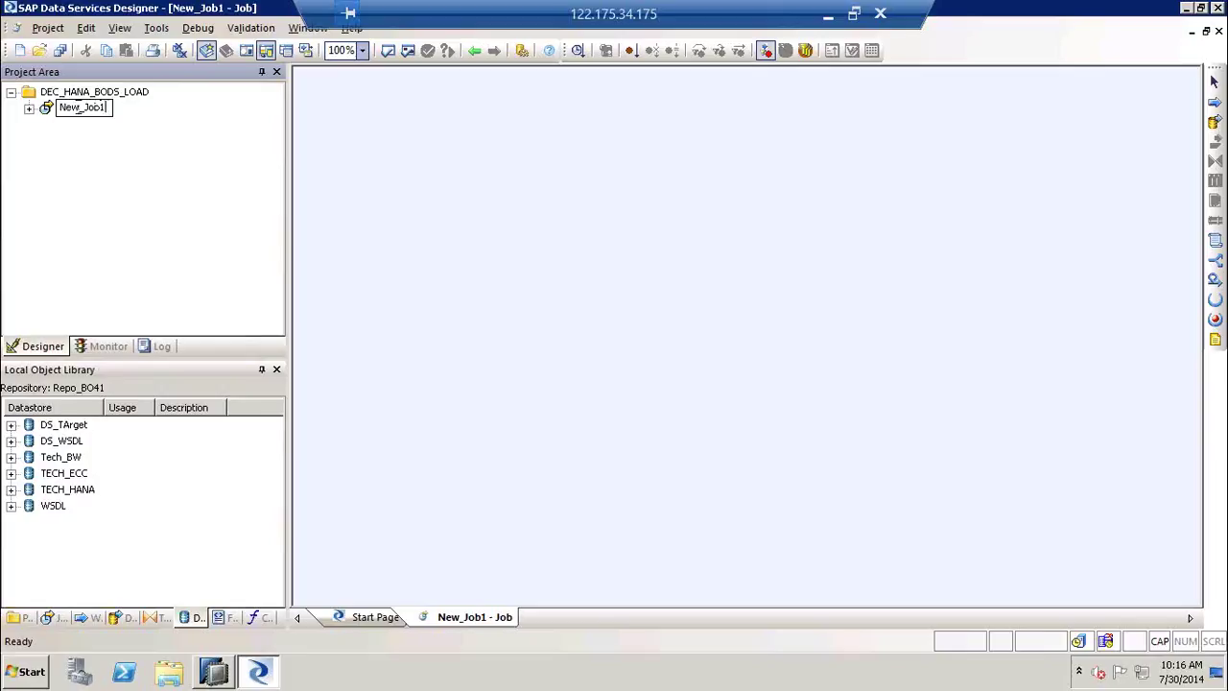
double_click(69, 107)
type("FIRSTDLOAD")
key("Return")
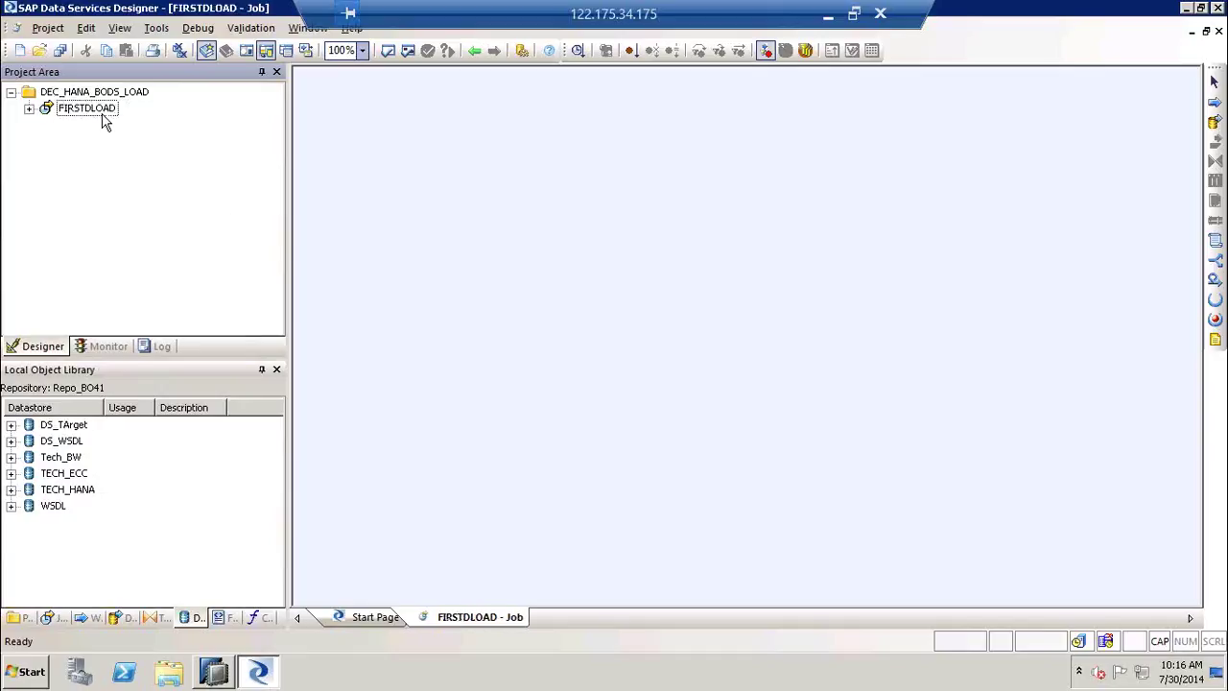
left_click(102, 113)
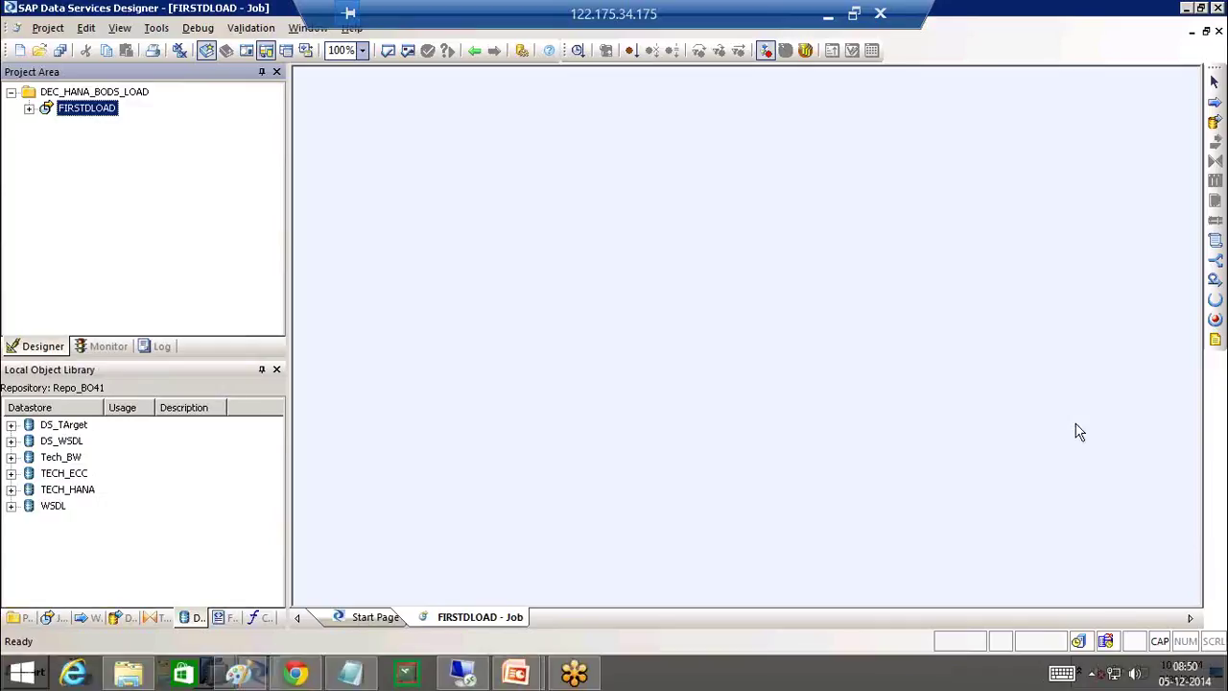
mouse_move(609, 376)
left_mouse_down()
mouse_move(615, 77)
mouse_move(650, 120)
left_mouse_up()
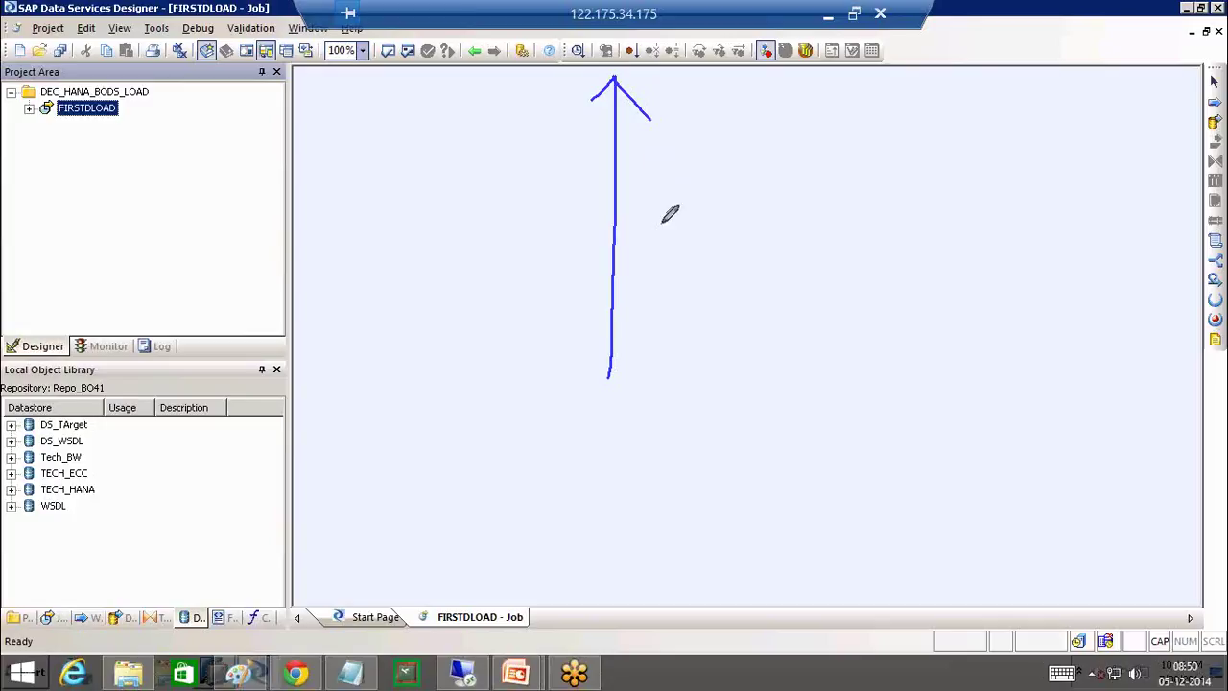
mouse_move(614, 232)
left_mouse_down()
mouse_move(1165, 234)
mouse_move(1153, 269)
left_mouse_up()
mouse_move(647, 387)
left_mouse_down()
mouse_move(571, 376)
mouse_move(340, 539)
mouse_move(334, 599)
left_mouse_up()
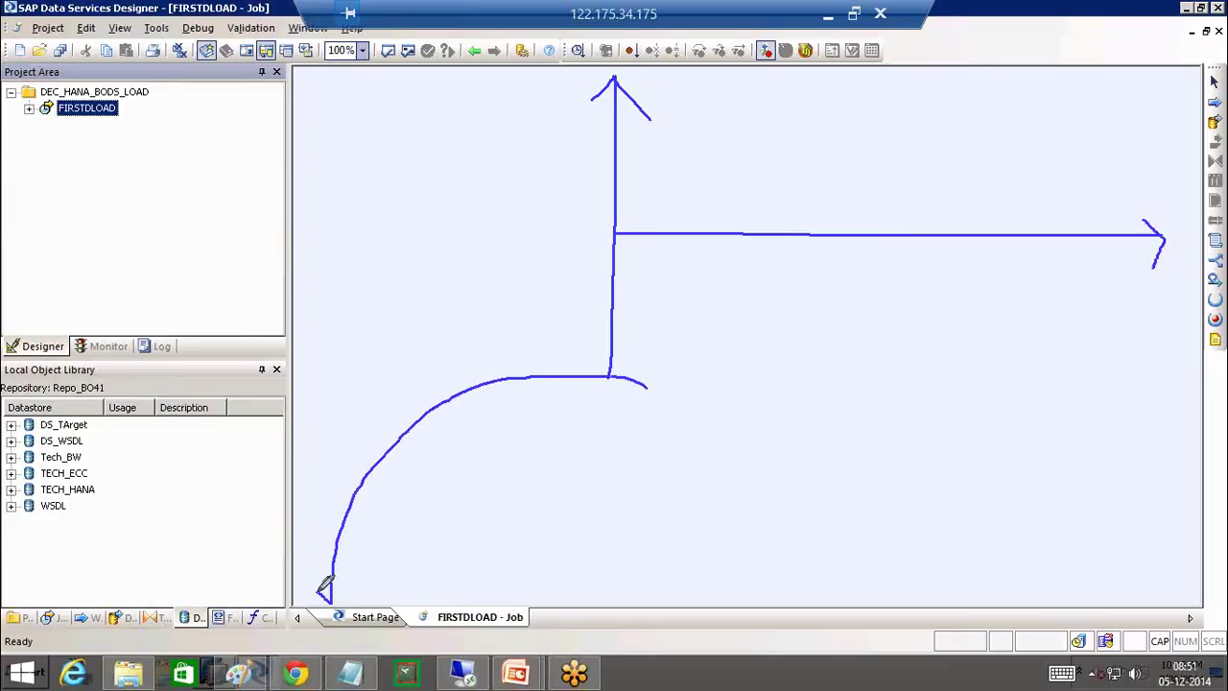
left_click_drag(321, 592, 328, 592)
left_click_drag(324, 594, 347, 599)
mouse_move(645, 381)
left_mouse_down()
mouse_move(539, 604)
mouse_move(572, 604)
left_mouse_up()
left_click_drag(1168, 201, 1159, 199)
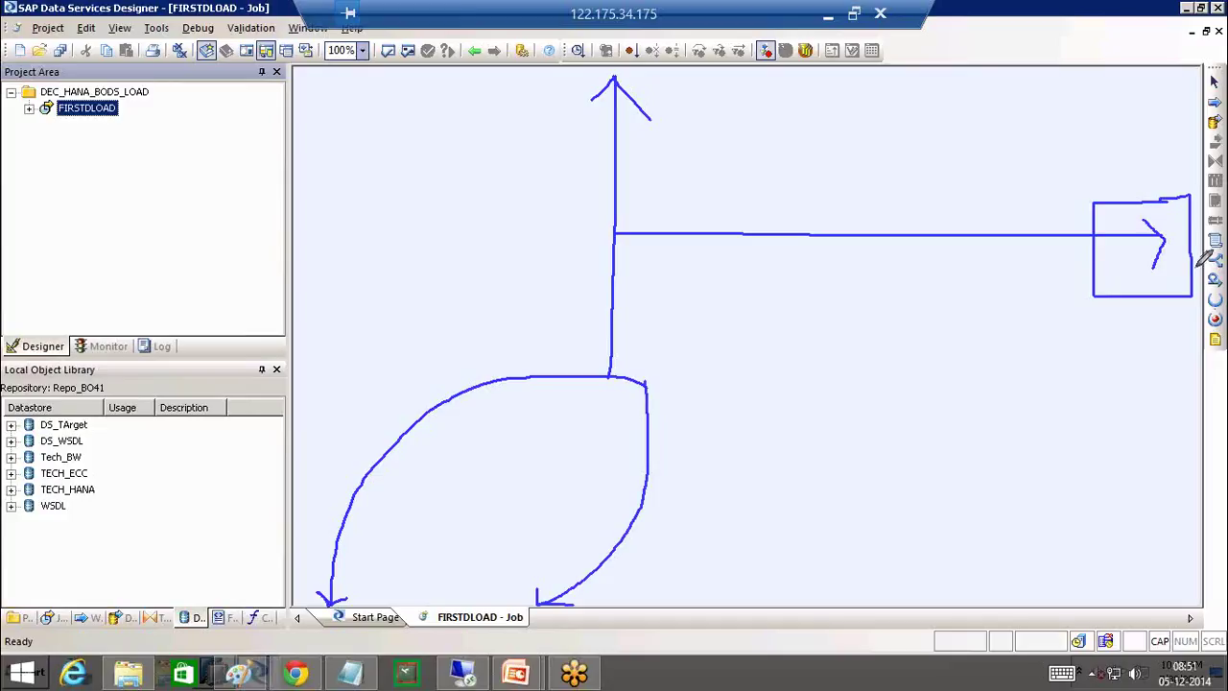
left_click_drag(1172, 126, 1199, 136)
Step: Place New_DataFlow1 in the FIRSTDLOAD job workspace and clear the screen annotations
left_click(1214, 123)
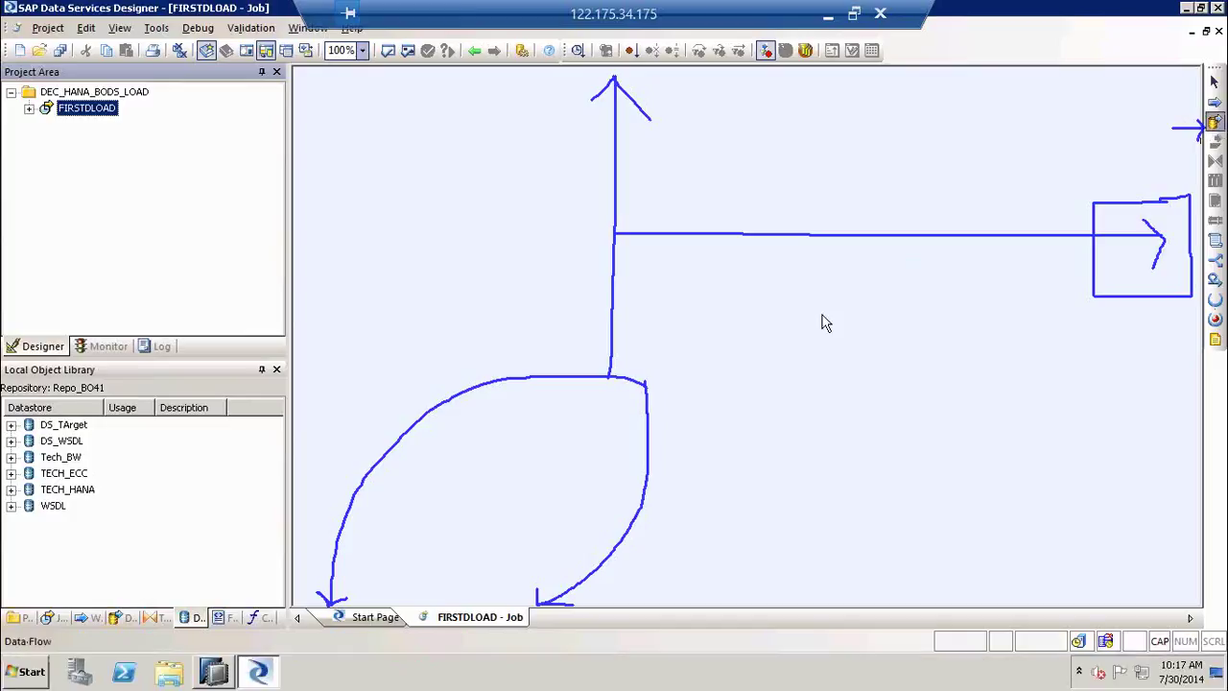
left_click(701, 329)
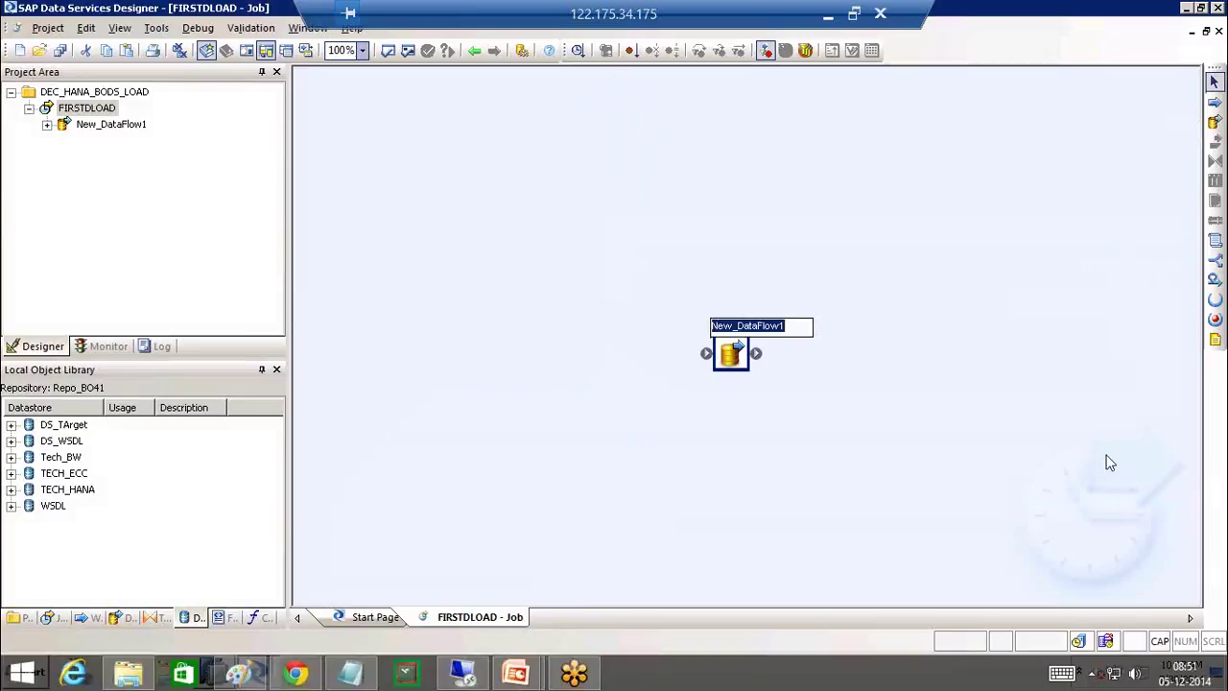
mouse_move(1124, 129)
left_mouse_down()
mouse_move(1197, 132)
mouse_move(1185, 148)
left_mouse_up()
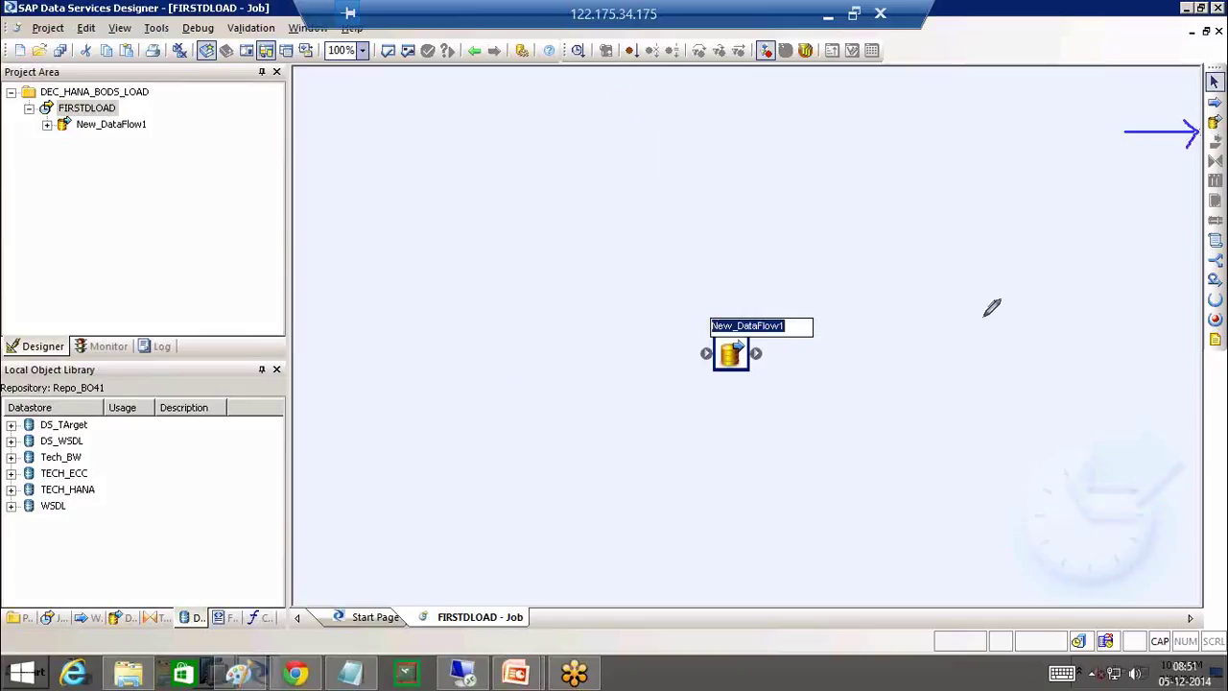
mouse_move(794, 290)
left_mouse_down()
mouse_move(679, 297)
mouse_move(693, 415)
mouse_move(865, 413)
mouse_move(783, 285)
left_mouse_up()
left_click_drag(551, 288, 674, 358)
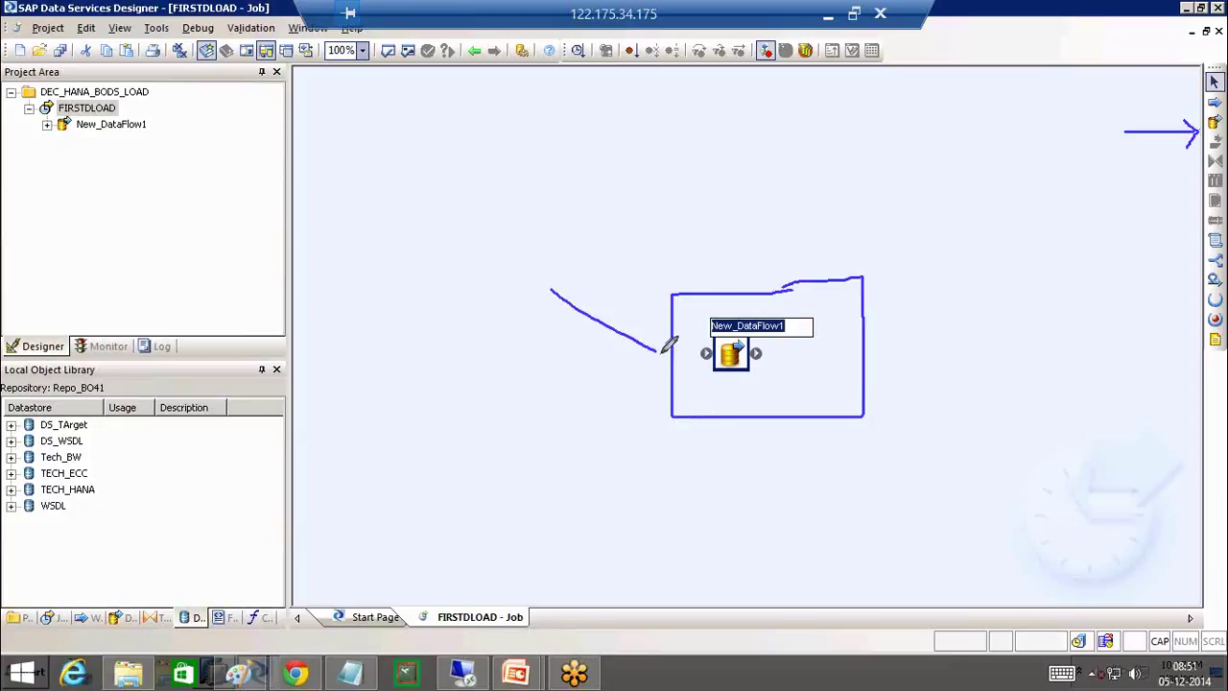
left_click_drag(741, 197, 745, 288)
mouse_move(978, 290)
left_mouse_down()
mouse_move(863, 351)
mouse_move(875, 341)
mouse_move(877, 374)
left_mouse_up()
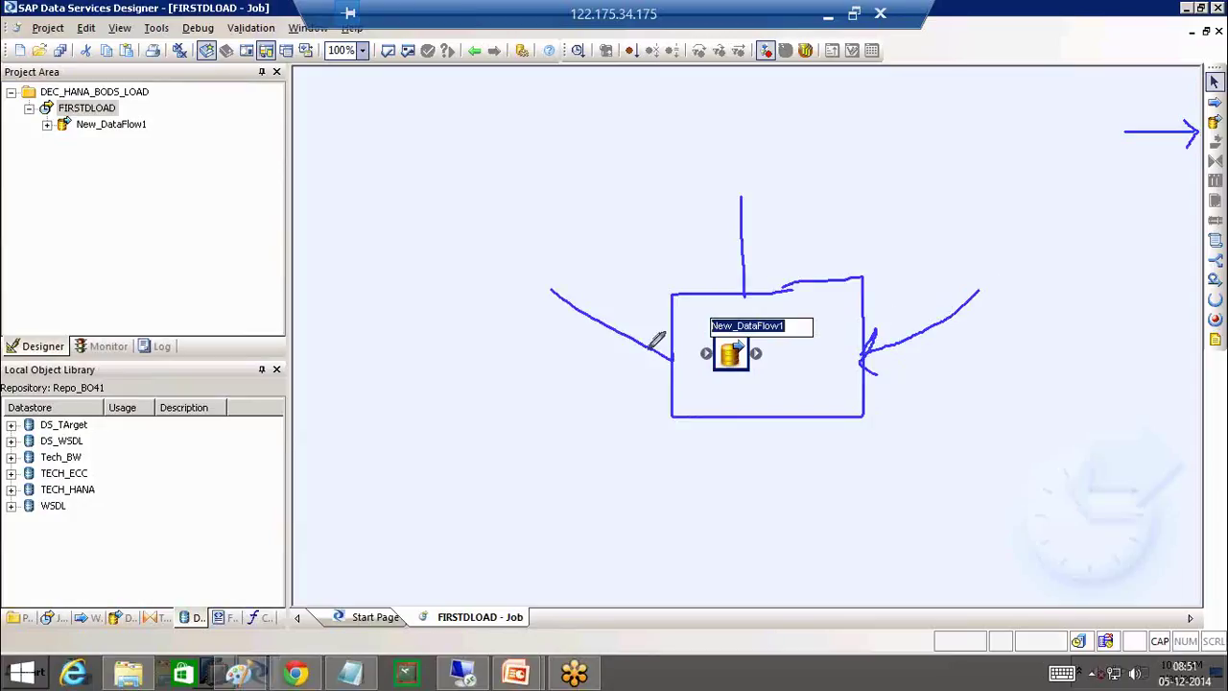
mouse_move(656, 334)
left_mouse_down()
mouse_move(673, 358)
mouse_move(646, 361)
left_mouse_up()
mouse_move(730, 272)
left_mouse_down()
mouse_move(744, 292)
mouse_move(758, 263)
left_mouse_up()
mouse_move(745, 497)
left_mouse_down()
mouse_move(747, 419)
mouse_move(719, 442)
mouse_move(777, 451)
left_mouse_up()
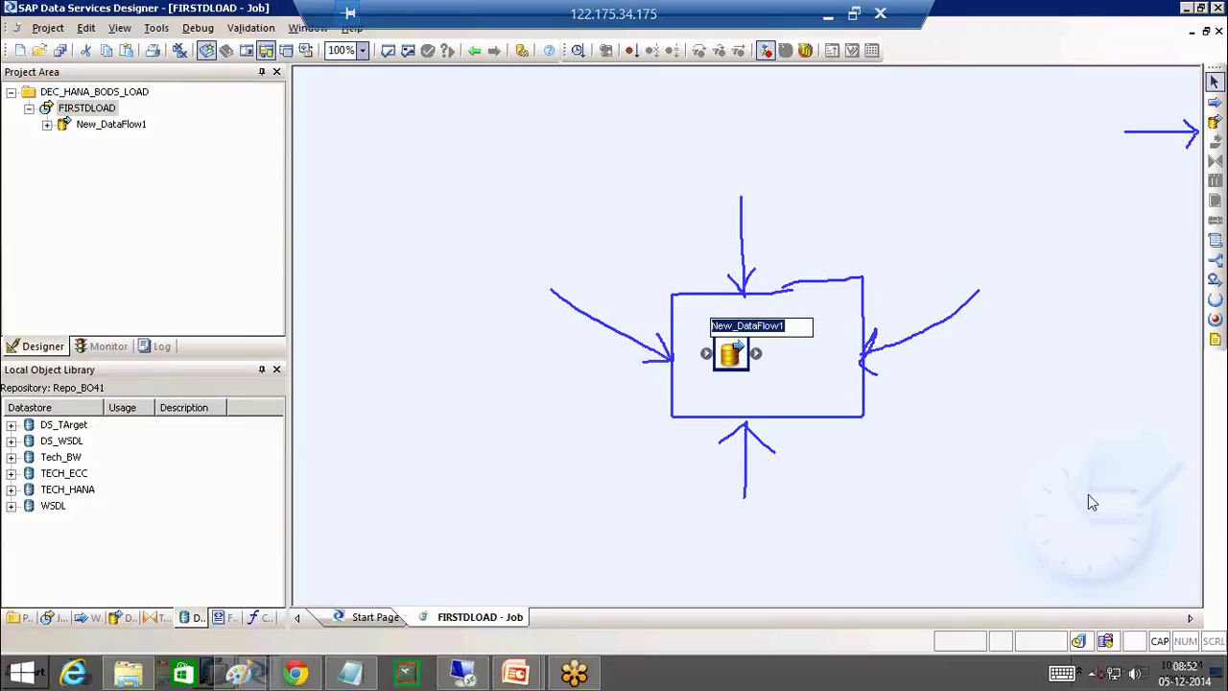
key("e")
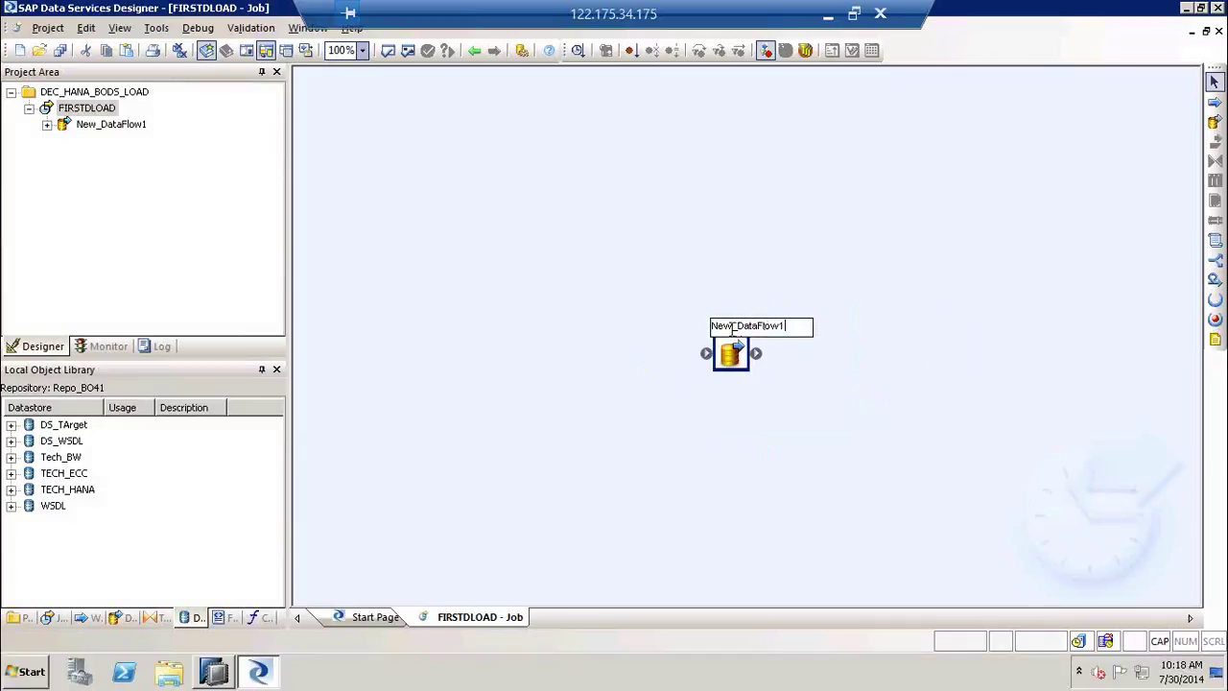
Step: Rename New_DataFlow1 to FIRST_DataFlow1 by replacing 'New' with 'FIRST', then deselect it
left_click_drag(733, 326, 700, 333)
type("FIRST")
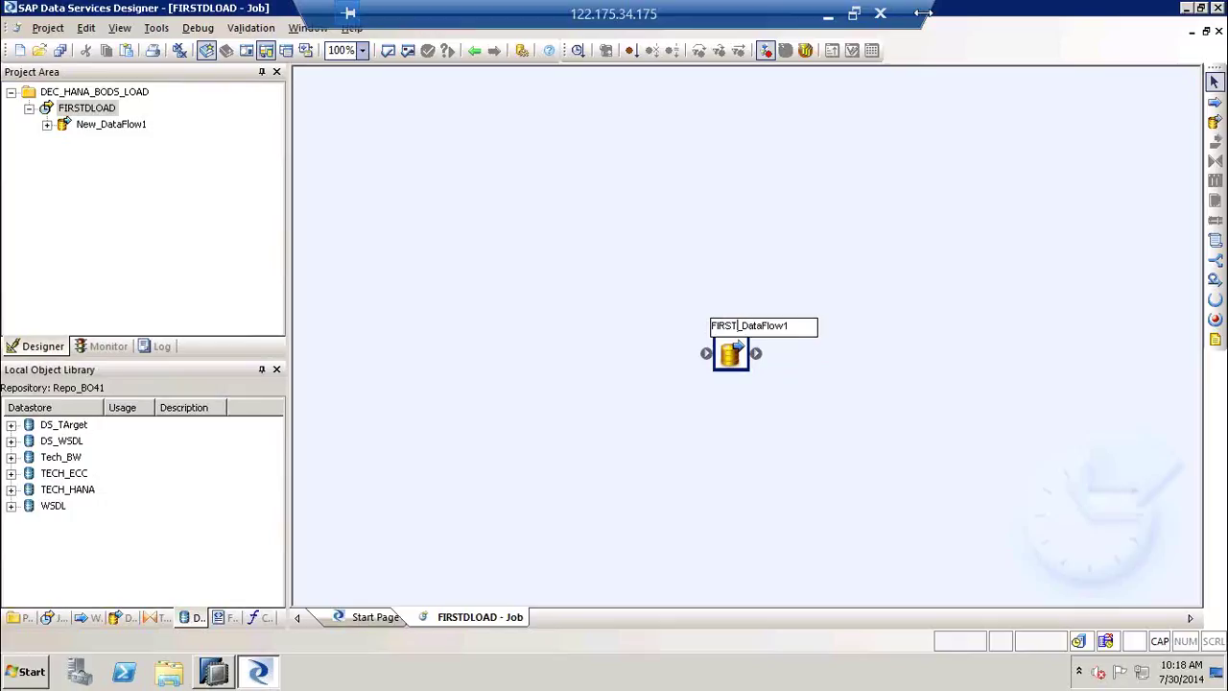
left_click(859, 17)
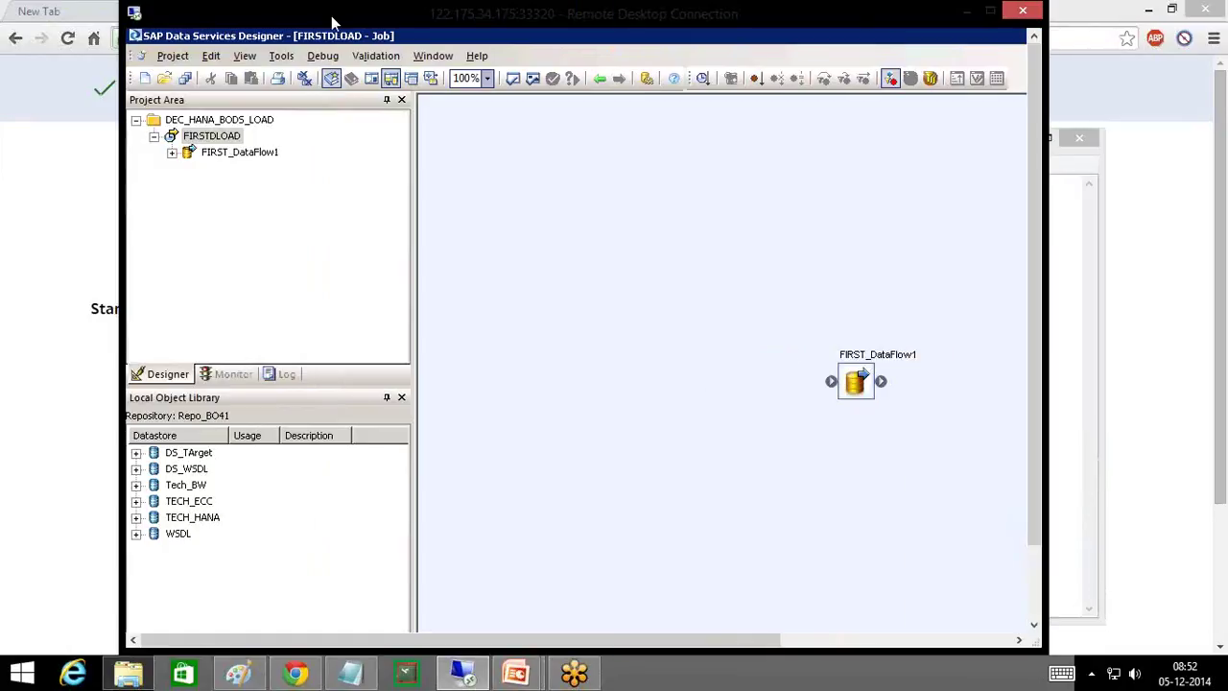
double_click(332, 18)
left_click(728, 357)
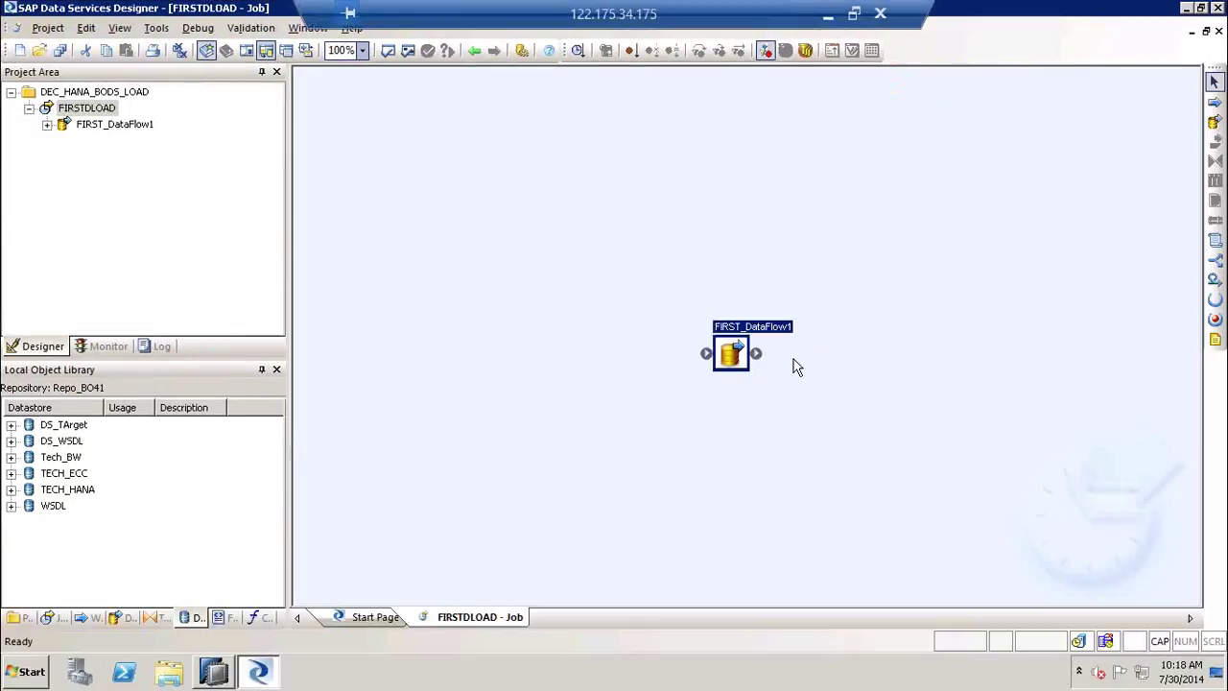
left_click_drag(765, 359, 863, 414)
left_click(839, 453)
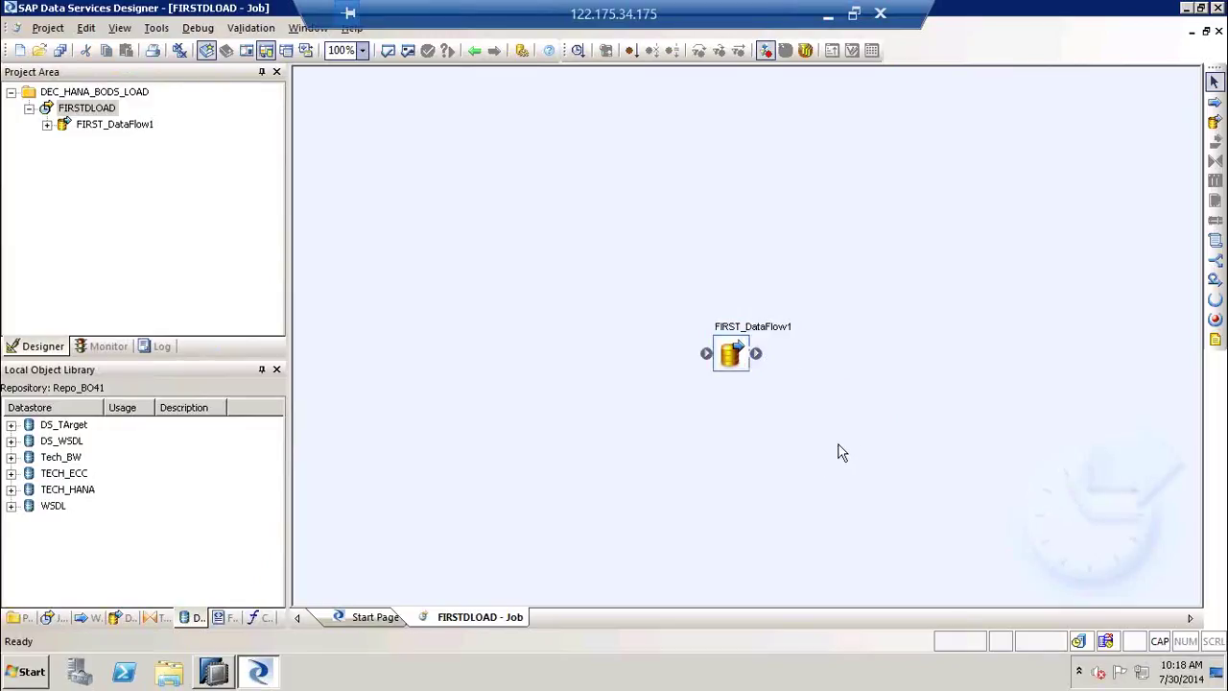
Step: Open FIRST_DataFlow1 and place a Query transform, keeping its default name Query
double_click(732, 368)
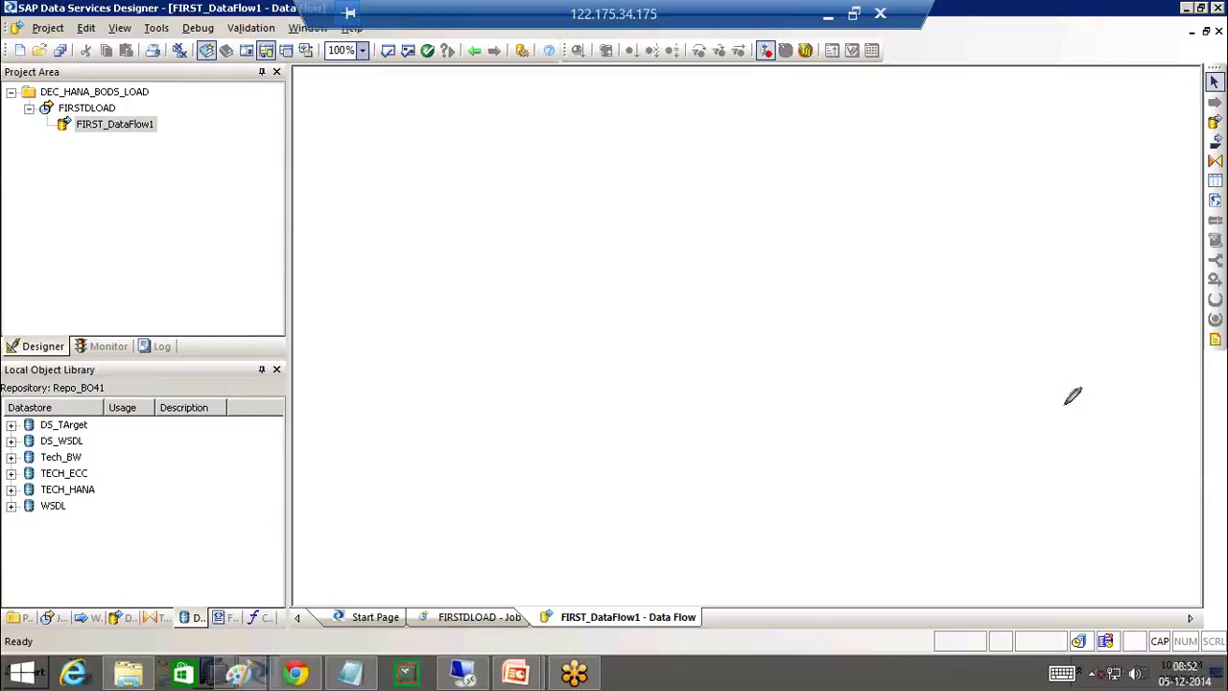
mouse_move(977, 180)
left_mouse_down()
mouse_move(1174, 180)
mouse_move(1159, 202)
left_mouse_up()
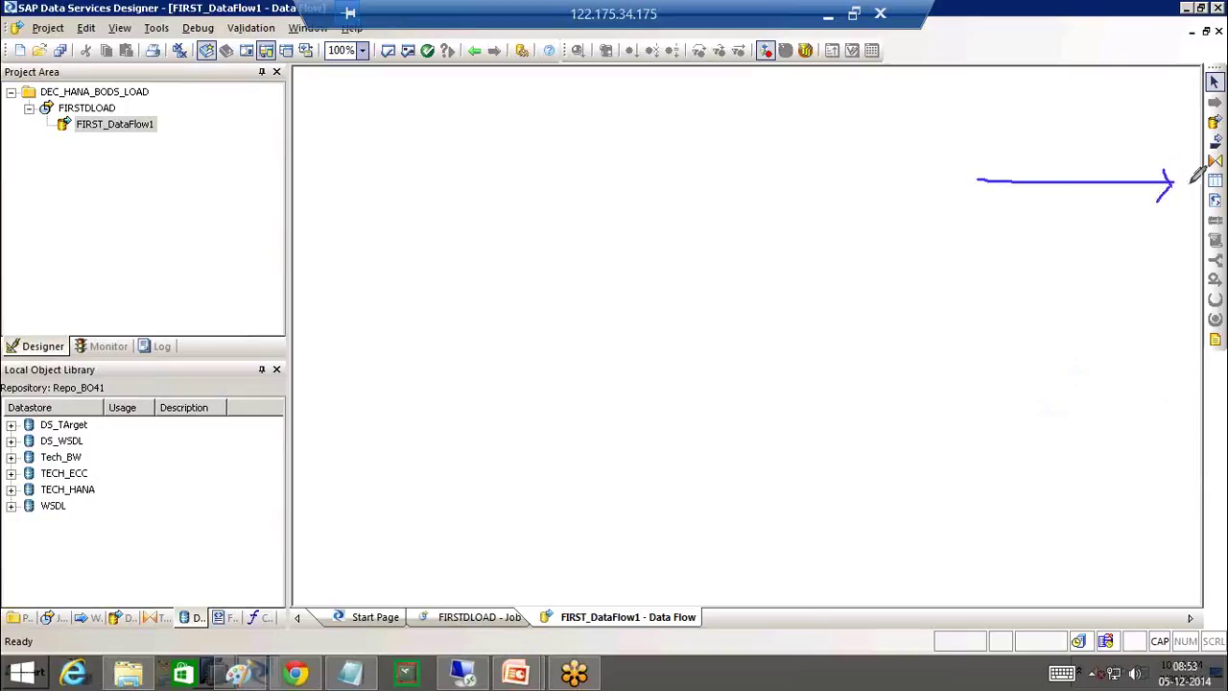
mouse_move(1214, 151)
left_mouse_down()
mouse_move(1196, 151)
mouse_move(1199, 175)
mouse_move(1227, 176)
left_mouse_up()
left_click(1215, 161)
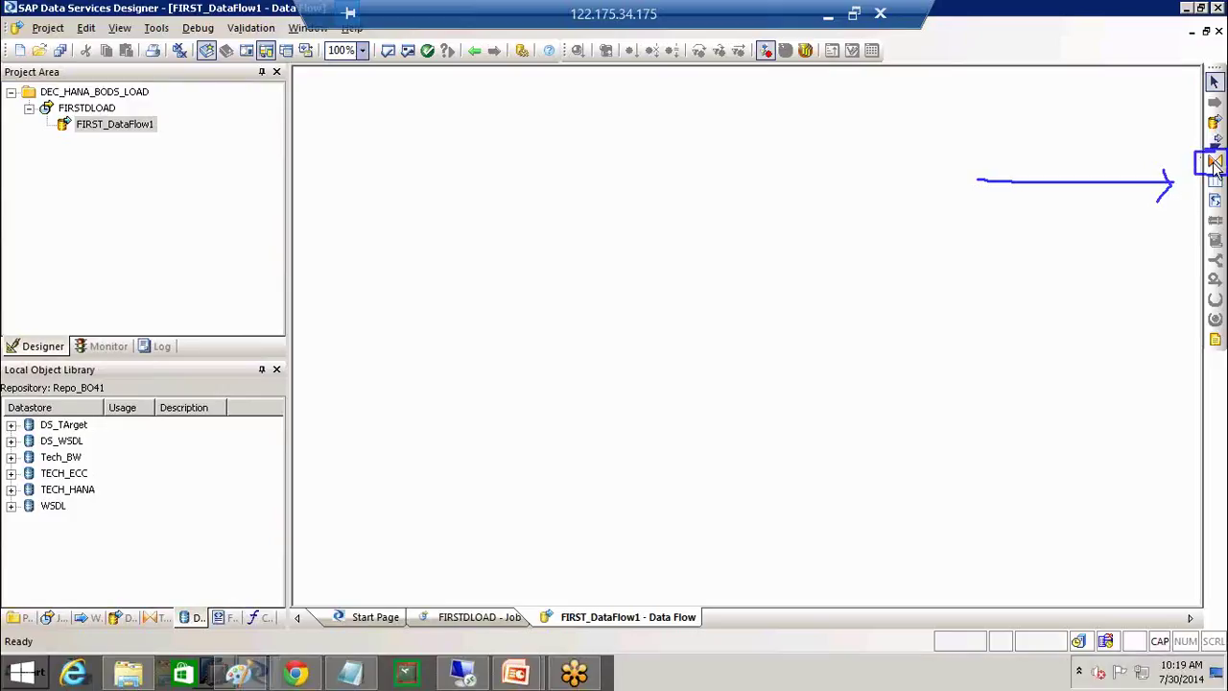
left_click(726, 331)
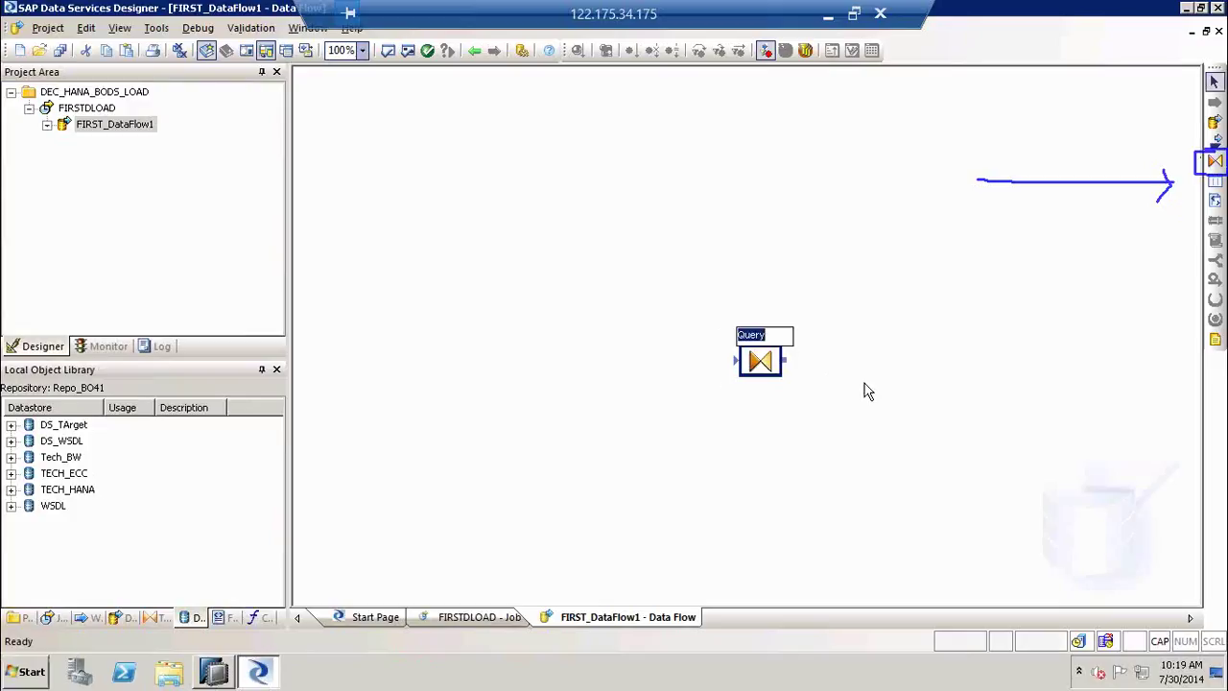
left_click(758, 388)
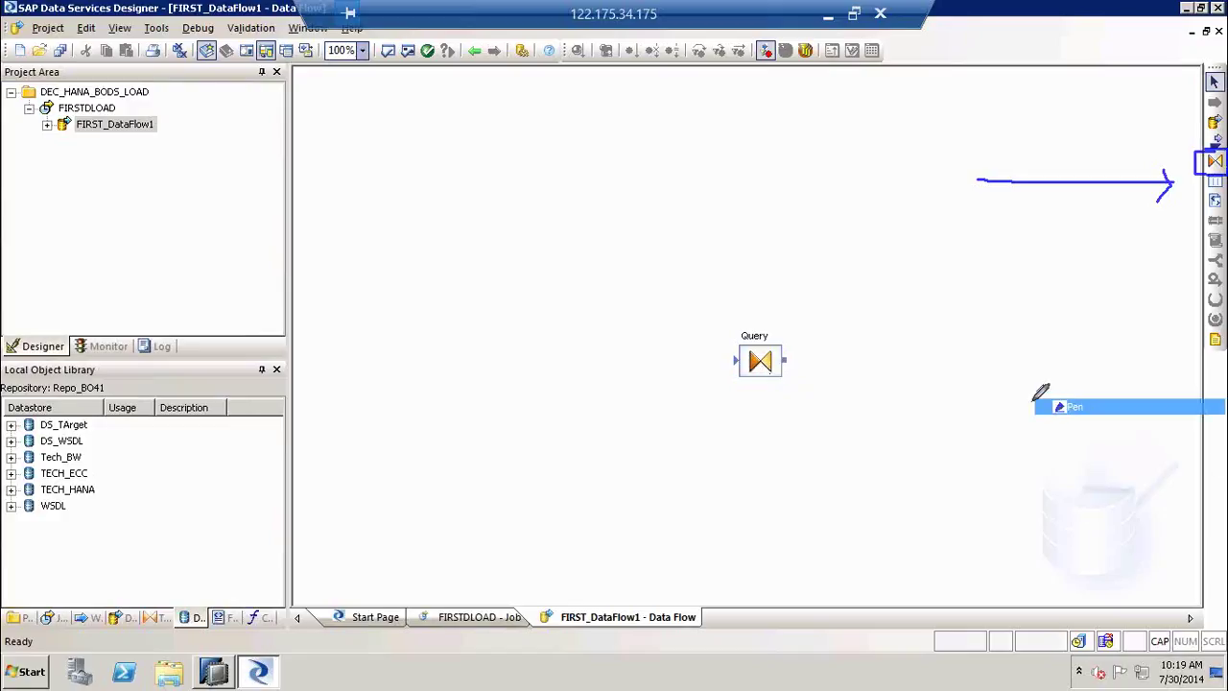
Step: Expand TECH_ECC to list its Functions, Hierarchies, IDOCs, ODP objects and Tables
mouse_move(614, 350)
left_mouse_down()
mouse_move(614, 411)
mouse_move(608, 342)
mouse_move(600, 351)
mouse_move(699, 373)
mouse_move(840, 366)
left_mouse_up()
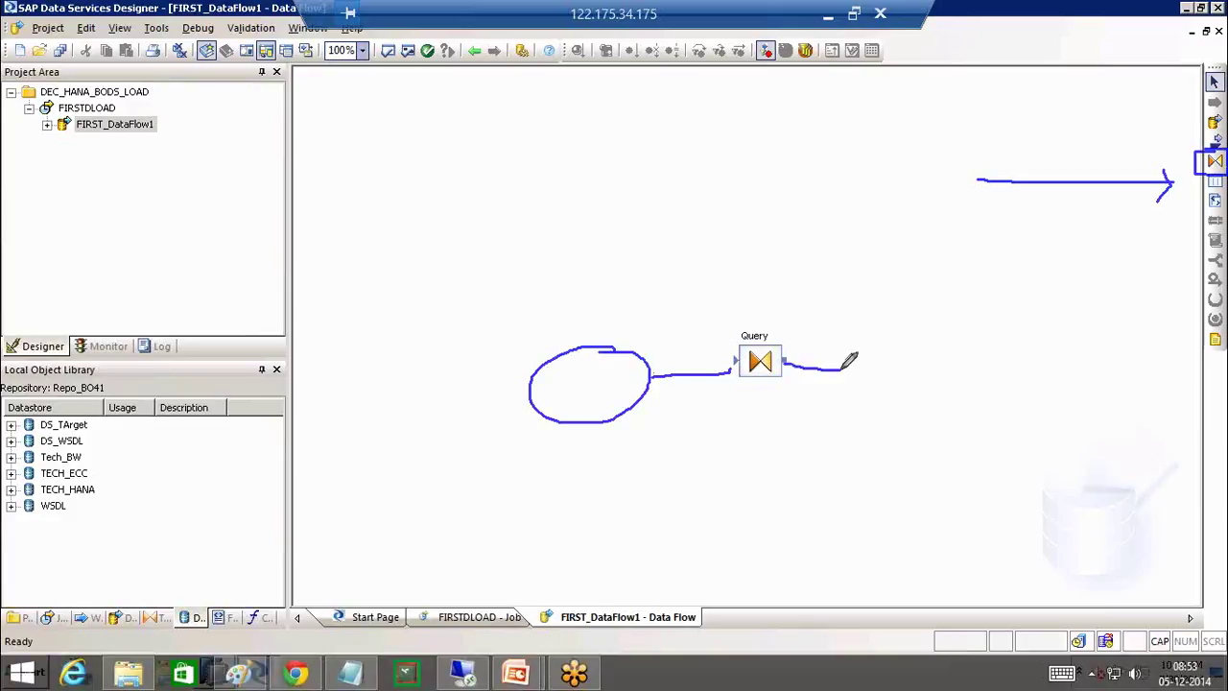
mouse_move(914, 350)
left_mouse_down()
mouse_move(848, 355)
mouse_move(951, 378)
mouse_move(890, 343)
left_mouse_up()
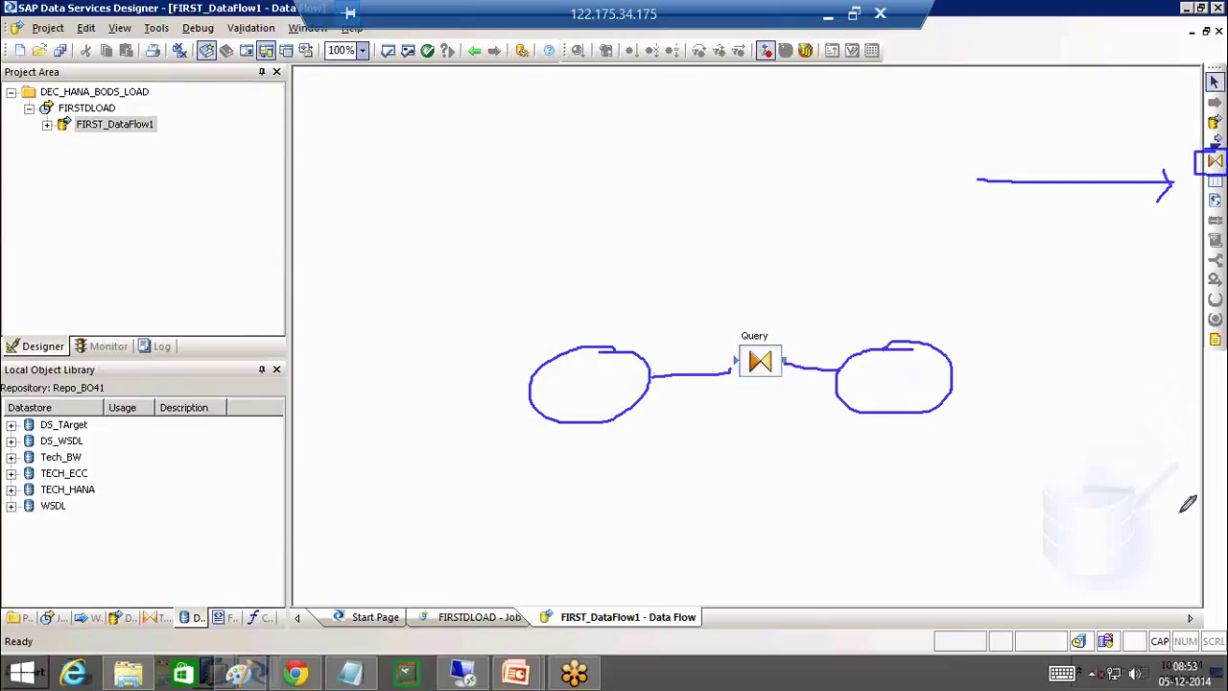
mouse_move(568, 365)
left_mouse_down()
mouse_move(554, 403)
mouse_move(600, 370)
mouse_move(612, 387)
mouse_move(634, 388)
left_mouse_up()
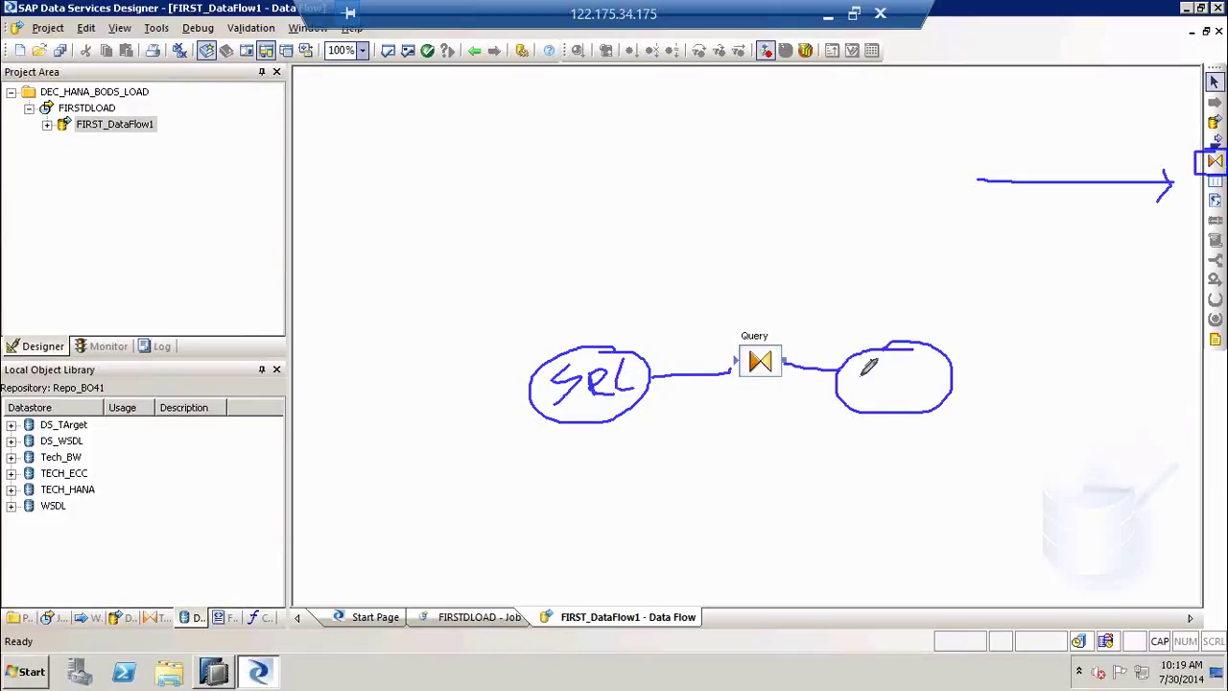
mouse_move(868, 367)
left_mouse_down()
mouse_move(863, 392)
mouse_move(884, 395)
mouse_move(906, 394)
mouse_move(938, 361)
mouse_move(918, 392)
left_mouse_up()
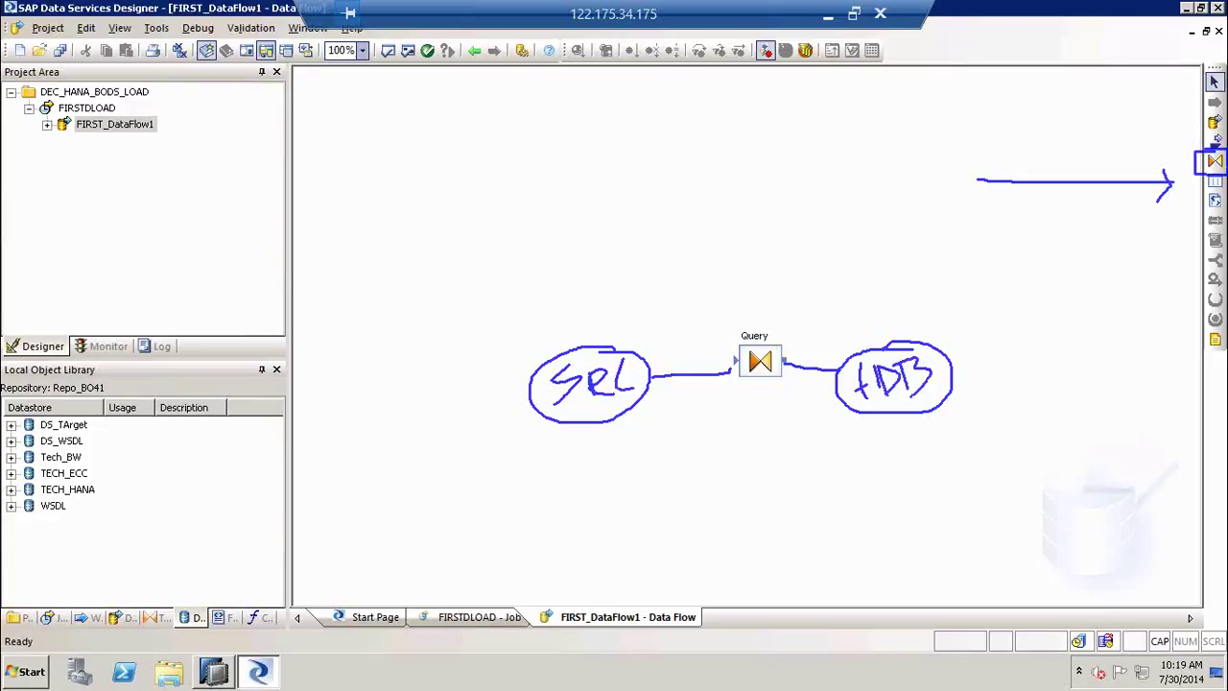
mouse_move(533, 385)
left_mouse_down()
mouse_move(455, 365)
mouse_move(209, 388)
mouse_move(88, 422)
mouse_move(130, 437)
left_mouse_up()
mouse_move(136, 408)
left_mouse_down()
mouse_move(163, 422)
mouse_move(167, 545)
mouse_move(7, 574)
left_mouse_up()
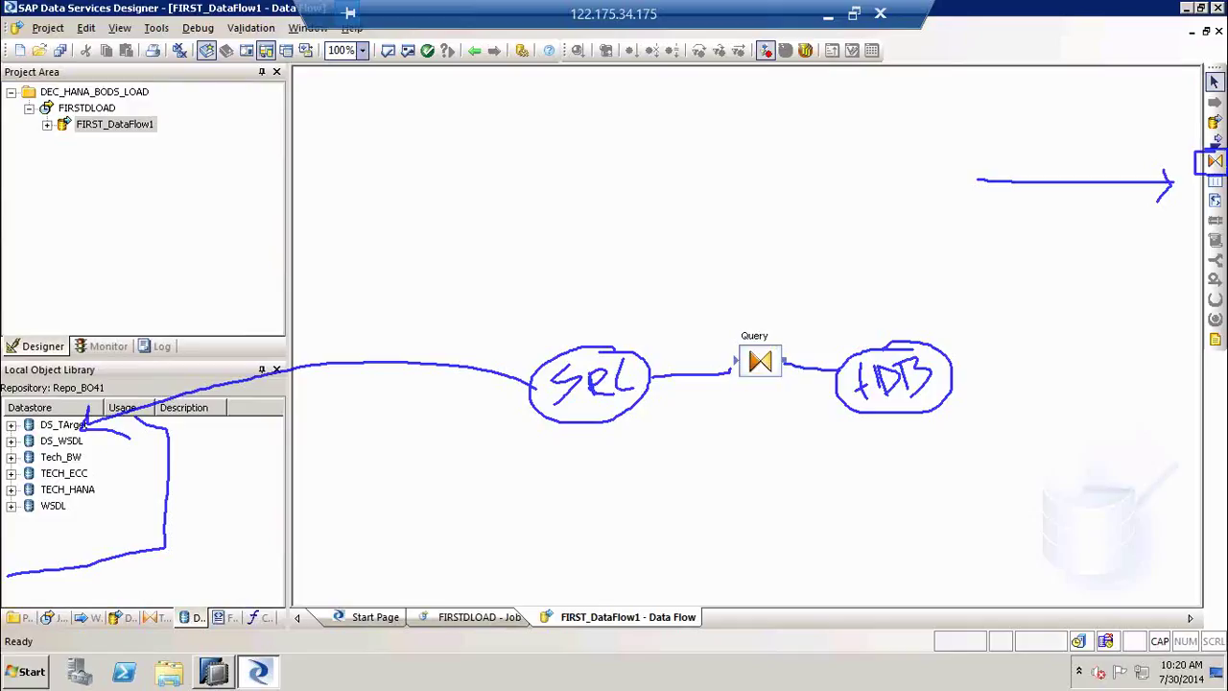
mouse_move(890, 409)
left_mouse_down()
mouse_move(789, 447)
mouse_move(280, 496)
mouse_move(213, 530)
mouse_move(216, 470)
left_mouse_up()
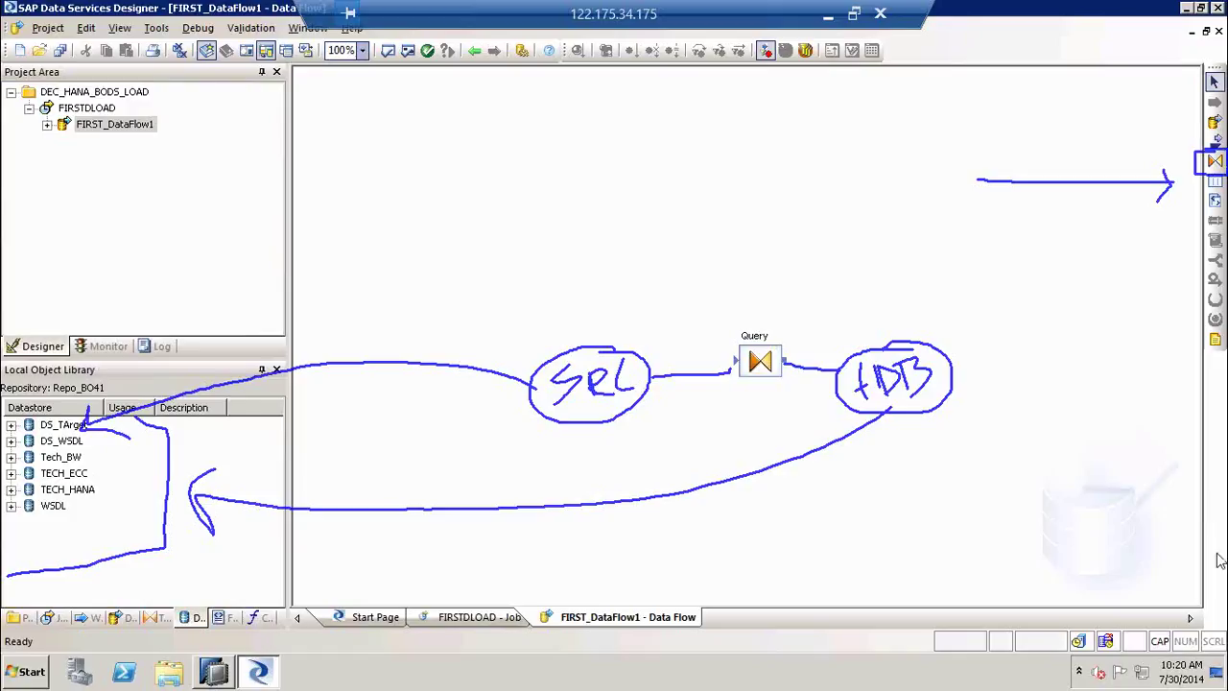
key("Escape")
left_click(11, 473)
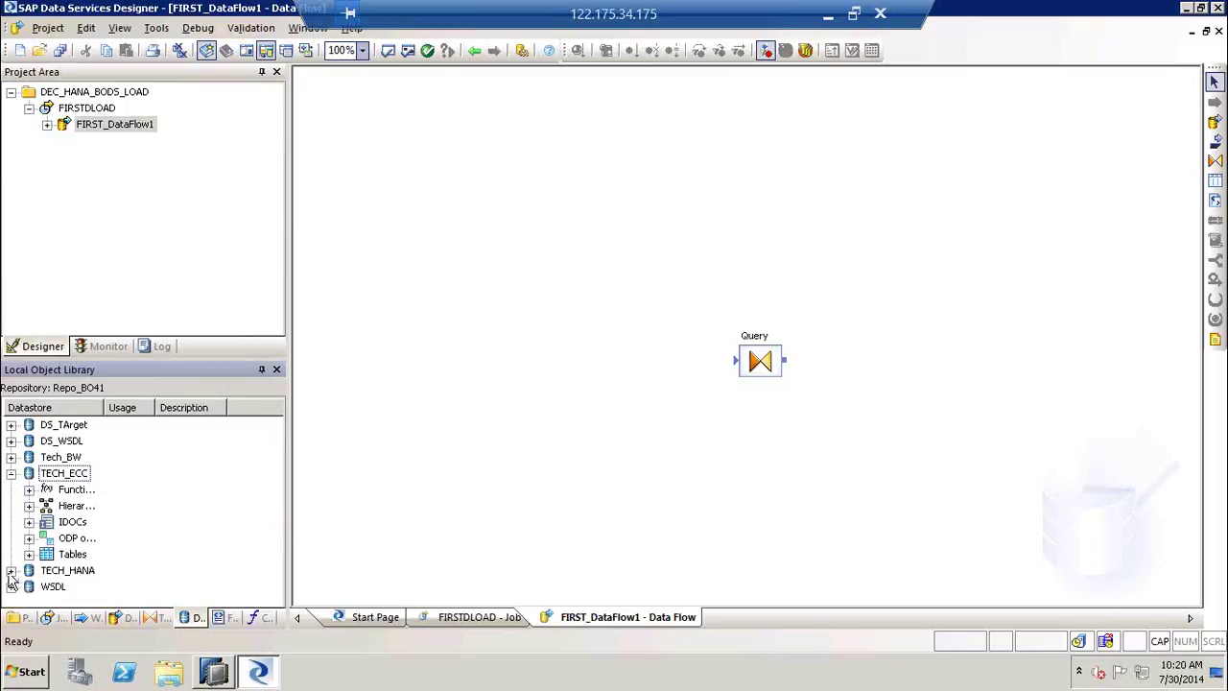
Step: Expand TECH_ECC's Tables node showing MARA and MARA1, and bring up its context menu
left_click(29, 554)
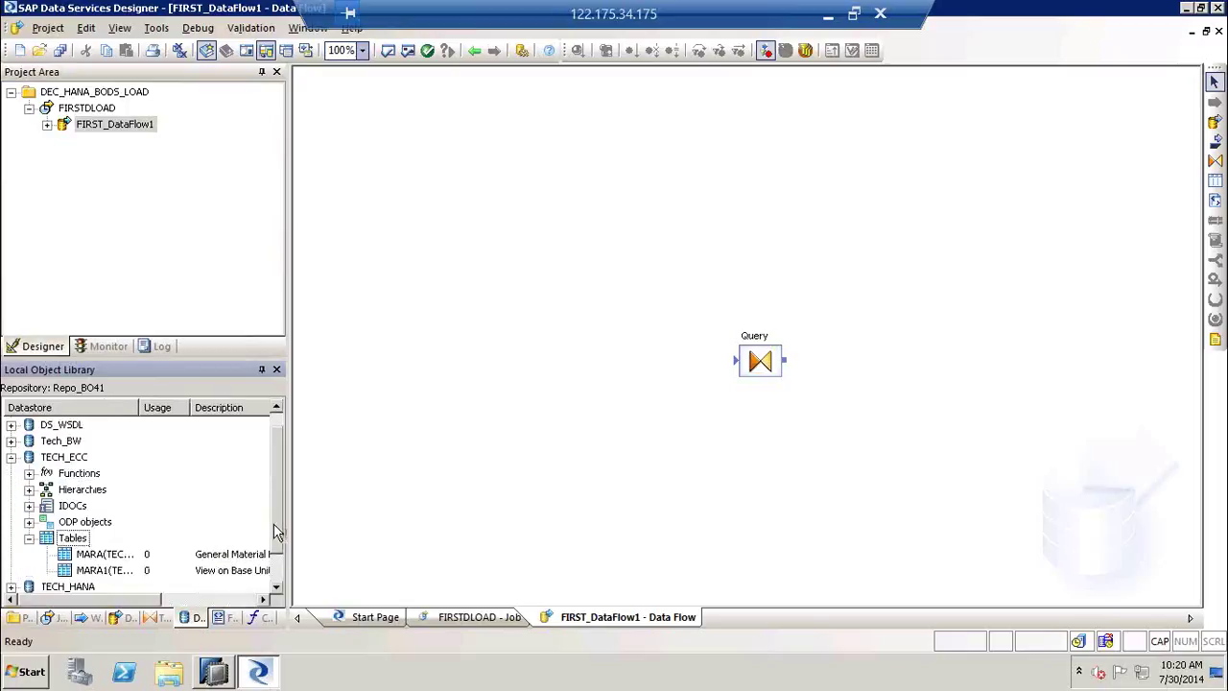
scroll(275, 561, "down", 2)
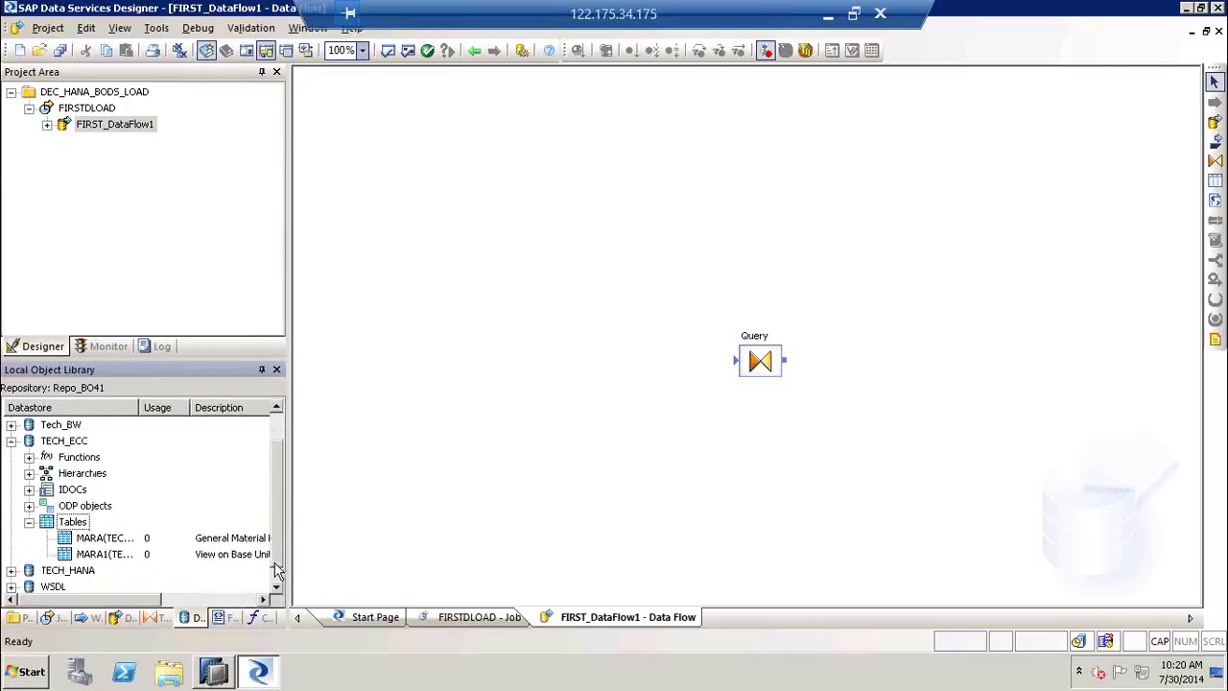
left_click(73, 506)
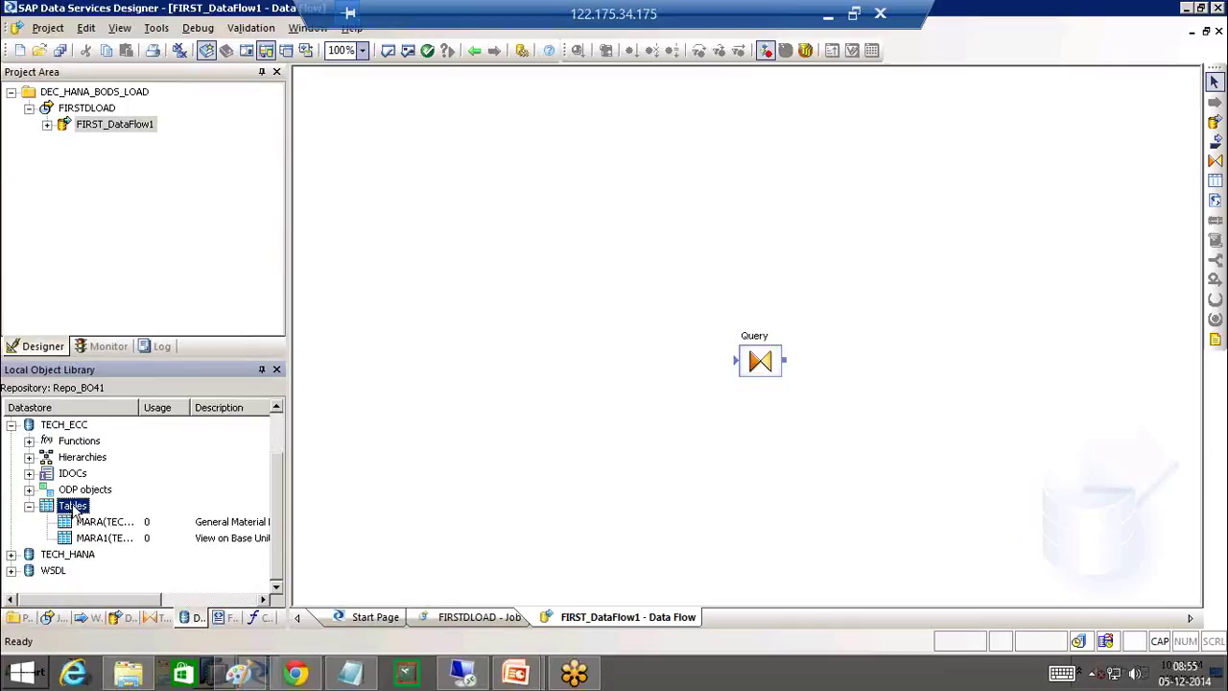
right_click(75, 511)
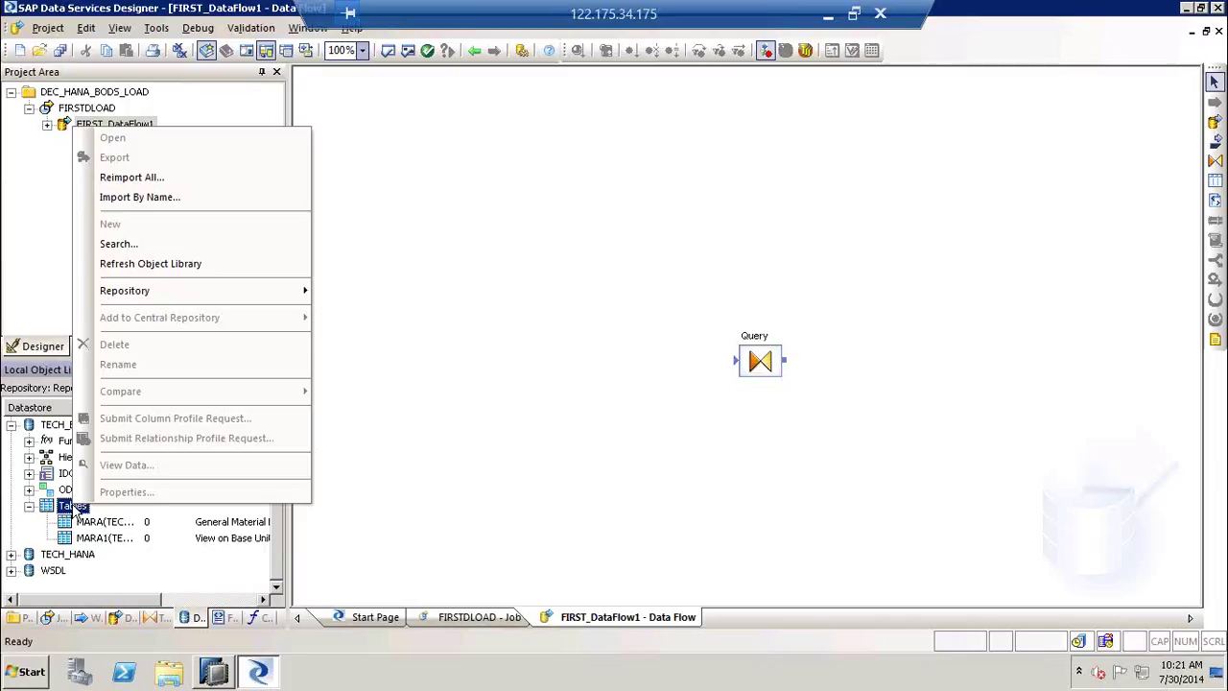
Step: Import the KNA1 table by name into the TECH_ECC datastore
left_click(187, 206)
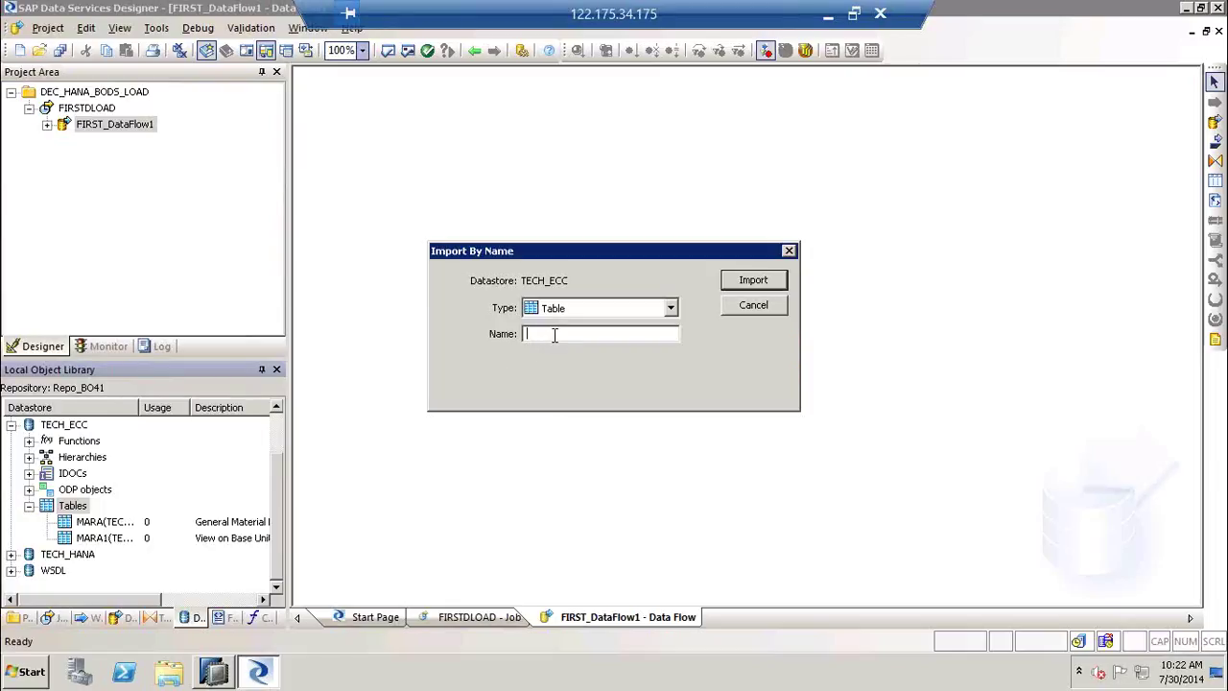
type("KNA1")
left_click(755, 280)
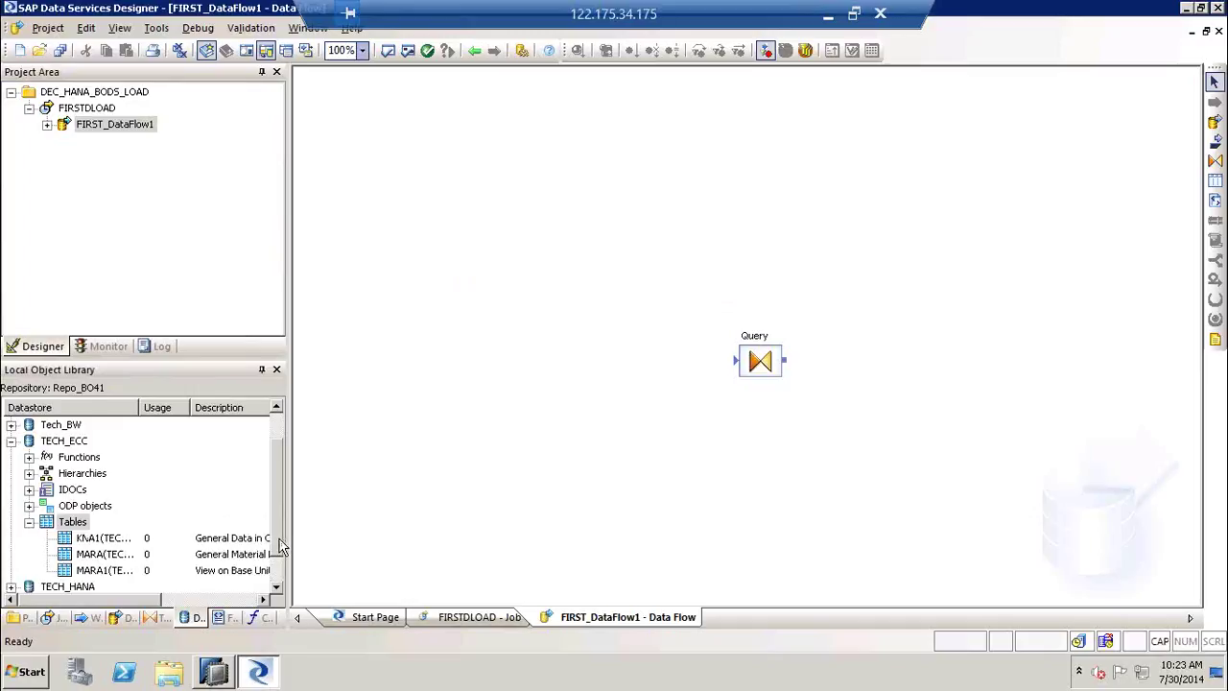
Step: Use View Data on KNA1 and scroll through its 1000 customer records
scroll(281, 561, "down", 1)
scroll(281, 563, "down", 1)
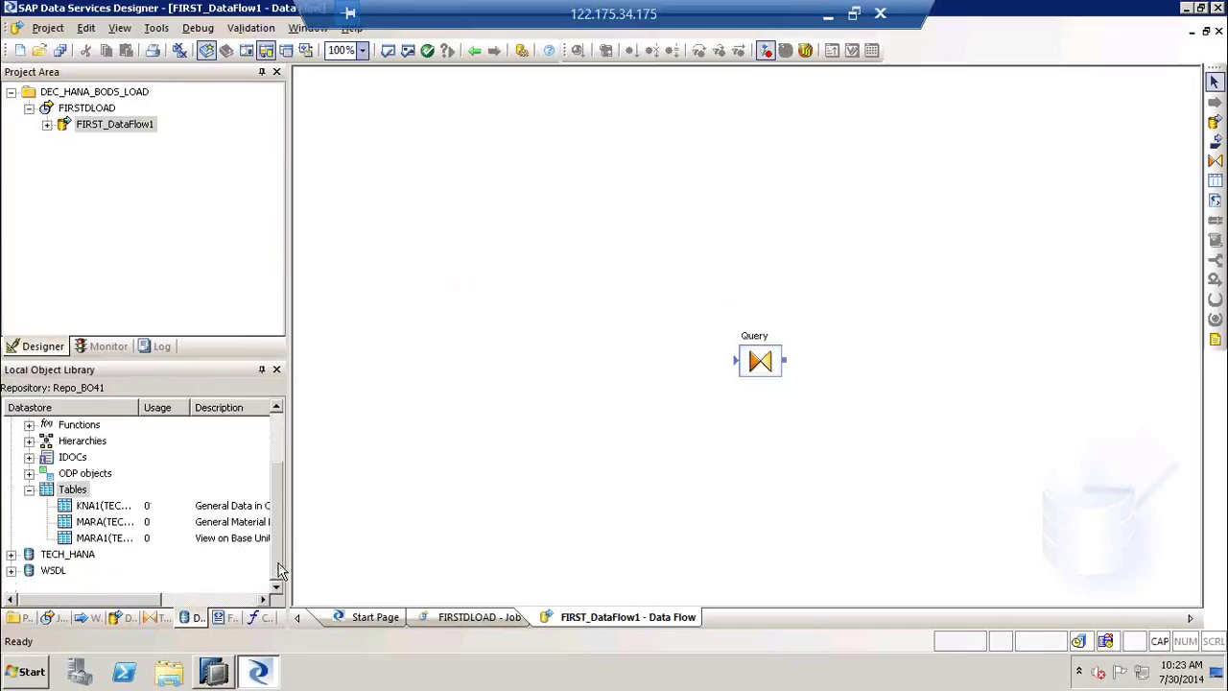
left_click(87, 506)
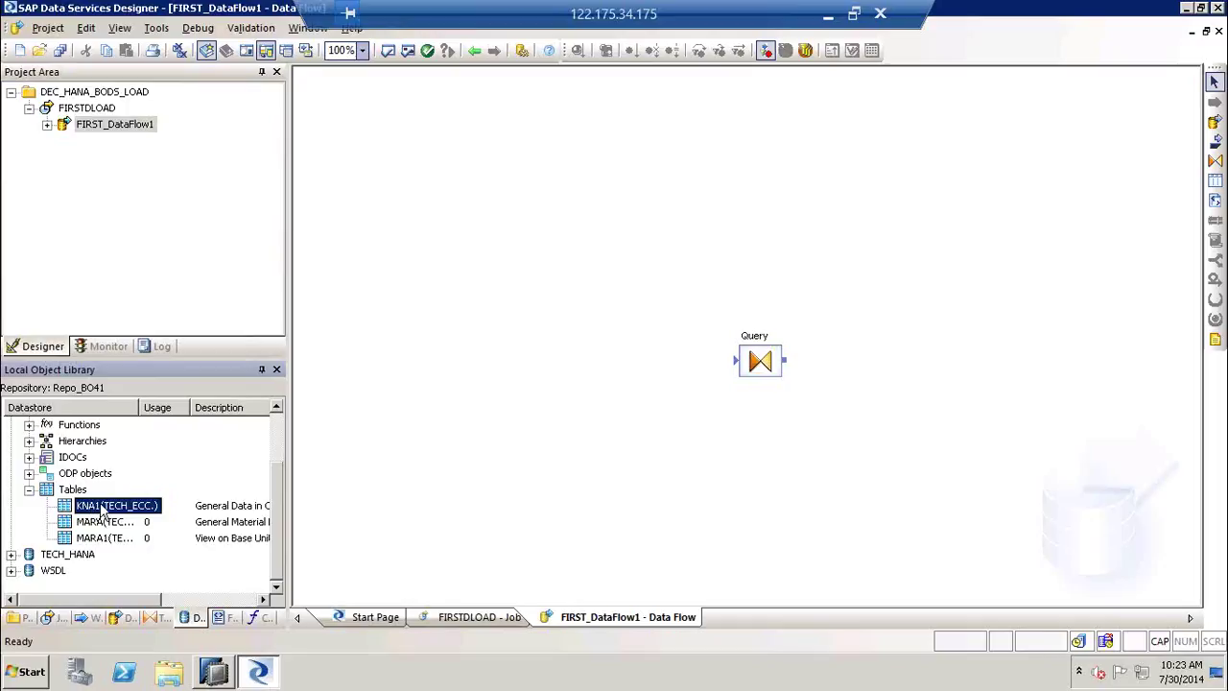
right_click(100, 511)
left_click(157, 463)
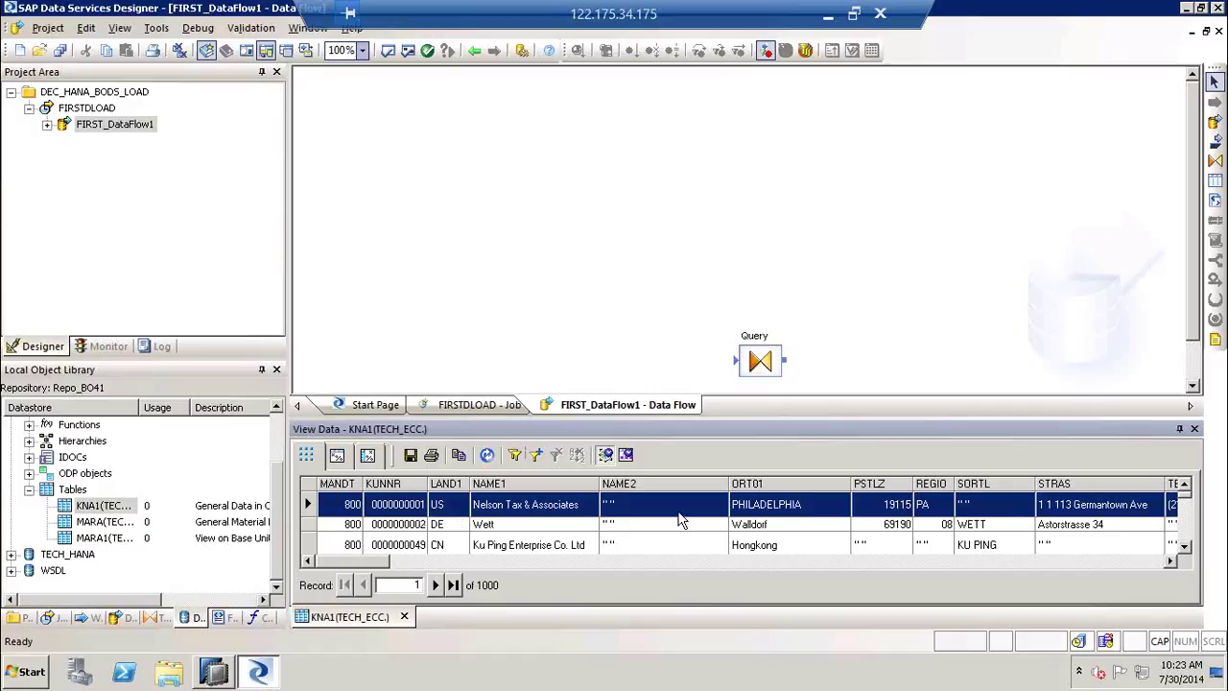
left_click(812, 529)
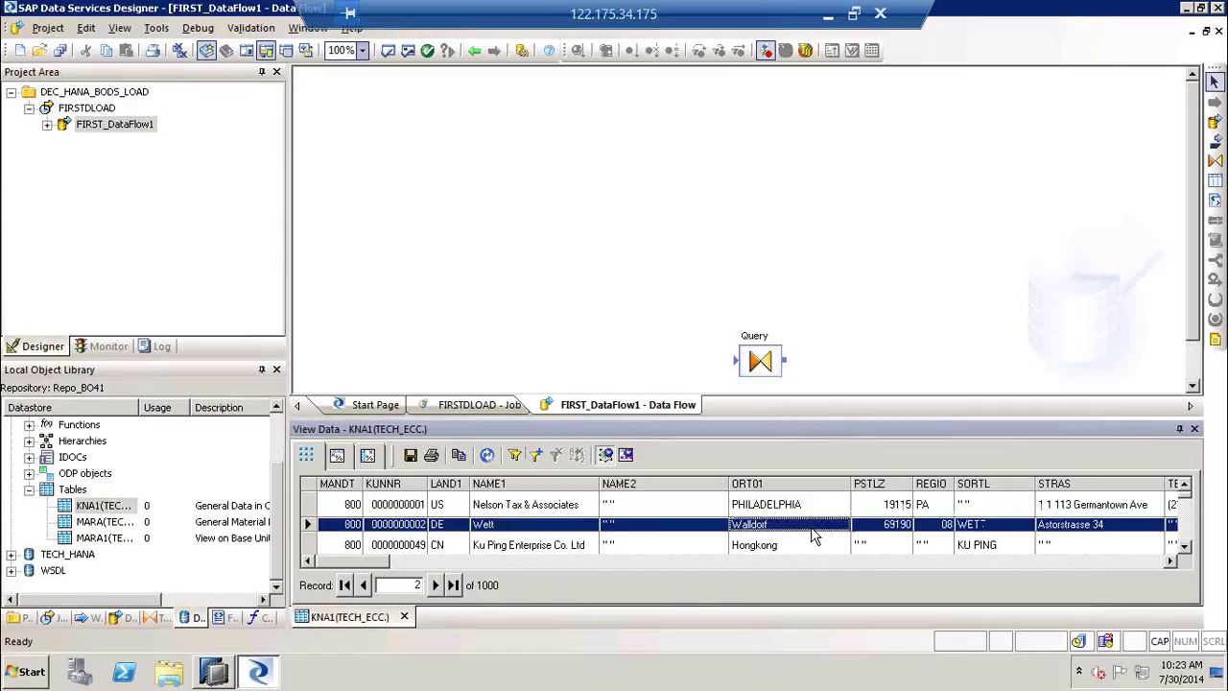
scroll(812, 536, "down", 10)
scroll(811, 536, "down", 2)
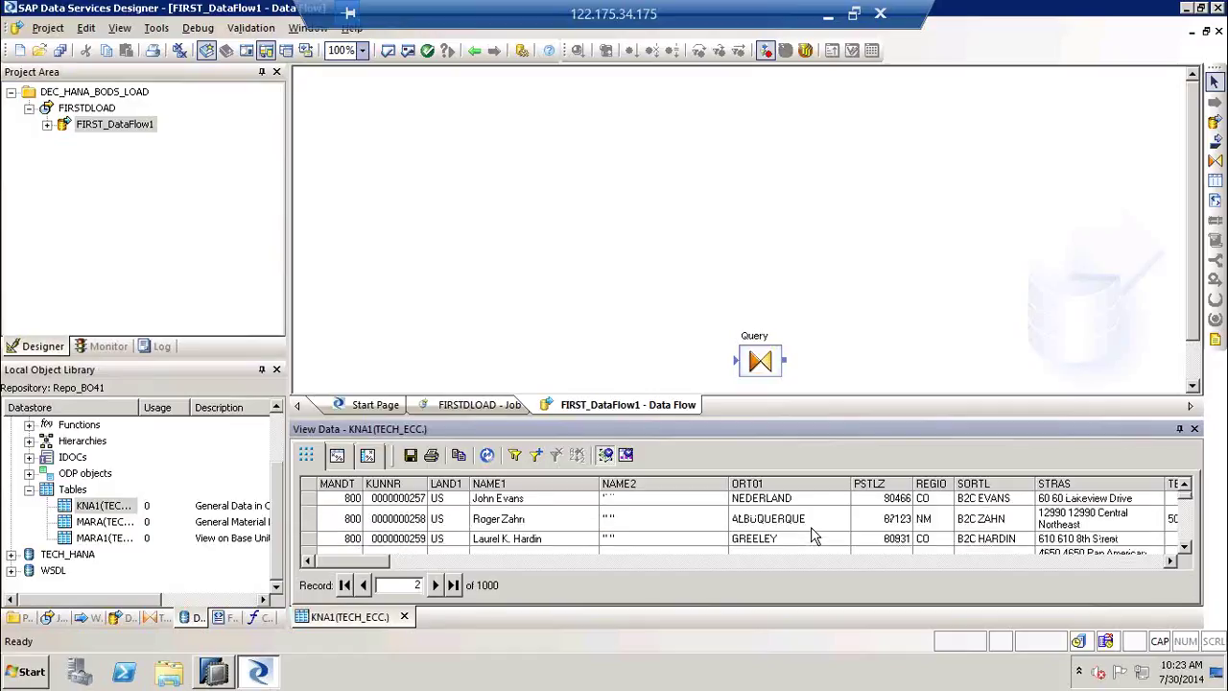
scroll(812, 535, "down", 5)
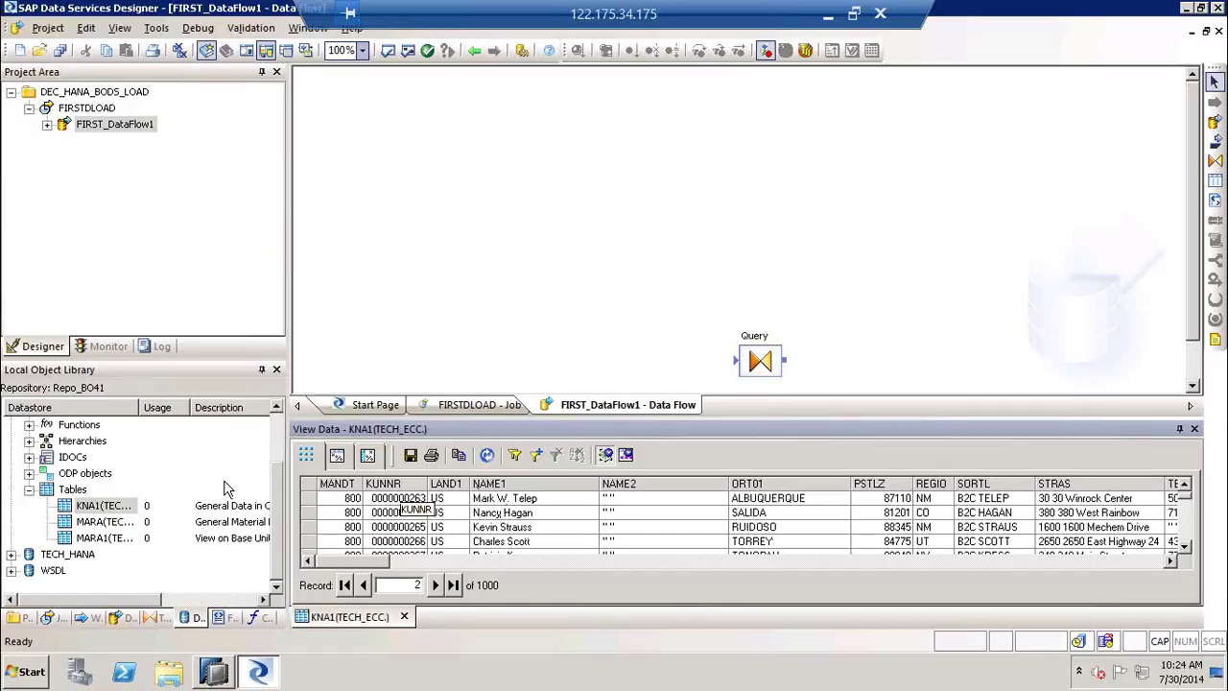
left_click(115, 507)
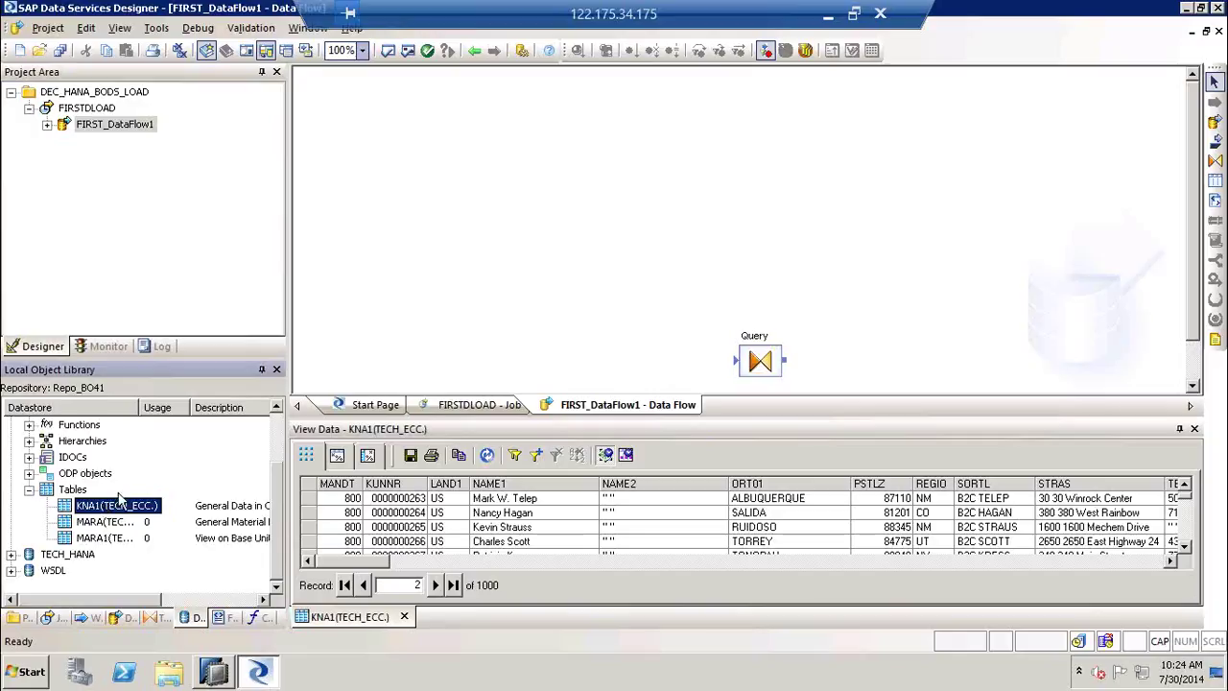
Step: Drop KNA1 left of Query as a source, close the preview and collapse TECH_ECC
left_click_drag(105, 511, 510, 294)
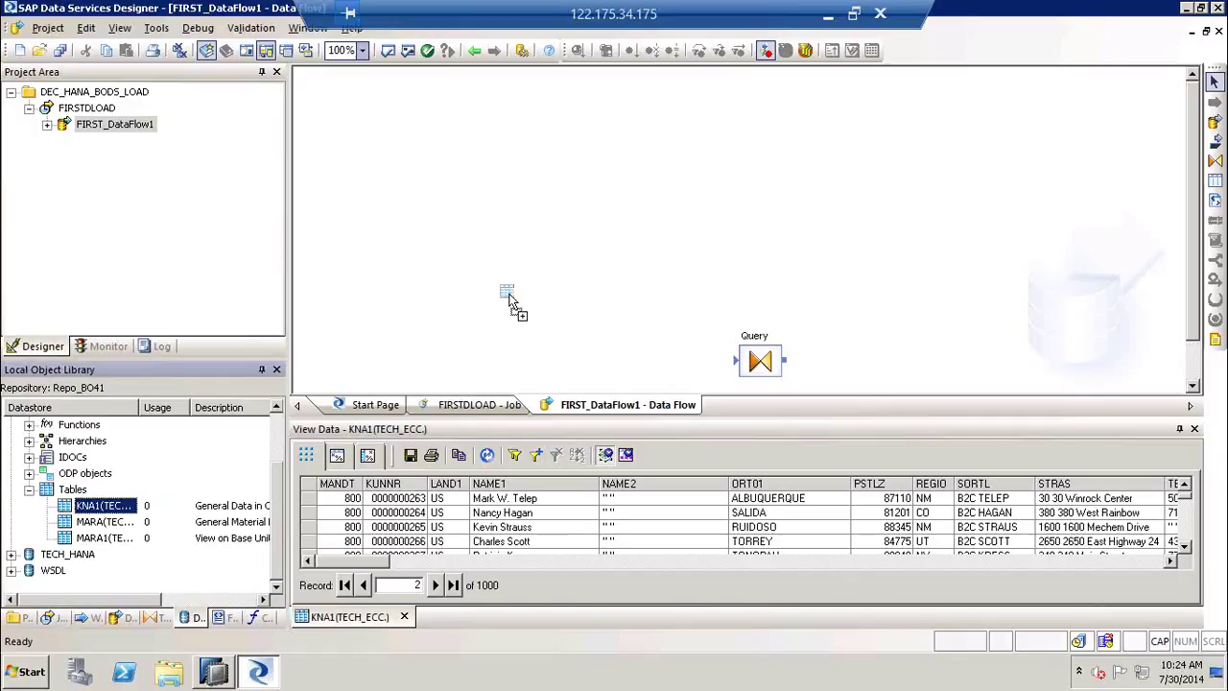
left_click_drag(510, 302, 512, 303)
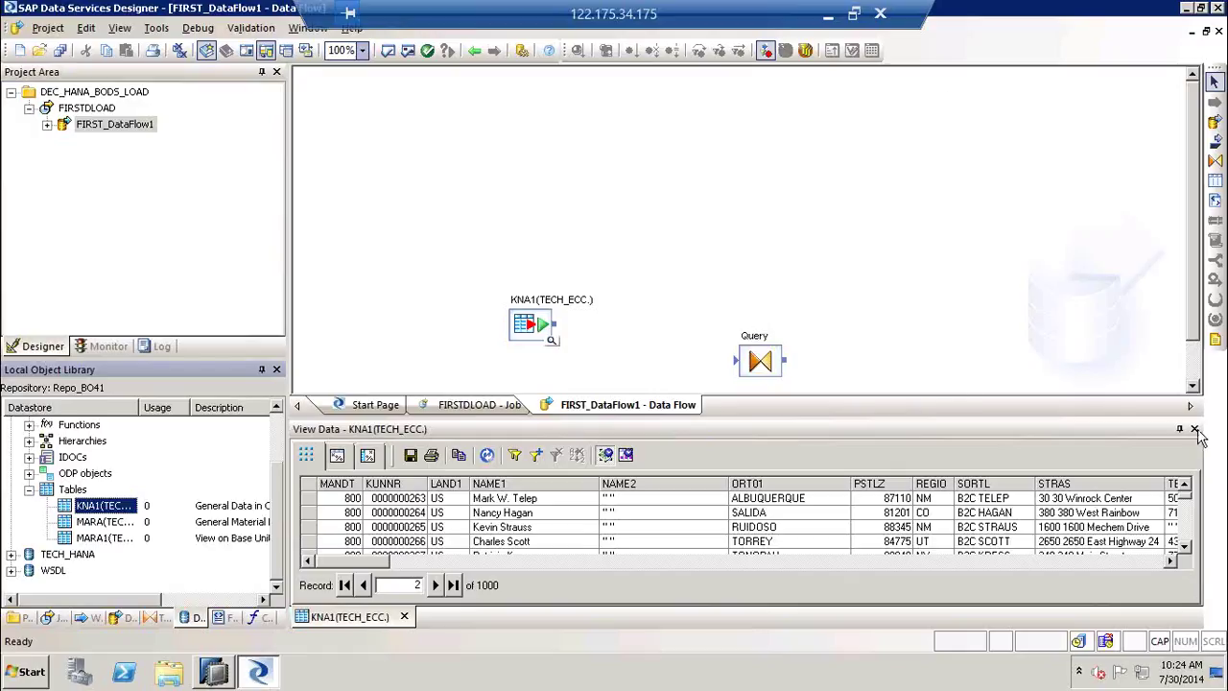
left_click(1194, 428)
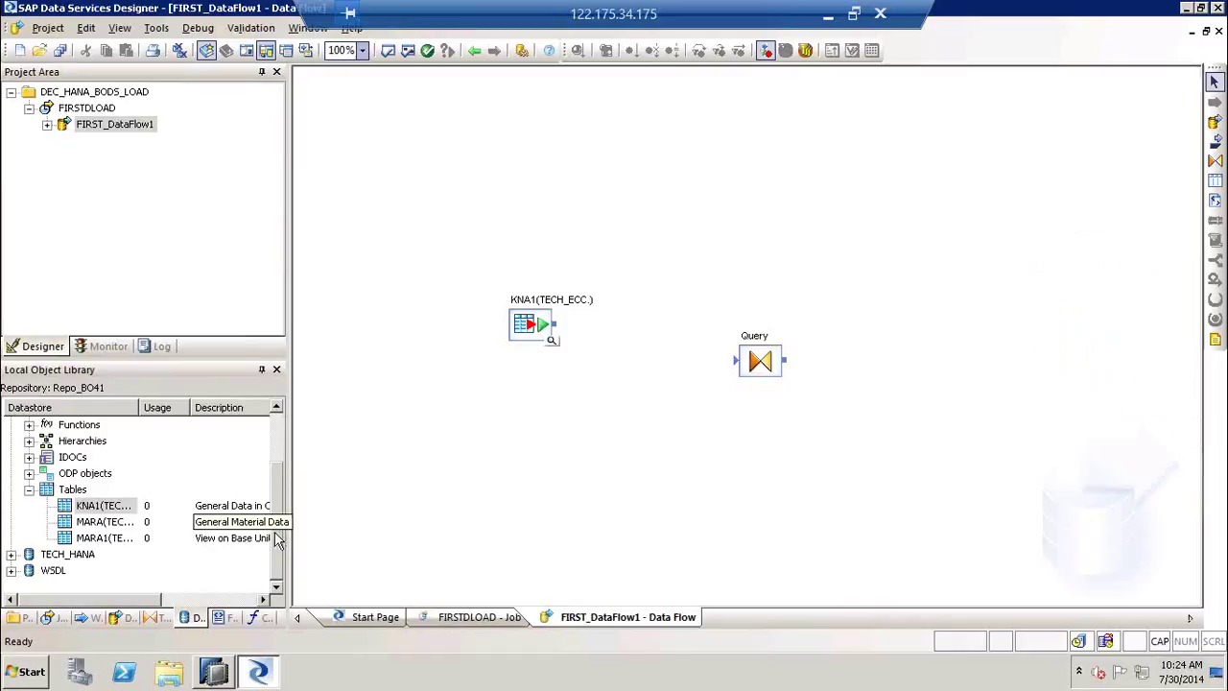
scroll(279, 487, "up", 1)
scroll(279, 487, "up", 1)
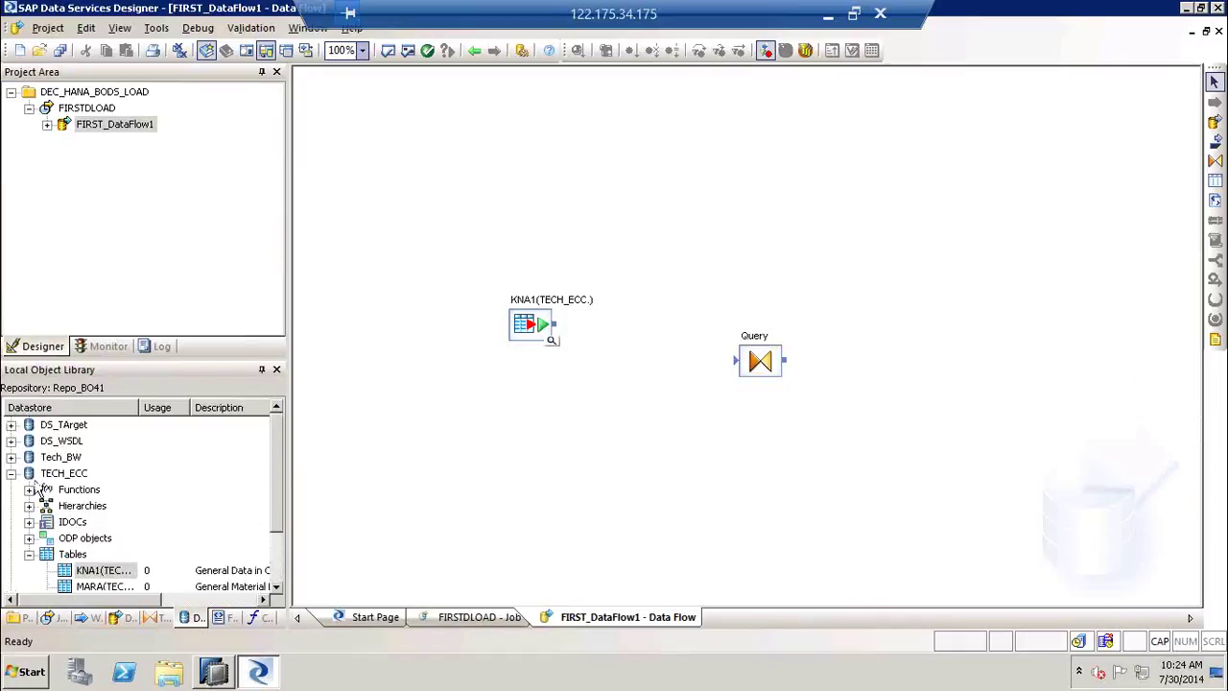
left_click(10, 473)
left_click(63, 475)
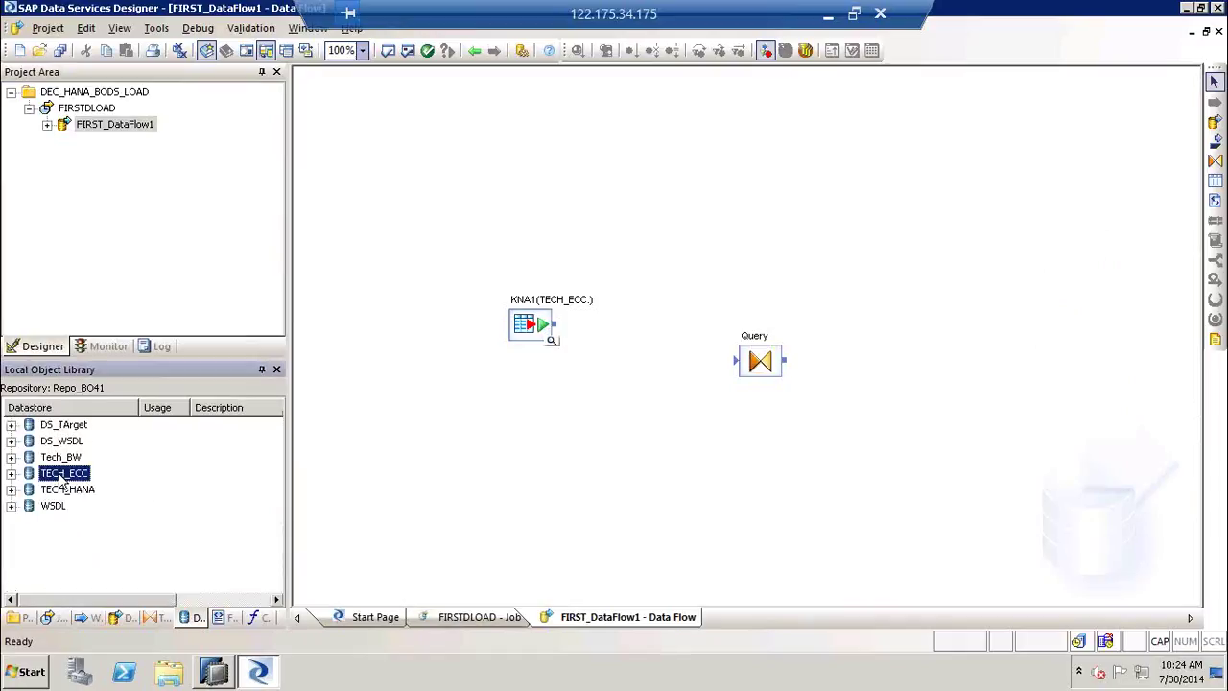
right_click(62, 475)
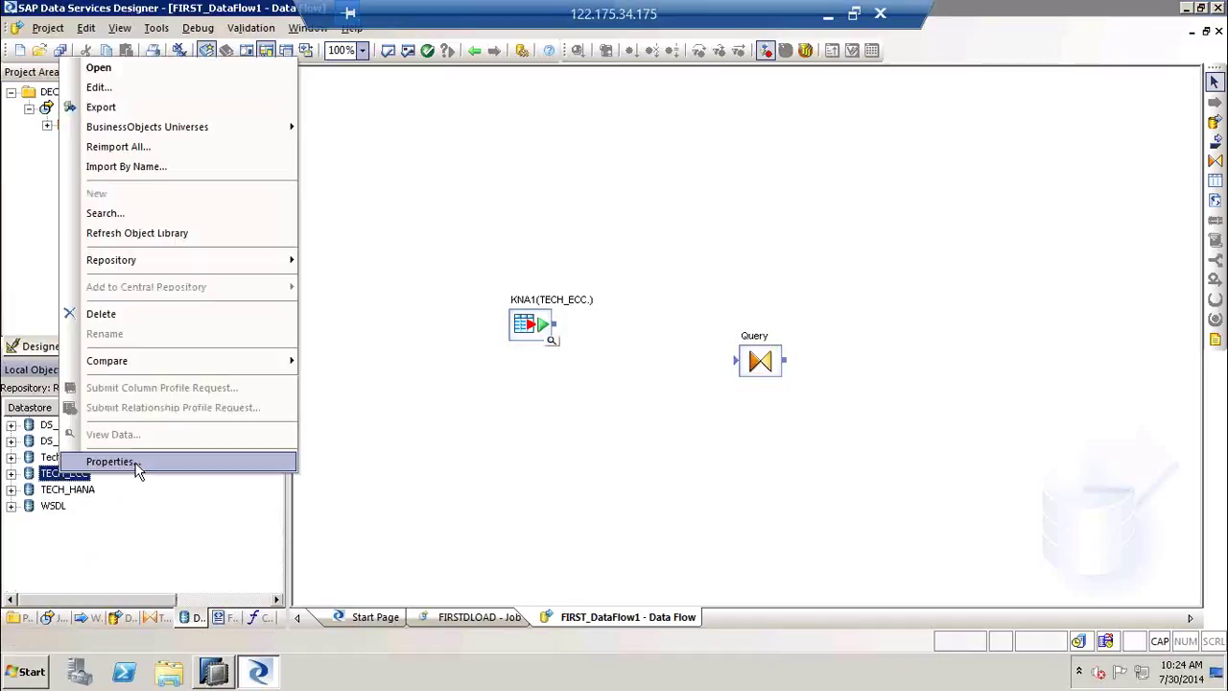
left_click(134, 468)
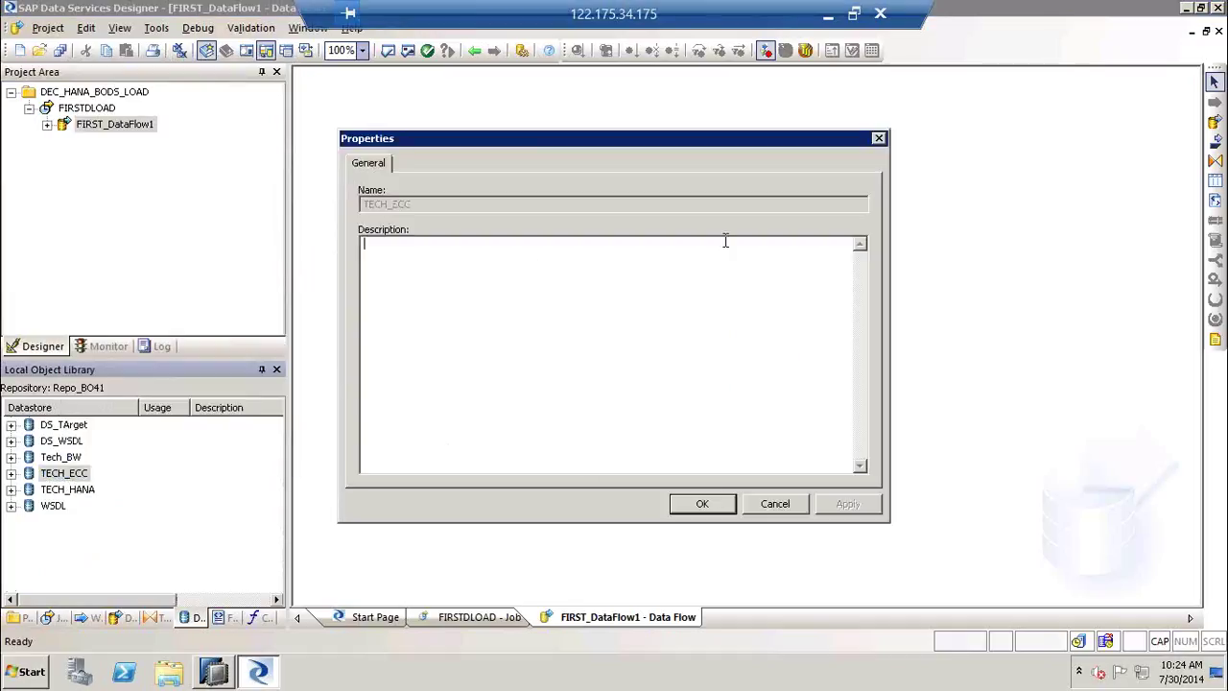
left_click(777, 503)
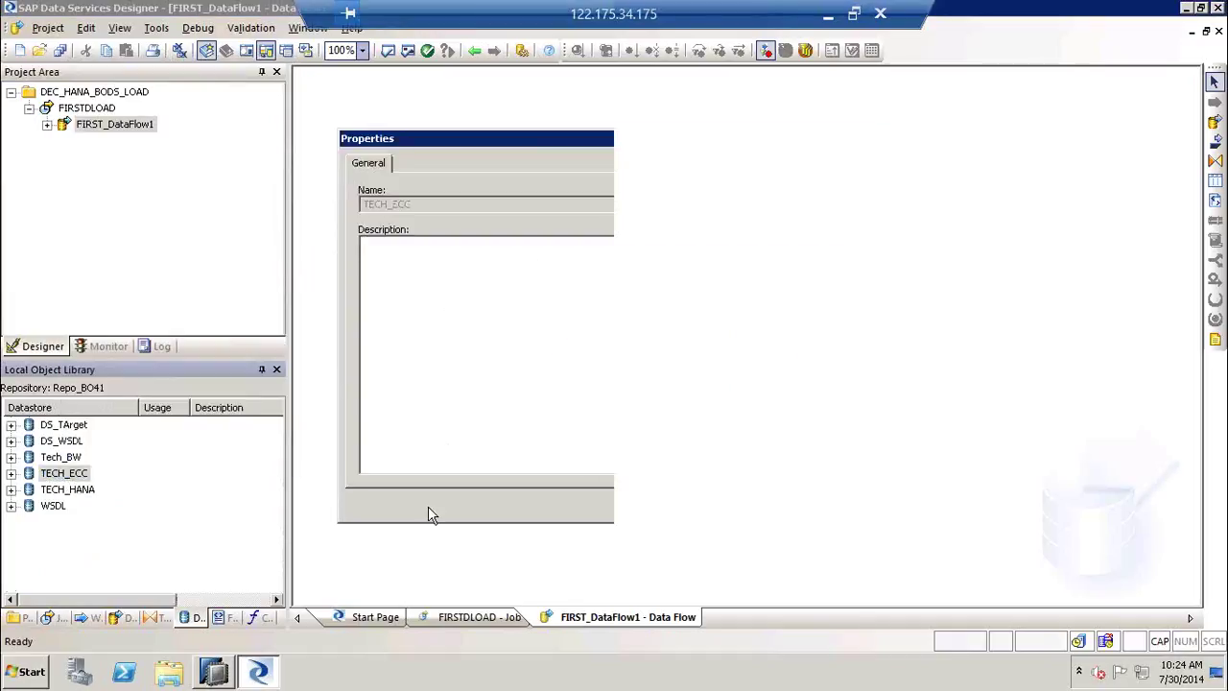
left_click(142, 479)
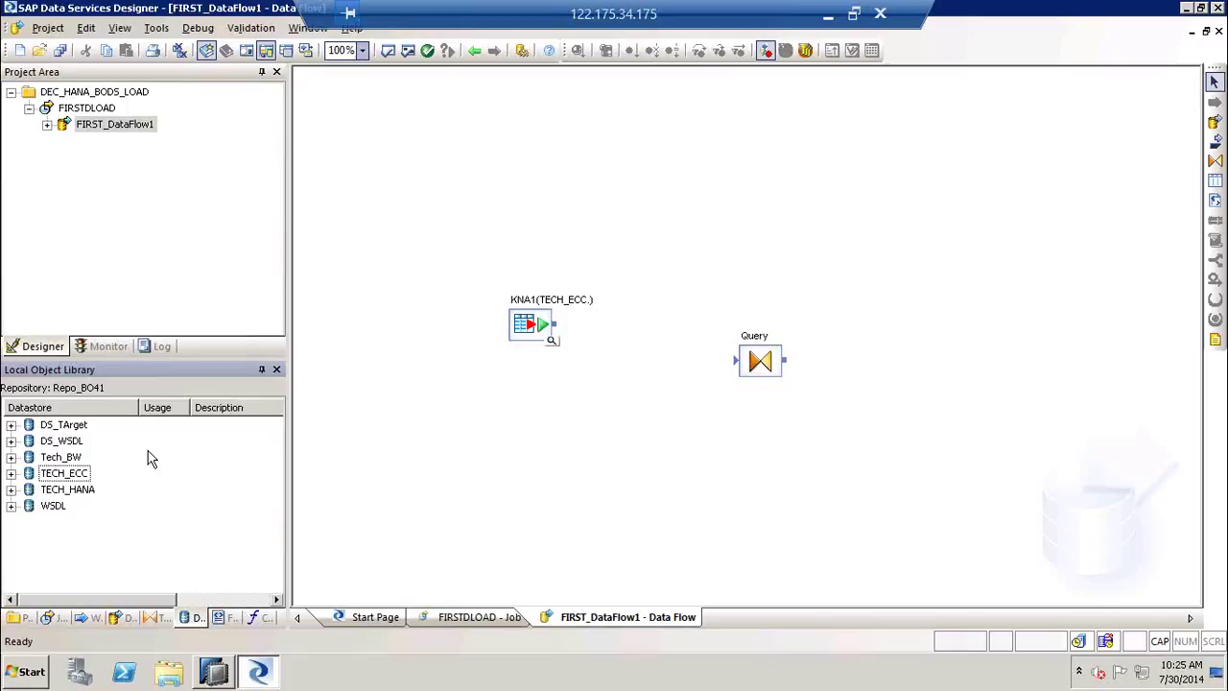
right_click(148, 453)
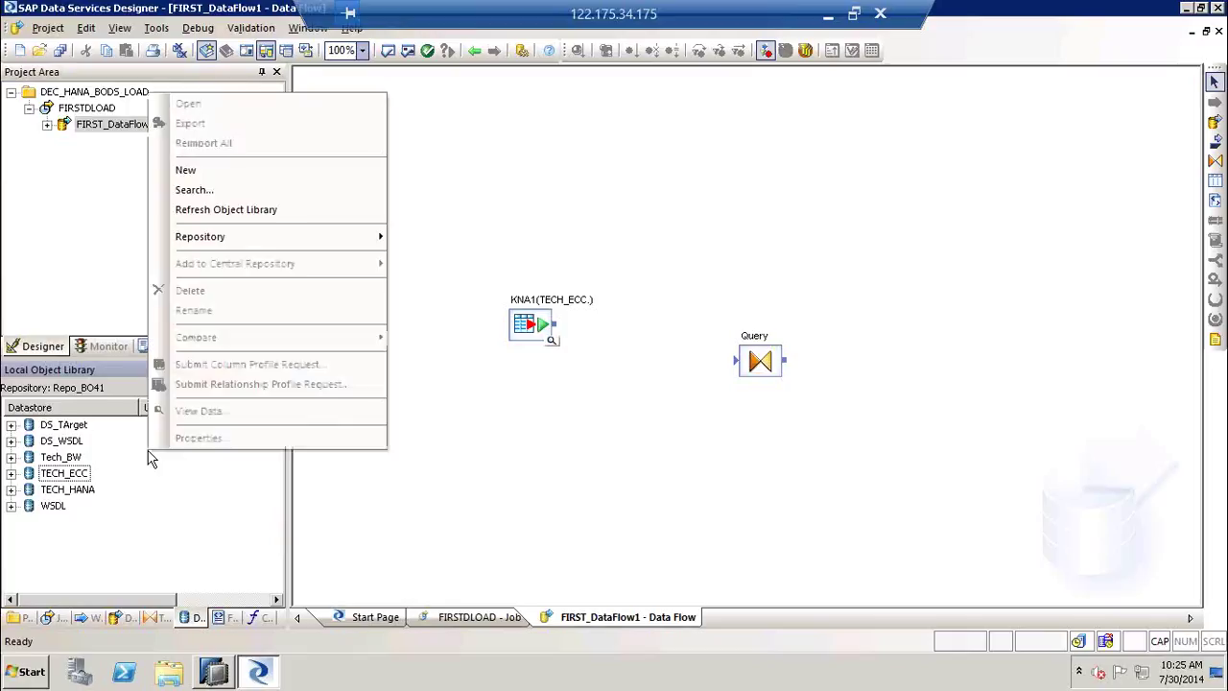
left_click(188, 171)
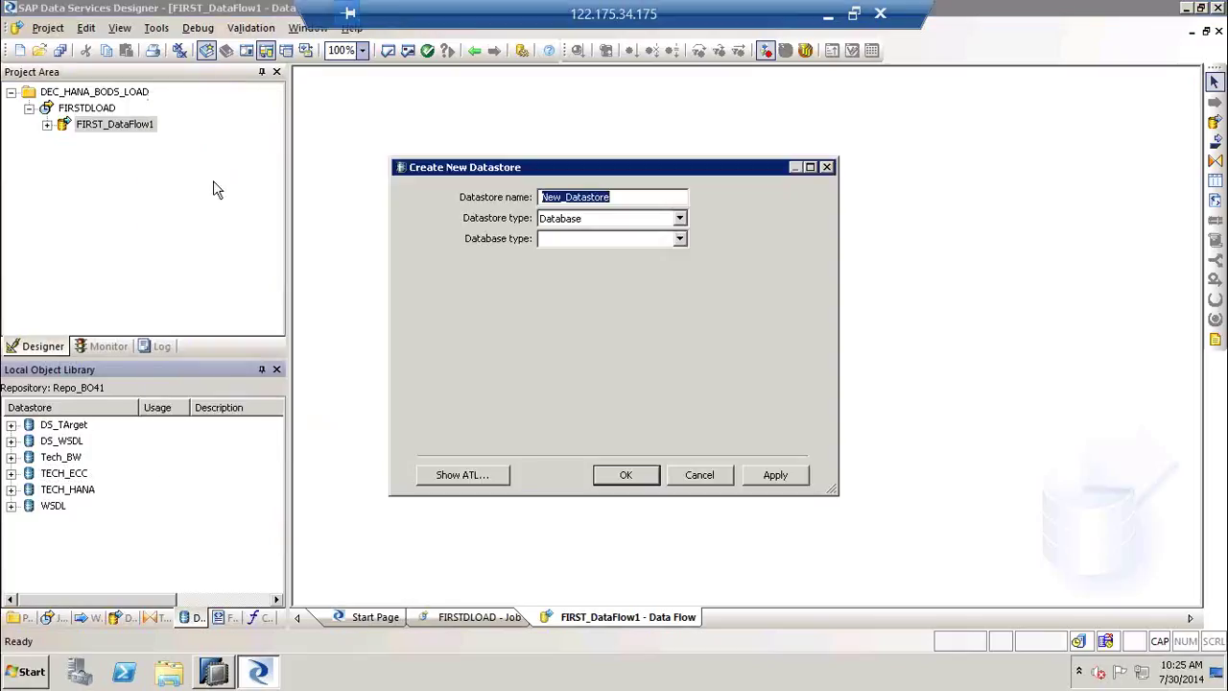
left_click(644, 196)
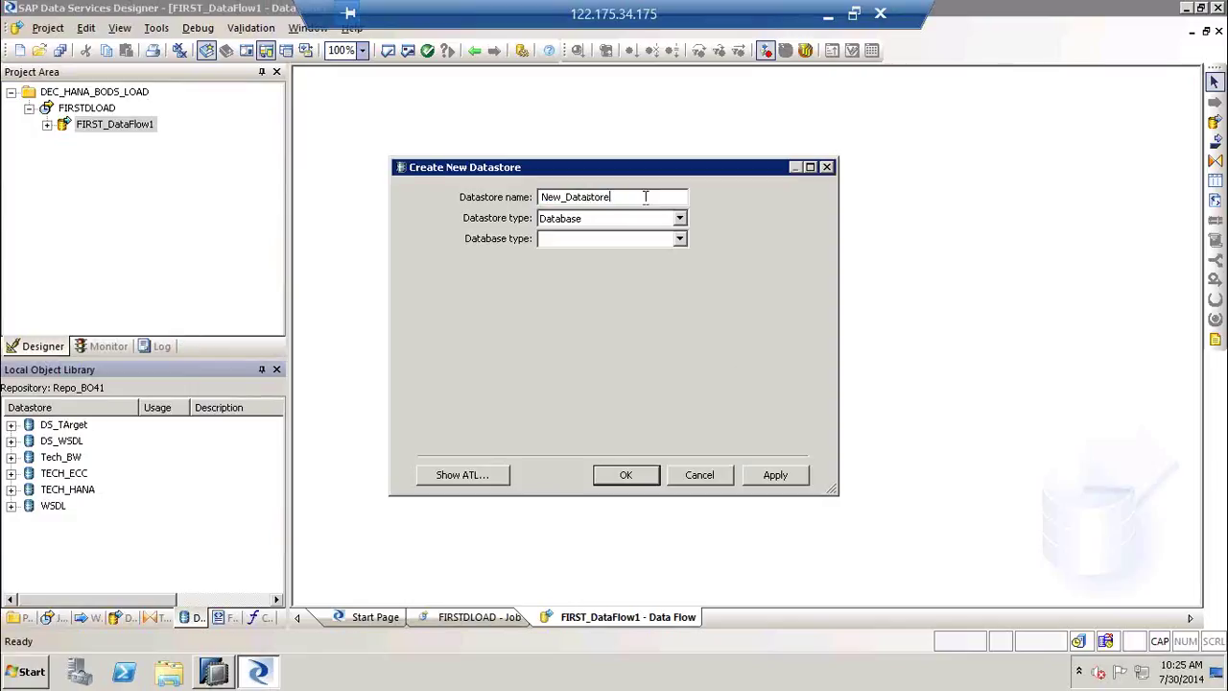
type("122")
key("BackSpace")
type("3")
left_click(679, 219)
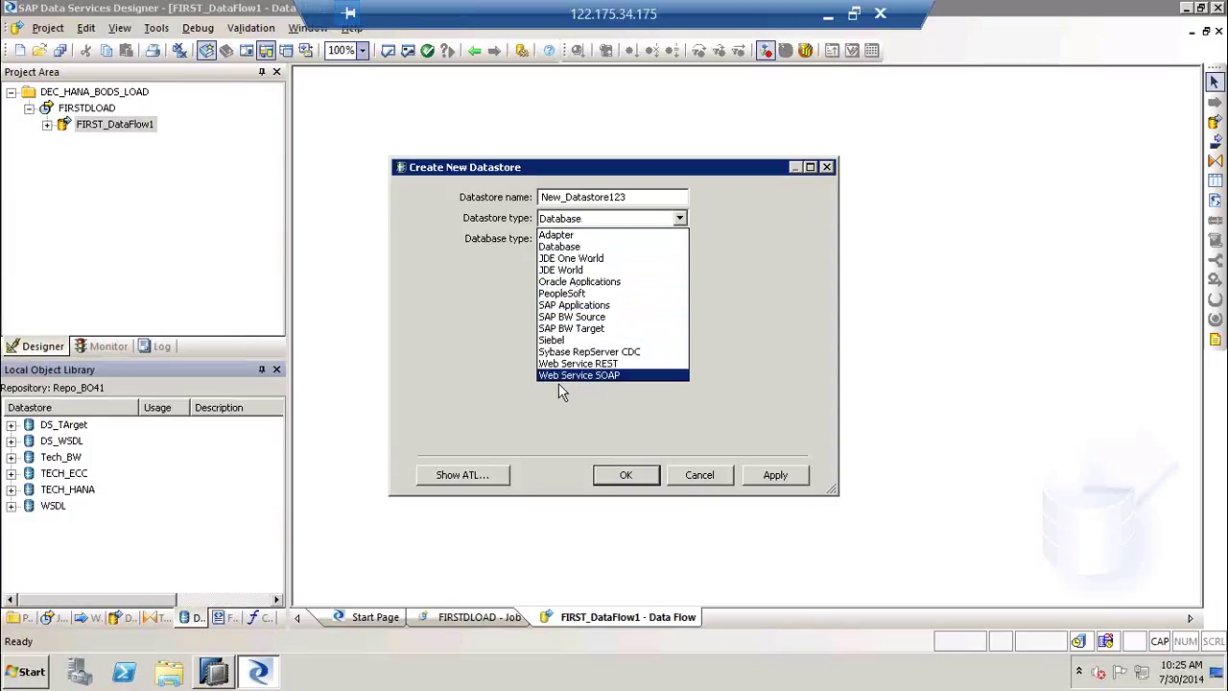
left_click(580, 247)
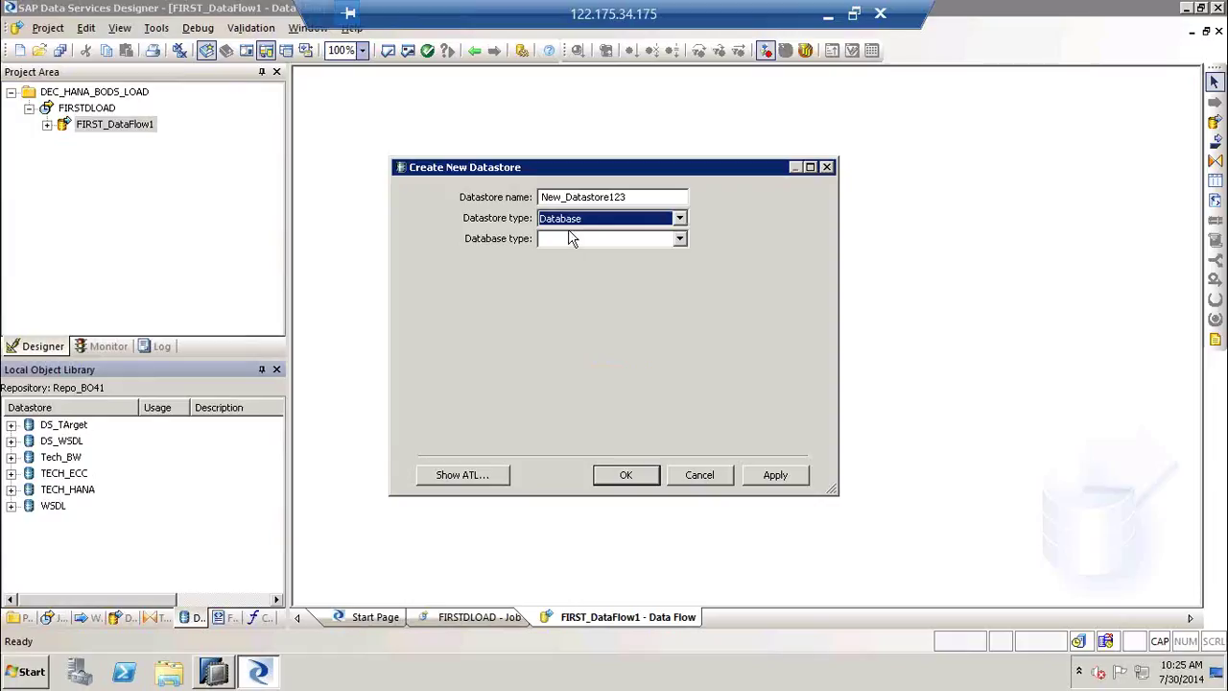
left_click(679, 240)
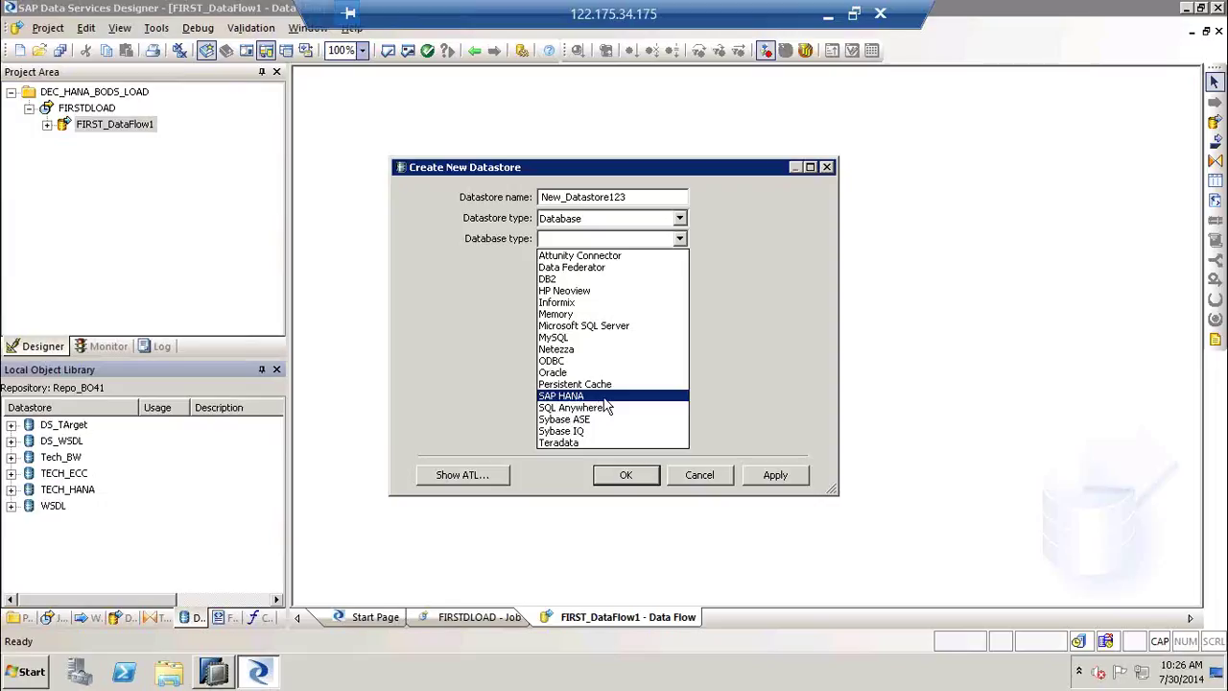
left_click(724, 393)
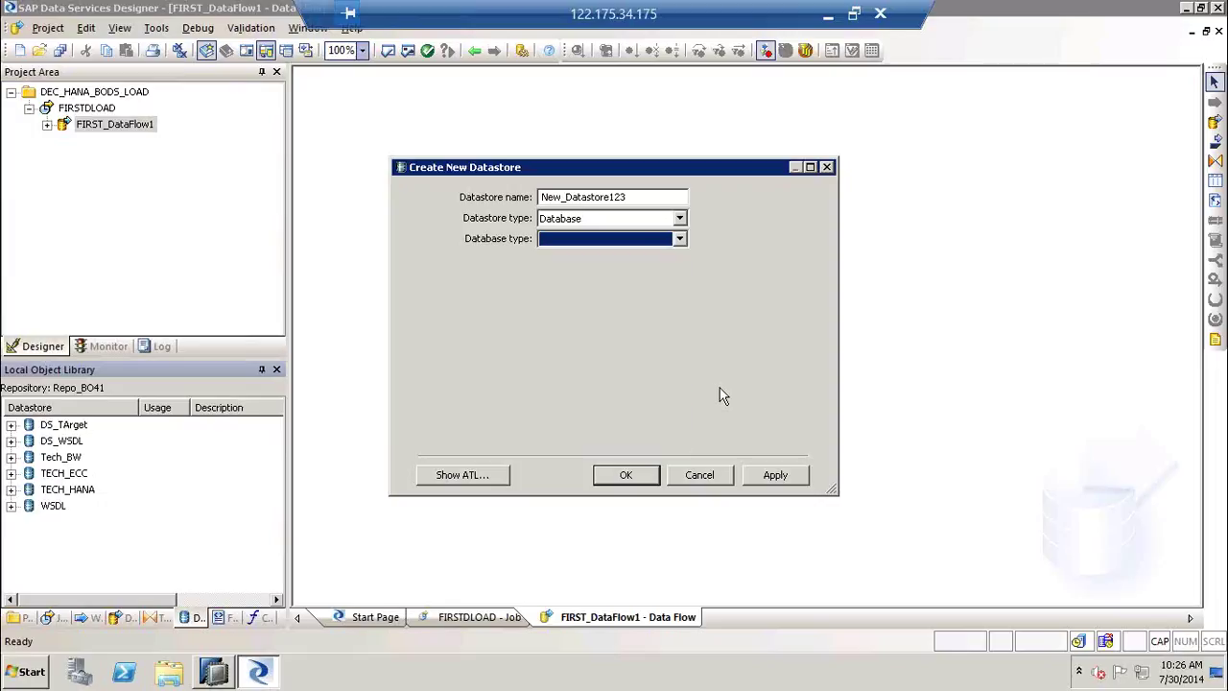
left_click(712, 478)
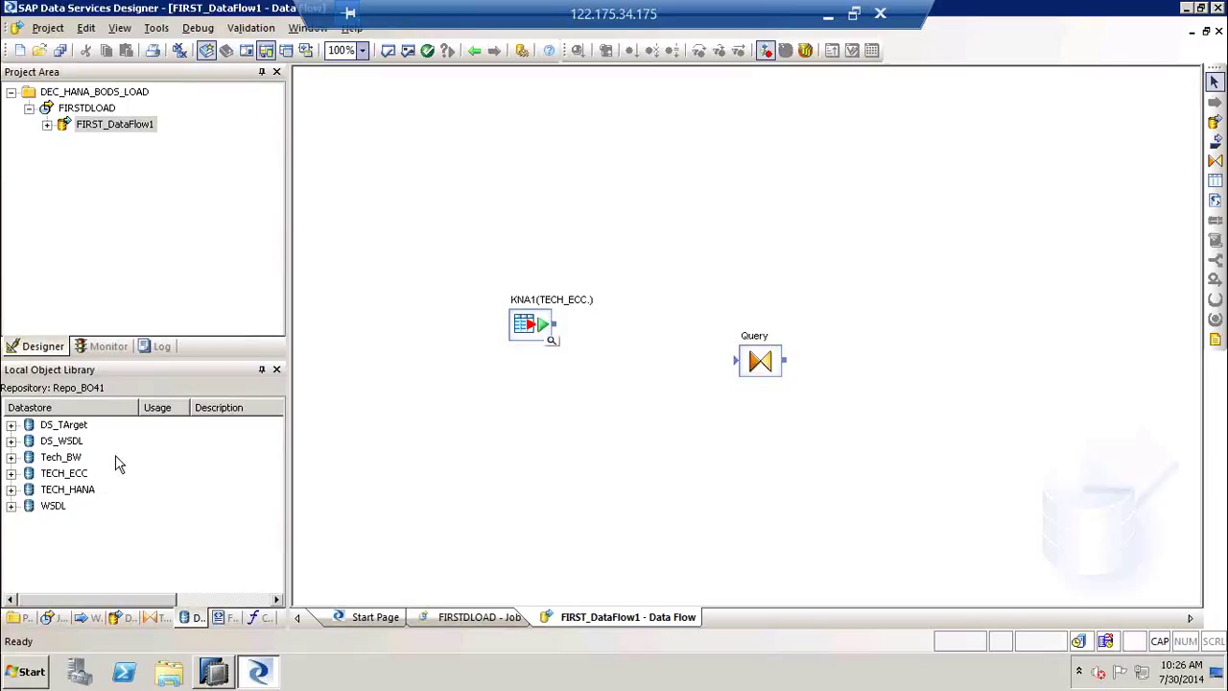
Step: Re-expand TECH_ECC's Tables and link the KNA1 source's output to the Query
left_click(64, 474)
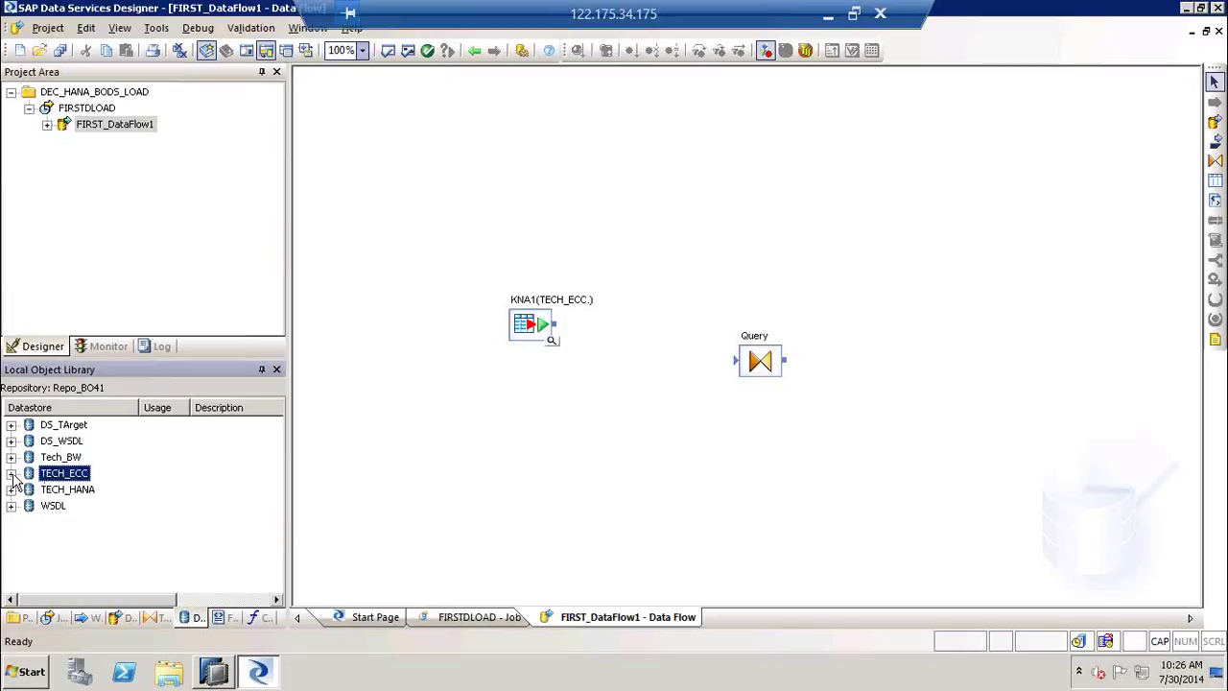
left_click(10, 473)
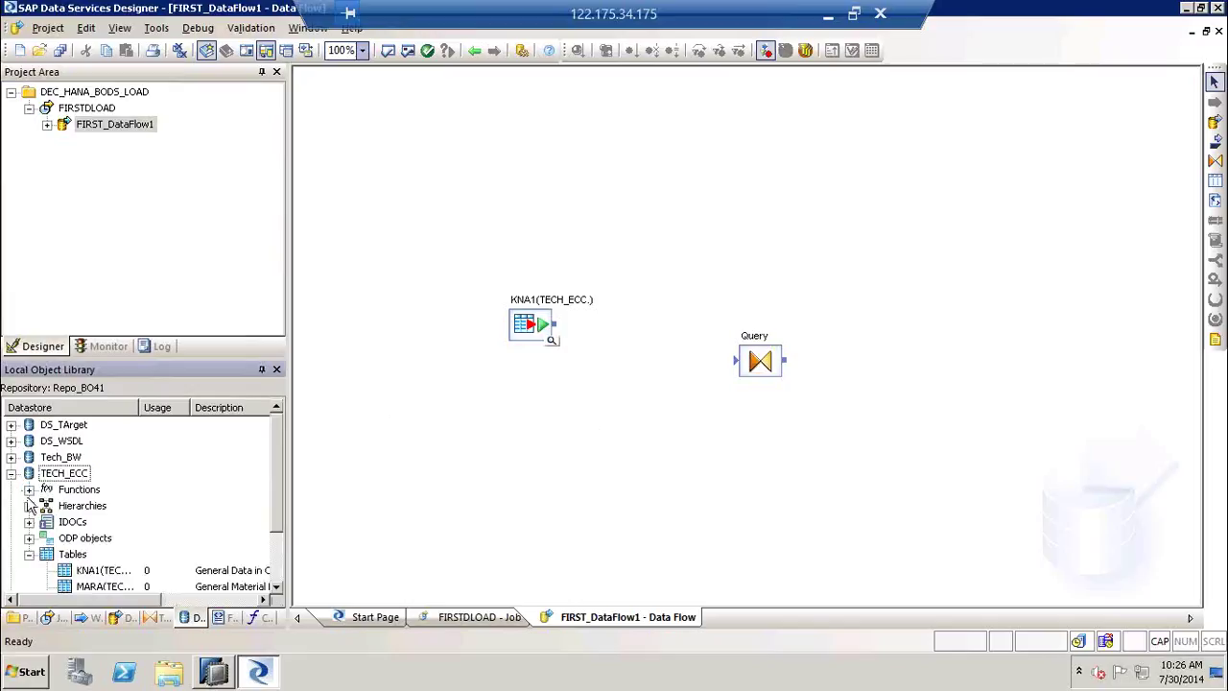
left_click(61, 555)
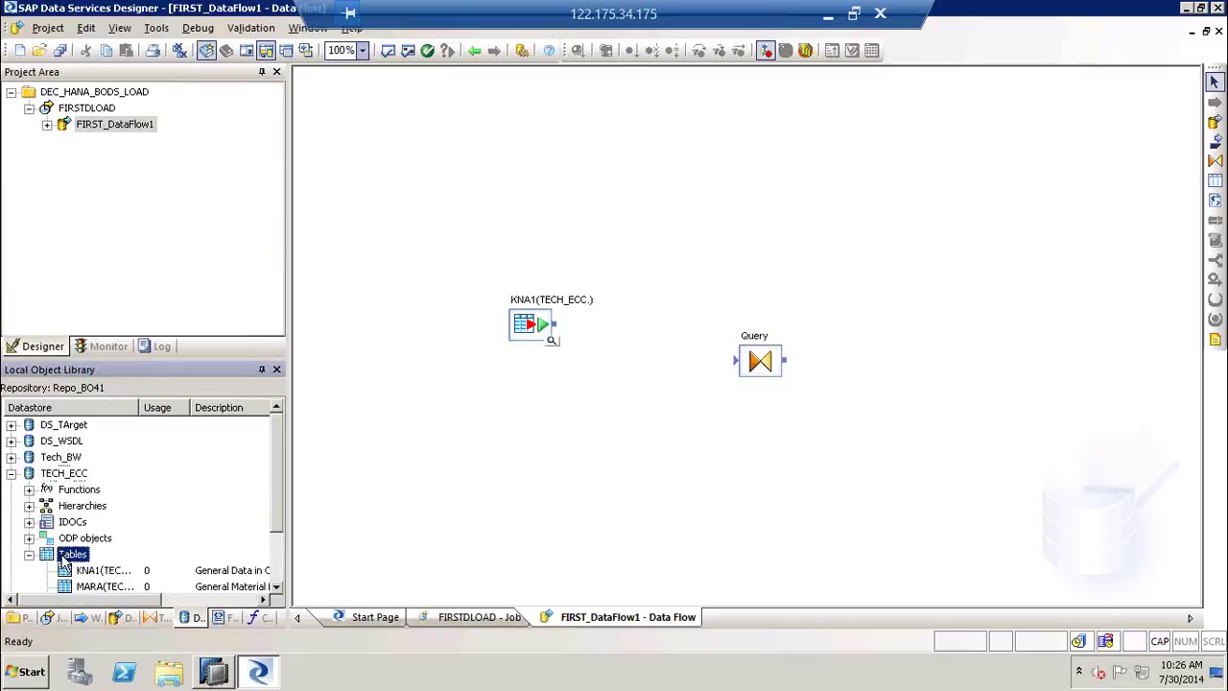
left_click_drag(277, 529, 280, 575)
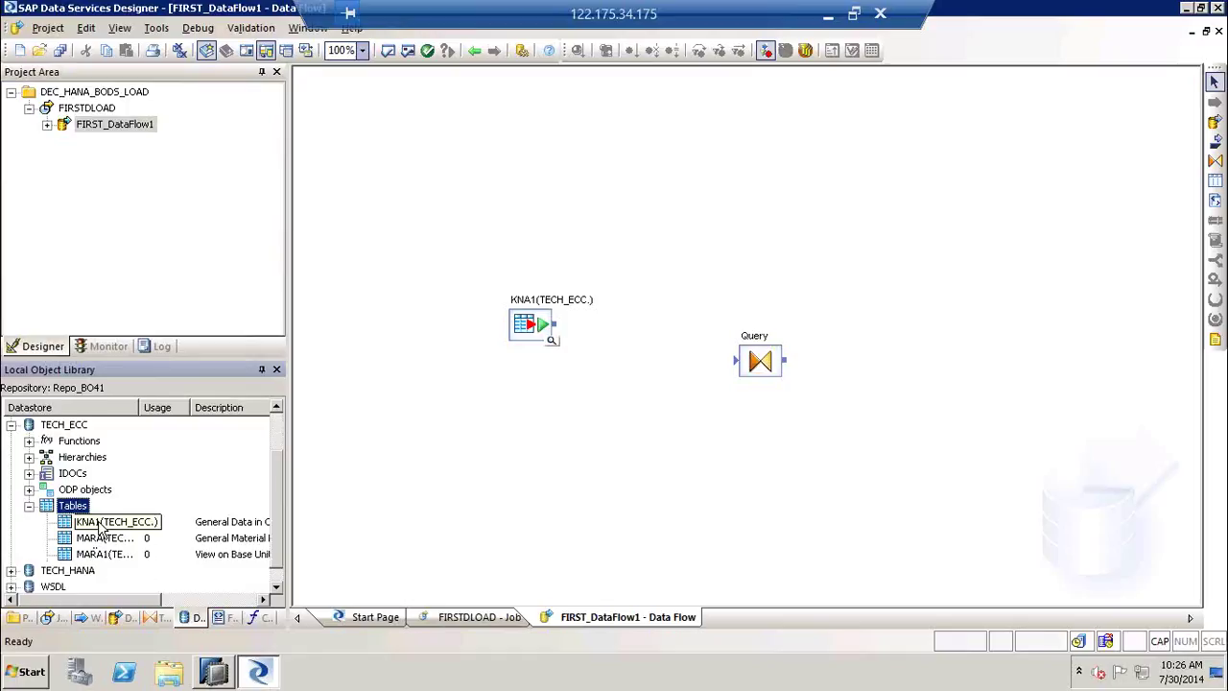
left_click(564, 330)
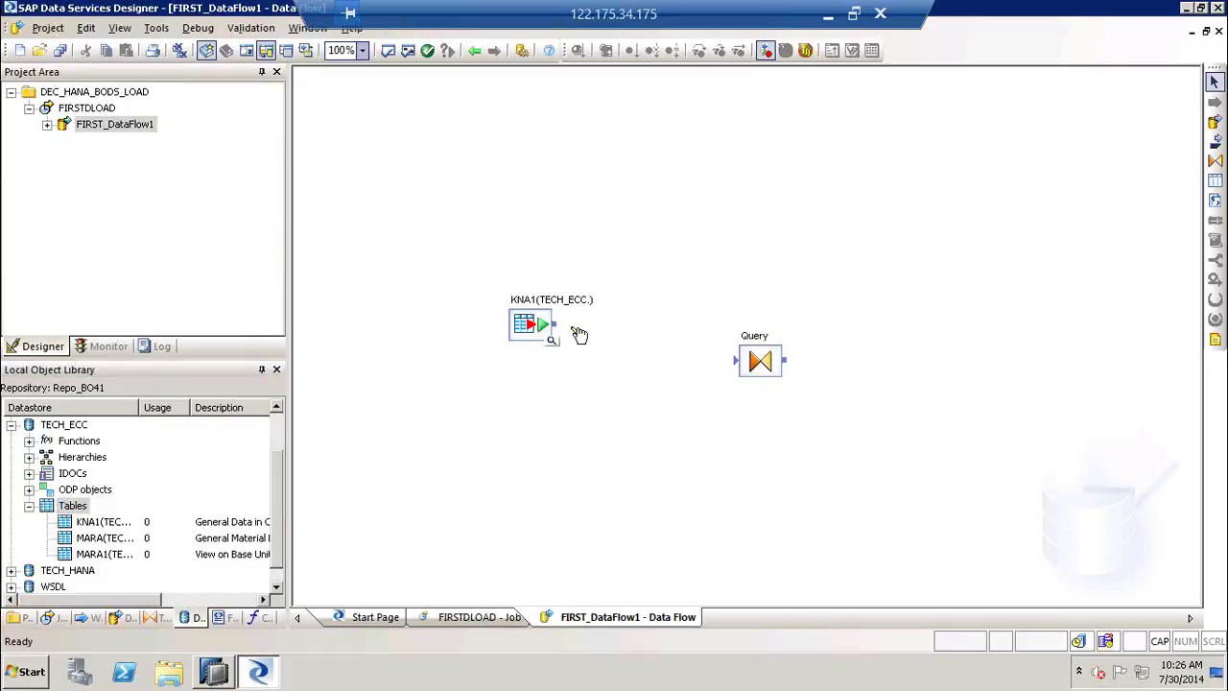
left_click_drag(579, 333, 742, 365)
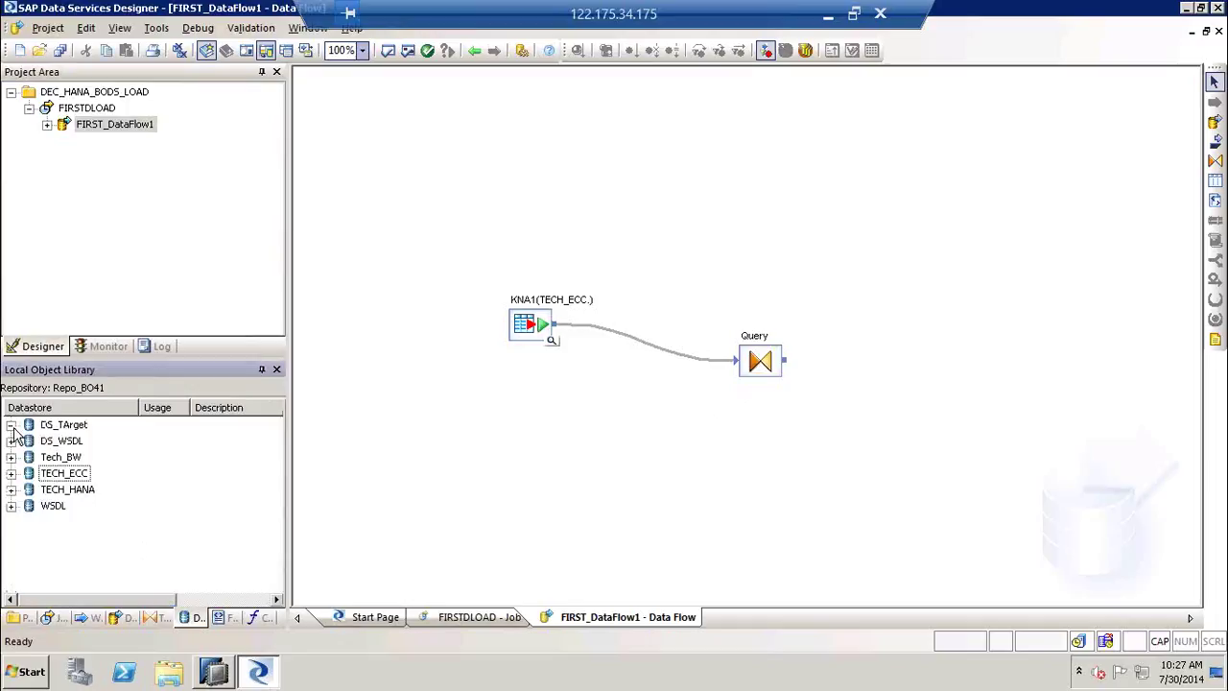
Step: Collapse TECH_ECC, expand TECH_HANA, and start a new datastore from the library's New command
double_click(48, 425)
left_click(69, 490)
double_click(67, 491)
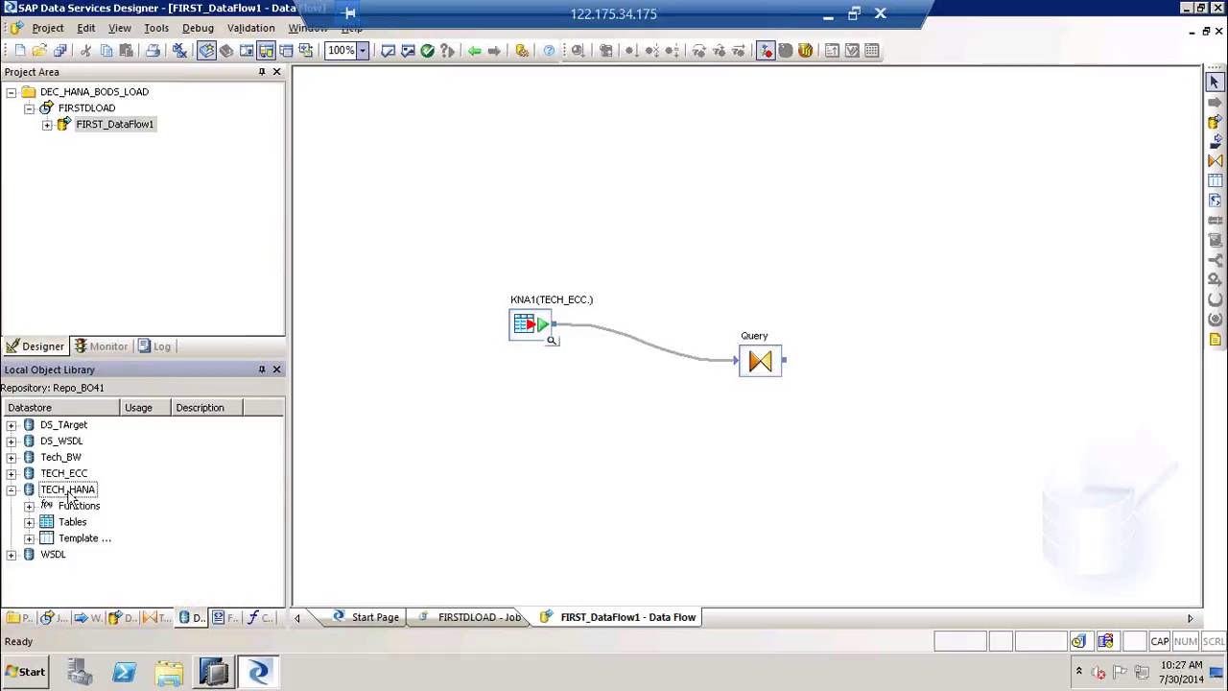
left_click(72, 492)
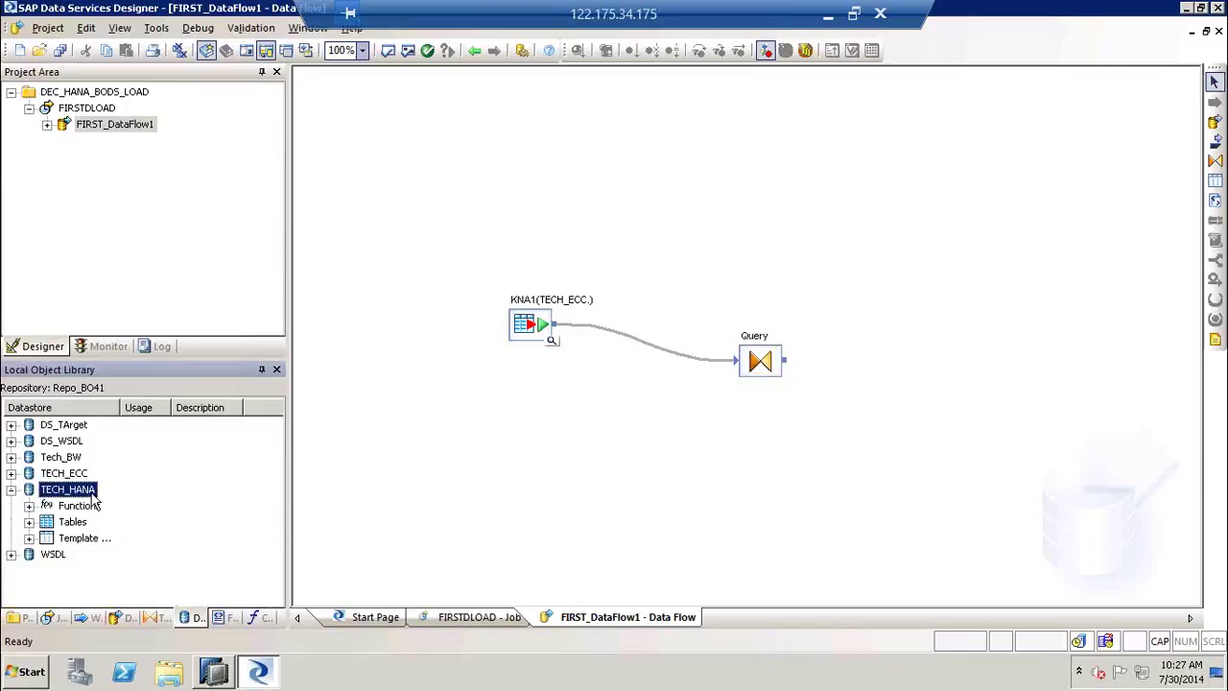
right_click(156, 497)
left_click(213, 228)
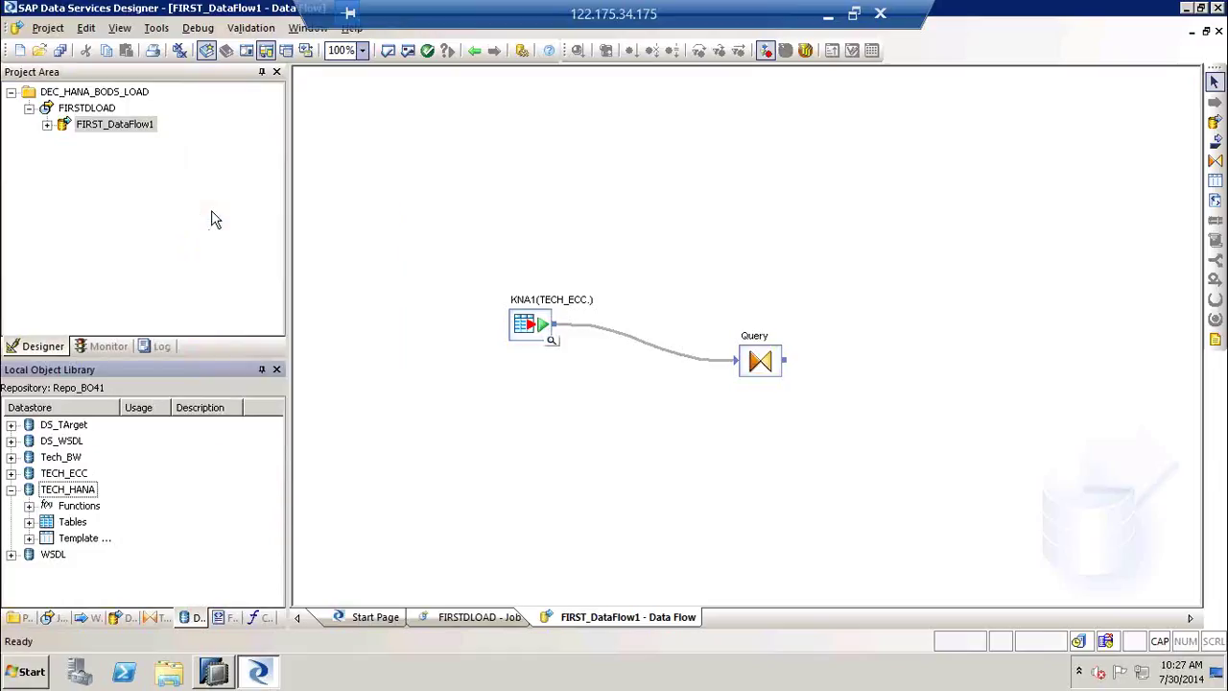
Step: Name the datastore New_Datastore1234 with database type SAP HANA, version HANA 1.x
left_click(638, 195)
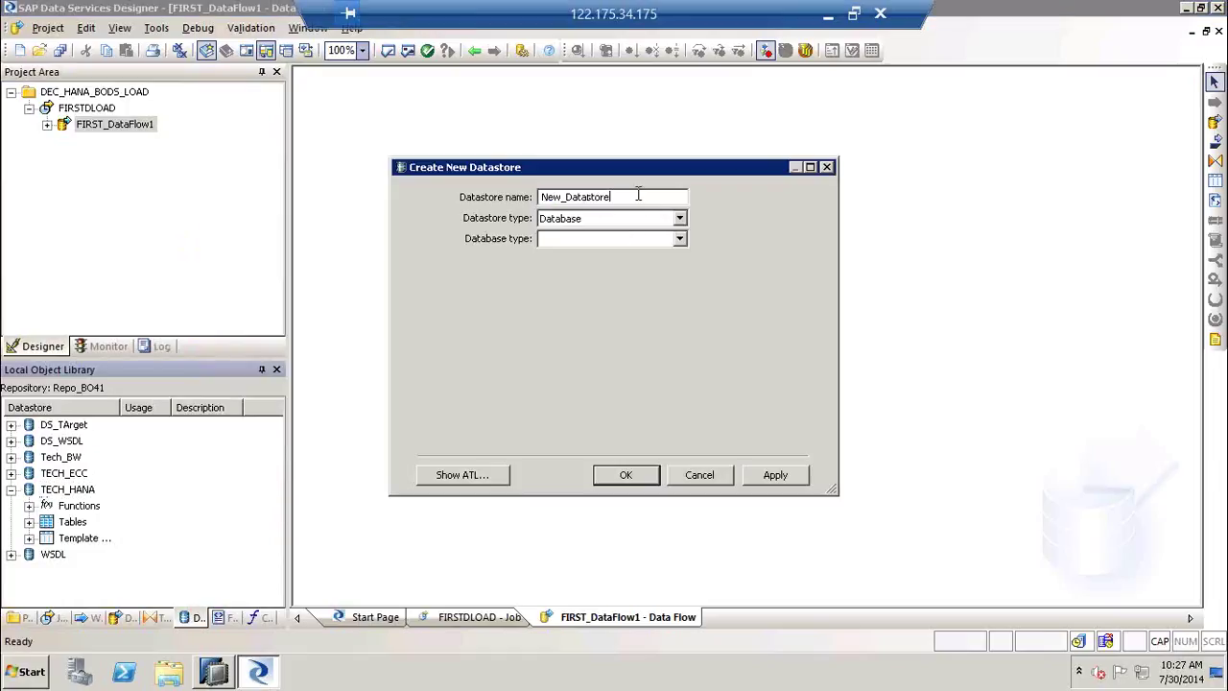
type("1234")
left_click(679, 239)
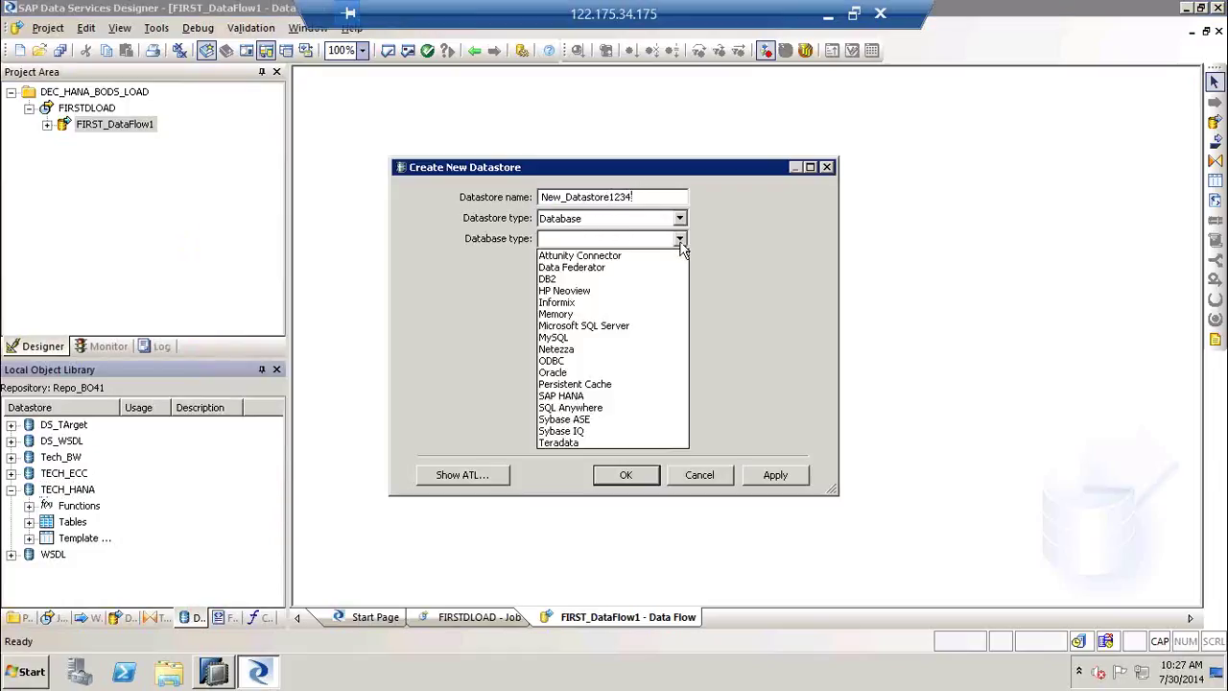
left_click(566, 396)
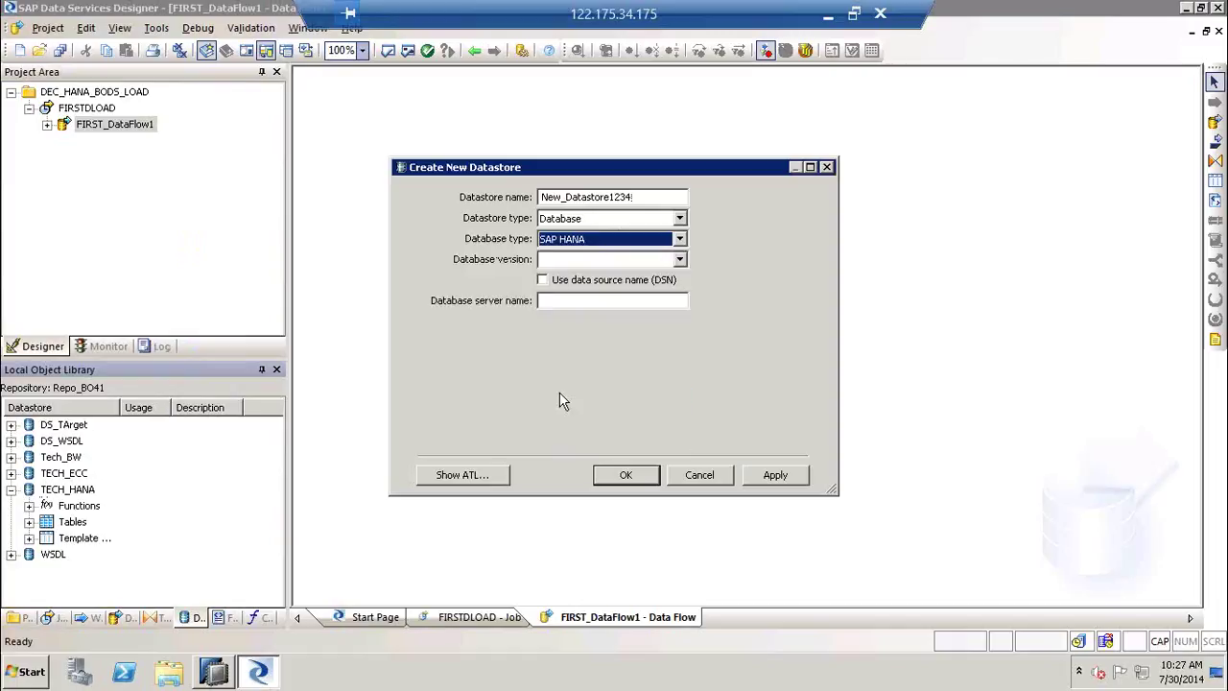
left_click(680, 261)
left_click(613, 277)
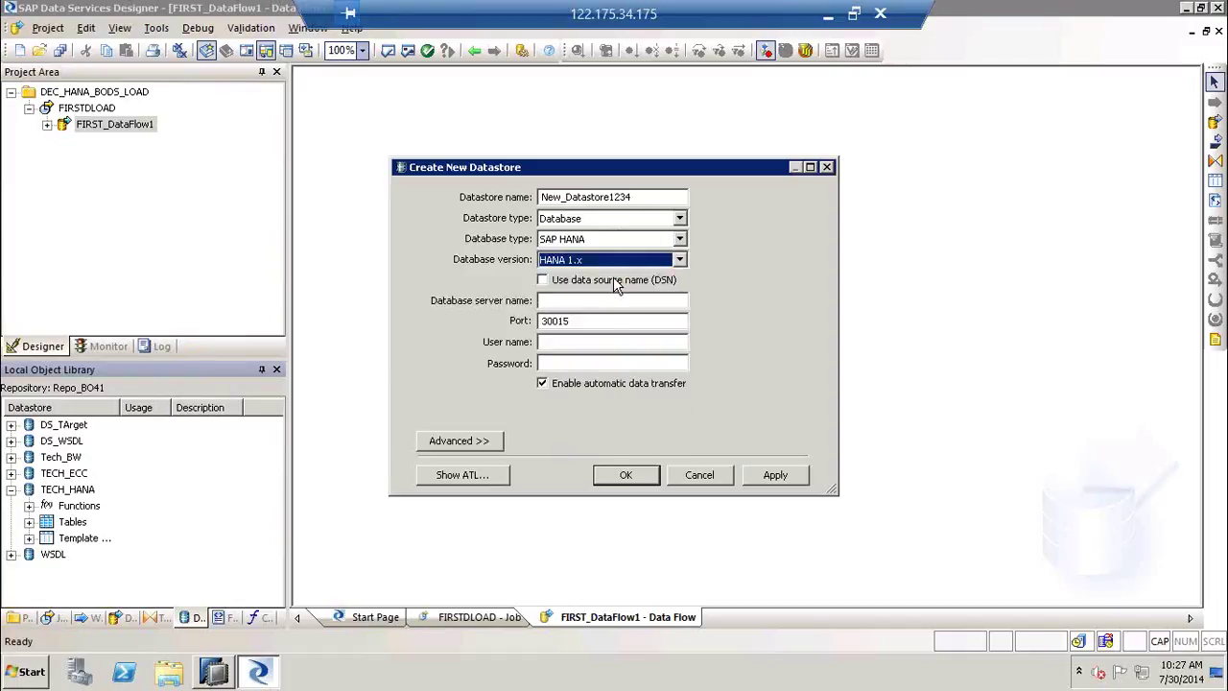
Step: Enter database server IDS and the HANA user name
left_click(589, 302)
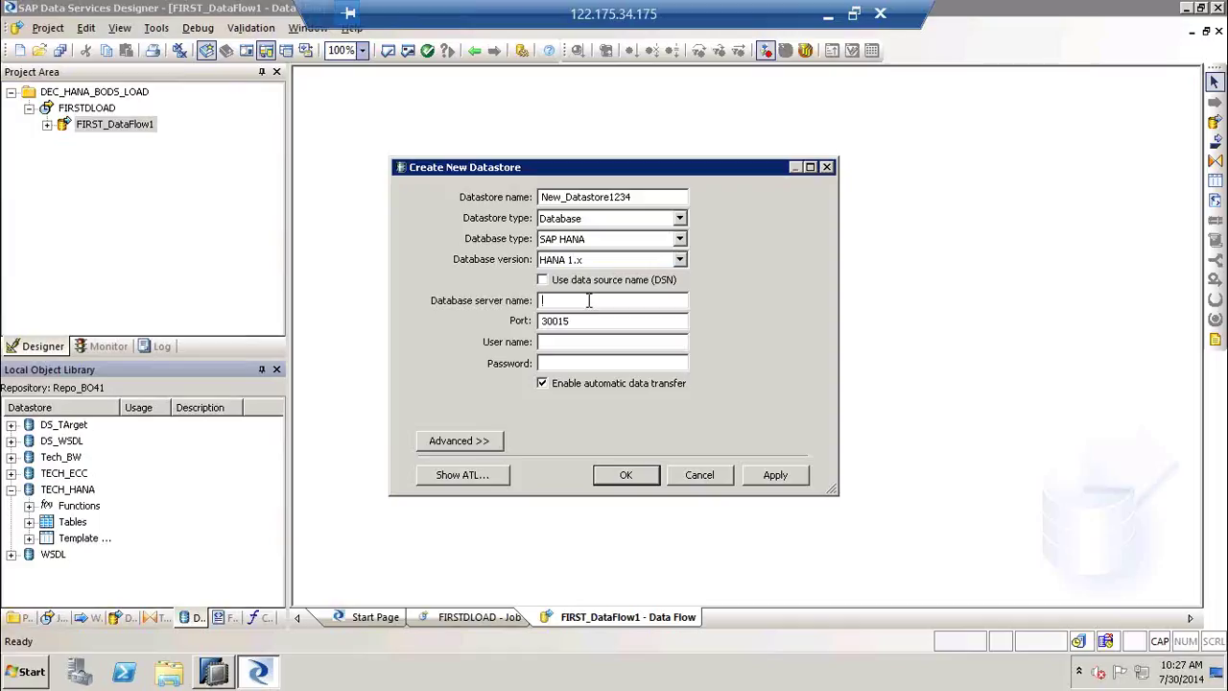
type("IDS")
left_click(558, 342)
type("SY")
key("BackSpace")
key("BackSpace")
type("USERHANA")
Step: Cancel the new datastore and drag a TECH_HANA template table to the right of the Query
left_click(701, 476)
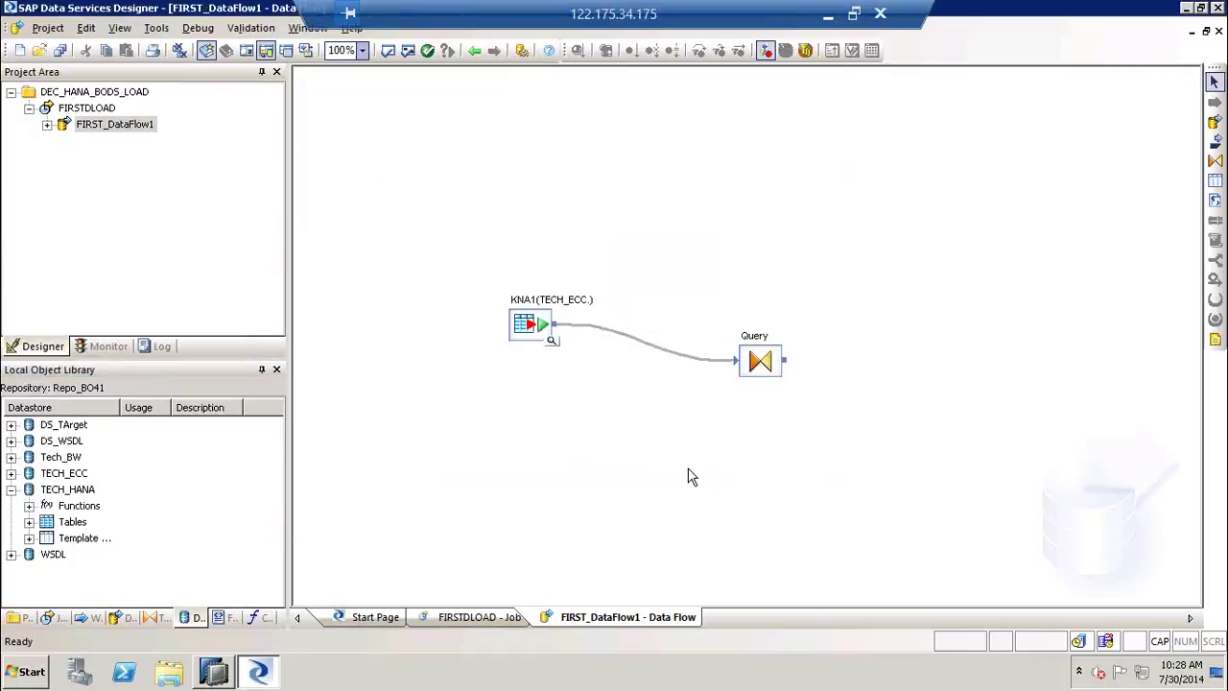
left_click(79, 493)
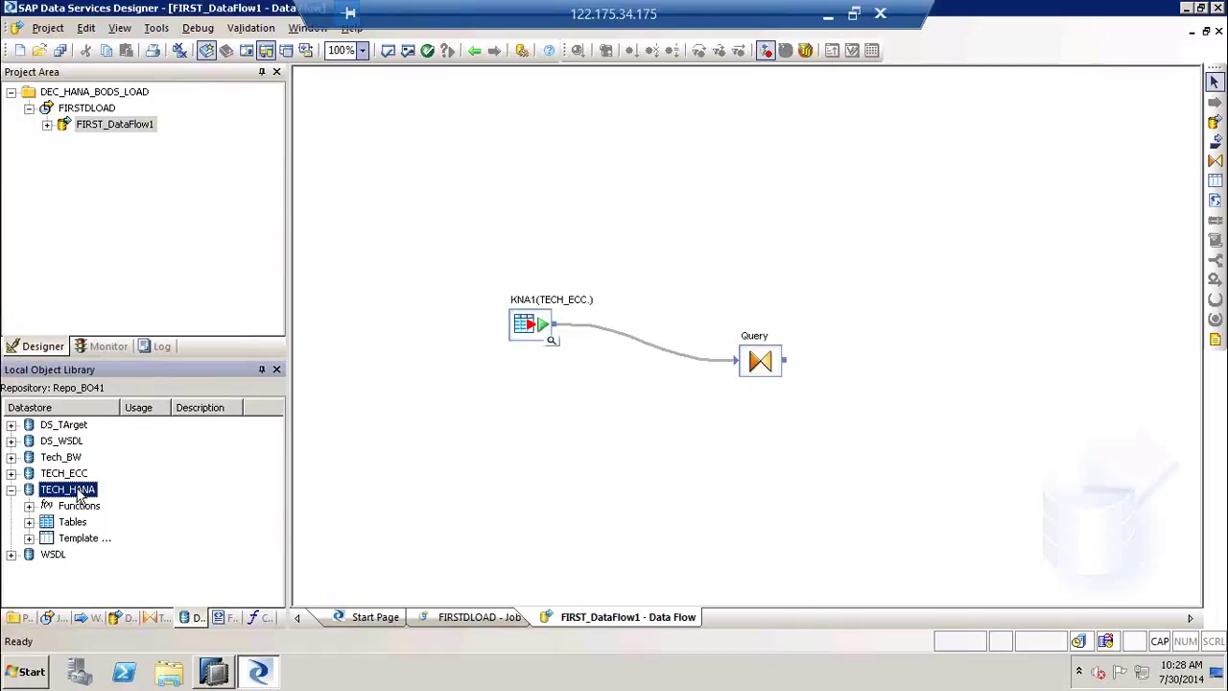
left_click(77, 540)
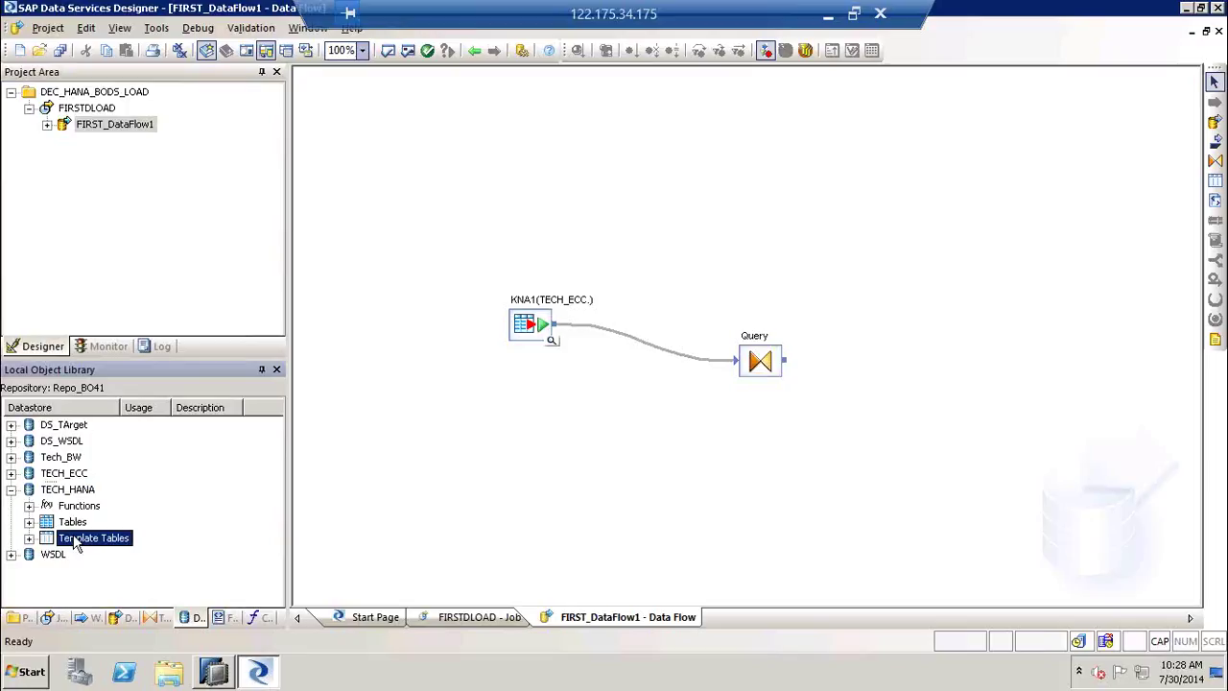
left_click_drag(77, 542, 892, 369)
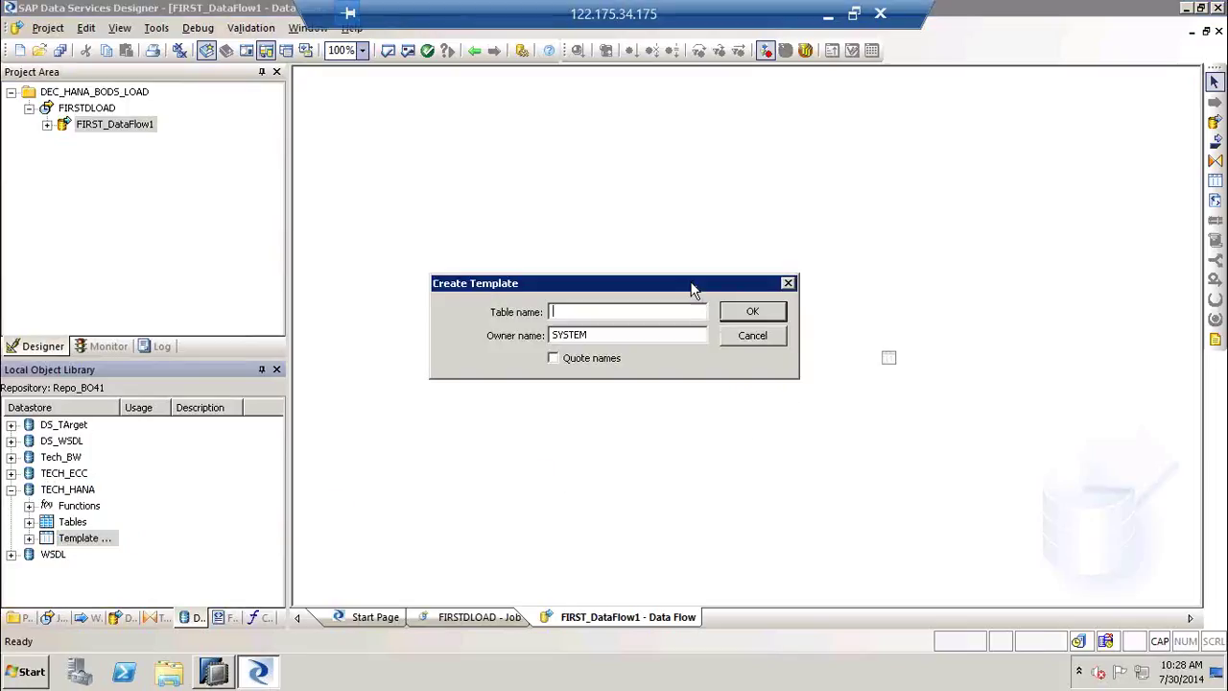
Step: Move the Create Template dialog up and to the right, clear of KNA1 and the Query
left_click_drag(692, 289, 732, 203)
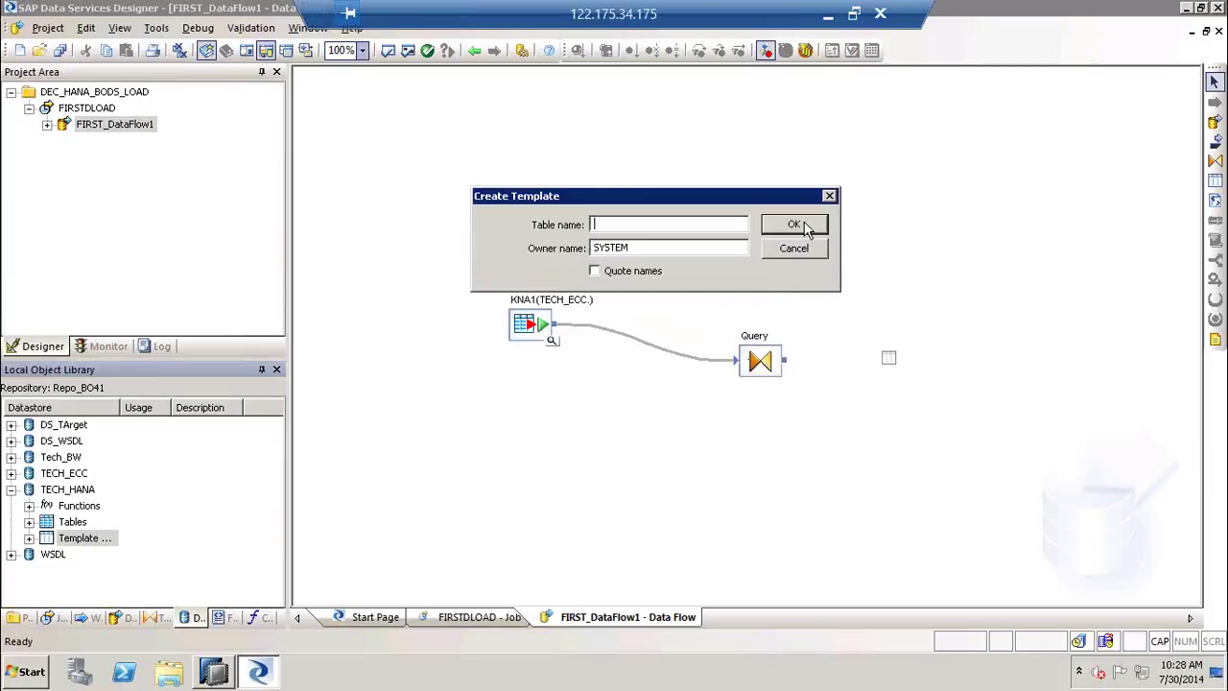
left_click_drag(744, 187, 749, 128)
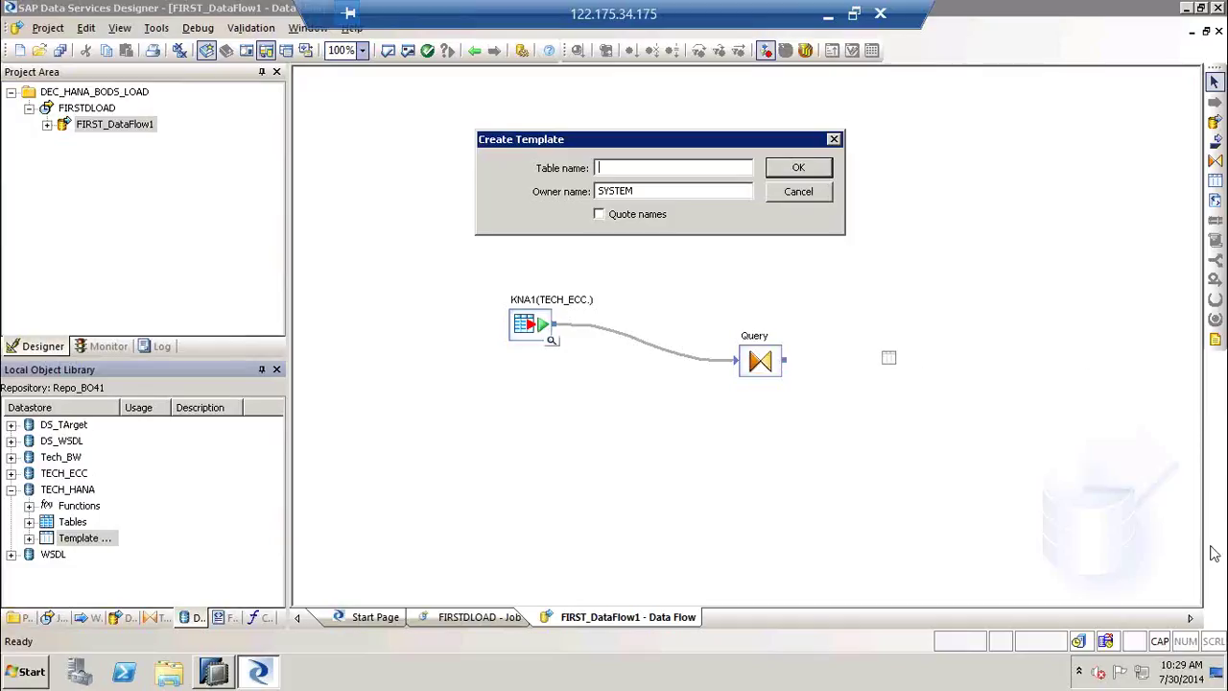
left_click(1098, 401)
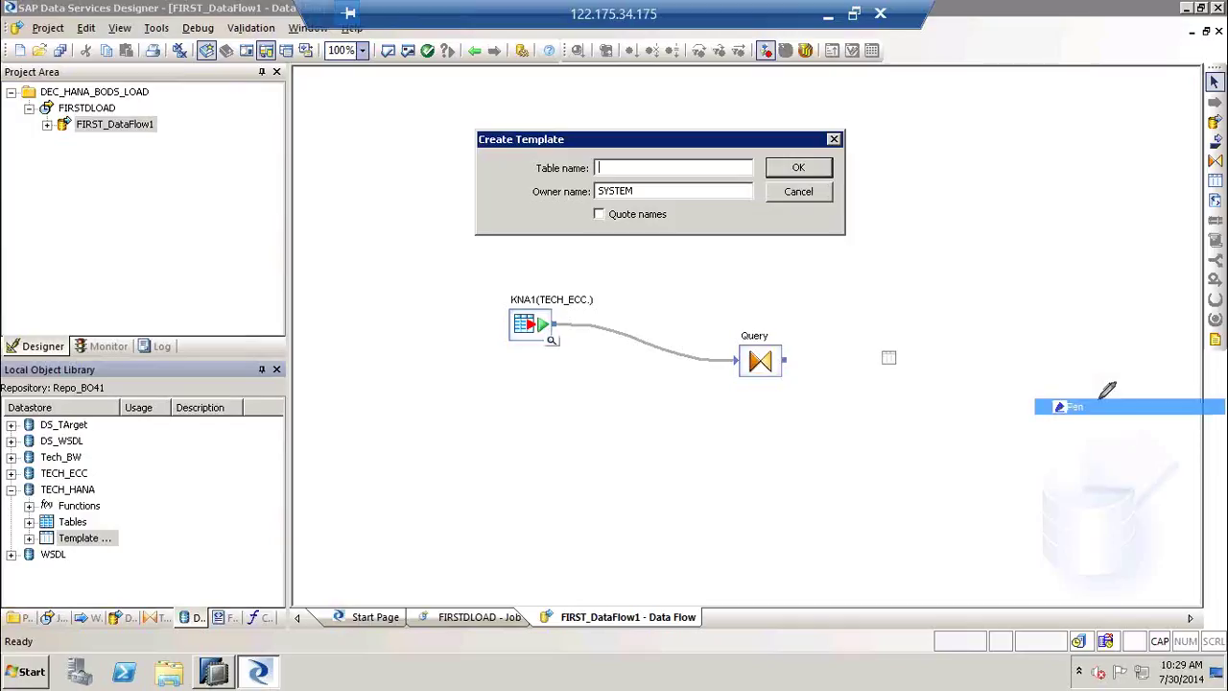
left_click_drag(343, 449, 370, 567)
left_click_drag(332, 460, 446, 553)
mouse_move(422, 473)
left_mouse_down()
mouse_move(441, 523)
mouse_move(486, 517)
left_mouse_up()
mouse_move(439, 520)
left_mouse_down()
mouse_move(486, 499)
mouse_move(463, 463)
mouse_move(513, 515)
left_mouse_up()
mouse_move(478, 452)
left_mouse_down()
mouse_move(536, 426)
mouse_move(518, 468)
left_mouse_up()
mouse_move(551, 414)
left_mouse_down()
mouse_move(590, 462)
mouse_move(606, 455)
left_mouse_up()
left_click_drag(600, 395, 624, 458)
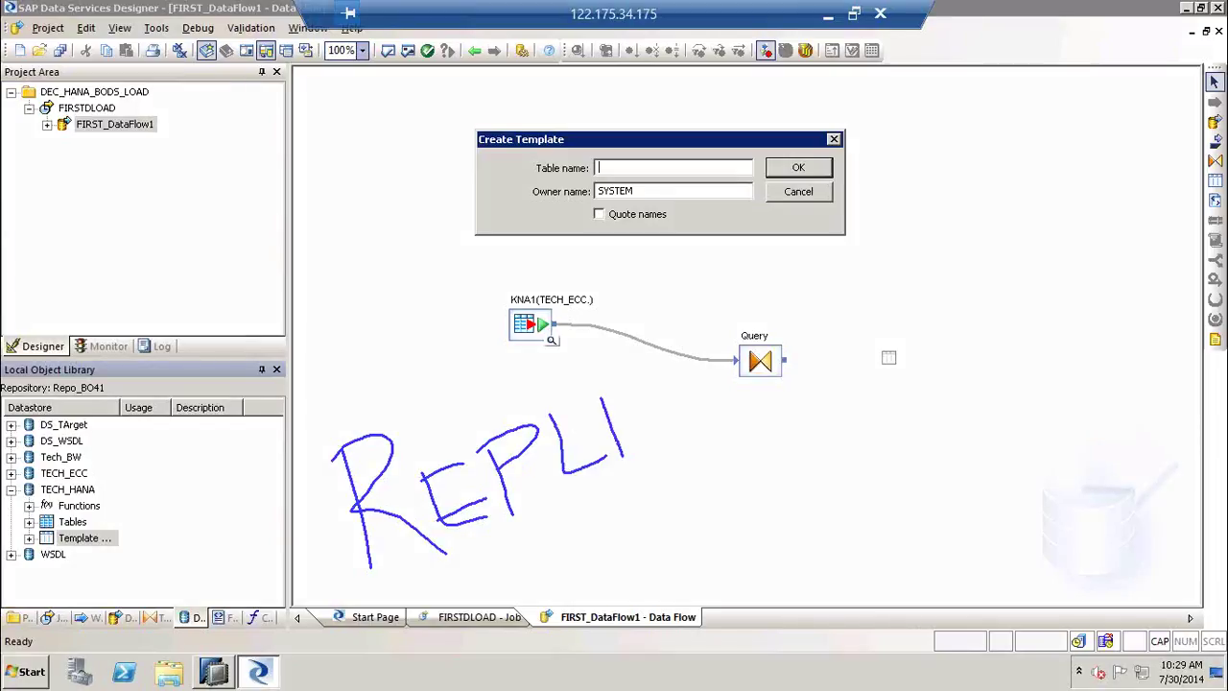
left_click_drag(667, 372, 691, 441)
left_click_drag(717, 364, 713, 430)
mouse_move(712, 361)
left_mouse_down()
mouse_move(770, 393)
mouse_move(779, 373)
left_mouse_up()
left_click_drag(794, 334, 814, 399)
left_click_drag(770, 342, 838, 322)
mouse_move(839, 326)
left_mouse_down()
mouse_move(837, 372)
mouse_move(897, 357)
left_mouse_up()
mouse_move(835, 353)
left_mouse_down()
mouse_move(874, 331)
mouse_move(861, 299)
left_mouse_up()
mouse_move(465, 564)
left_mouse_down()
mouse_move(919, 401)
mouse_move(735, 485)
mouse_move(939, 422)
left_mouse_up()
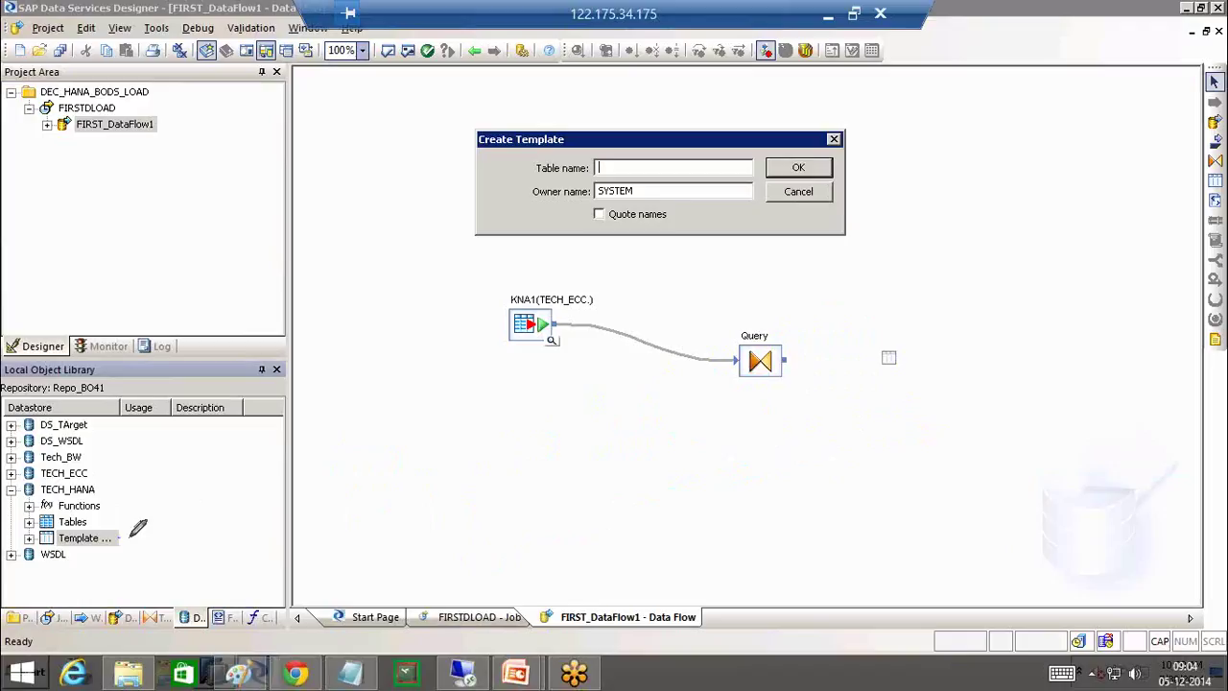
mouse_move(119, 538)
left_mouse_down()
mouse_move(547, 491)
mouse_move(892, 347)
mouse_move(877, 359)
mouse_move(894, 382)
mouse_move(968, 211)
mouse_move(912, 171)
mouse_move(871, 173)
mouse_move(888, 187)
left_mouse_up()
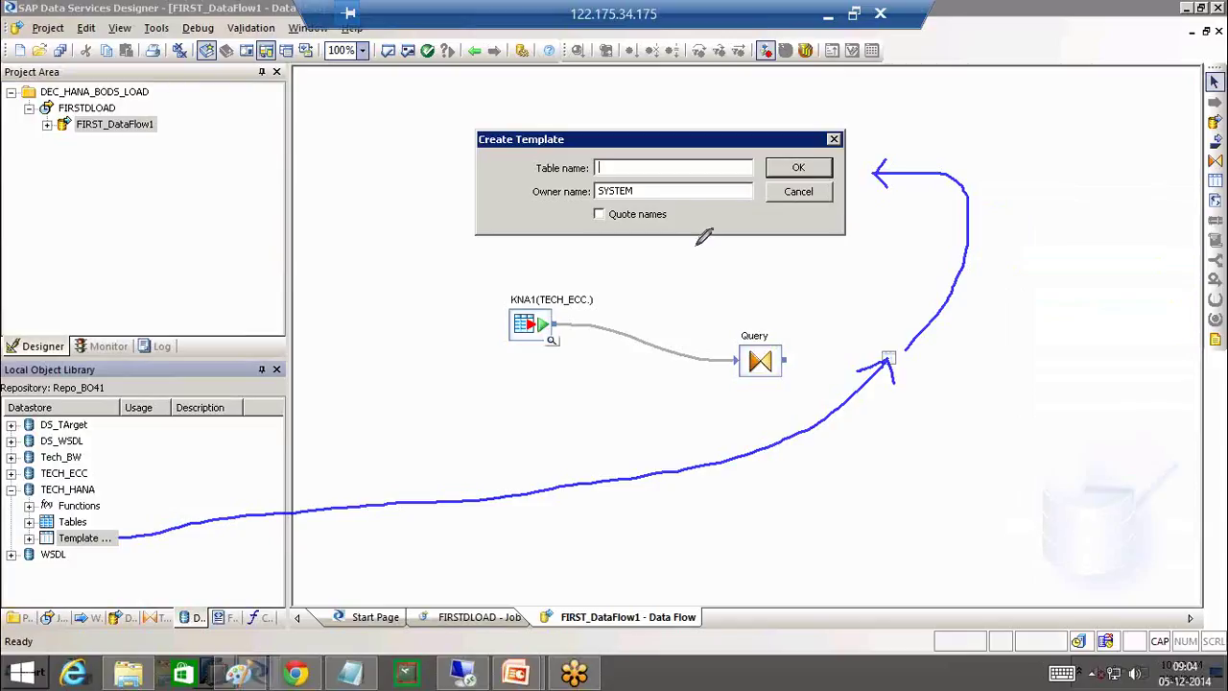
Step: Enter the template table name in uppercase in the Create Template dialog
left_click(647, 170)
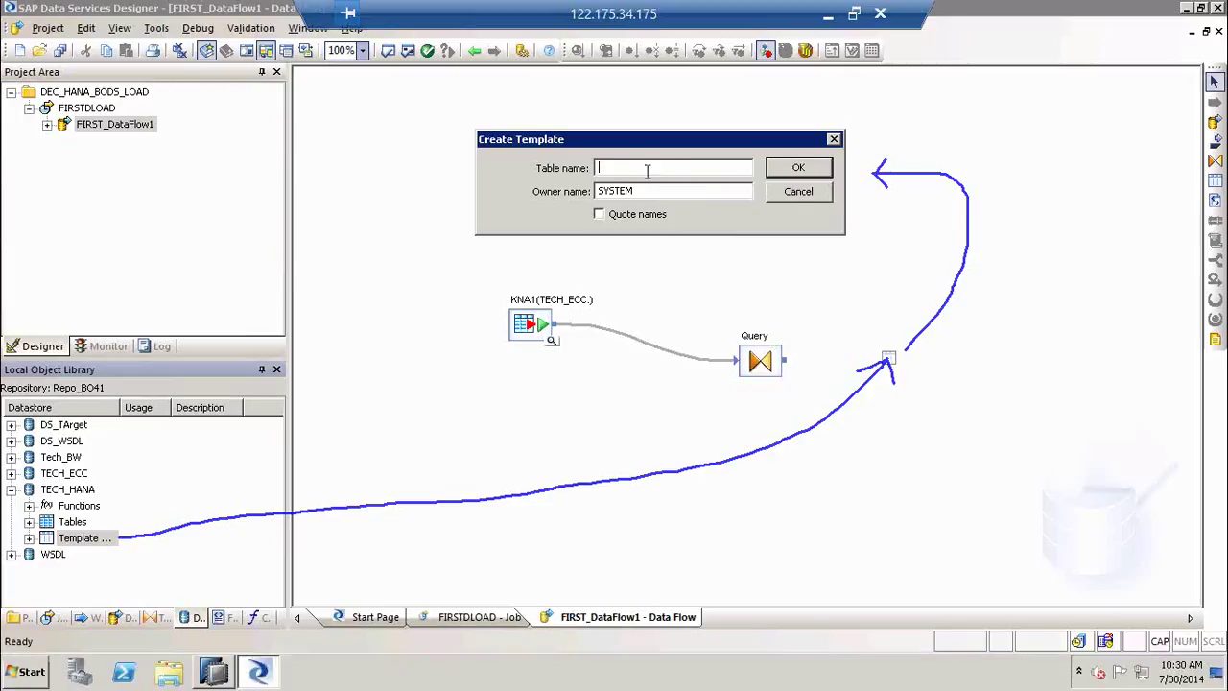
type("kna3")
key("BackSpace")
key("BackSpace")
key("BackSpace")
key("BackSpace")
type("KNA1")
type("3")
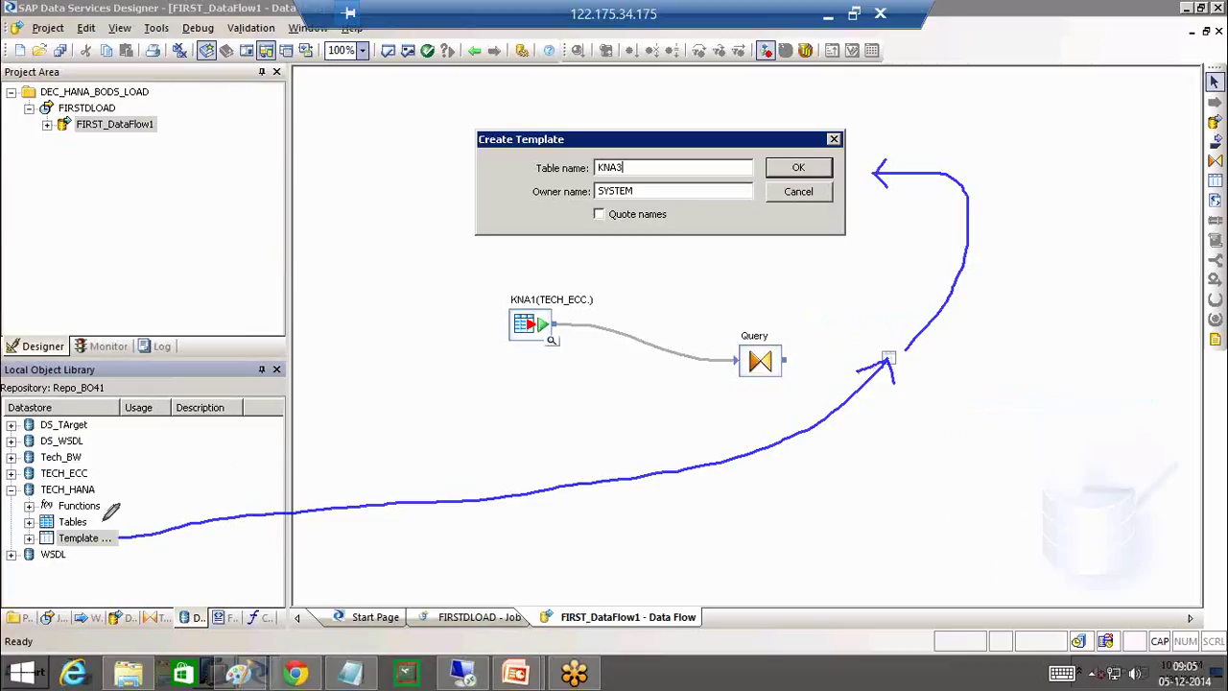
Step: Drag items around in the Local Object Library panel
left_click_drag(101, 516, 174, 485)
left_click_drag(109, 527, 136, 526)
left_click_drag(209, 589, 119, 550)
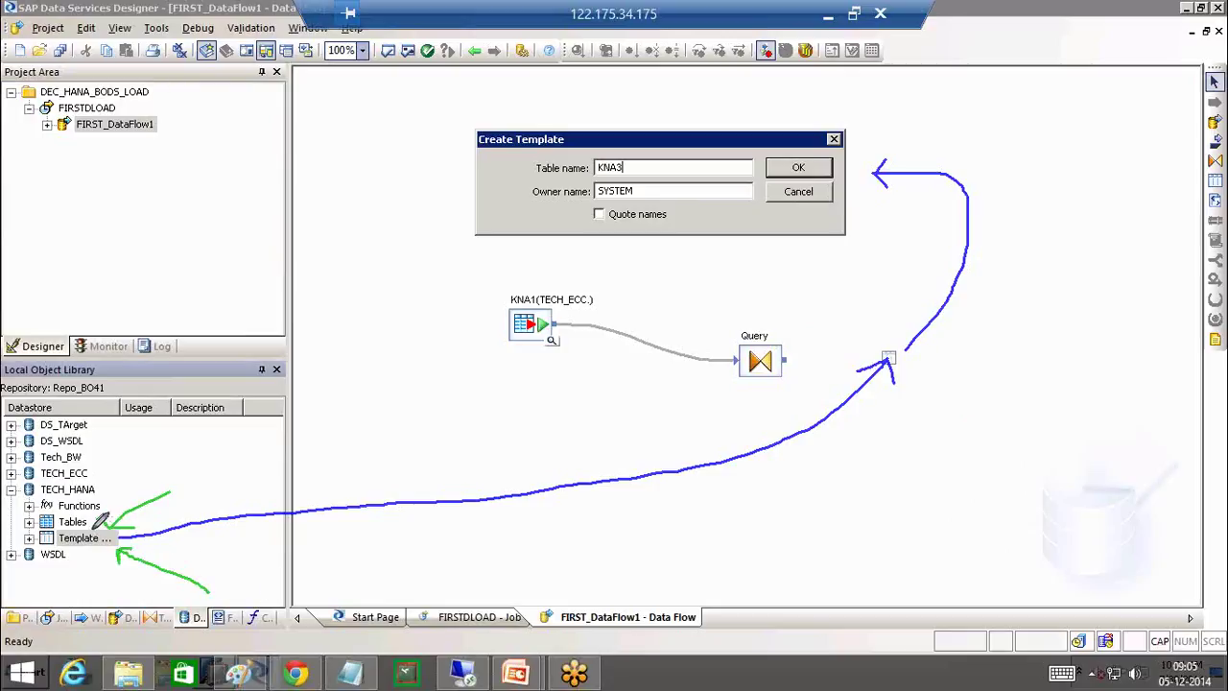
mouse_move(98, 512)
left_mouse_down()
mouse_move(38, 511)
mouse_move(21, 529)
mouse_move(98, 514)
left_mouse_up()
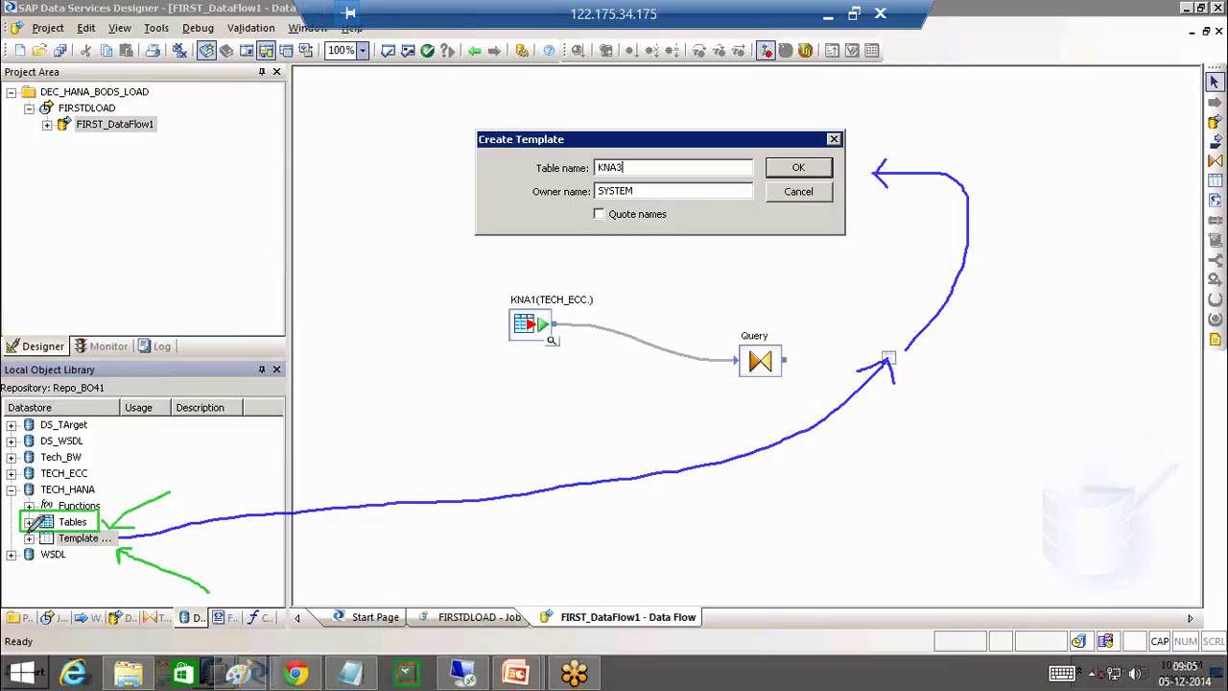
mouse_move(29, 537)
left_mouse_down()
mouse_move(39, 564)
mouse_move(124, 562)
mouse_move(127, 531)
mouse_move(88, 526)
left_mouse_up()
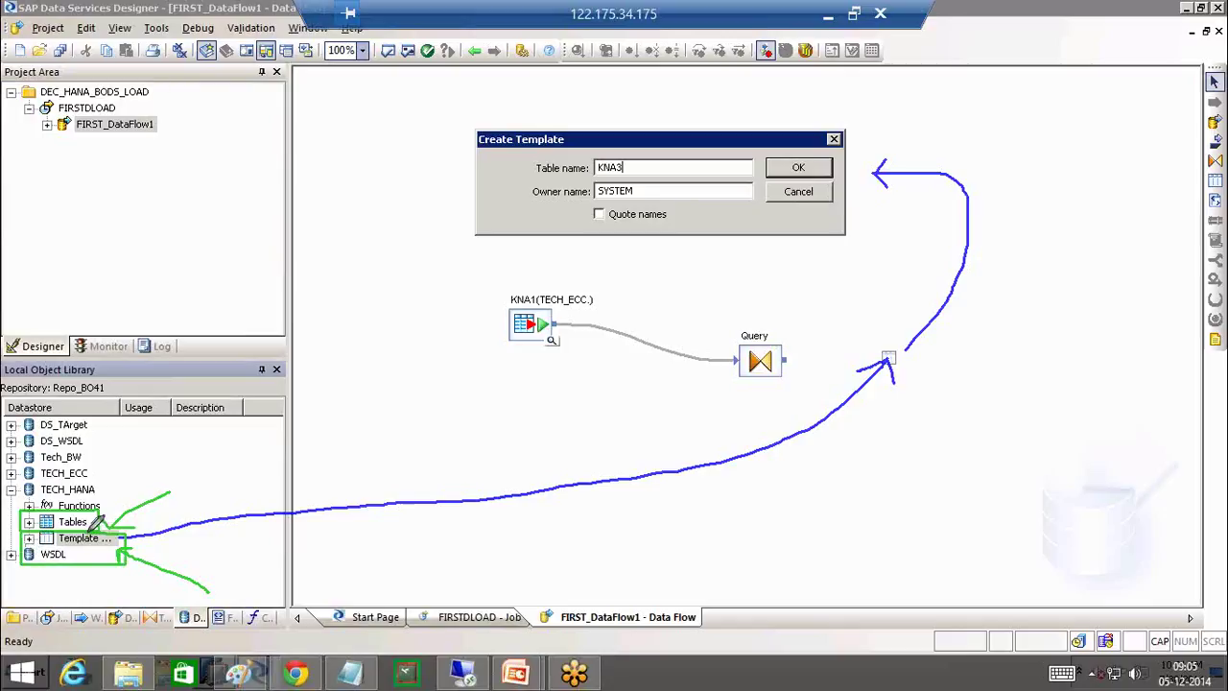
Step: Correct the table name to KNA3 and confirm the TECH_HANA template table
left_click(642, 168)
type("KNA3_dec")
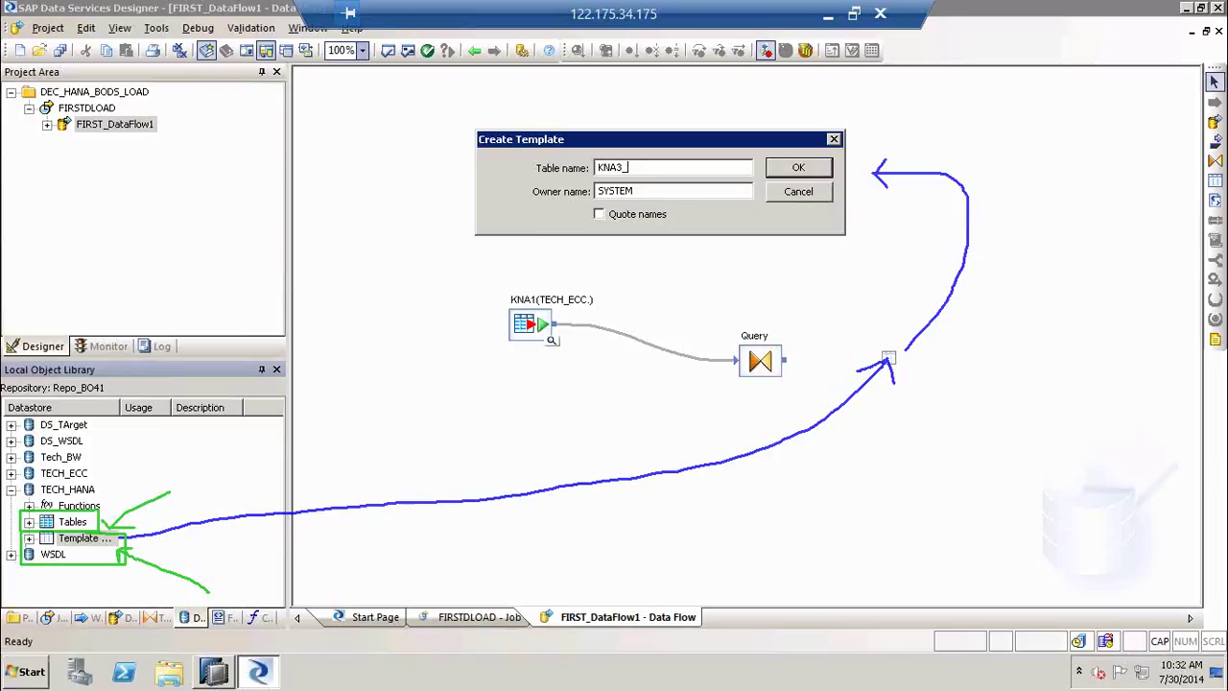
key("BackSpace")
key("BackSpace")
key("BackSpace")
key("BackSpace")
key("BackSpace")
type("3")
left_click(797, 171)
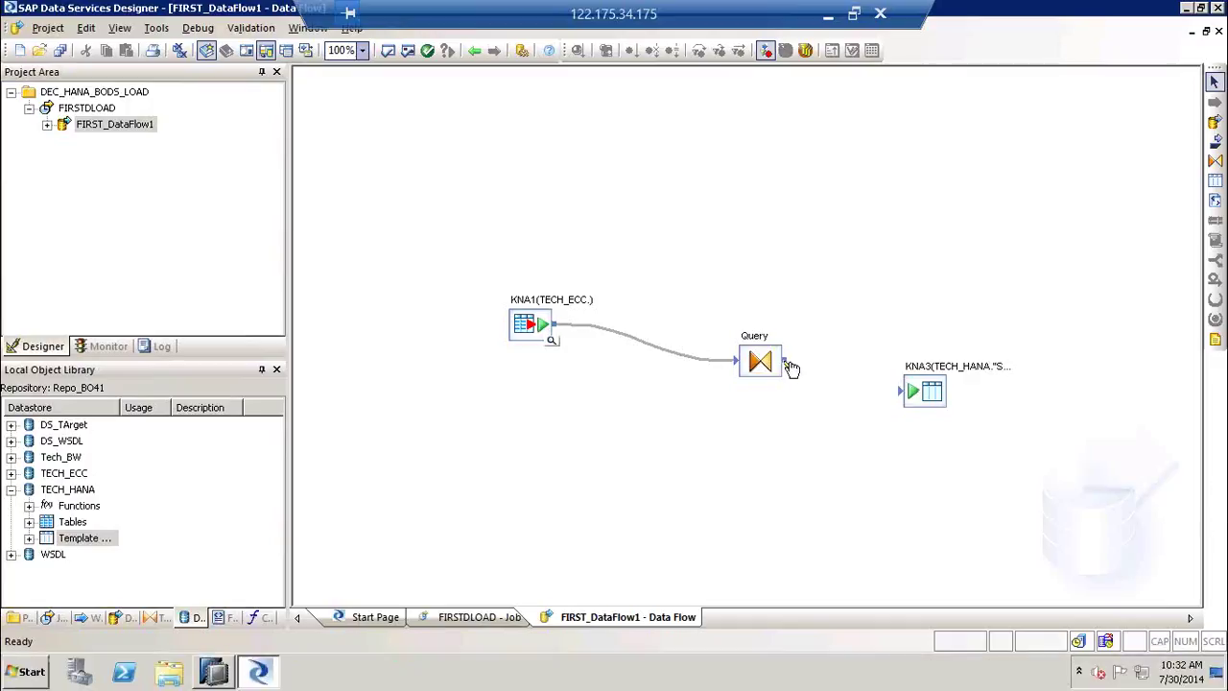
Step: Connect the Query output to the KNA3 target and open the Query Editor
left_click_drag(789, 369, 905, 393)
double_click(766, 367)
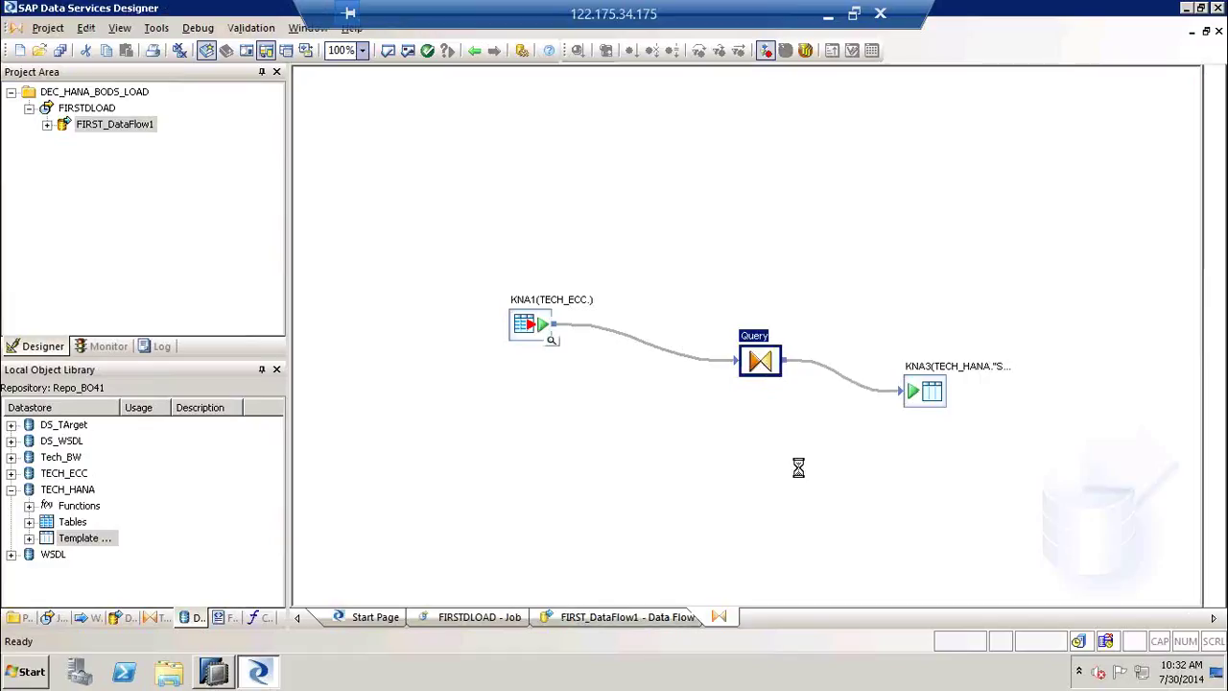
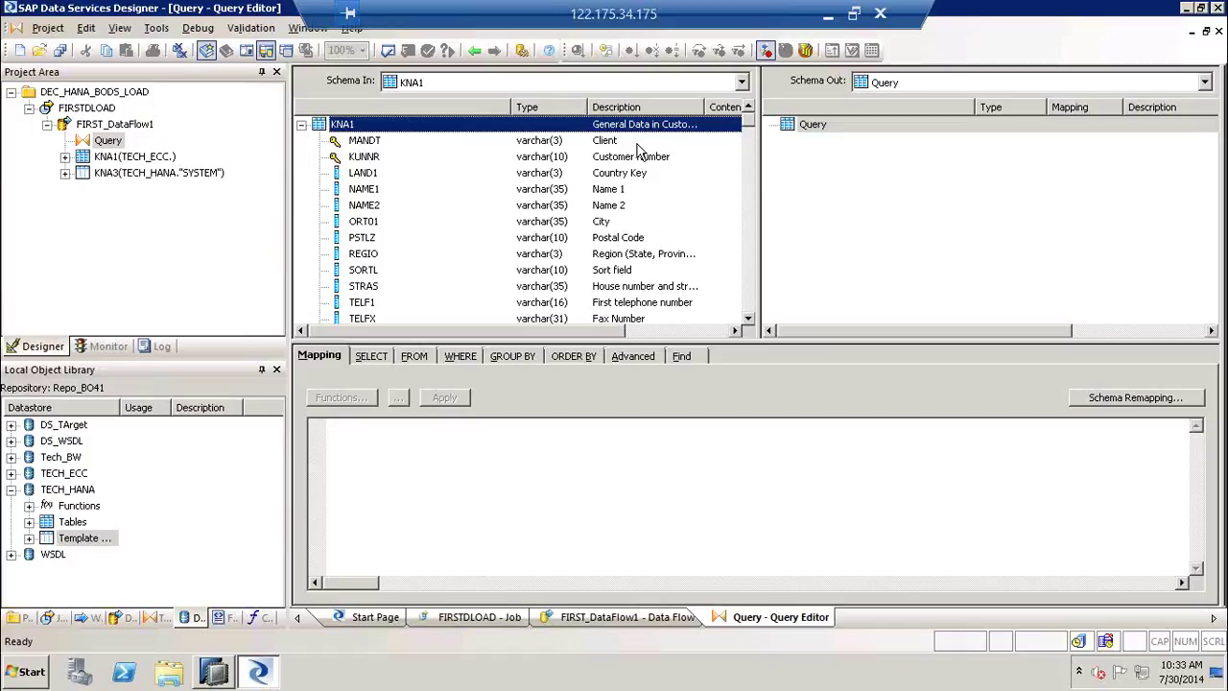
Step: Multi-select KNA1's KUNNR, LAND1, NAME1, ORT01, PSTLZ, REGIO and TELFX and map them to the Query output
key("Down")
key("Down")
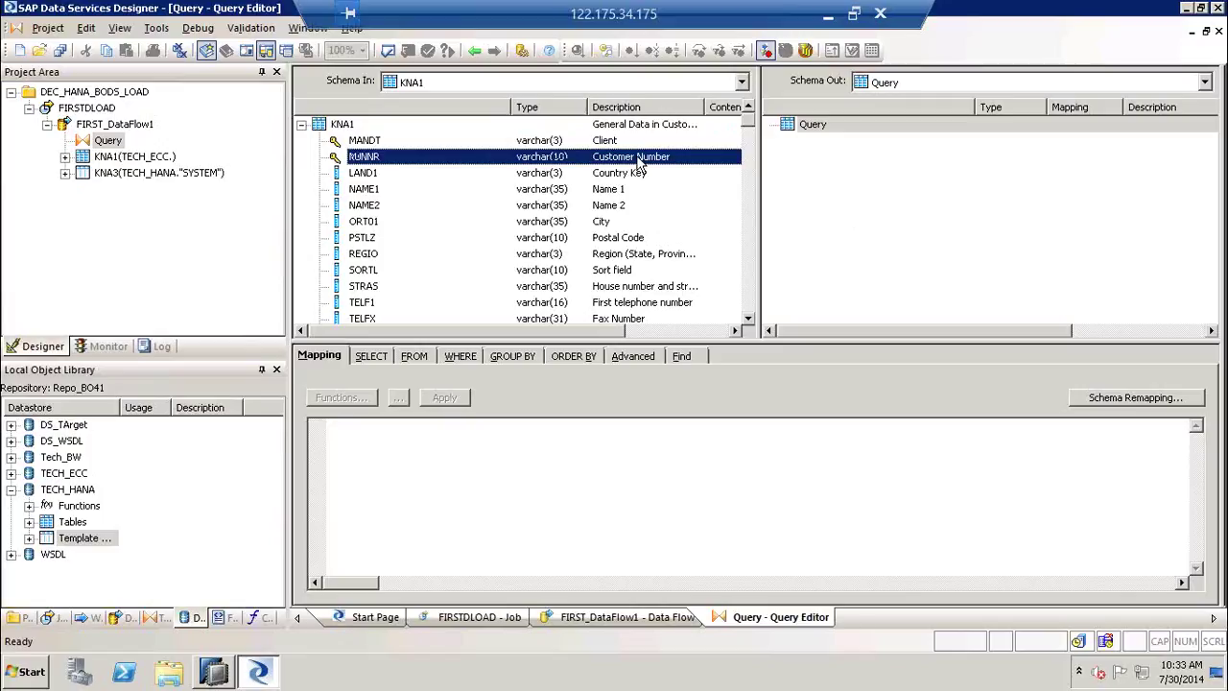
left_click(641, 173, "shift")
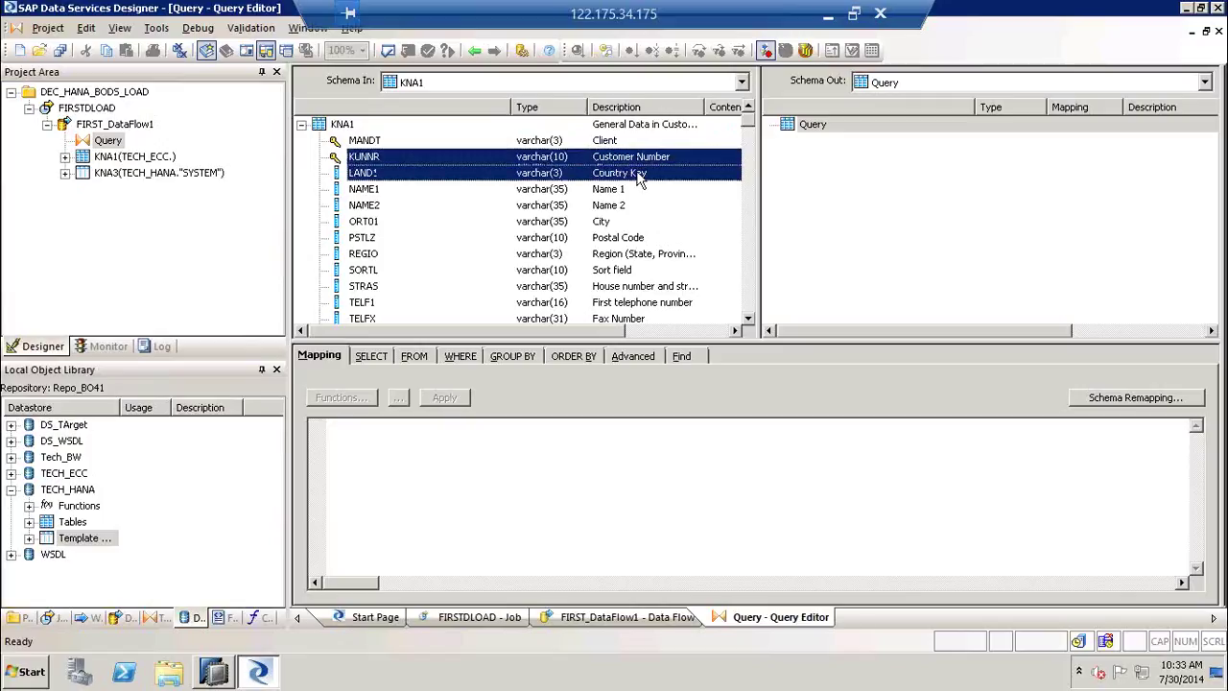
left_click(636, 189, "ctrl")
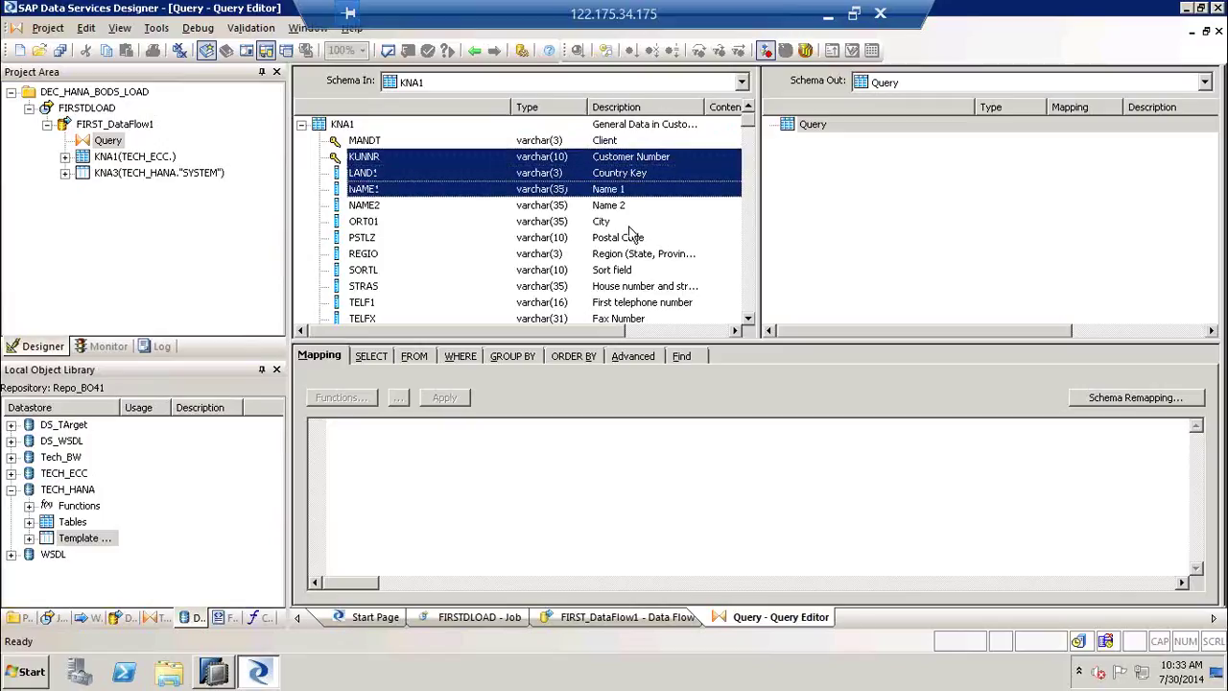
left_click(631, 222, "ctrl")
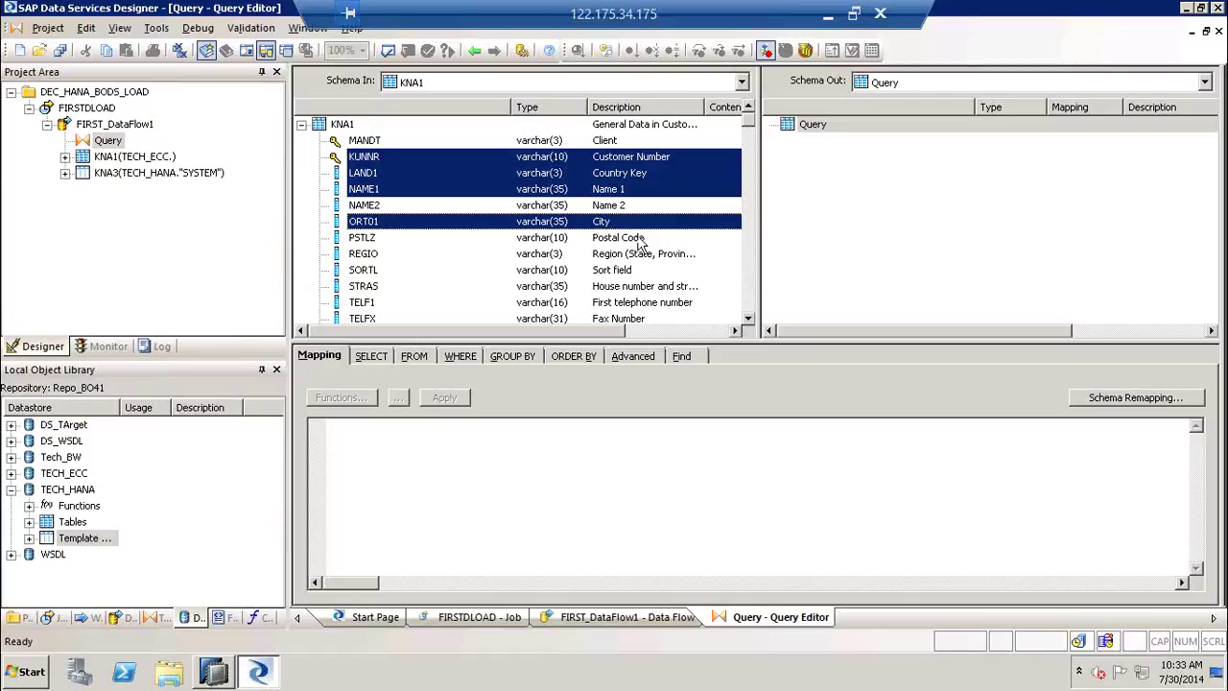
left_click(639, 239, "ctrl")
left_click(631, 256, "ctrl")
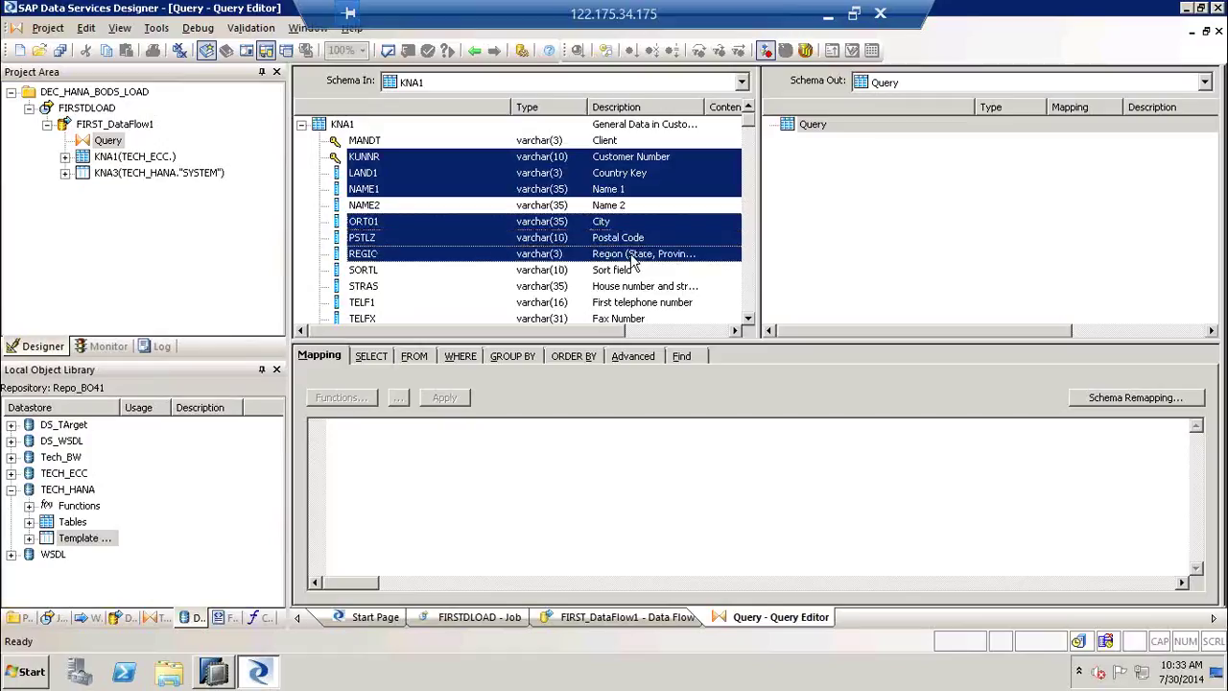
left_click(628, 320, "ctrl")
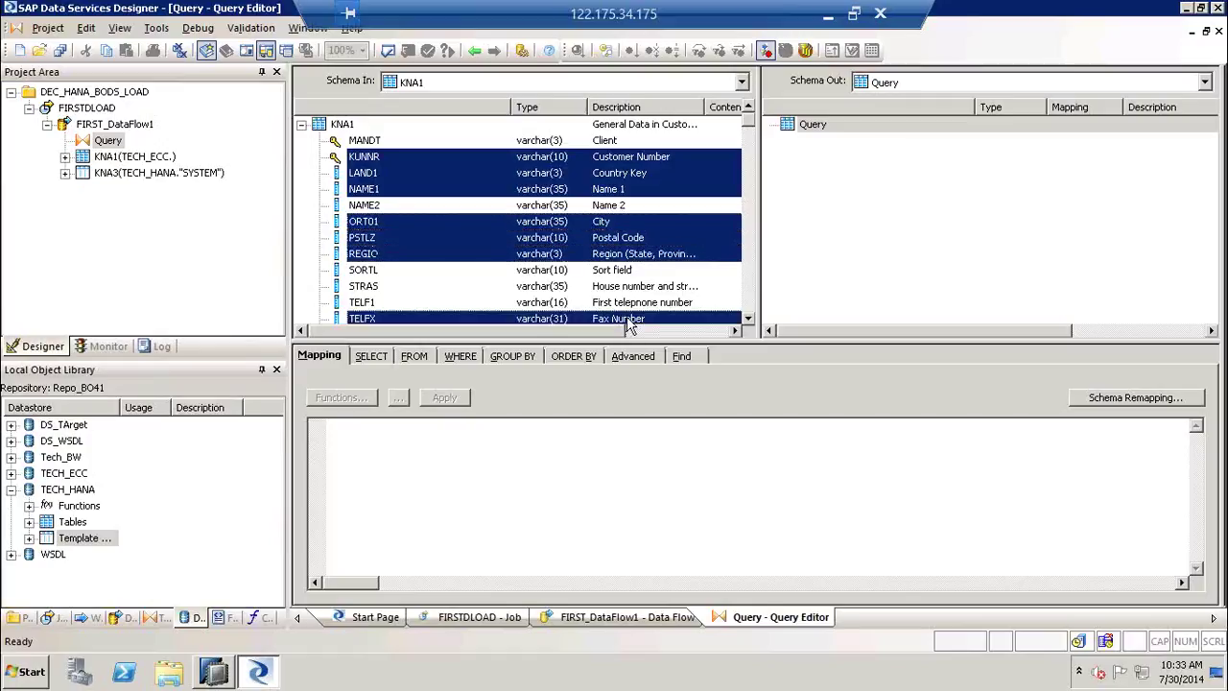
right_click(666, 239)
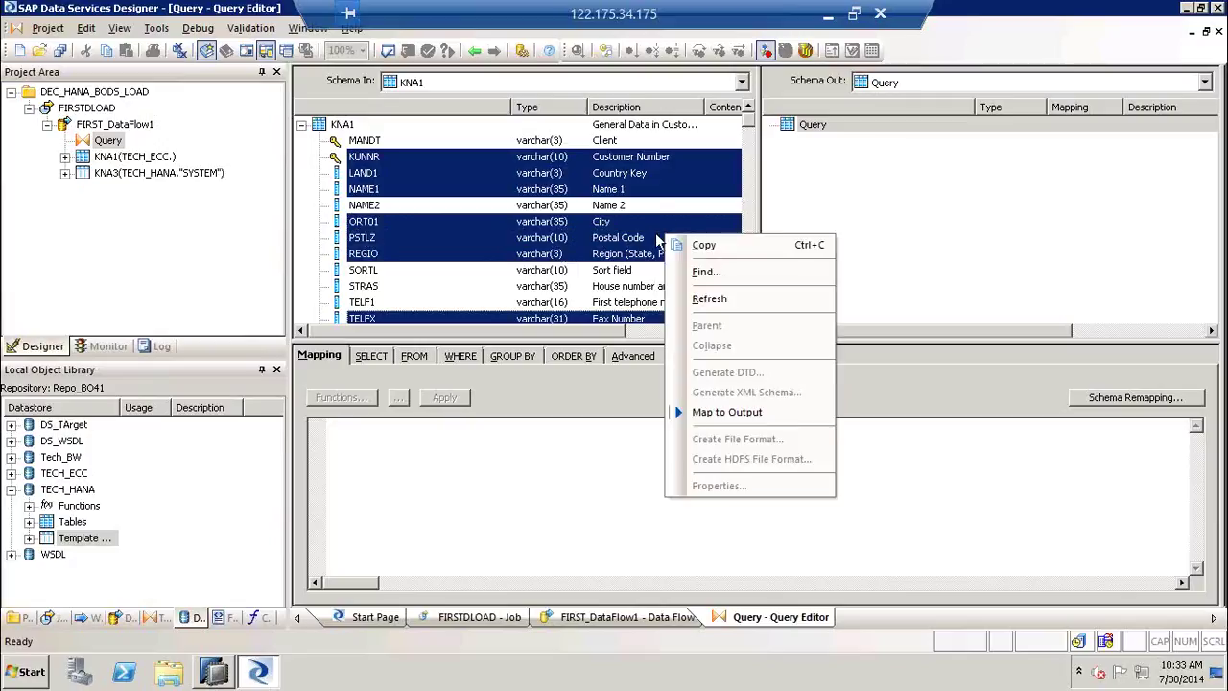
left_click(726, 412)
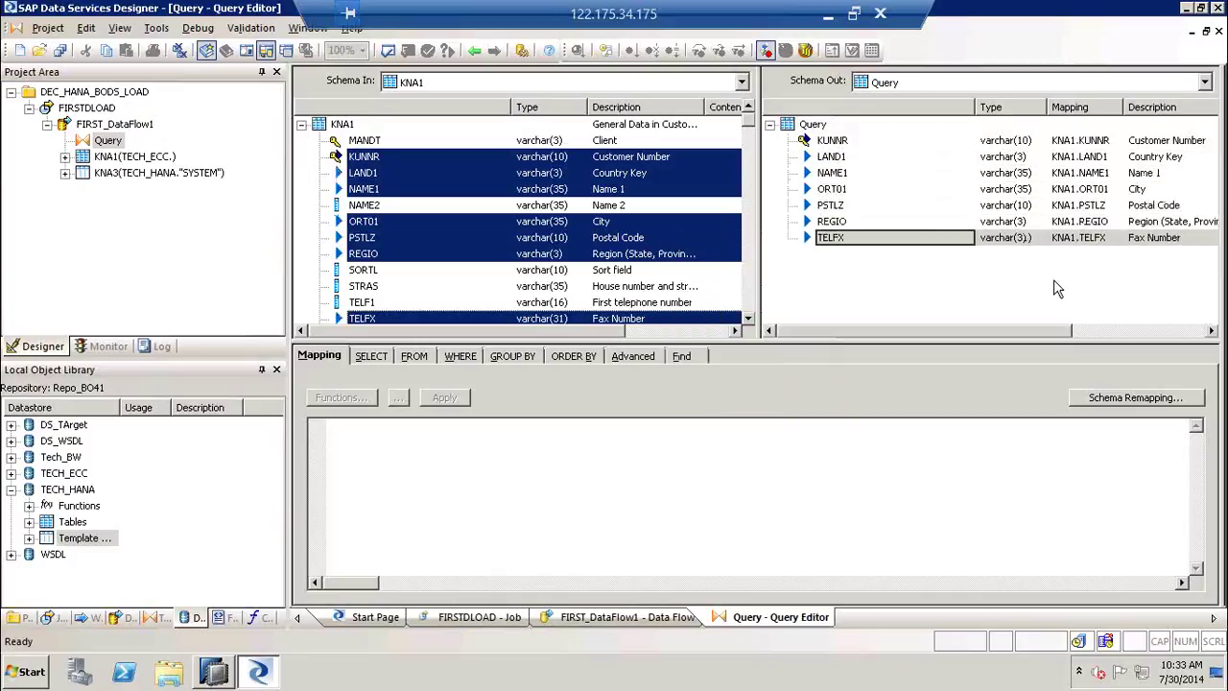
Step: Check the LAND1 output mapping, then open the function catalogue for TELFX's mapping
left_click(831, 157)
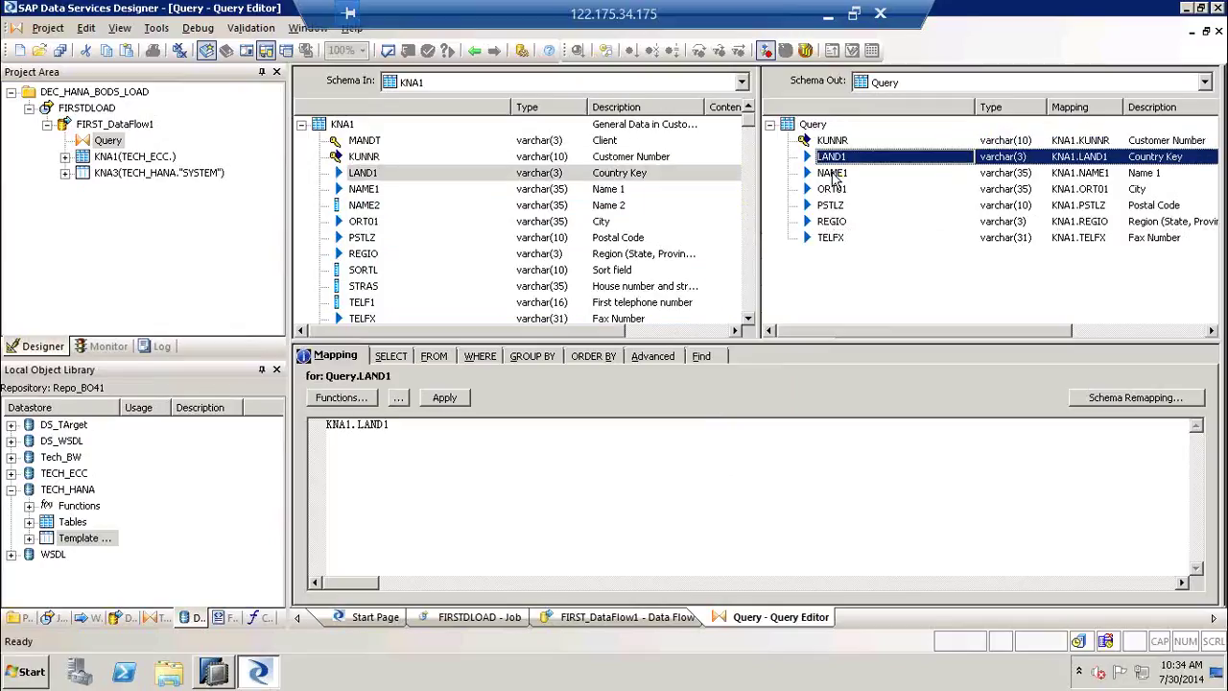
left_click(842, 281)
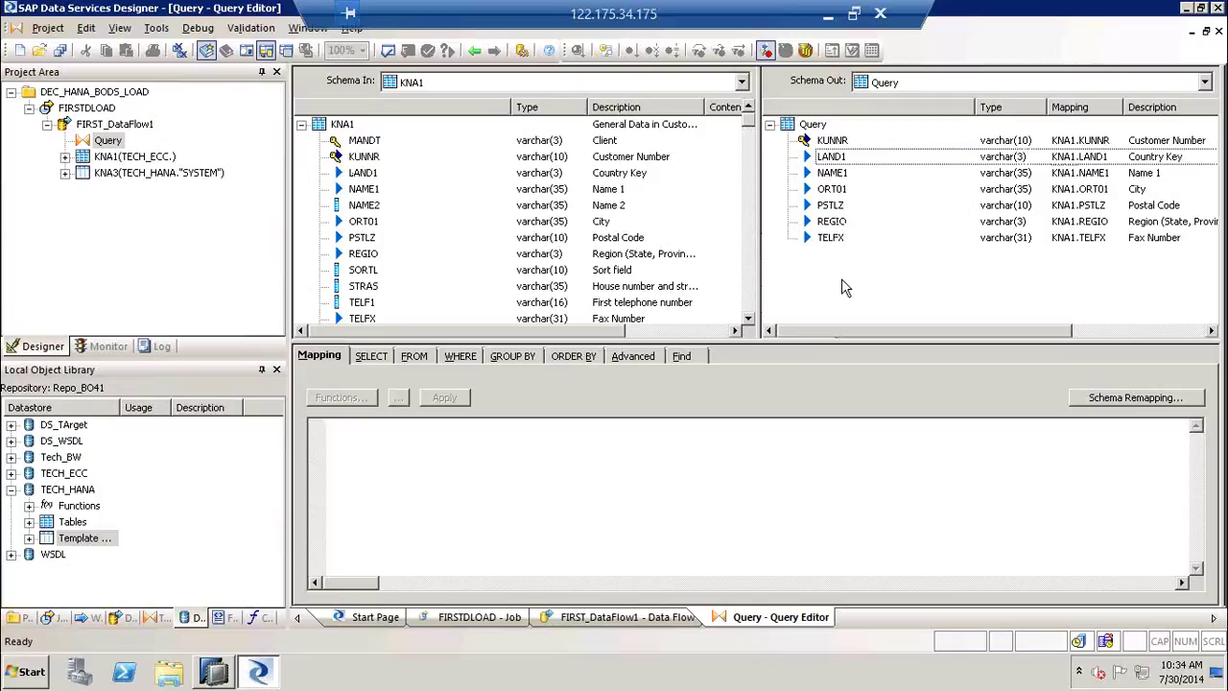
left_click(830, 240)
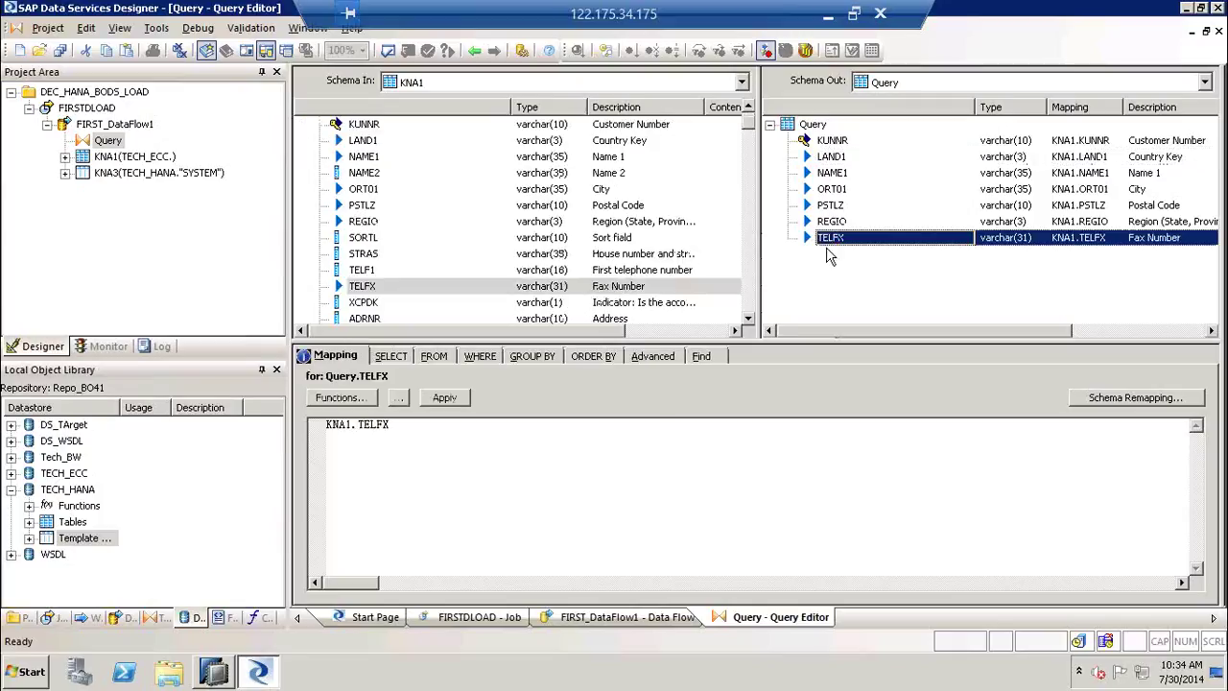
left_click(347, 407)
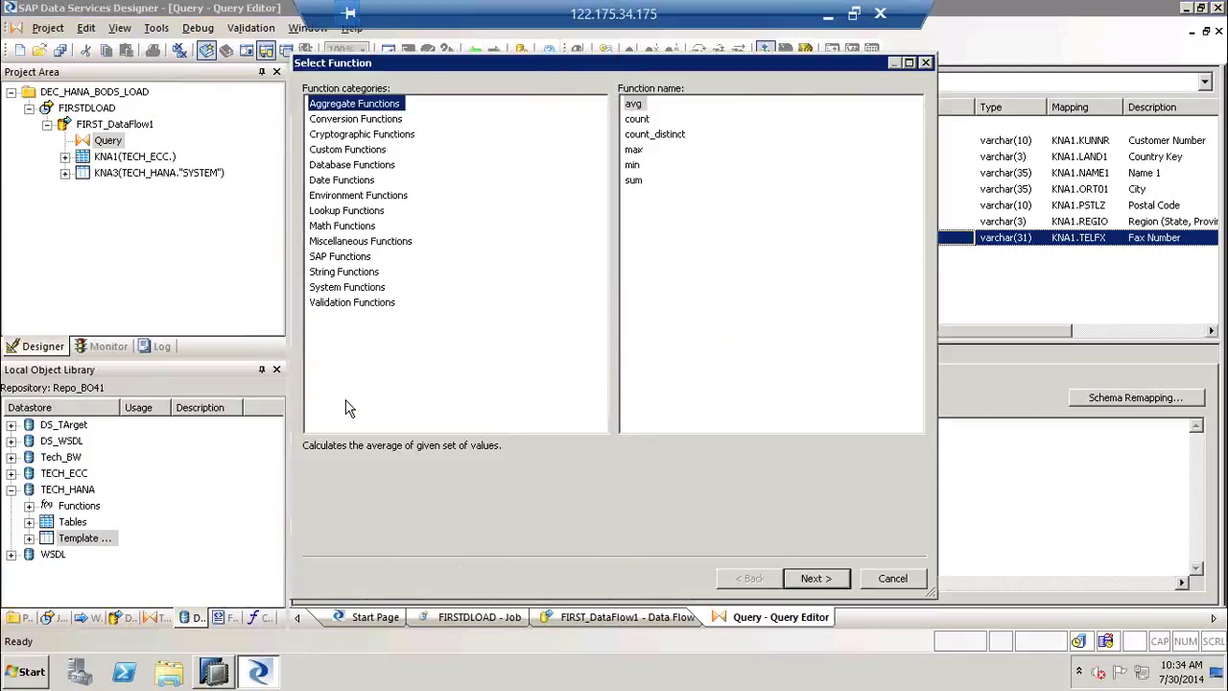
Step: Browse the conversion, custom, database, date, lookup, math, SAP, system and string functions, then cancel
left_click(397, 121)
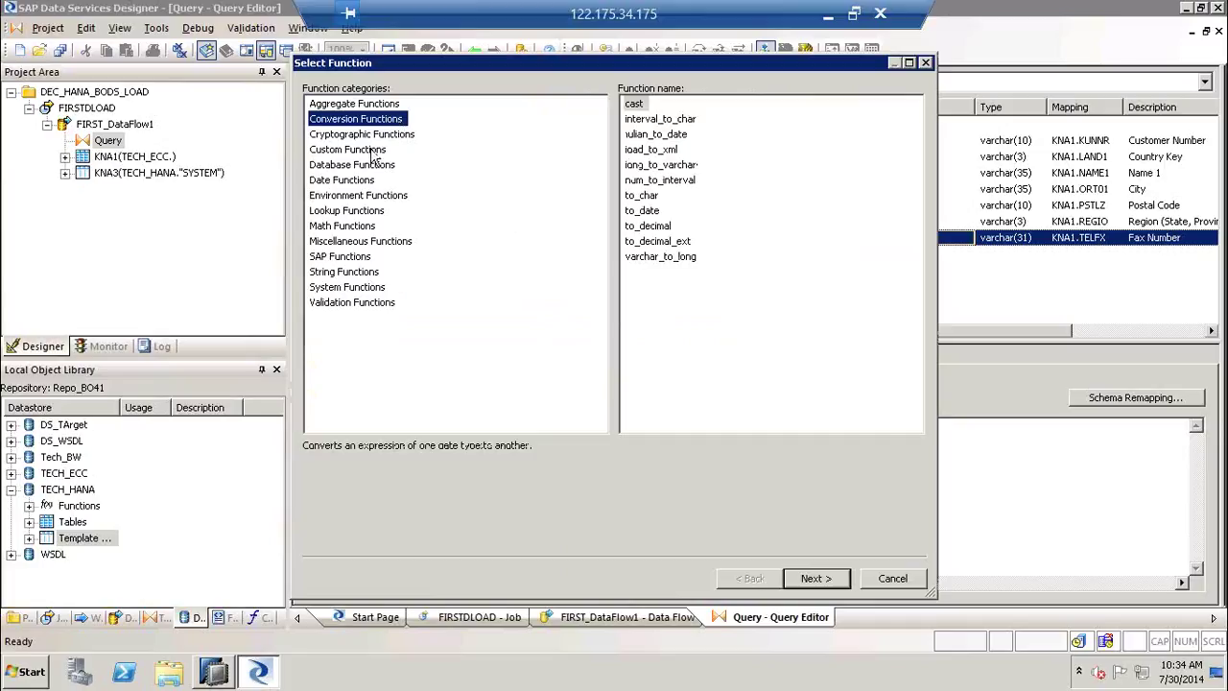
left_click(371, 152)
left_click(371, 165)
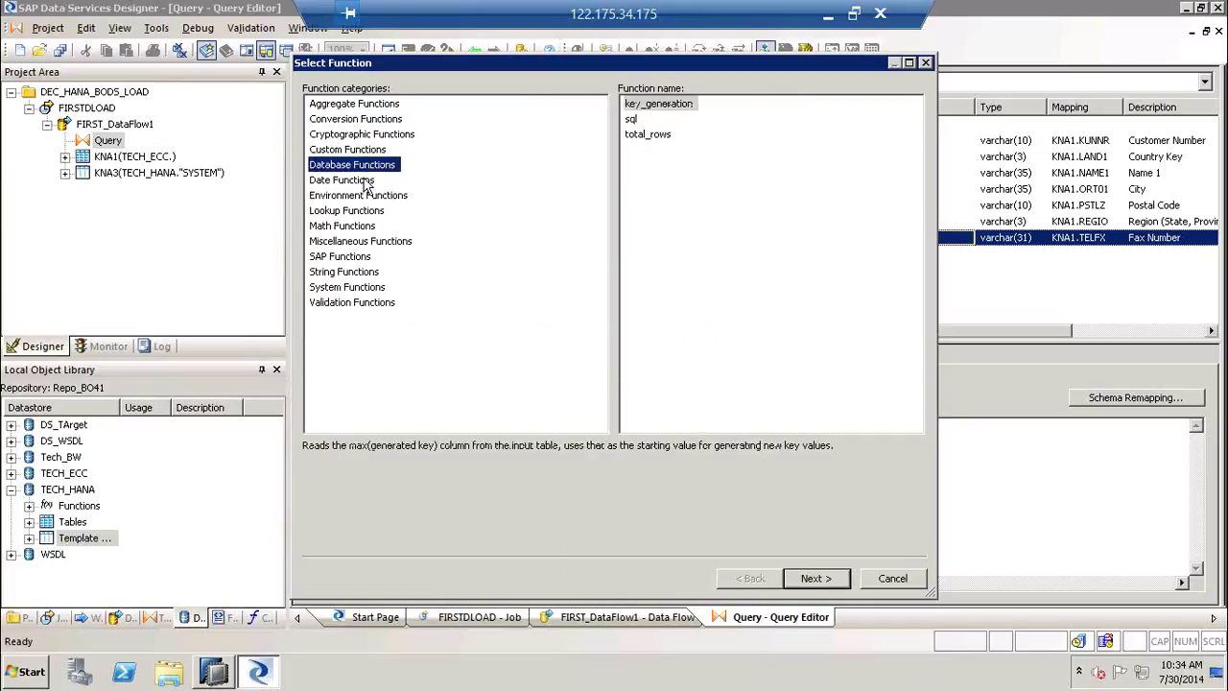
left_click(365, 186)
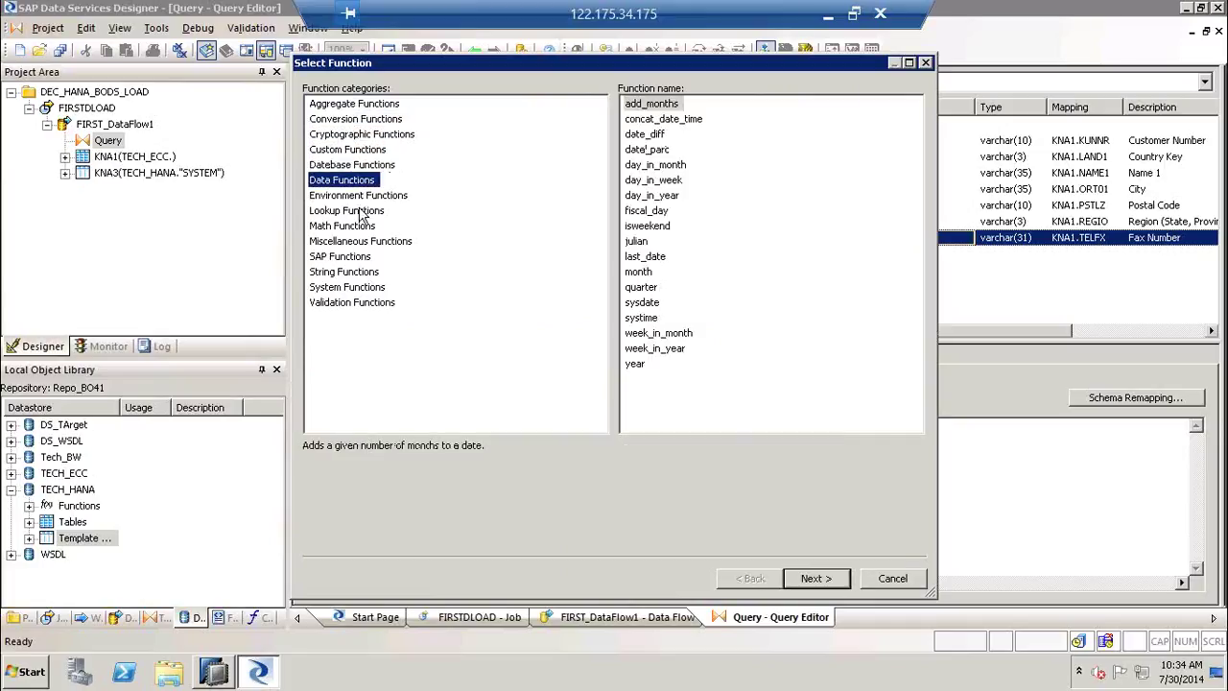
left_click(362, 215)
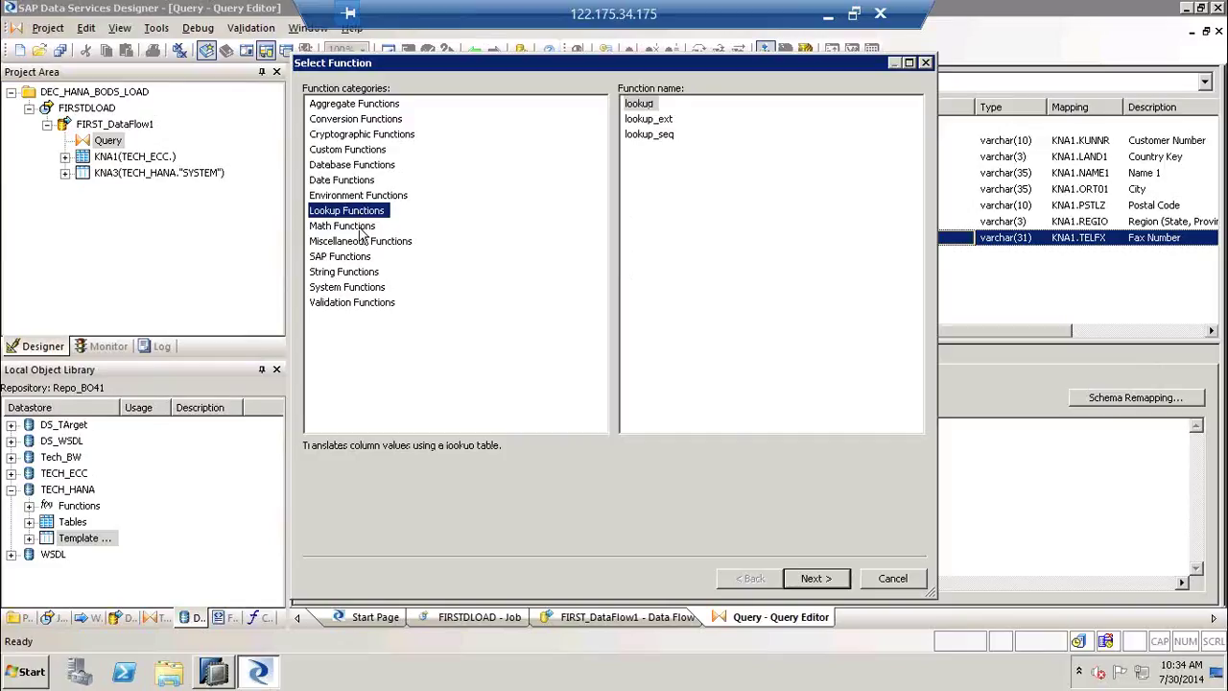
left_click(360, 229)
left_click(339, 256)
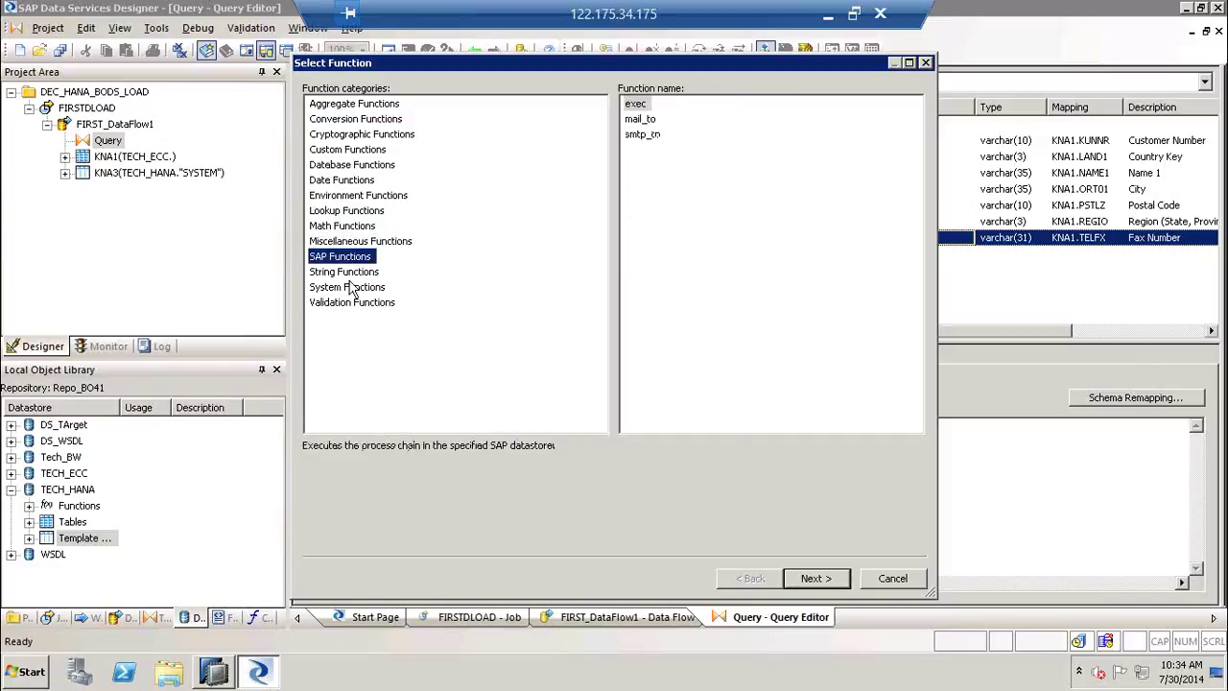
left_click(355, 286)
left_click(350, 271)
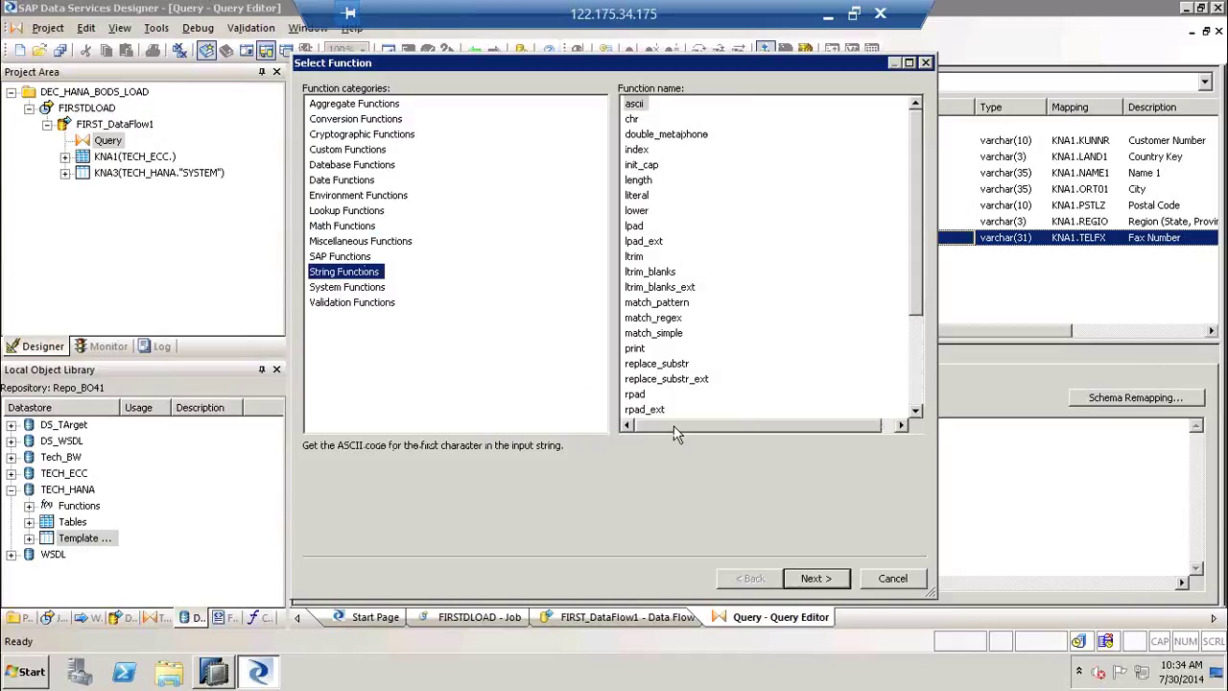
left_click(892, 579)
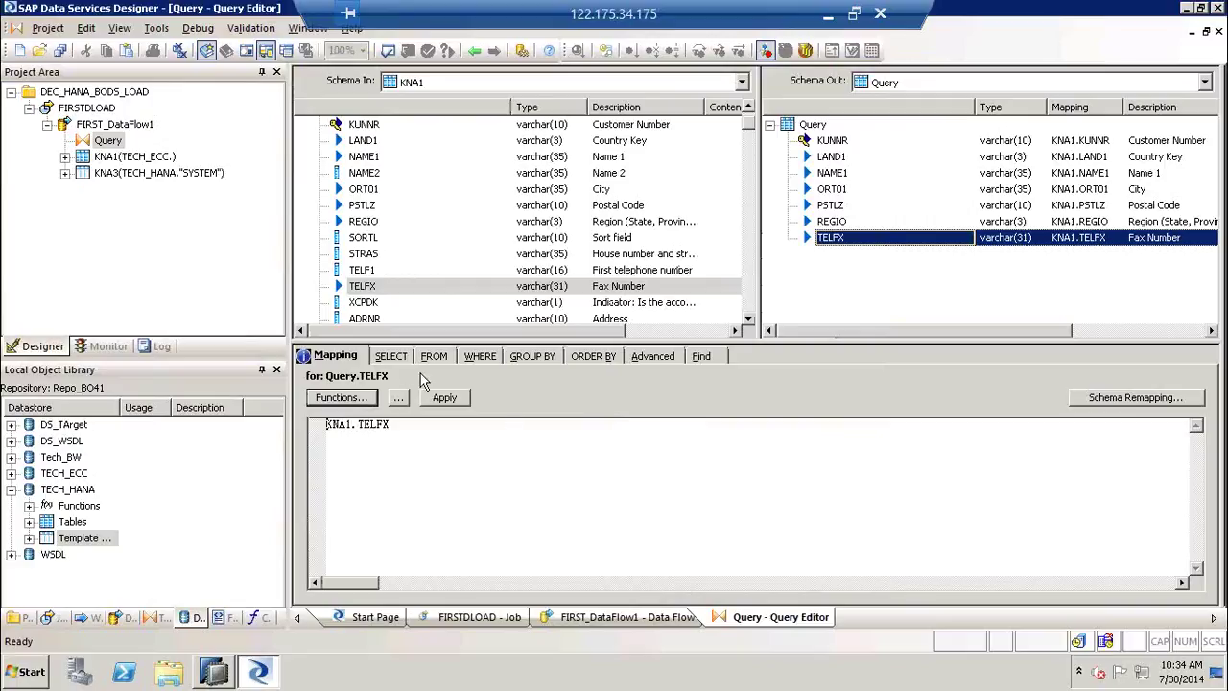
left_click(391, 357)
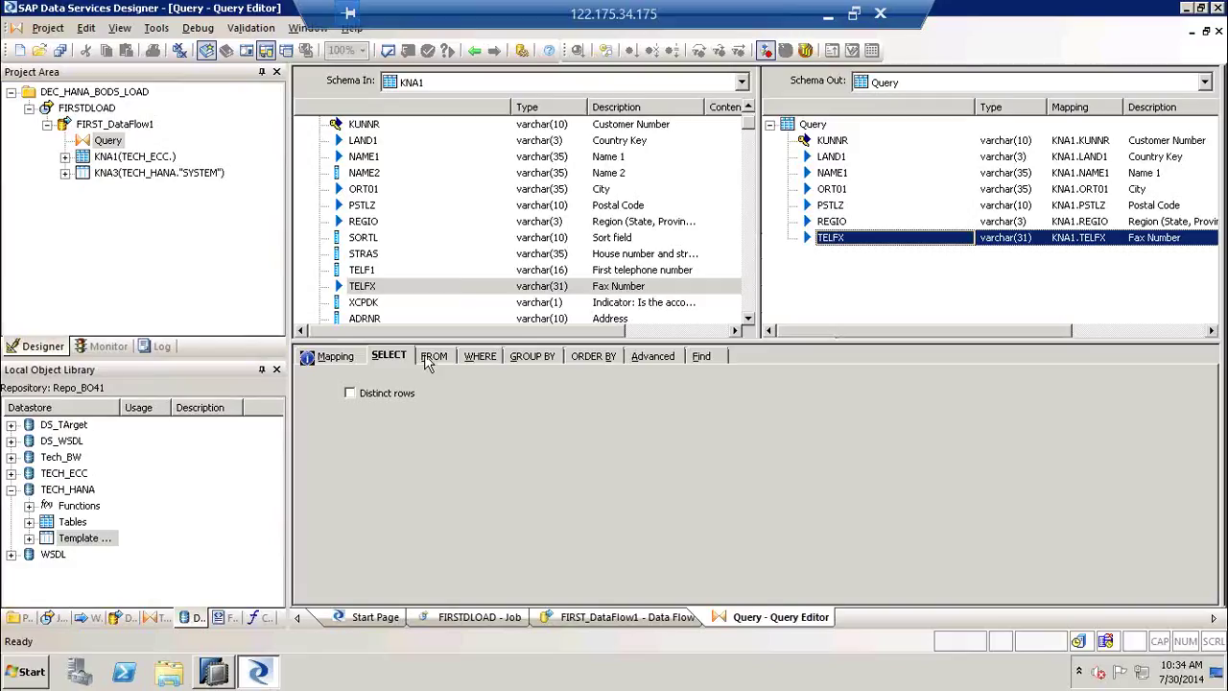
left_click(431, 357)
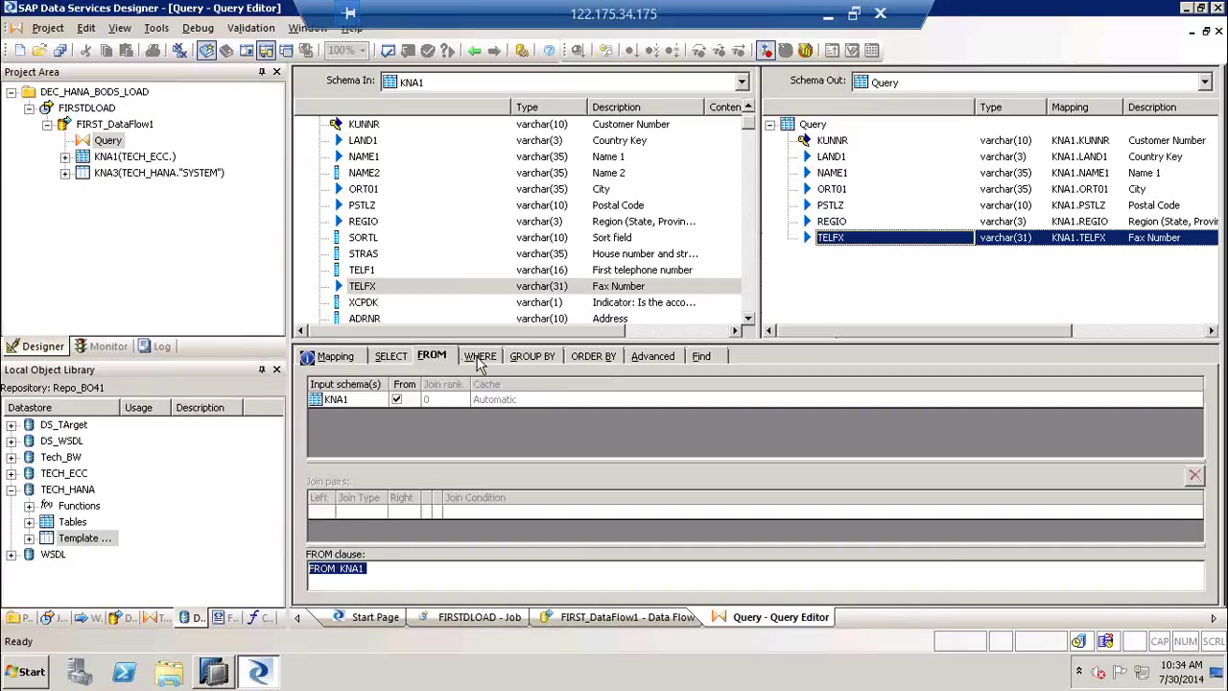
left_click(479, 357)
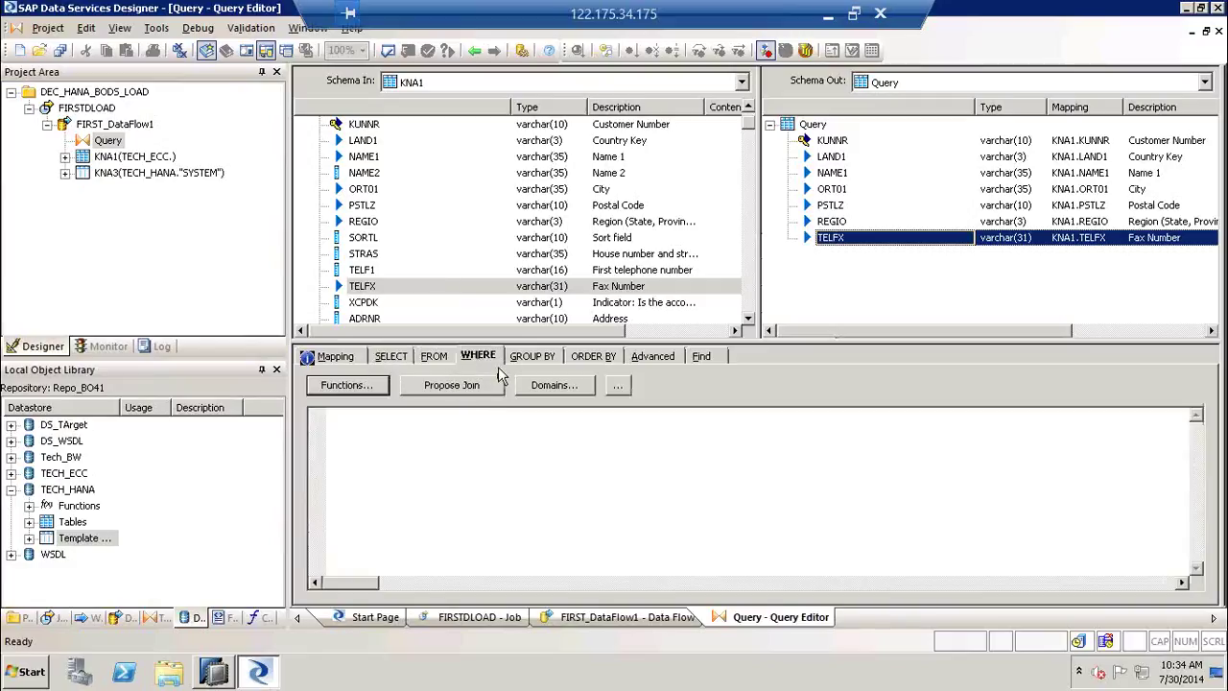
left_click(530, 357)
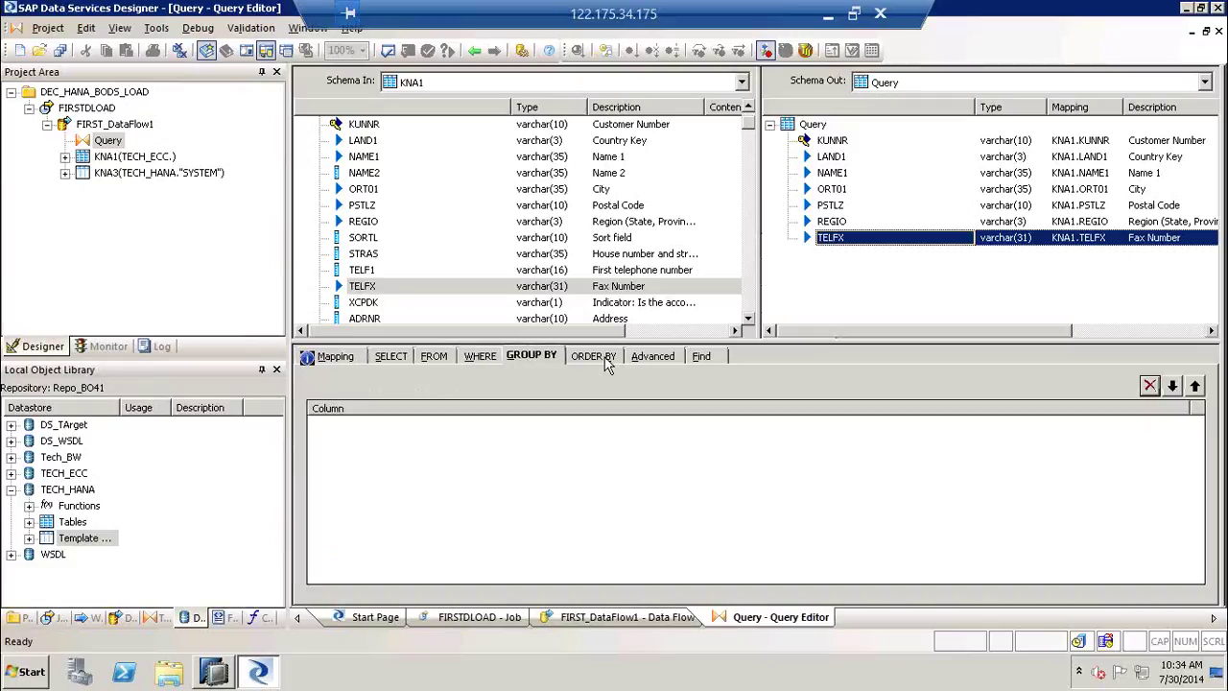
left_click(604, 361)
left_click(653, 357)
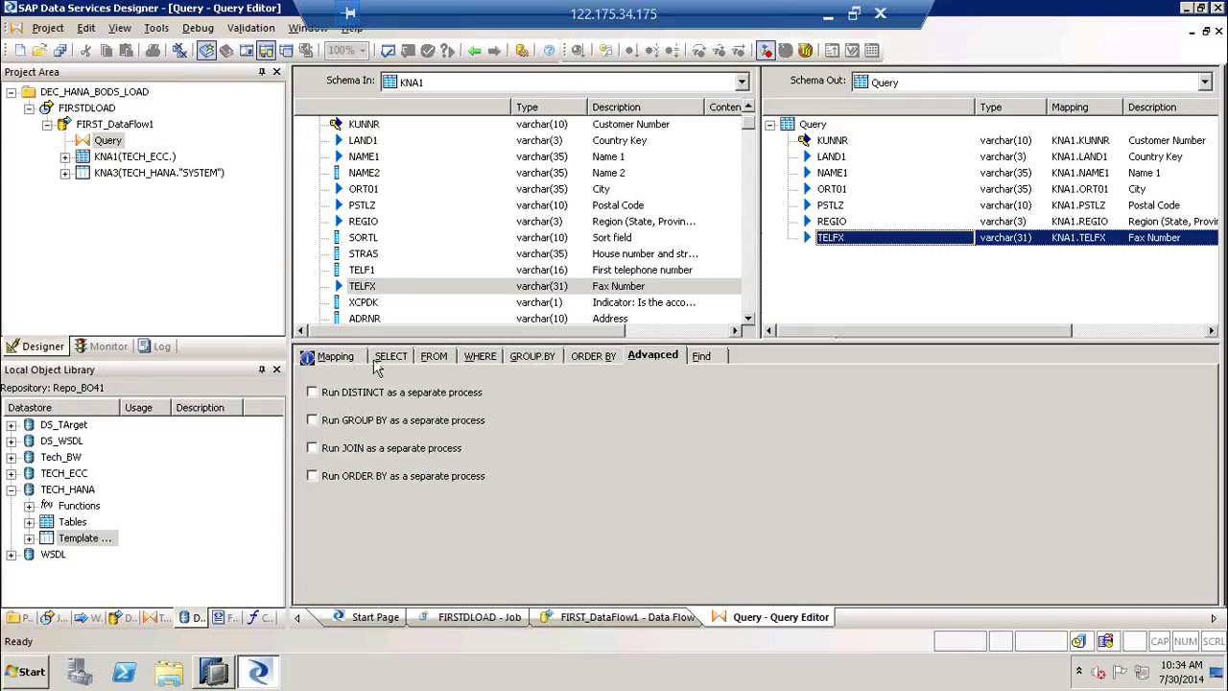
left_click(345, 363)
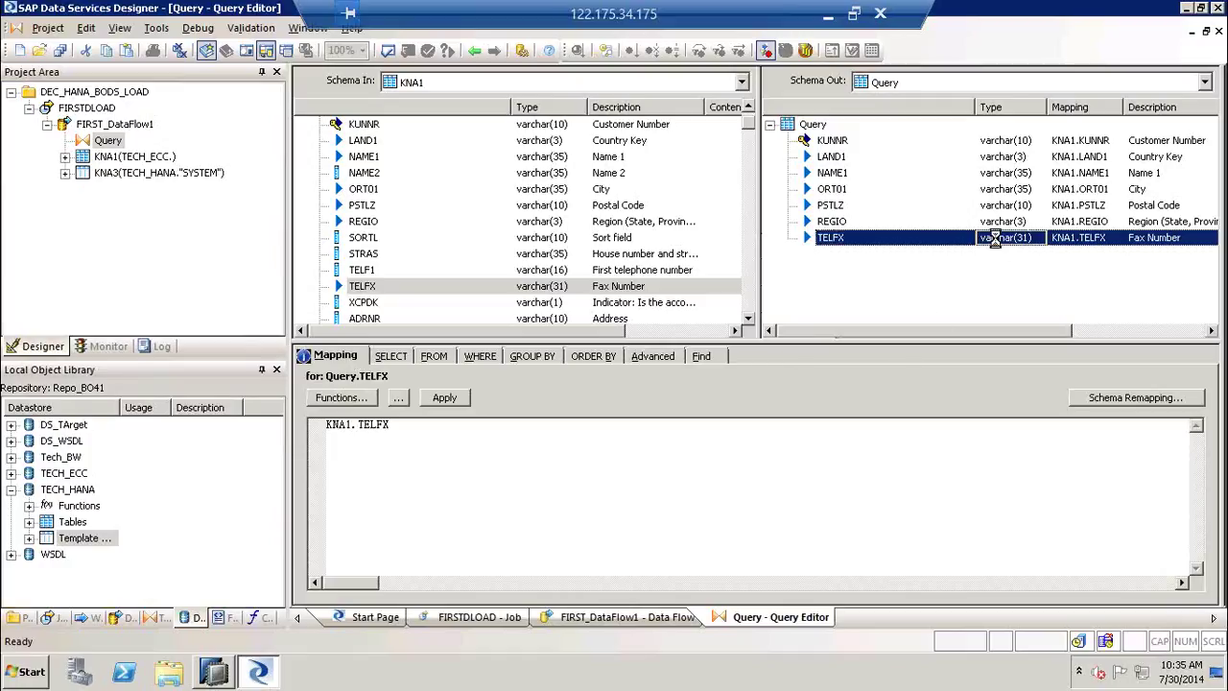
left_click(996, 239)
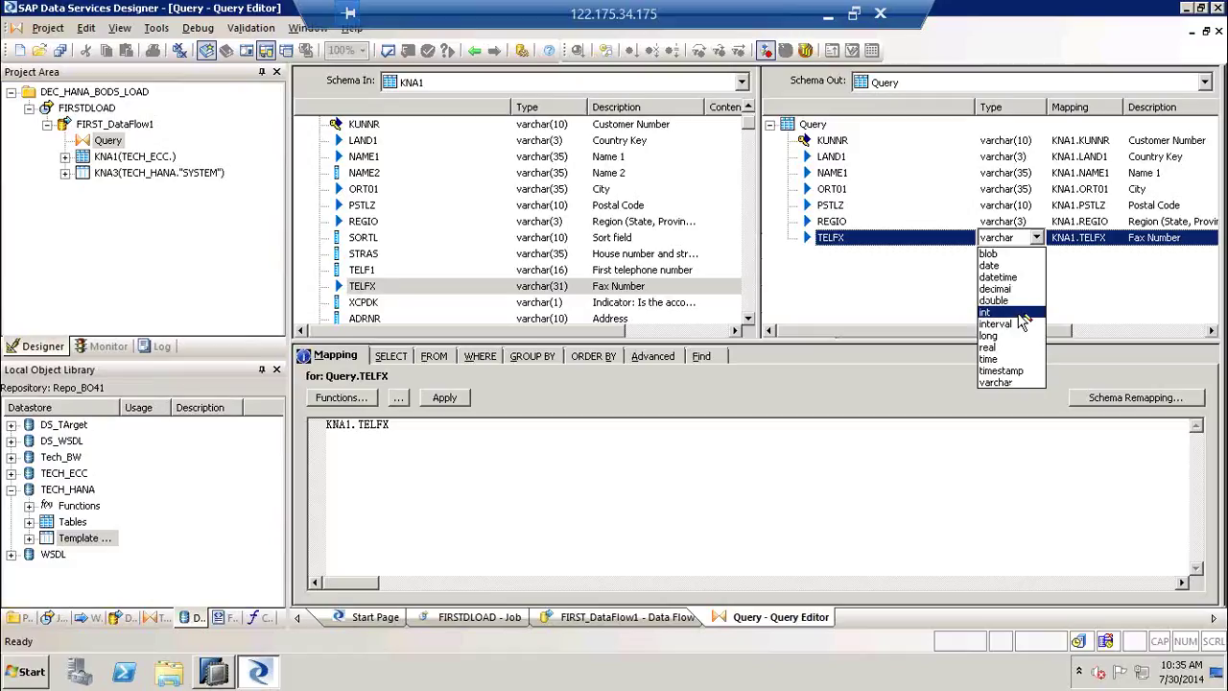
left_click(1074, 295)
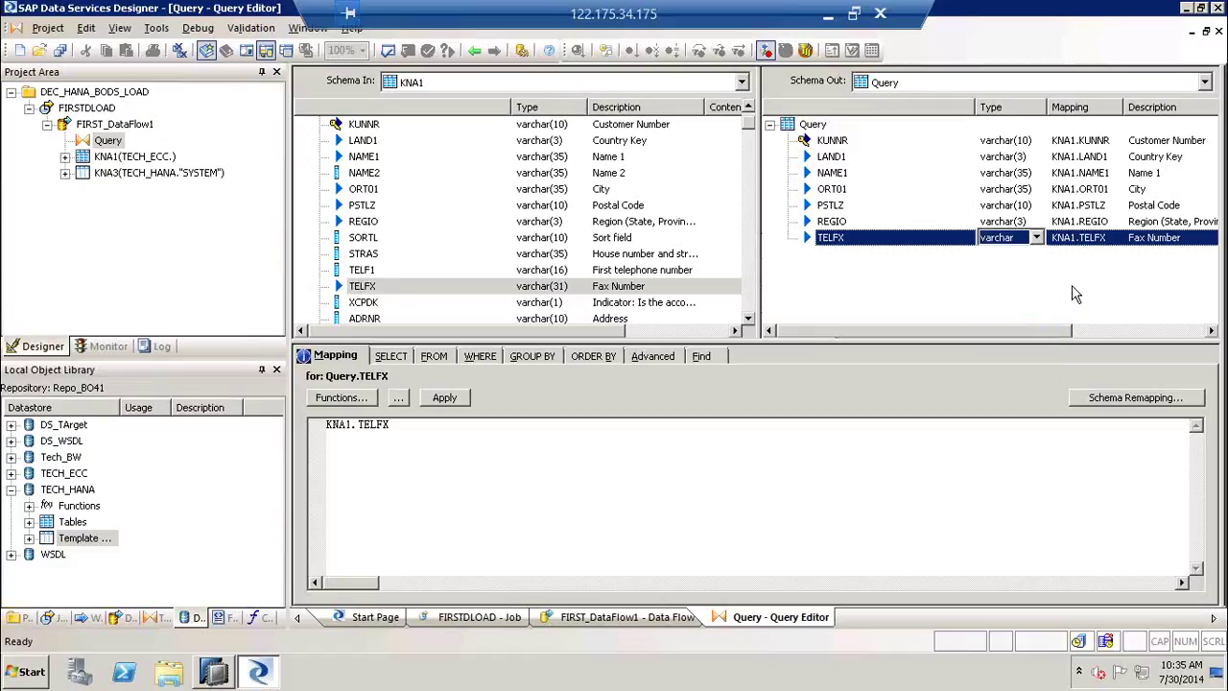
left_click(1145, 241)
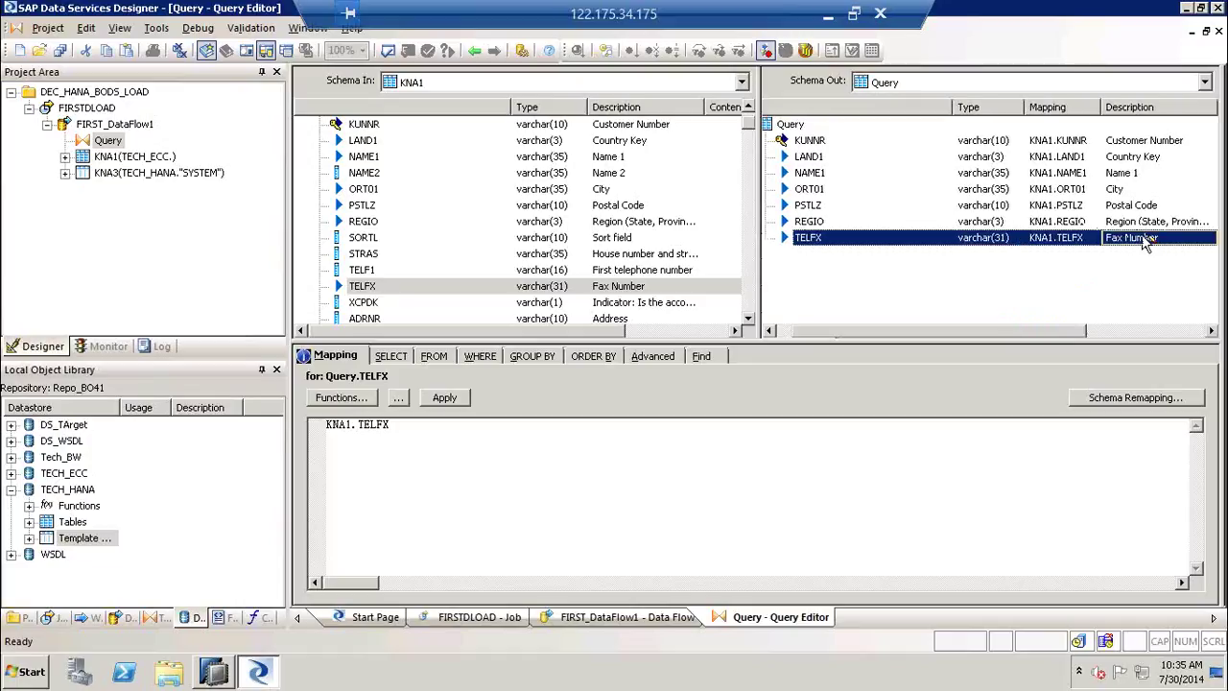
left_click(1143, 241)
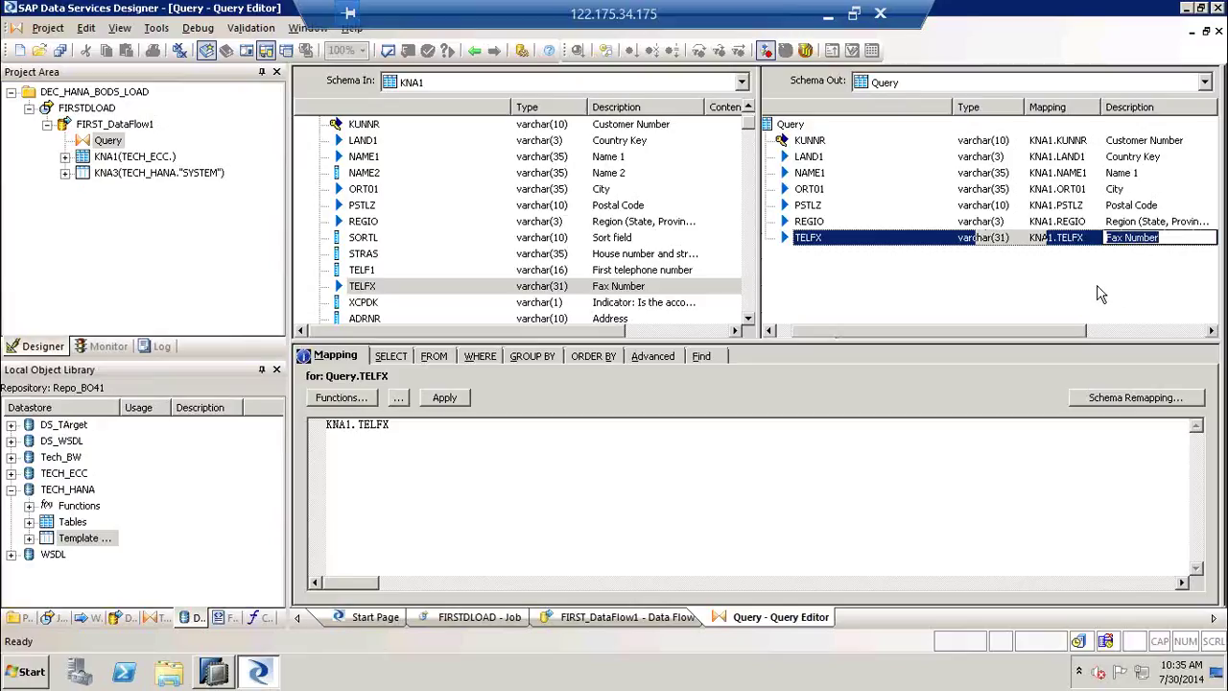
left_click(1101, 294)
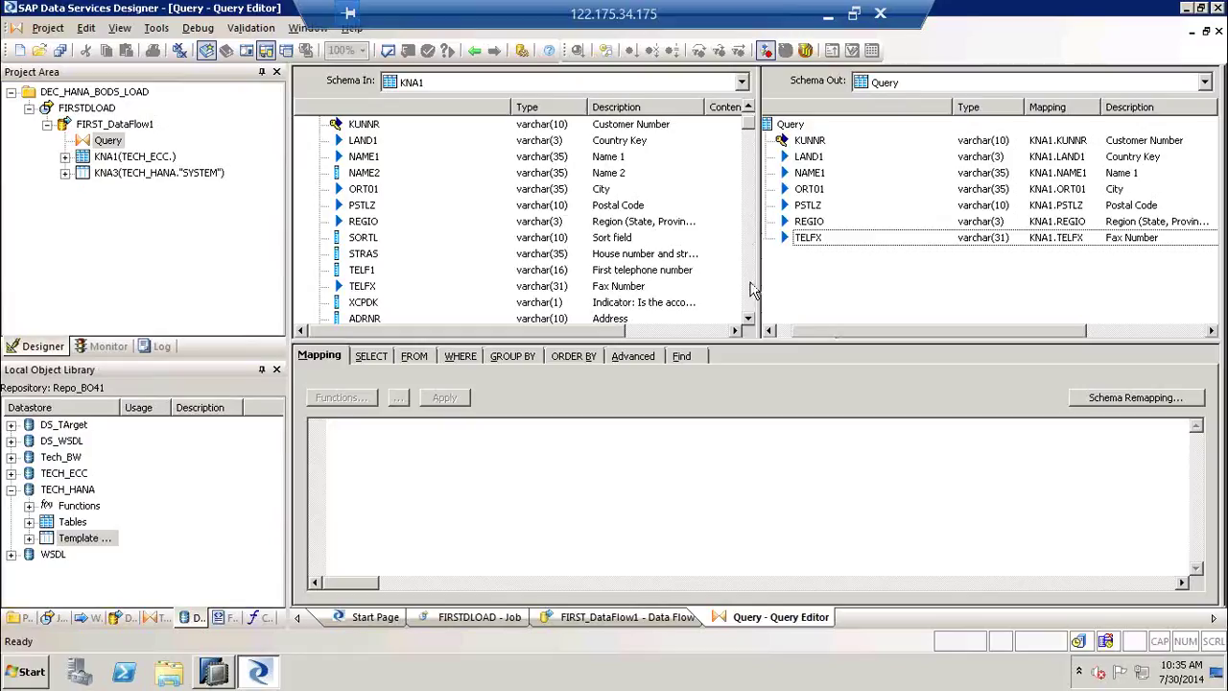
left_click(751, 291)
left_click(751, 290)
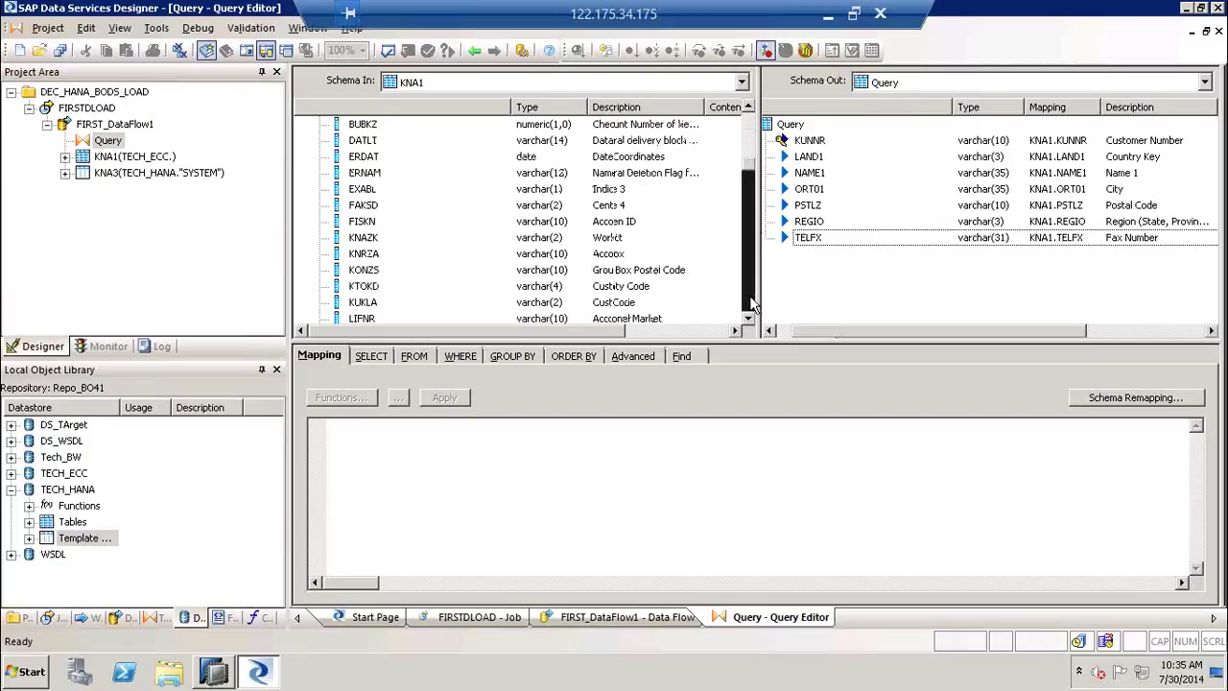
left_click(751, 288)
scroll(754, 317, "down", 15)
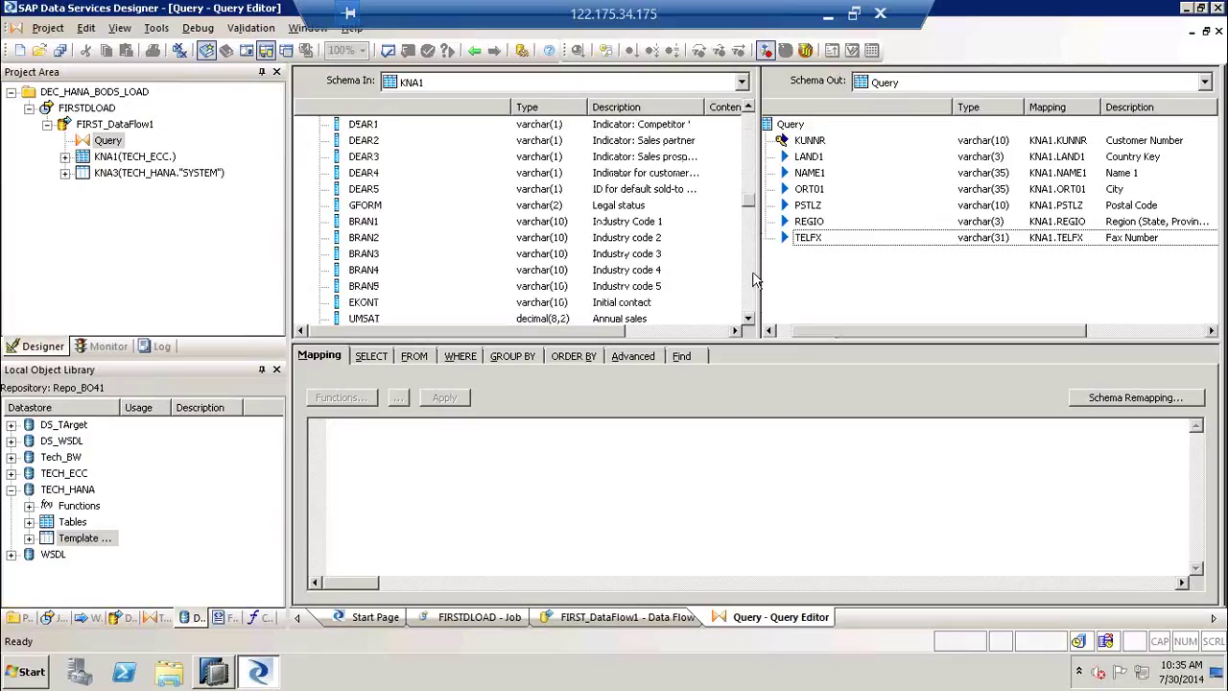
scroll(754, 324, "down", 4)
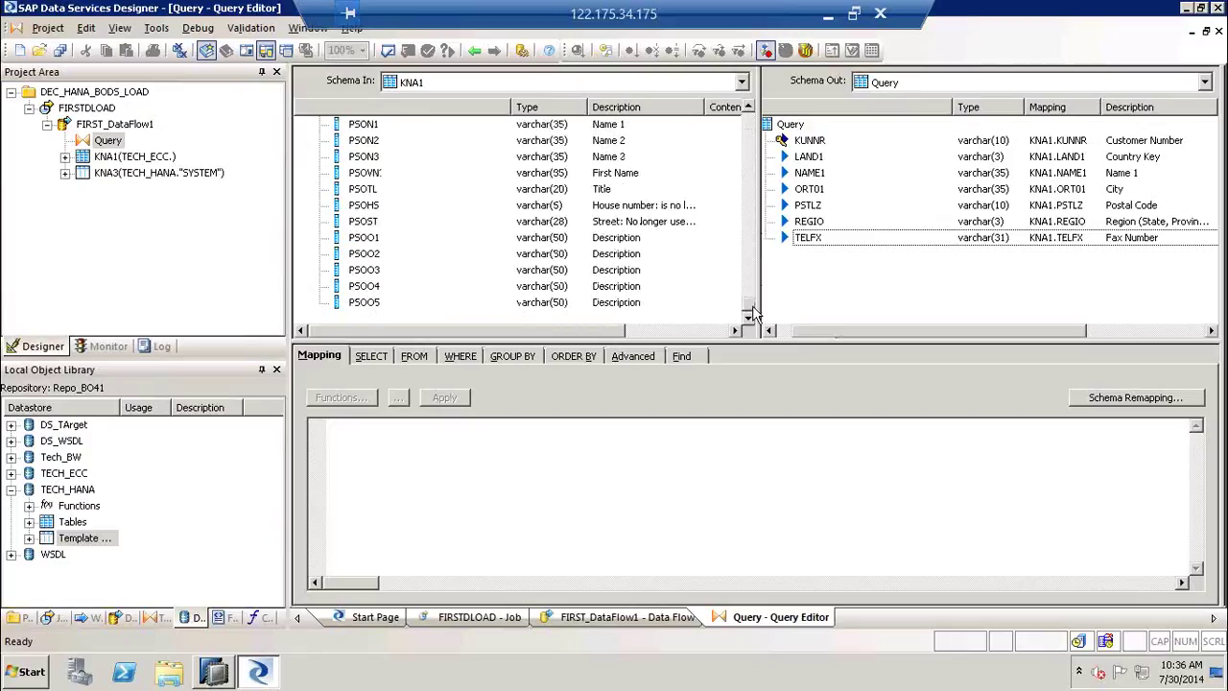
left_click_drag(754, 309, 757, 122)
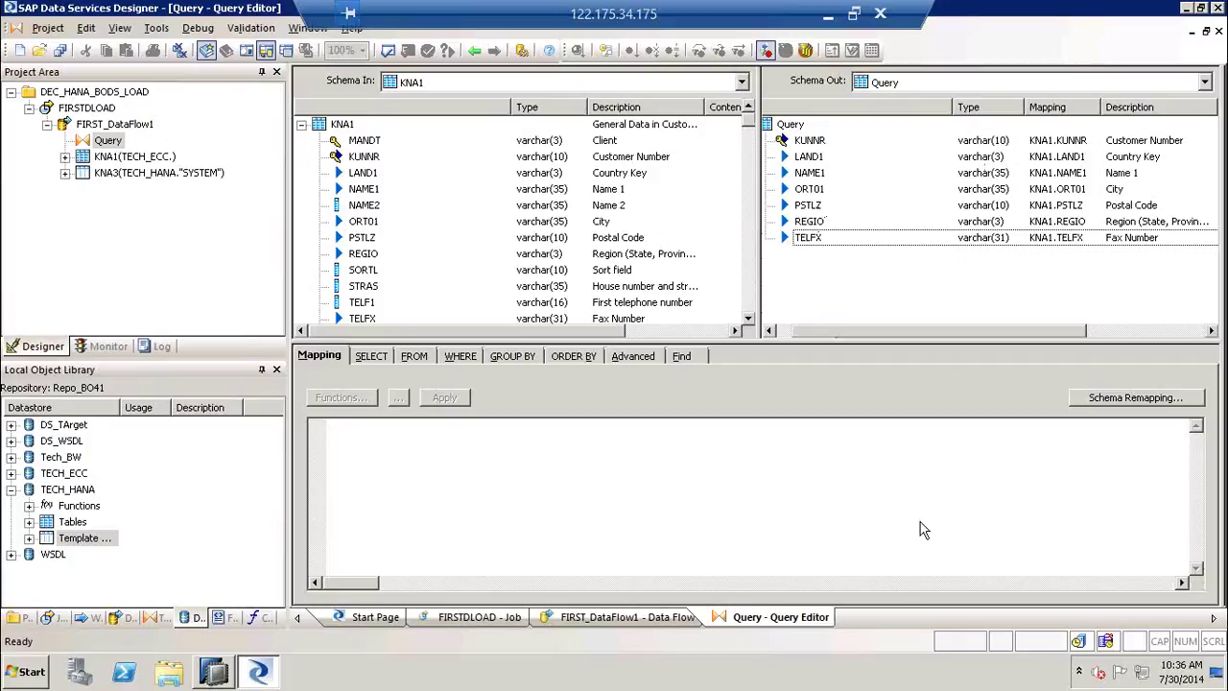
left_click(810, 521)
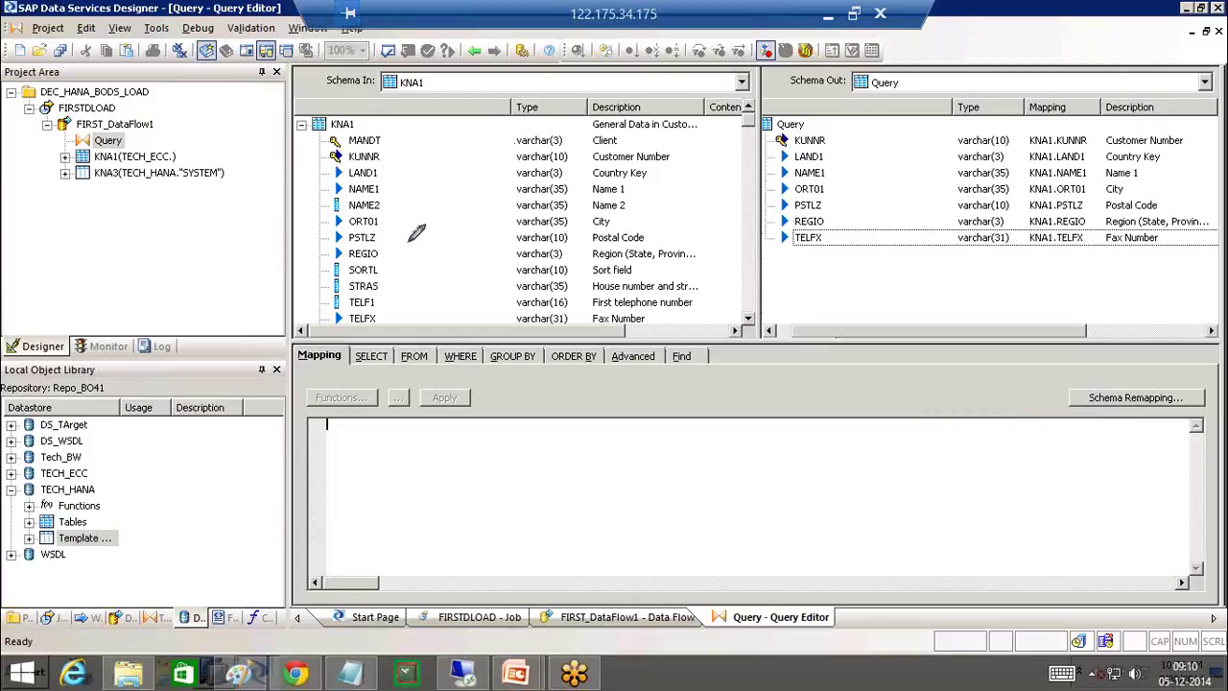
Step: Validate the Query mapping, confirm 'No Errors Found', and close the Output window
mouse_move(454, 216)
left_mouse_down()
mouse_move(418, 169)
mouse_move(393, 60)
mouse_move(380, 75)
mouse_move(404, 50)
mouse_move(440, 91)
left_mouse_up()
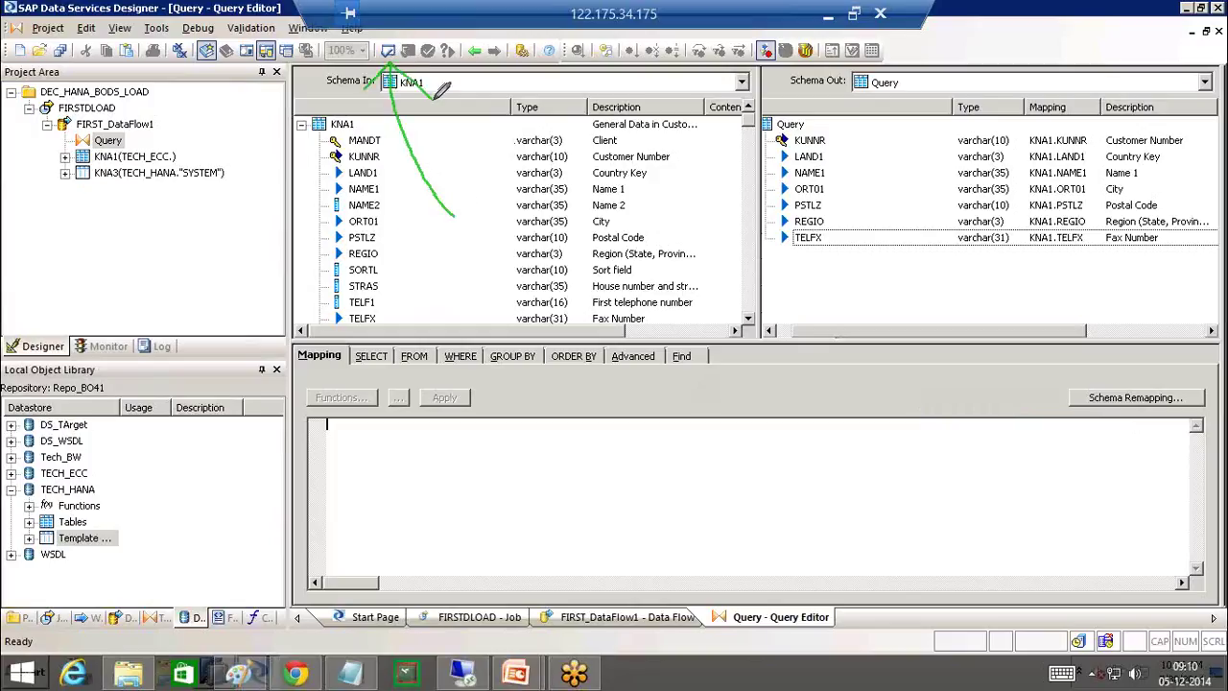
left_click(388, 53)
left_click(387, 53)
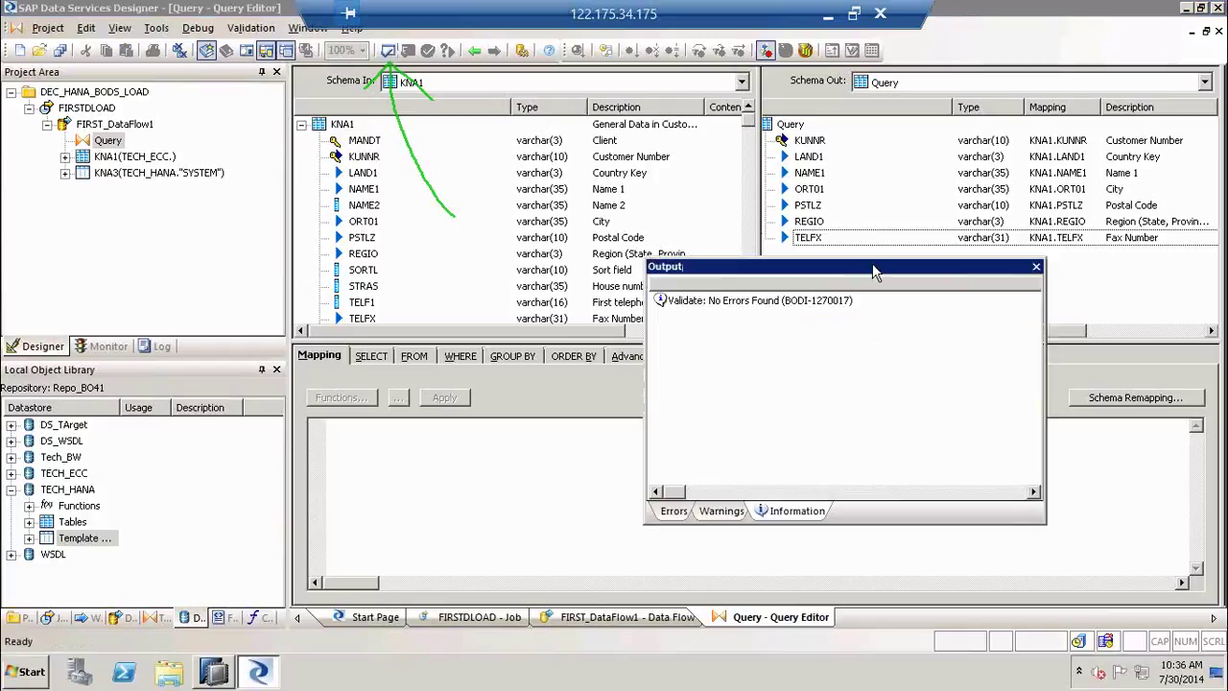
left_click_drag(872, 268, 602, 273)
left_click(765, 268)
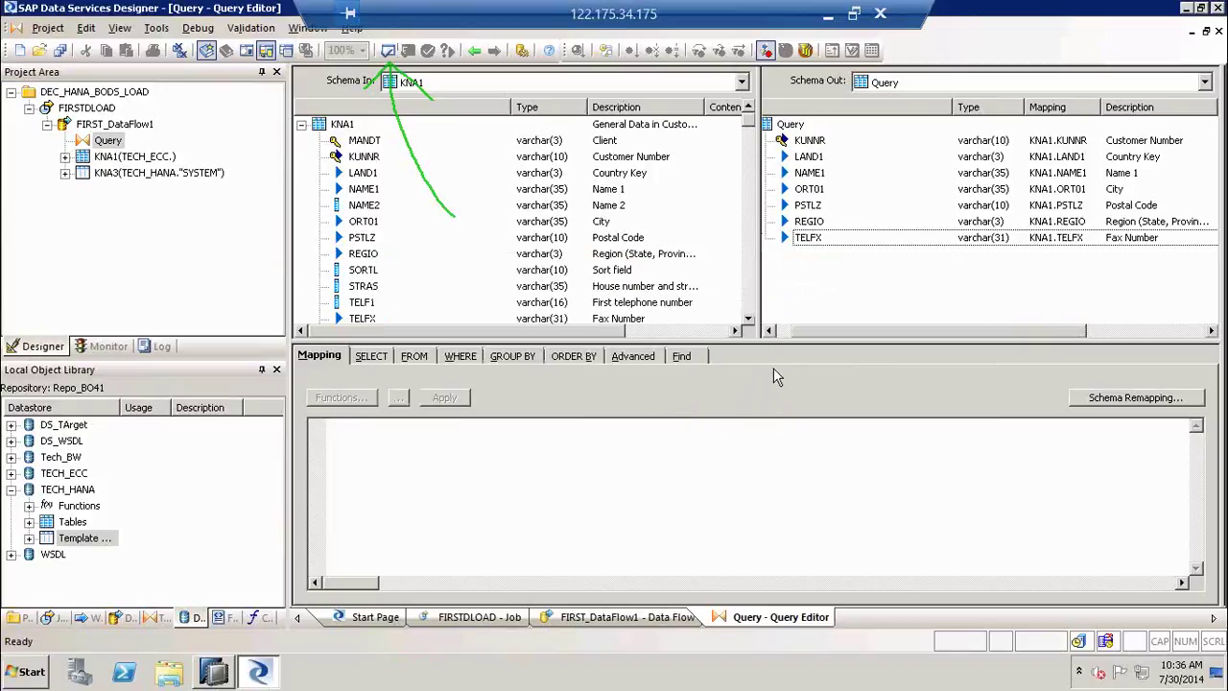
Step: Go from the FIRST_DataFlow1 data flow back to the FIRSTDLOAD job workspace
left_click(625, 617)
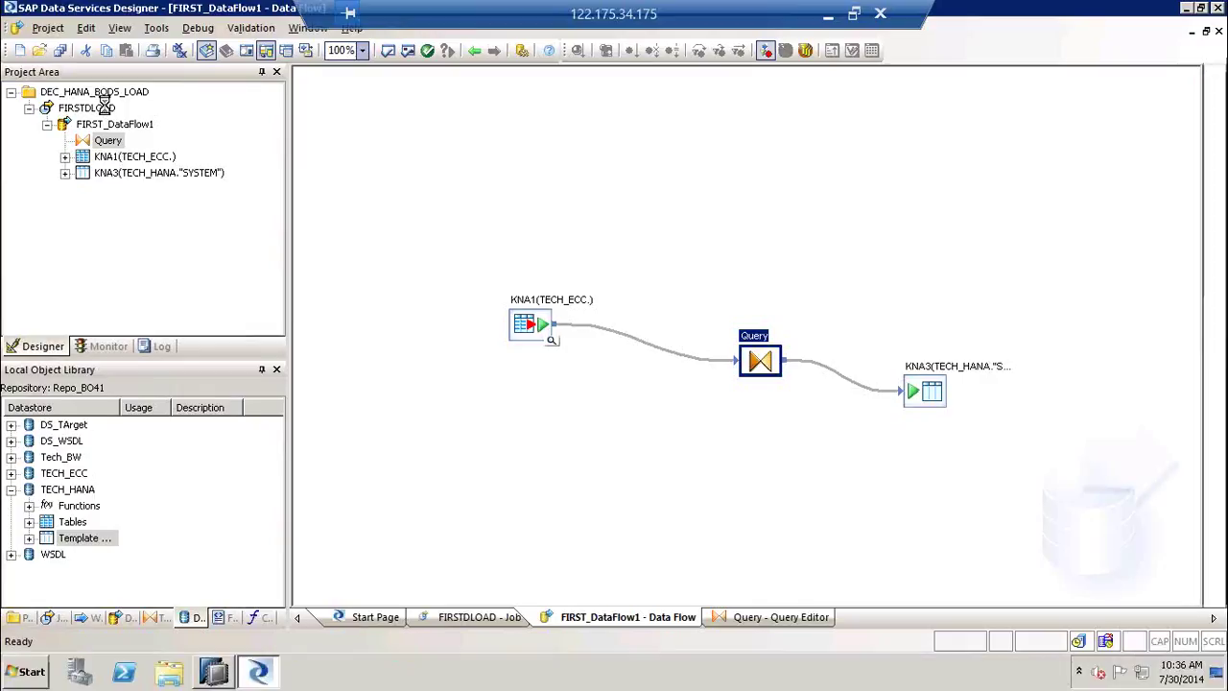
left_click(109, 114)
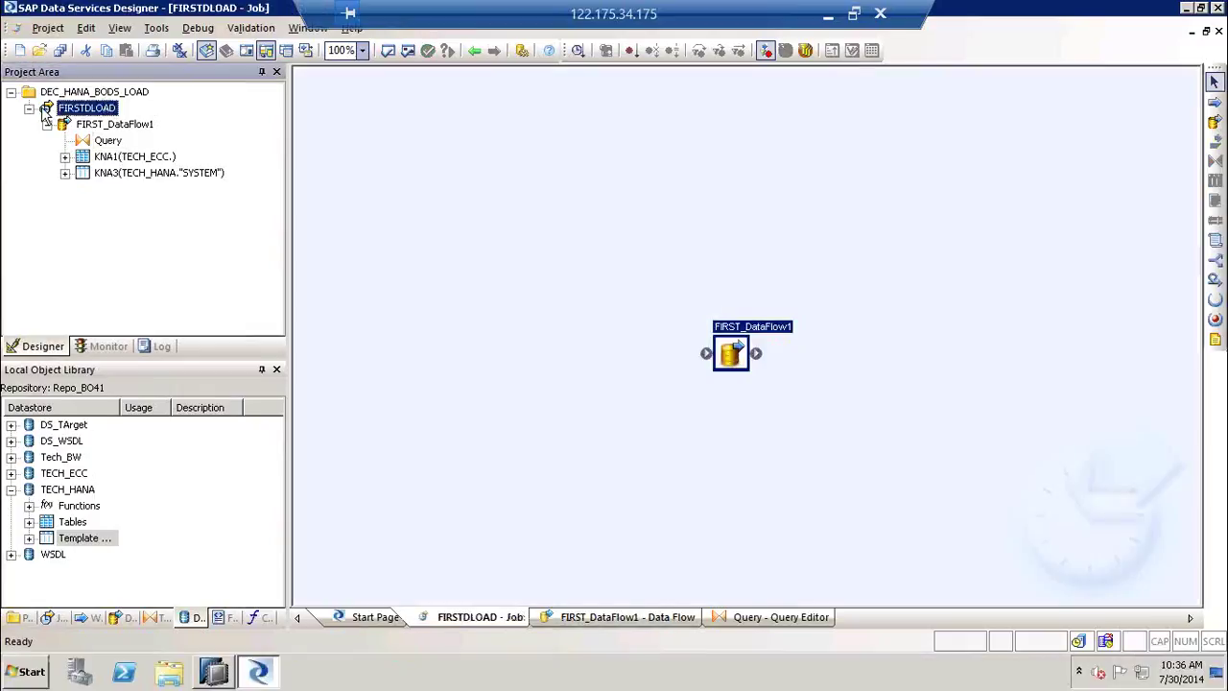
Step: Execute FIRSTDLOAD, saving all objects and keeping default trace, variable and substitution settings
right_click(42, 107)
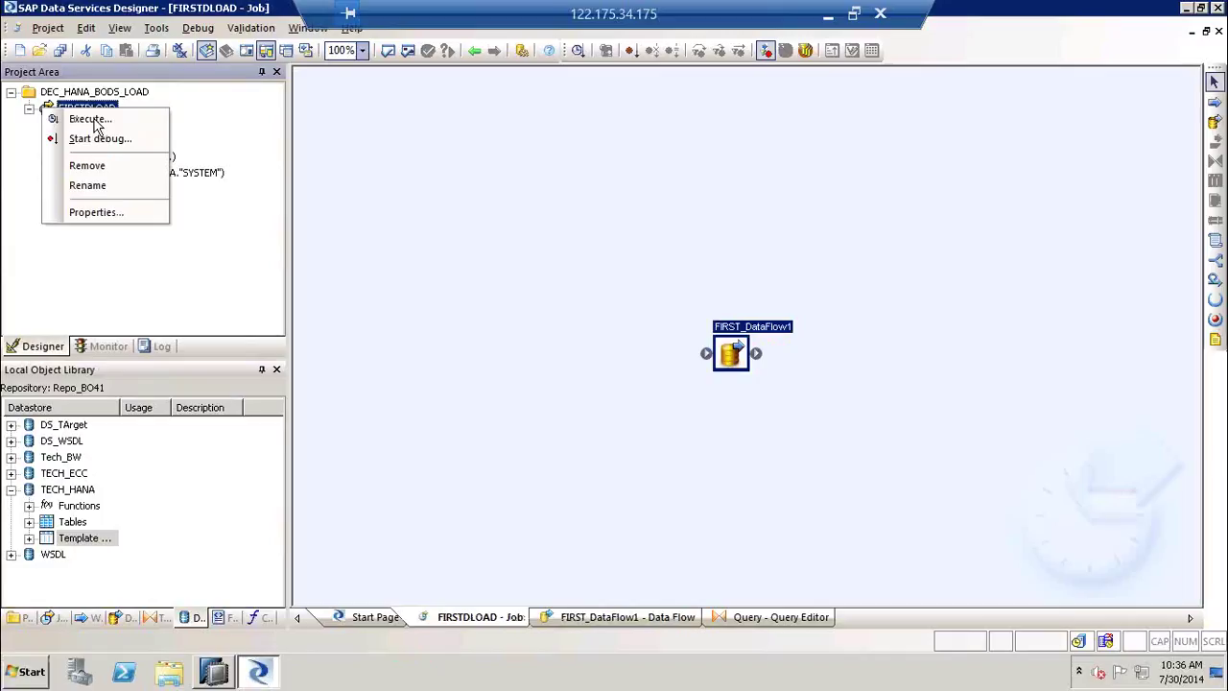
left_click(92, 119)
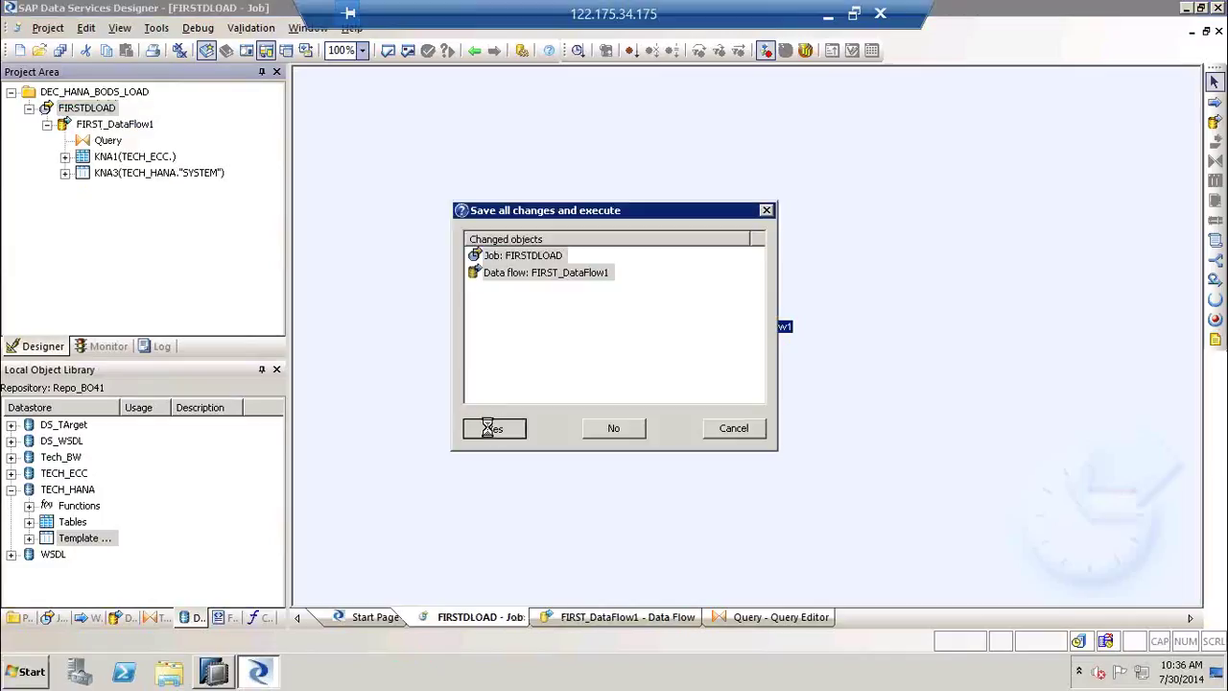
left_click(488, 427)
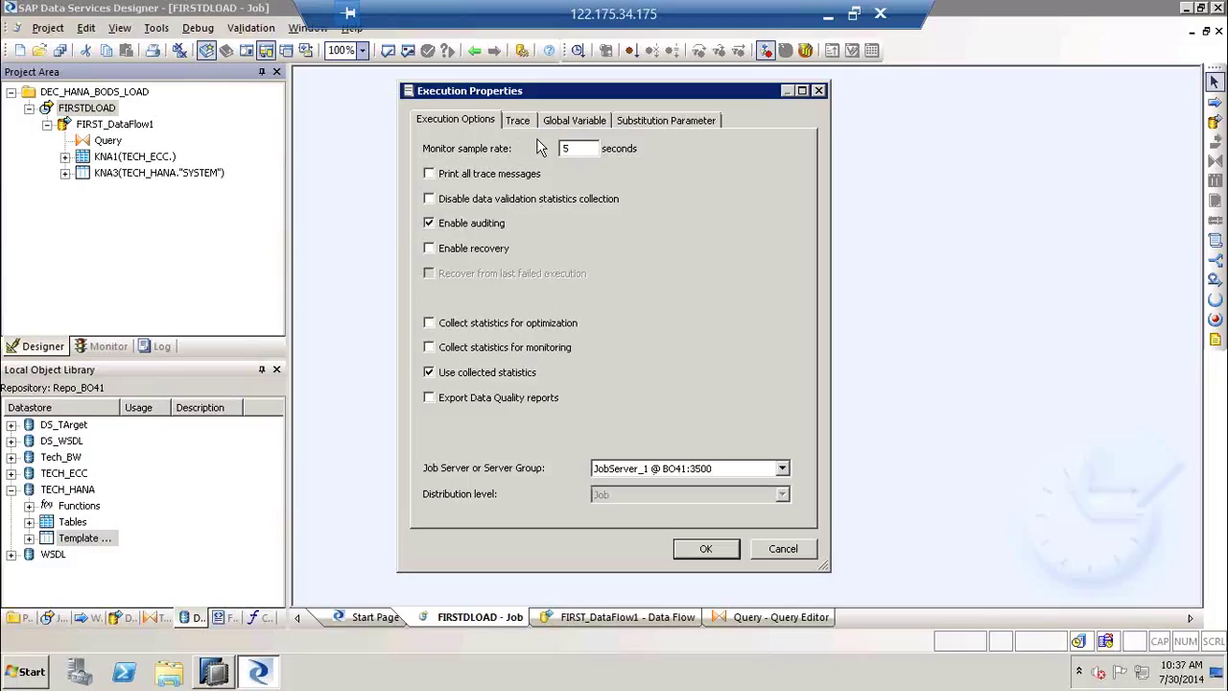
left_click(516, 121)
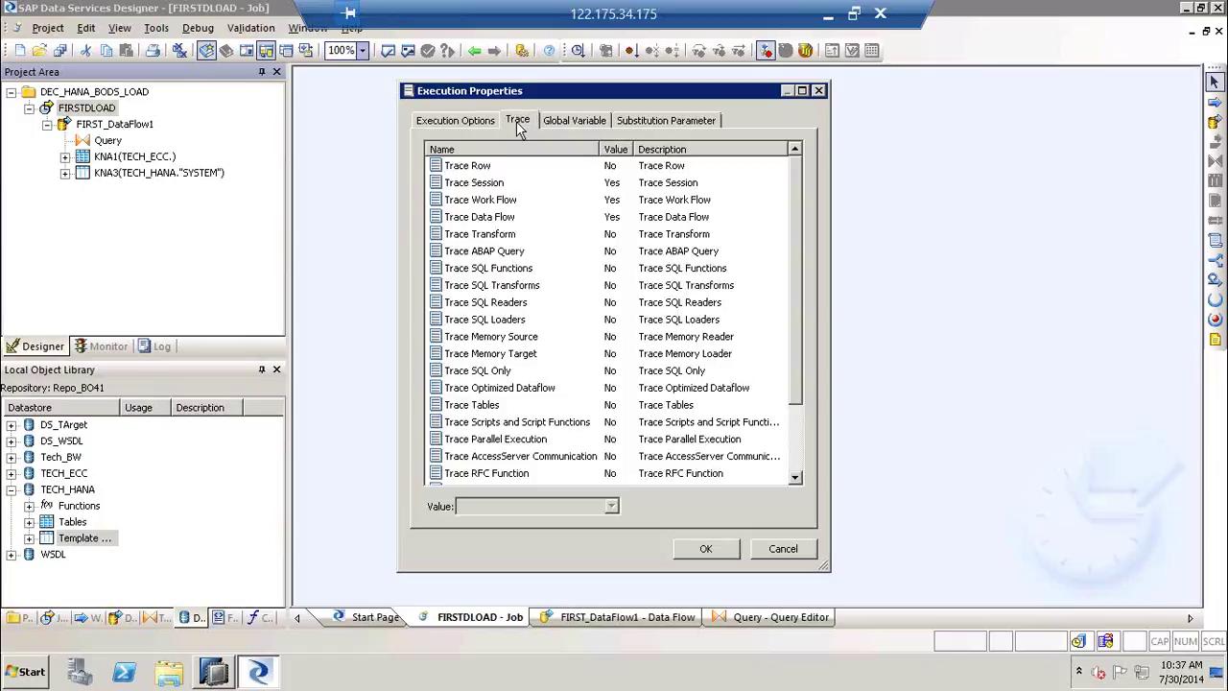
left_click(567, 121)
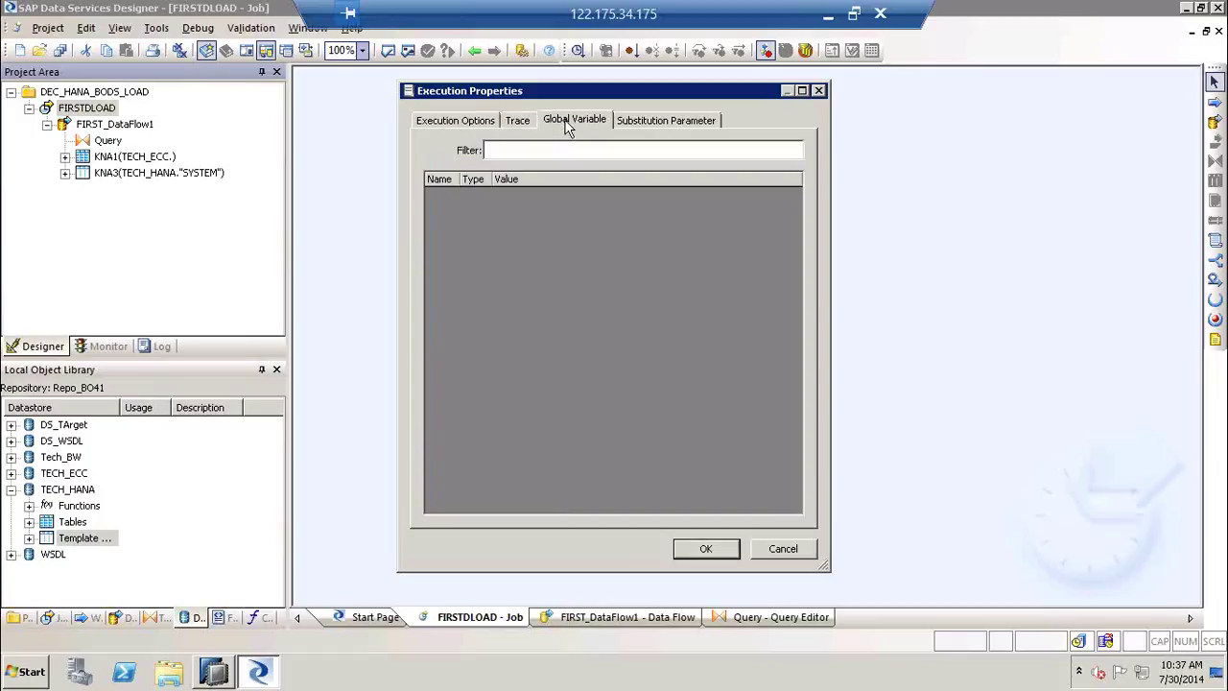
left_click(640, 124)
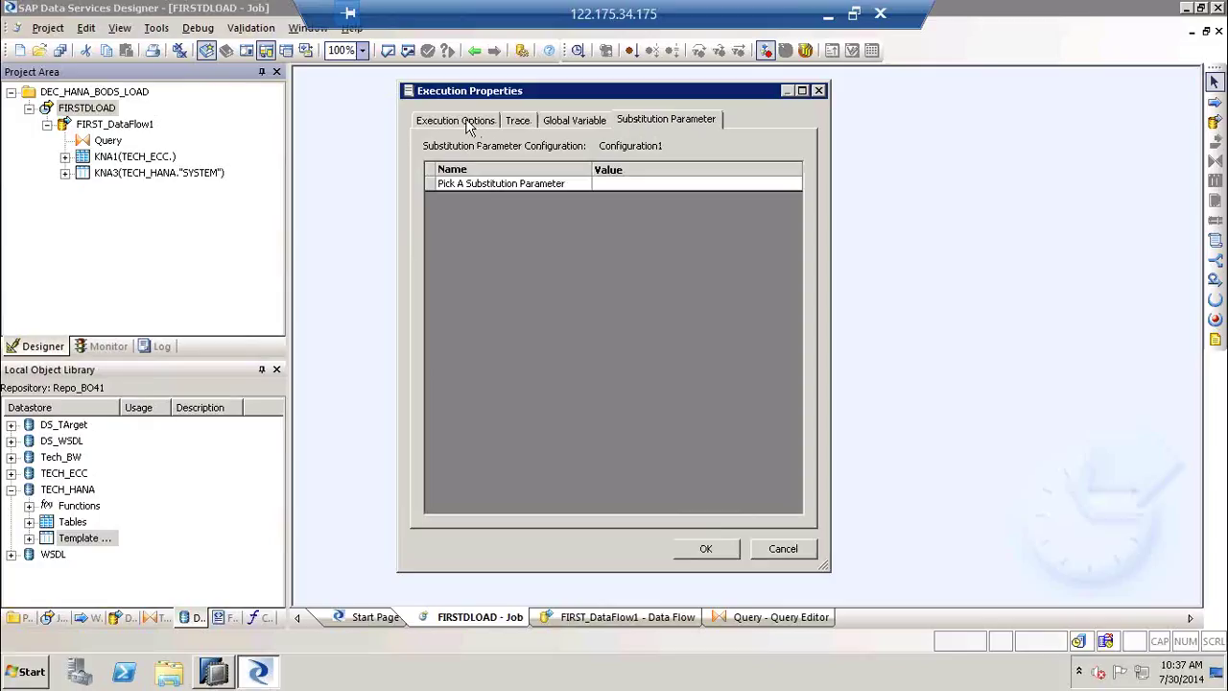
left_click(482, 123)
left_click(708, 550)
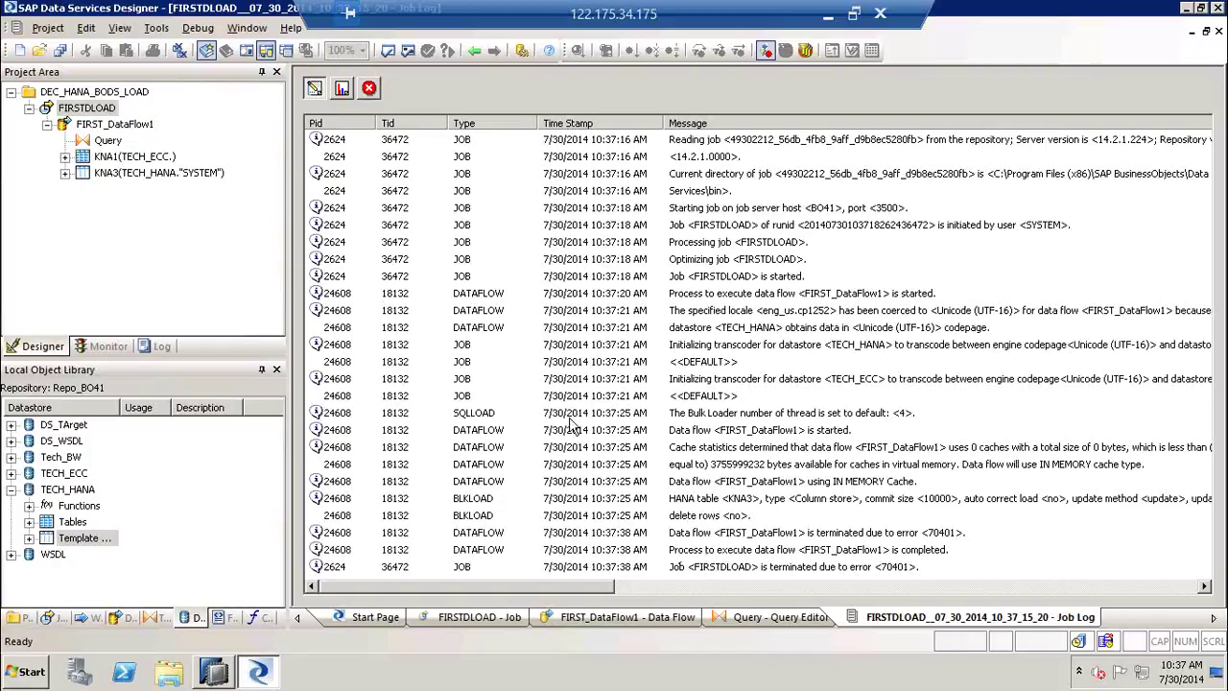
Step: Read each step's row count in the job monitor (8259 through Query), then switch to HANA Studio
left_click(343, 89)
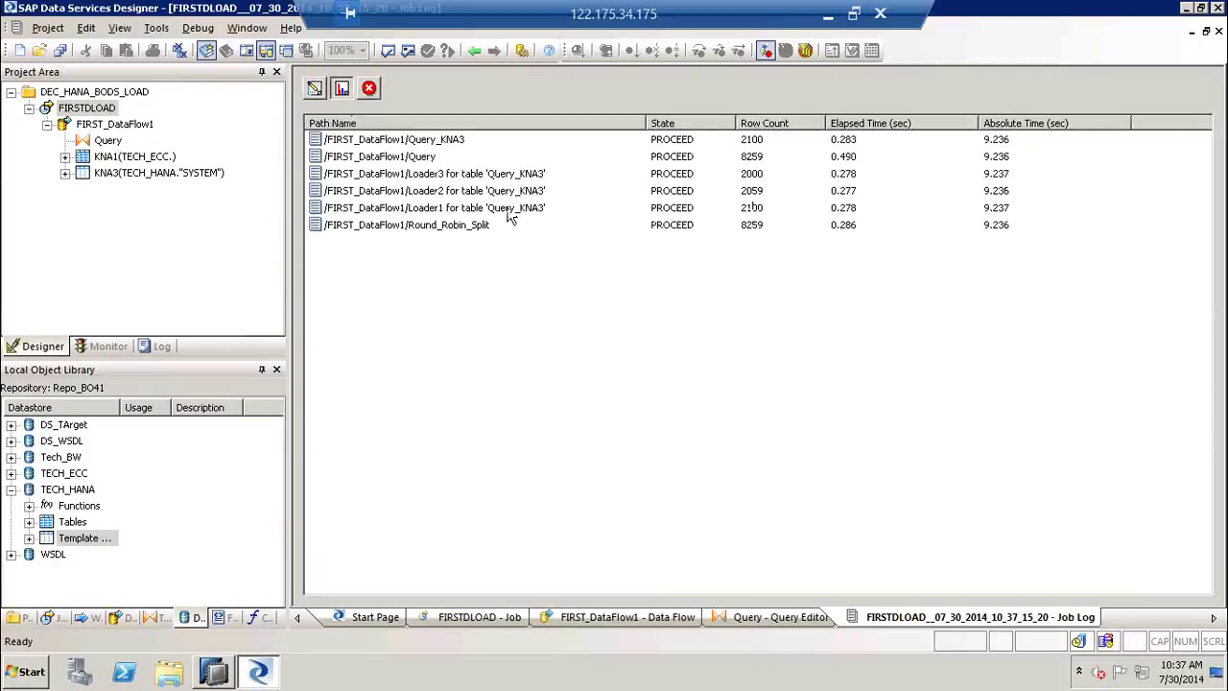
left_click(444, 142)
left_click(444, 160)
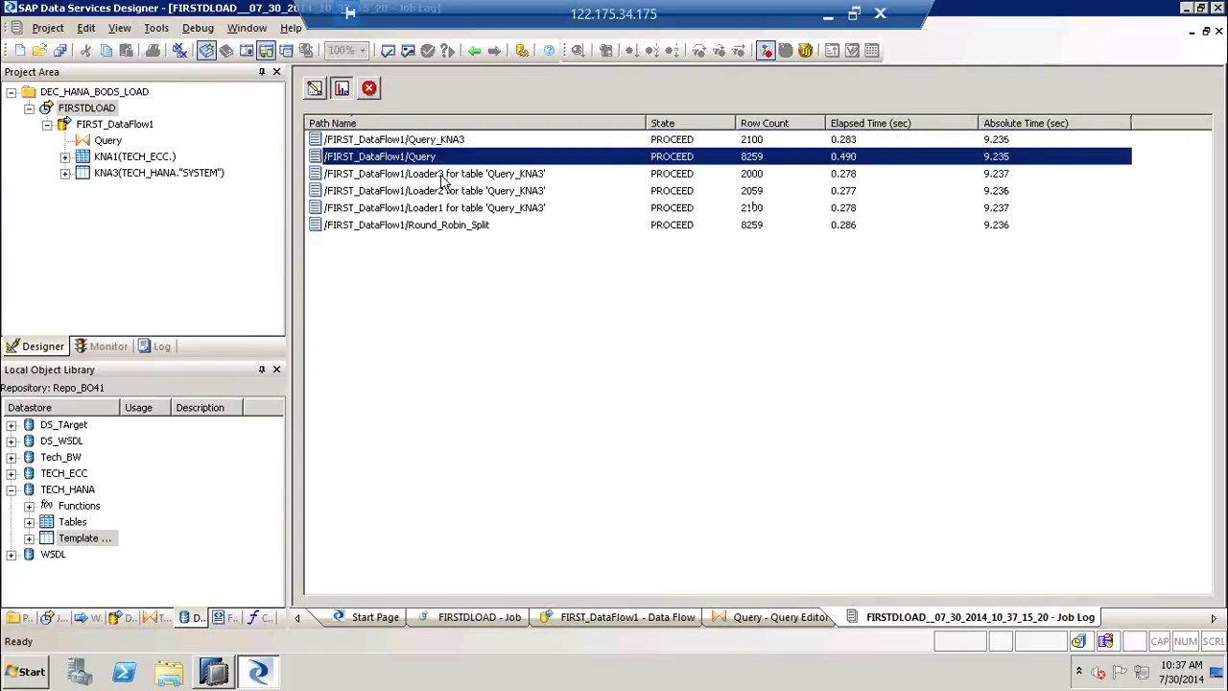
left_click(446, 177)
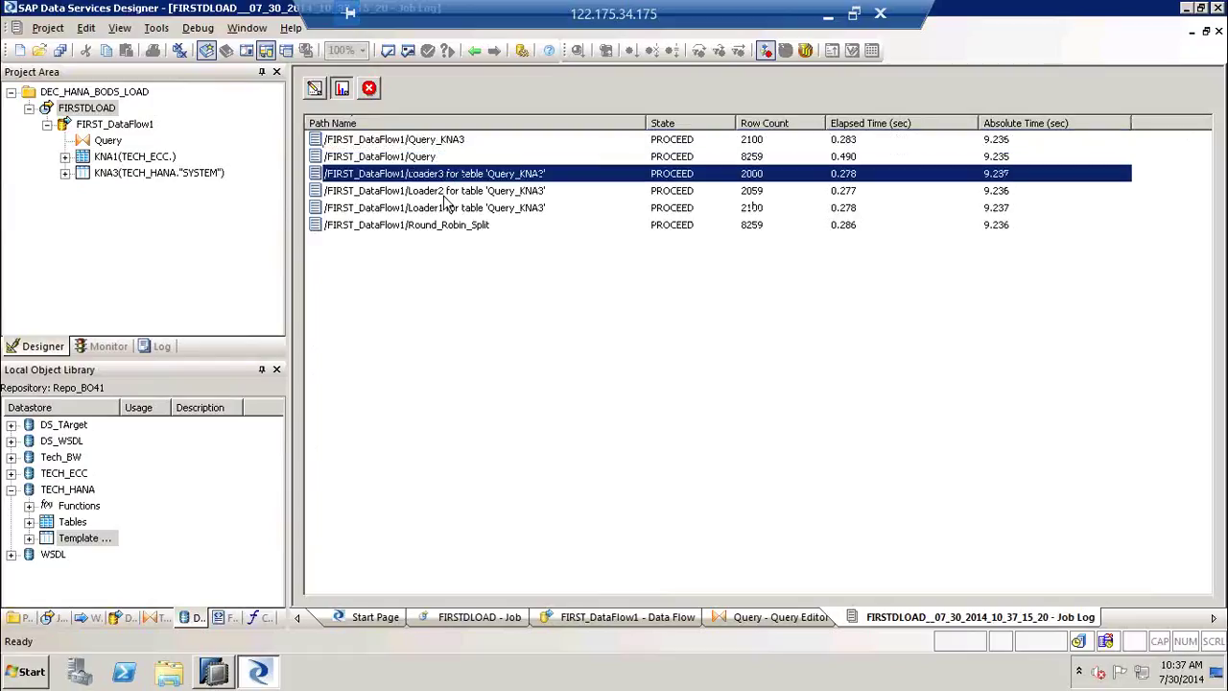
left_click(444, 192)
left_click(444, 211)
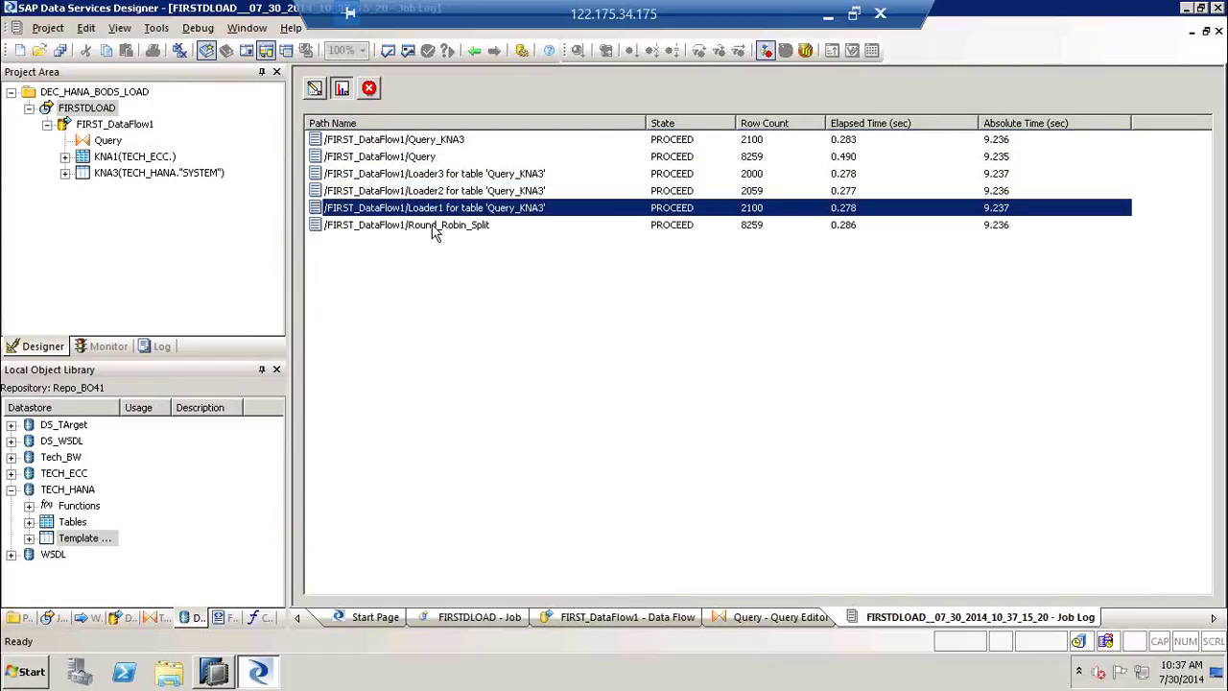
left_click(435, 228)
left_click(444, 206)
left_click(444, 194)
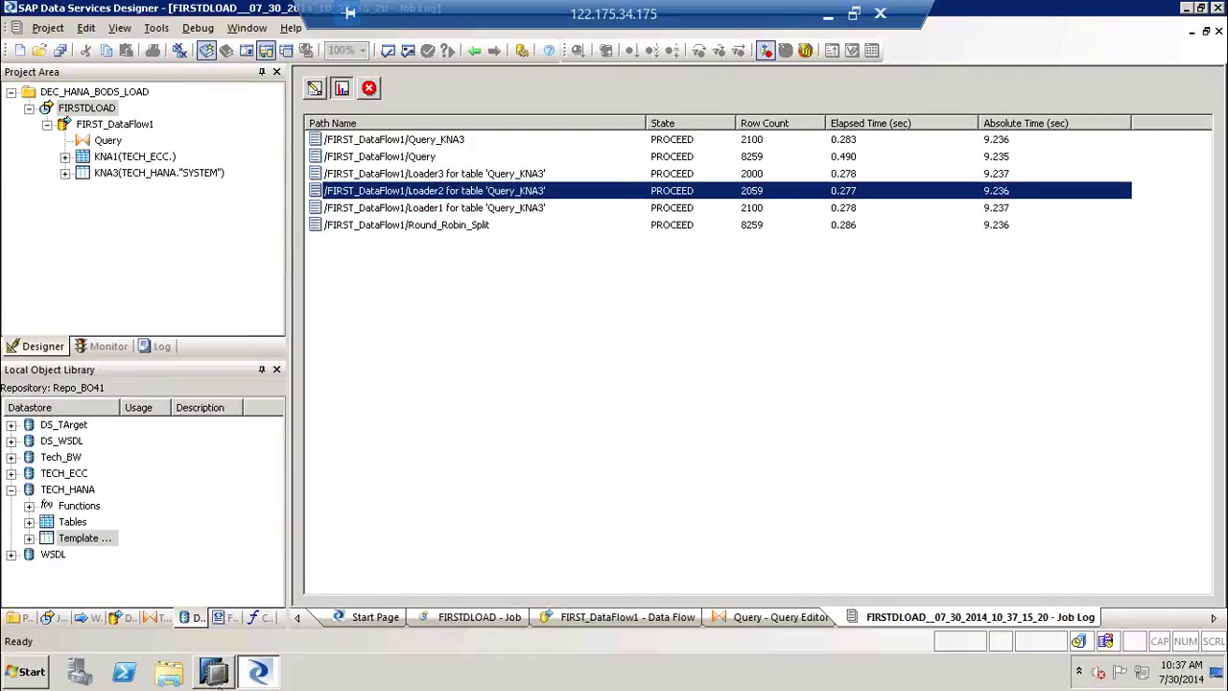
left_click(219, 678)
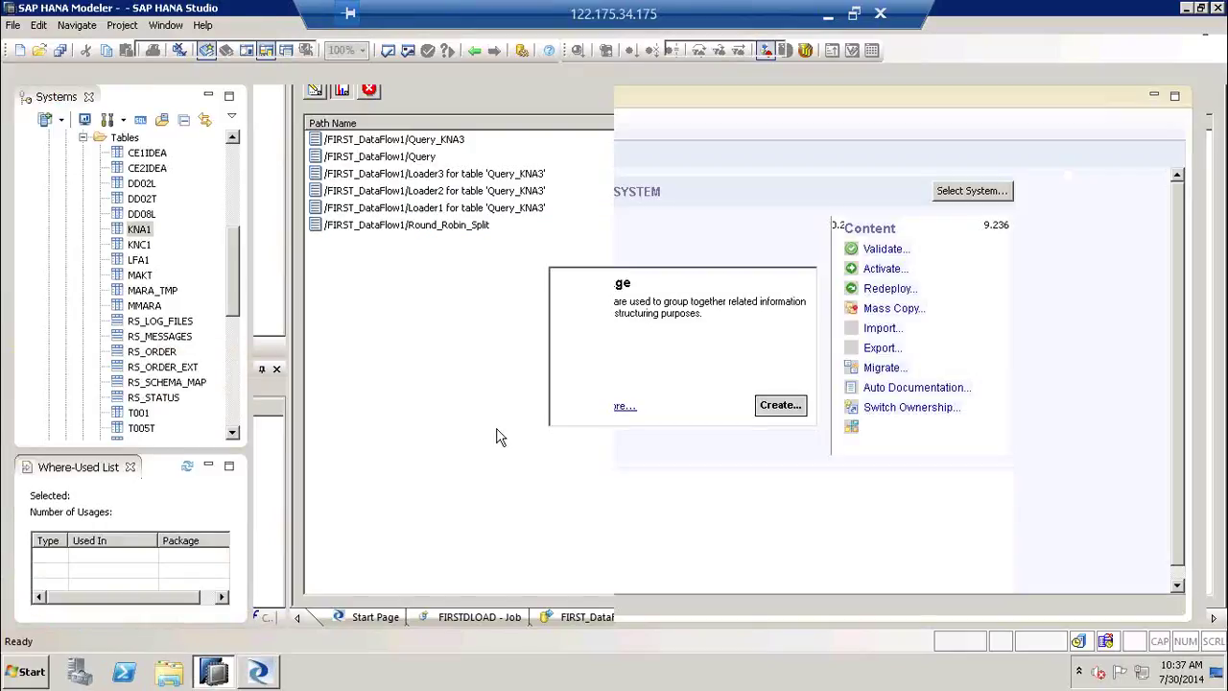
Step: Collapse the ERP1 schema and refresh the SYSTEM schema in the catalog tree
left_click(235, 168)
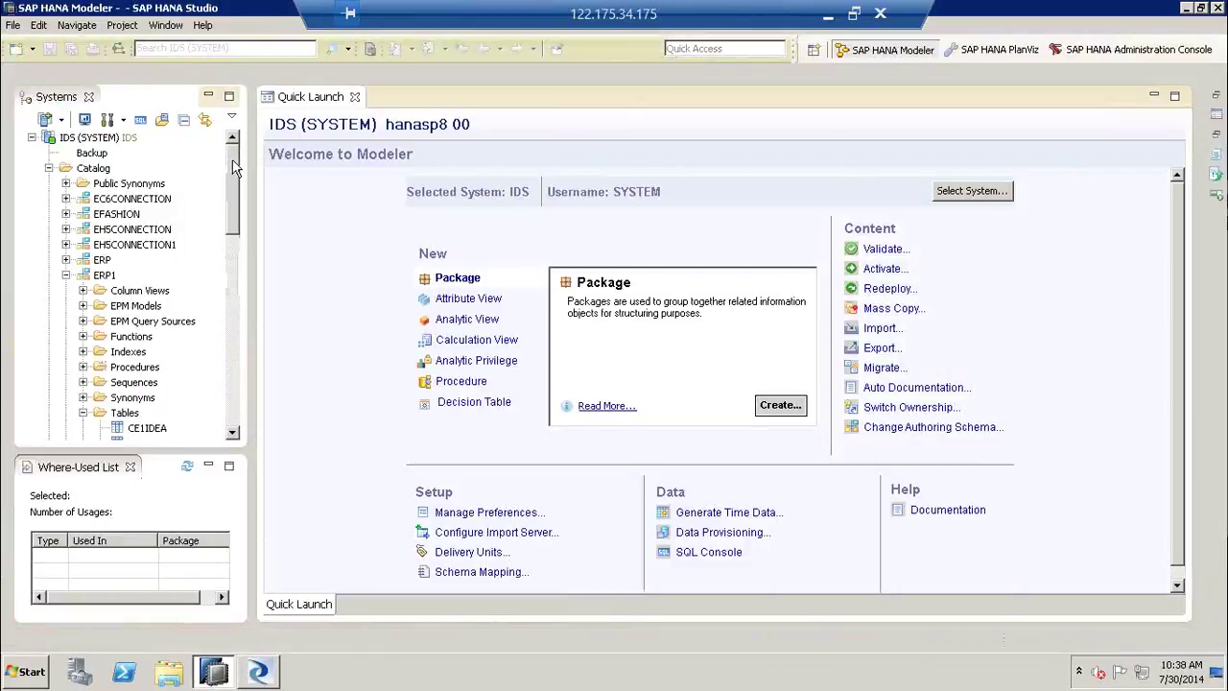
left_click(65, 275)
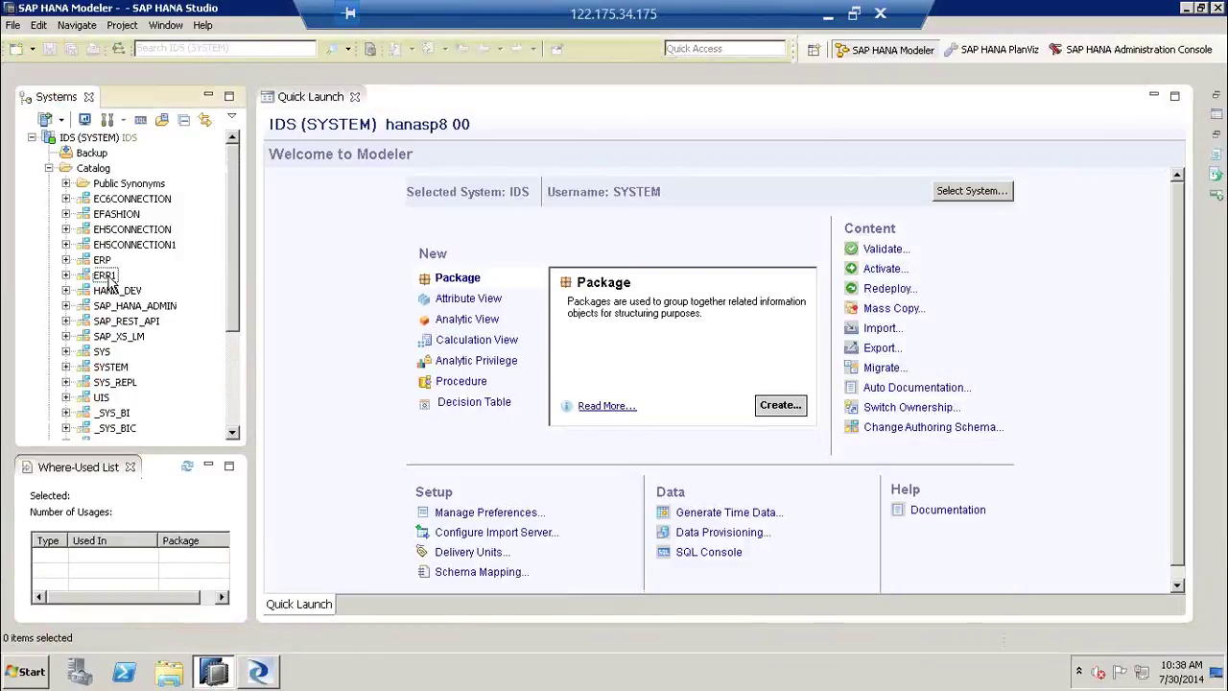
left_click(107, 276)
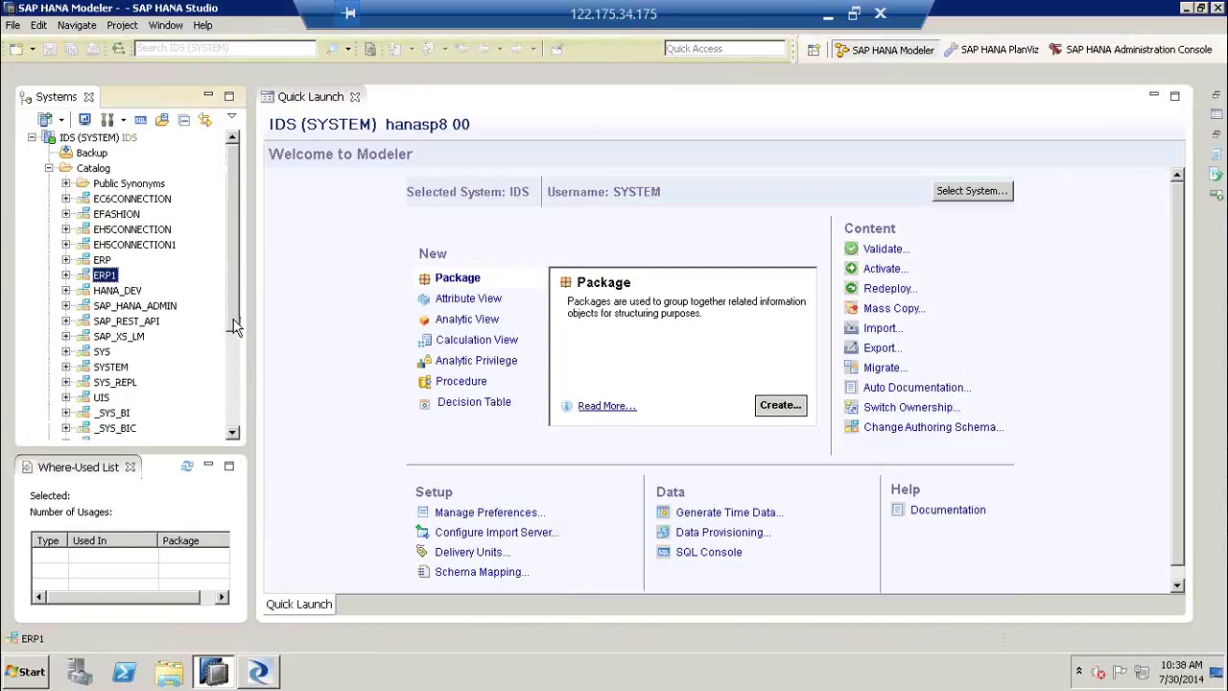
scroll(237, 352, "down", 1)
left_click(112, 322)
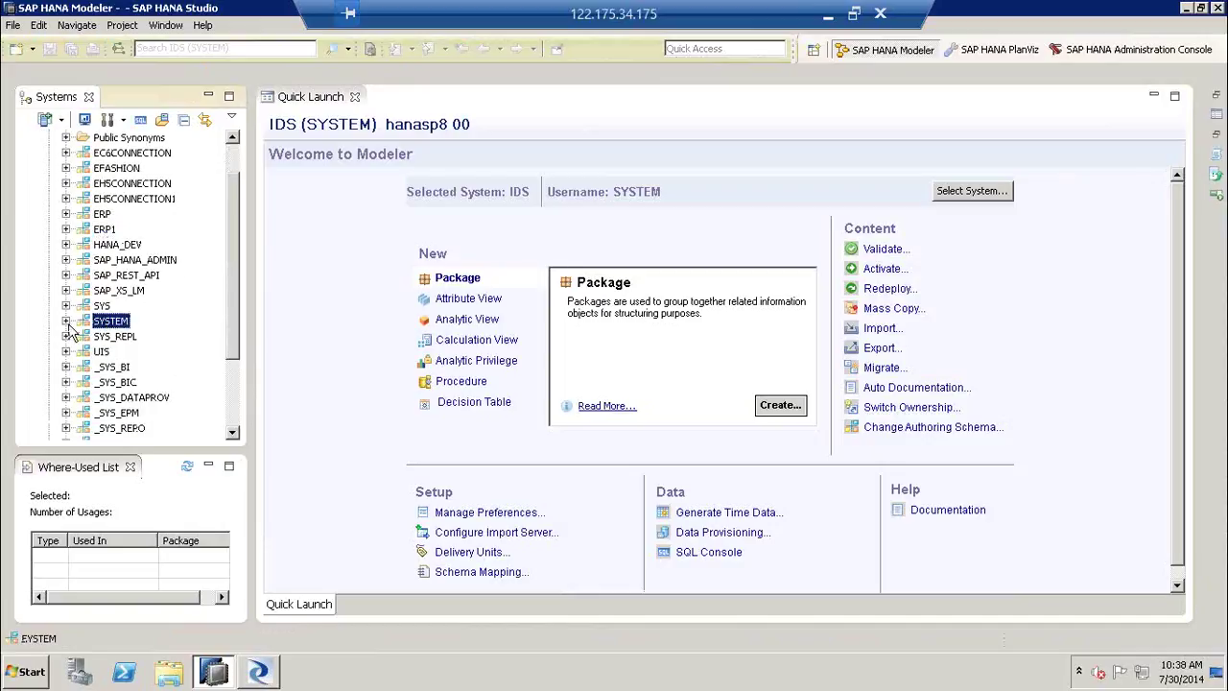
right_click(113, 328)
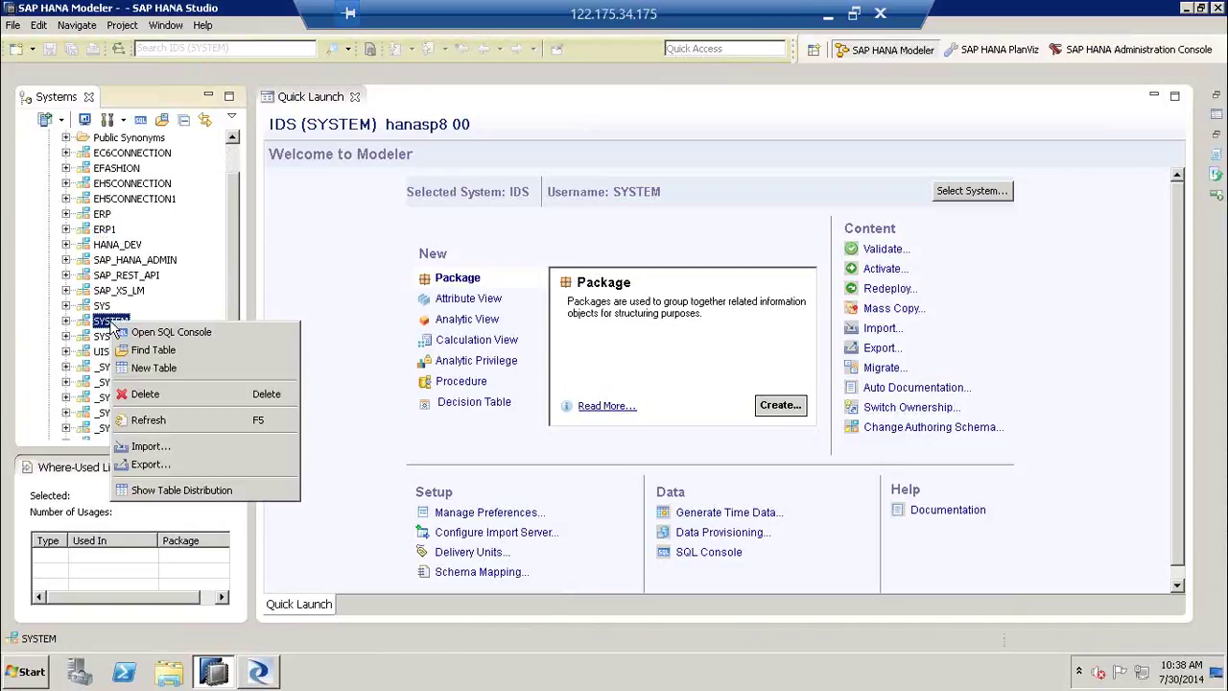
left_click(178, 426)
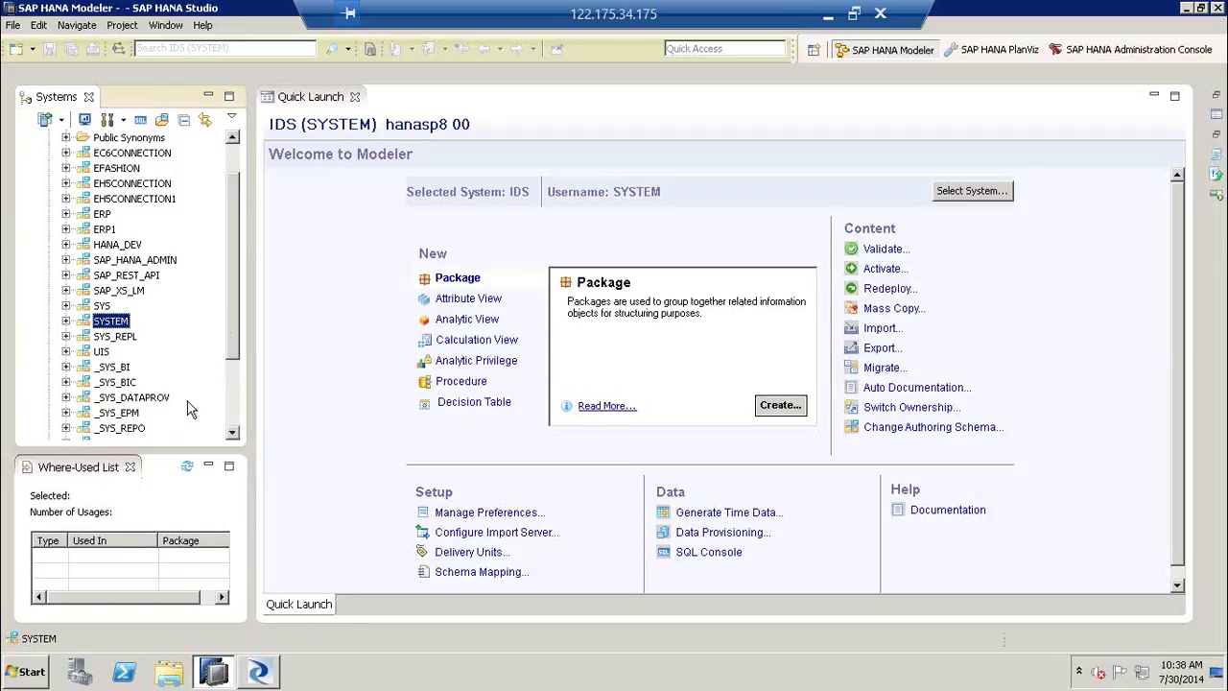
Step: Open a data preview of the SYSTEM schema's KNA3 table
left_click(65, 320)
scroll(240, 432, "down", 6)
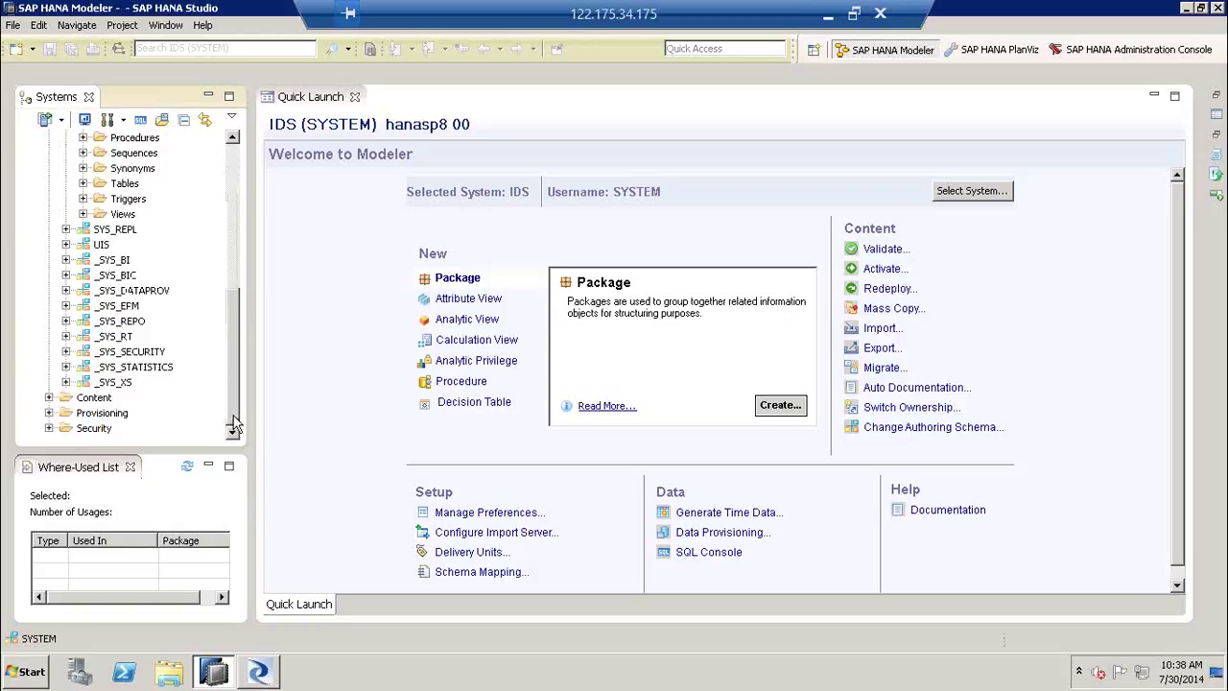
left_click(83, 184)
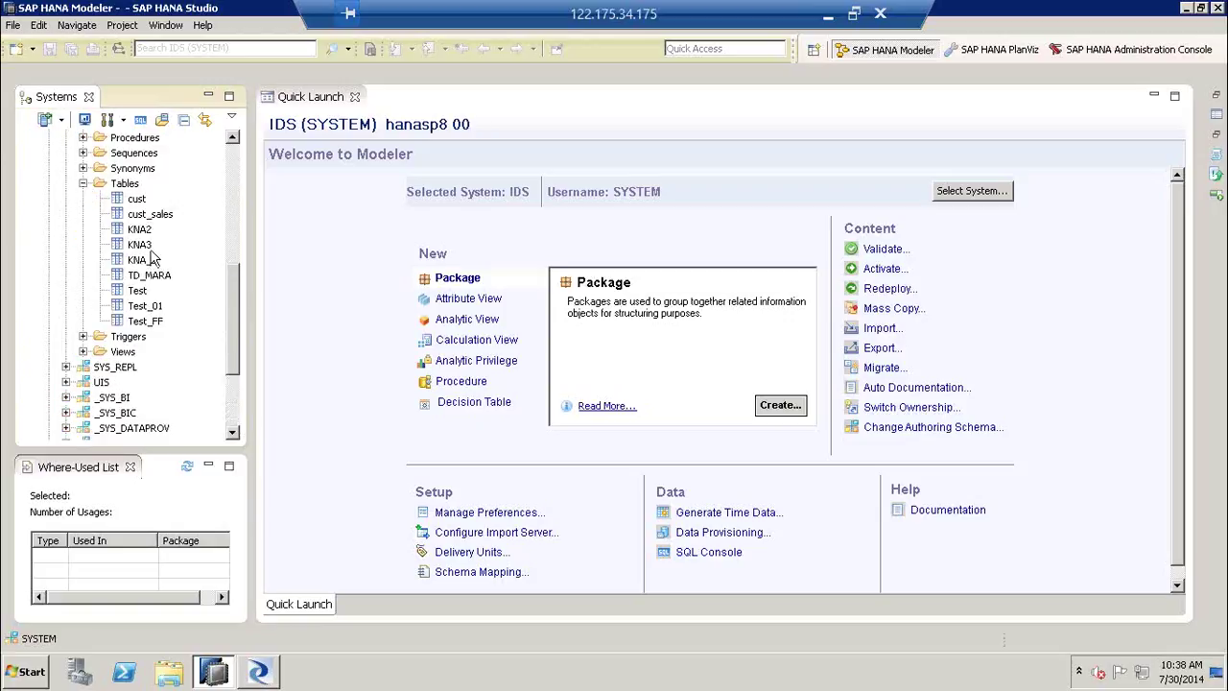
left_click(146, 246)
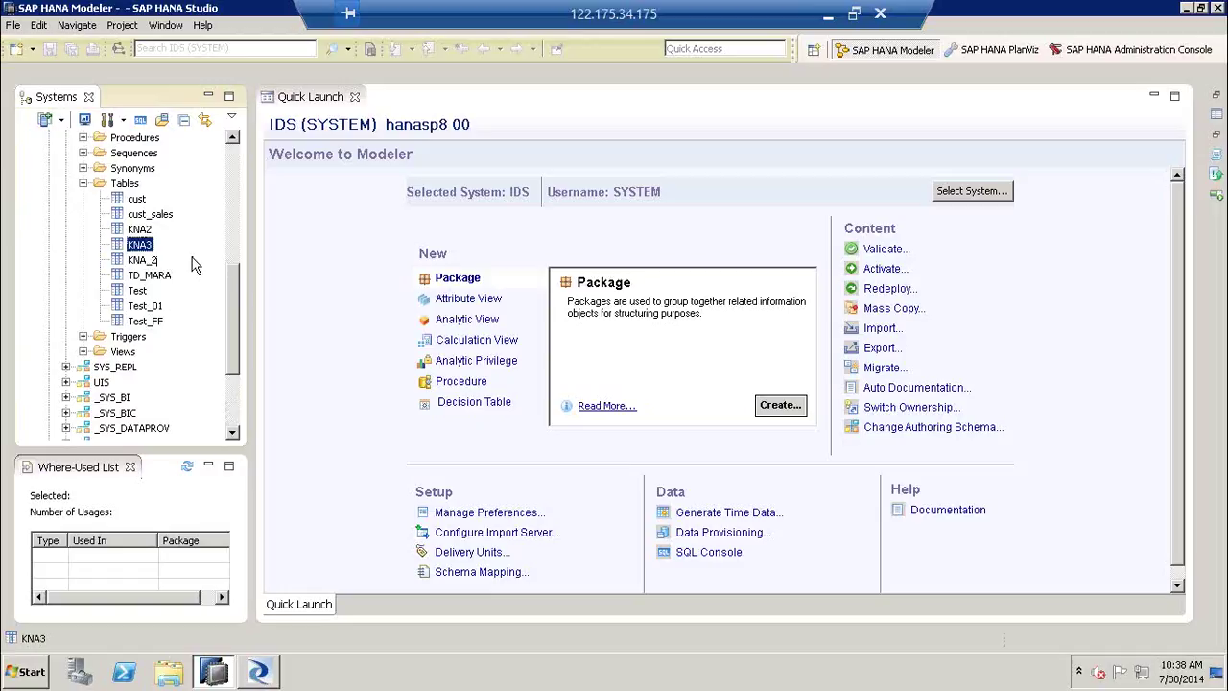
right_click(142, 247)
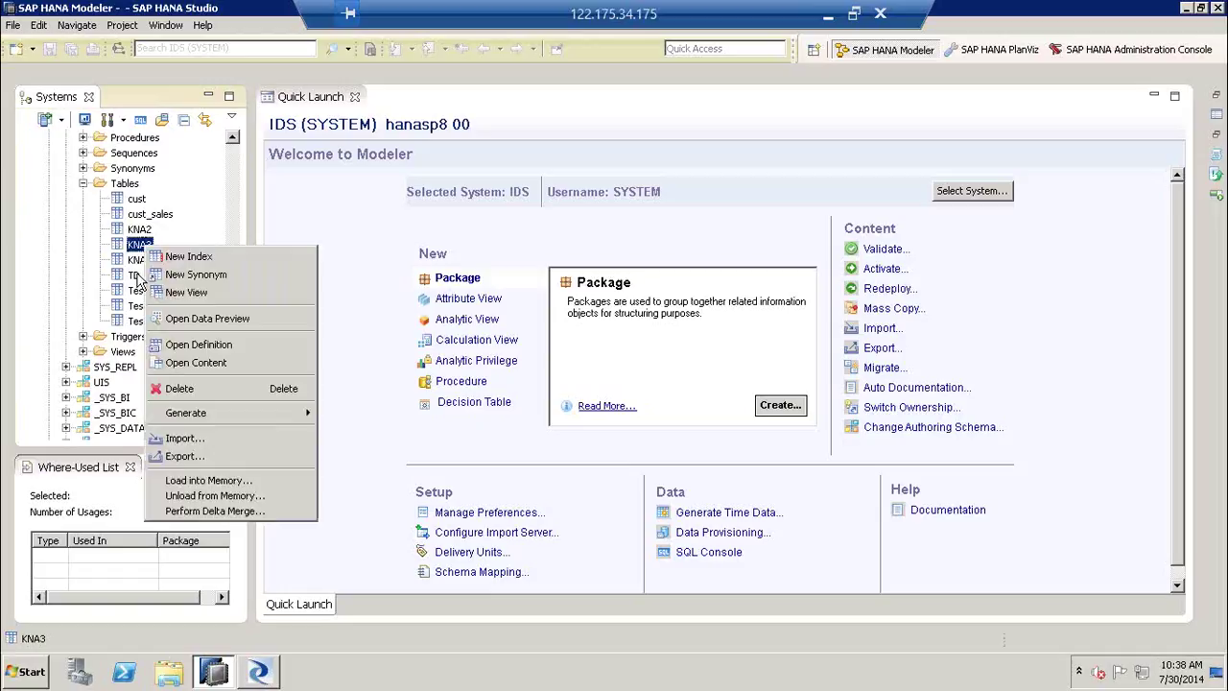
left_click(182, 323)
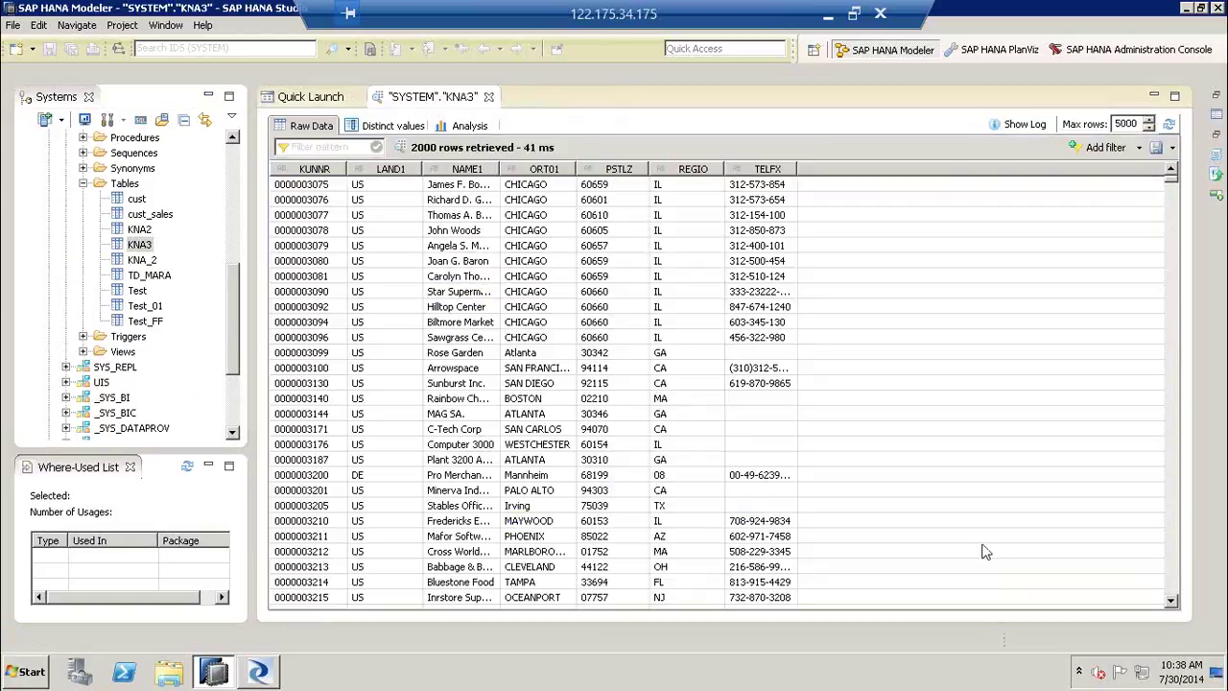
Step: Inspect the loaded KNA3 preview rows, then switch back to the Data Services Designer job log
right_click(988, 407)
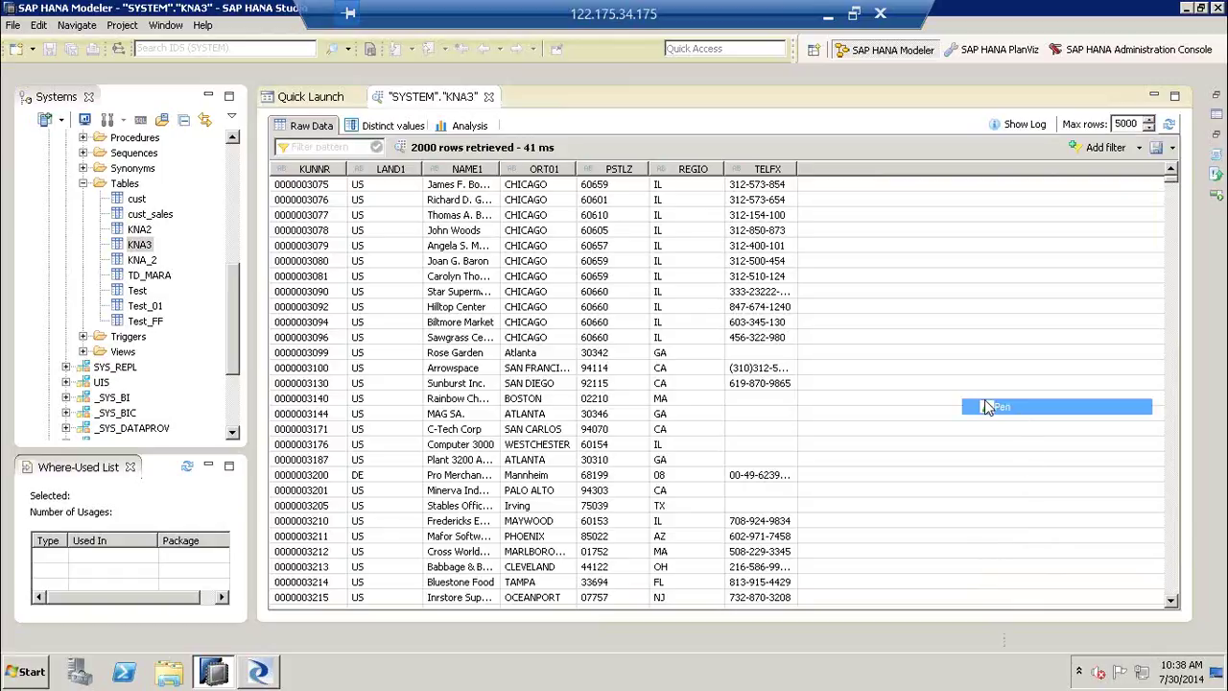
left_click_drag(309, 173, 340, 140)
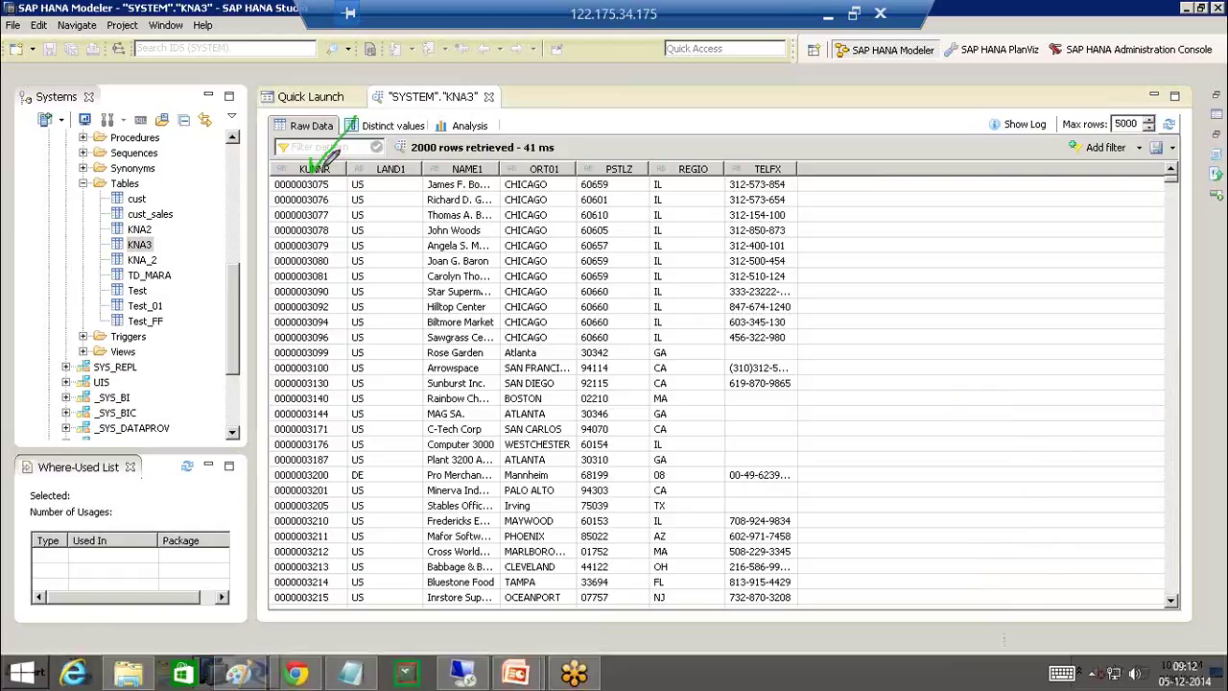
left_click_drag(440, 115, 378, 190)
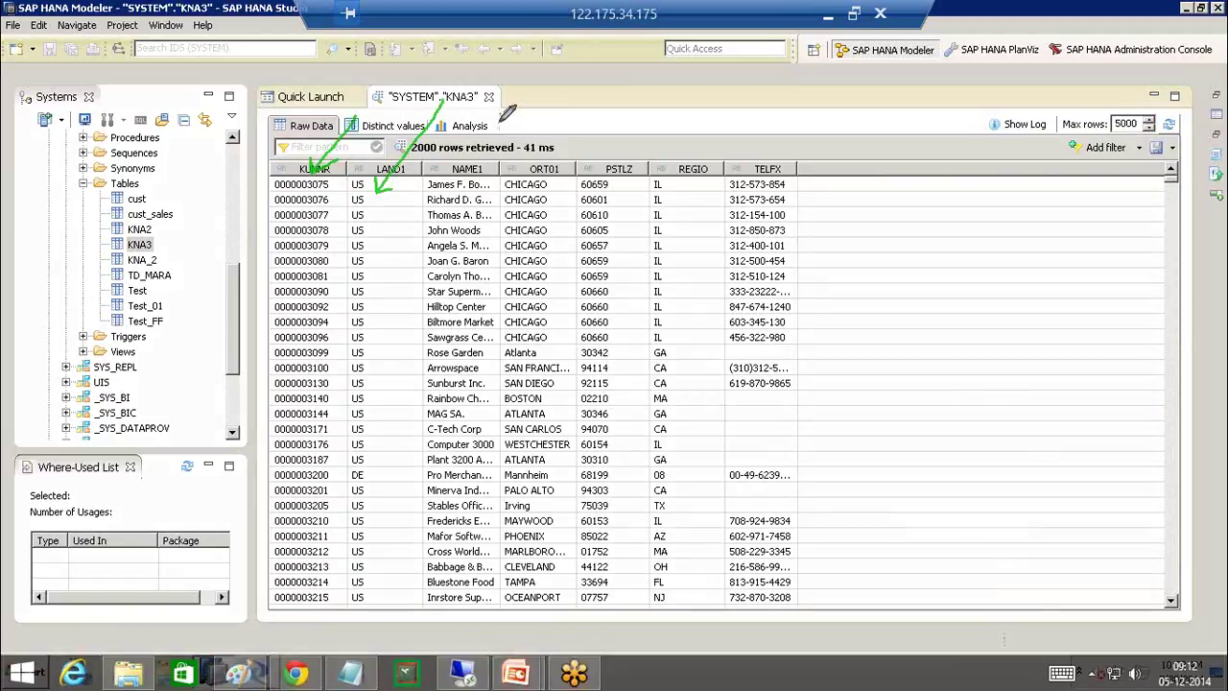
mouse_move(500, 116)
left_mouse_down()
mouse_move(464, 196)
mouse_move(477, 187)
left_mouse_up()
mouse_move(844, 121)
left_mouse_down()
mouse_move(758, 235)
mouse_move(773, 235)
left_mouse_up()
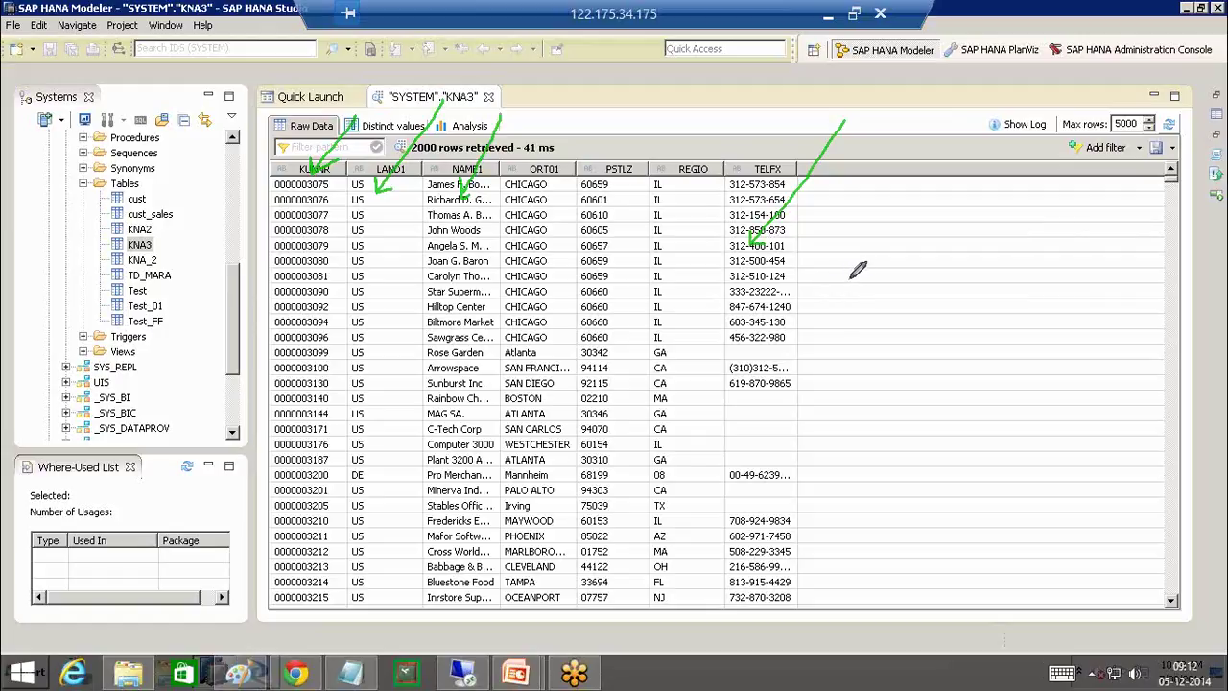
mouse_move(902, 113)
left_mouse_down()
mouse_move(852, 216)
mouse_move(881, 199)
left_mouse_up()
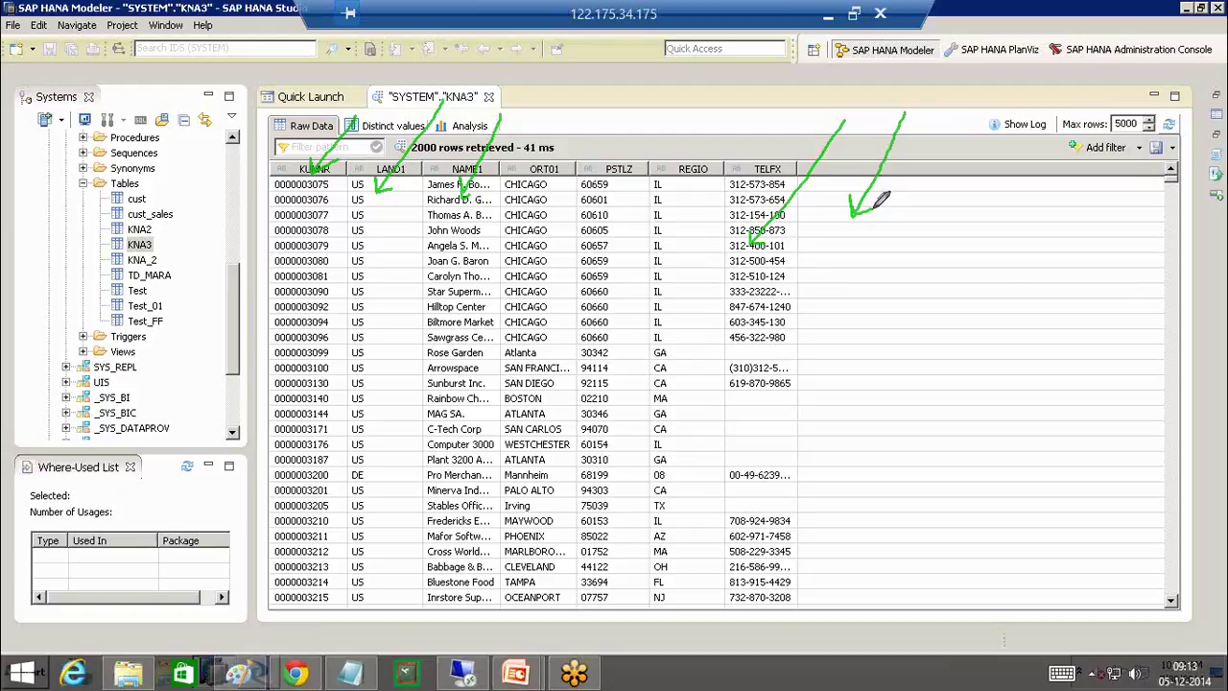
key("Escape")
left_click(787, 459)
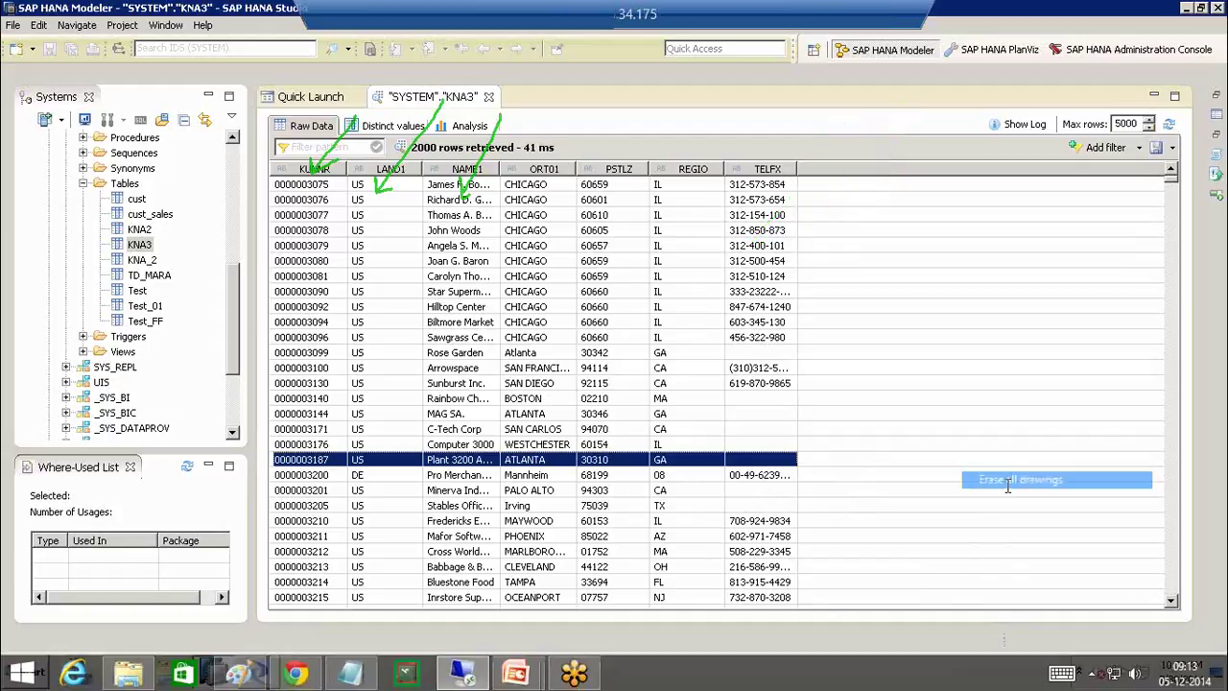
left_click(774, 246)
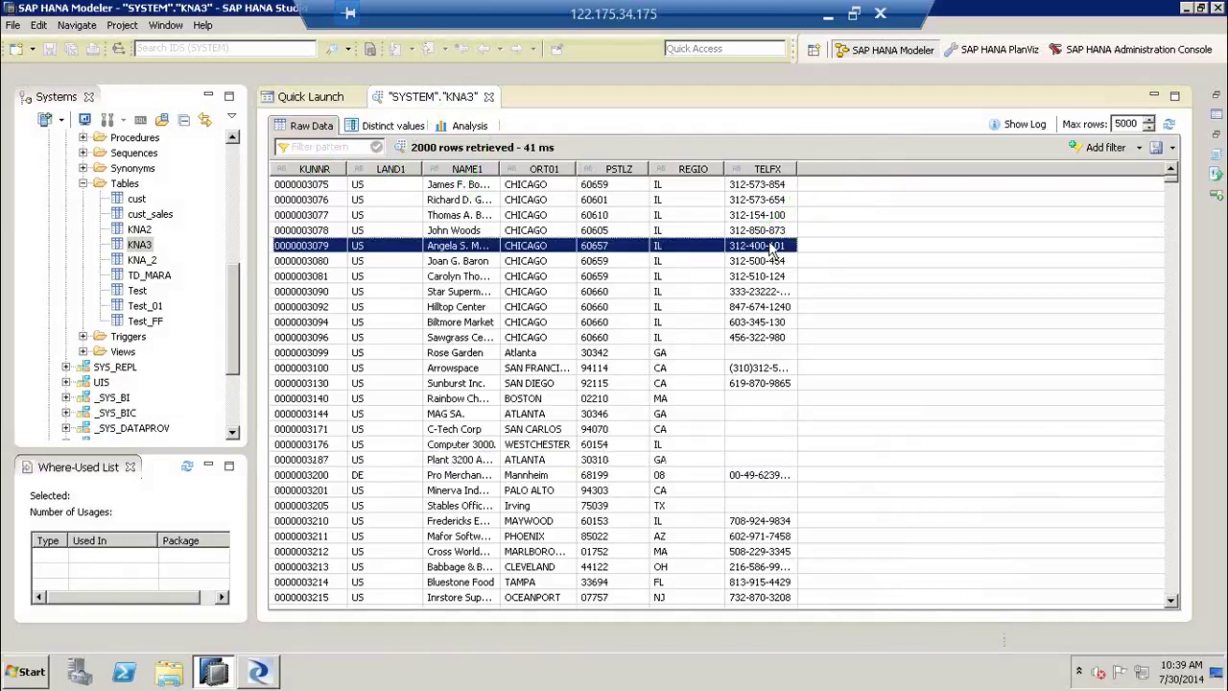
left_click(259, 673)
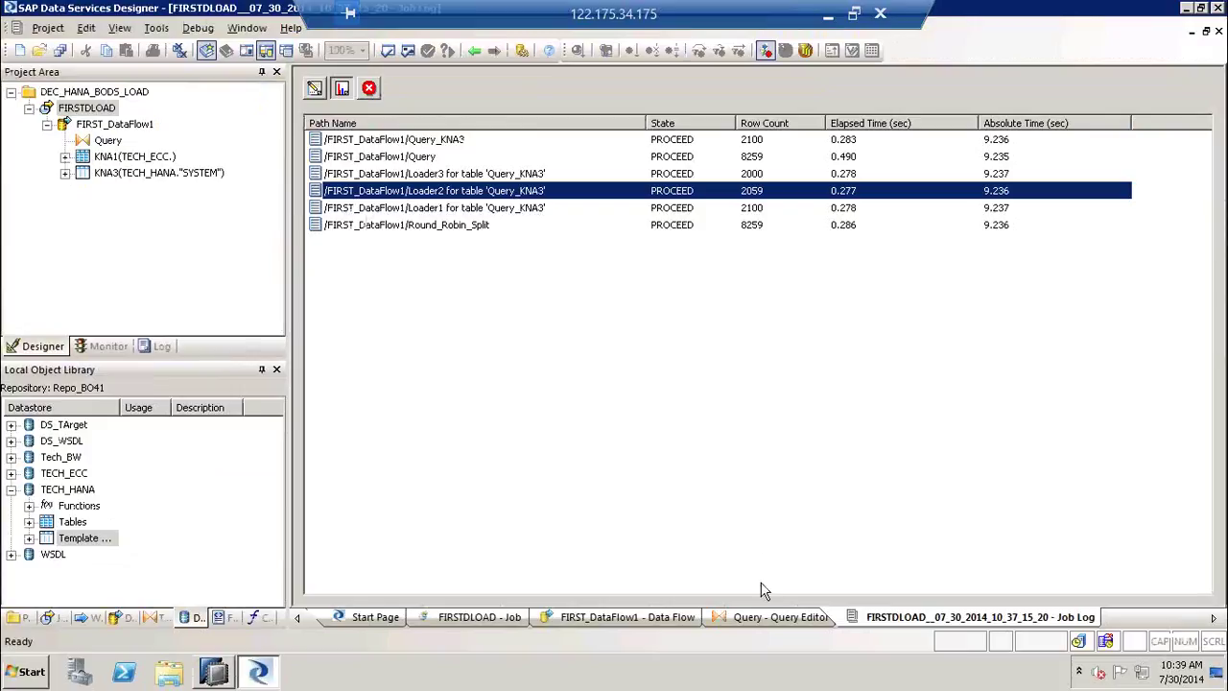
Step: Reopen the Query Editor and select the BAHNS column in the KNA1 Schema In list
left_click(756, 619)
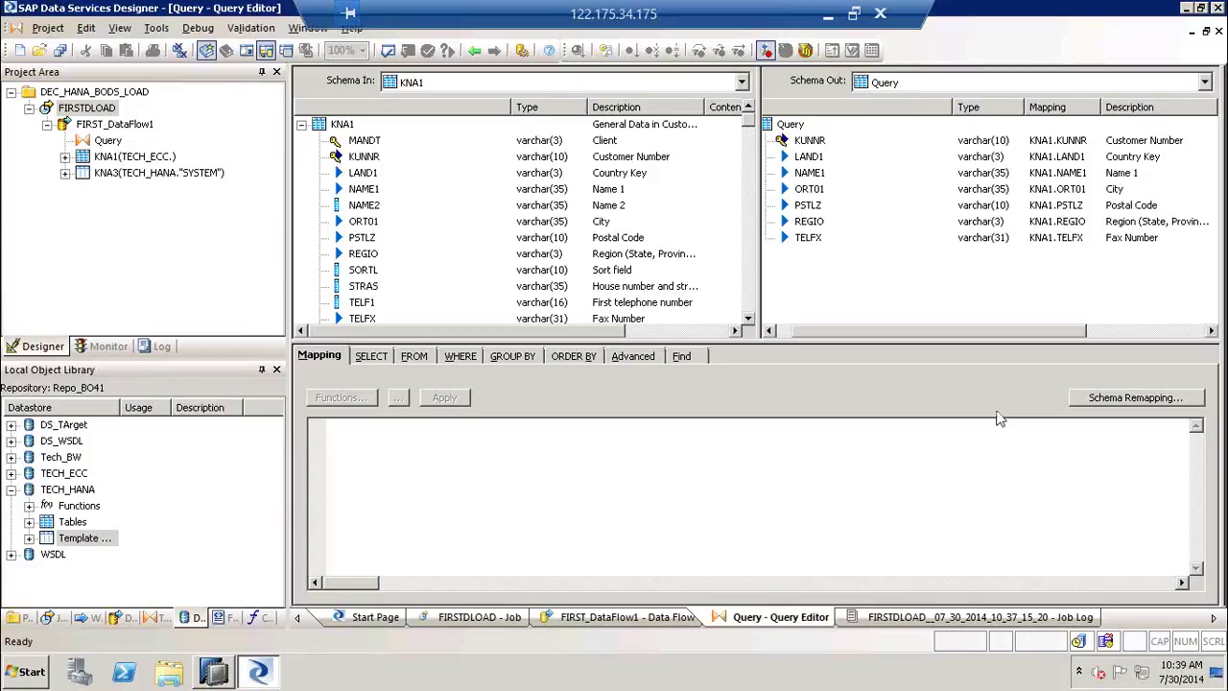
mouse_move(899, 562)
left_mouse_down()
mouse_move(301, 624)
mouse_move(635, 631)
mouse_move(969, 597)
mouse_move(864, 572)
left_mouse_up()
mouse_move(833, 429)
left_mouse_down()
mouse_move(724, 526)
mouse_move(729, 554)
mouse_move(758, 548)
mouse_move(736, 543)
left_mouse_up()
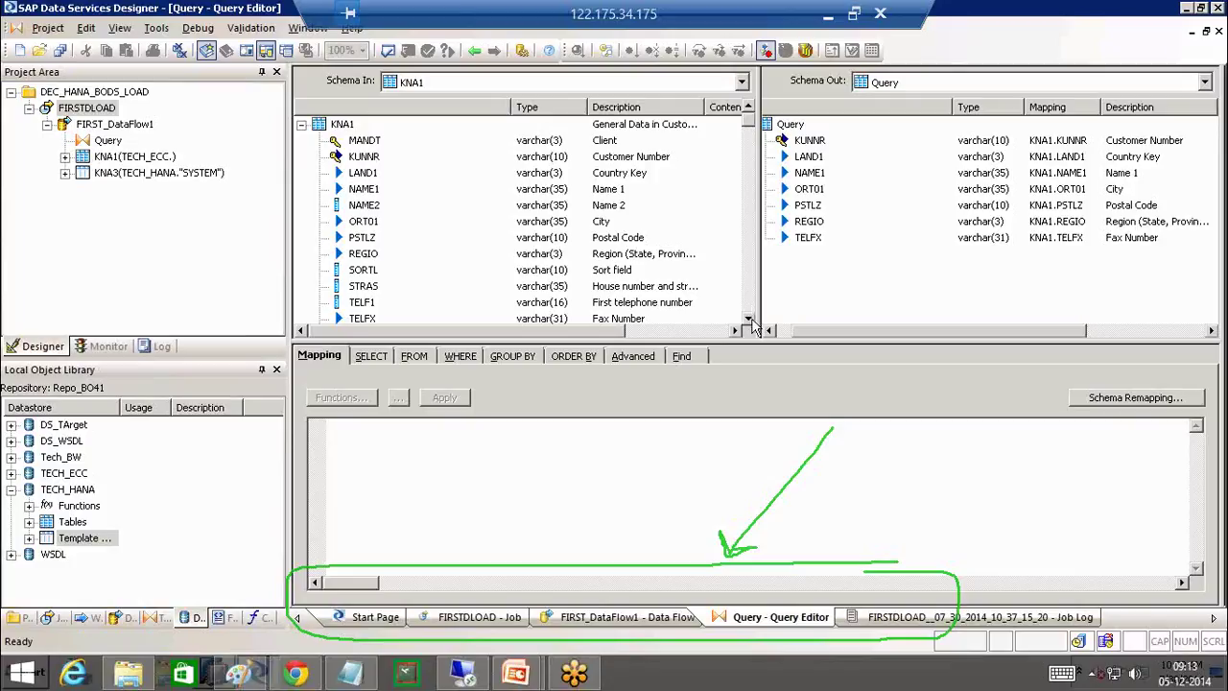
left_click_drag(752, 324, 752, 327)
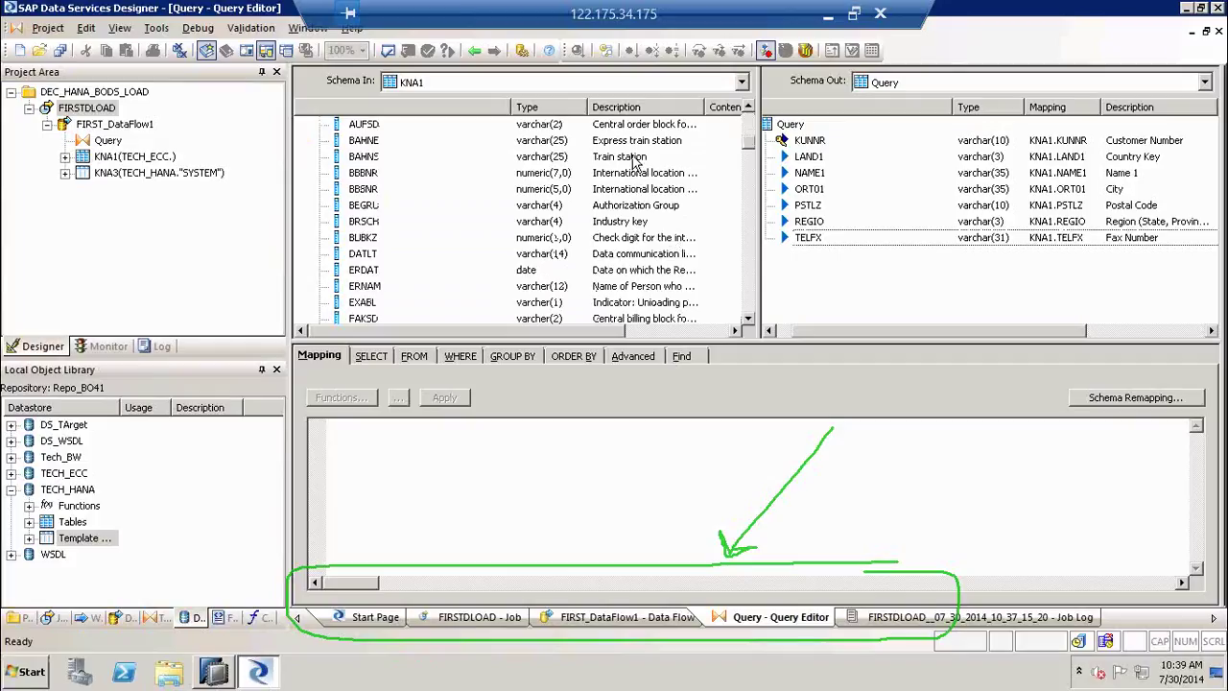
left_click(633, 158)
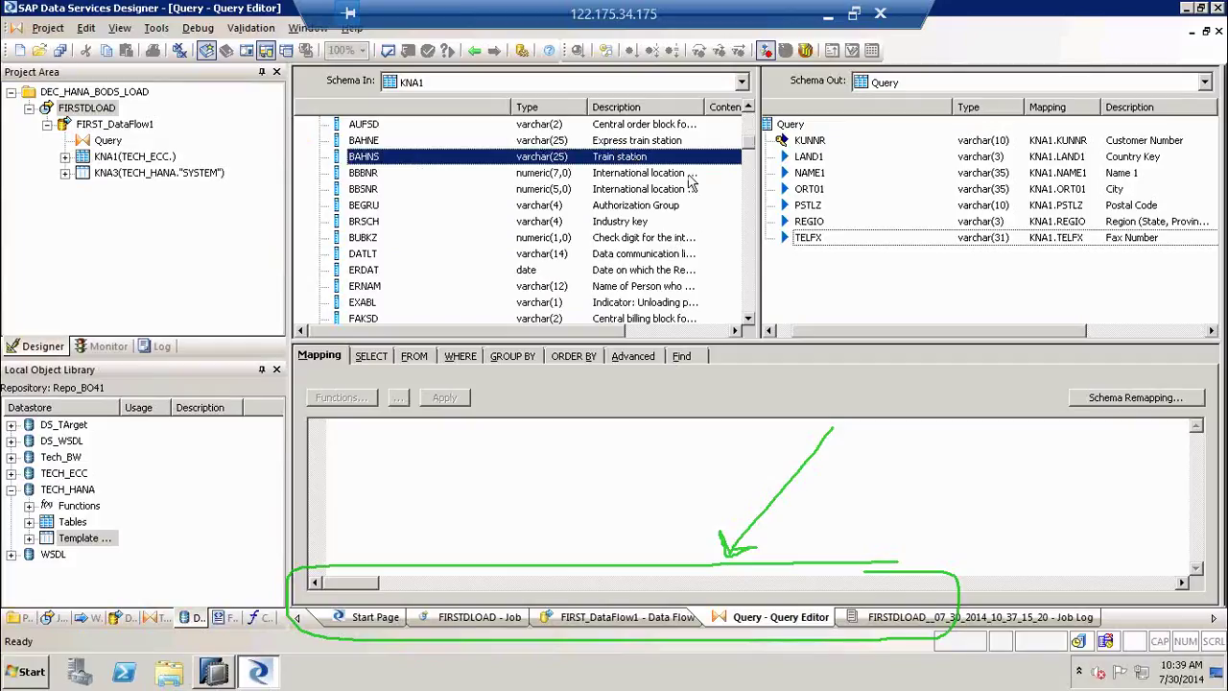
Step: Map KNA1's BAHNS (Train station) column into the Query output and validate the data flow
right_click(679, 161)
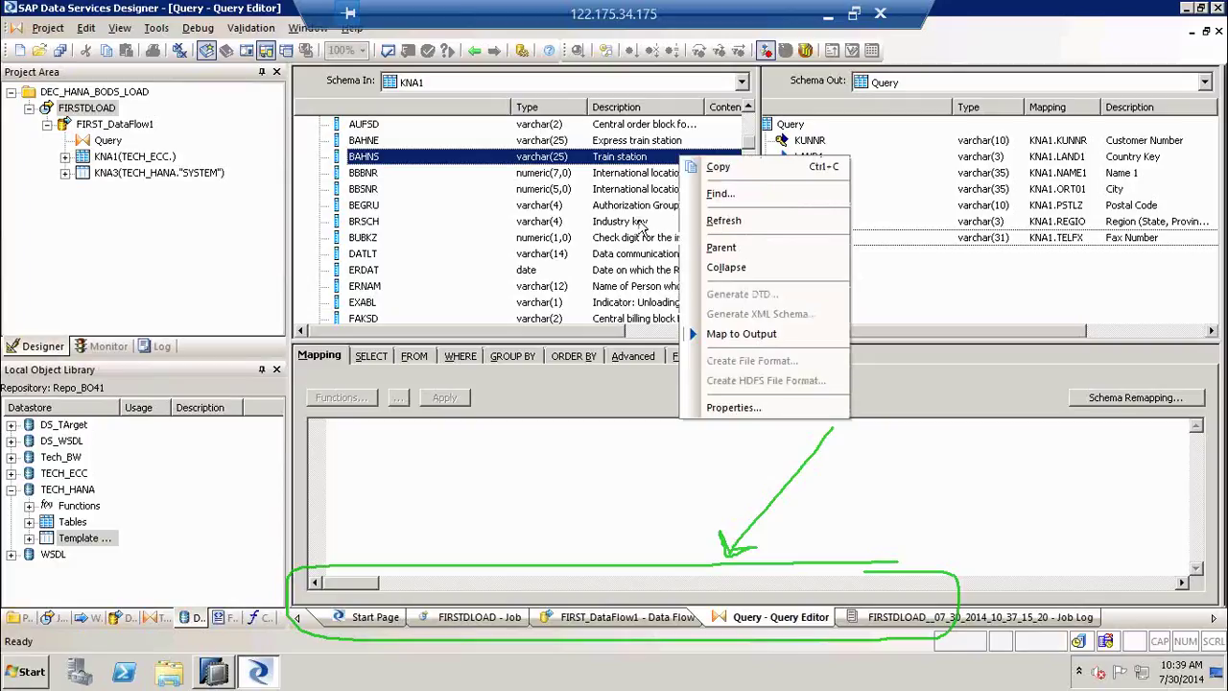
left_click(736, 334)
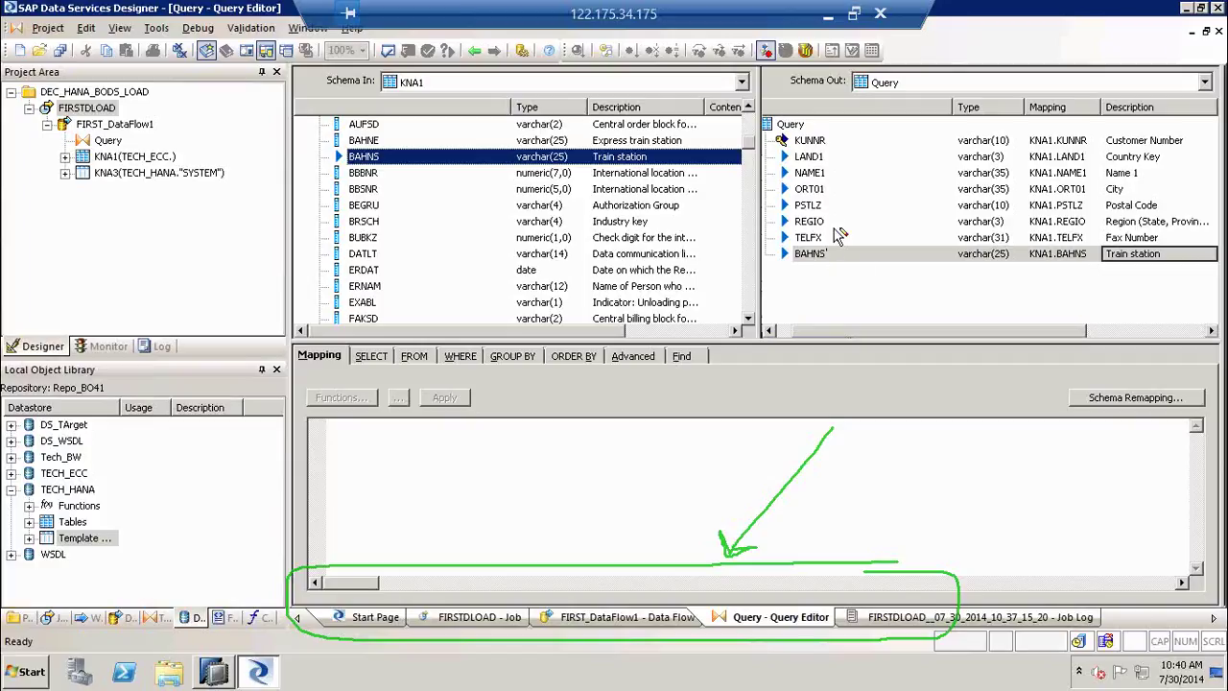
left_click(391, 52)
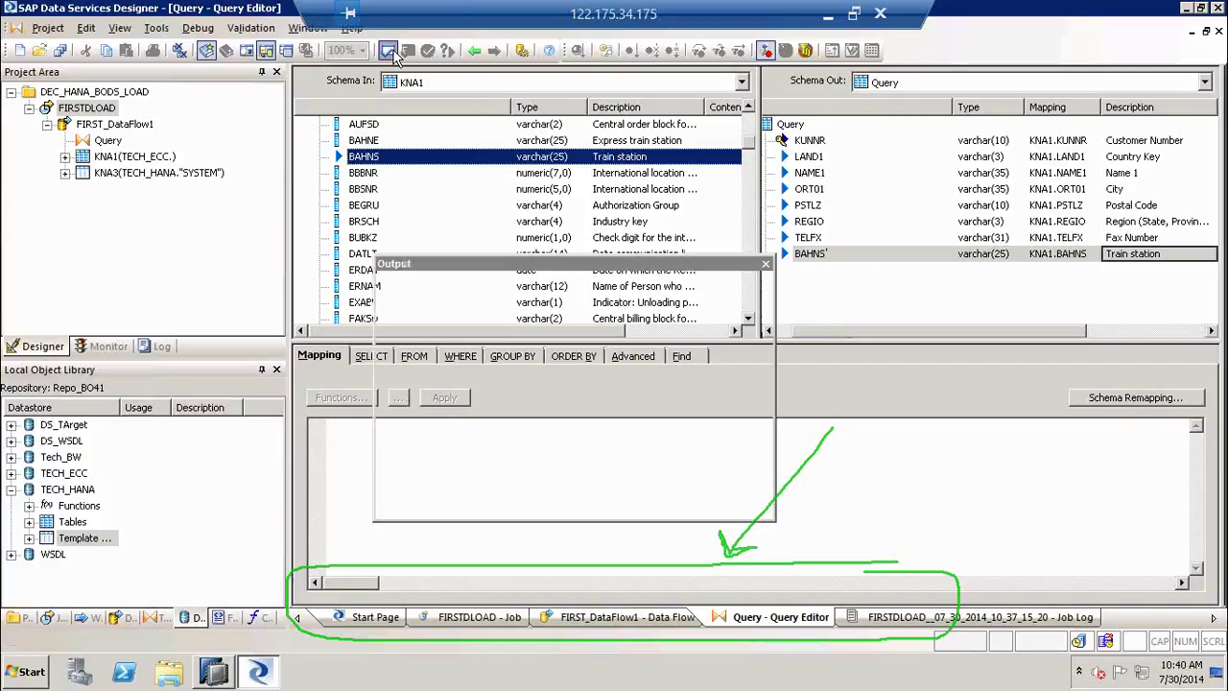
left_click(765, 263)
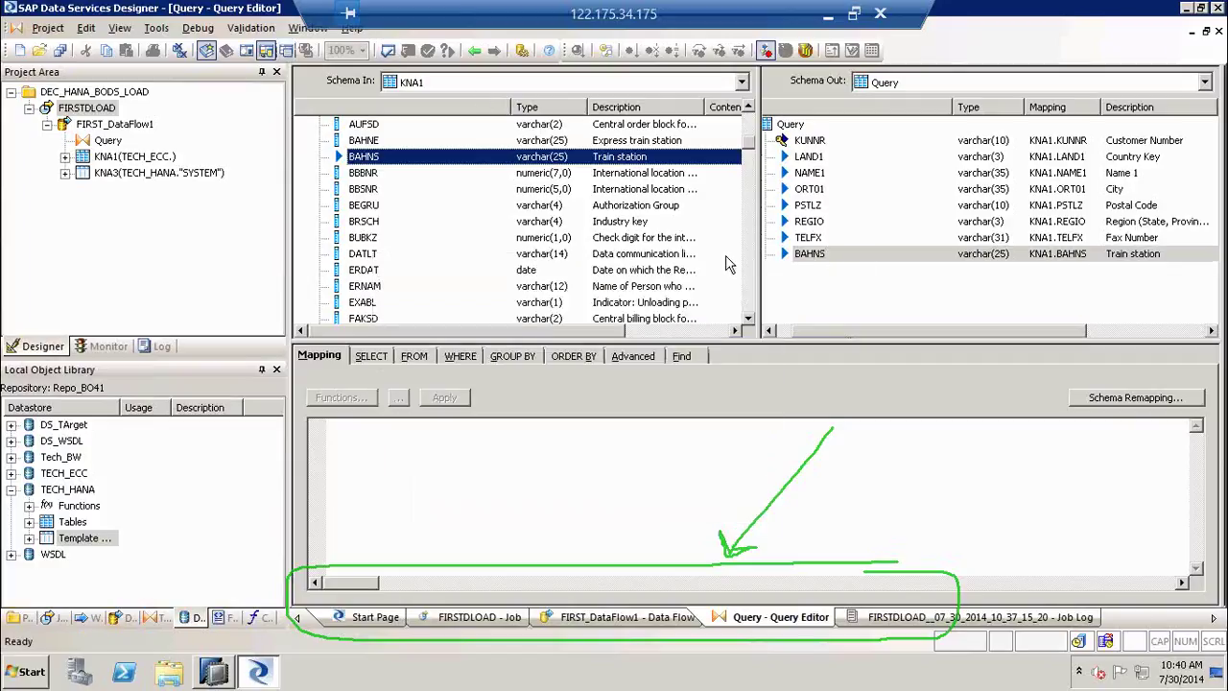
Step: Save all changes and execute the FIRSTDLOAD job with default execution properties
right_click(94, 110)
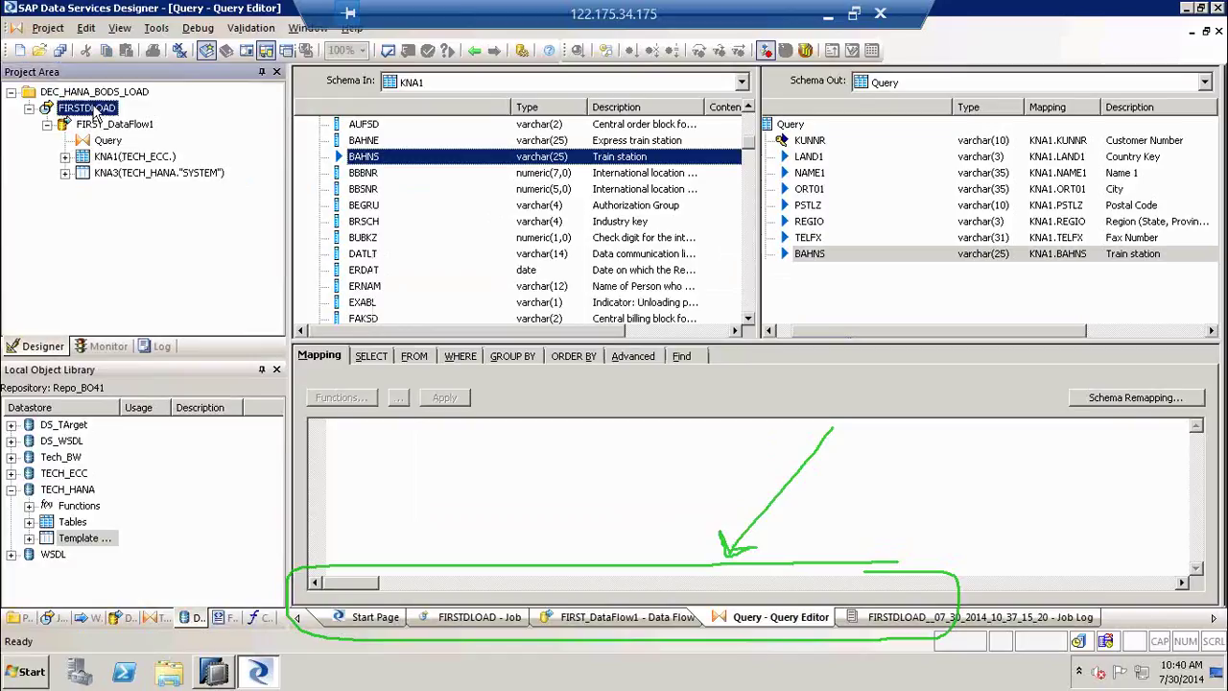
left_click(135, 117)
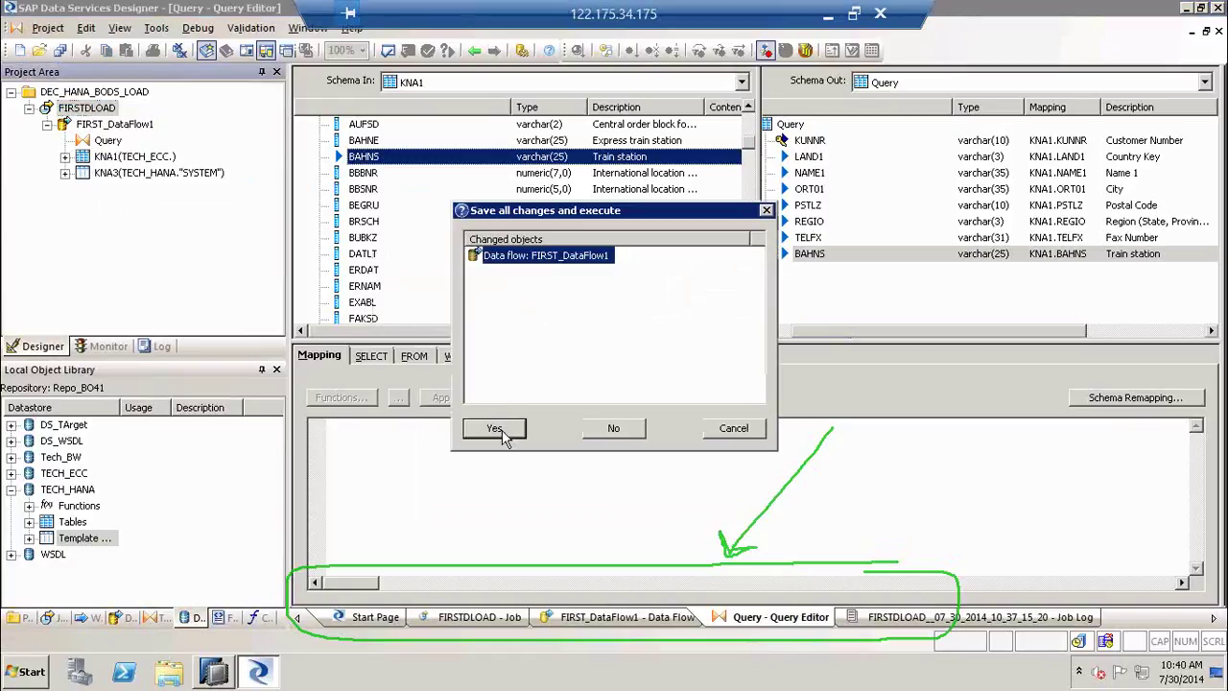
left_click(493, 428)
key("F8")
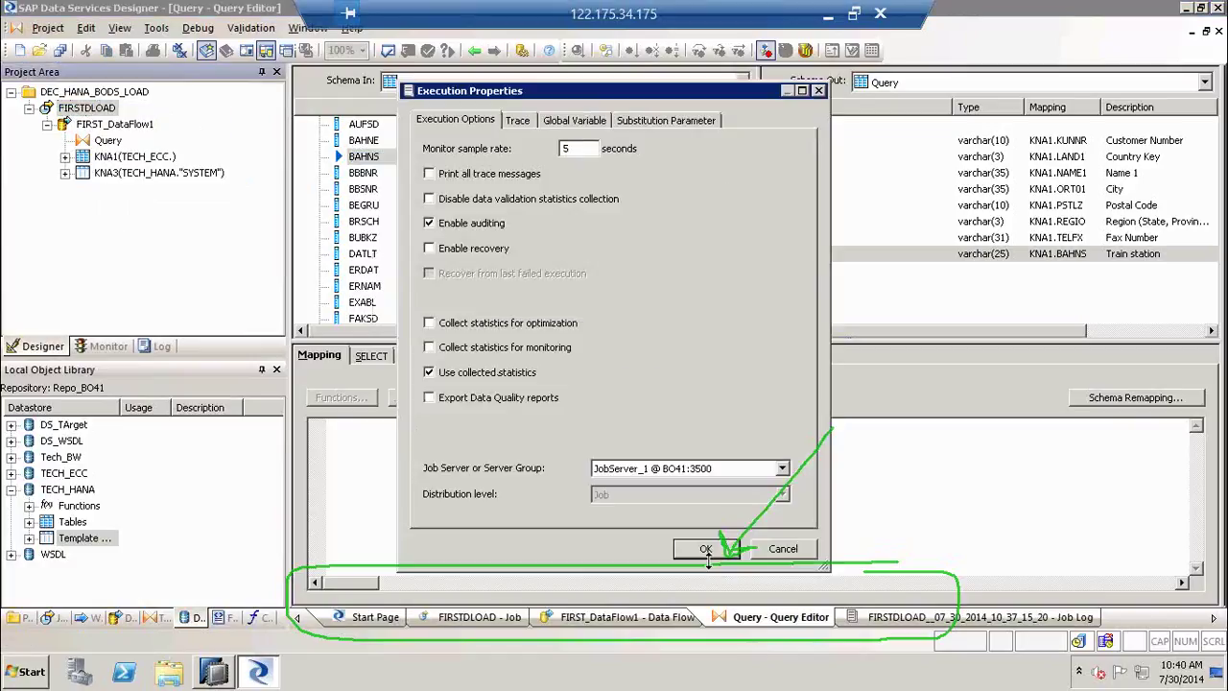
left_click(706, 549)
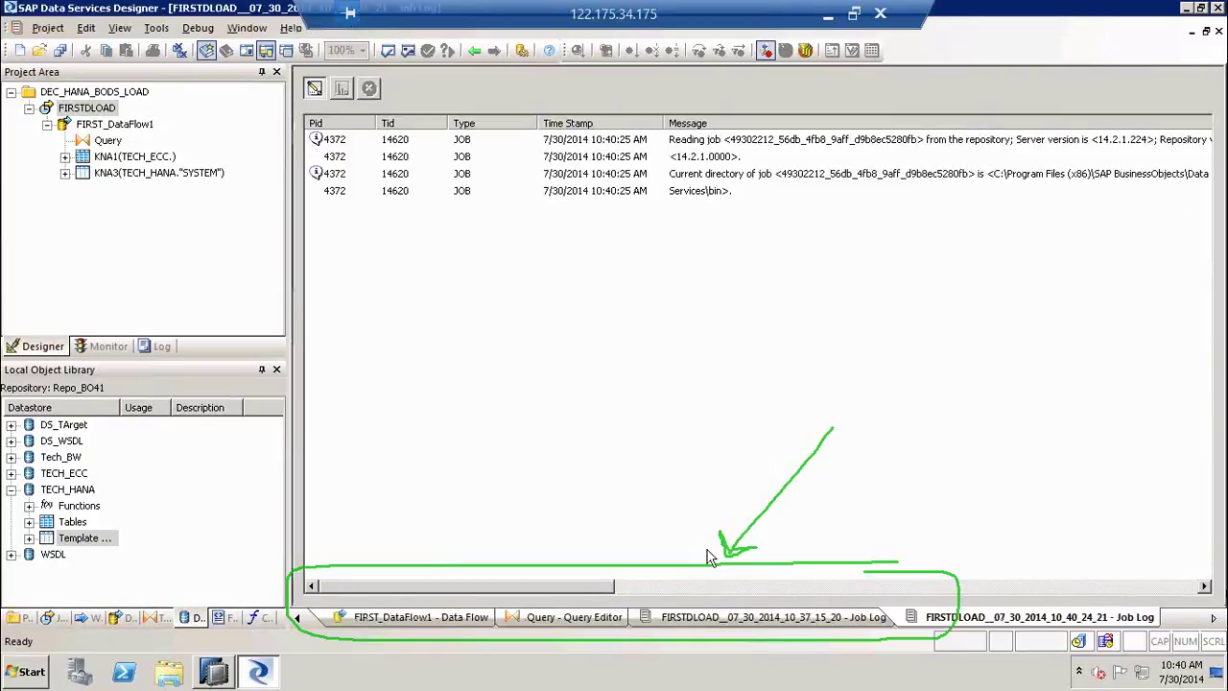
Step: Review the rerun's log messages and row counts (error 70401, 8259 Query rows), then switch to HANA Studio
left_click(233, 675)
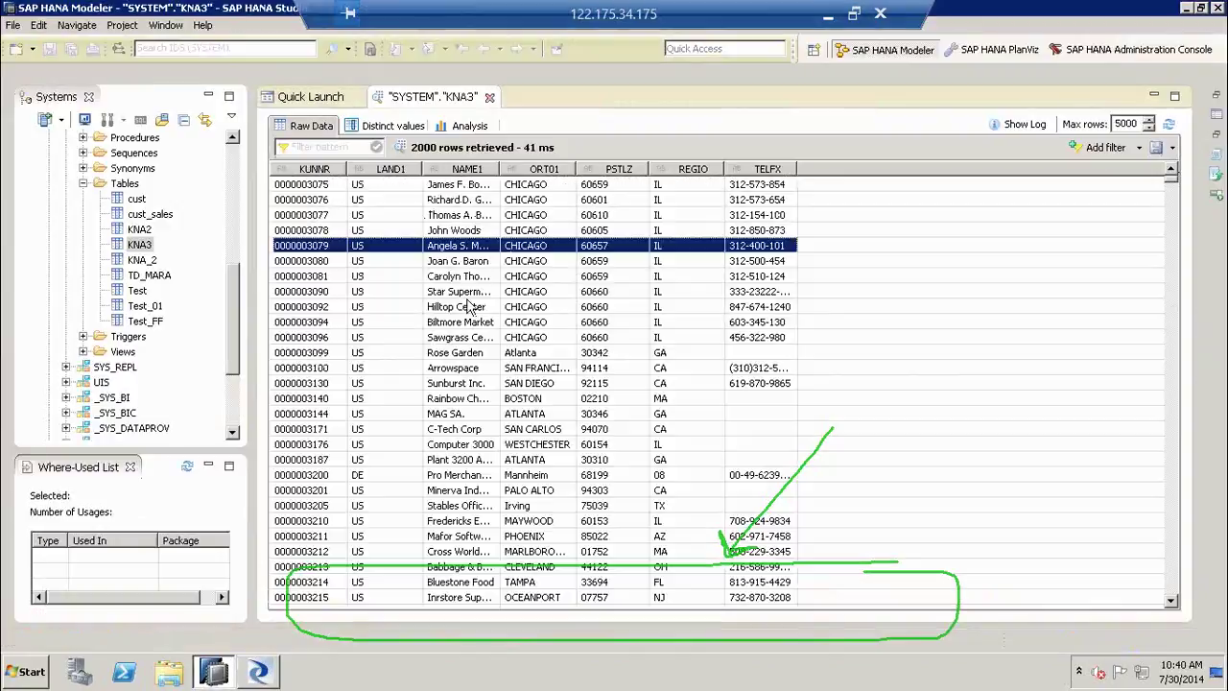
left_click(257, 675)
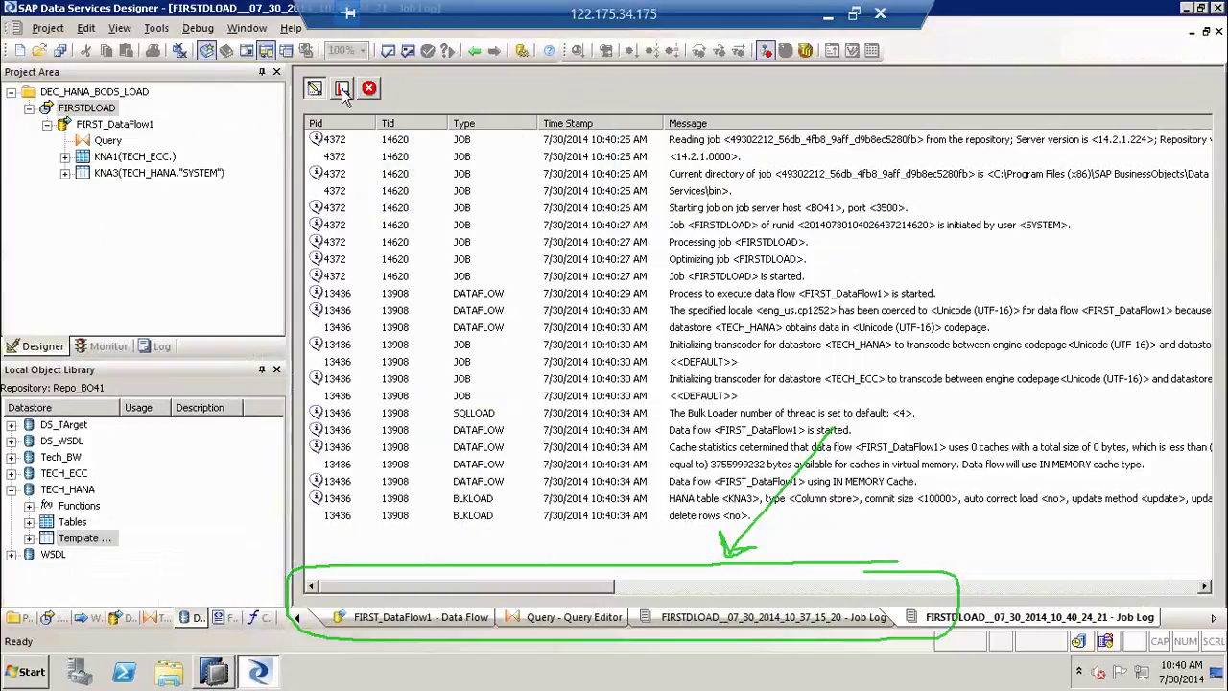
left_click(342, 89)
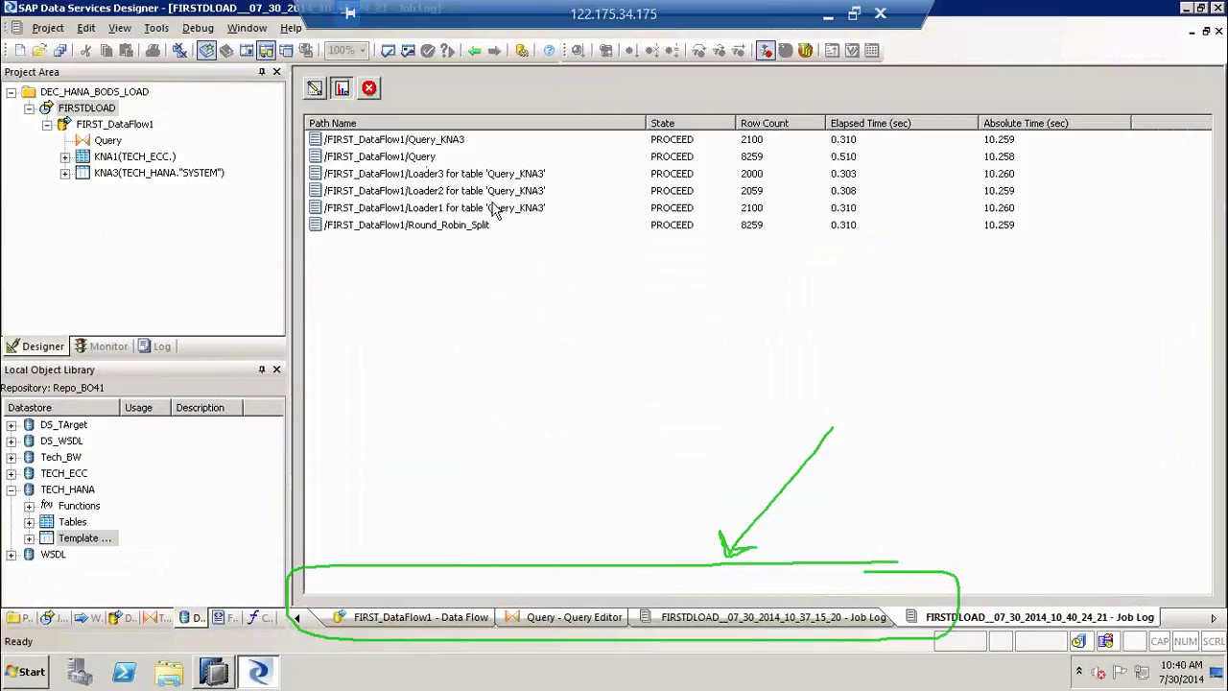
left_click(315, 89)
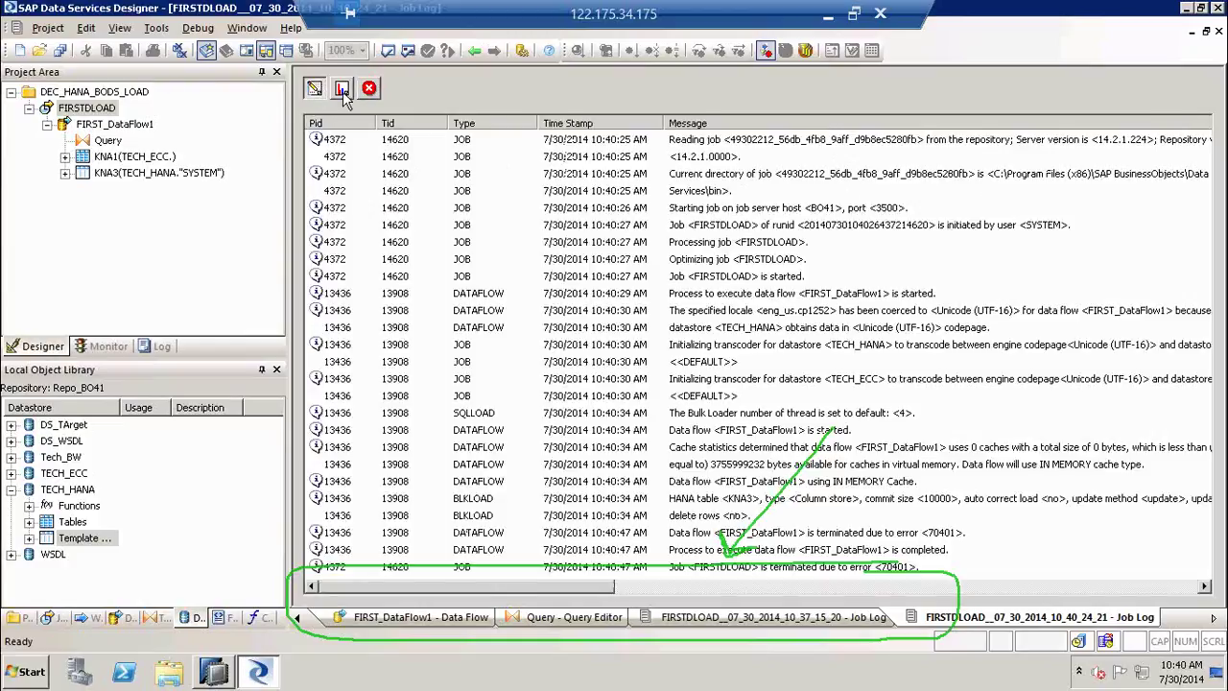
left_click(342, 89)
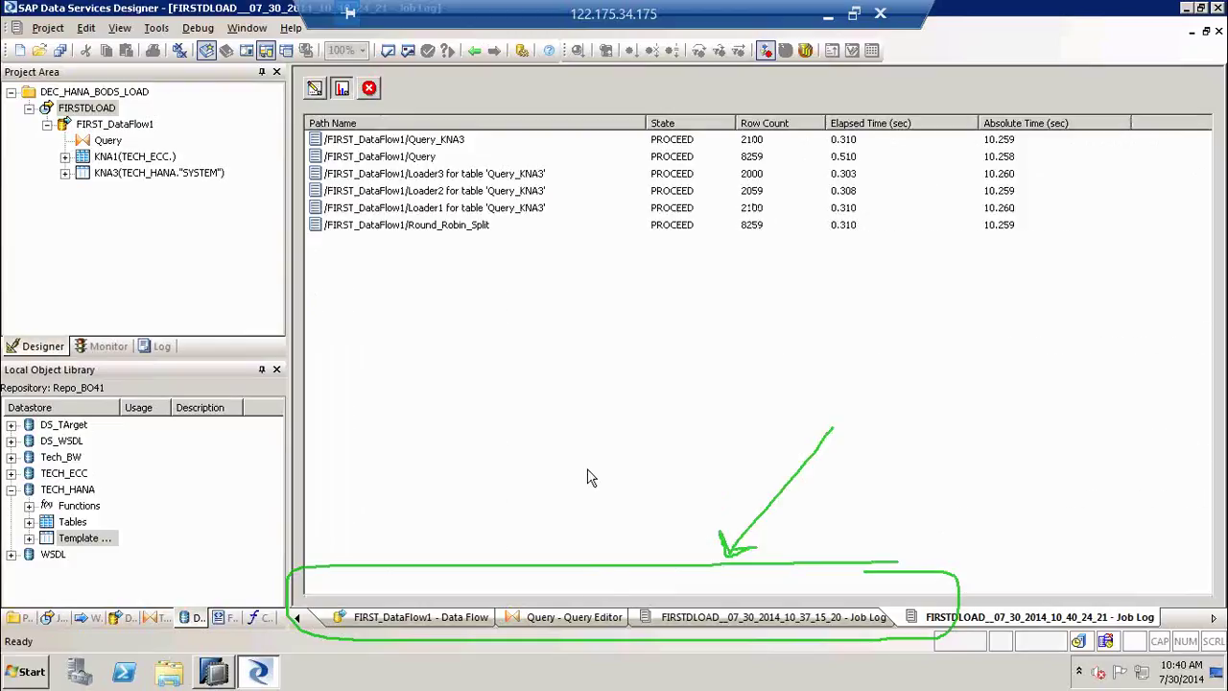
left_click(221, 676)
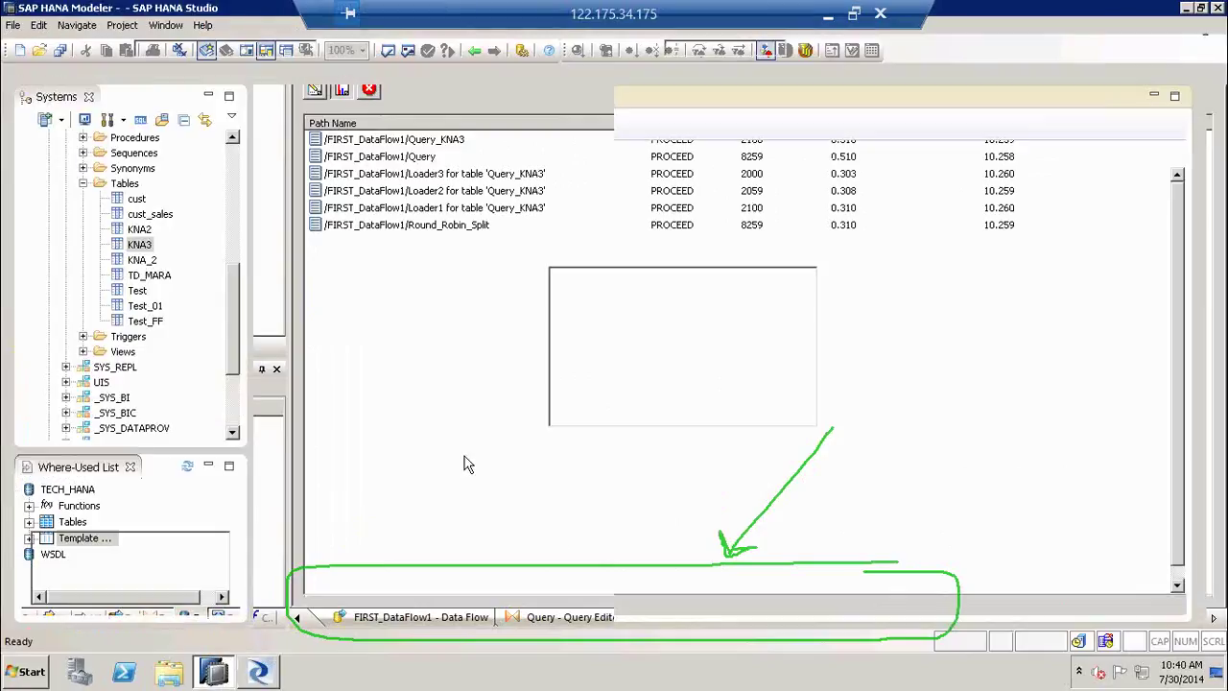
Step: Open a data preview of the reloaded KNA3 table from the schema's Tables folder
left_click(124, 185)
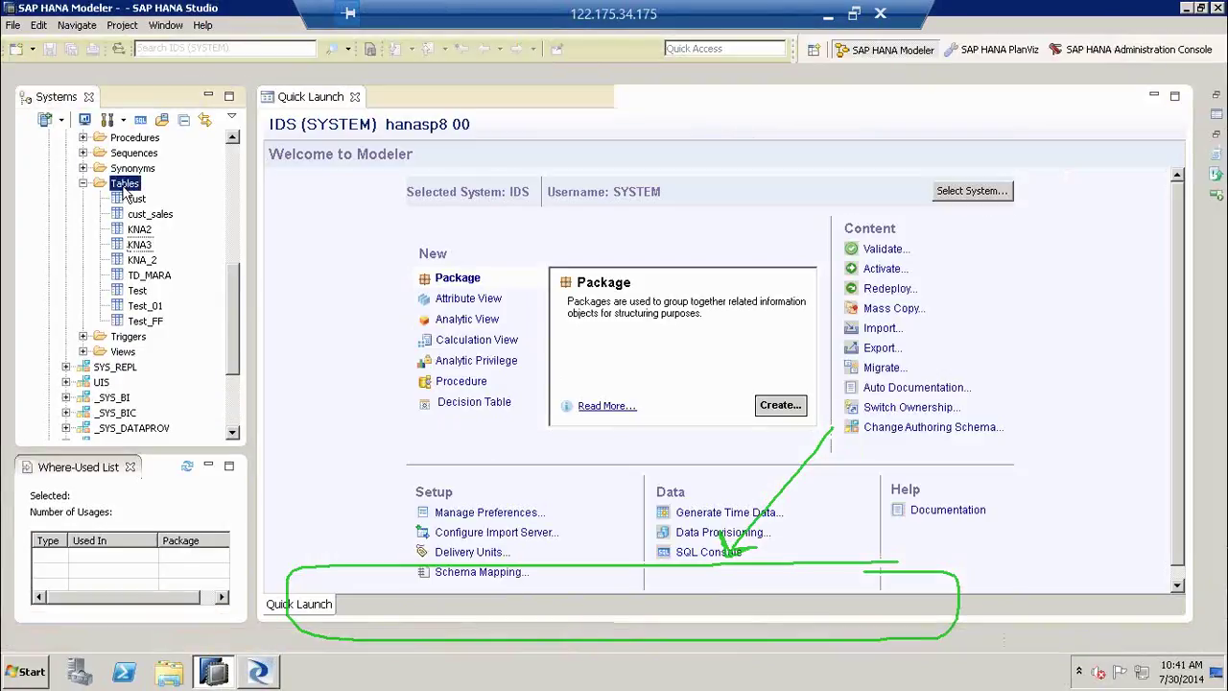
right_click(124, 188)
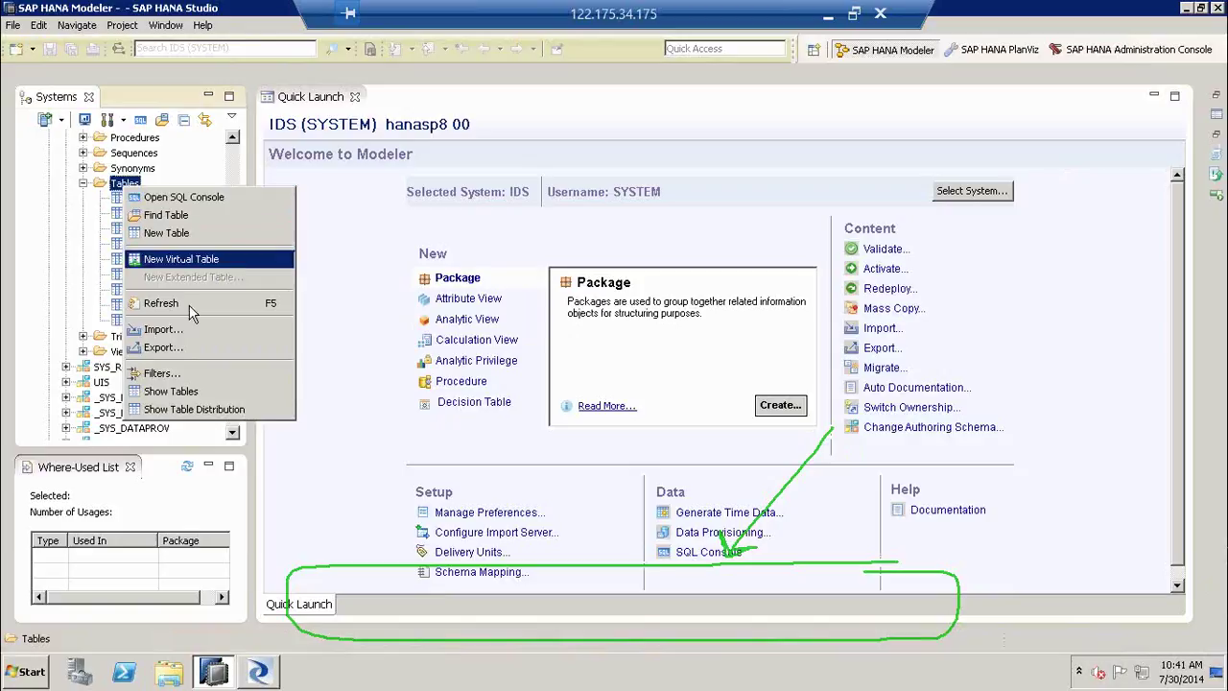
key("Escape")
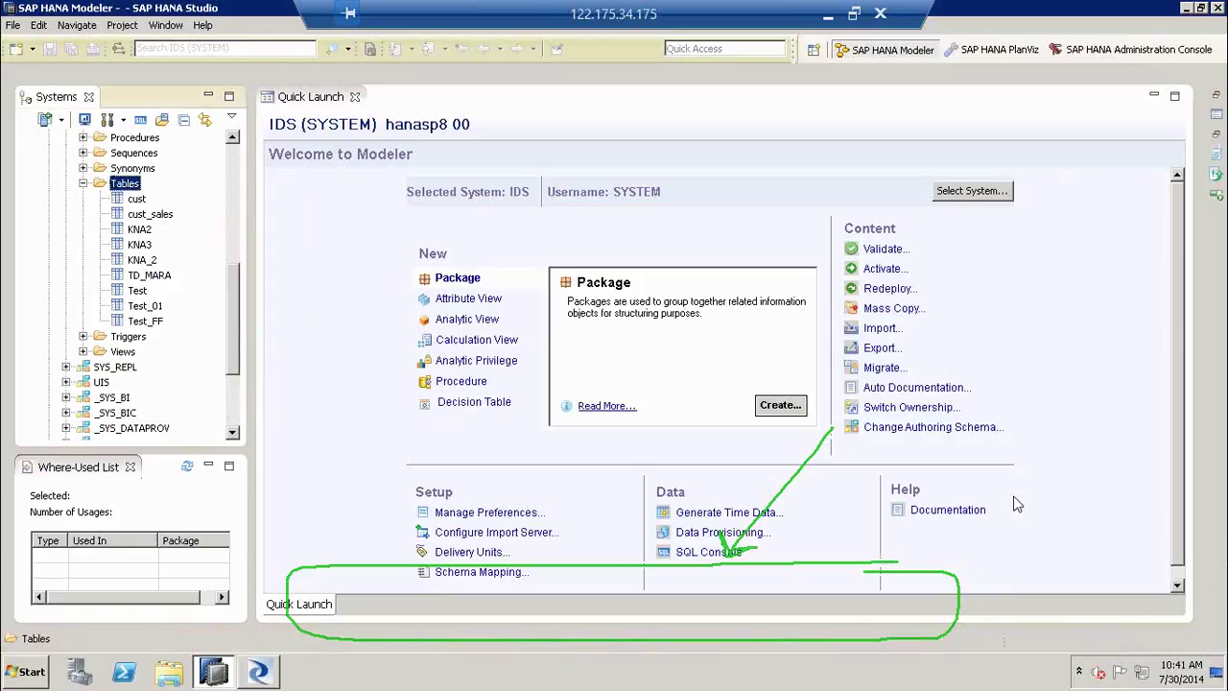
left_click(142, 246)
right_click(147, 252)
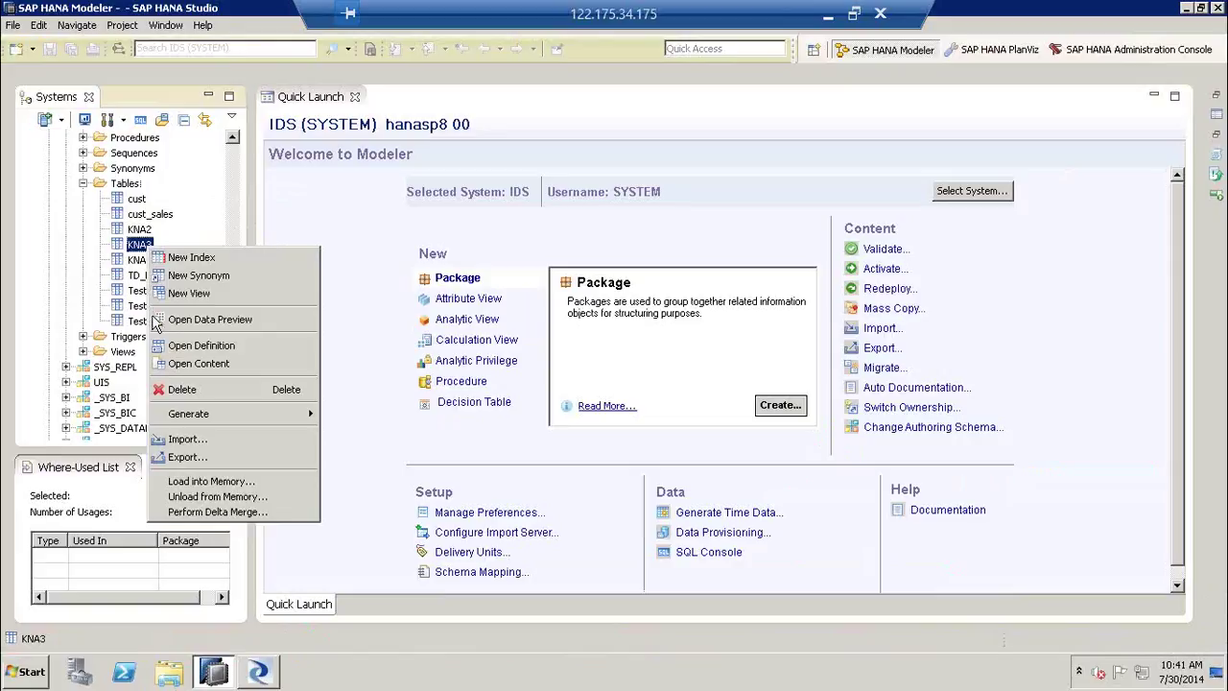
left_click(211, 322)
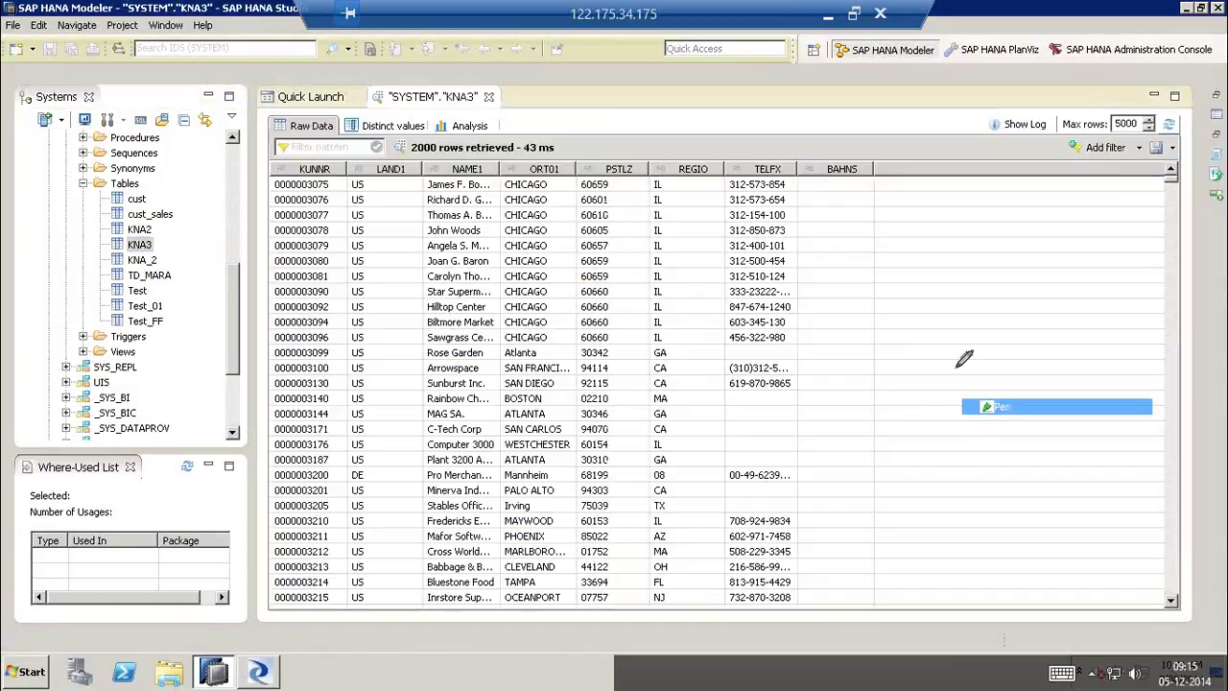
Step: Scroll the KNA3 Raw Data grid to rows with BAHNS values like Hamburg HBF
mouse_move(871, 105)
left_mouse_down()
mouse_move(840, 223)
mouse_move(863, 196)
left_mouse_up()
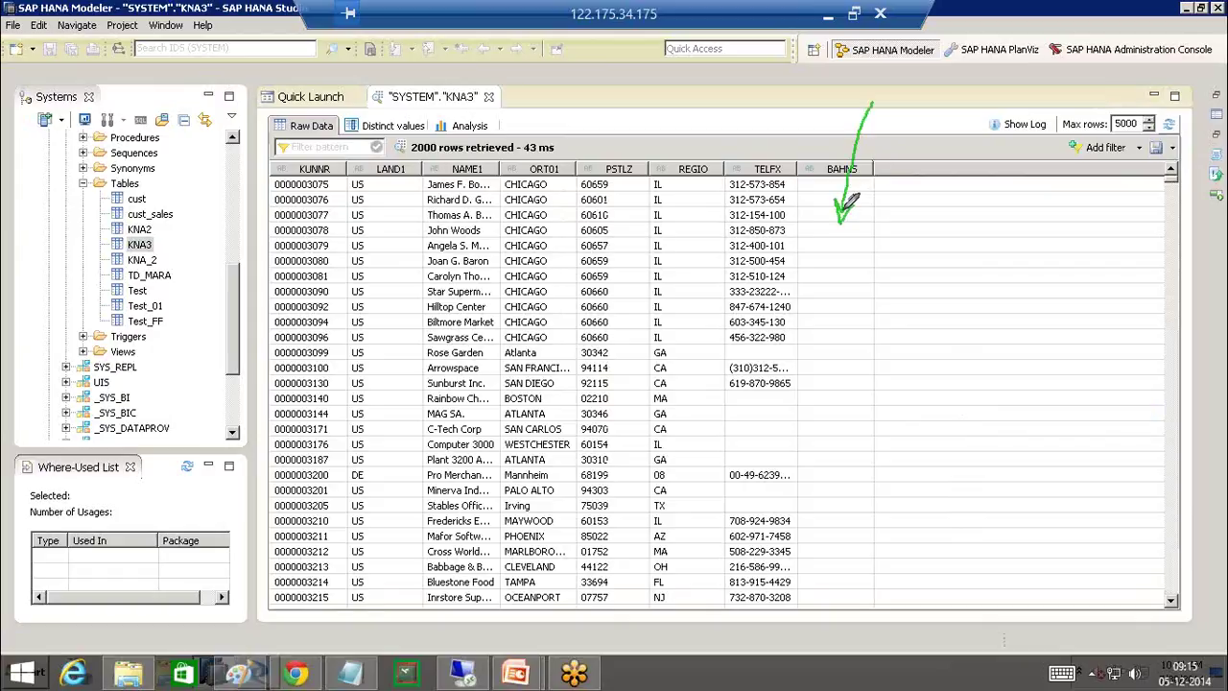
left_click(852, 385)
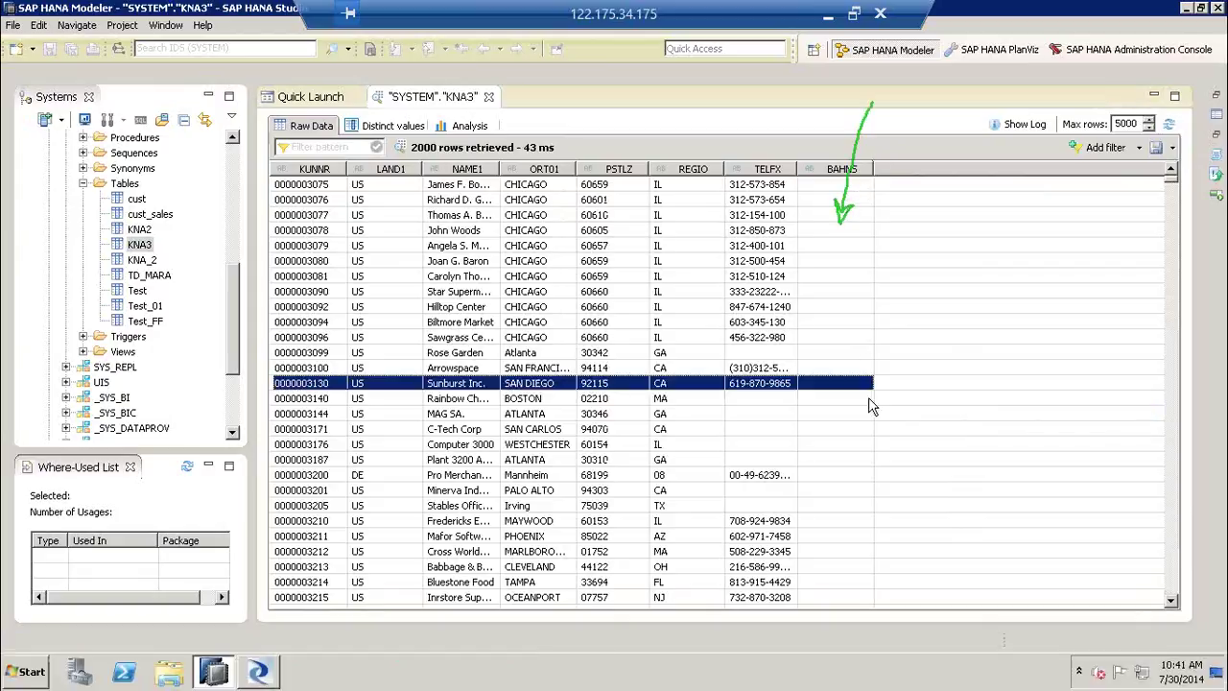
scroll(871, 405, "down", 15)
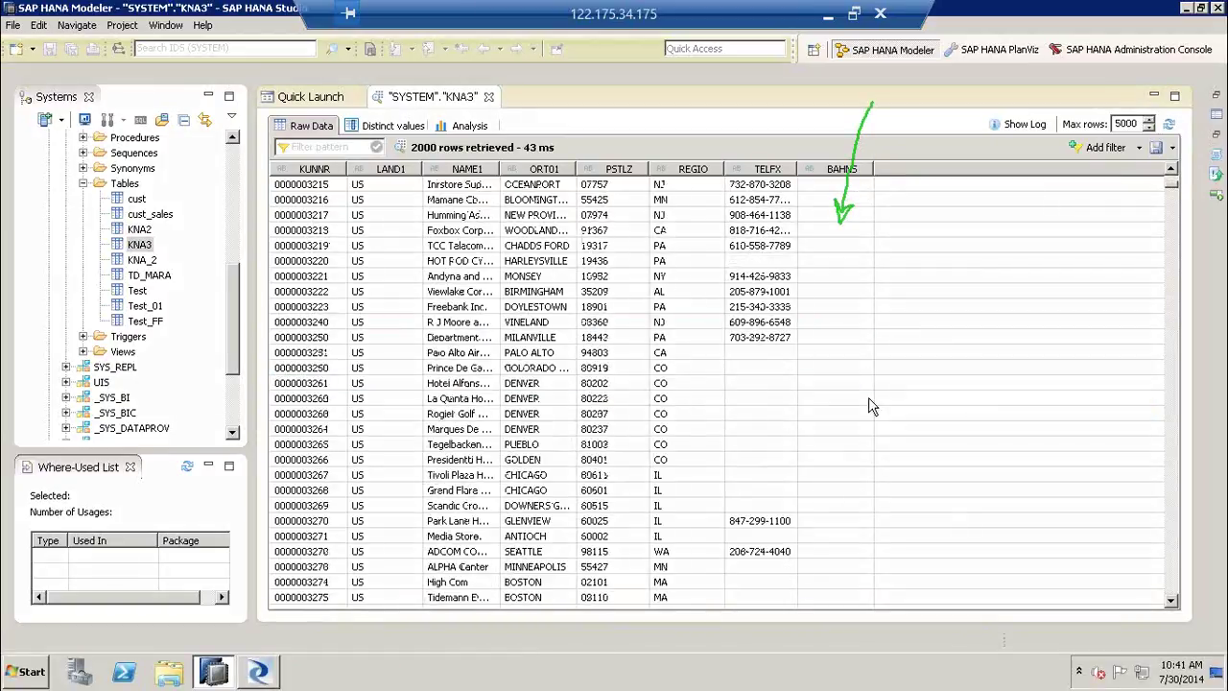
scroll(871, 405, "down", 9)
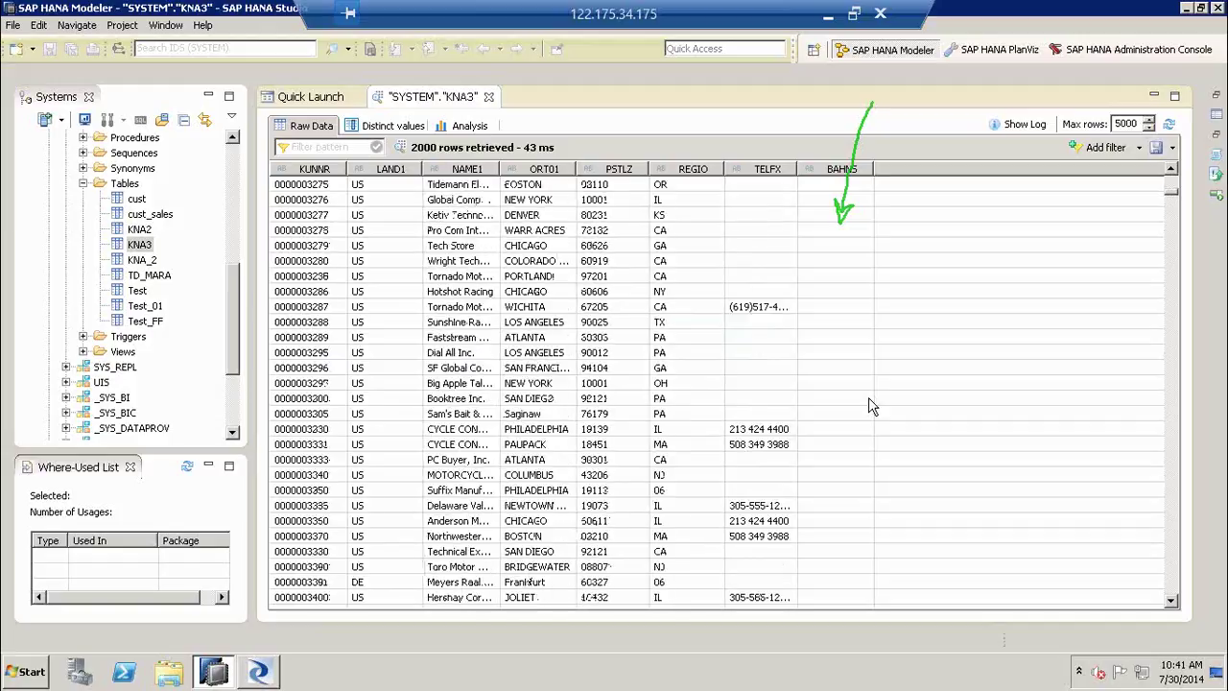
scroll(871, 405, "down", 9)
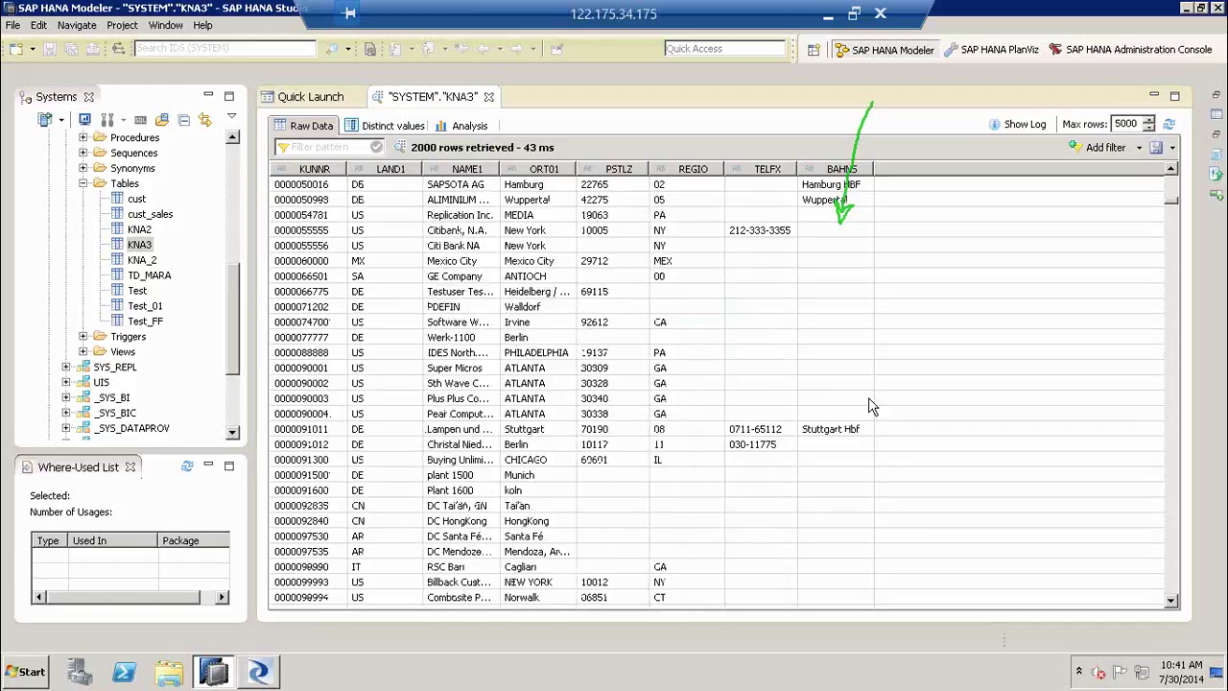
scroll(871, 404, "up", 1)
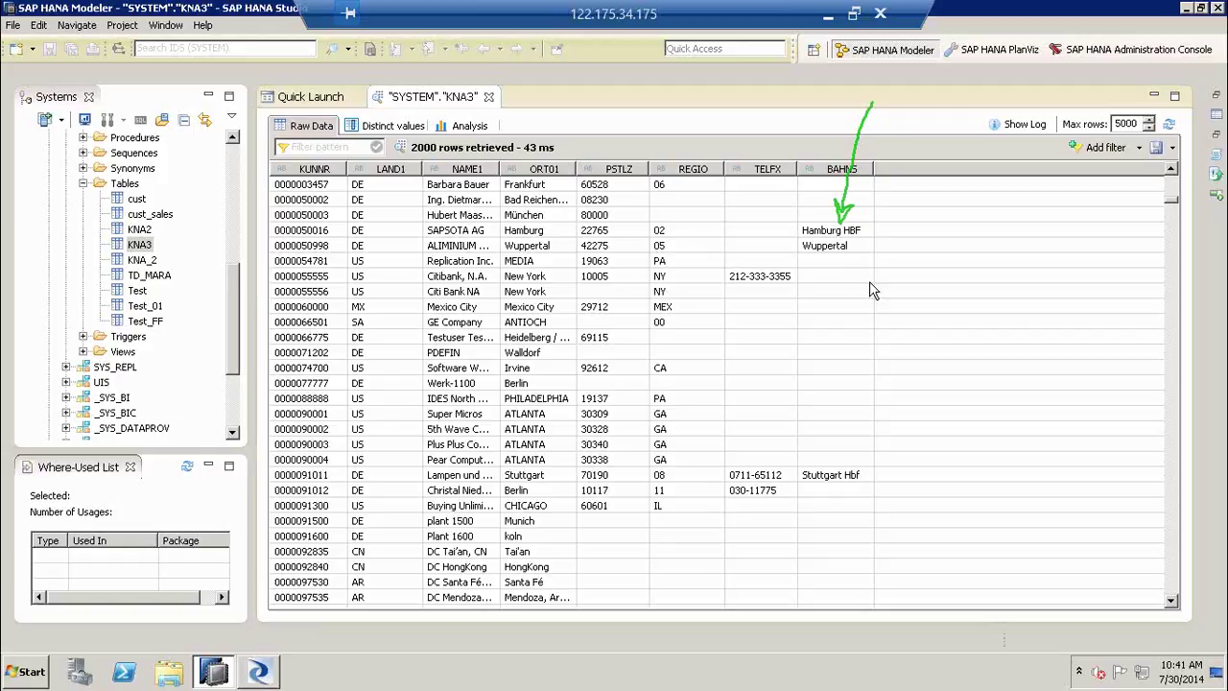
Step: Return to Data Services Designer, collapse TECH_HANA and expand the TECH_ECC datastore
left_click(261, 674)
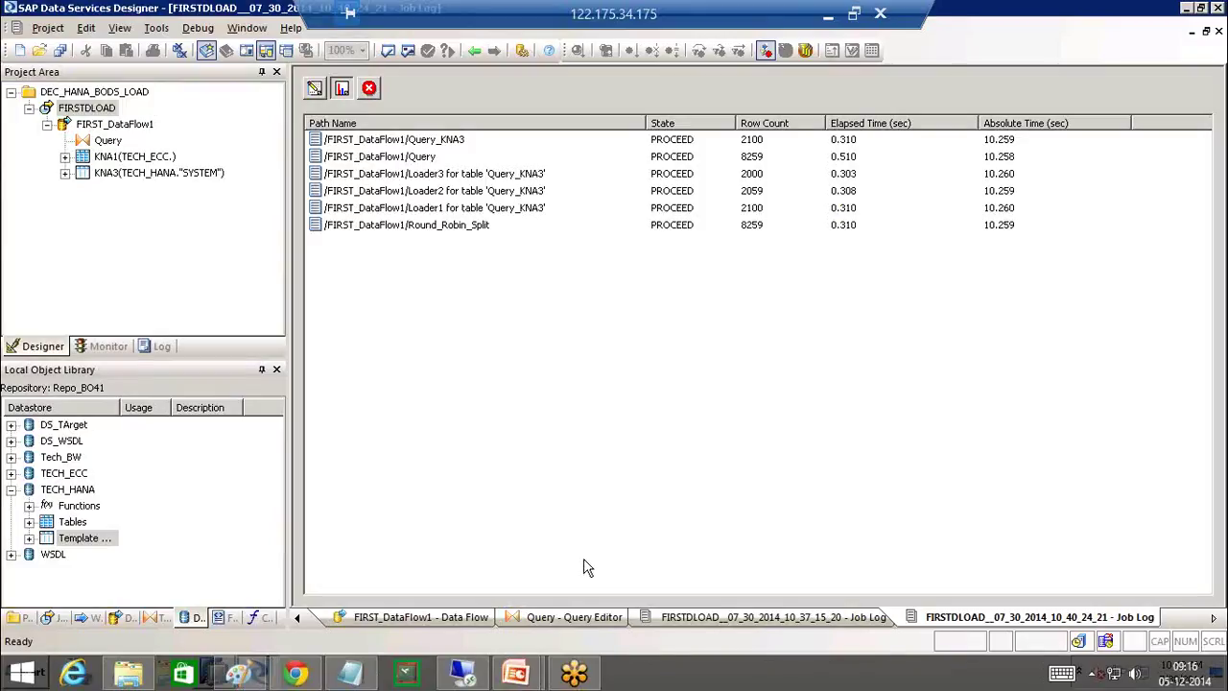
left_click(81, 476)
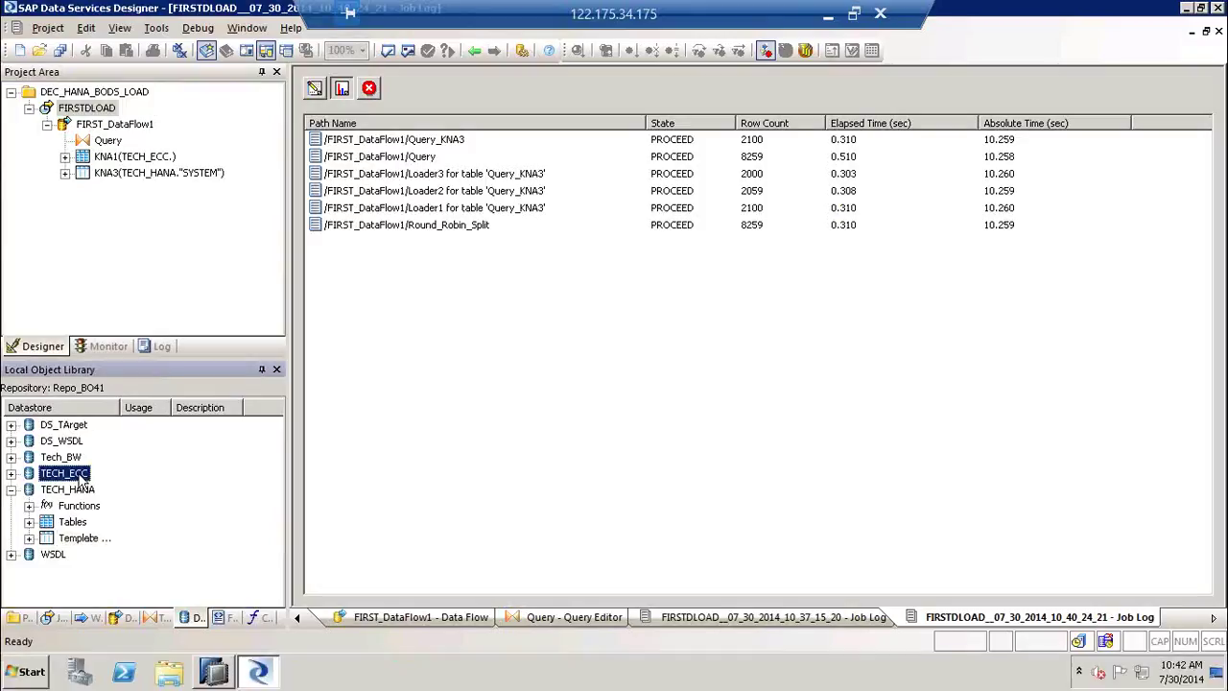
left_click(11, 490)
left_click(54, 475)
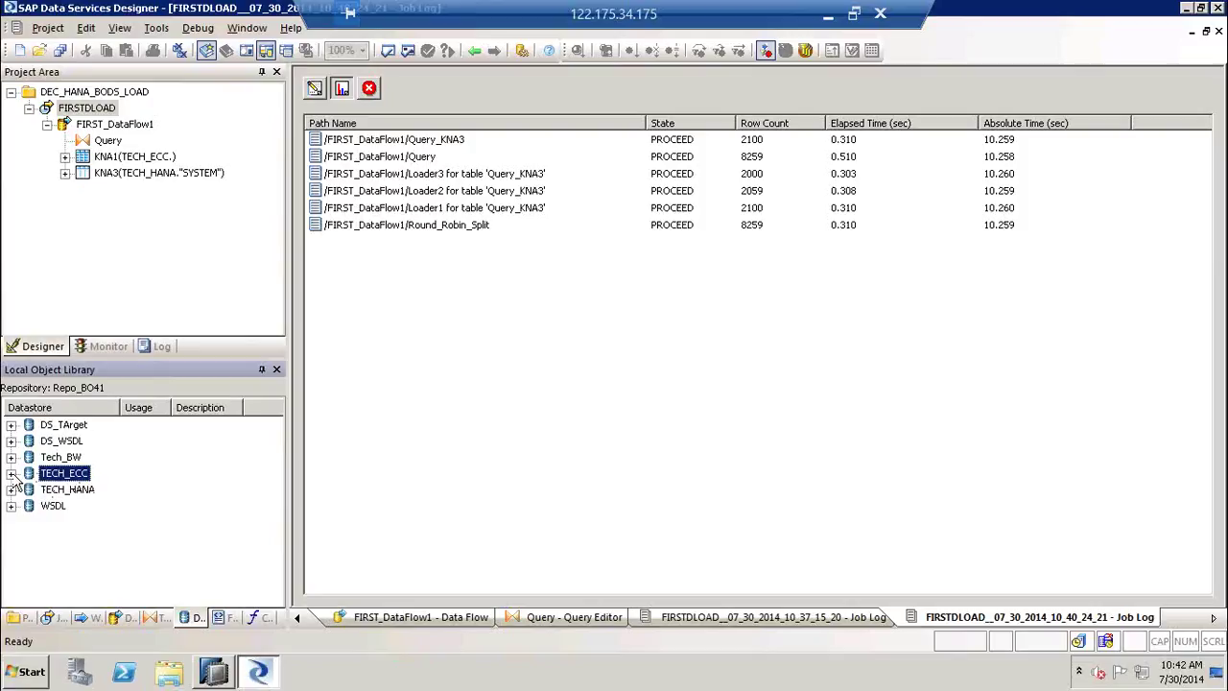
left_click(12, 472)
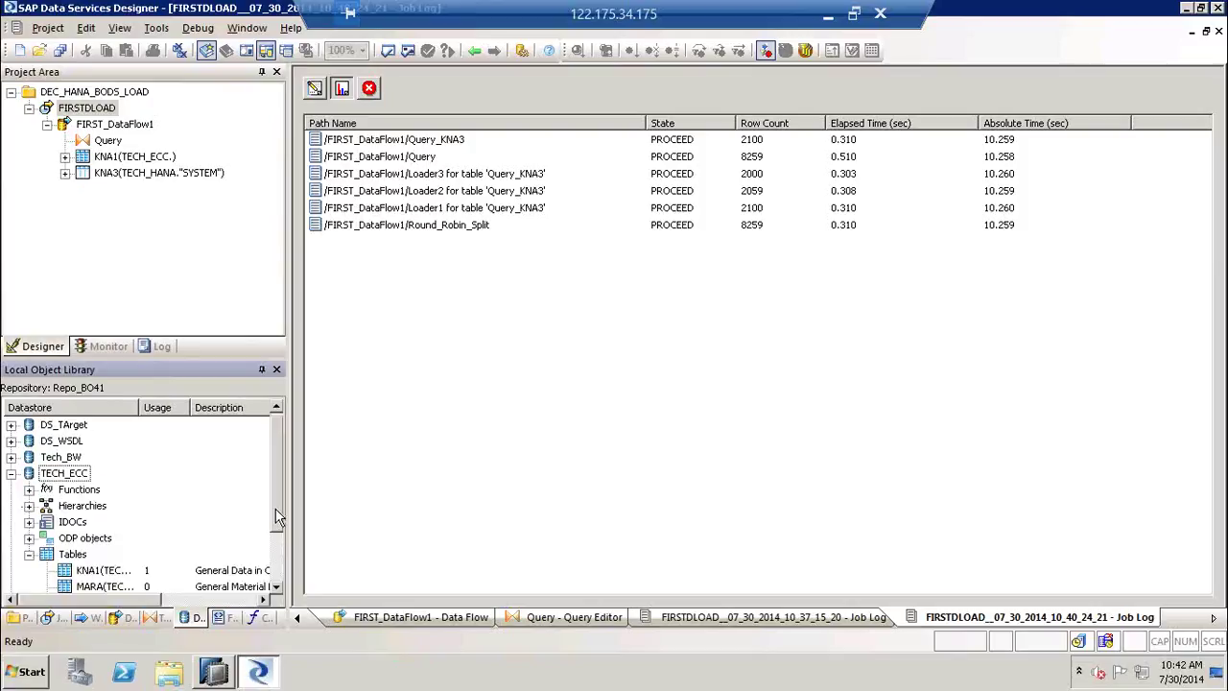
scroll(57, 526, "down", 1)
Step: Collapse Tables and browse TECH_ECC's Functions, Hierarchies, IDOCs and ODP objects categories
left_click(29, 522)
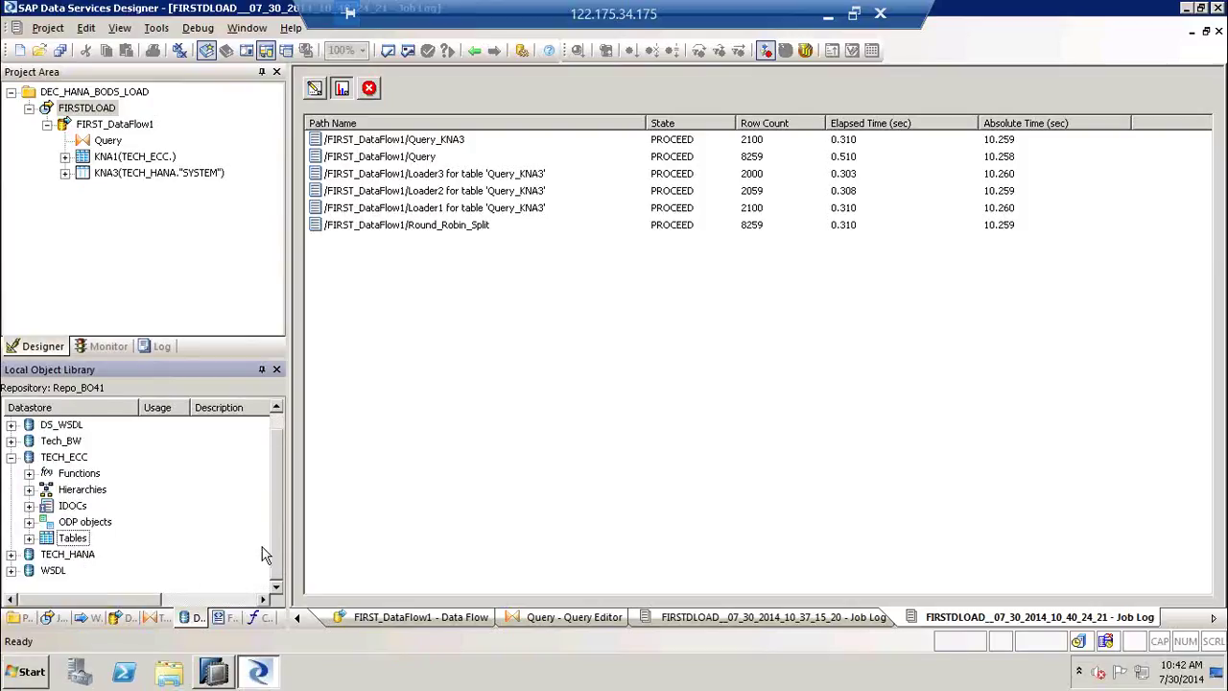
left_click(80, 475)
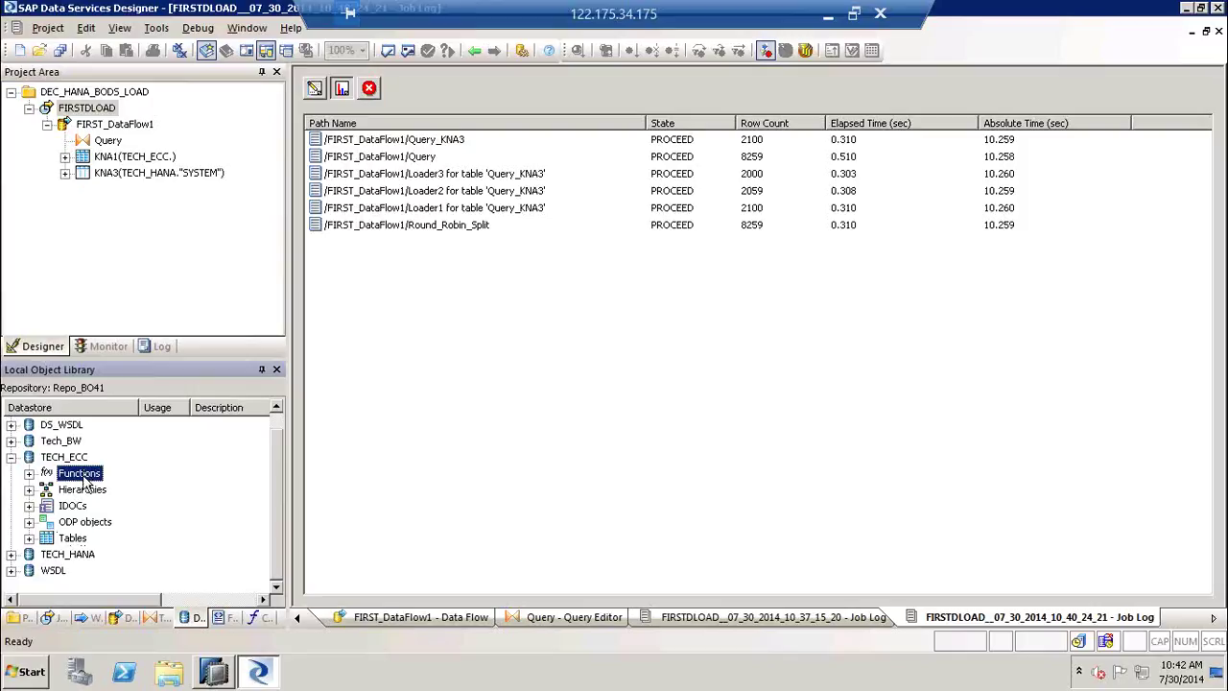
left_click(85, 490)
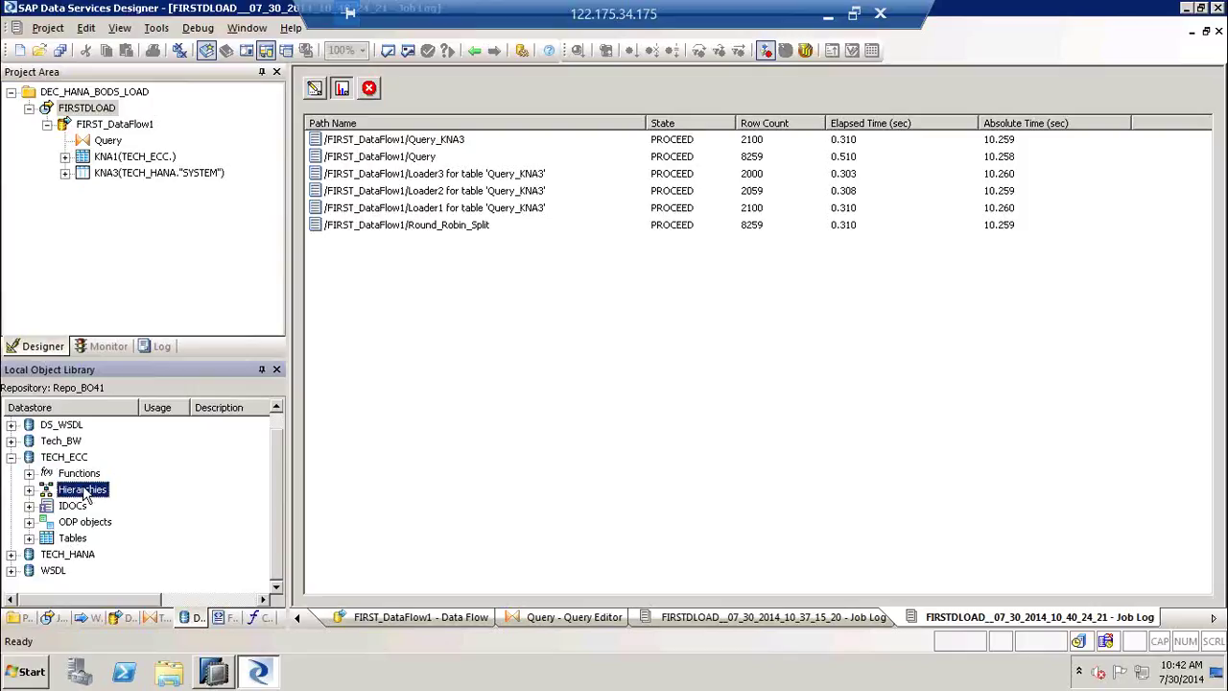
left_click(81, 506)
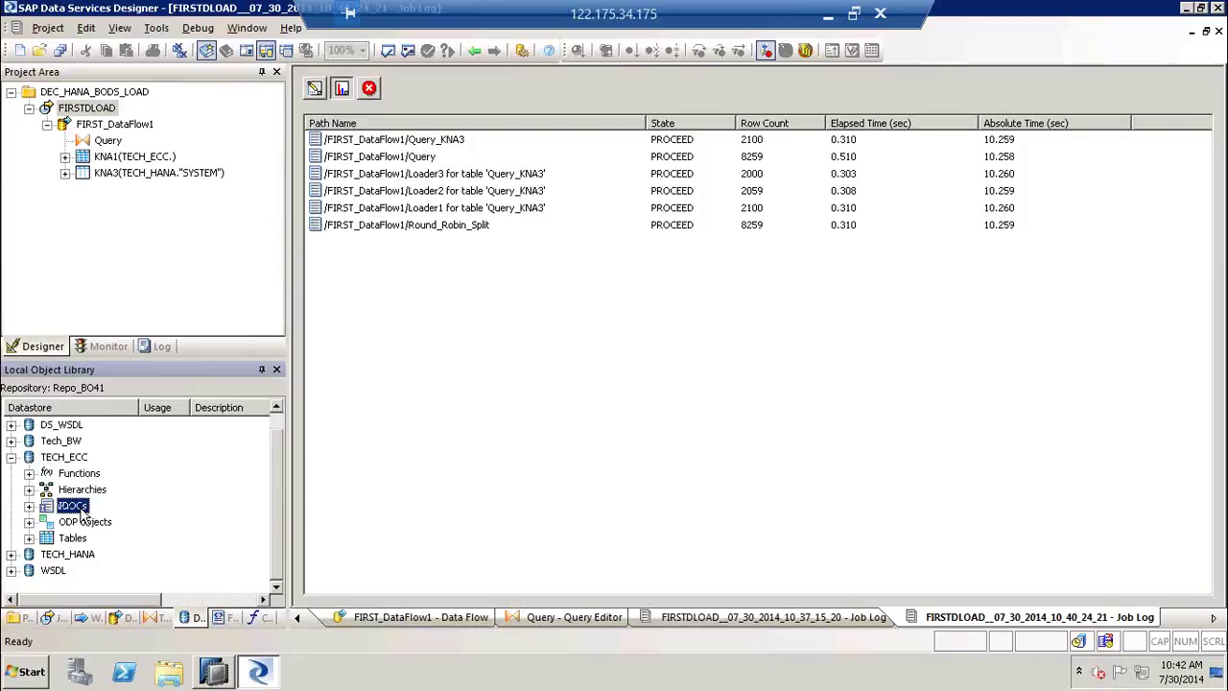
left_click(85, 523)
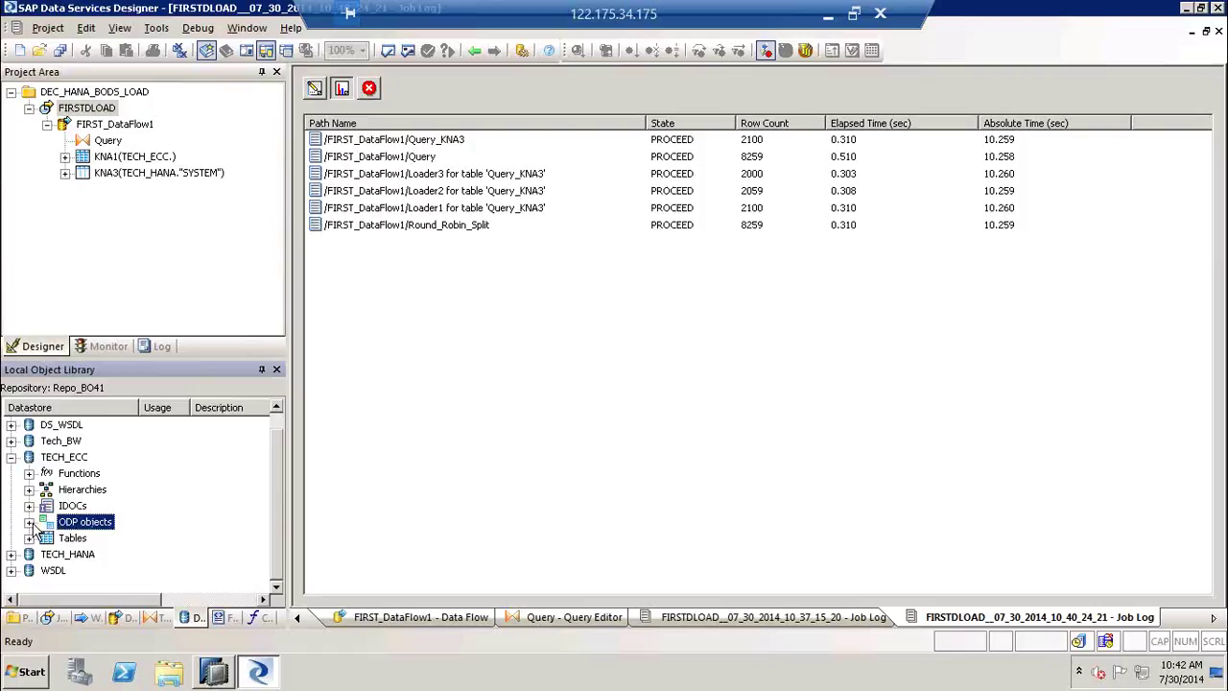
left_click(31, 523)
left_click(82, 524)
Step: Start an ODP objects Import By Name for a 2_LIS... object, then cancel it
right_click(84, 527)
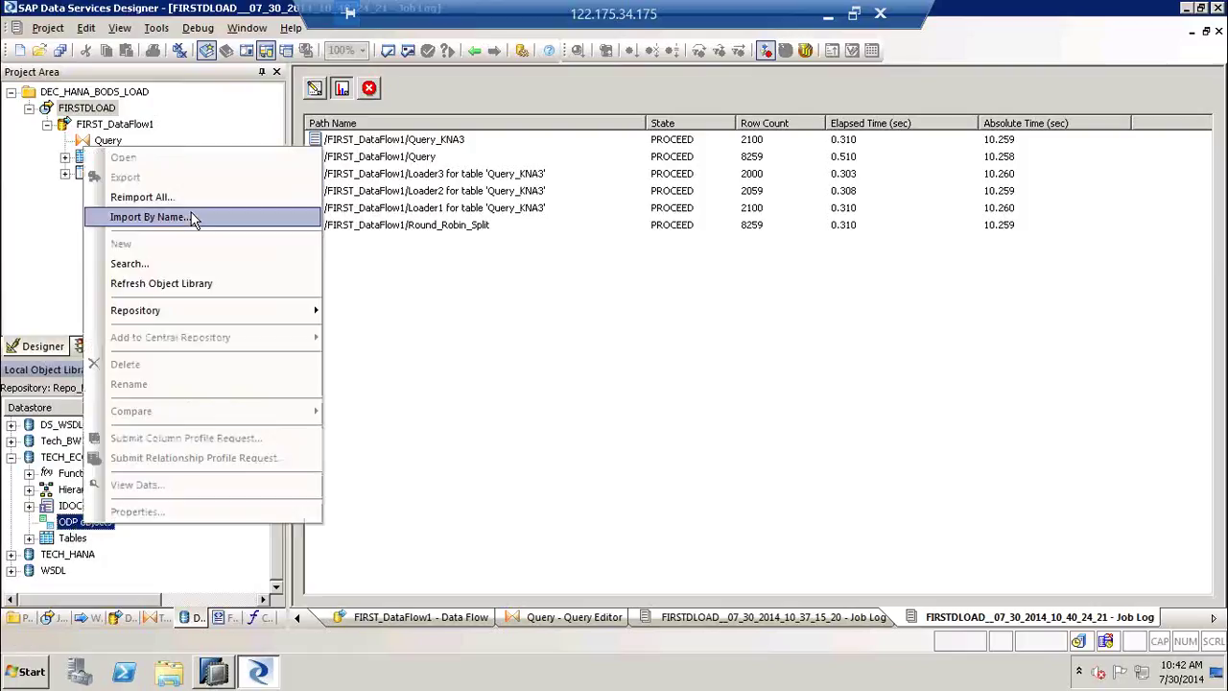
left_click(201, 221)
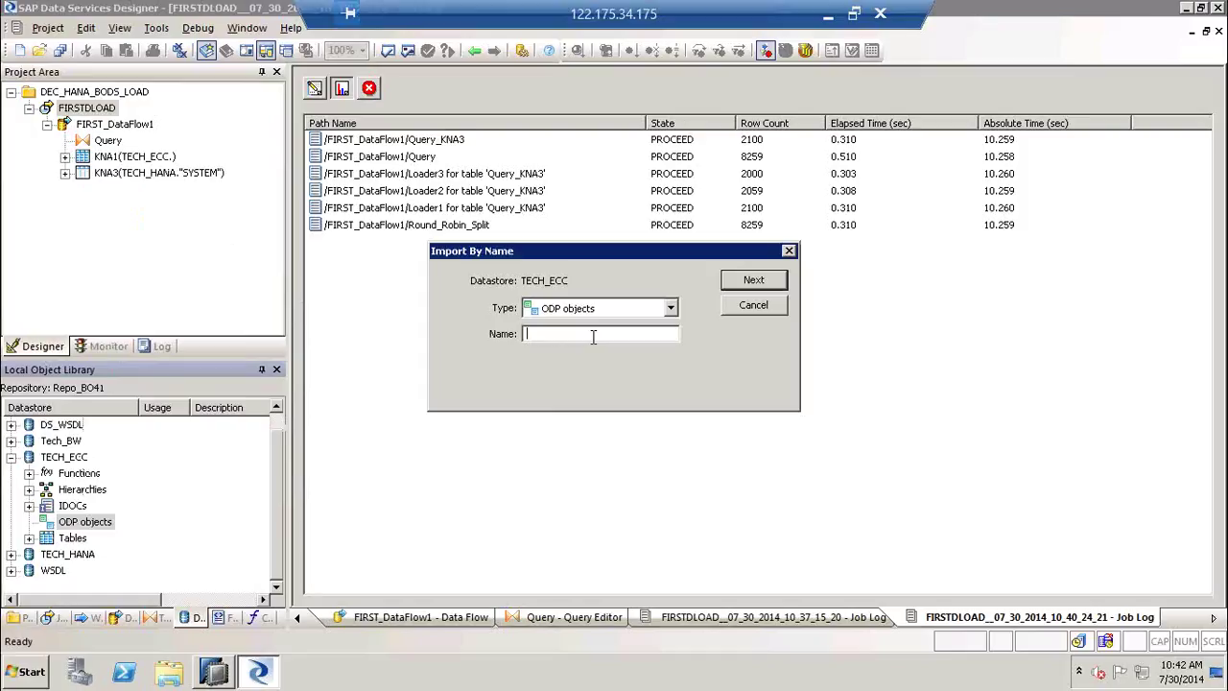
type("2_LIS...")
left_click(756, 308)
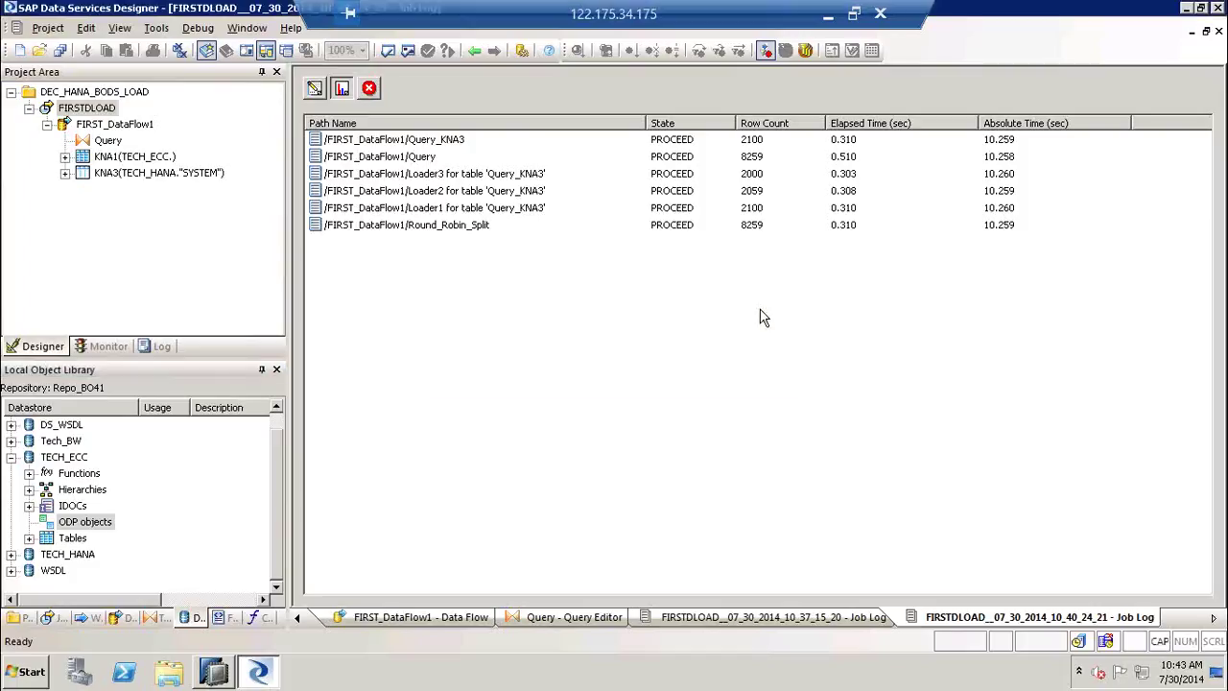
Step: Collapse the TECH_ECC datastore in the Datastore list
left_click(73, 538)
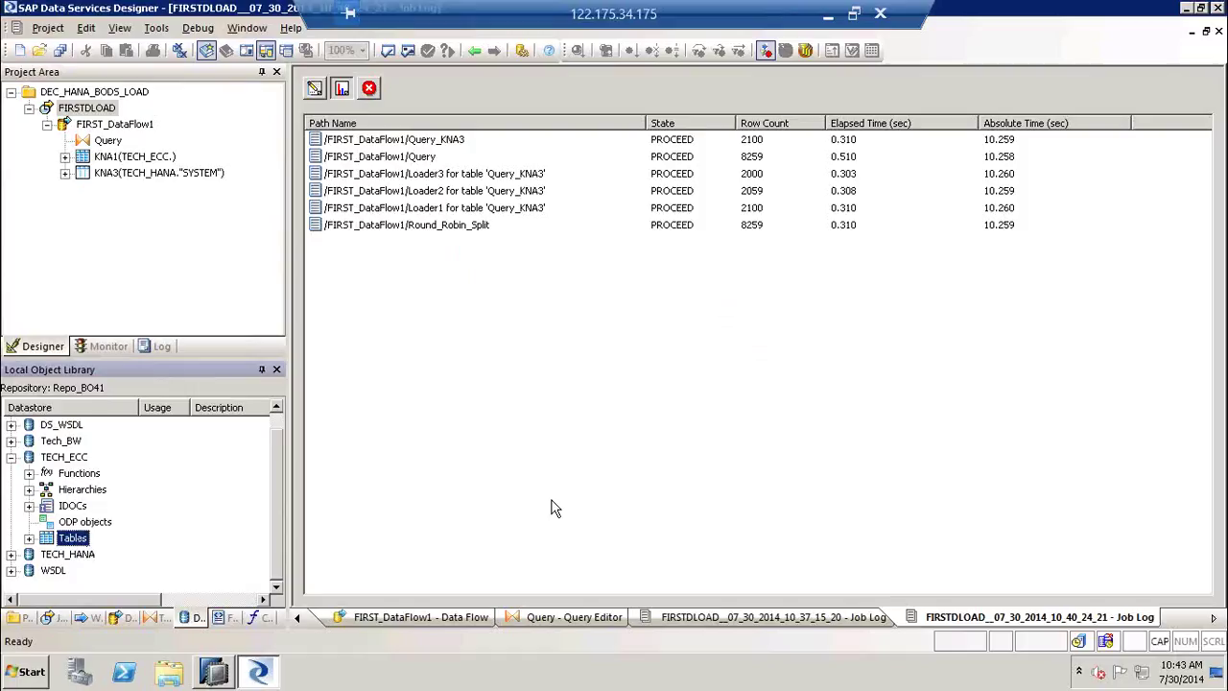
left_click(68, 458)
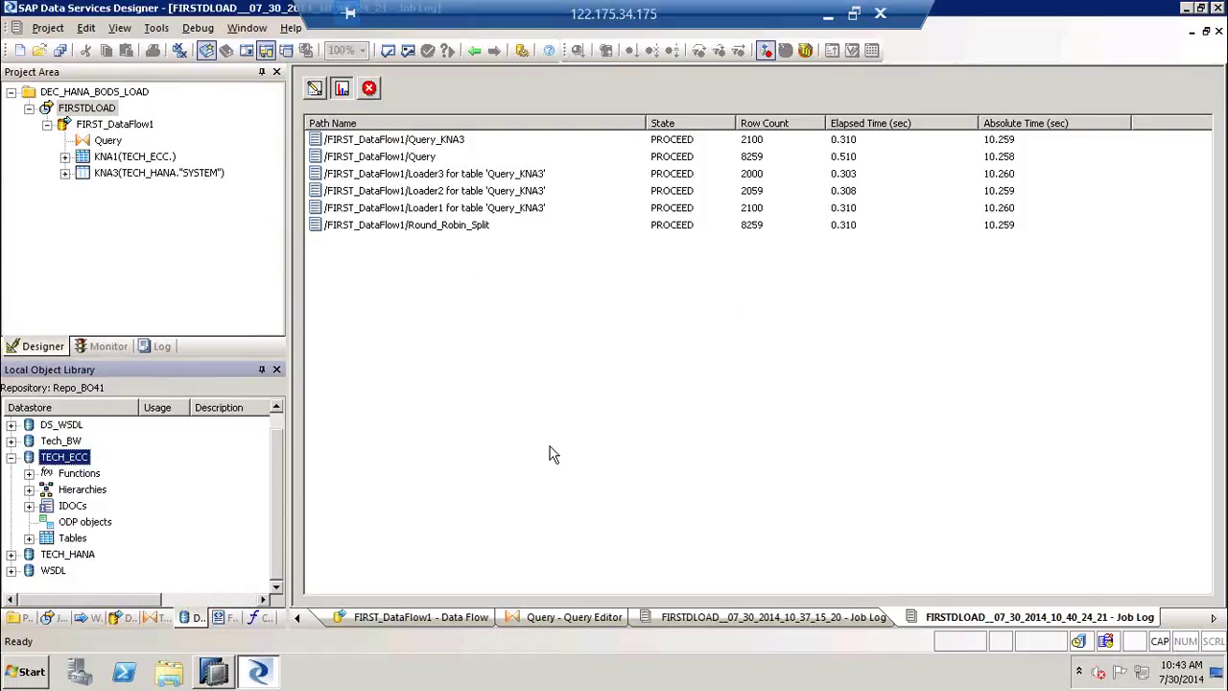
left_click(10, 458)
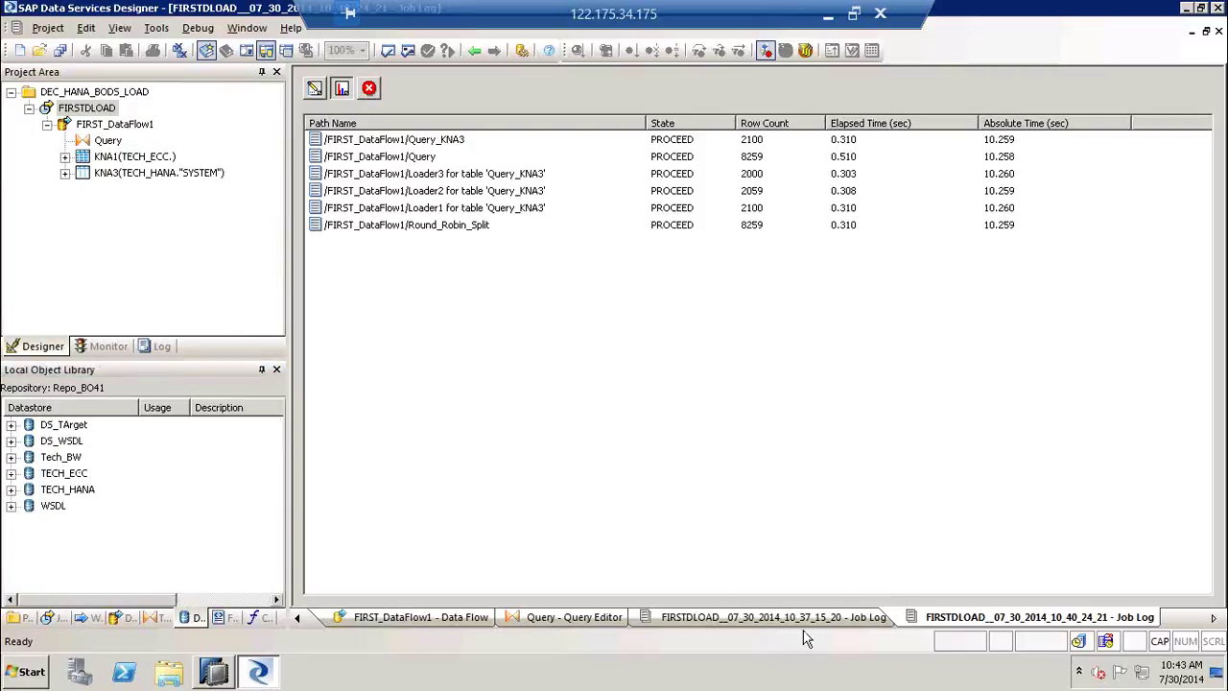
Step: Switch from the Query Editor to the FIRST_DataFlow1 diagram and select DS_TArget and DS_WSDL
left_click(552, 619)
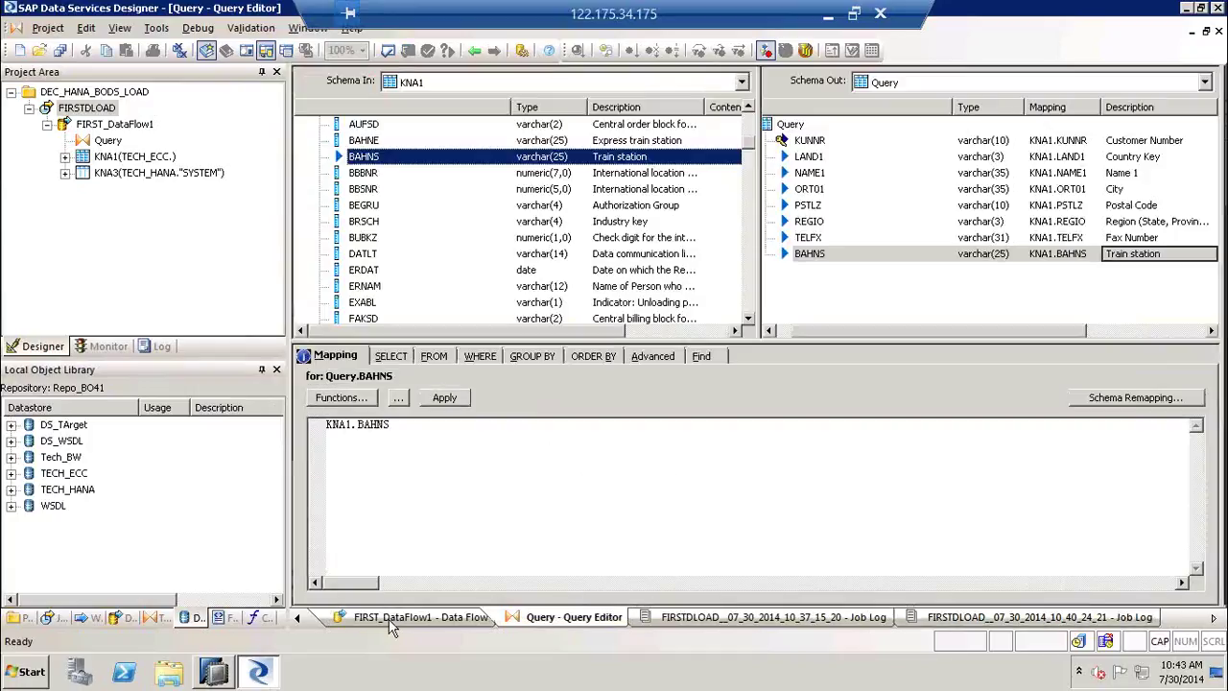
left_click(392, 620)
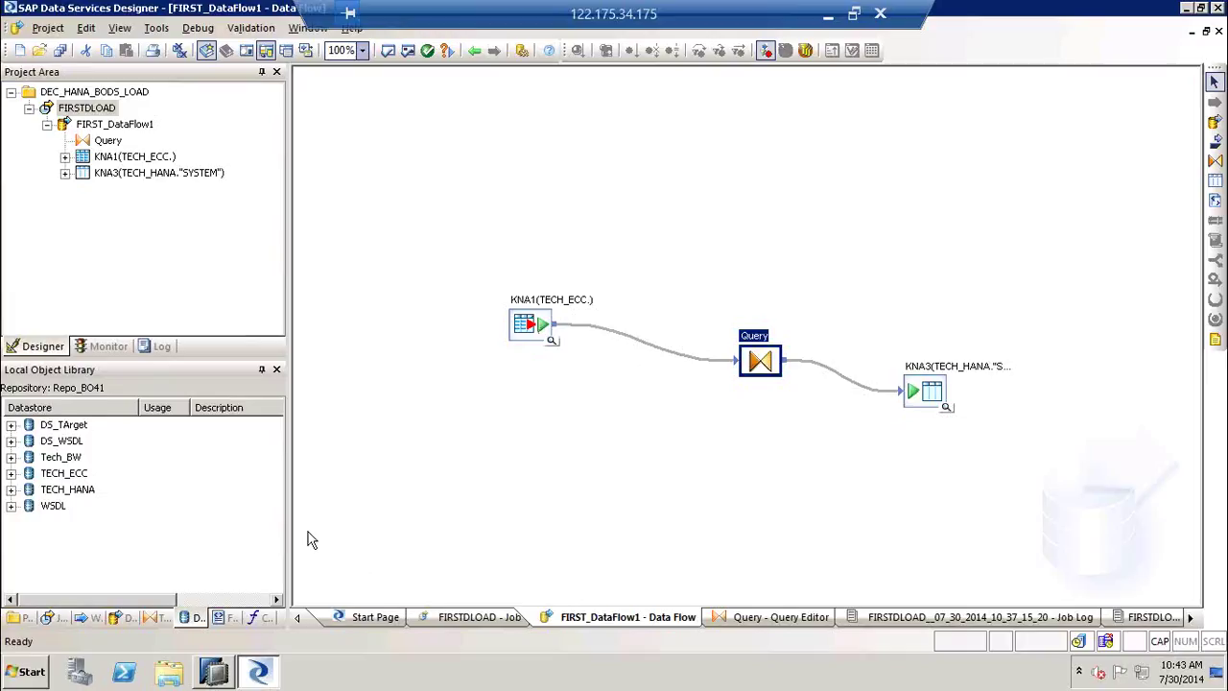
left_click(71, 428)
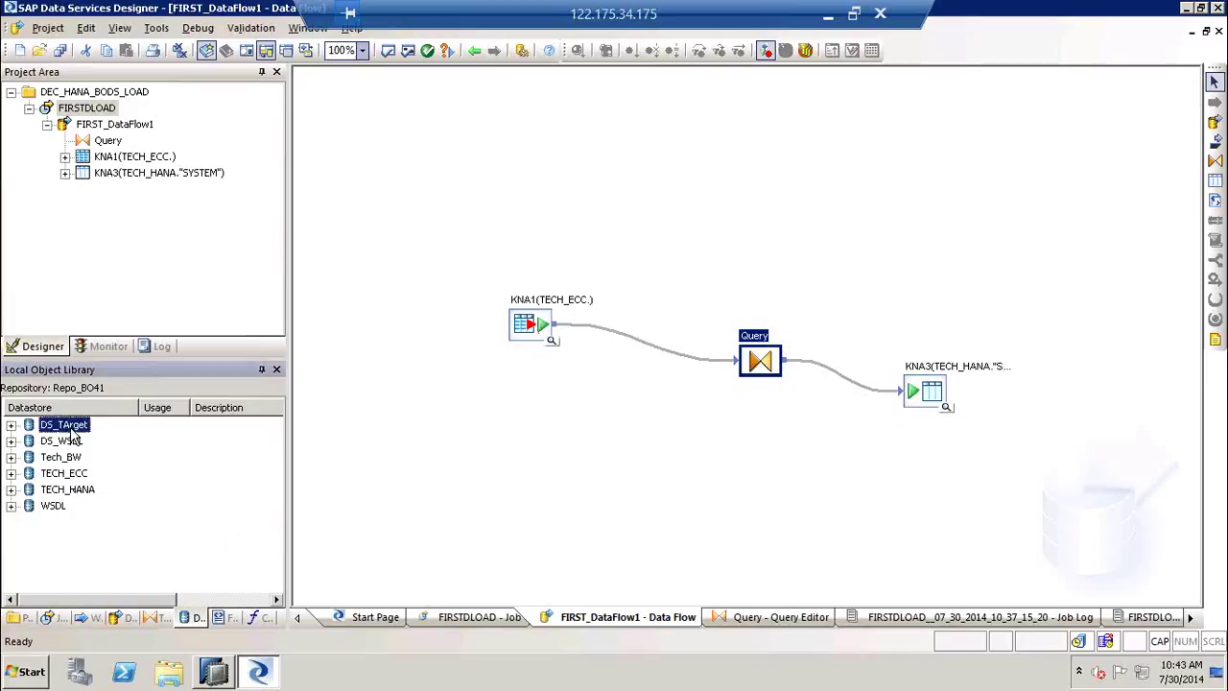
left_click(70, 443)
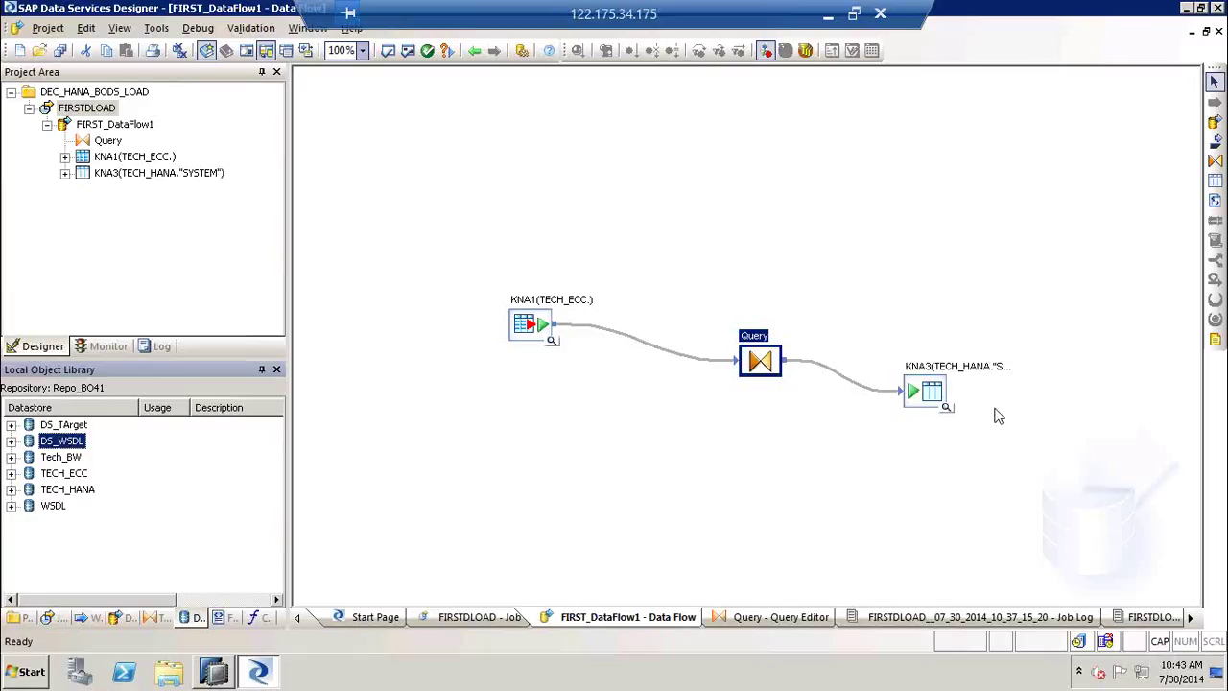
mouse_move(223, 494)
left_mouse_down()
mouse_move(94, 576)
mouse_move(90, 595)
mouse_move(123, 599)
left_mouse_up()
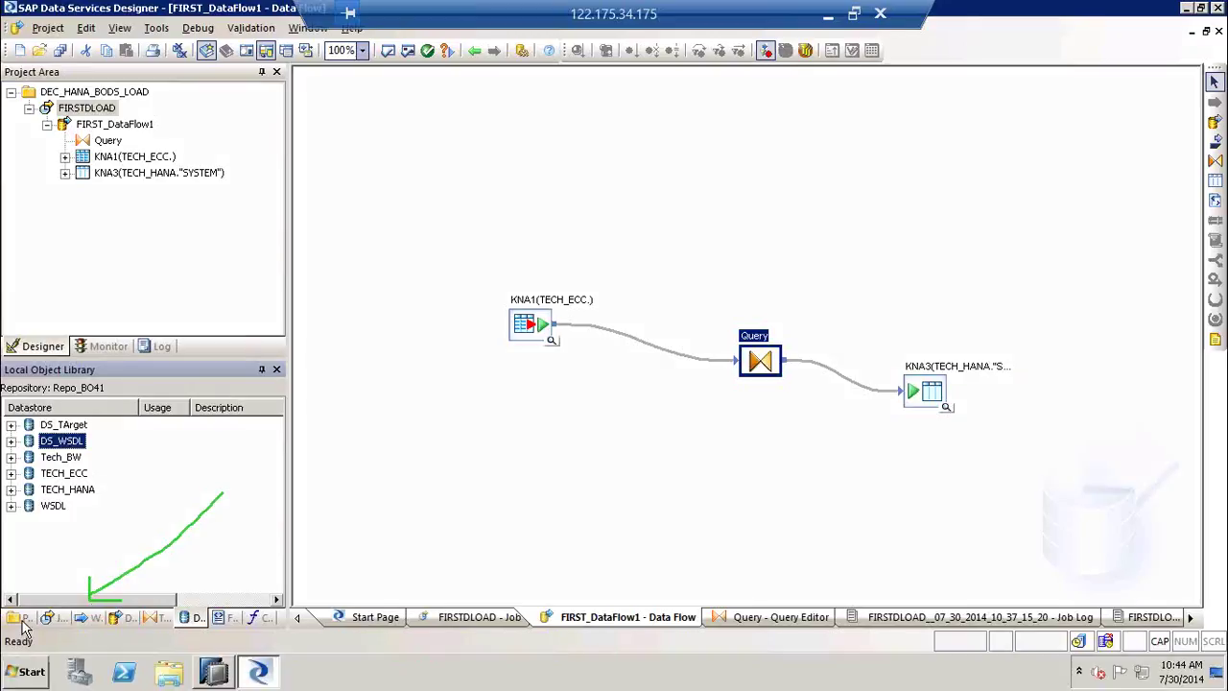
Step: Browse the object library's projects (RT_Jobs, TxtToHANA, BODS_HANA_TEST), jobs, work flows and data flows
left_click(24, 619)
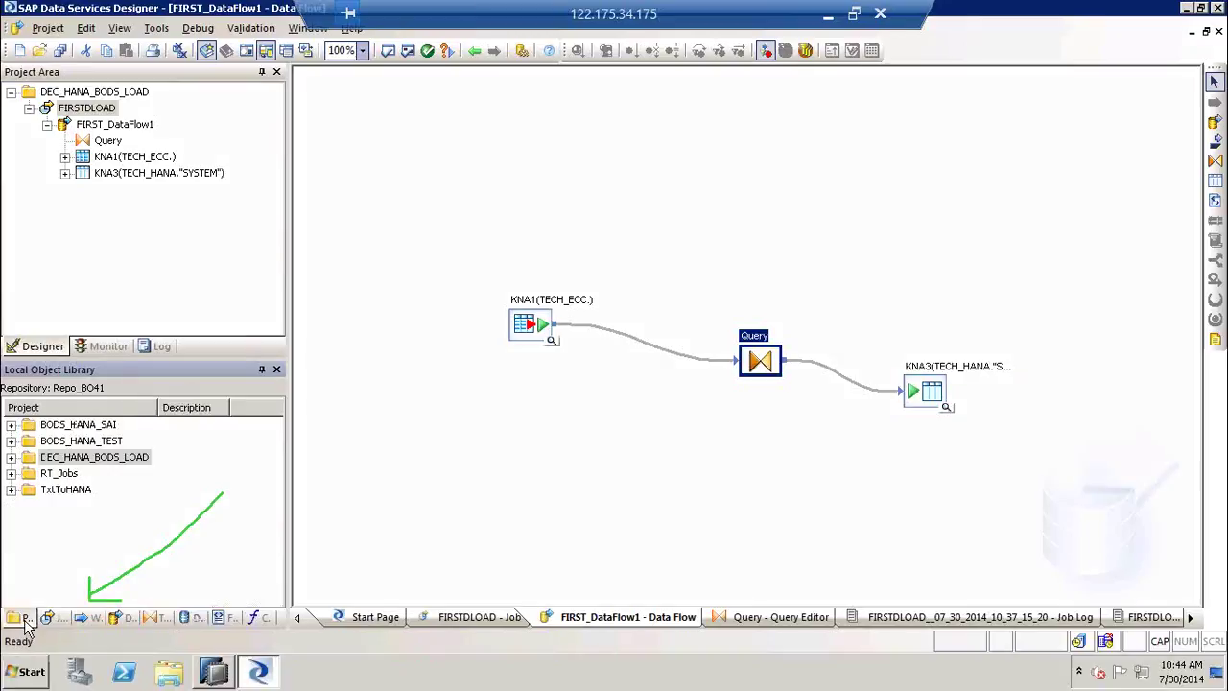
left_click(11, 473)
left_click(10, 538)
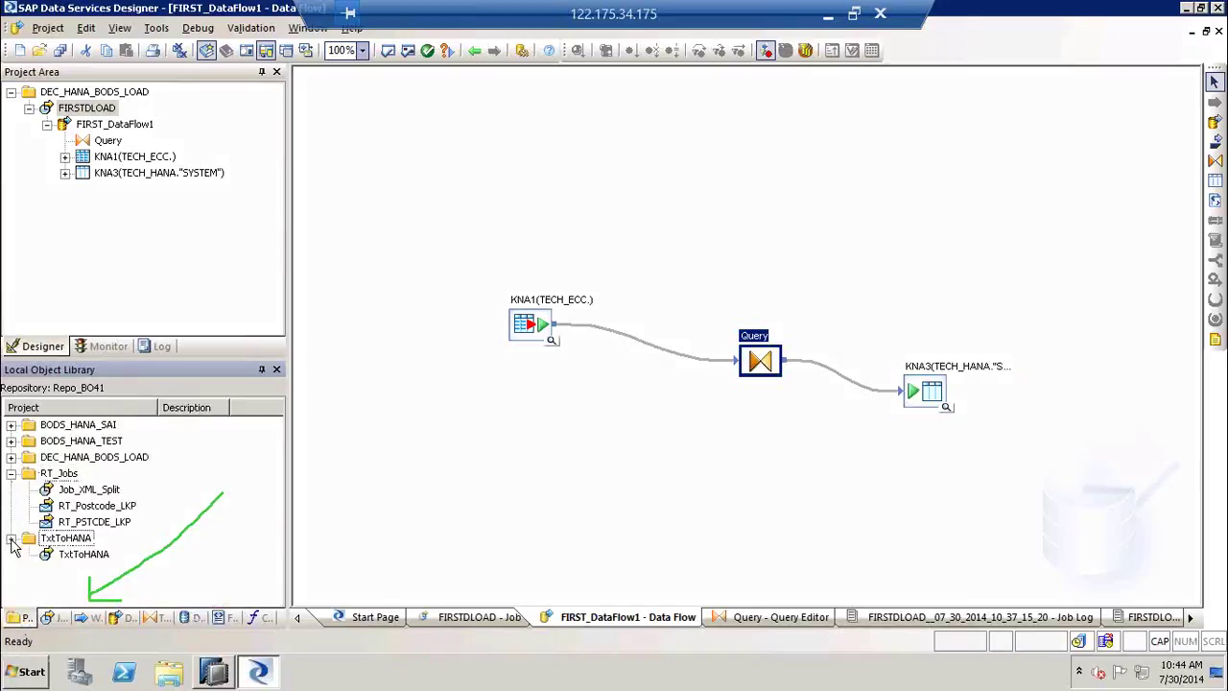
left_click(10, 440)
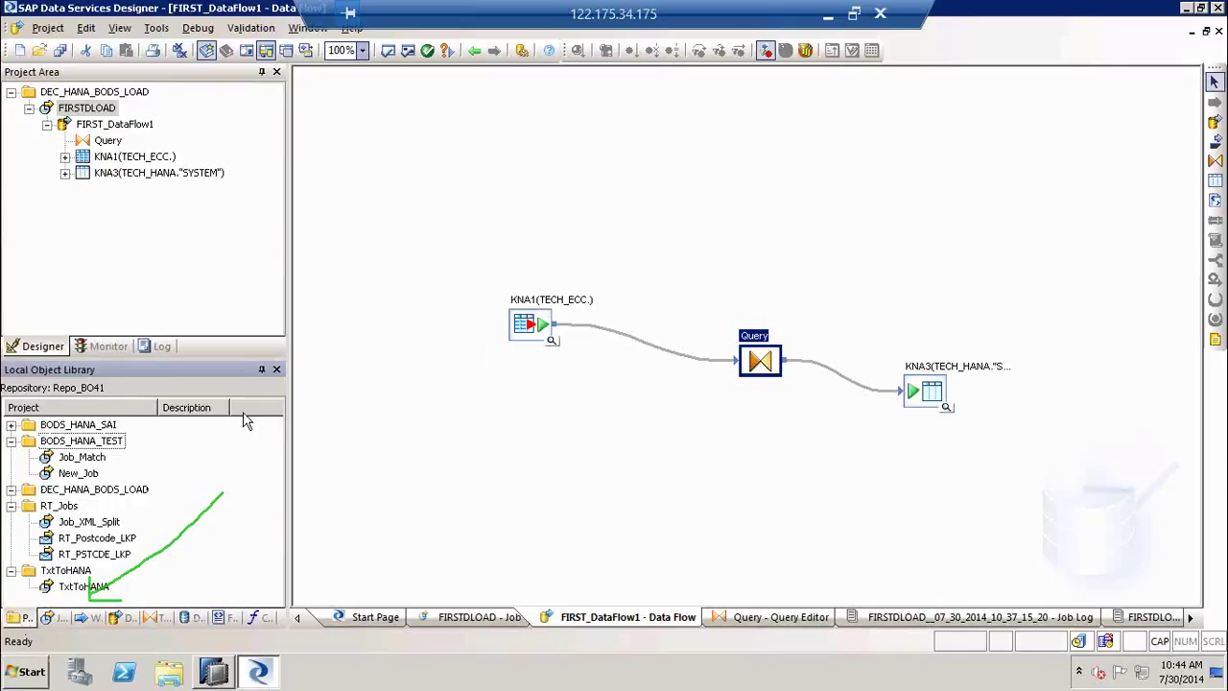
left_click(54, 620)
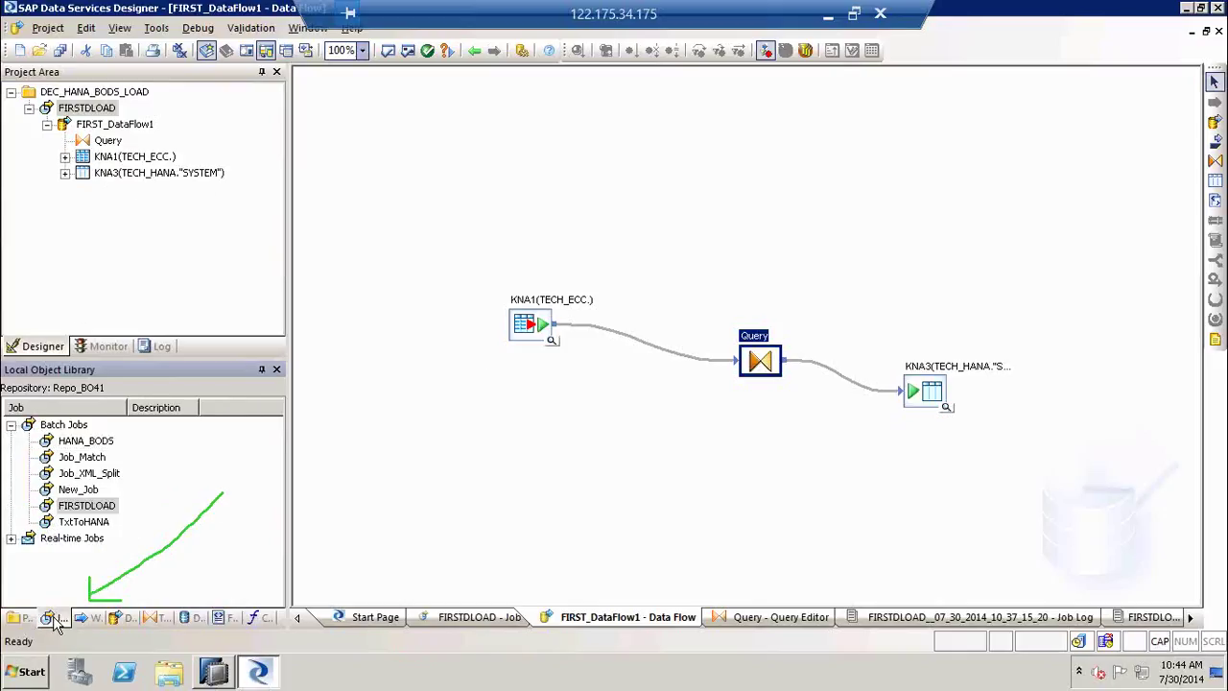
left_click(81, 444)
left_click(86, 473)
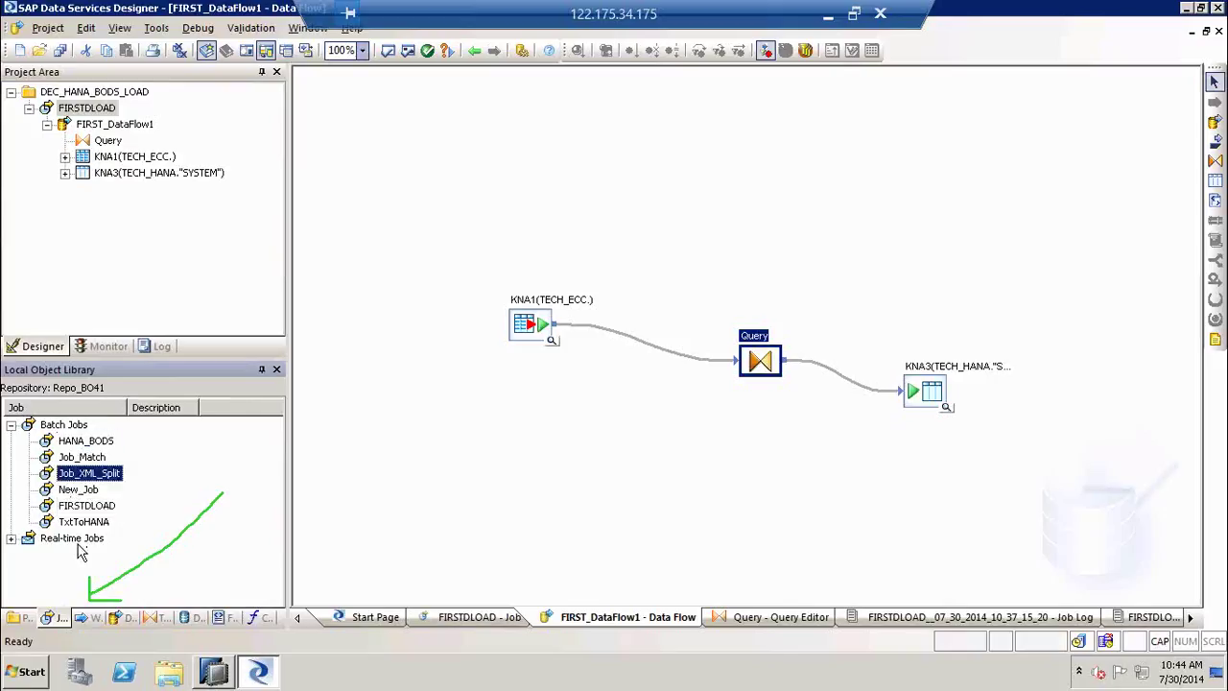
left_click(89, 617)
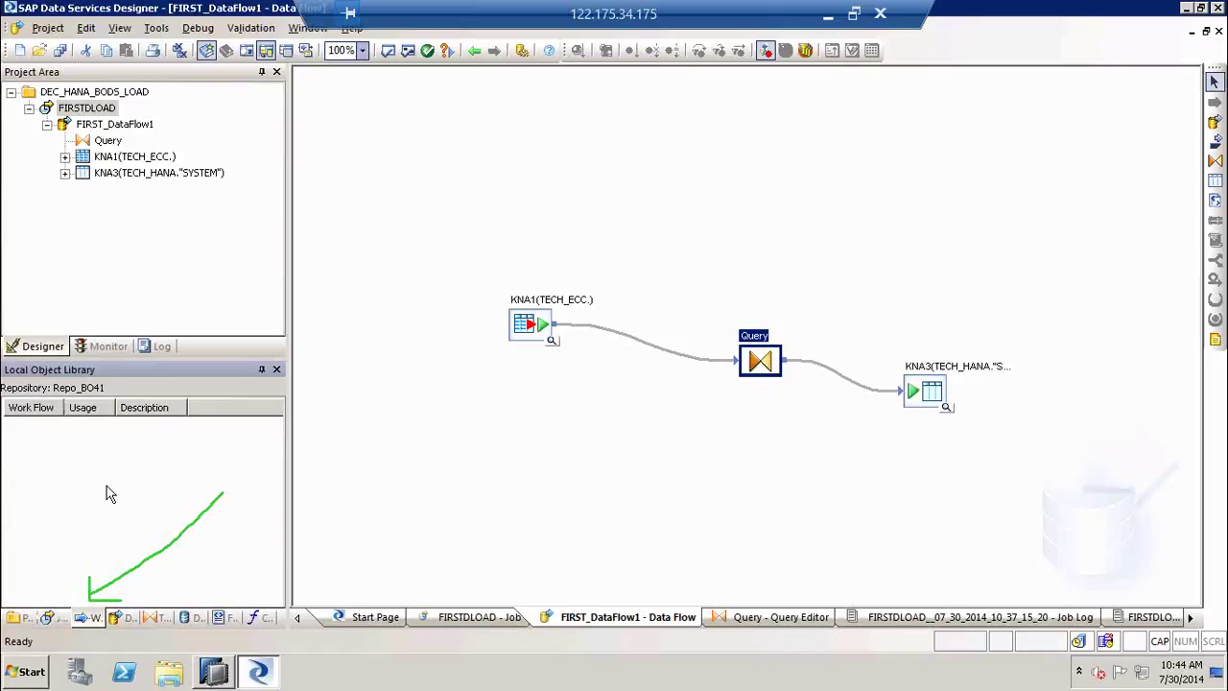
left_click(120, 619)
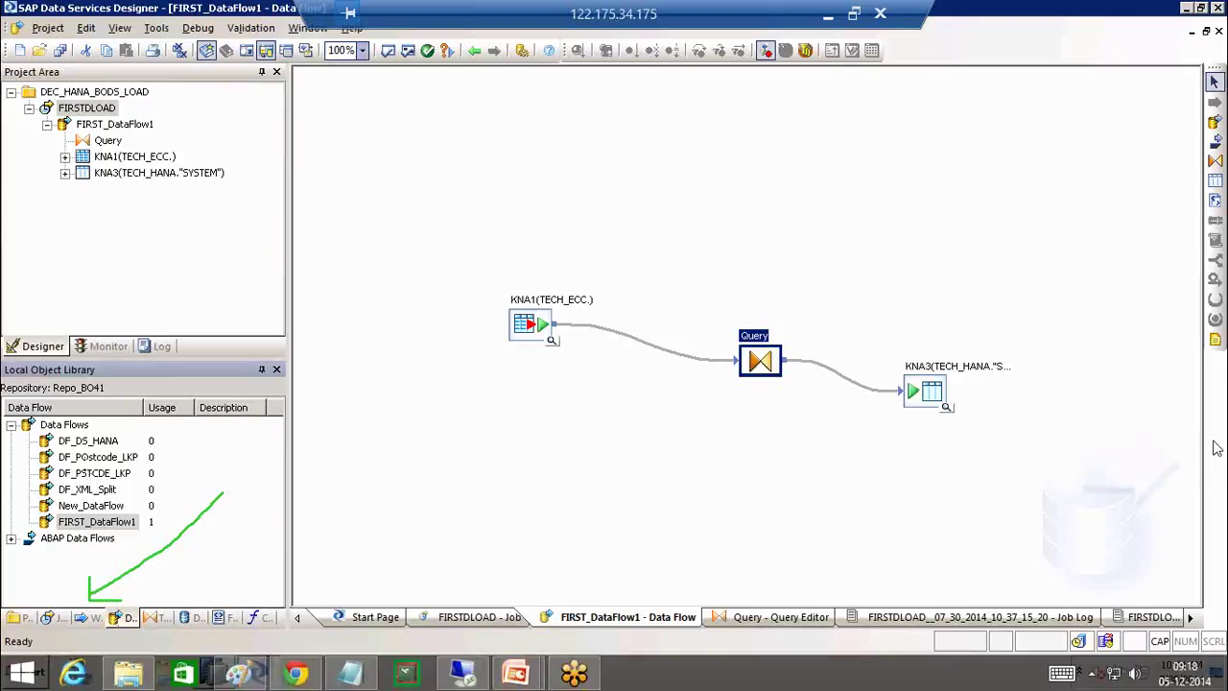
left_click(57, 540)
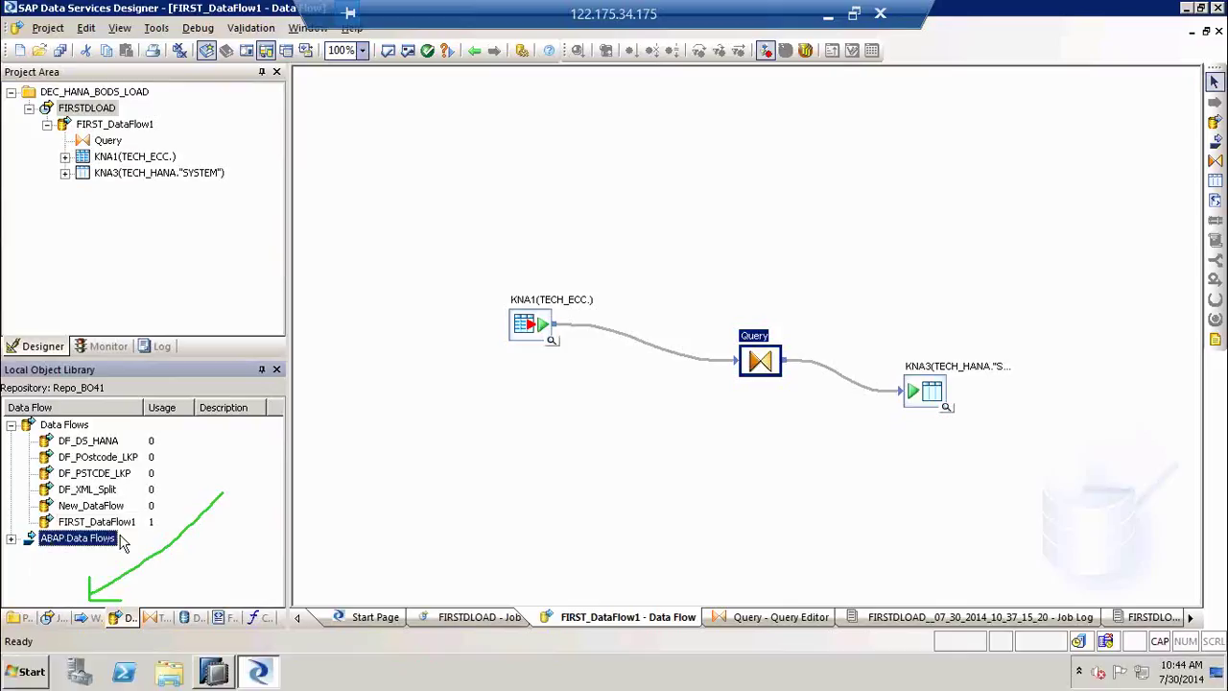
Step: List the Data Integrator transforms, such as Date_Generation, Effective_Date and Pivot
left_click(152, 618)
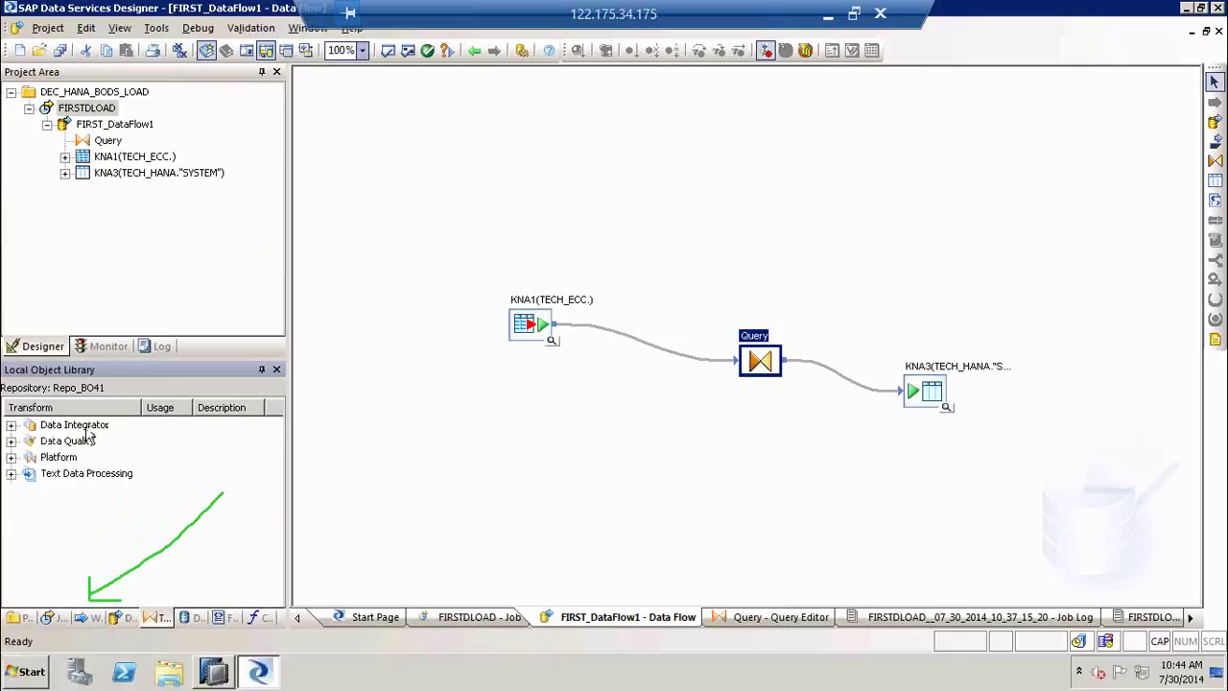
left_click(17, 428)
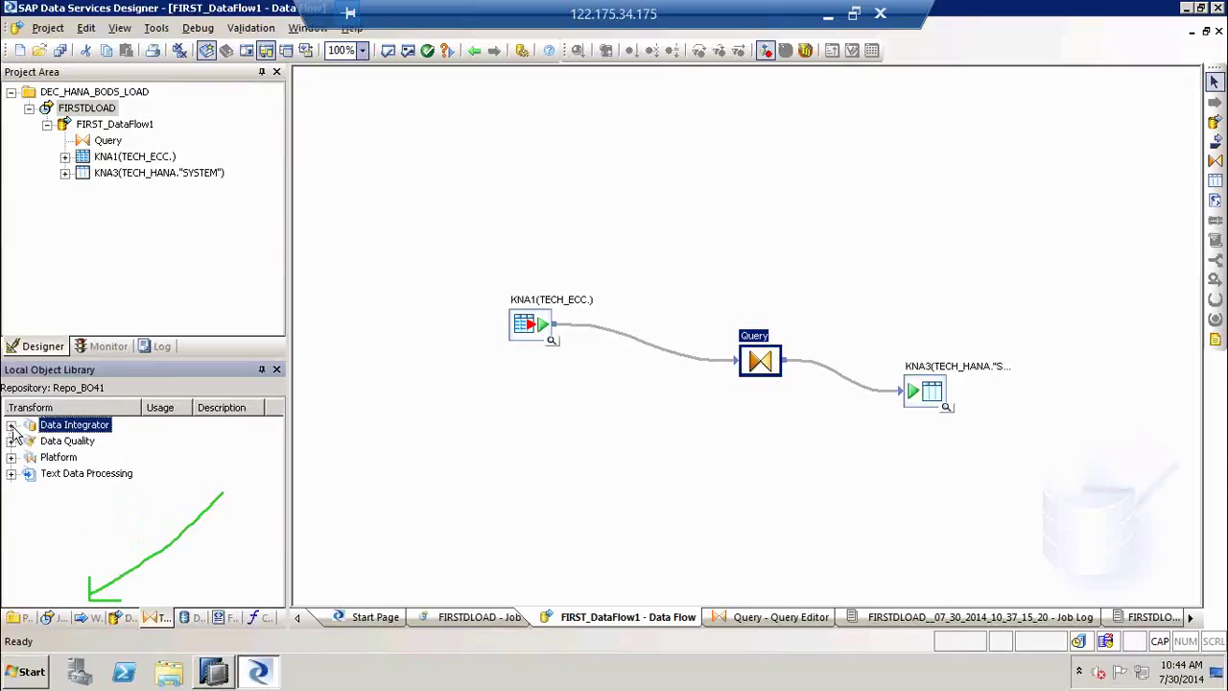
left_click(11, 426)
left_click(113, 459)
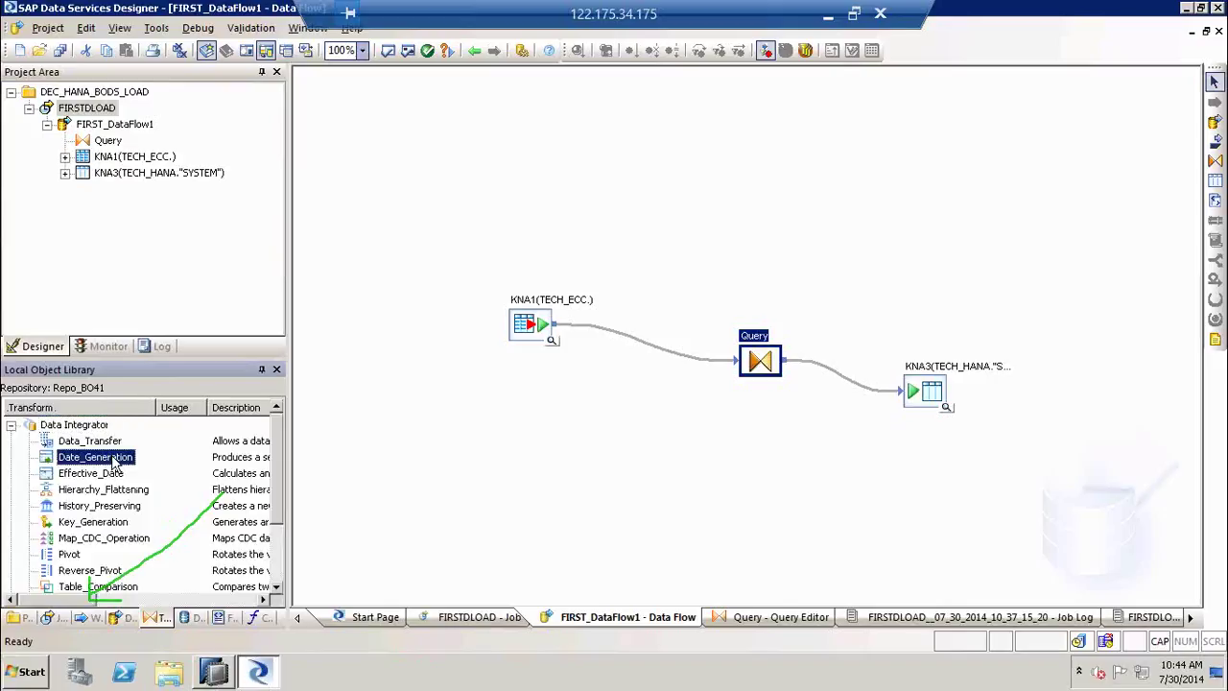
left_click(109, 474)
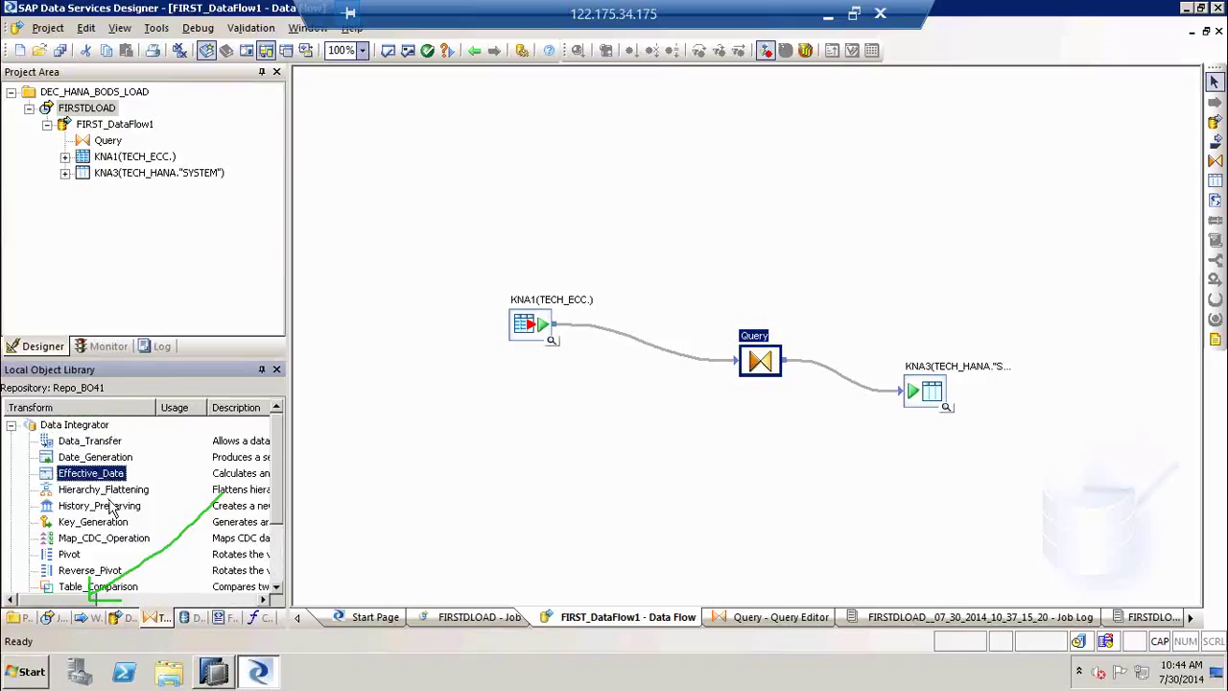
left_click(77, 554)
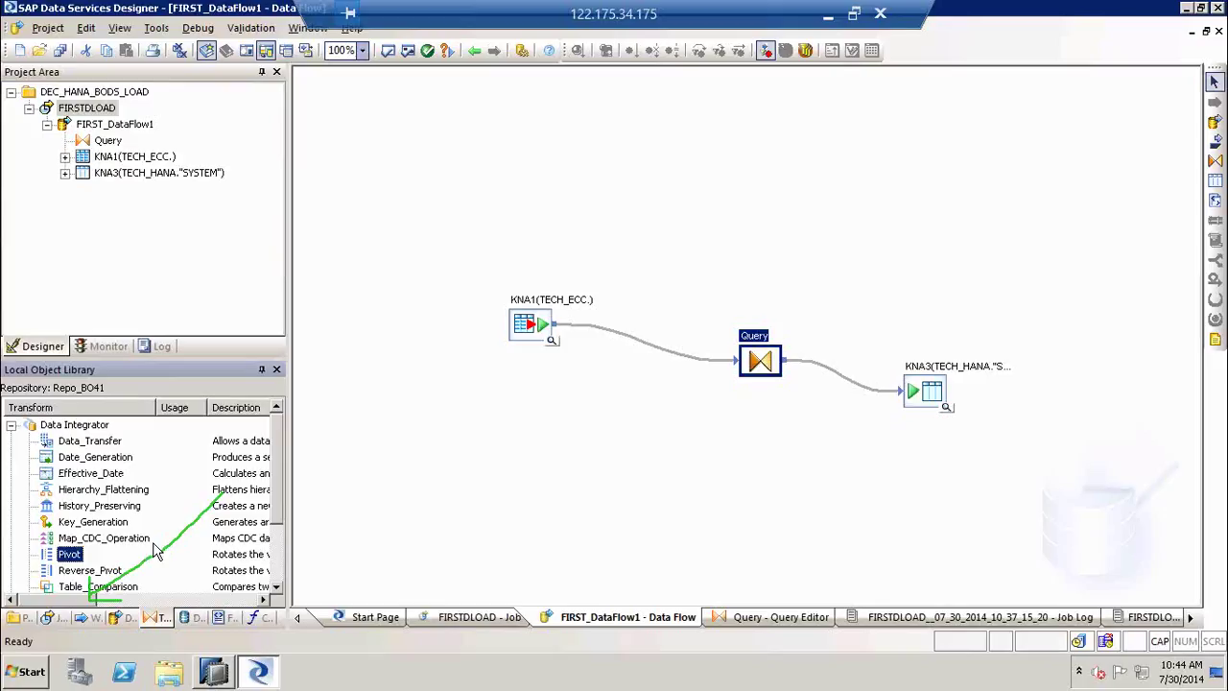
scroll(159, 549, "down", 2)
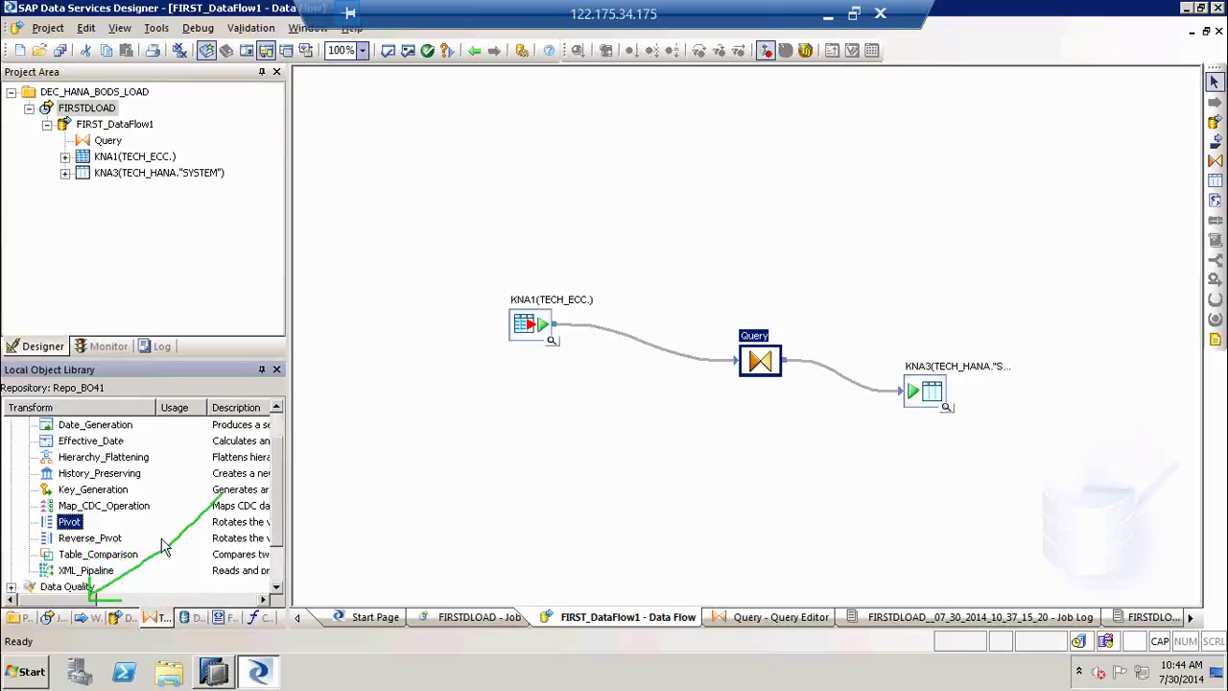
scroll(163, 547, "down", 1)
scroll(163, 544, "down", 2)
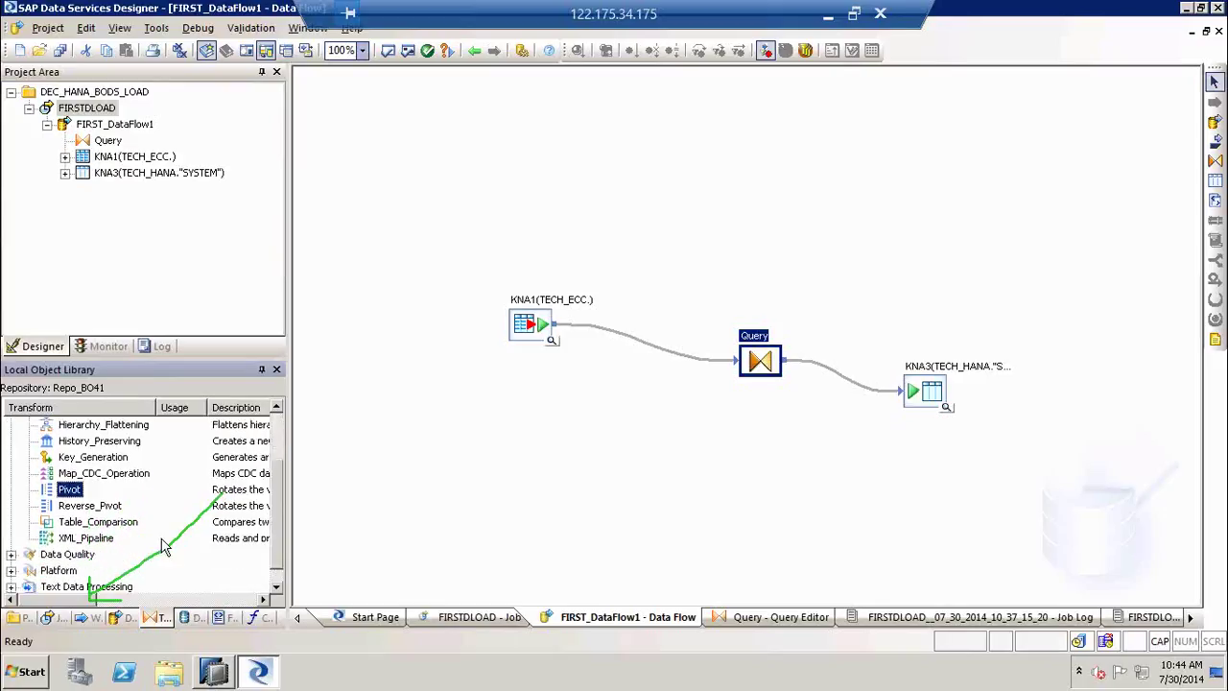
Step: Expand the Data Quality and Text Data Processing transforms, then list the repository's datastores
left_click(12, 541)
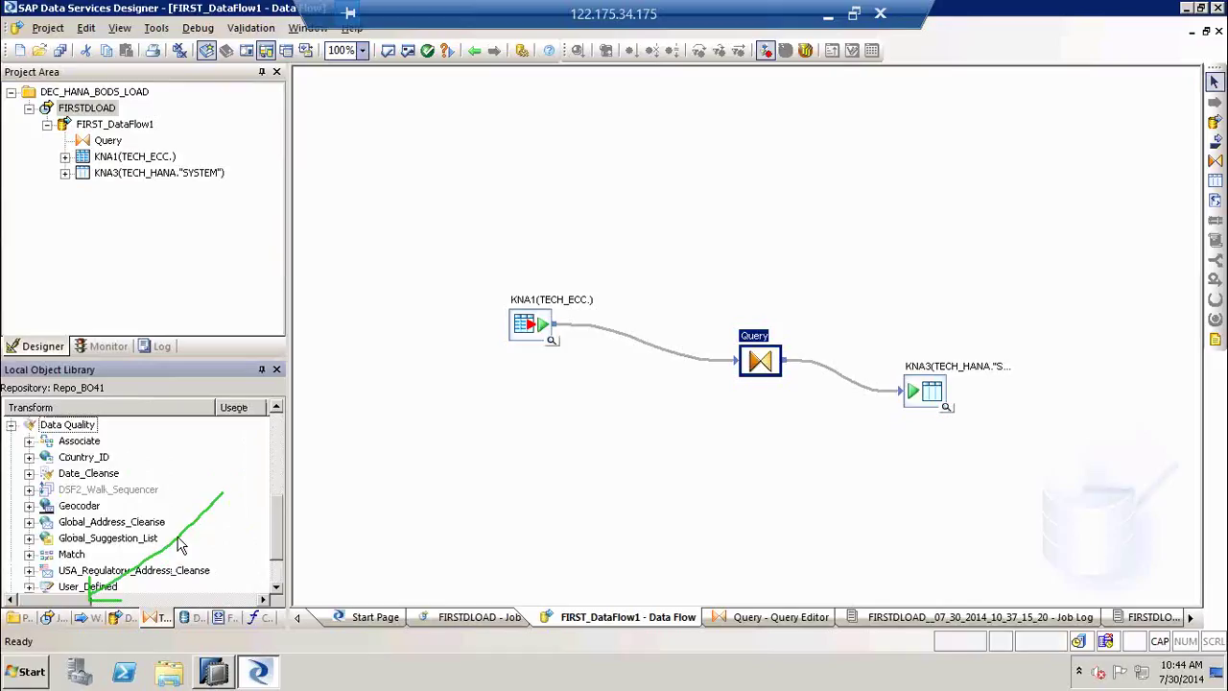
left_click(101, 474)
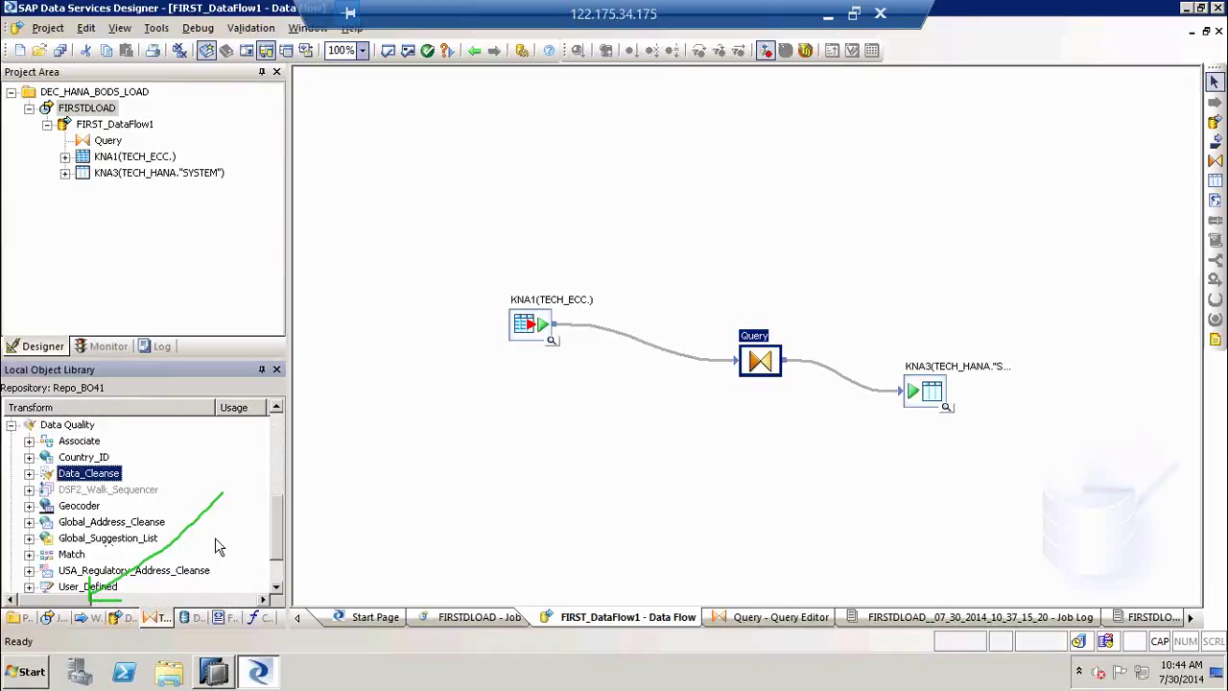
scroll(217, 547, "down", 4)
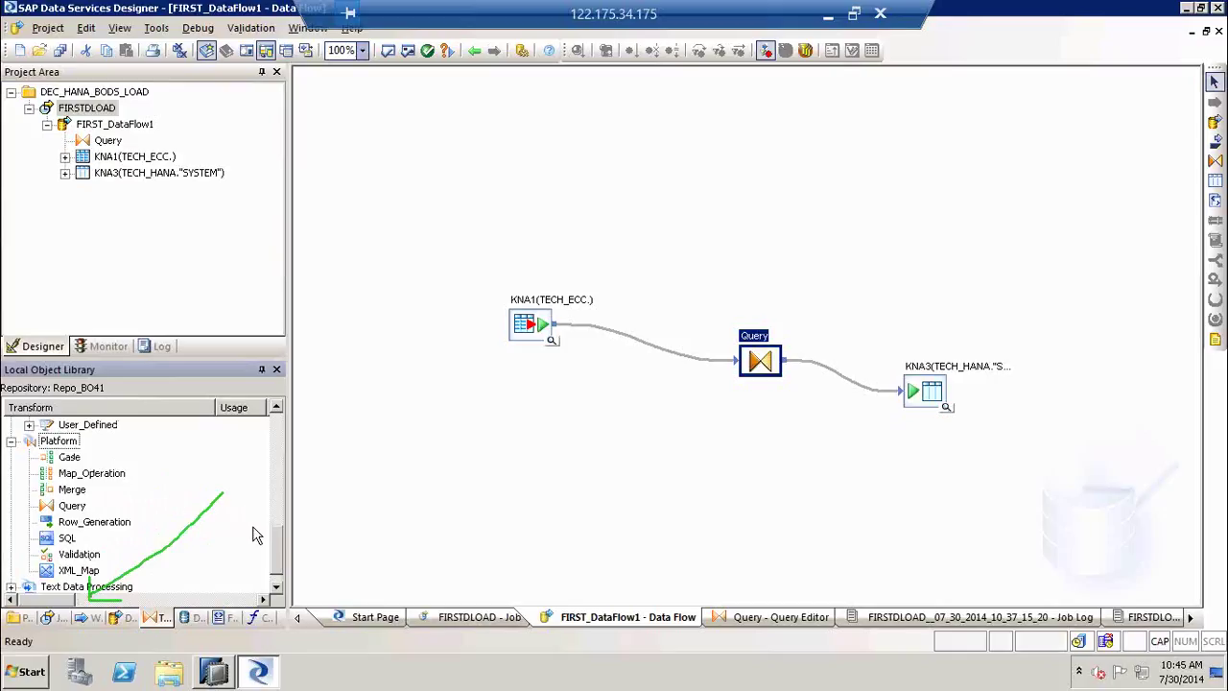
scroll(219, 539, "down", 1)
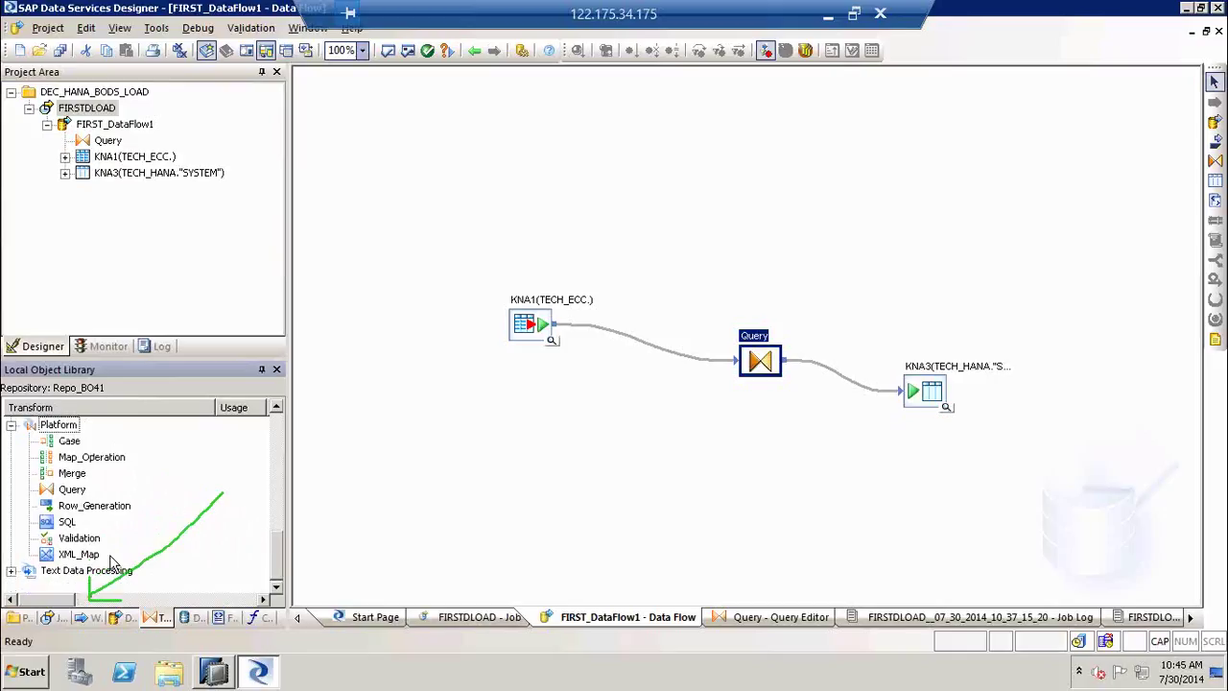
left_click(11, 573)
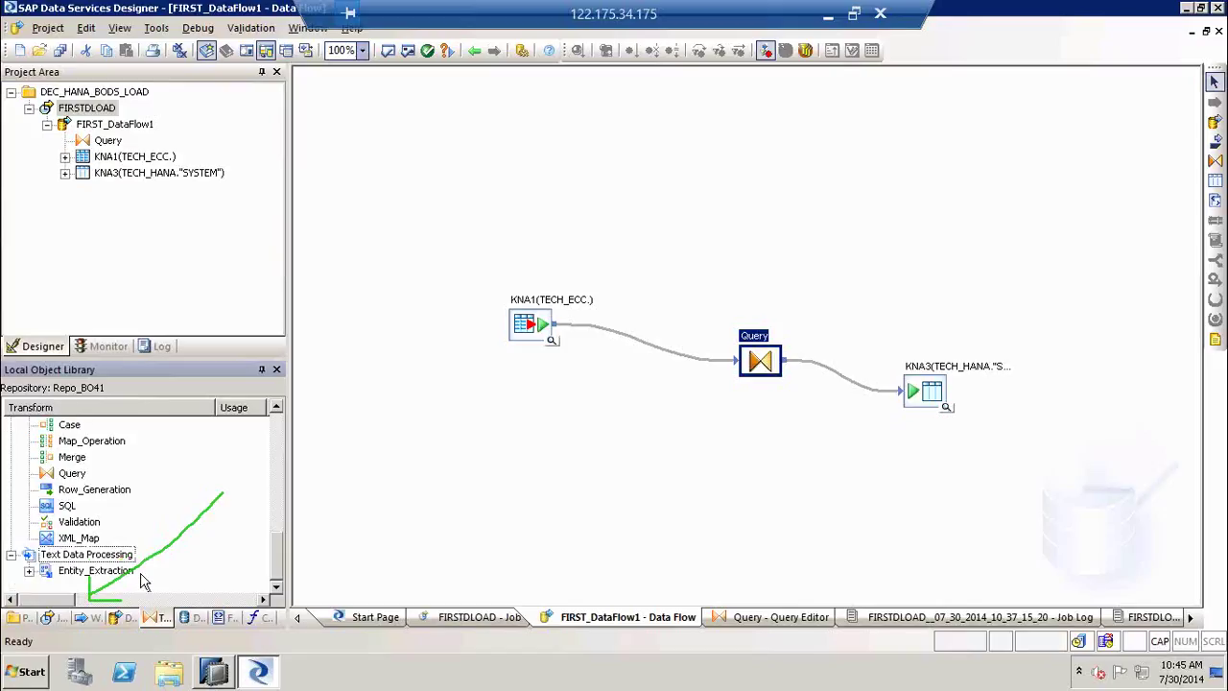
left_click(189, 617)
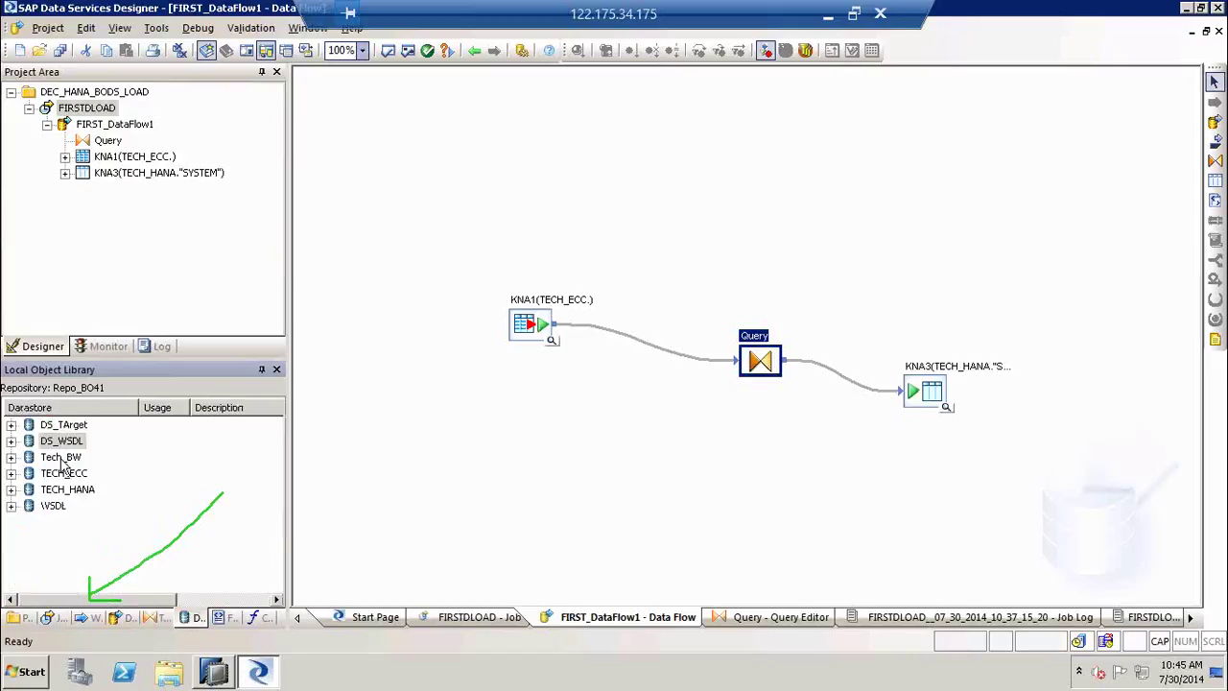
Step: List the object library's file formats and expand the Flat Files and HDFS Files types
left_click(228, 619)
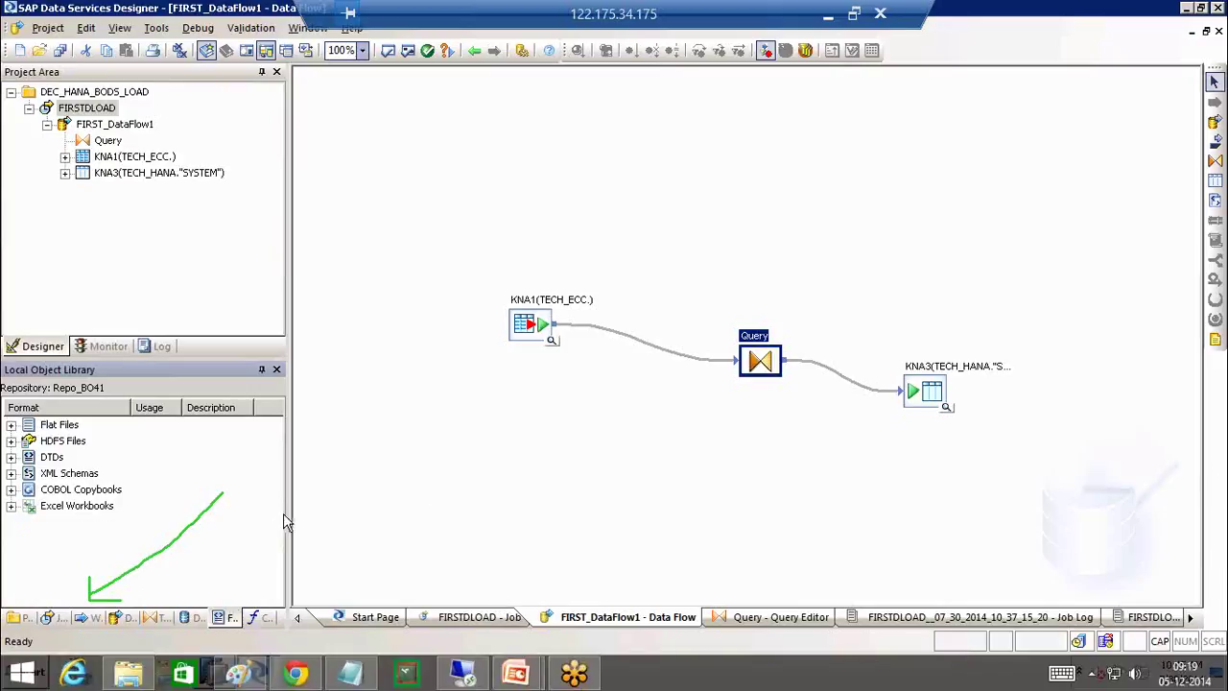
left_click(60, 425)
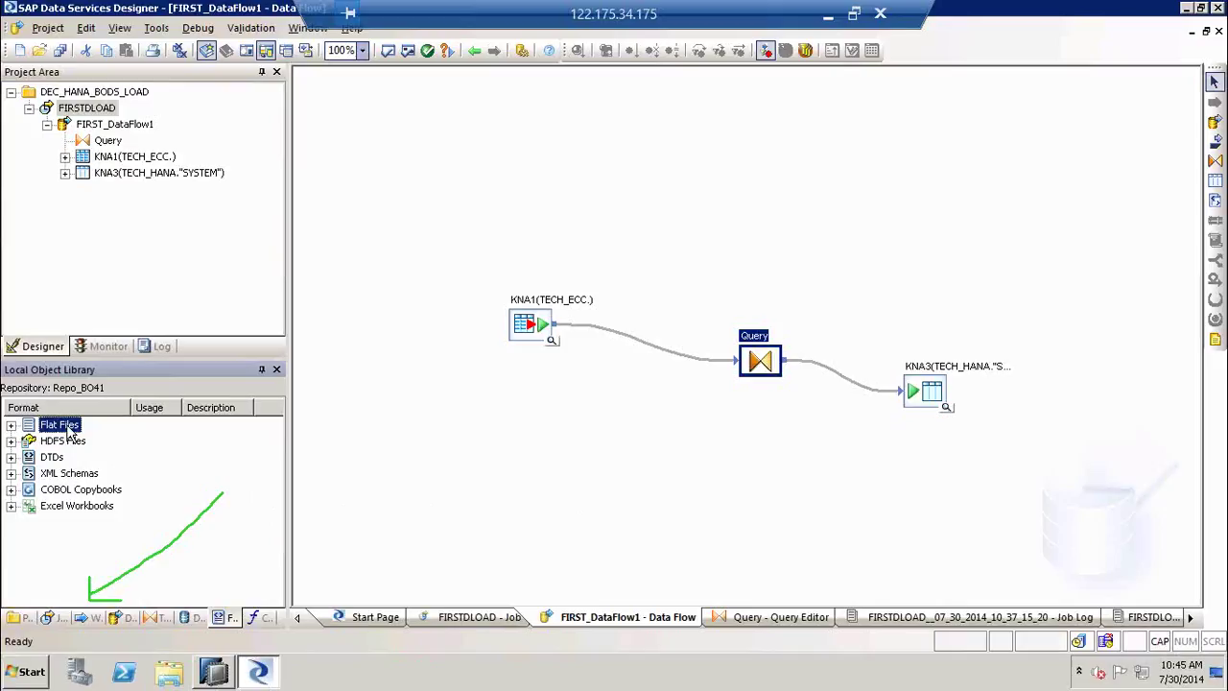
left_click(65, 442)
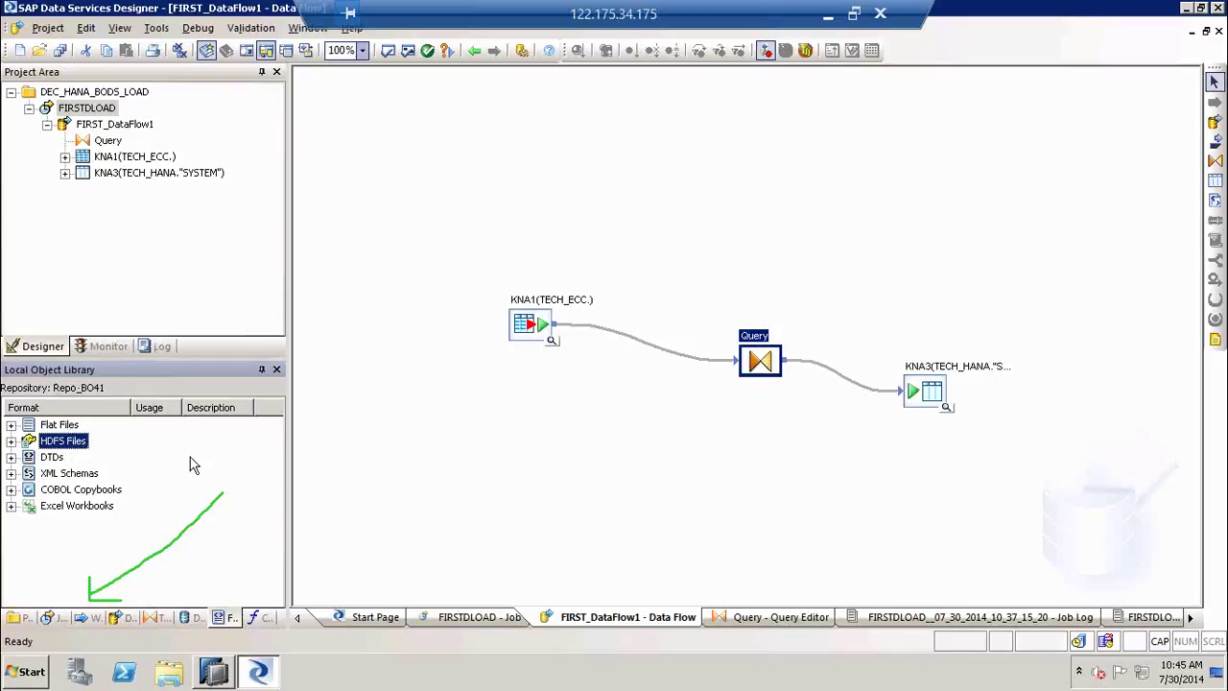
left_click(10, 441)
left_click(75, 444)
right_click(75, 446)
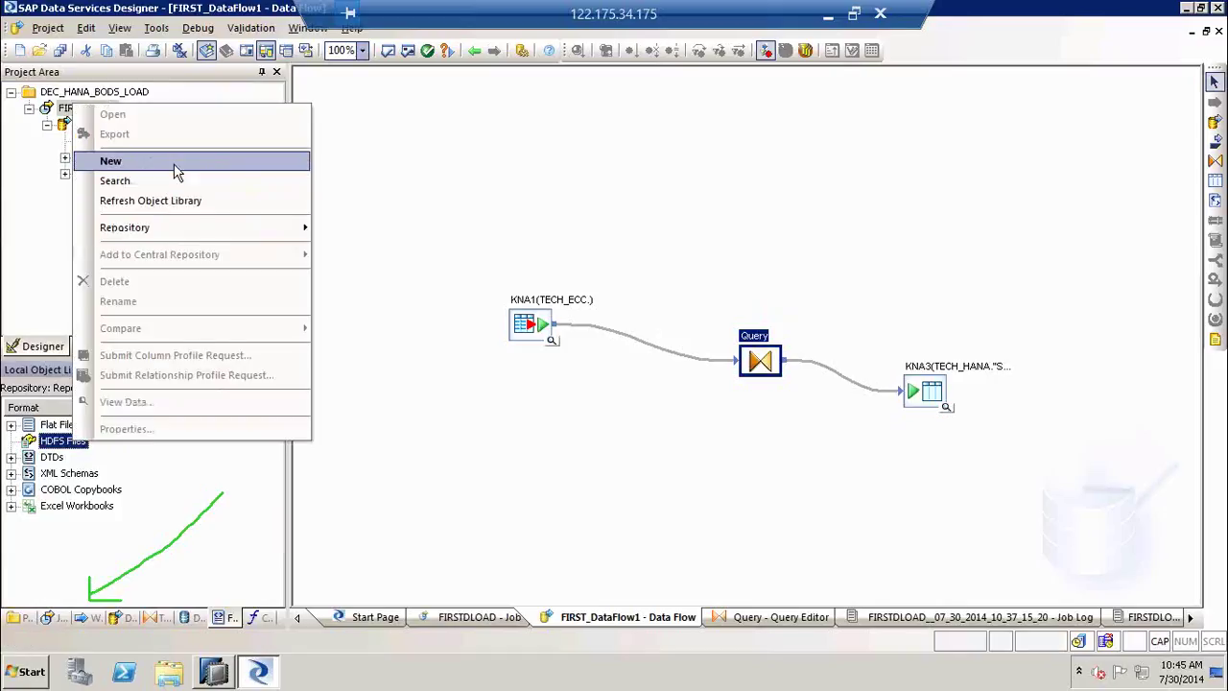
left_click(185, 203)
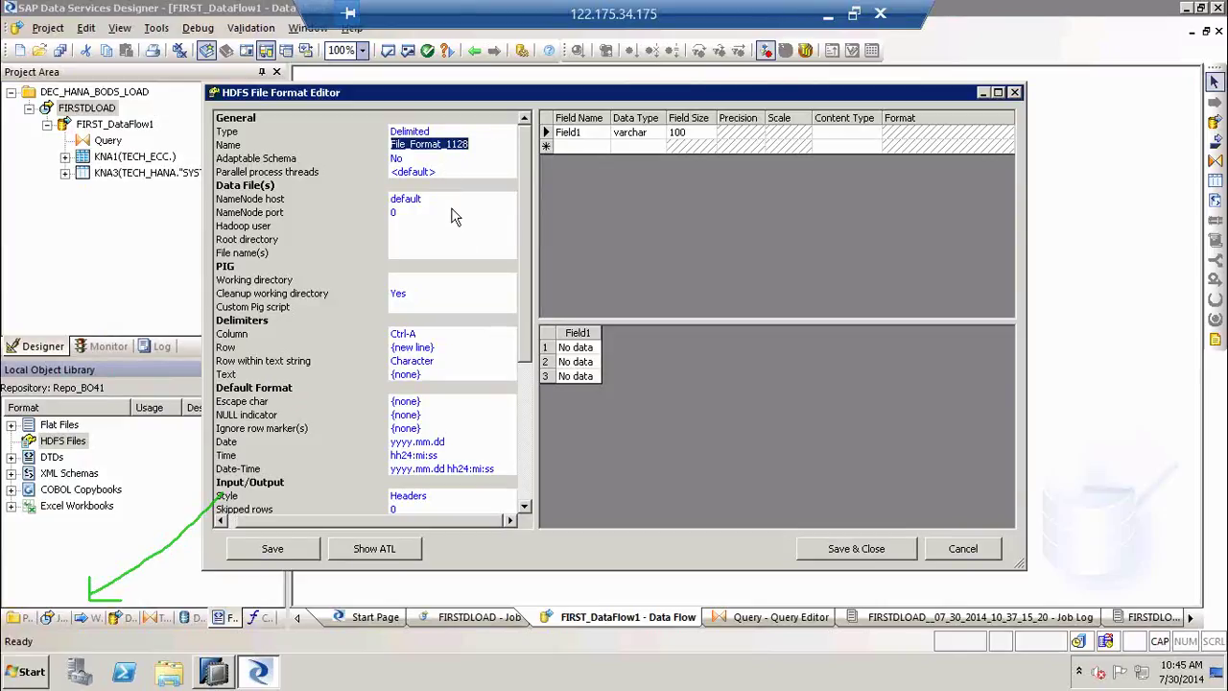
left_click(420, 281)
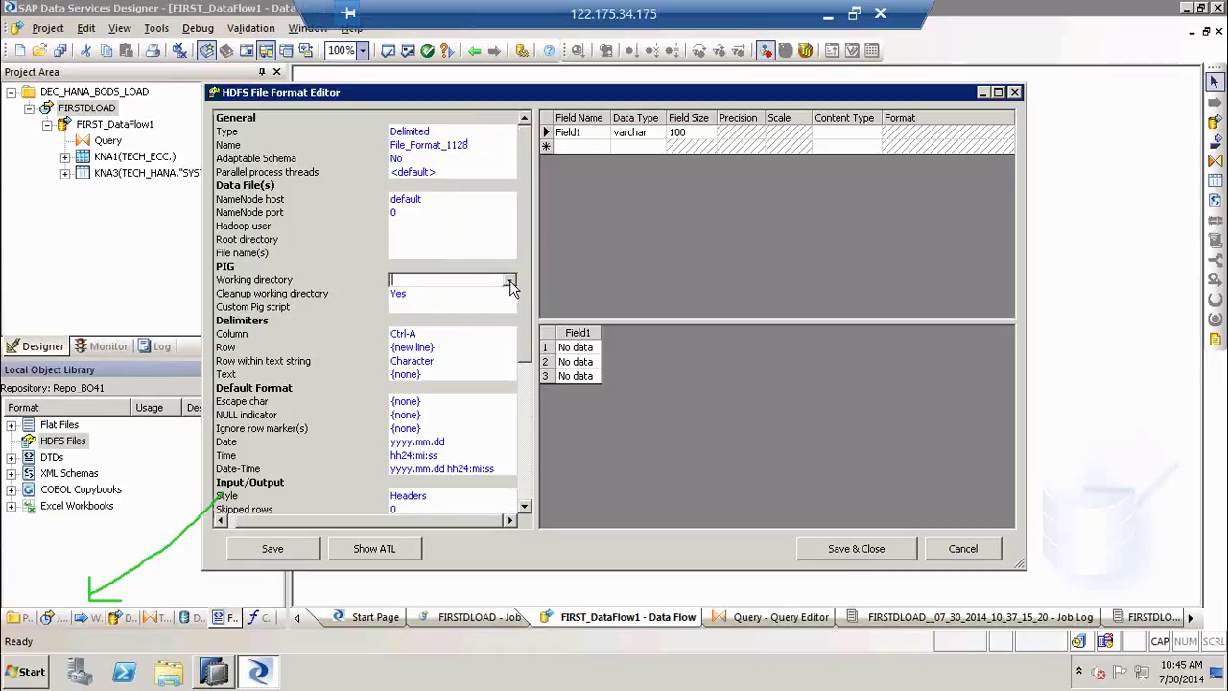
left_click(509, 279)
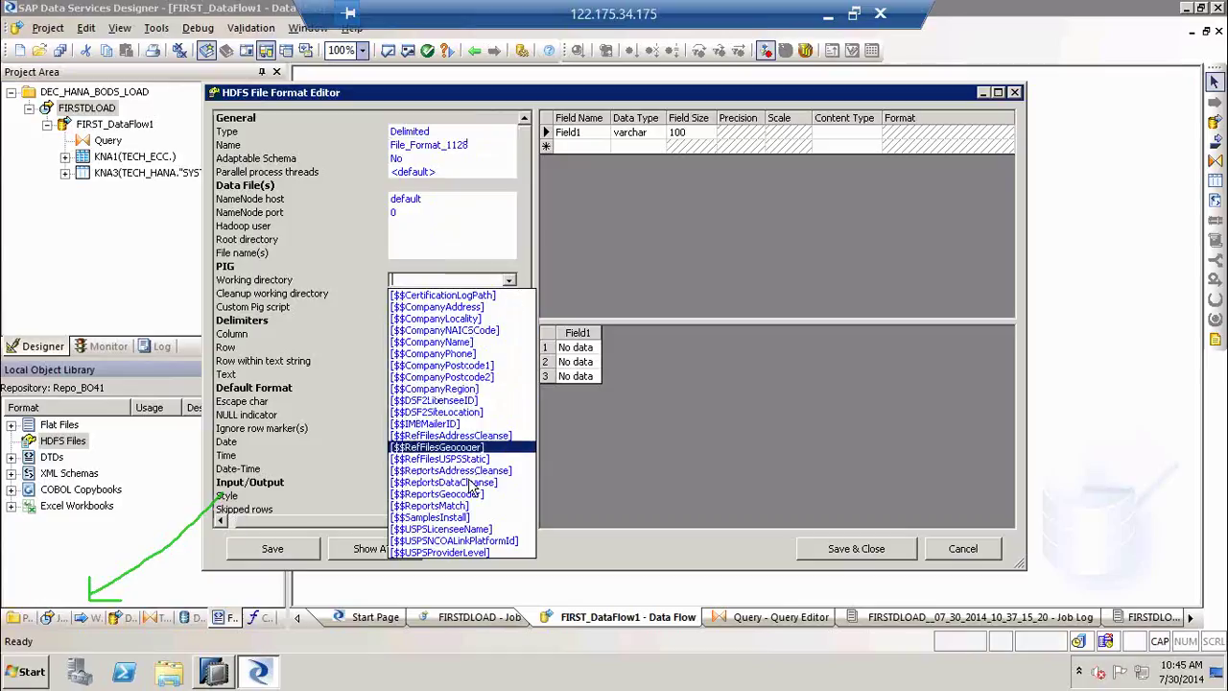
left_click(610, 261)
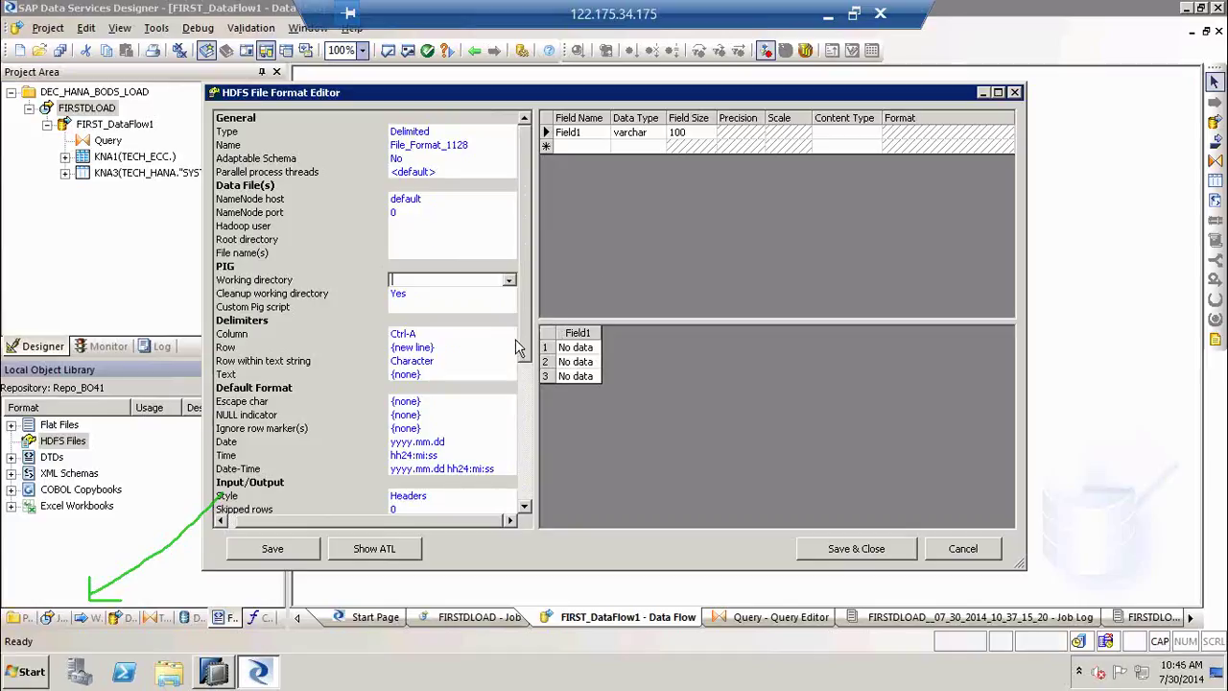
left_click_drag(525, 355, 525, 184)
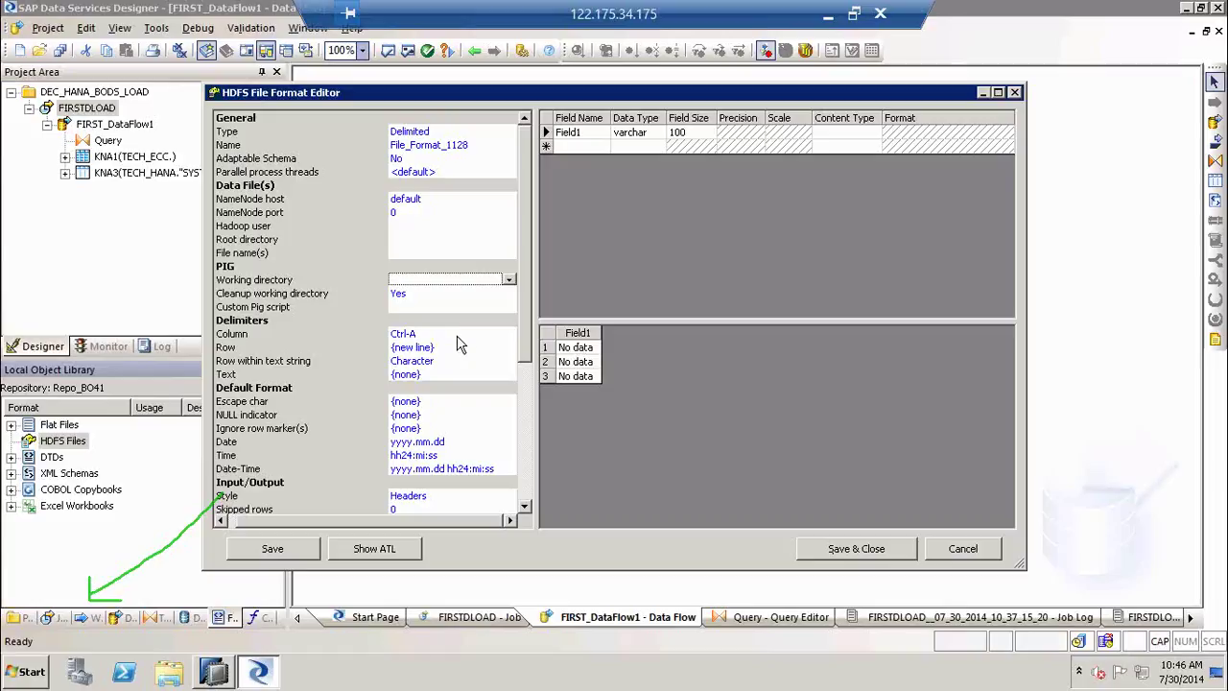
left_click(949, 554)
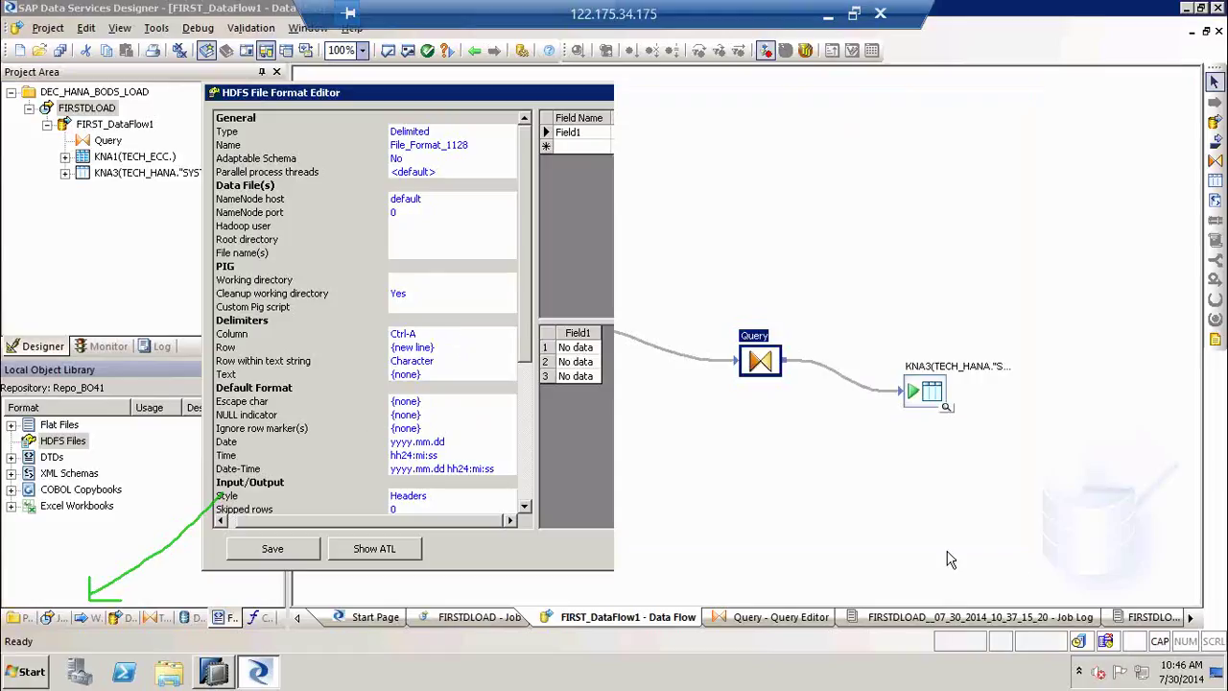
Step: Look through the DTDs, XML Schemas, COBOL Copybooks and Excel Workbooks format types
left_click(56, 461)
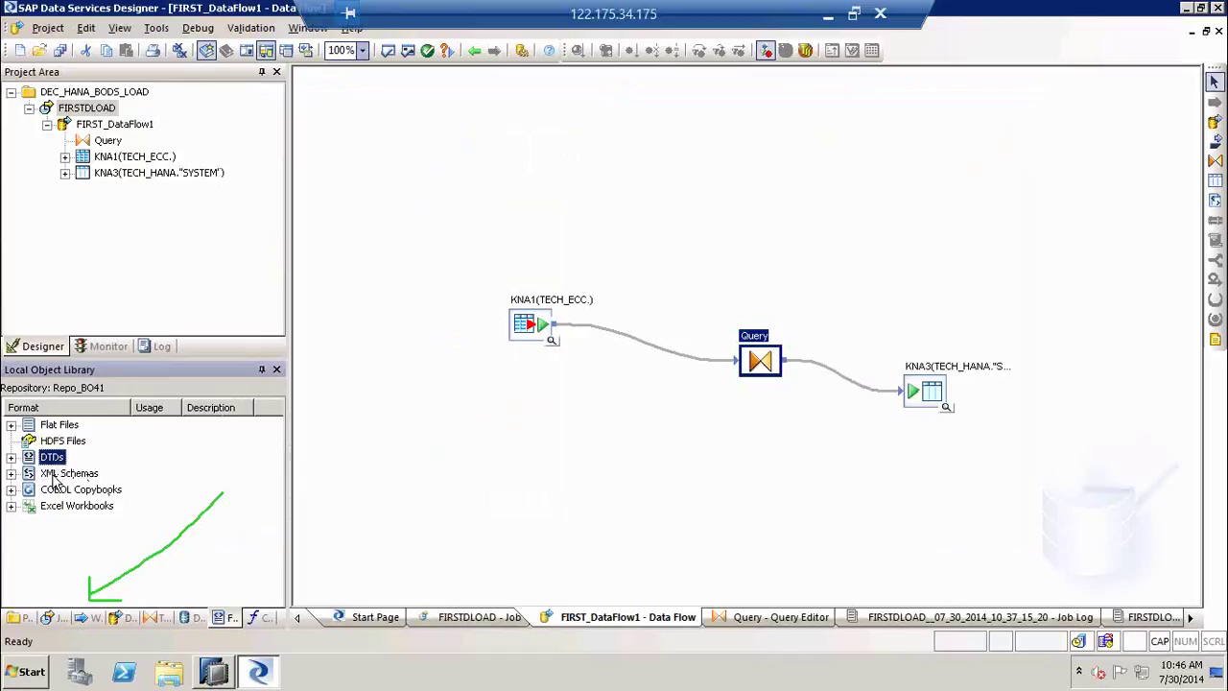
left_click(56, 473)
left_click(50, 491)
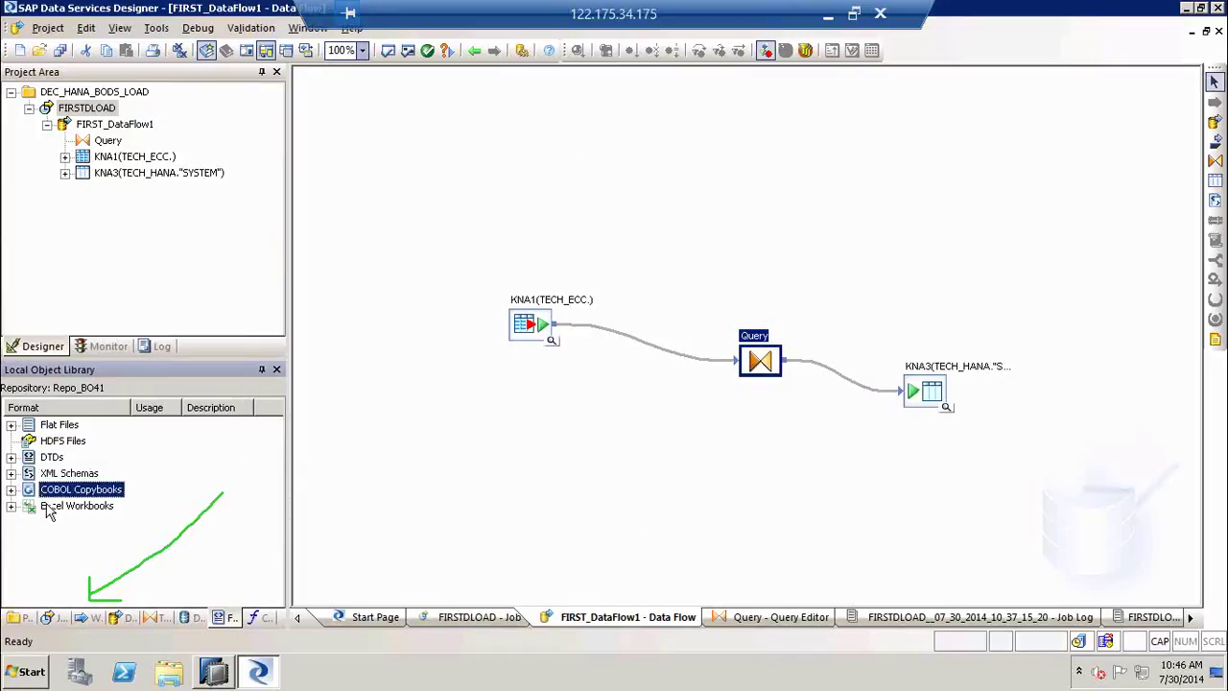
left_click(50, 507)
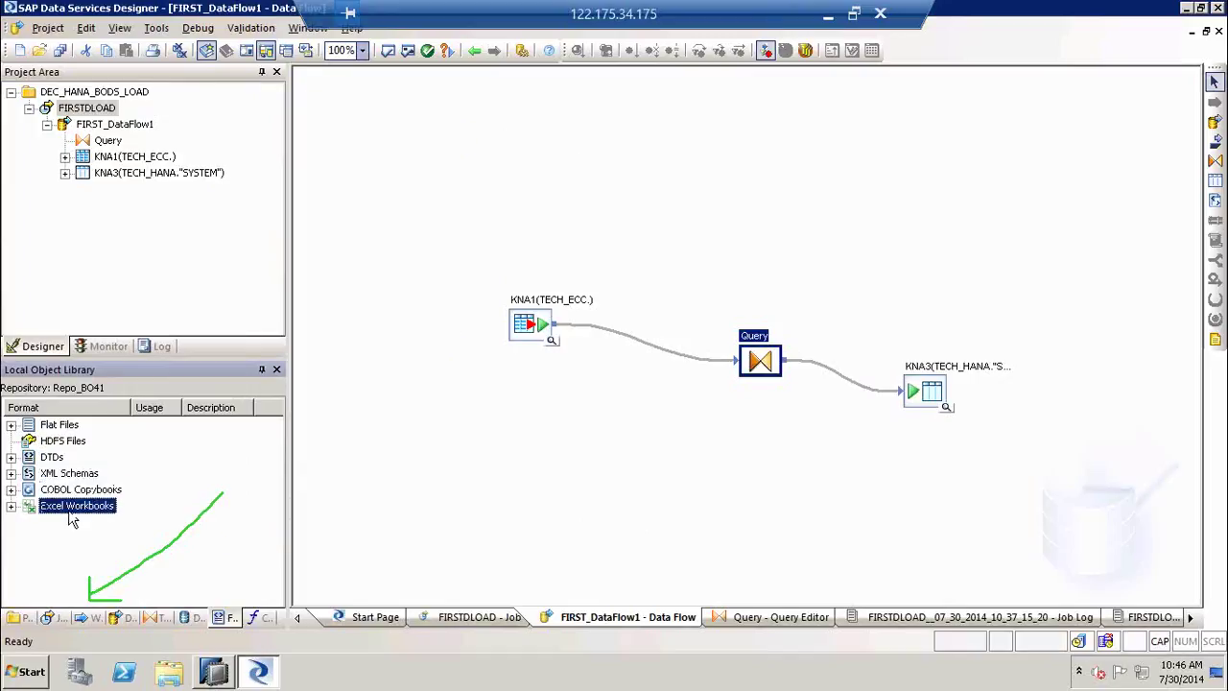
Step: Show the Custom Functions and Validation Functions lists in the object library
left_click(259, 619)
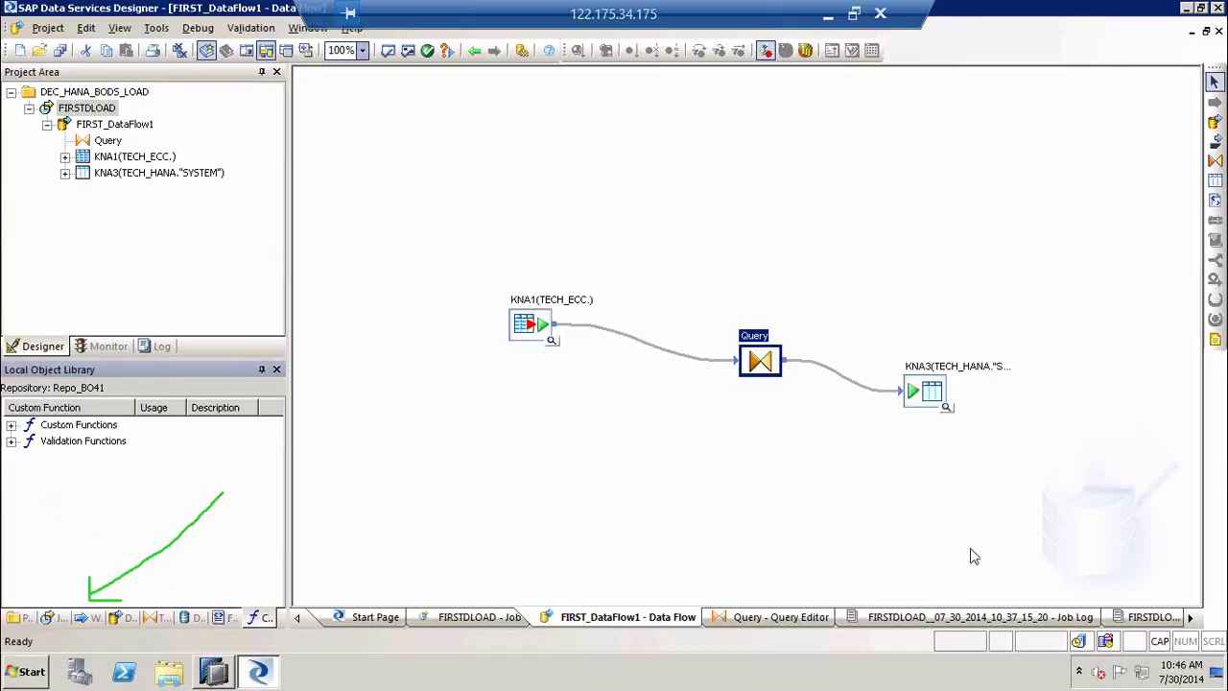
right_click(1025, 482)
left_click(1020, 482)
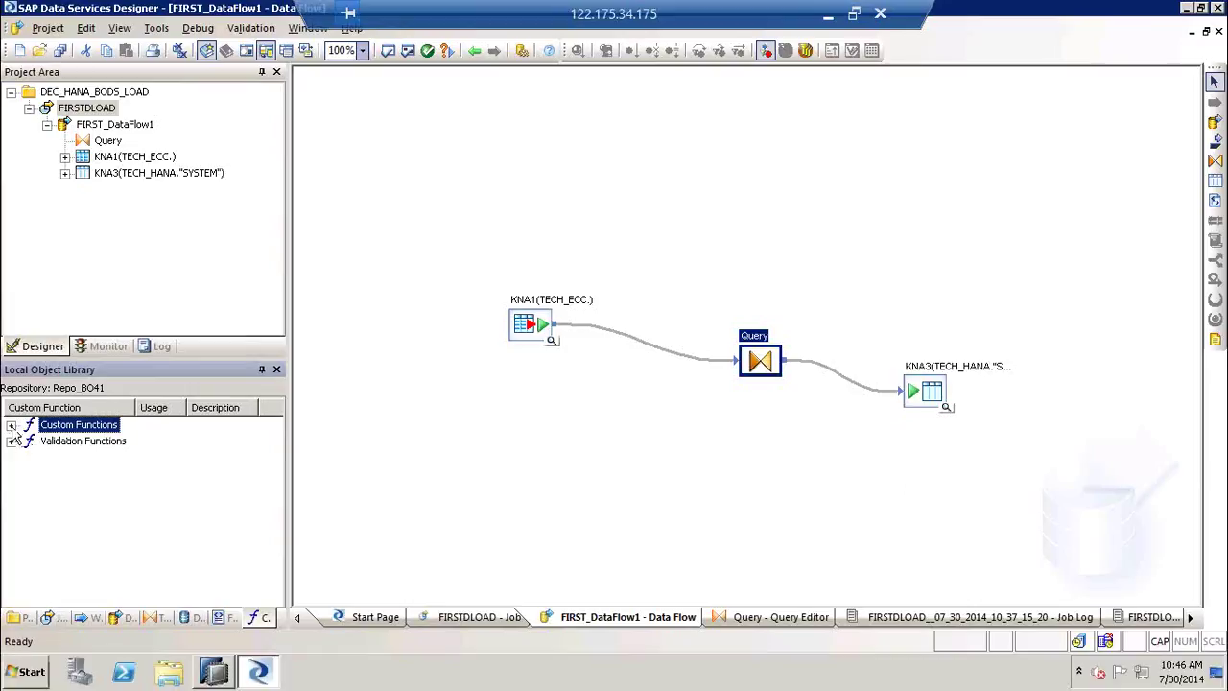
Step: Expand Custom Functions and inspect JDE_Date, JDE_Time and WL_GetKeyValue
left_click(12, 427)
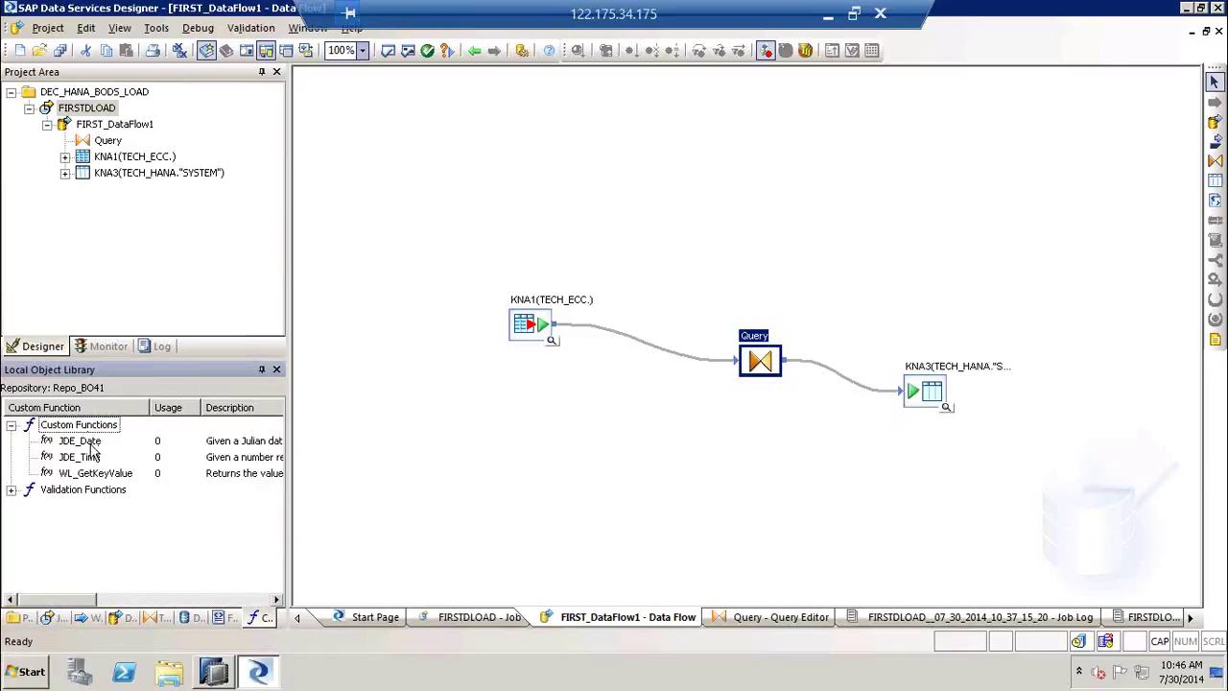
left_click(90, 442)
left_click(85, 458)
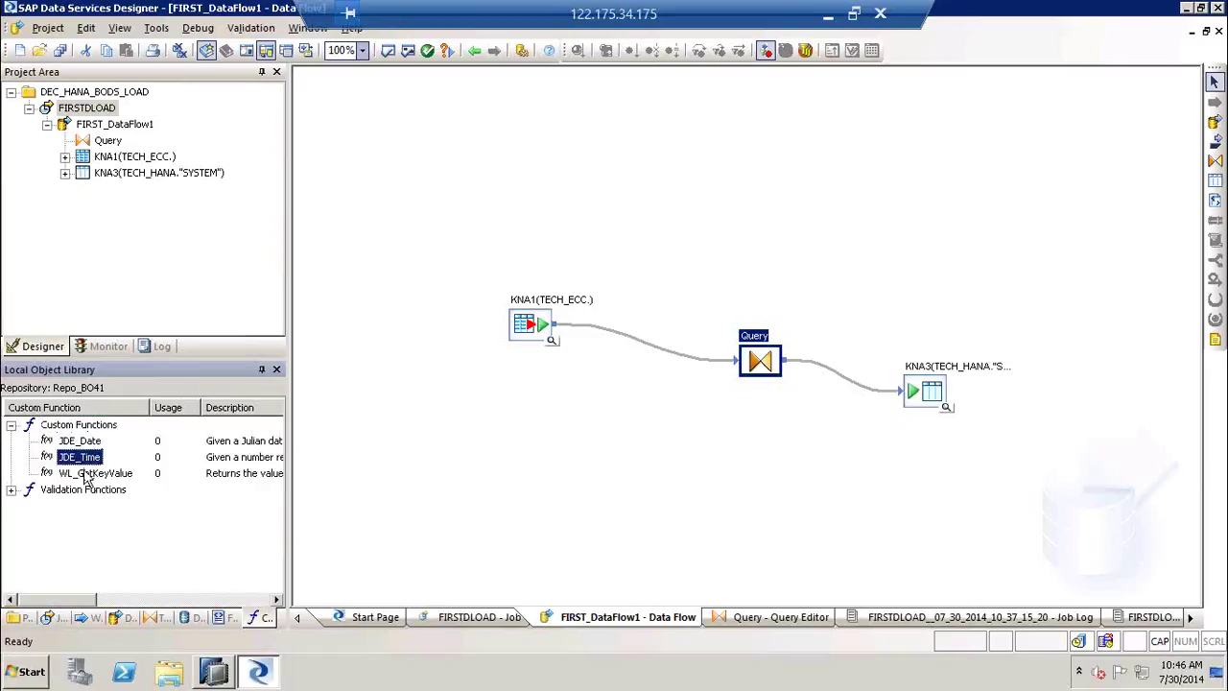
left_click(84, 474)
left_click(85, 443)
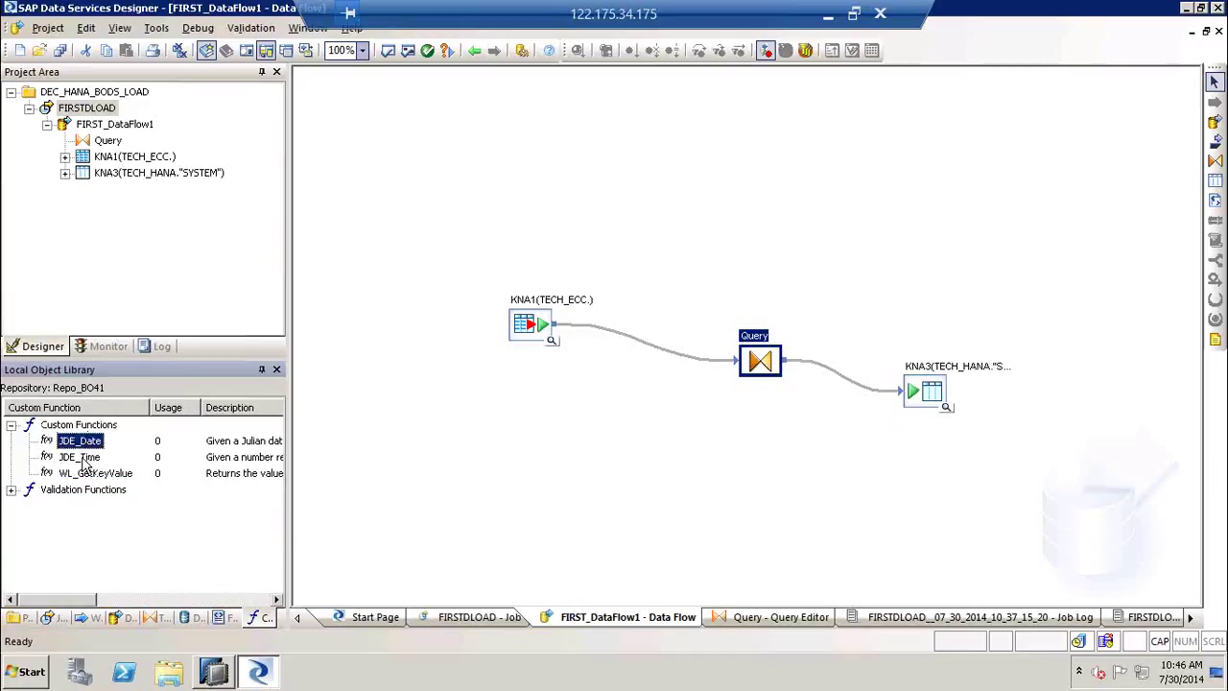
left_click(84, 459)
left_click(79, 474)
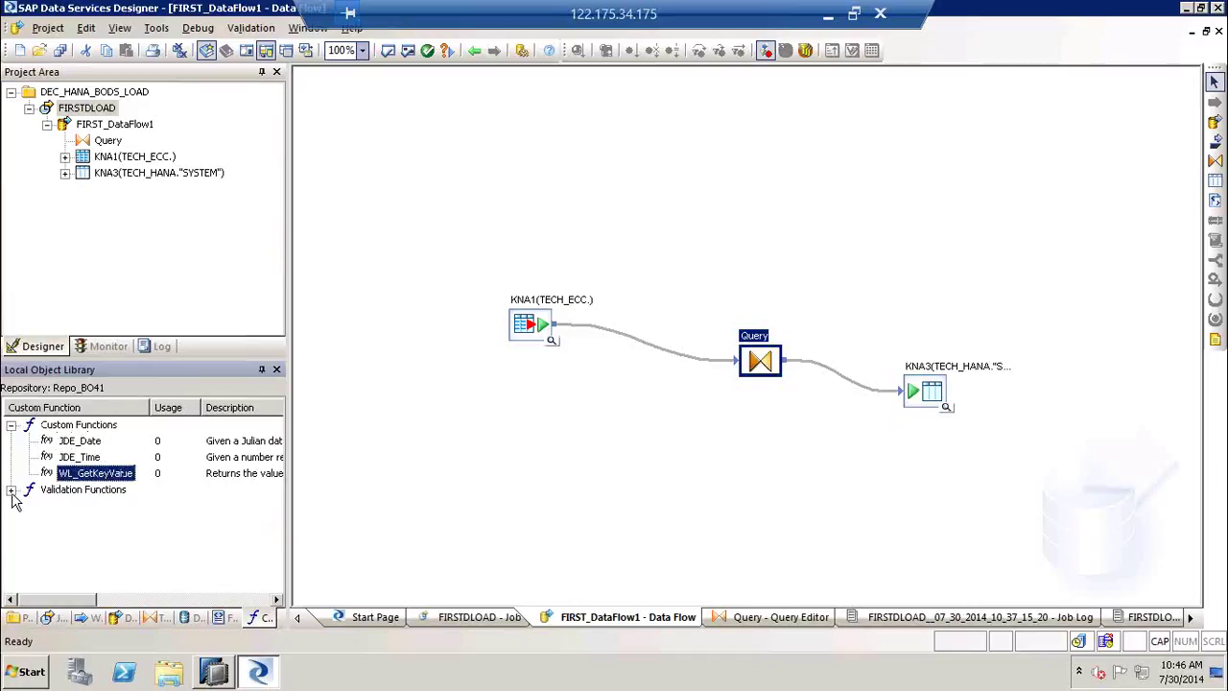
Step: Expand Validation Functions to reveal Imported from Information Steward and Locally Created
left_click(11, 489)
left_click(110, 505)
left_click(92, 521)
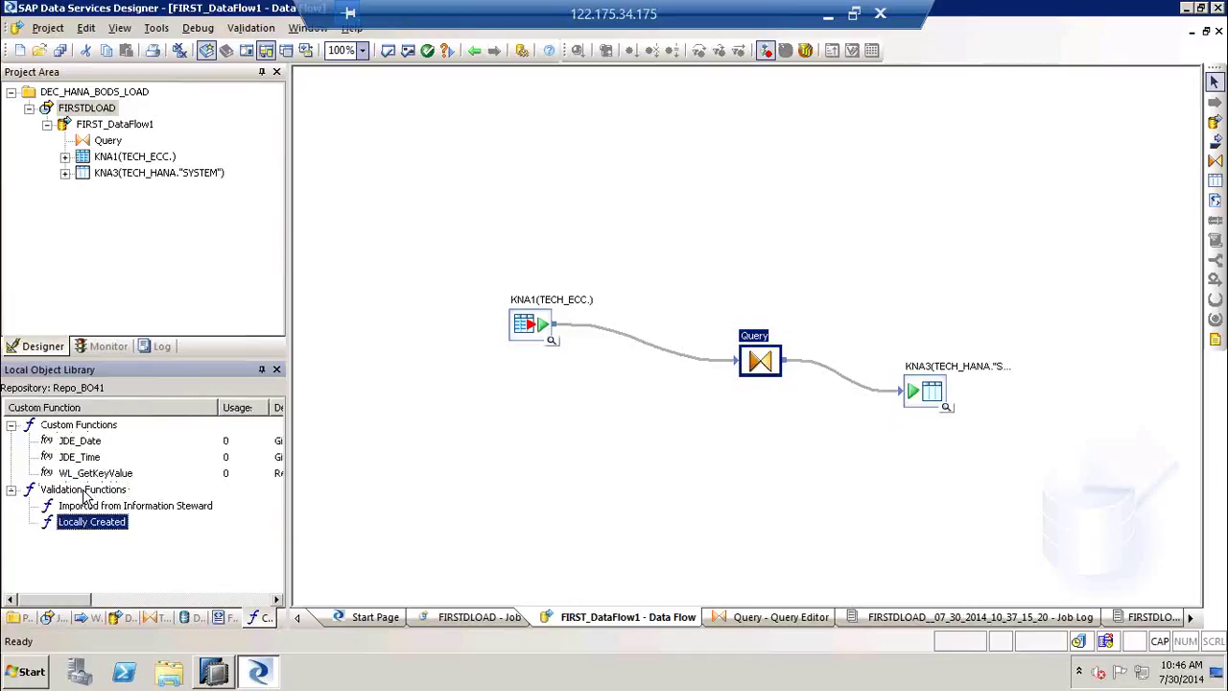
left_click(84, 490)
left_click(77, 427)
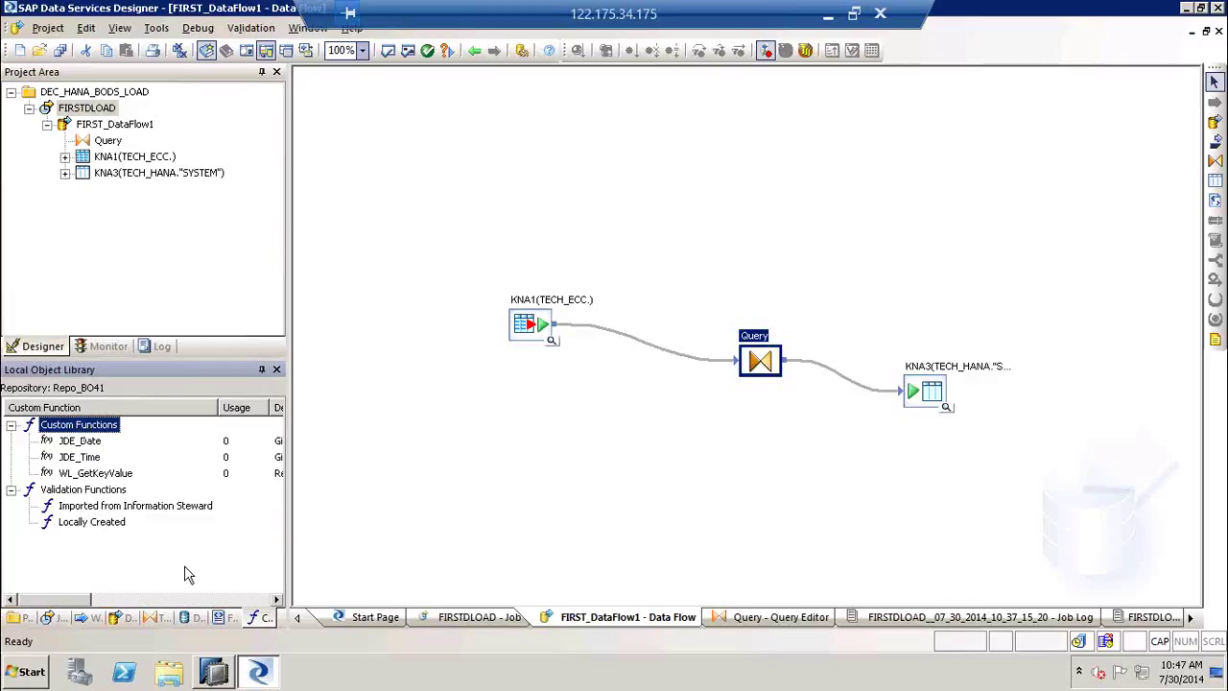
left_click_drag(278, 603, 278, 602)
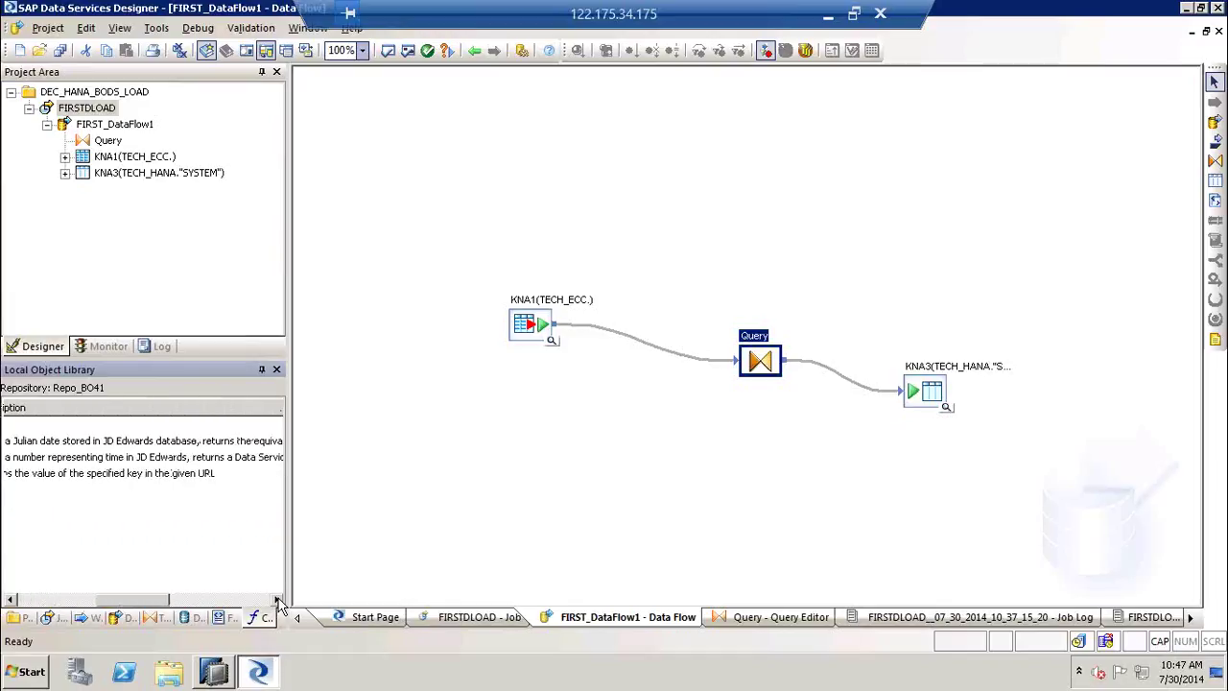
left_click(442, 509)
left_click_drag(98, 601, 25, 599)
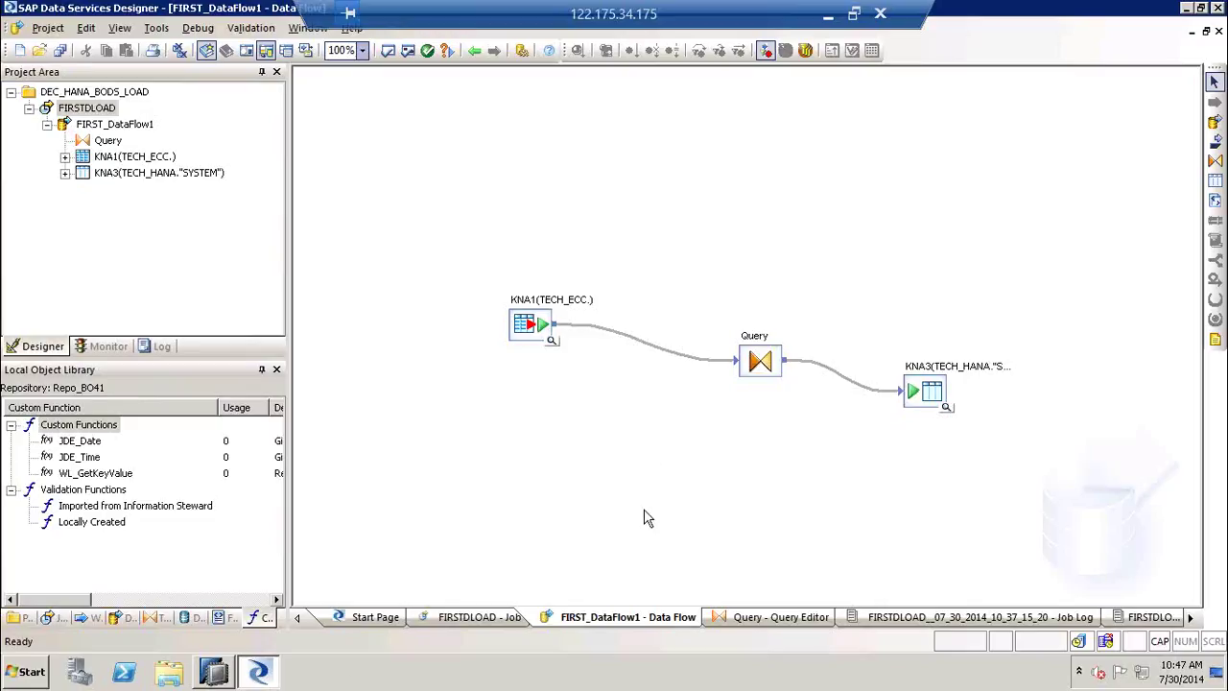
Step: Chart KNA3's KUNNR count by BAHNS and LAND1 as horizontal bars, then close the tab
left_click(259, 672)
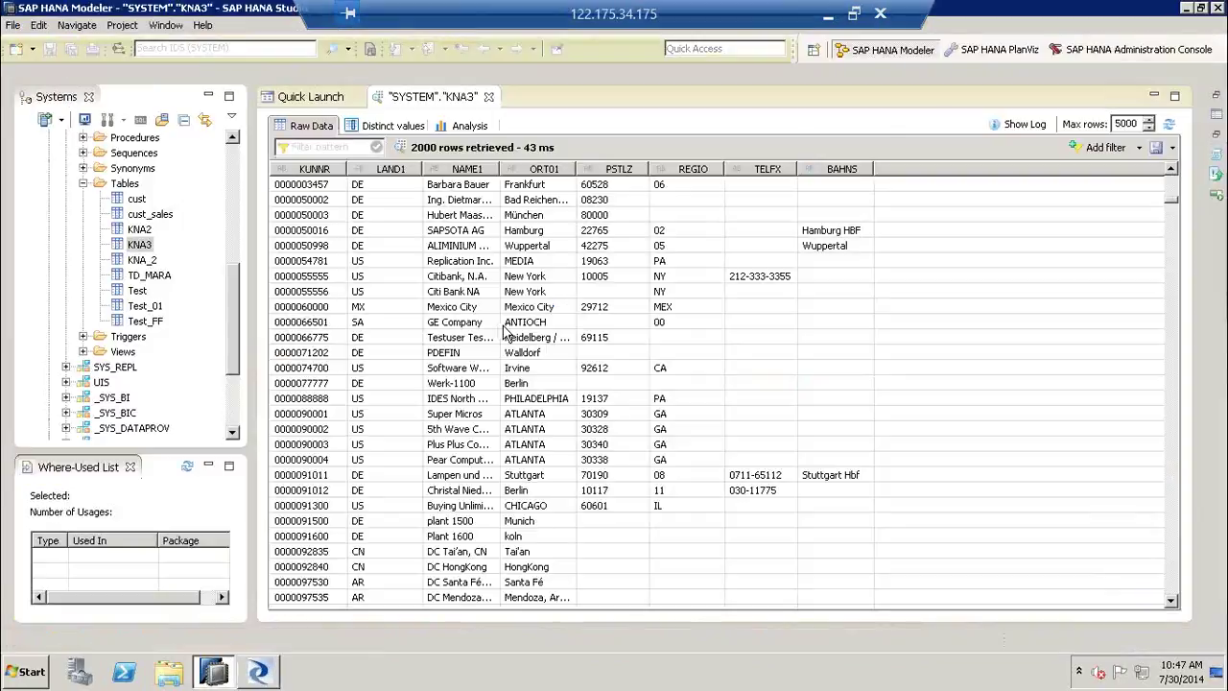
left_click(464, 130)
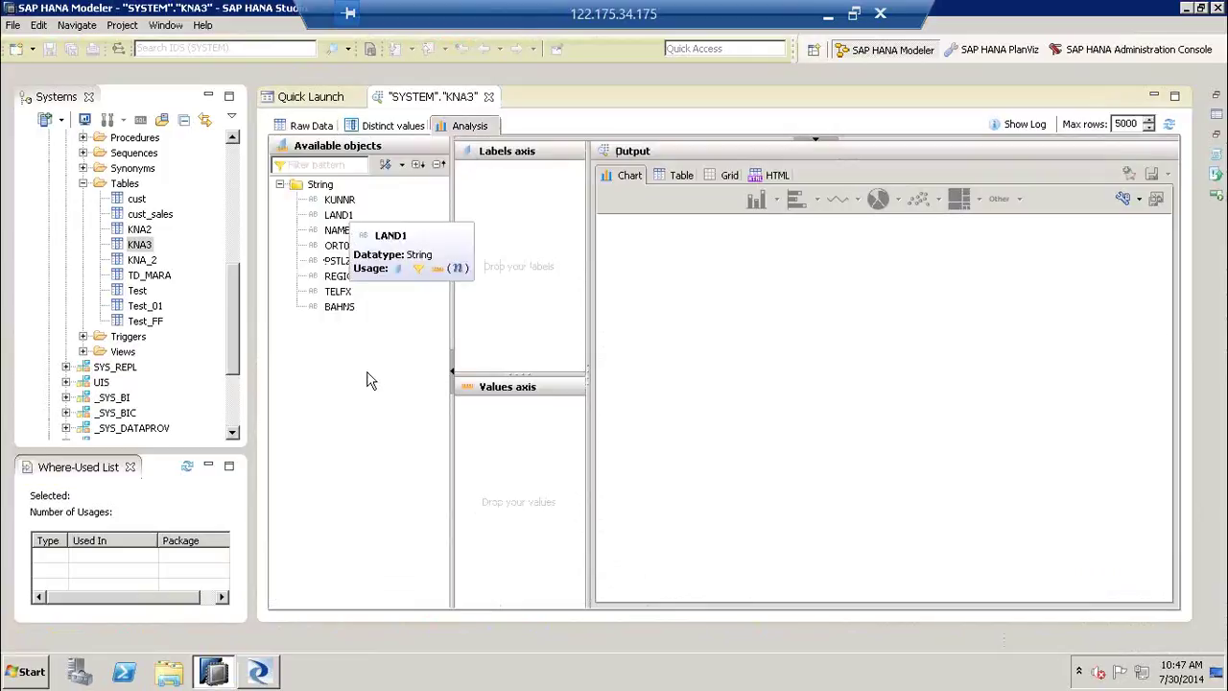
left_click_drag(343, 317, 502, 232)
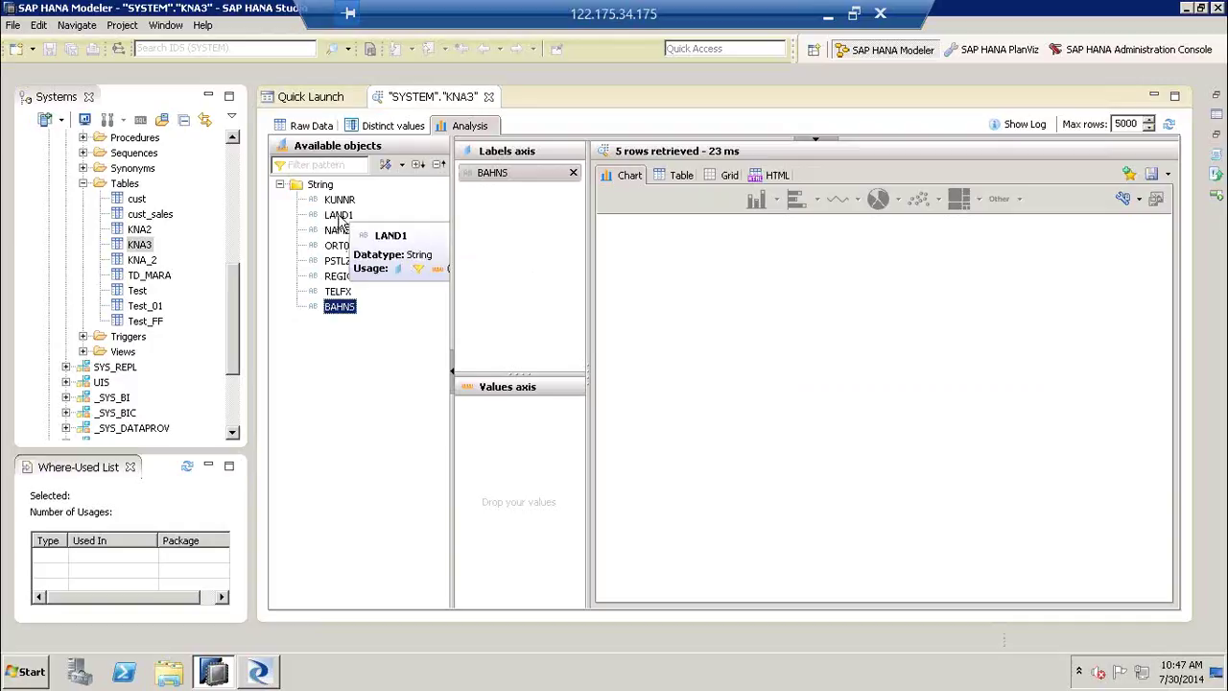
left_click_drag(341, 202, 498, 468)
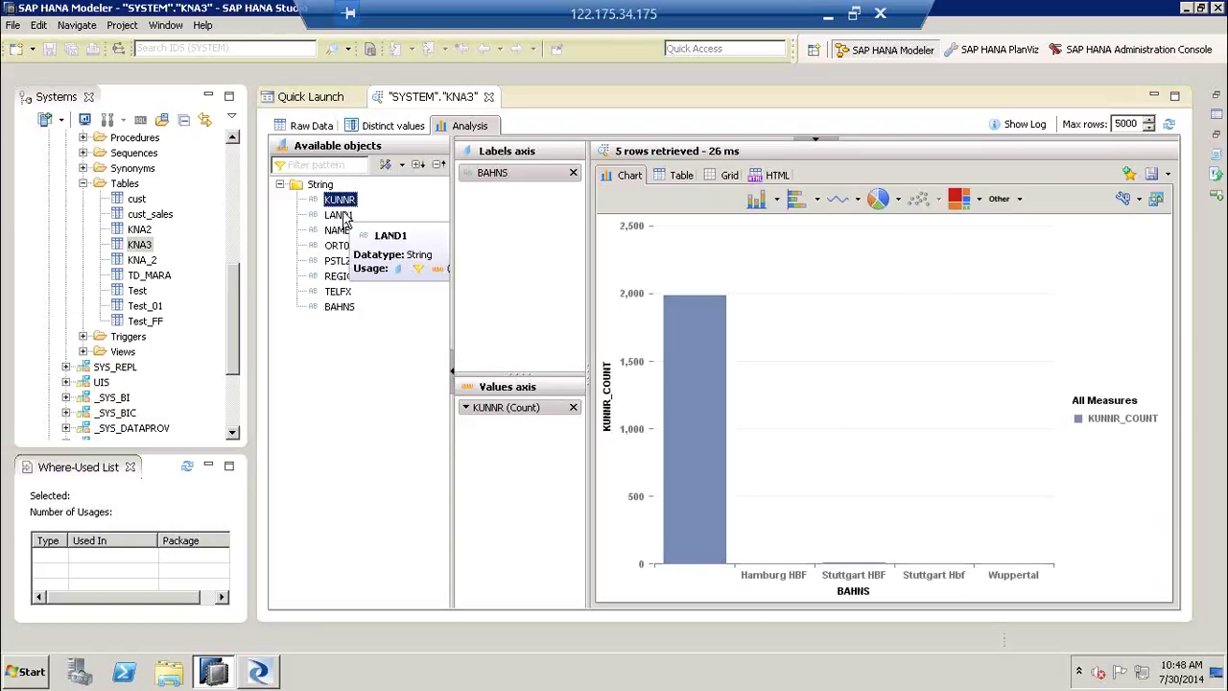
left_click_drag(345, 219, 485, 183)
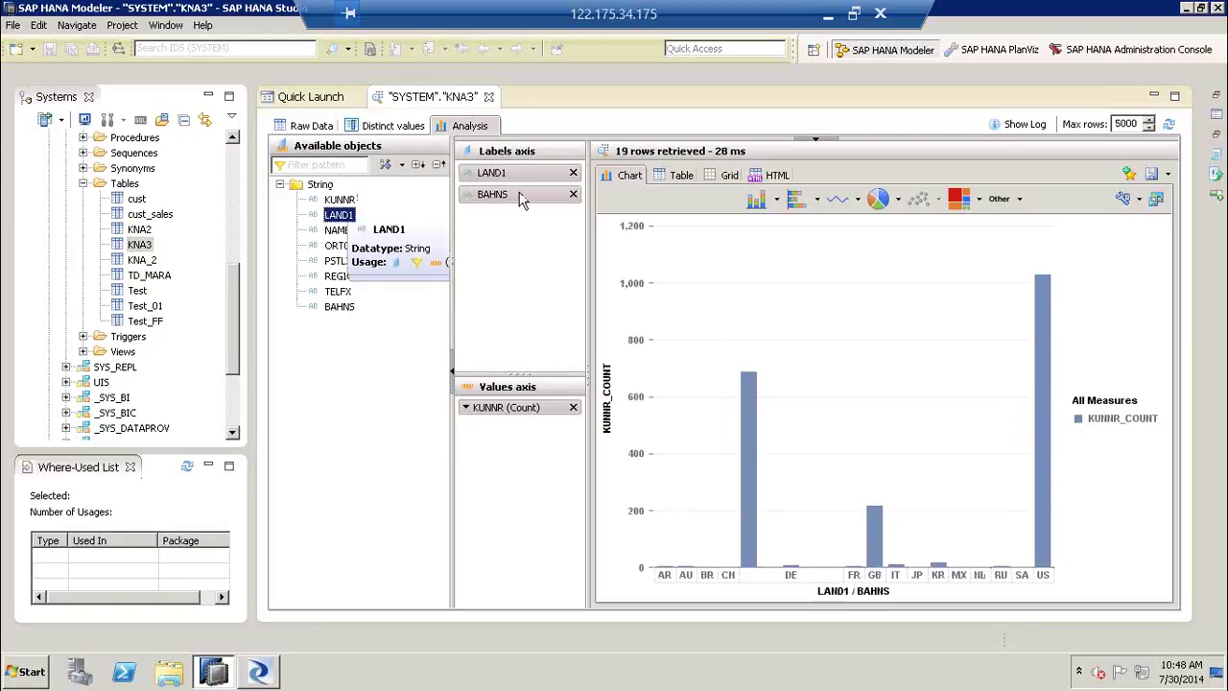
left_click(796, 203)
mouse_move(698, 234)
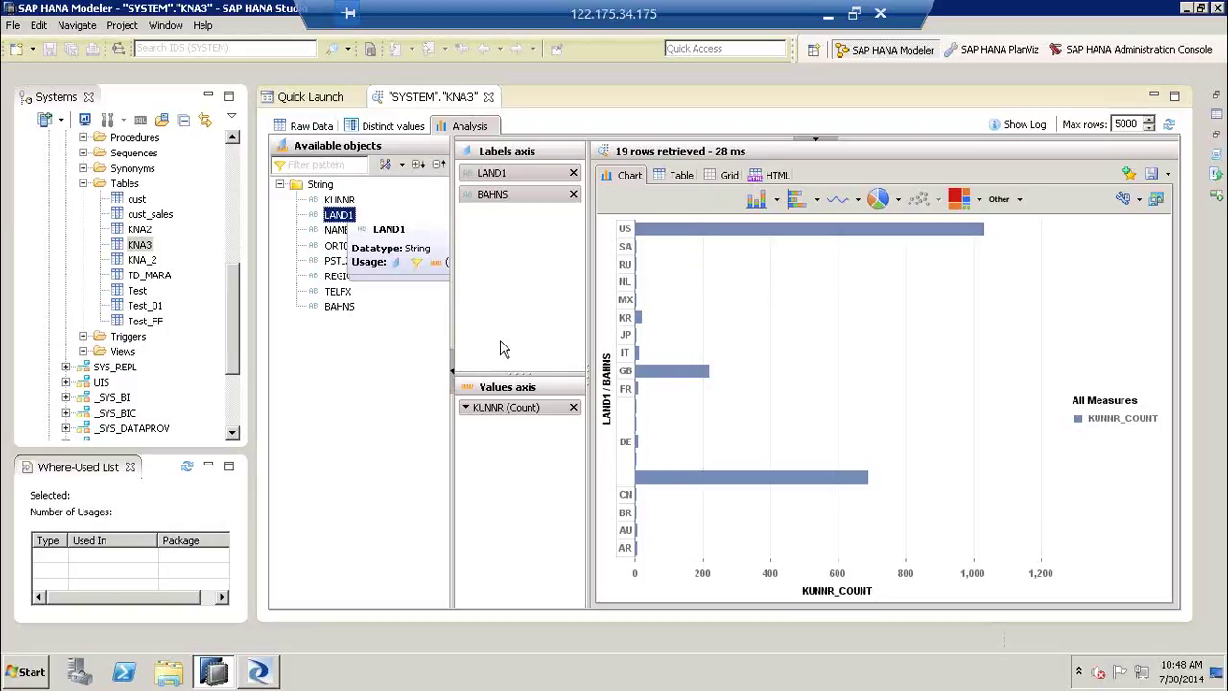
left_click(488, 99)
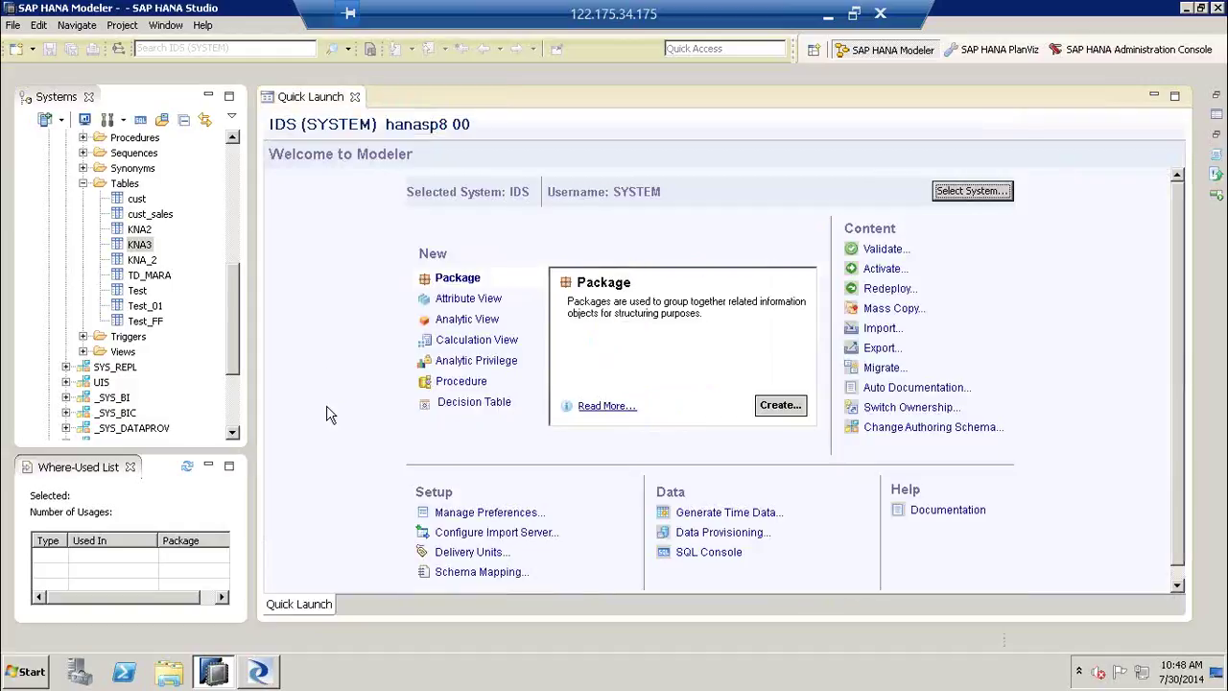
Step: Collapse the SYSTEM schema and the Catalog folder, then select Backup
left_click(238, 330)
scroll(239, 307, "up", 4)
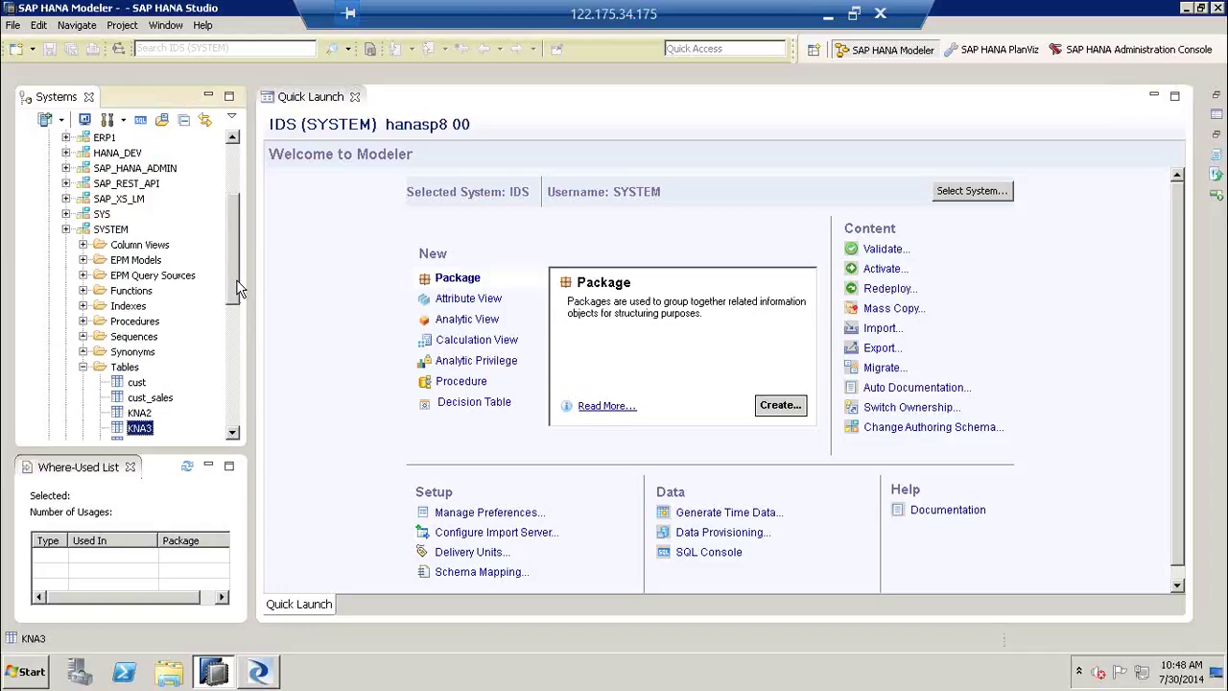
left_click(66, 230)
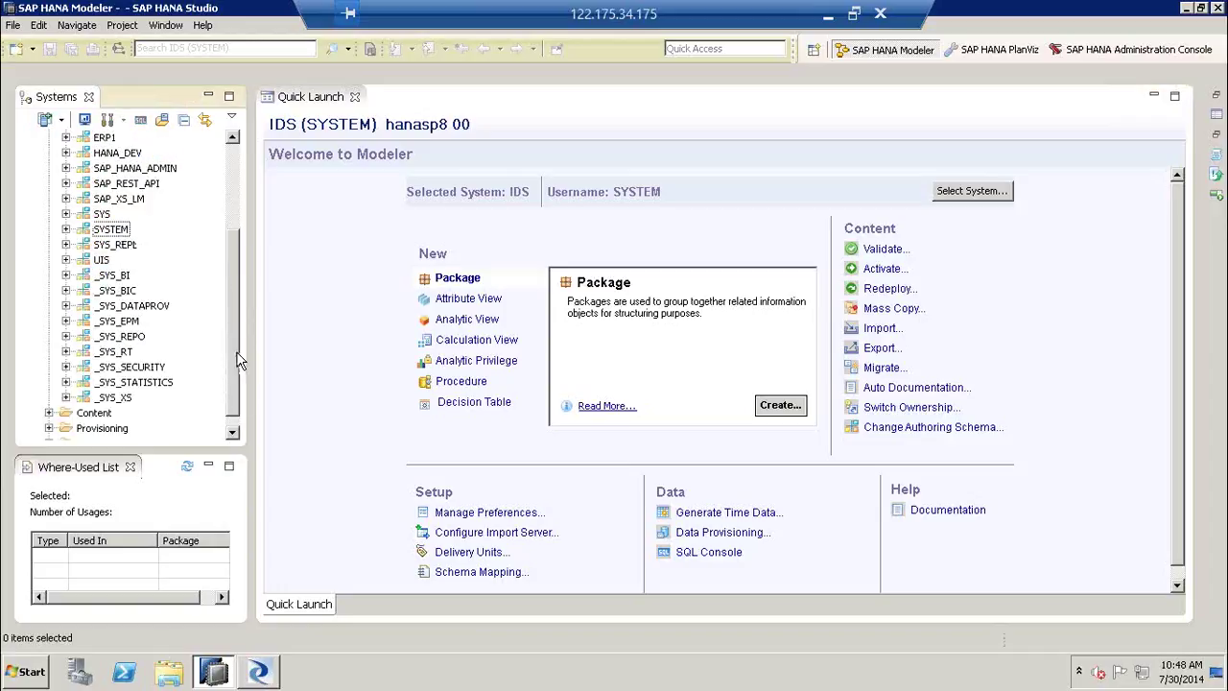
scroll(236, 310, "up", 3)
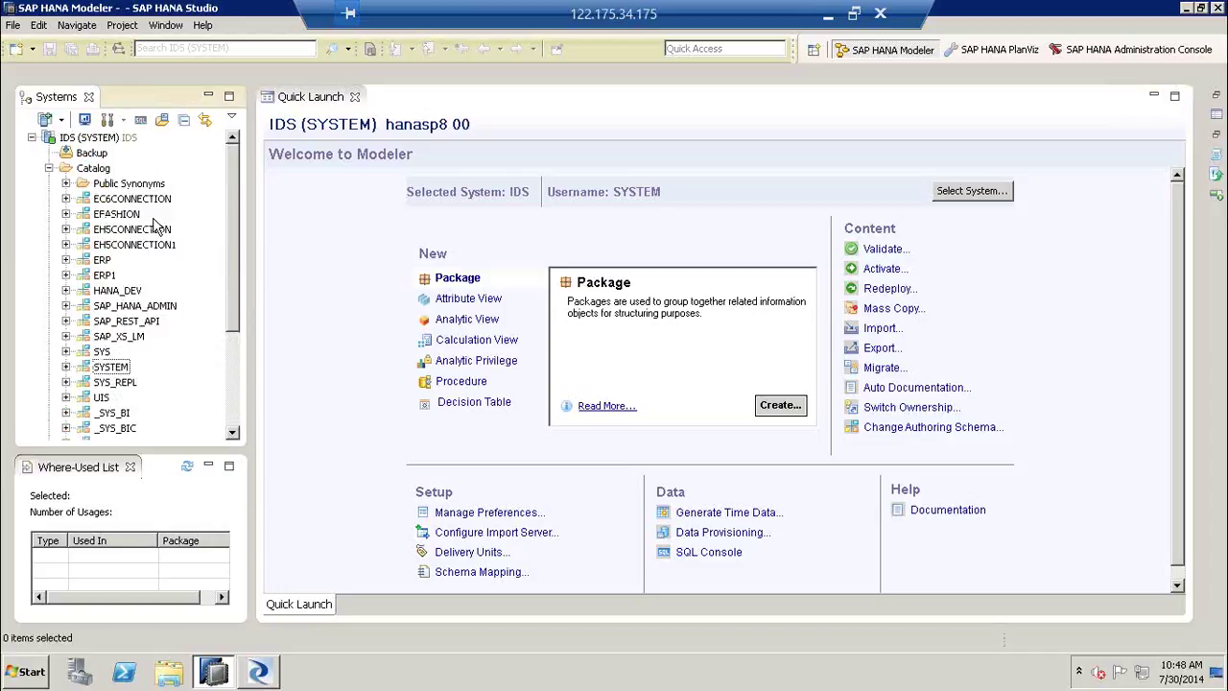
left_click(93, 168)
left_click(49, 168)
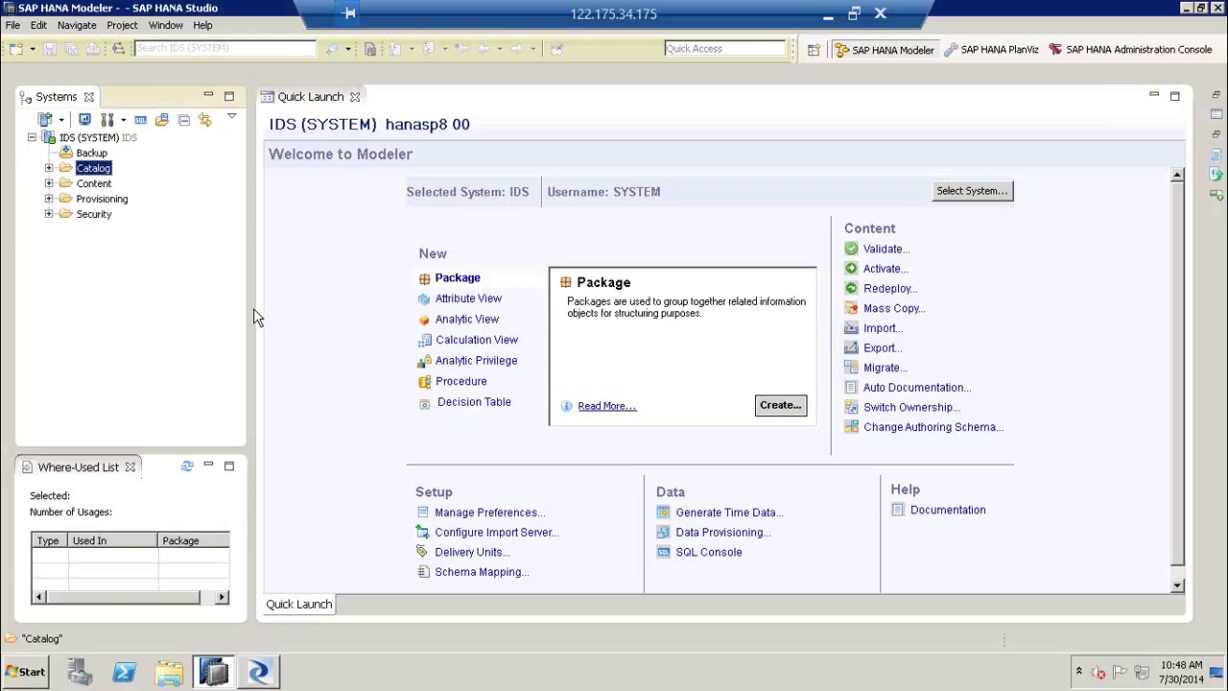
left_click(285, 329)
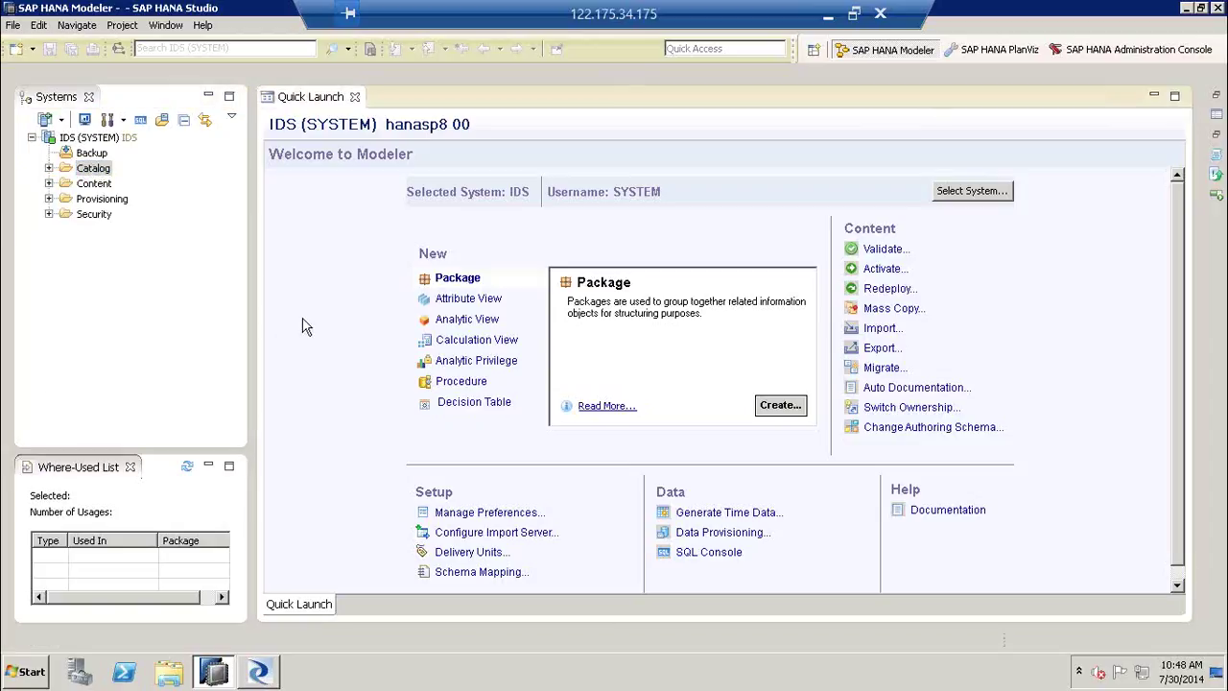
left_click(91, 153)
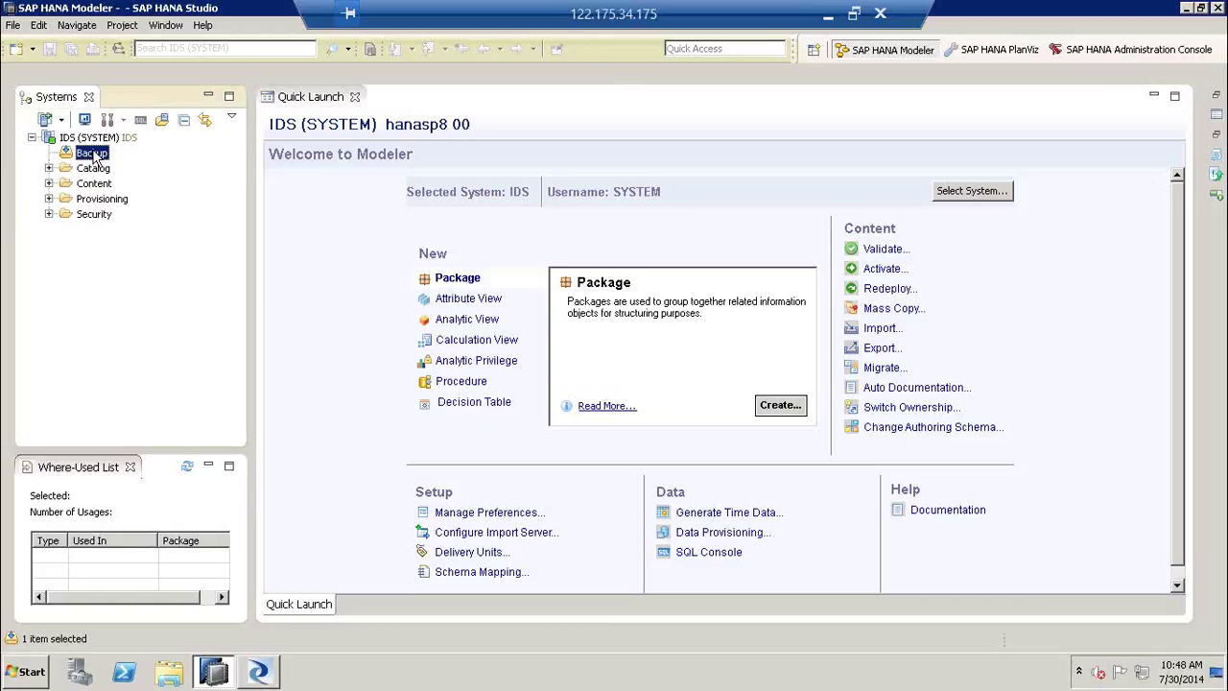
Step: Re-expand Catalog and expand Public Synonyms to list its synonyms
left_click(96, 169)
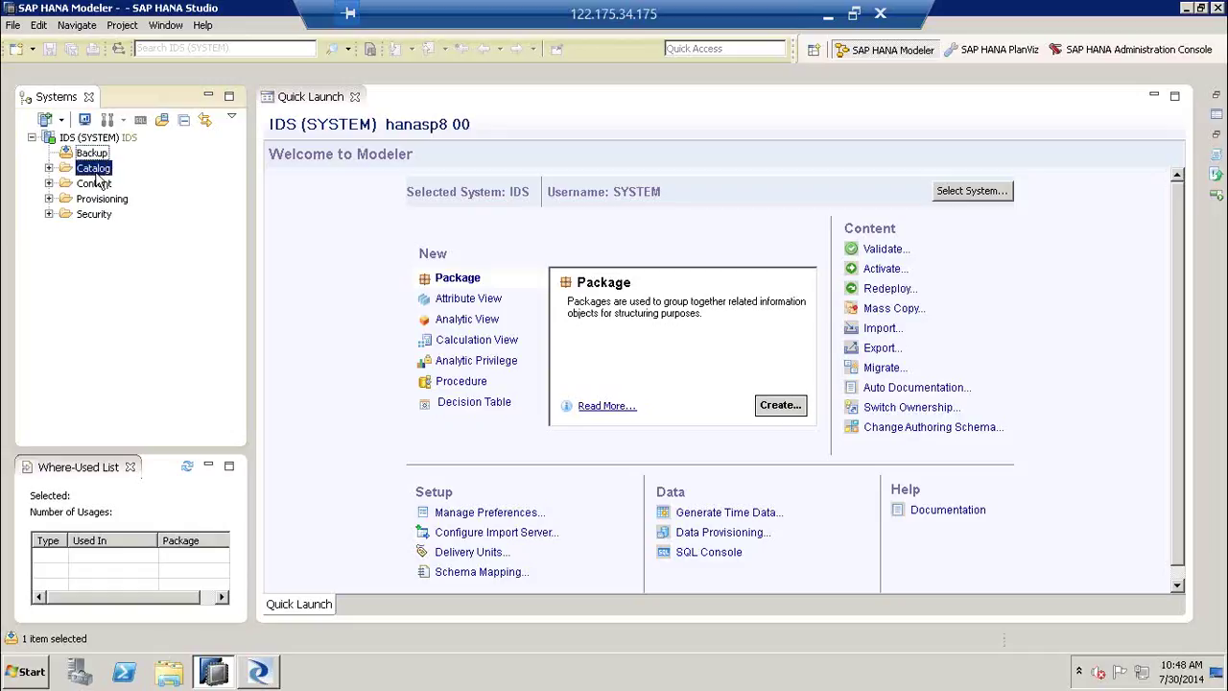
left_click(49, 168)
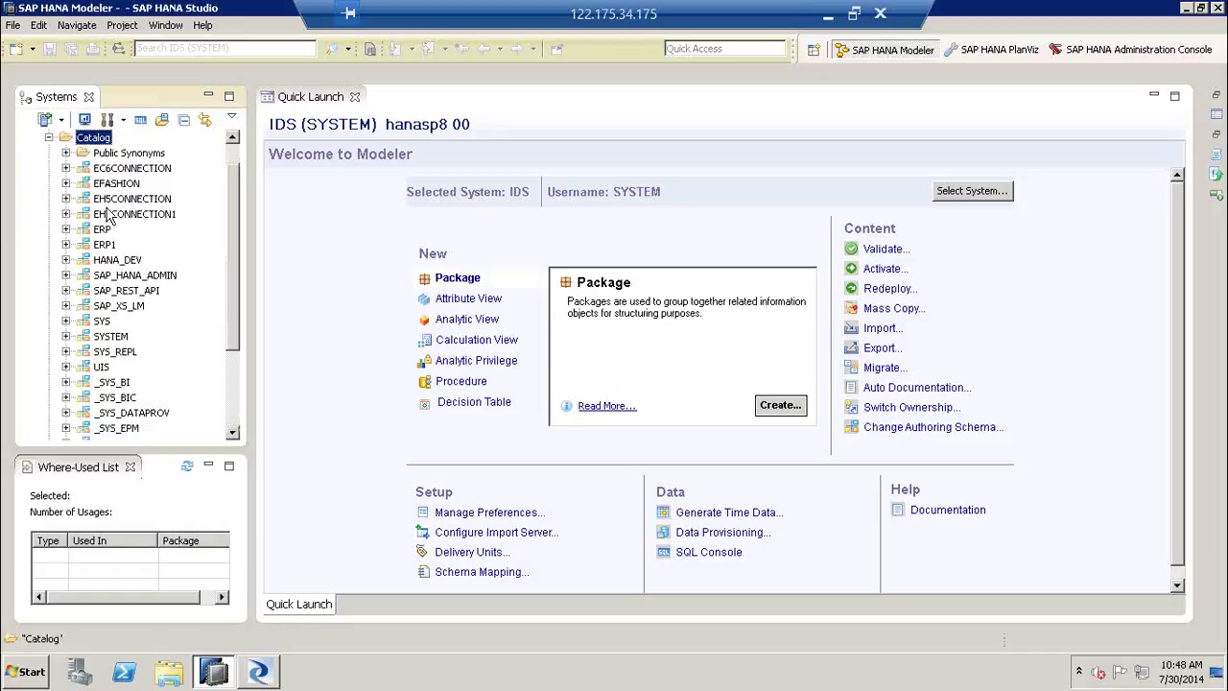
mouse_move(238, 303)
left_mouse_down()
mouse_move(237, 369)
mouse_move(242, 295)
left_mouse_up()
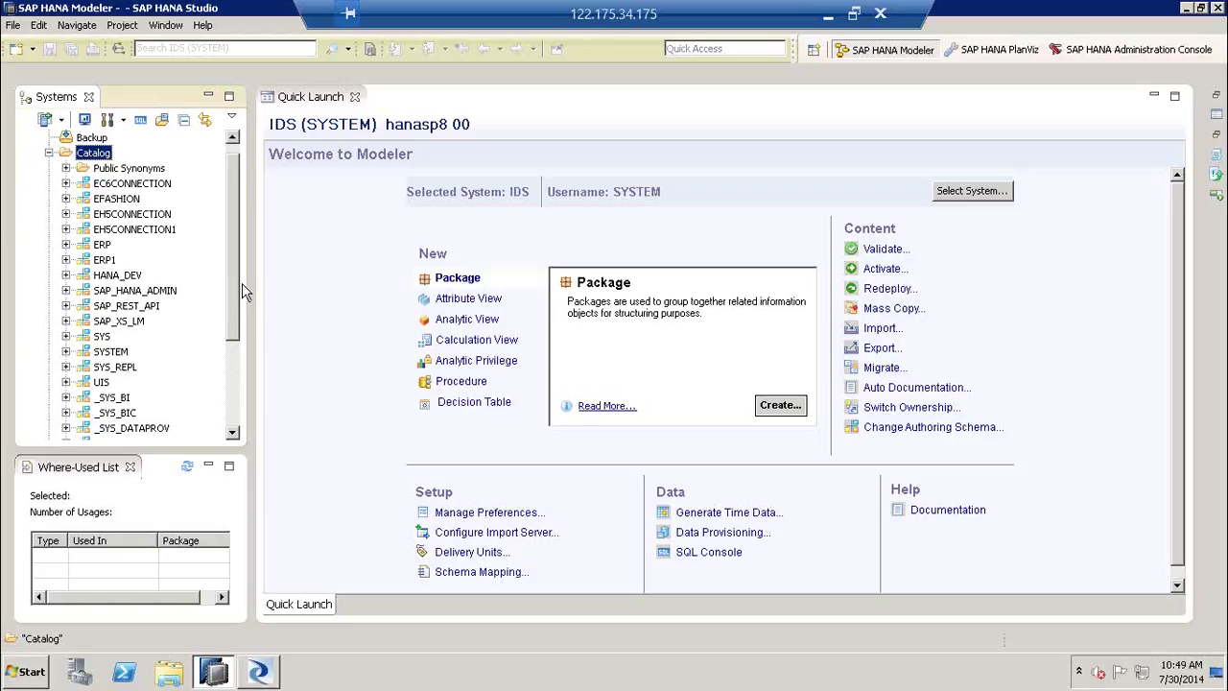
left_click(153, 170)
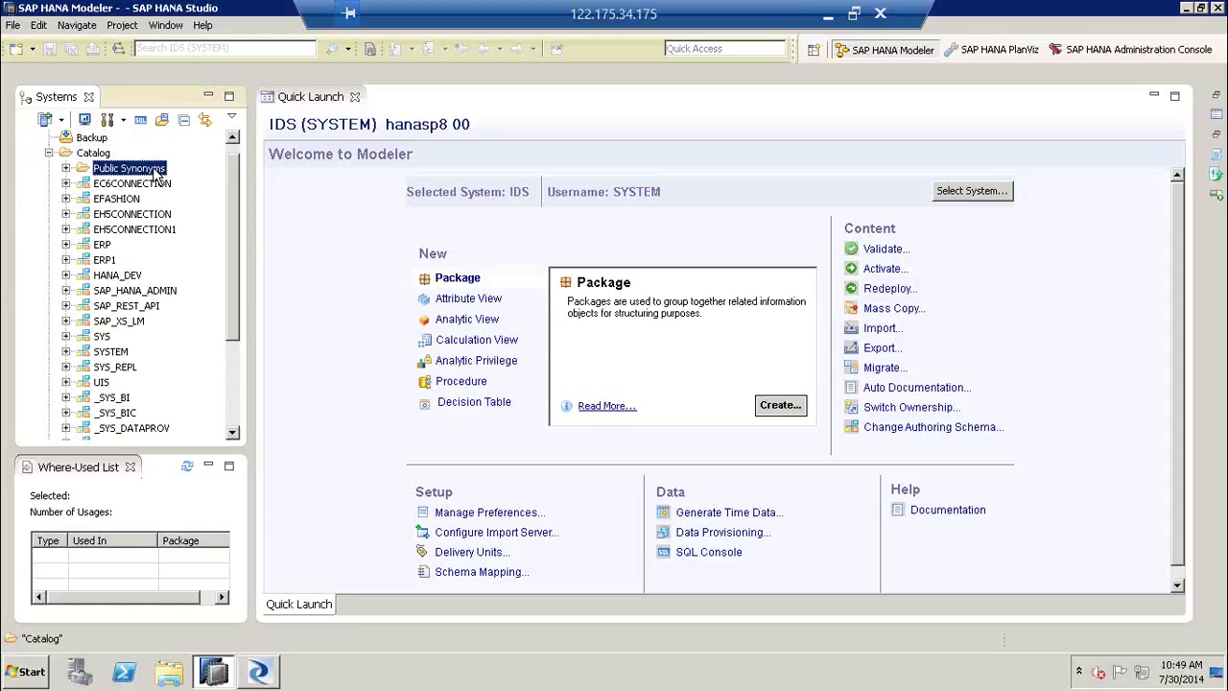
left_click(66, 169)
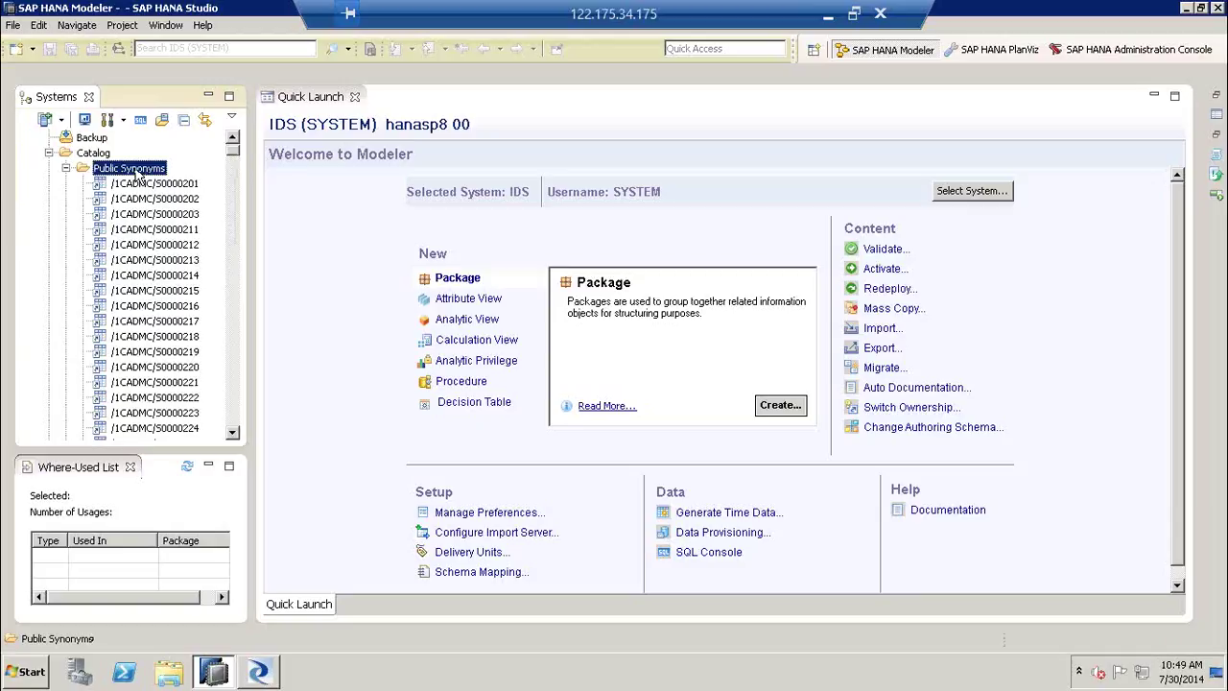
Step: Run Find Table from Public Synonyms with search term PASSWORD and reposition the dialog
right_click(138, 174)
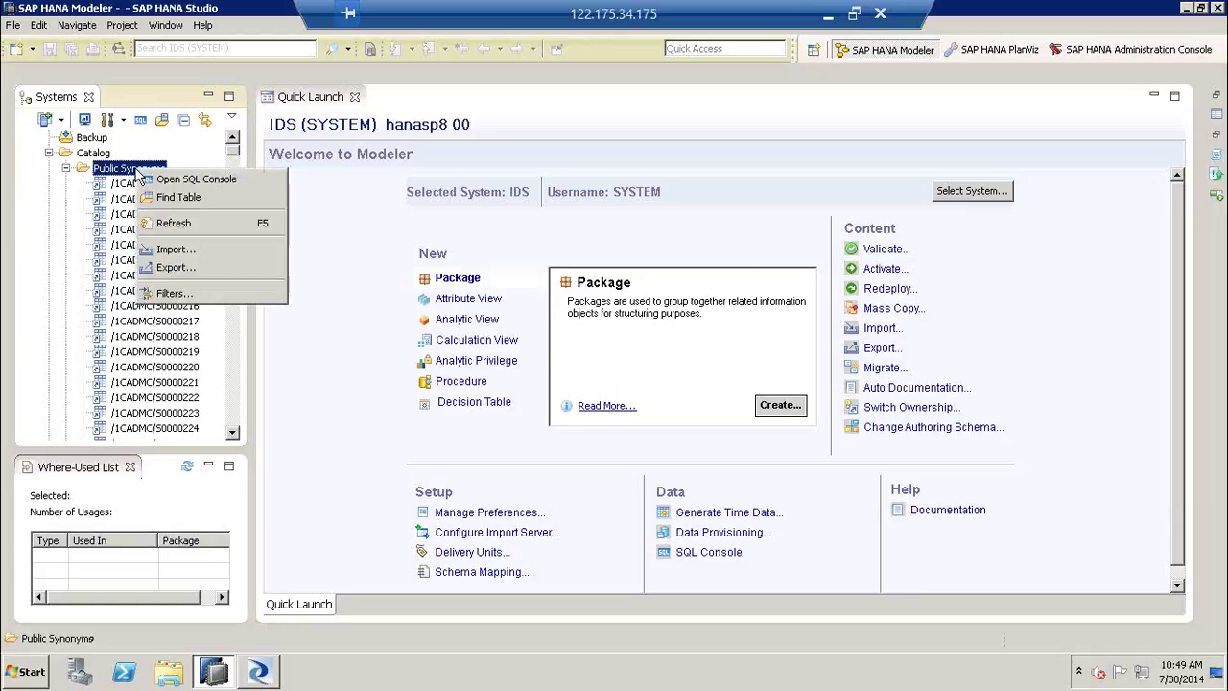
left_click(179, 198)
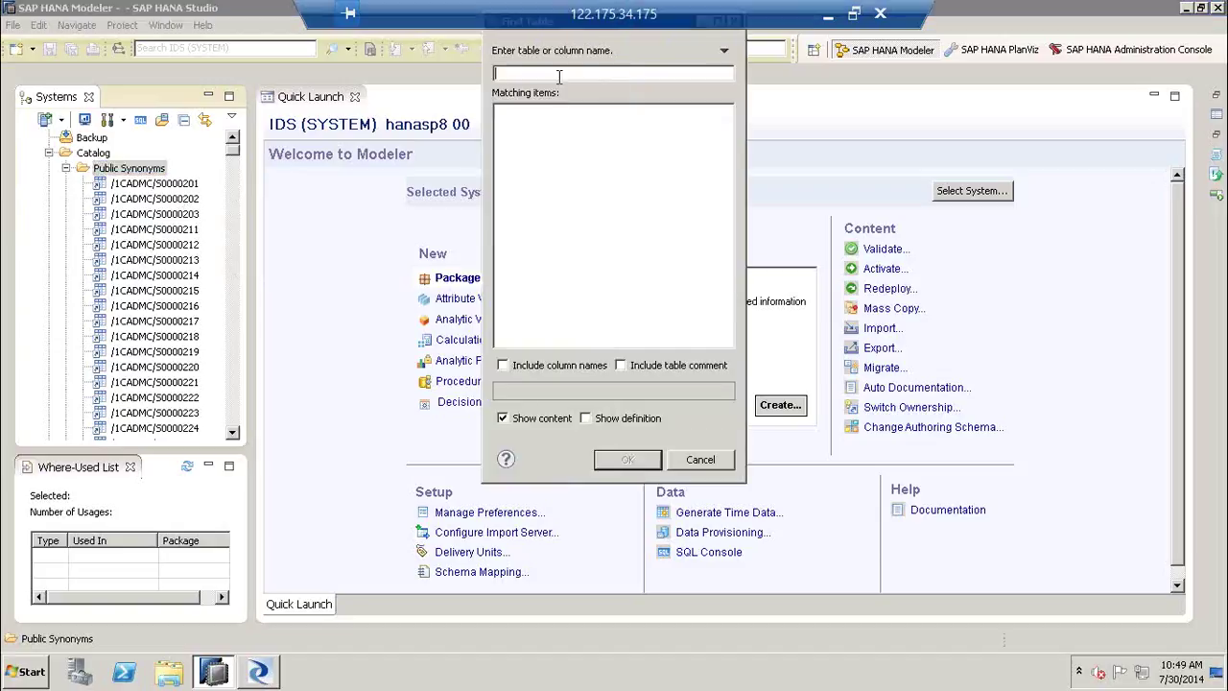
type("PASSWORD")
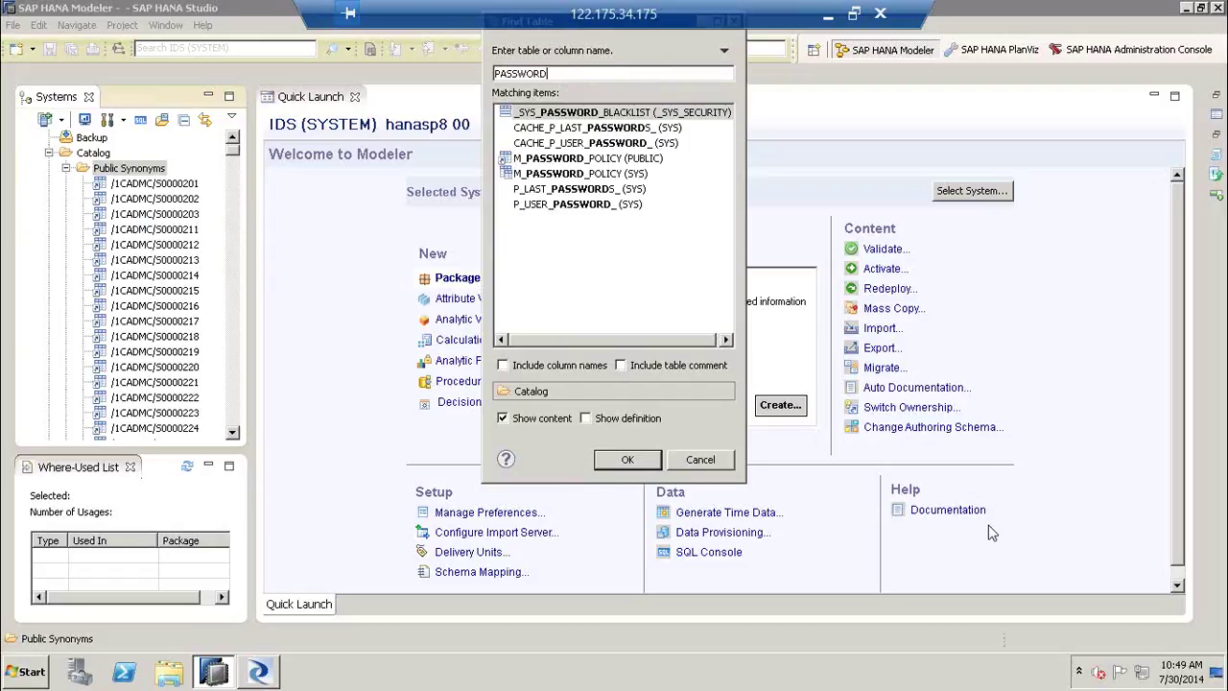
left_click(847, 335)
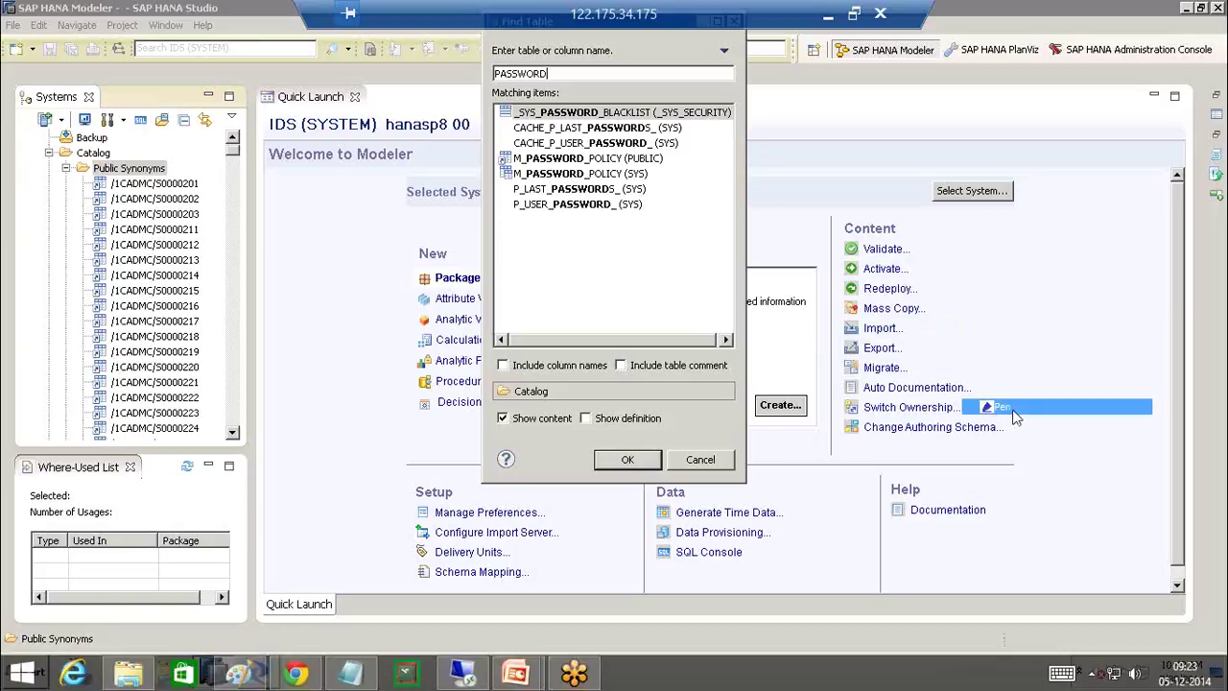
left_click_drag(528, 275, 579, 242)
left_click_drag(576, 246, 543, 324)
mouse_move(543, 314)
left_mouse_down()
mouse_move(625, 252)
mouse_move(677, 275)
mouse_move(717, 205)
mouse_move(718, 234)
left_mouse_up()
mouse_move(759, 153)
left_mouse_down()
mouse_move(850, 156)
mouse_move(891, 124)
mouse_move(911, 72)
left_mouse_up()
left_click_drag(921, 144, 959, 134)
left_click_drag(976, 91, 958, 142)
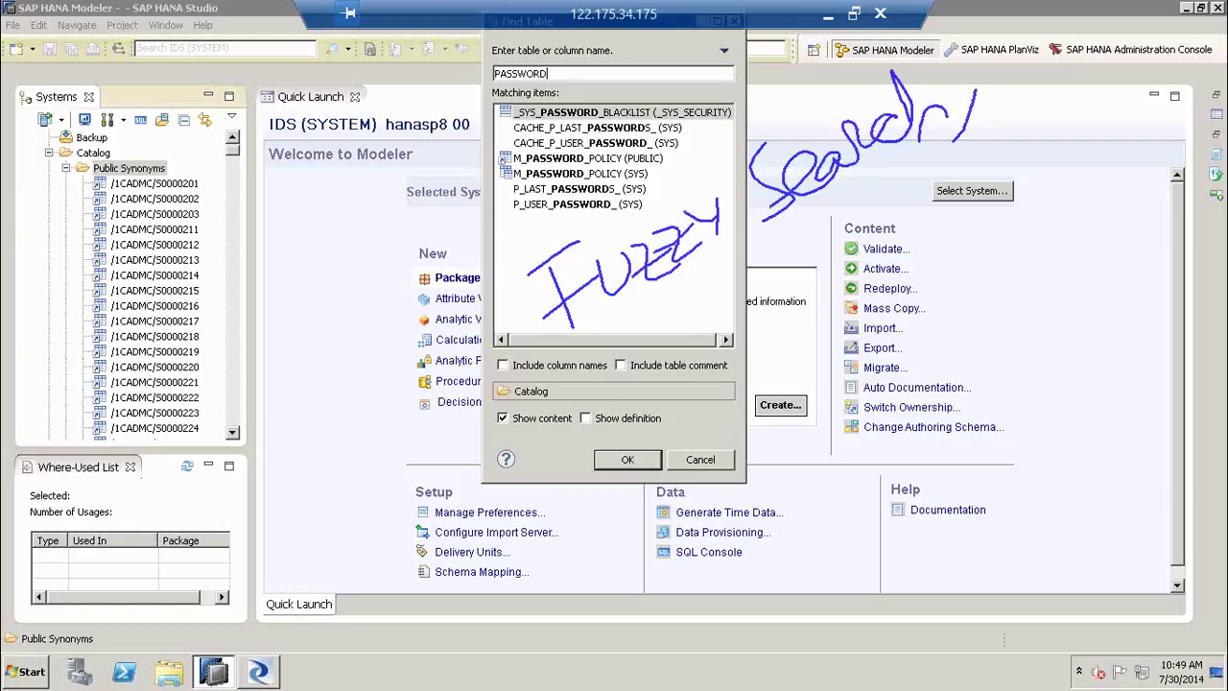
left_click_drag(852, 232, 678, 336)
left_click_drag(932, 187, 678, 334)
left_click_drag(844, 206, 694, 311)
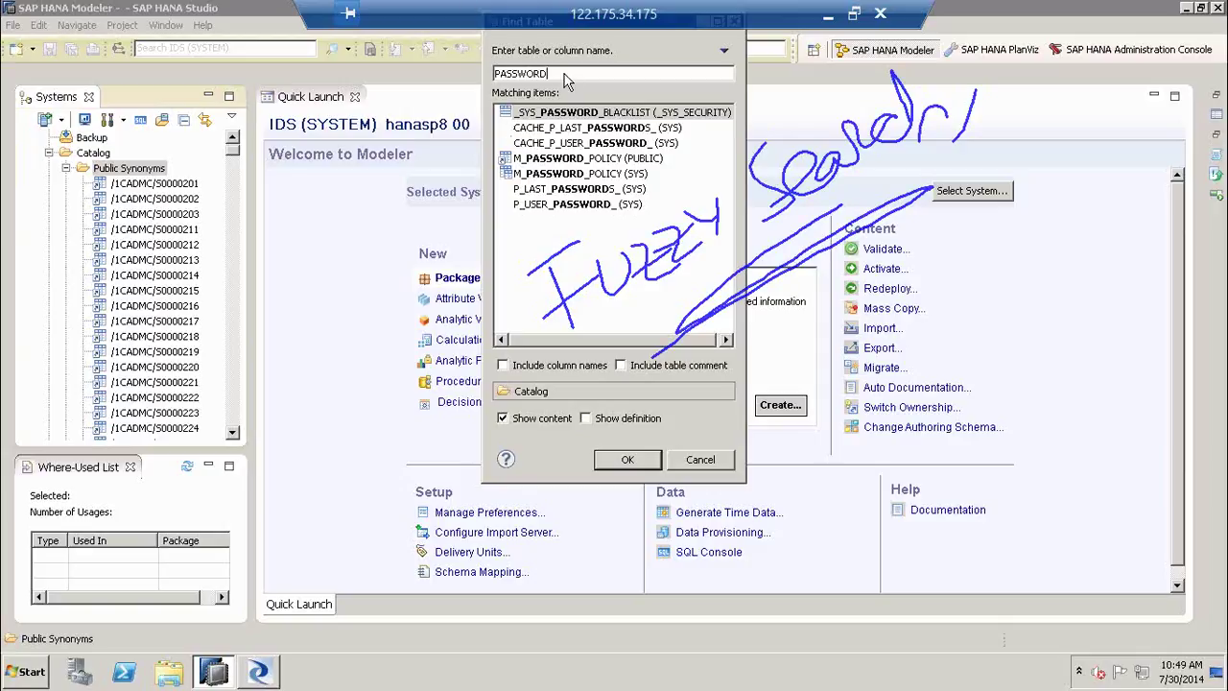
Step: Correct the search term to PASSWORD and open M_PASSWORD_POLICY (PUBLIC) contents
key("BackSpace")
key("BackSpace")
key("BackSpace")
key("BackSpace")
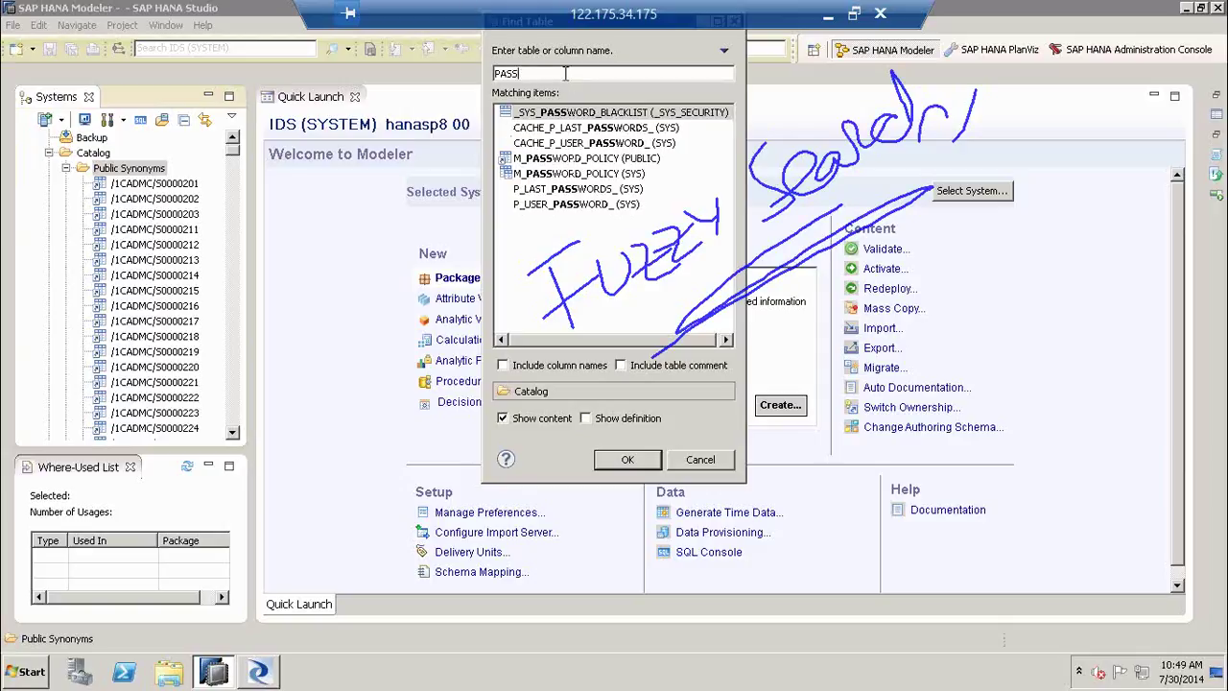
key("BackSpace")
key("BackSpace")
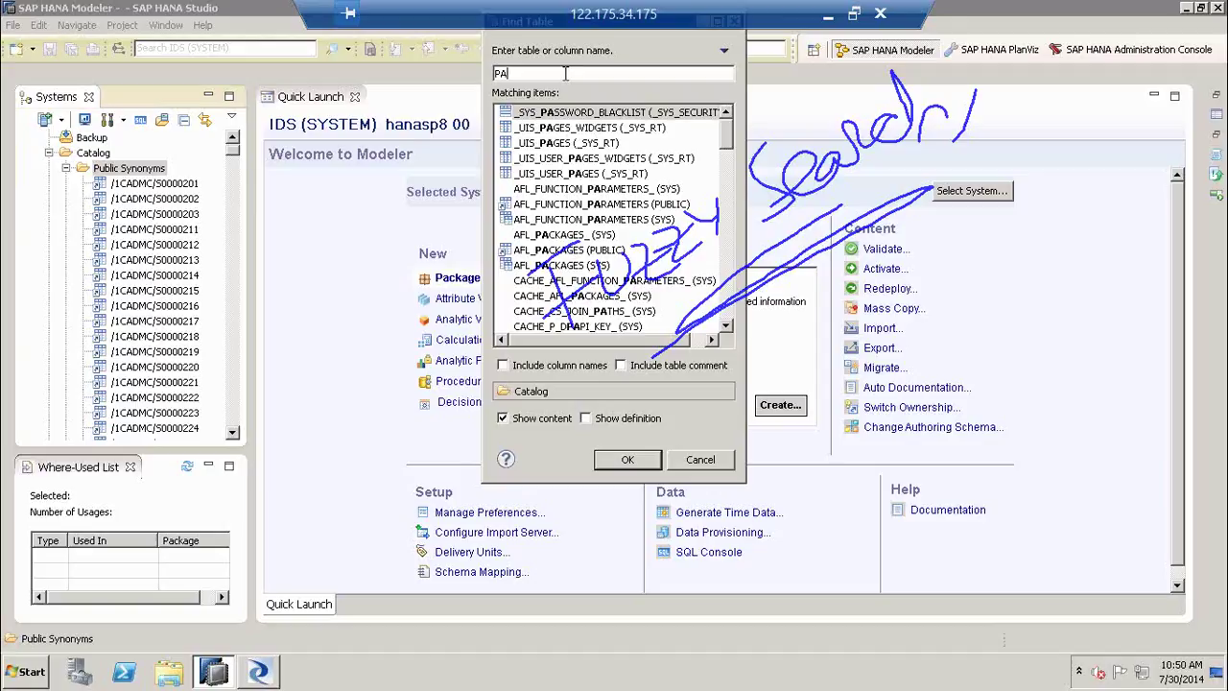
type("SS")
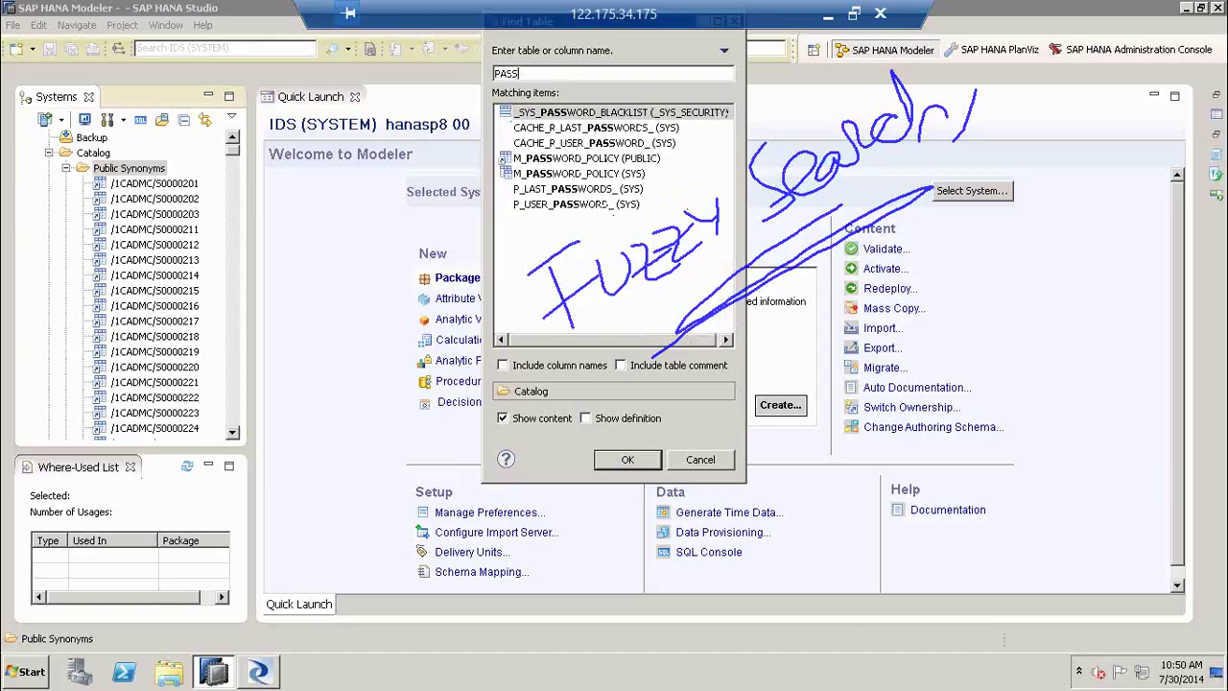
type("WORF")
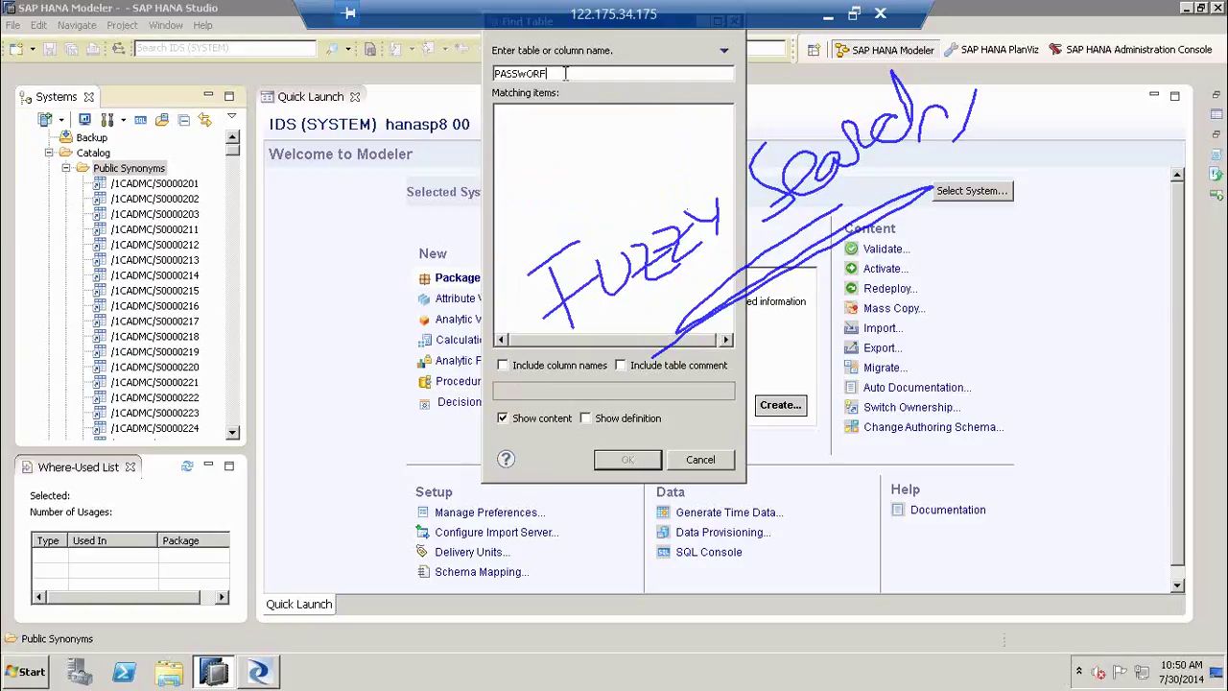
key("BackSpace")
type("D")
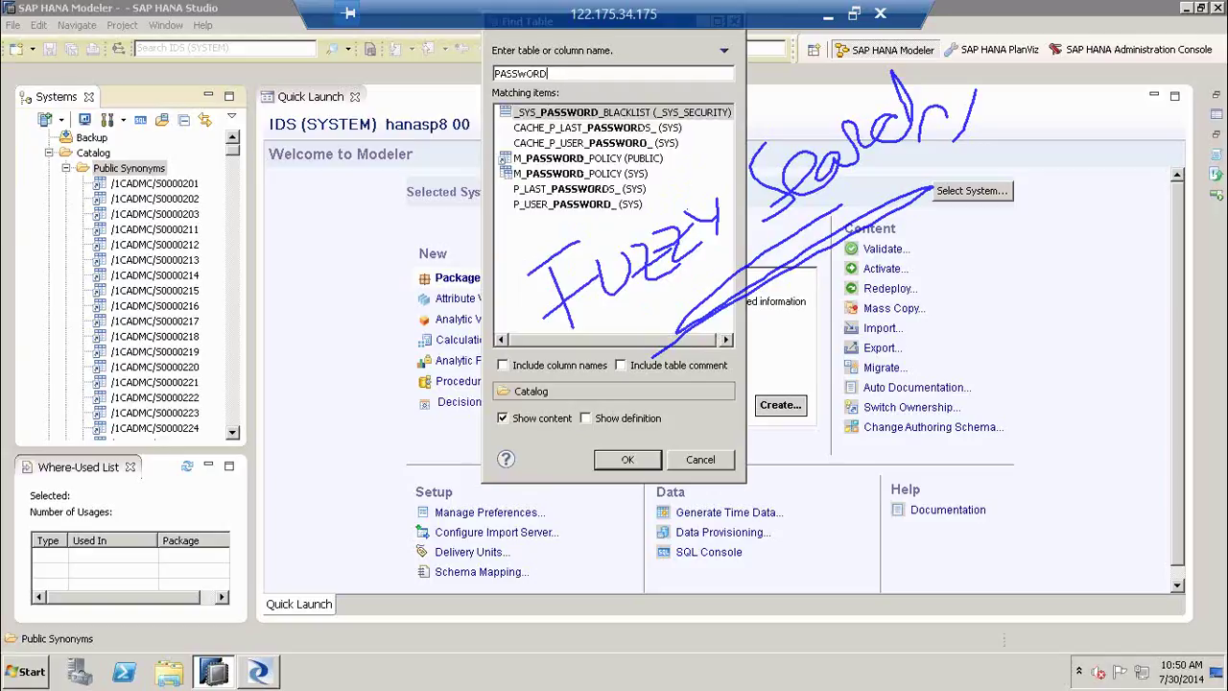
left_click(572, 161)
double_click(573, 163)
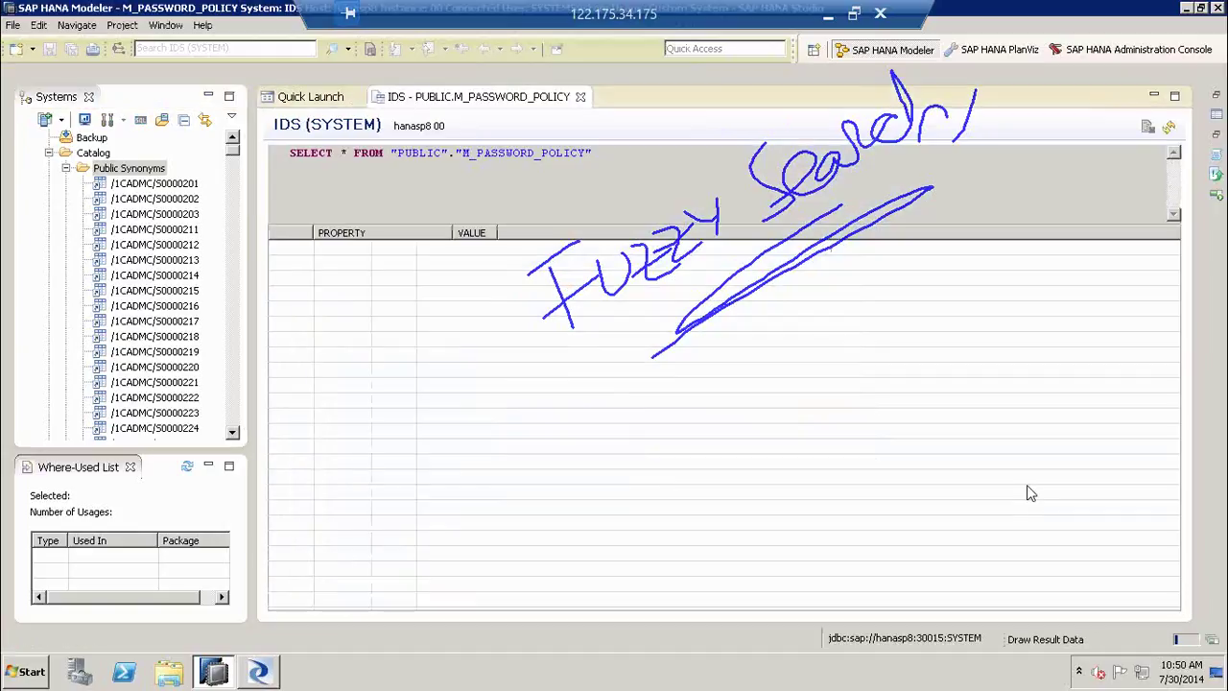
Step: Inspect the 11 PROPERTY/VALUE rows, e.g. minimal_password_length 8, maximum_password_lifetime 182
right_click(1027, 491)
left_click(1028, 479)
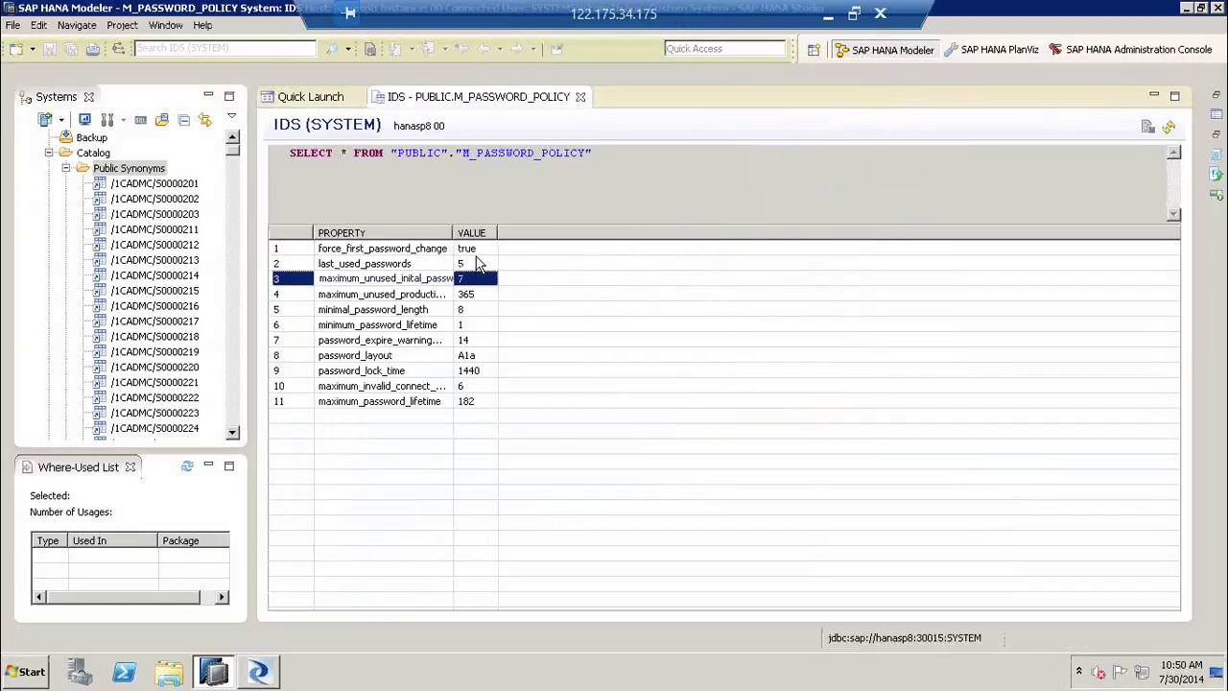
left_click(480, 263)
left_click(480, 248)
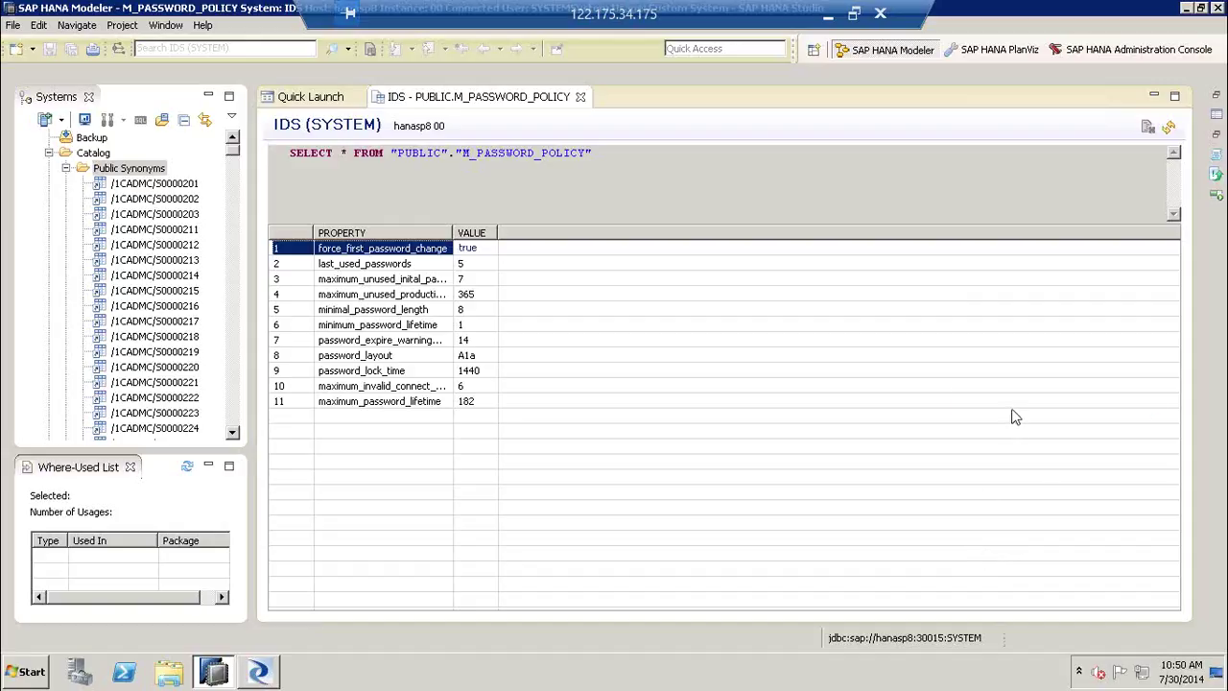
left_click_drag(305, 176, 329, 177)
mouse_move(632, 175)
left_mouse_down()
mouse_move(613, 123)
mouse_move(307, 125)
mouse_move(271, 153)
mouse_move(333, 179)
left_mouse_up()
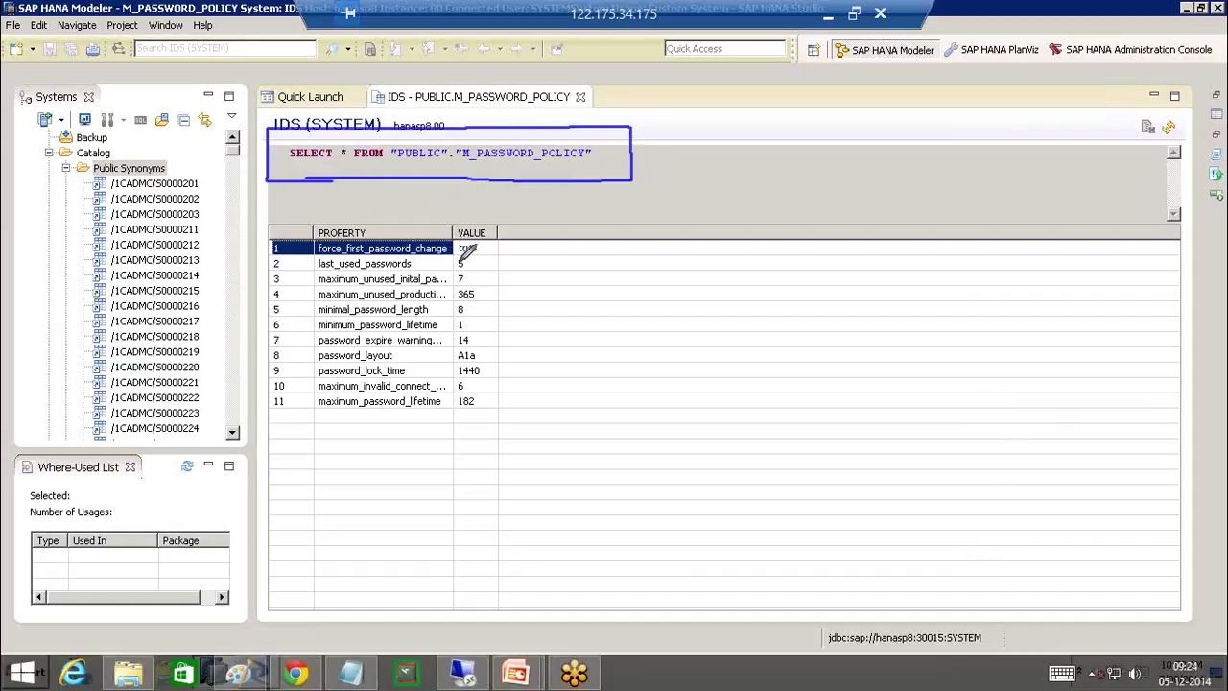
mouse_move(514, 226)
left_mouse_down()
mouse_move(273, 228)
mouse_move(250, 446)
mouse_move(524, 453)
mouse_move(518, 223)
left_mouse_up()
mouse_move(529, 334)
left_mouse_down()
mouse_move(573, 190)
mouse_move(592, 198)
left_mouse_up()
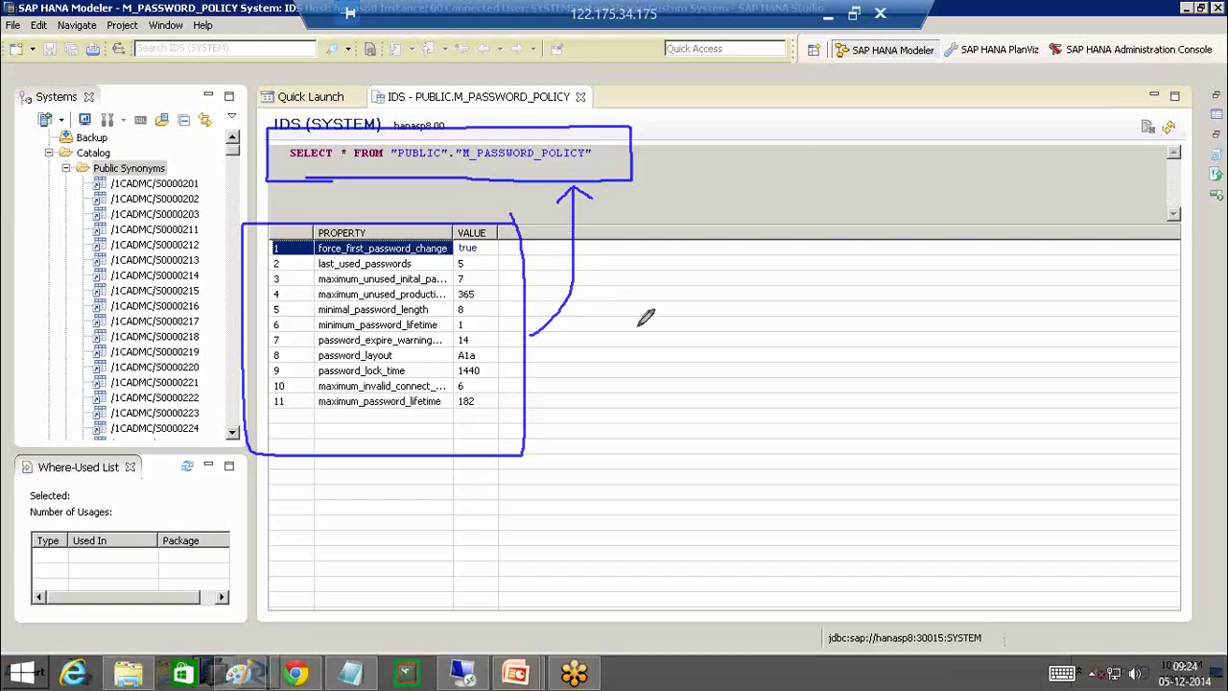
mouse_move(534, 318)
left_mouse_down()
mouse_move(531, 335)
mouse_move(543, 336)
left_mouse_up()
Step: Find Table for USERS, open P_USERS_ (SYS) contents, and widen its NAME column
left_click(149, 173)
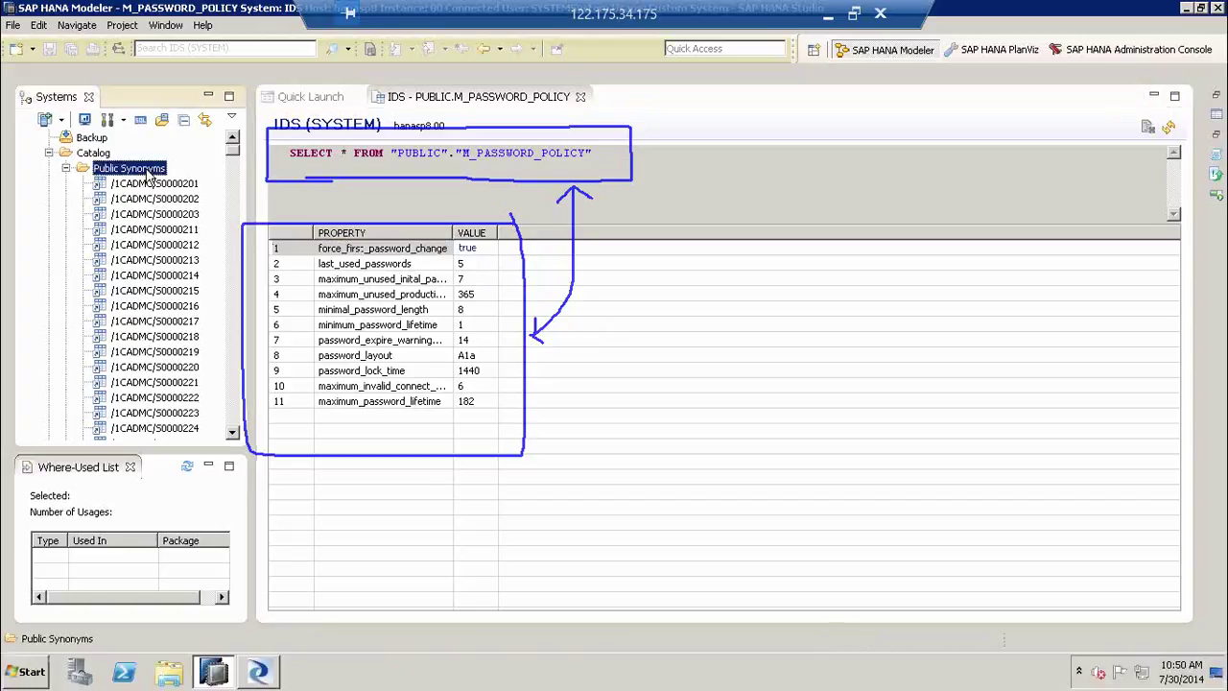
right_click(149, 172)
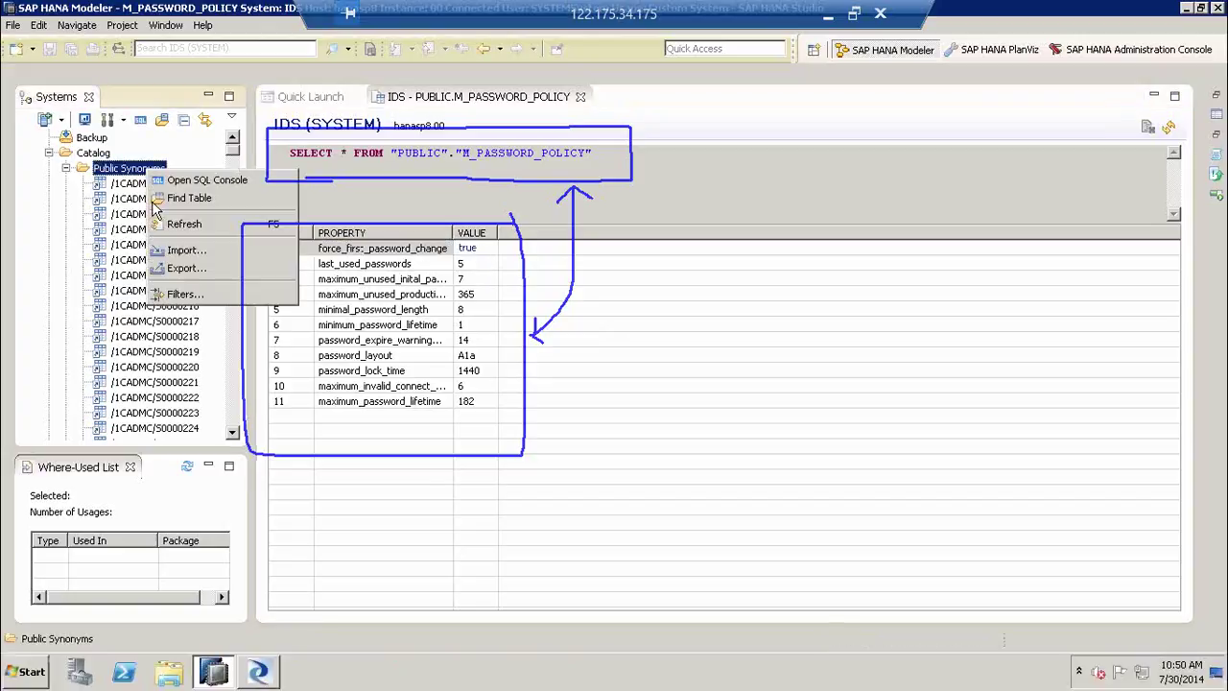
left_click(202, 199)
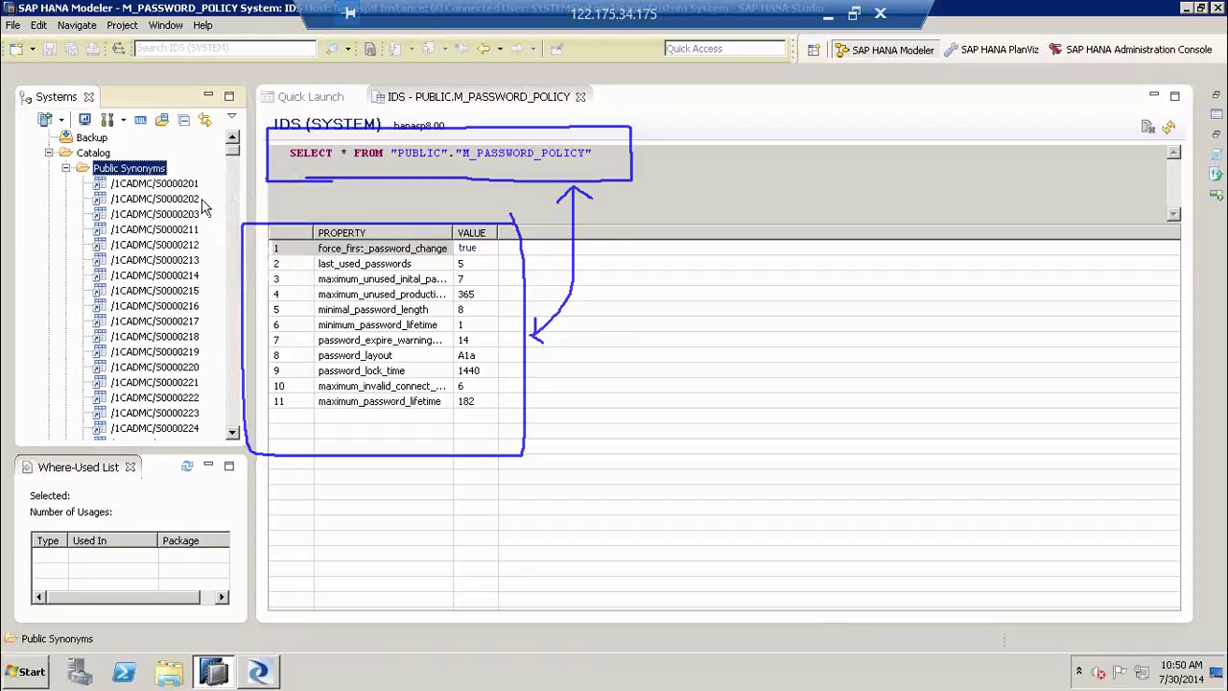
type("USERS")
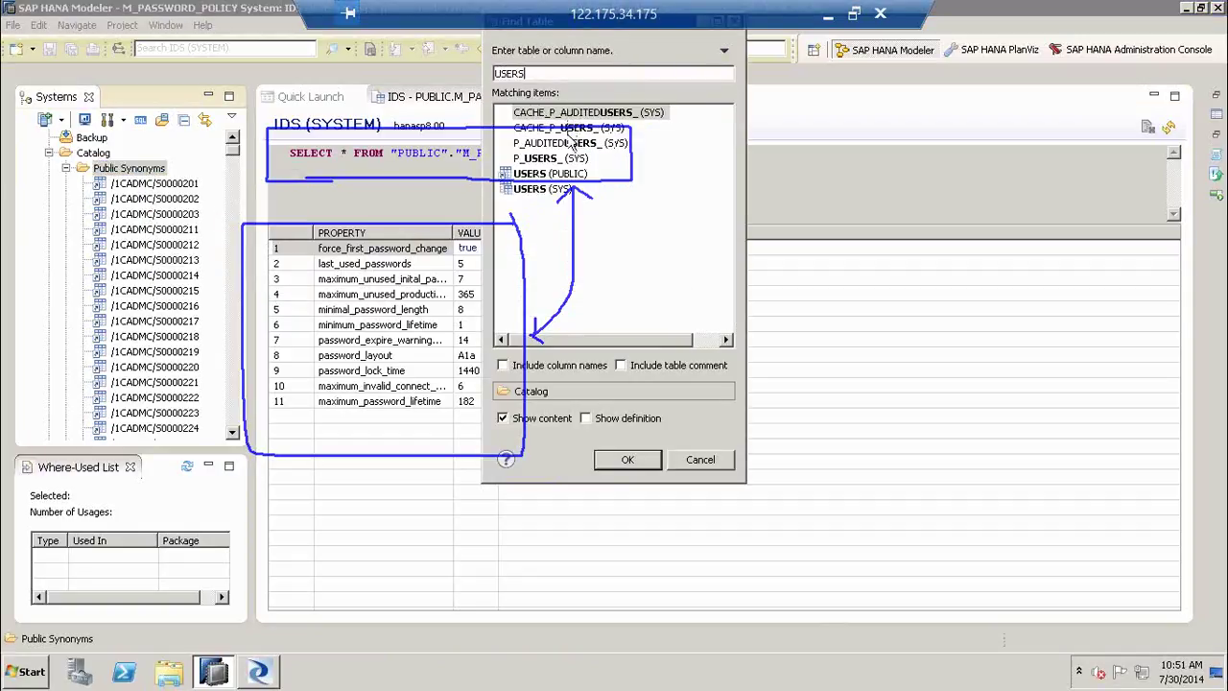
double_click(566, 157)
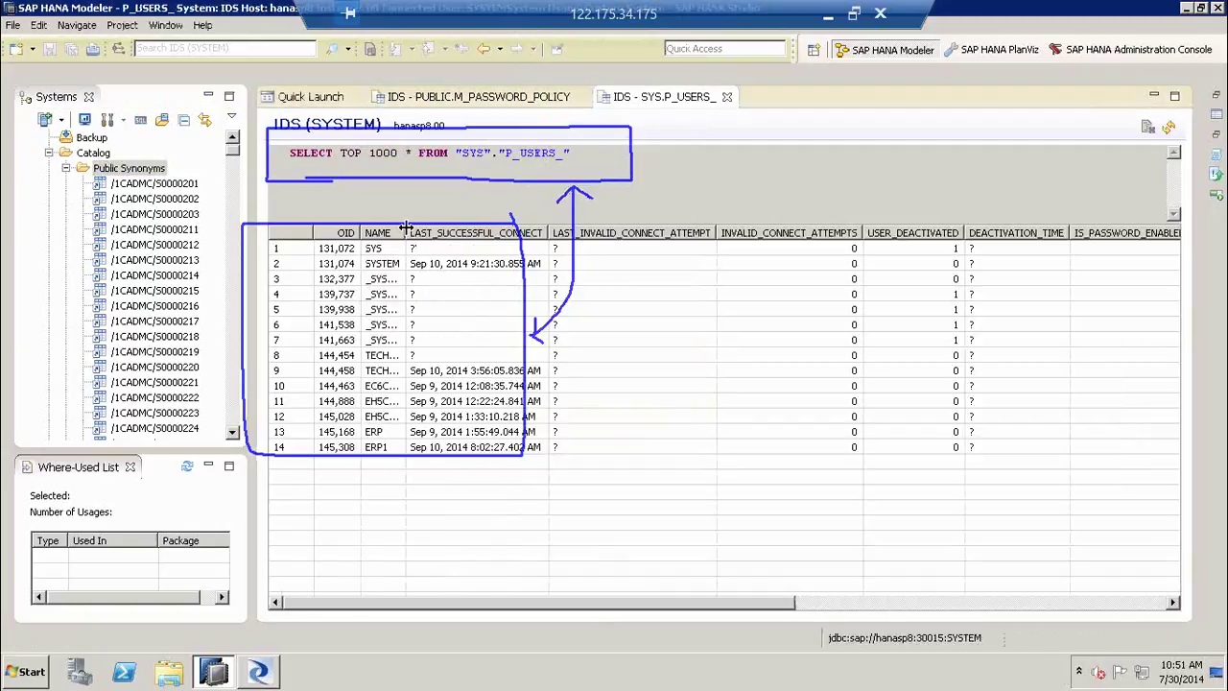
left_click_drag(406, 233, 454, 432)
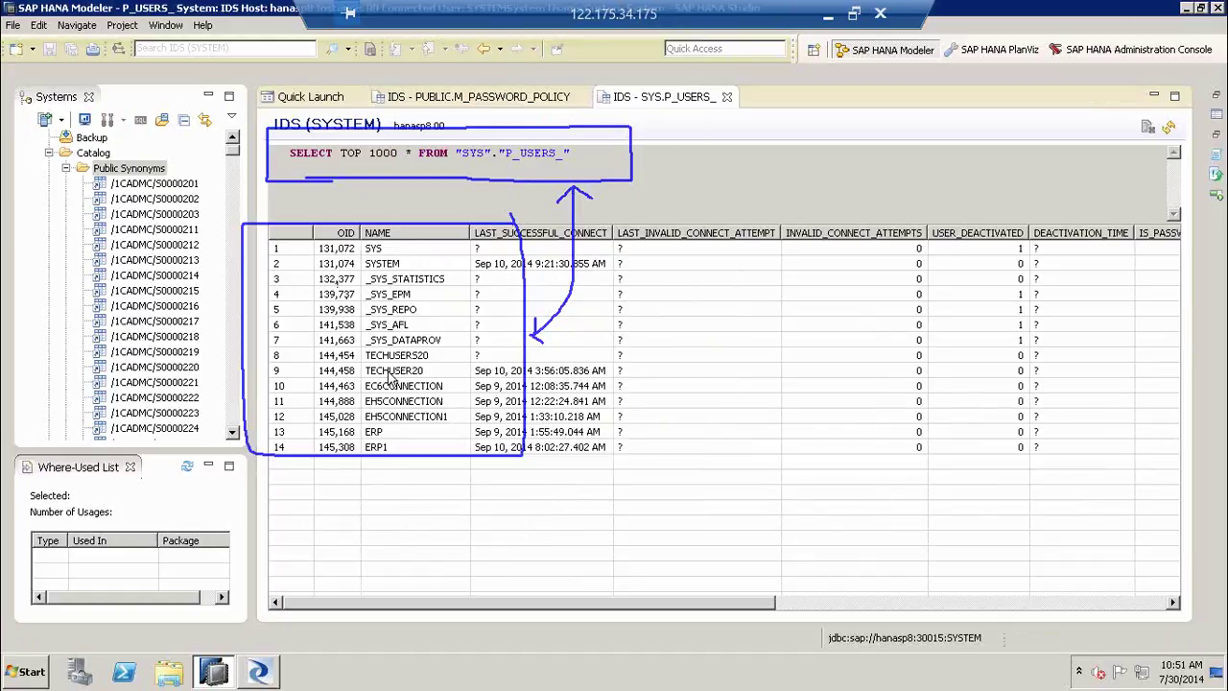
left_click(130, 168)
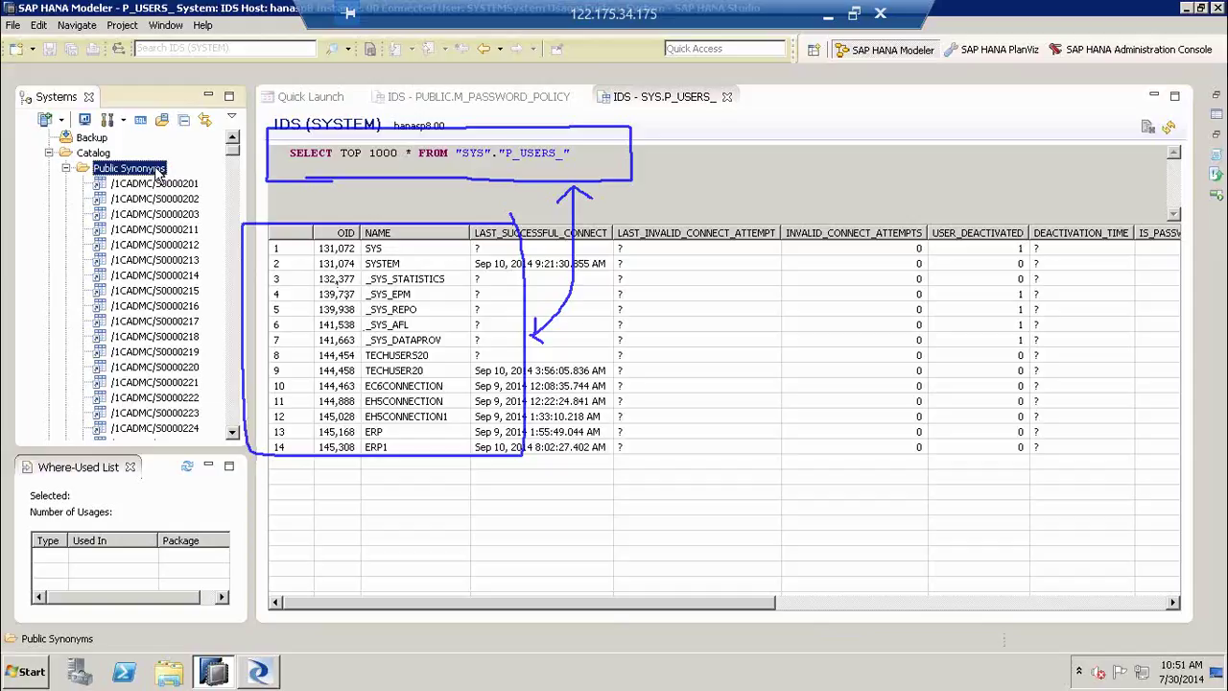
Step: Find Table for GRANTE and open the GRANTED_ROLES (PUBLIC) contents
right_click(157, 172)
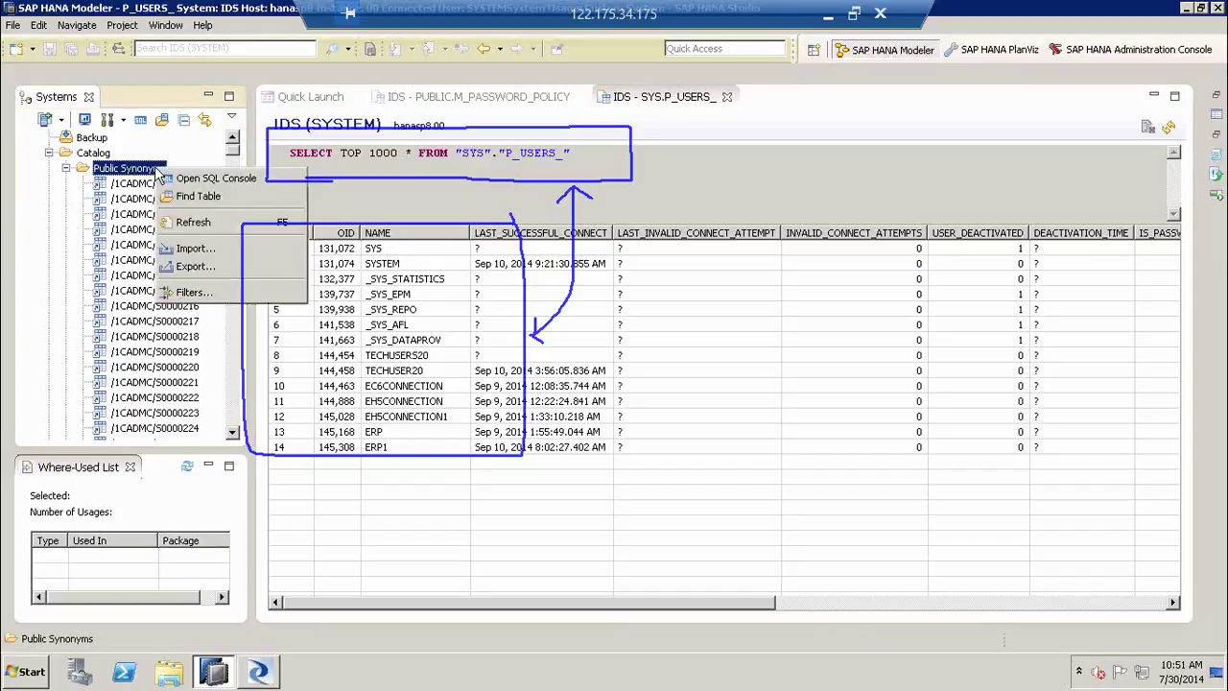
left_click(198, 196)
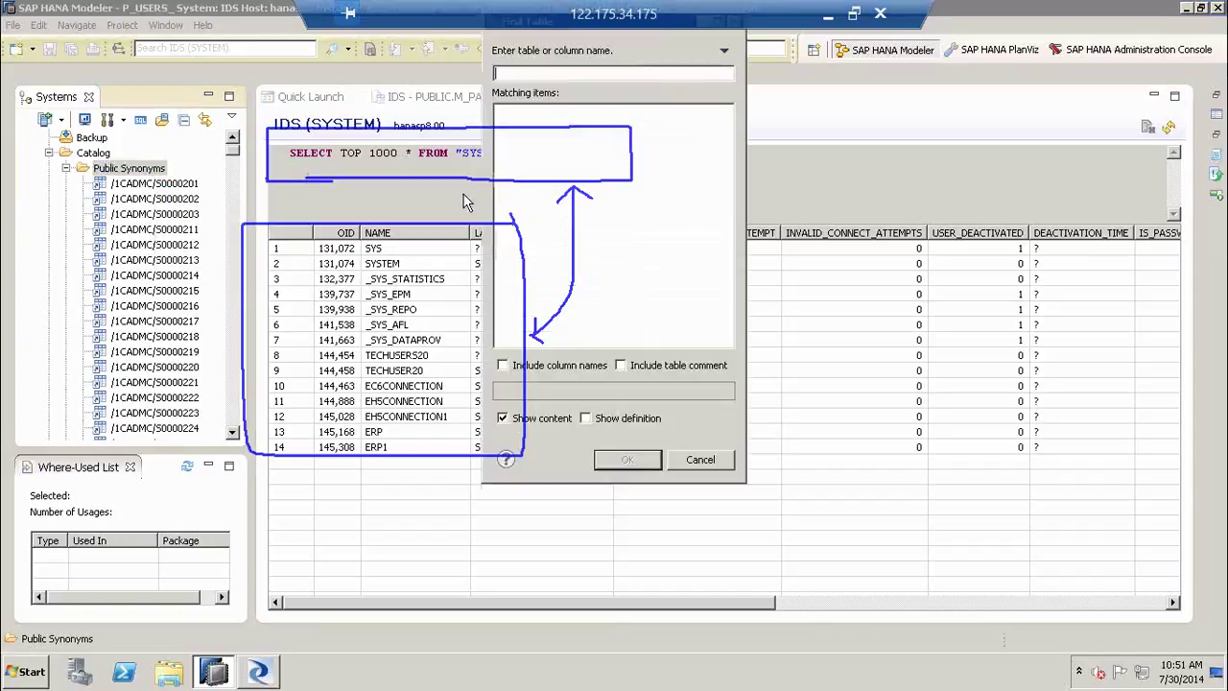
type("GRANTED")
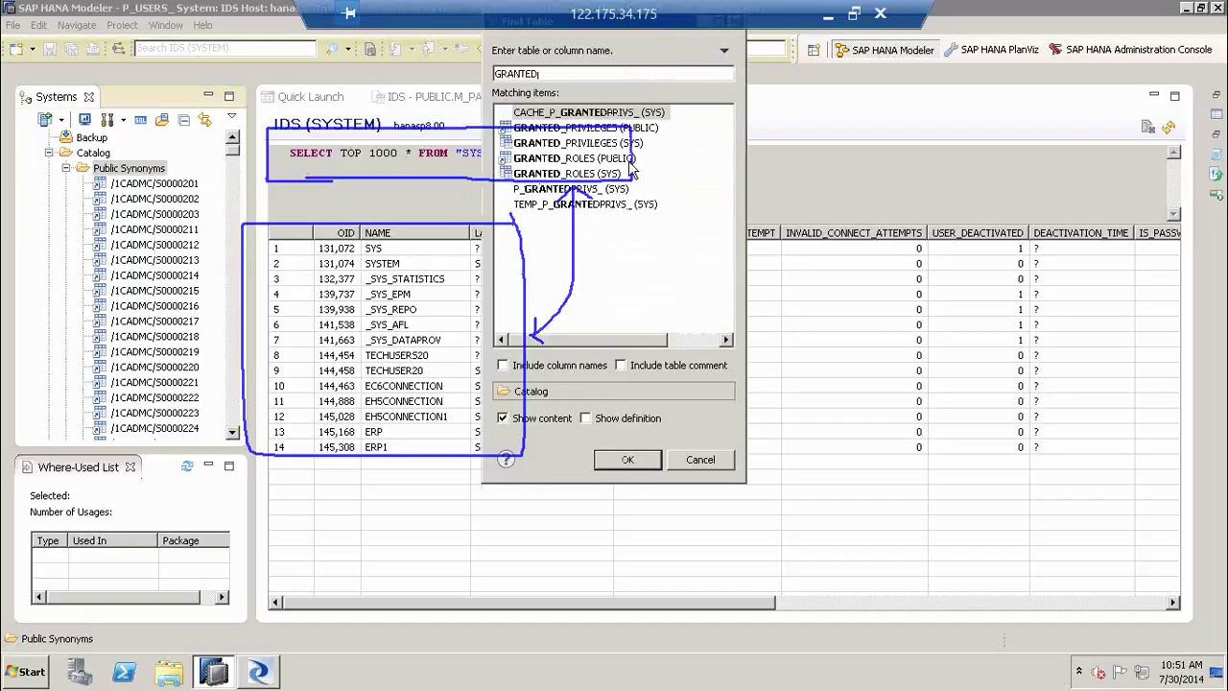
key("Escape")
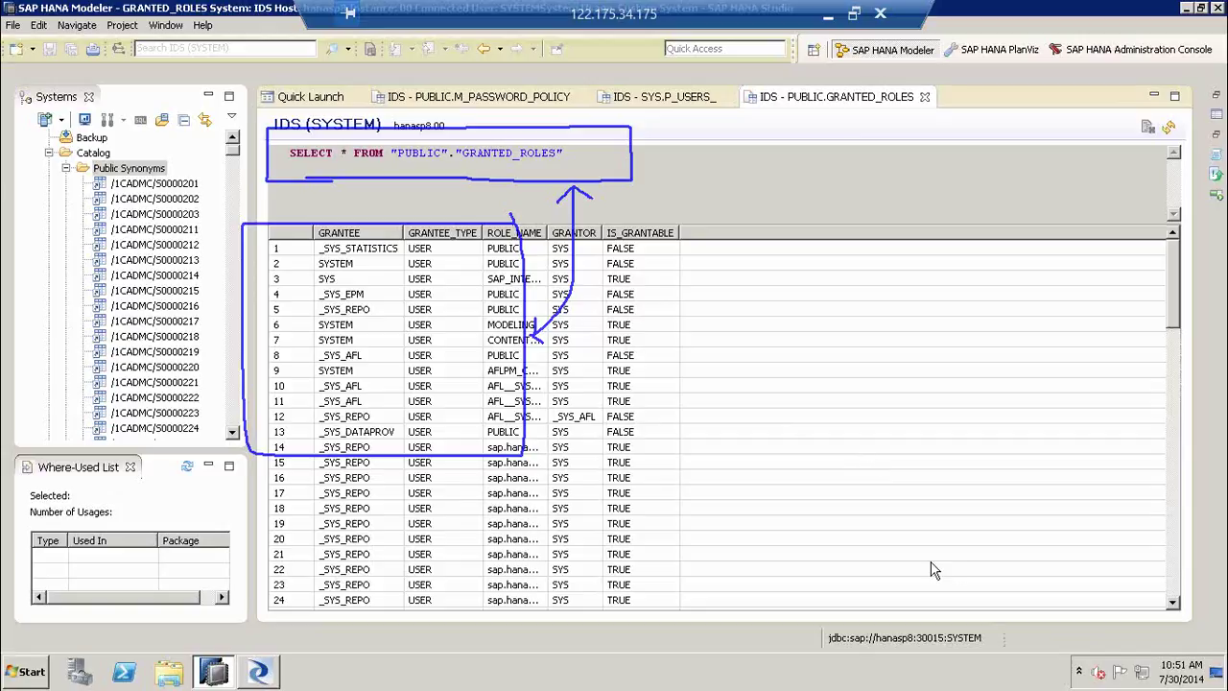
right_click(1011, 486)
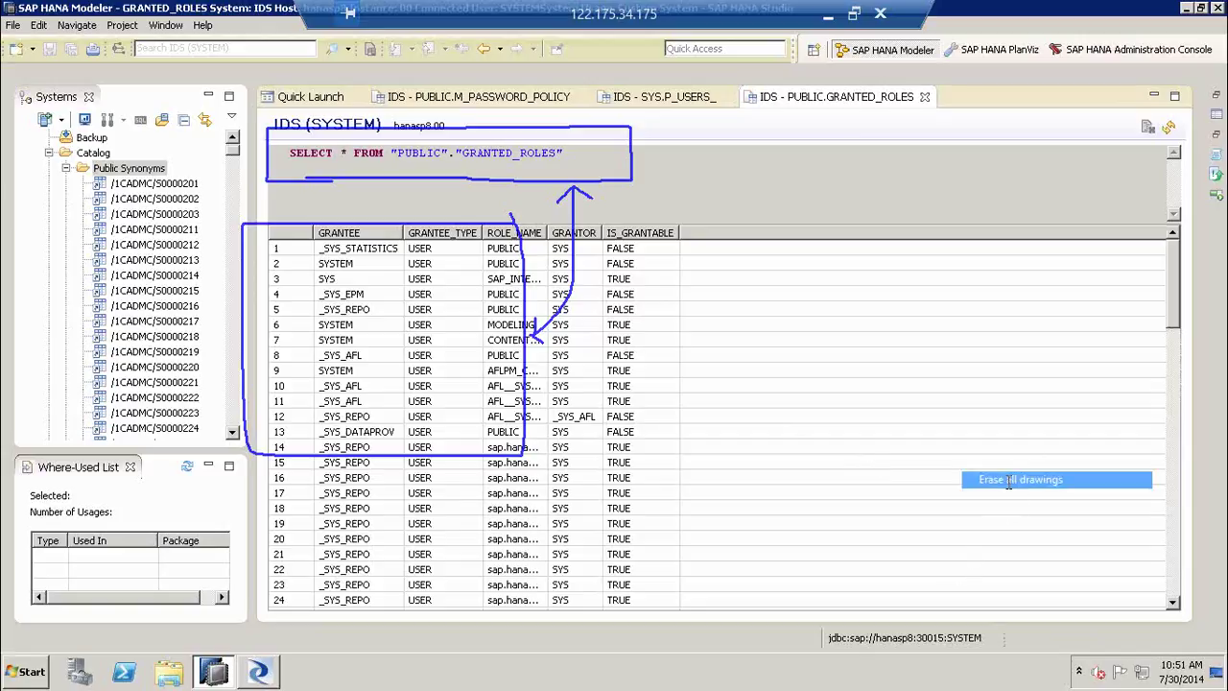
left_click(1009, 479)
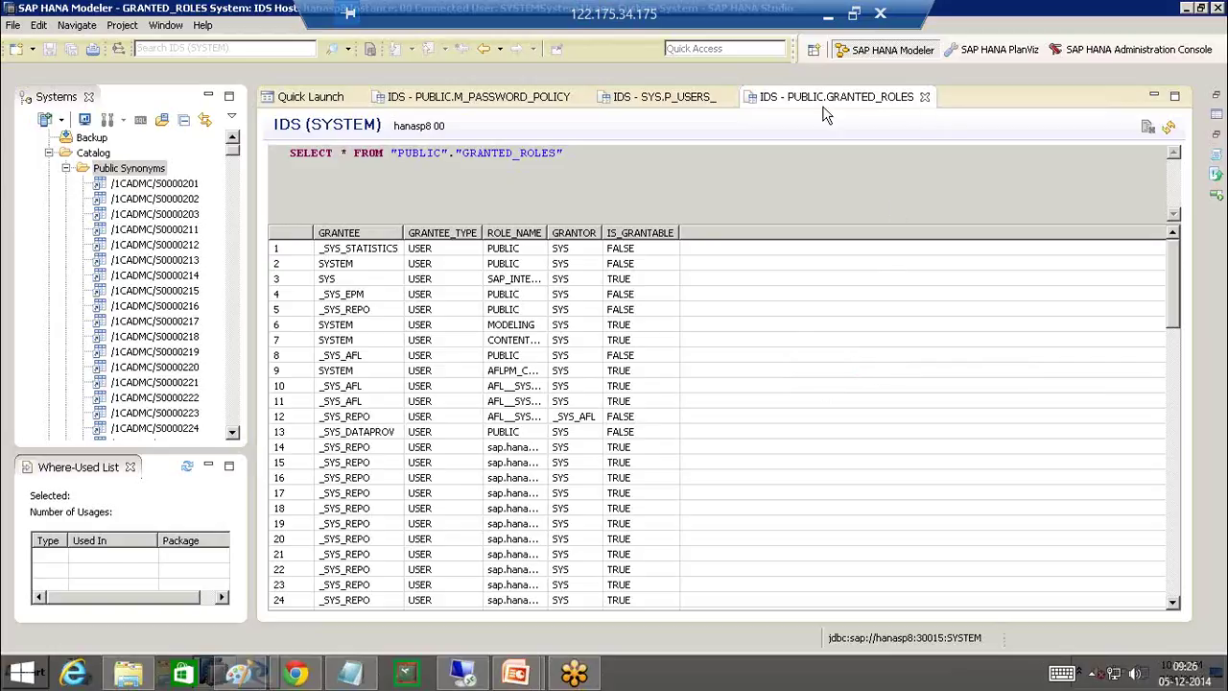
Step: Close all tabs except Quick Launch, collapse Public Synonyms and Catalog, and expand Content
right_click(313, 105)
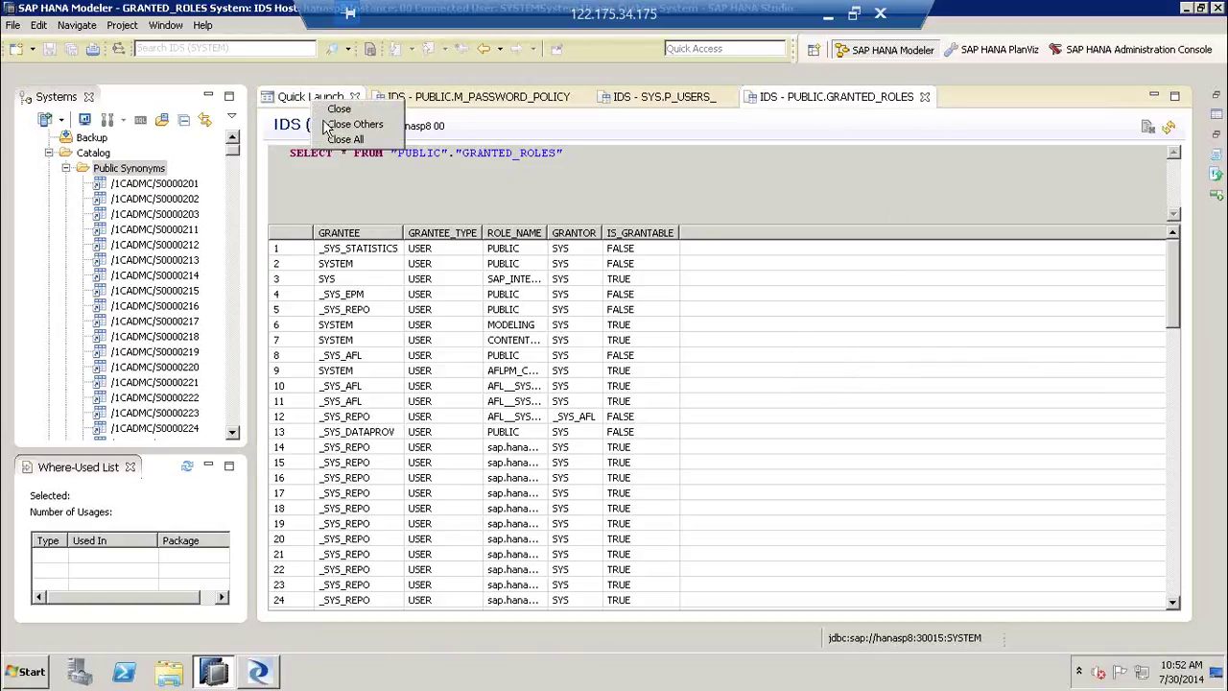
left_click(331, 126)
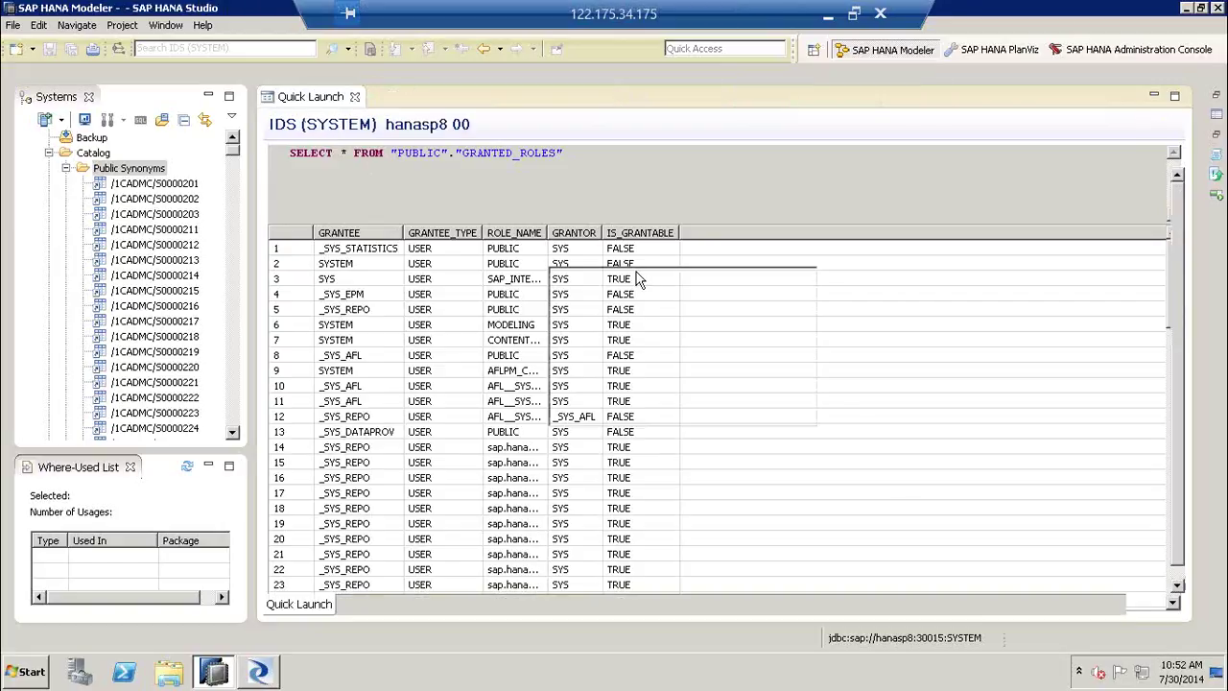
left_click(66, 168)
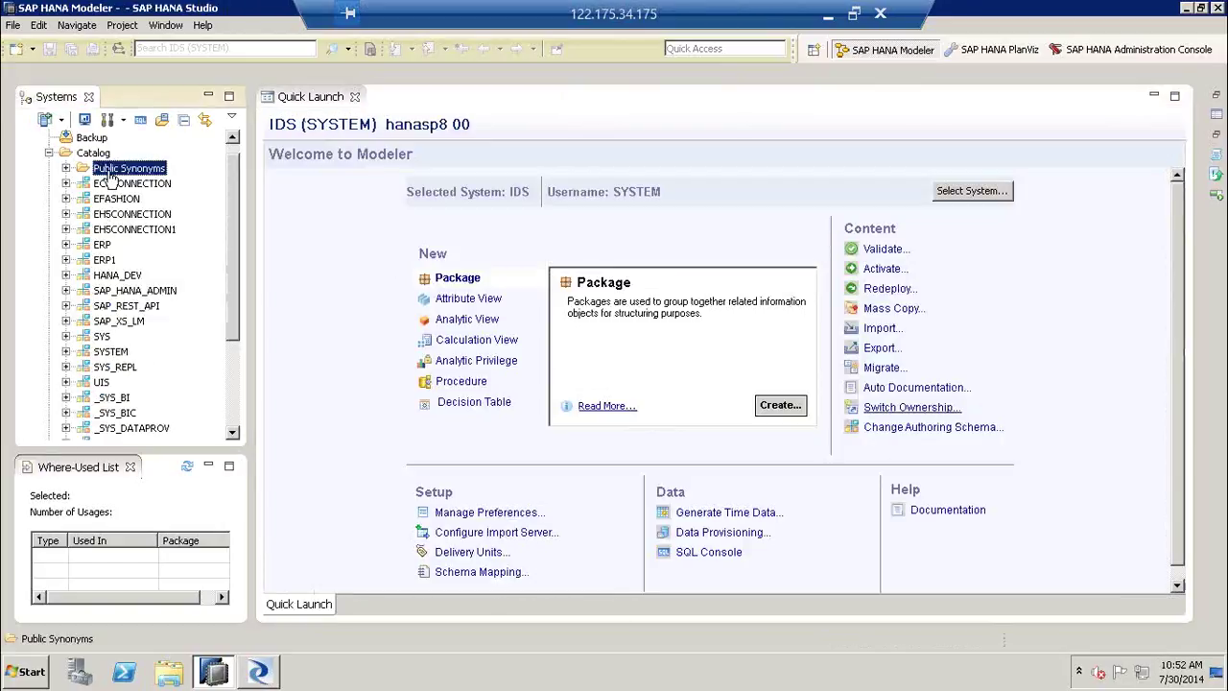
left_click(49, 155)
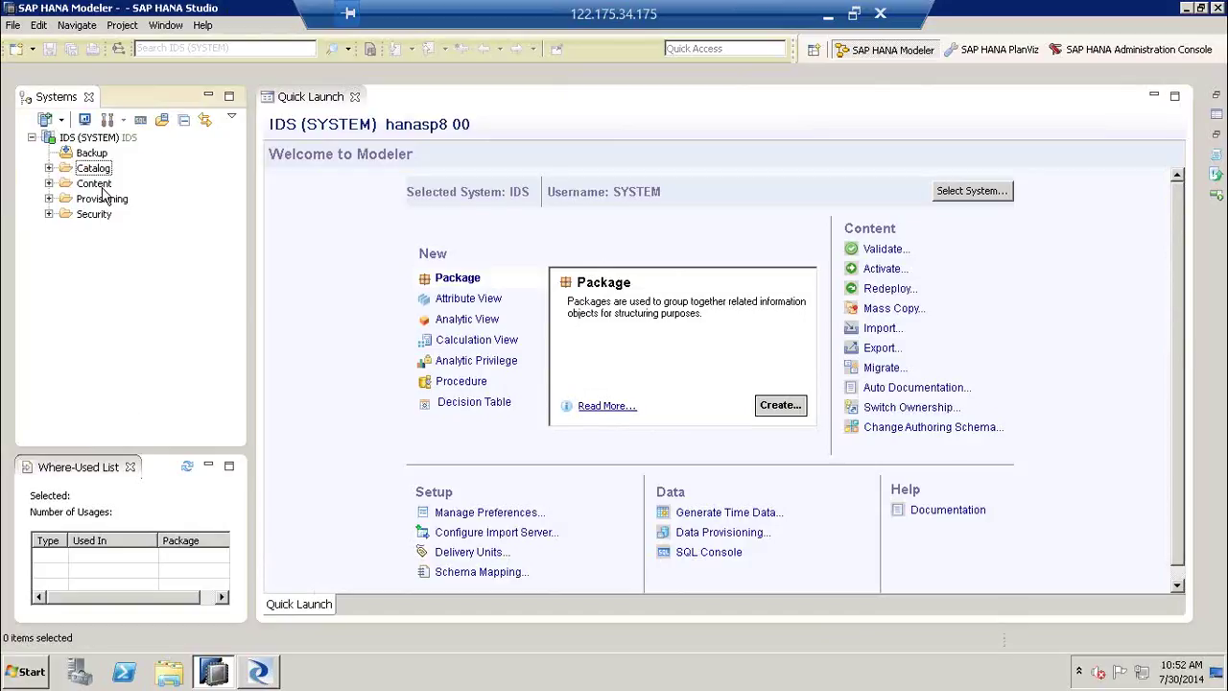
left_click(100, 185)
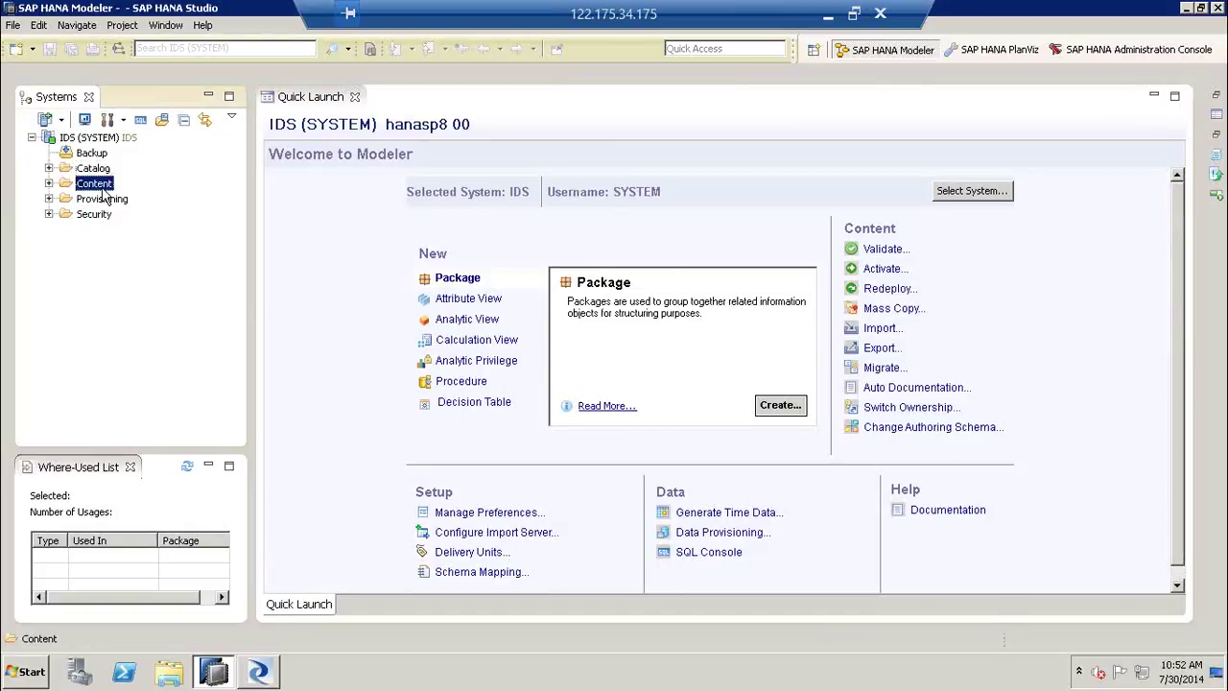
double_click(102, 188)
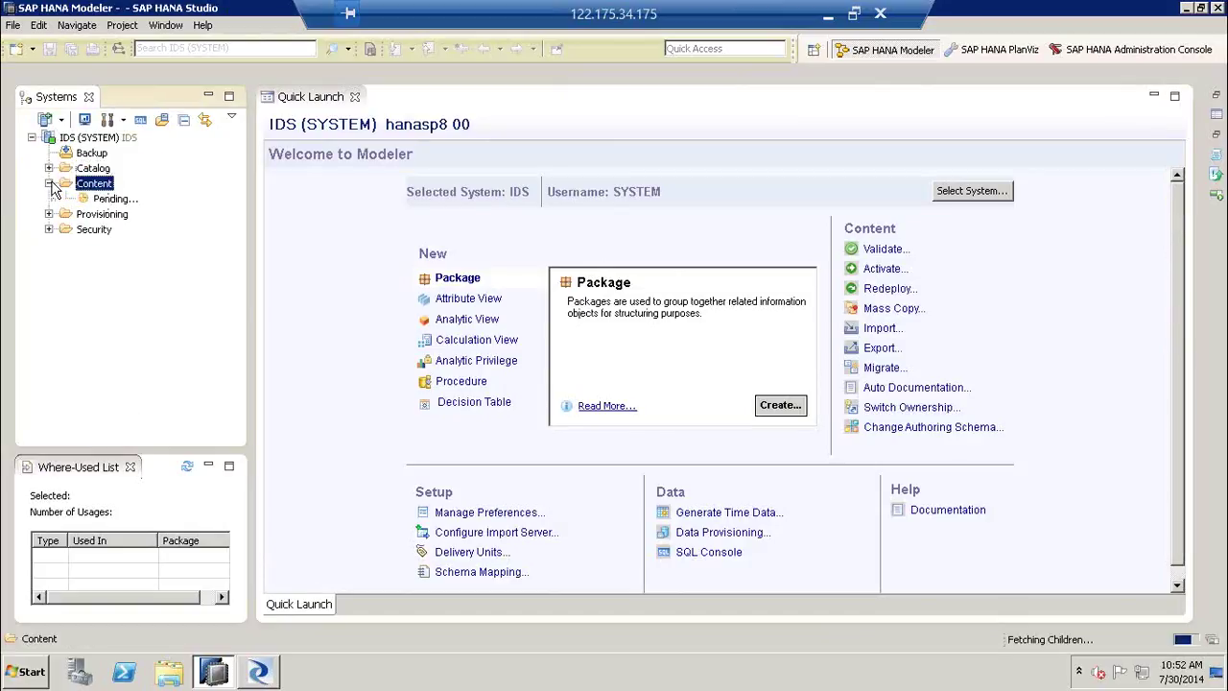
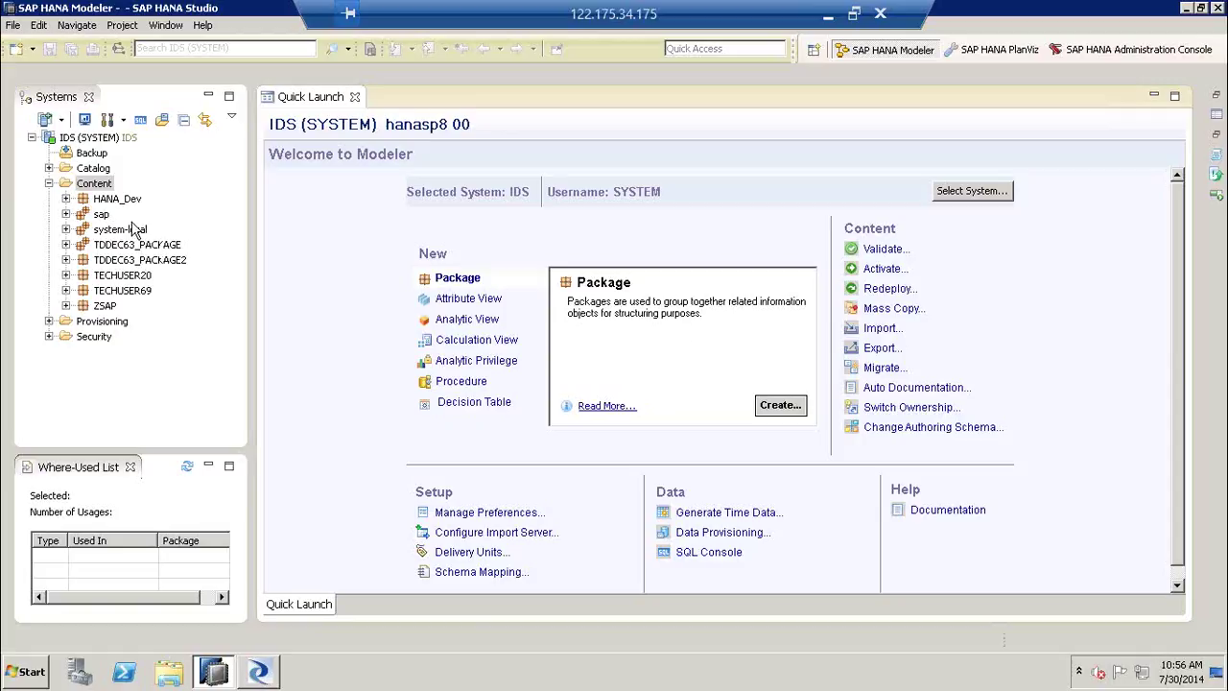
Step: Open the New Package dialog from the Content folder's New > Package... menu
left_click(94, 186)
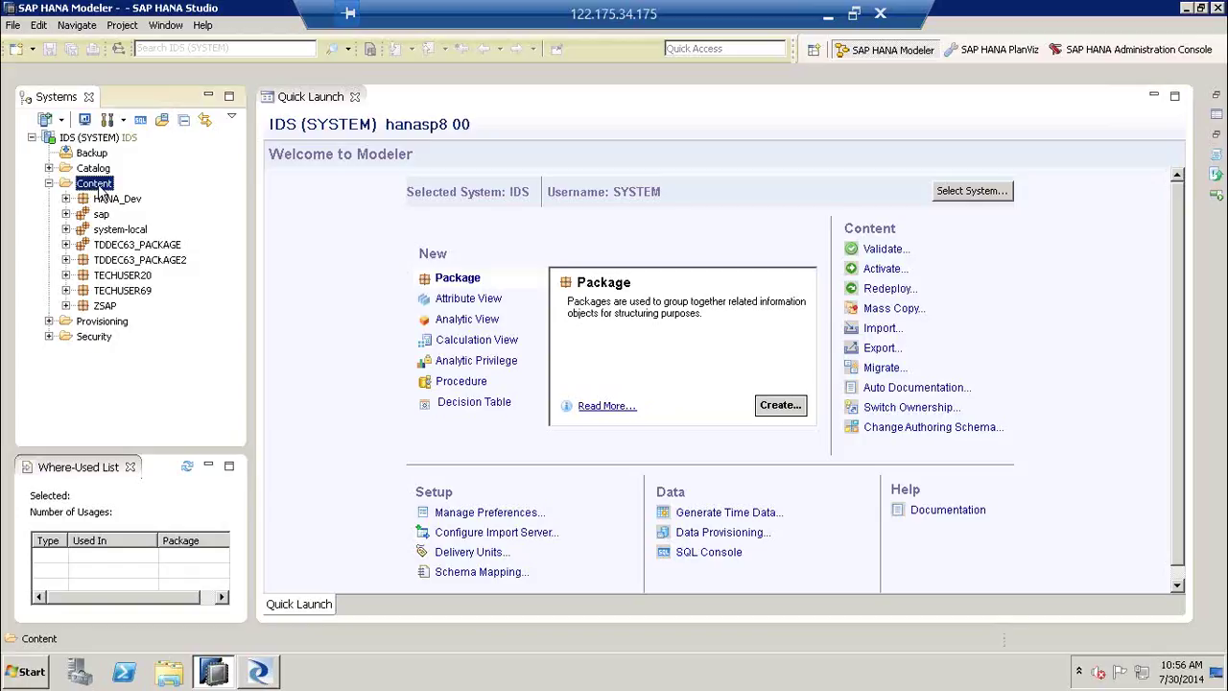
right_click(100, 190)
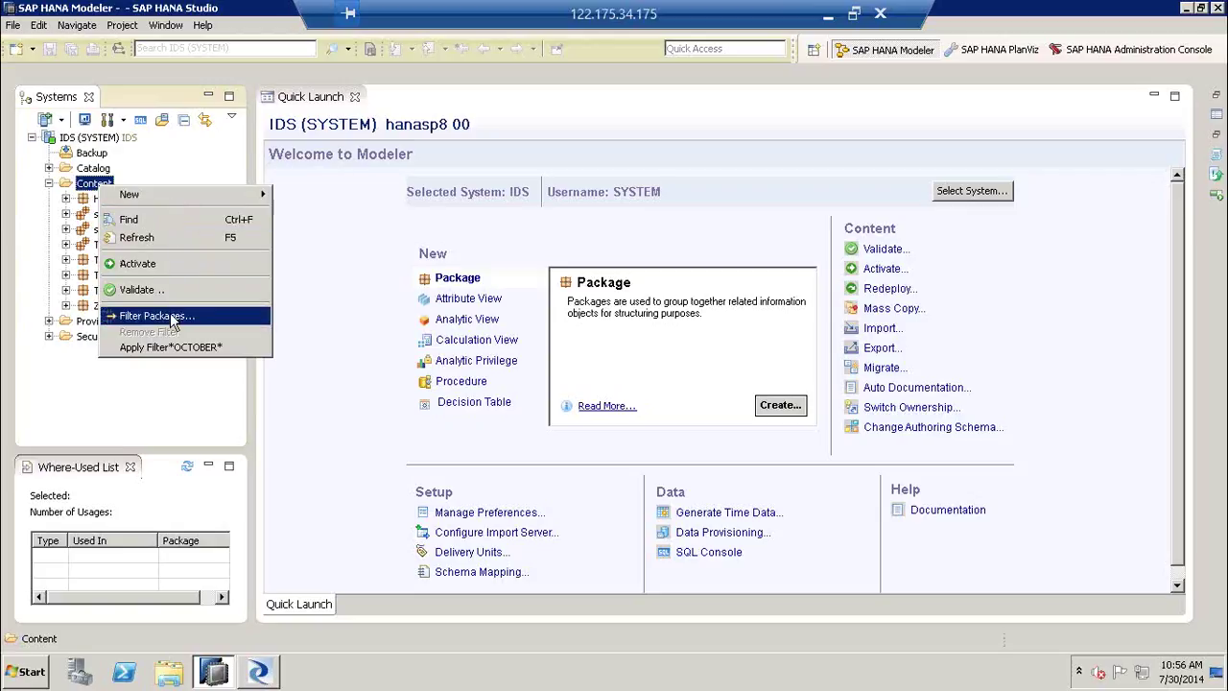
mouse_move(149, 206)
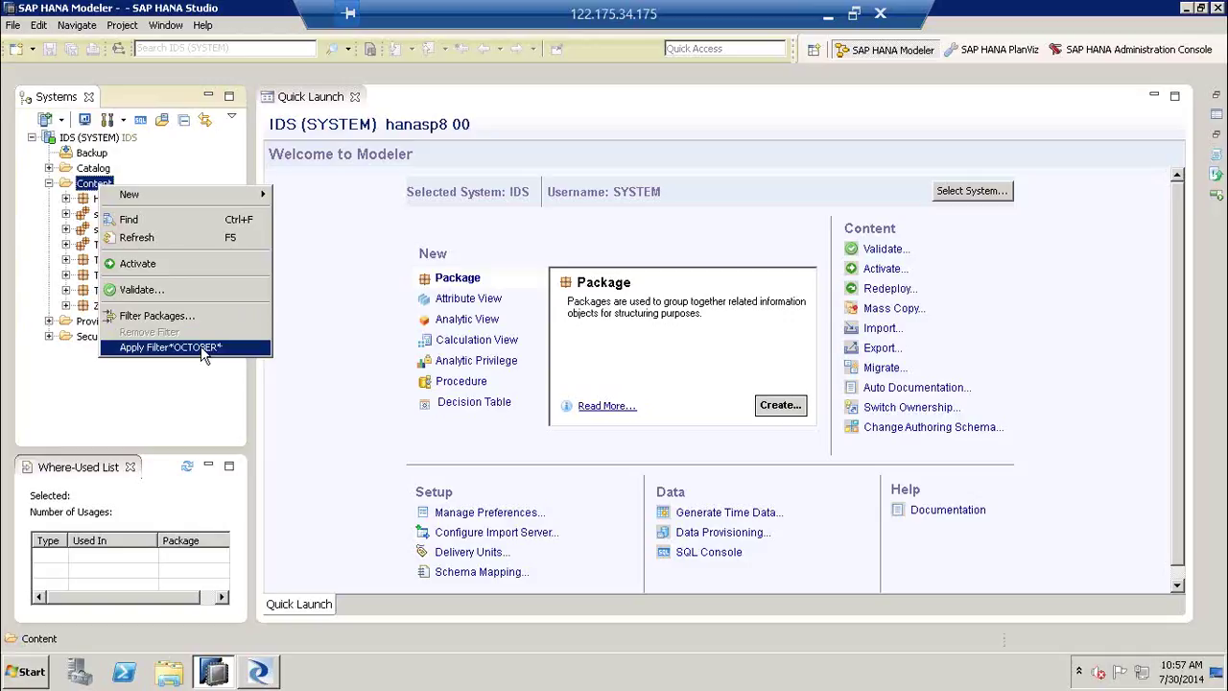
mouse_move(198, 193)
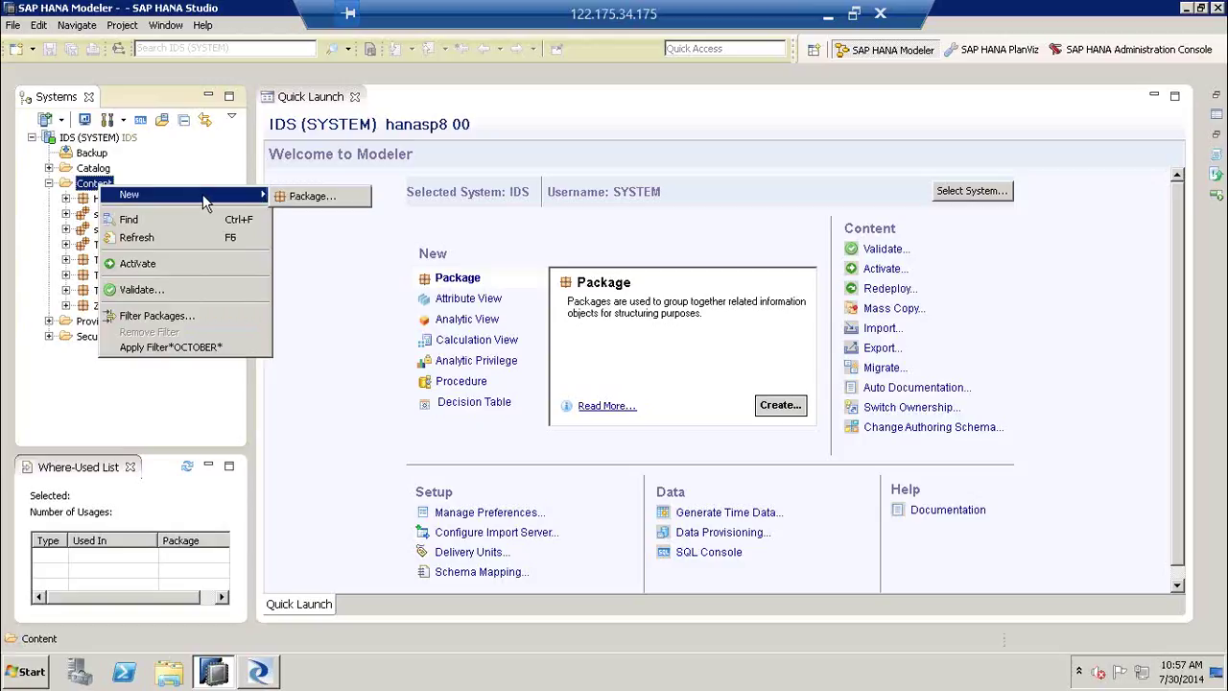
left_click(311, 195)
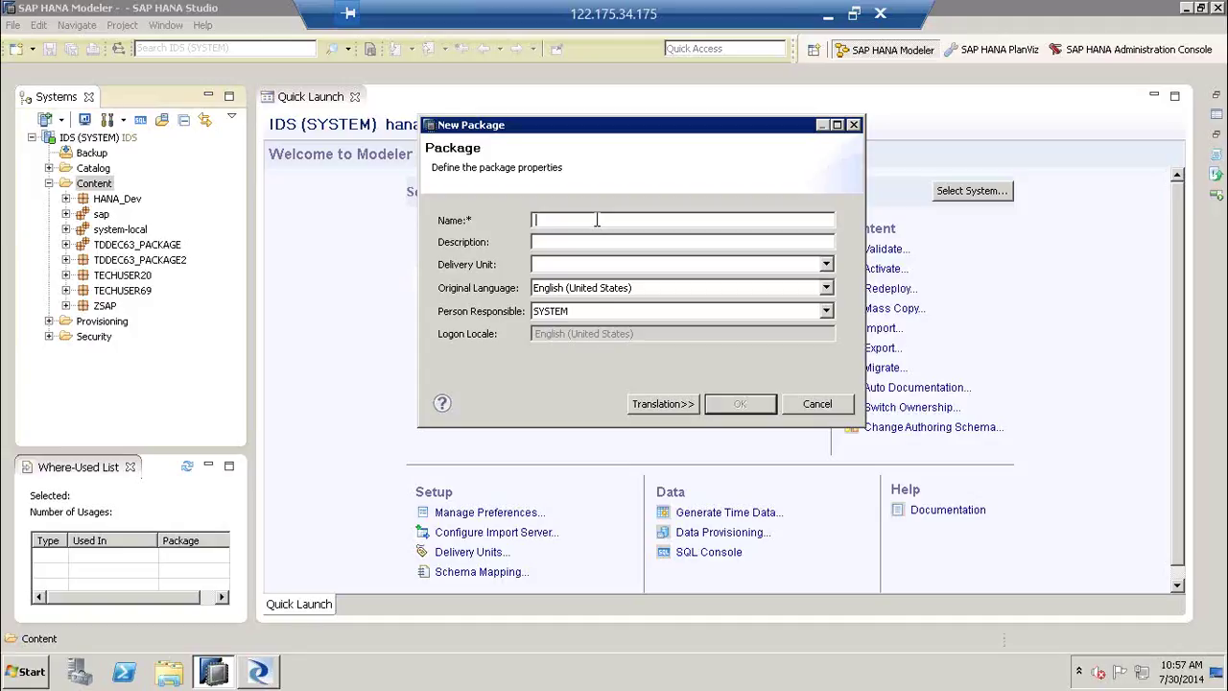
Step: Enter UPPER_CASE as the name in the New Package dialog
type("UPPER_CASE")
mouse_move(117, 211)
left_mouse_down()
mouse_move(55, 212)
mouse_move(54, 239)
mouse_move(158, 239)
mouse_move(163, 208)
mouse_move(117, 207)
left_mouse_up()
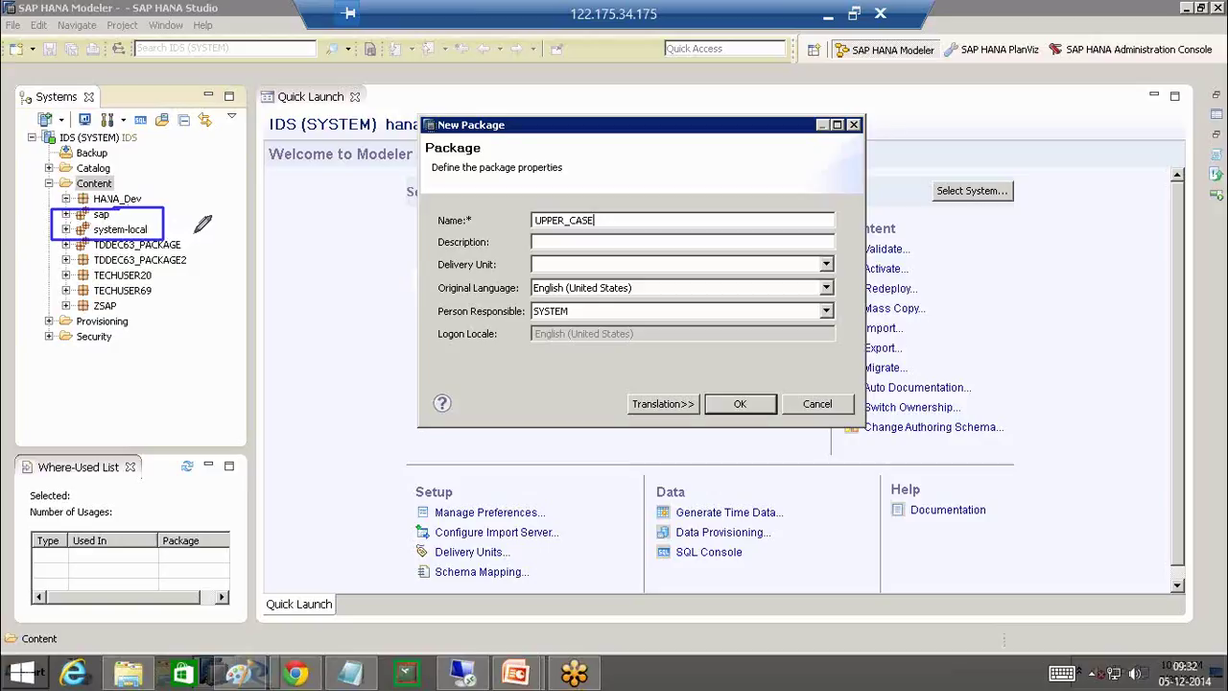
mouse_move(213, 205)
left_mouse_down()
mouse_move(166, 221)
mouse_move(195, 231)
left_mouse_up()
left_click_drag(152, 195, 171, 189)
mouse_move(184, 230)
left_mouse_down()
mouse_move(197, 230)
mouse_move(207, 305)
mouse_move(182, 307)
mouse_move(244, 267)
left_mouse_up()
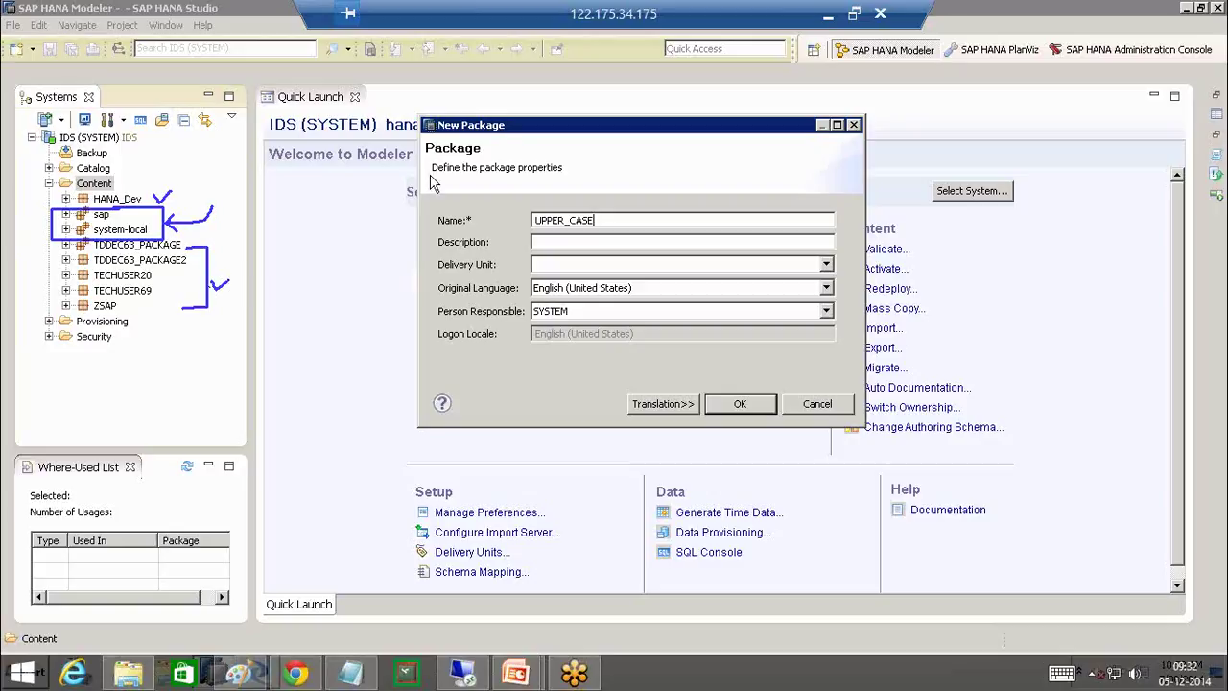
Step: Replace UPPER_CASE with Z_PACKAGE_FIN_SCM as the package name, correcting typos along the way
double_click(573, 220)
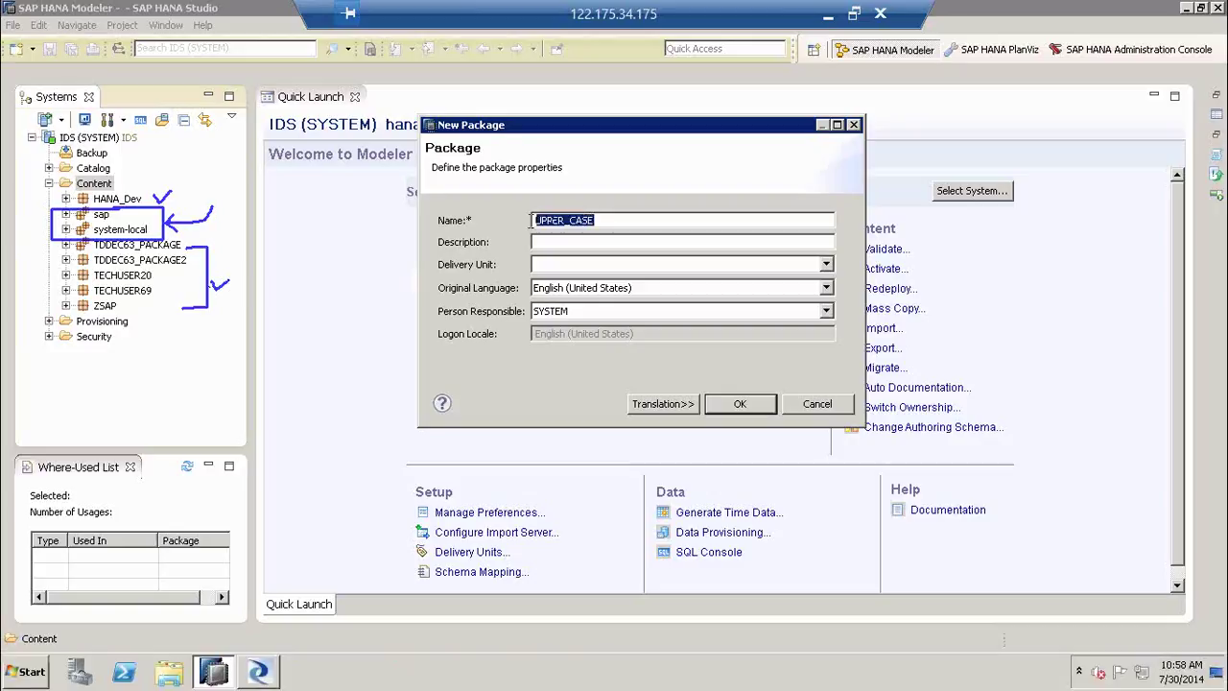
left_click(607, 220)
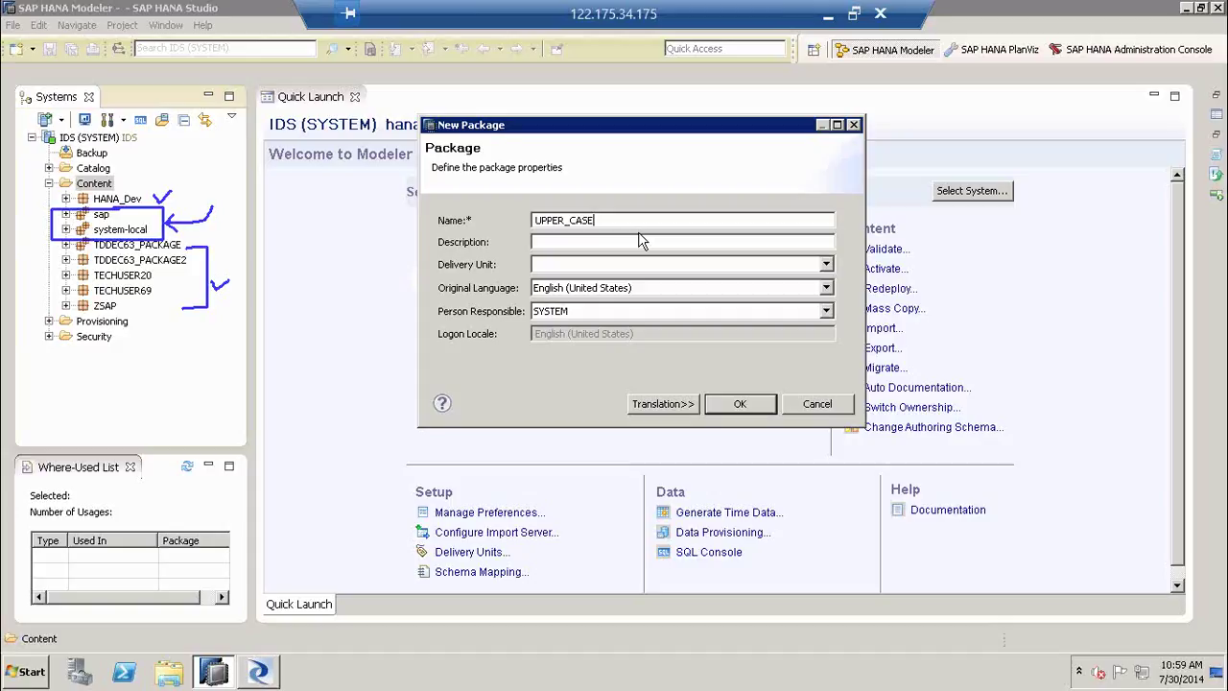
key("BackSpace")
key("BackSpace")
key("BackSpace")
key("BackSpace")
key("BackSpace")
key("BackSpace")
key("BackSpace")
key("BackSpace")
key("BackSpace")
key("BackSpace")
type("Z")
type("_")
type("NAME")
type("_TYPE")
type("_")
type("PF")
type("X")
key("BackSpace")
type("IX")
key("BackSpace")
key("BackSpace")
key("BackSpace")
key("BackSpace")
key("BackSpace")
key("BackSpace")
key("BackSpace")
key("BackSpace")
key("BackSpace")
key("BackSpace")
key("BackSpace")
key("BackSpace")
key("BackSpace")
key("BackSpace")
type("PACKAGE_")
type("FIN_SCM")
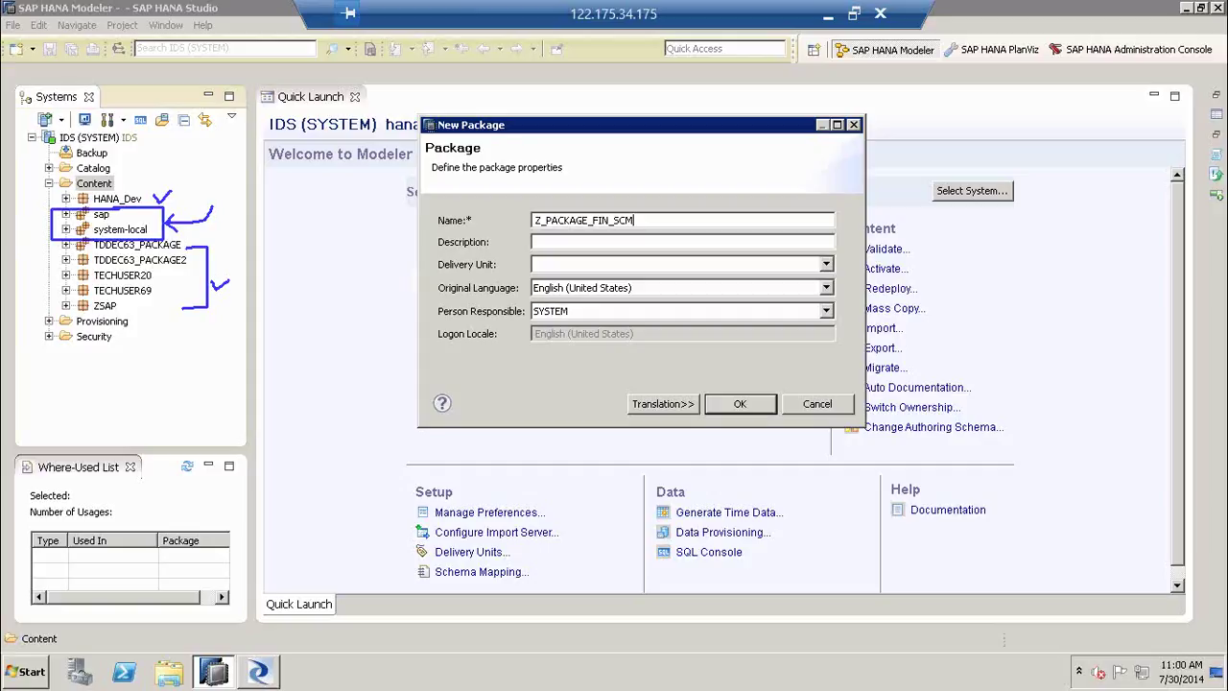
Step: Change the package name from Z_PACKAGE_FIN_SCM to Z_PACKAGE_SCM_PR
left_click(616, 220)
key("BackSpace")
key("BackSpace")
key("BackSpace")
key("BackSpace")
type("_")
type("PR")
key("shift+Left")
key("shift+Left")
key("shift+Left")
key("End")
Step: Set the package description to PACKAGE FOR SVCM_FIRSTDRIVE
left_click_drag(635, 220, 529, 220)
key("ctrl+c")
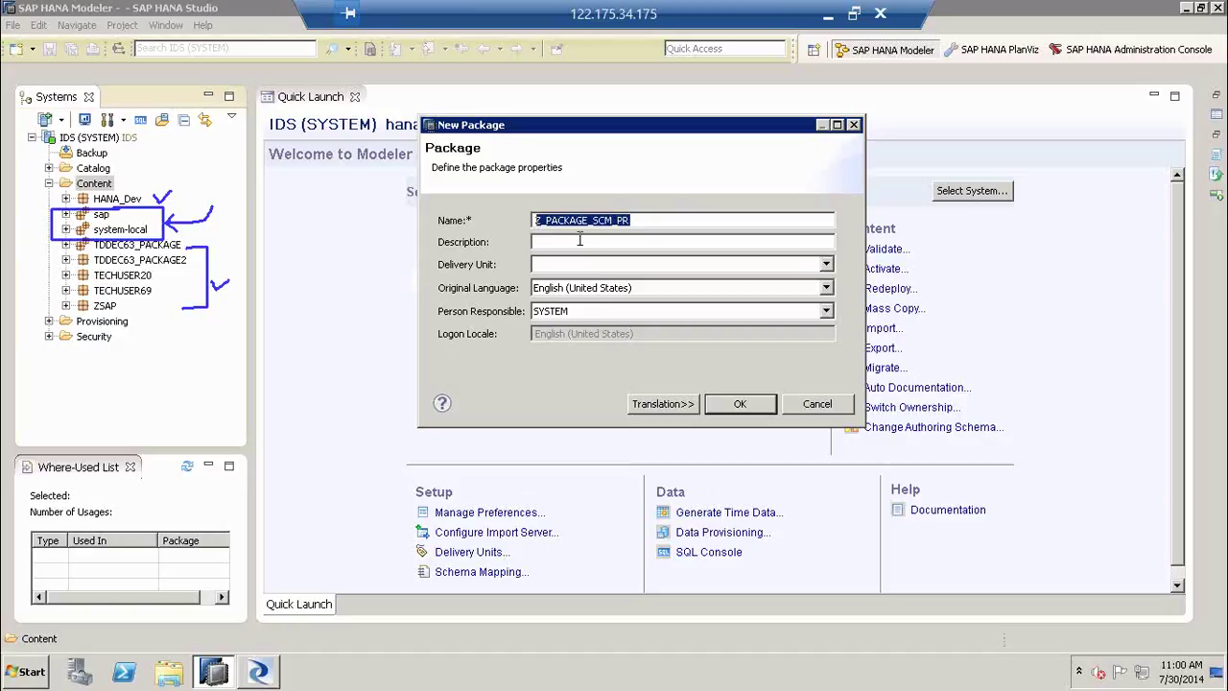
left_click(580, 239)
key("ctrl+v")
left_click_drag(635, 242, 482, 238)
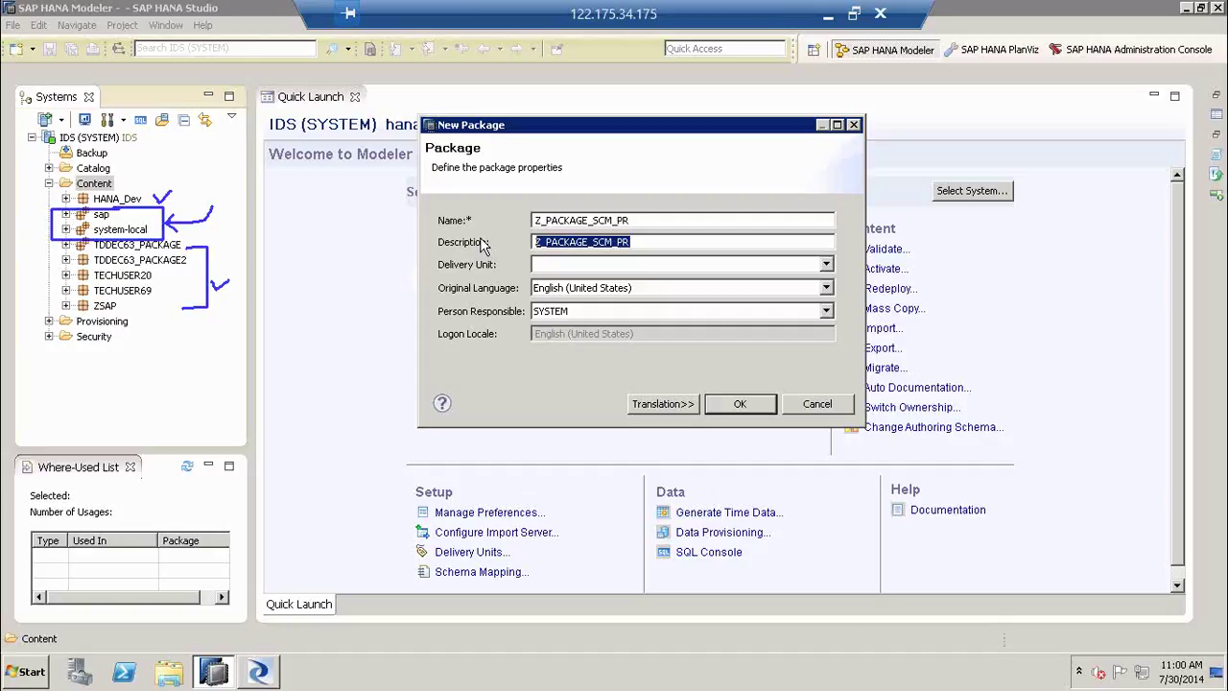
type("PACKAGE ")
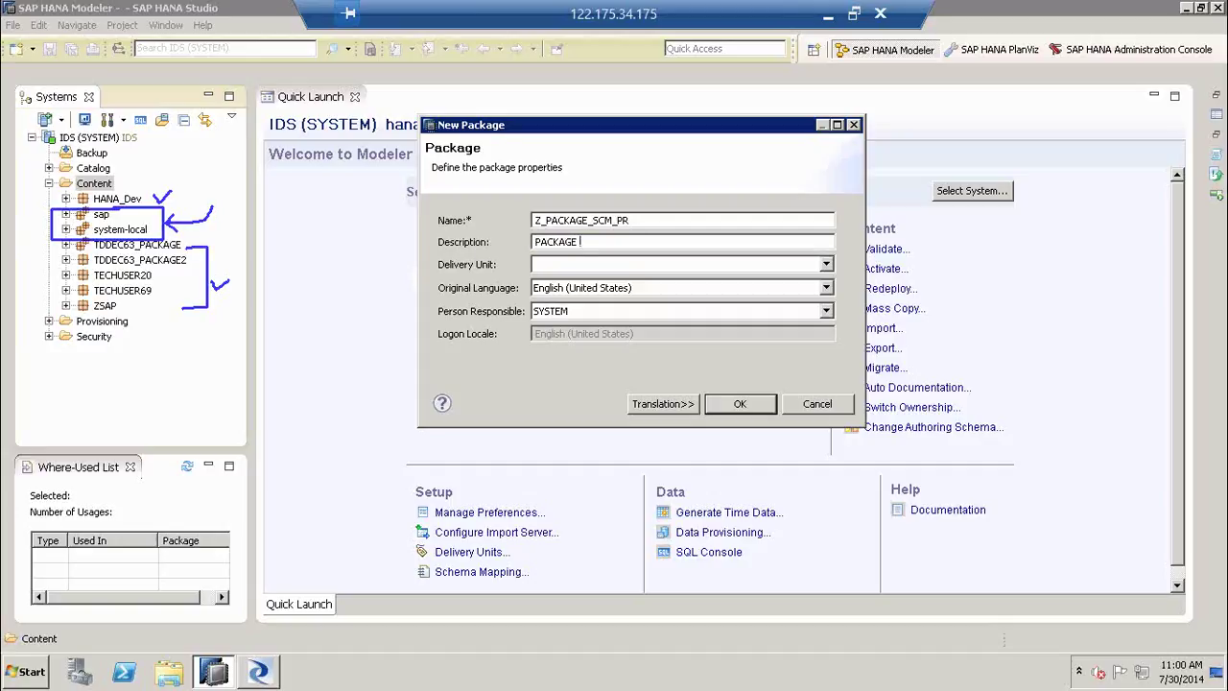
type("FOR SVCM_FIRSTDRIVE")
Step: Open the Delivery Unit drop-down, which offers no delivery units
left_click(677, 273)
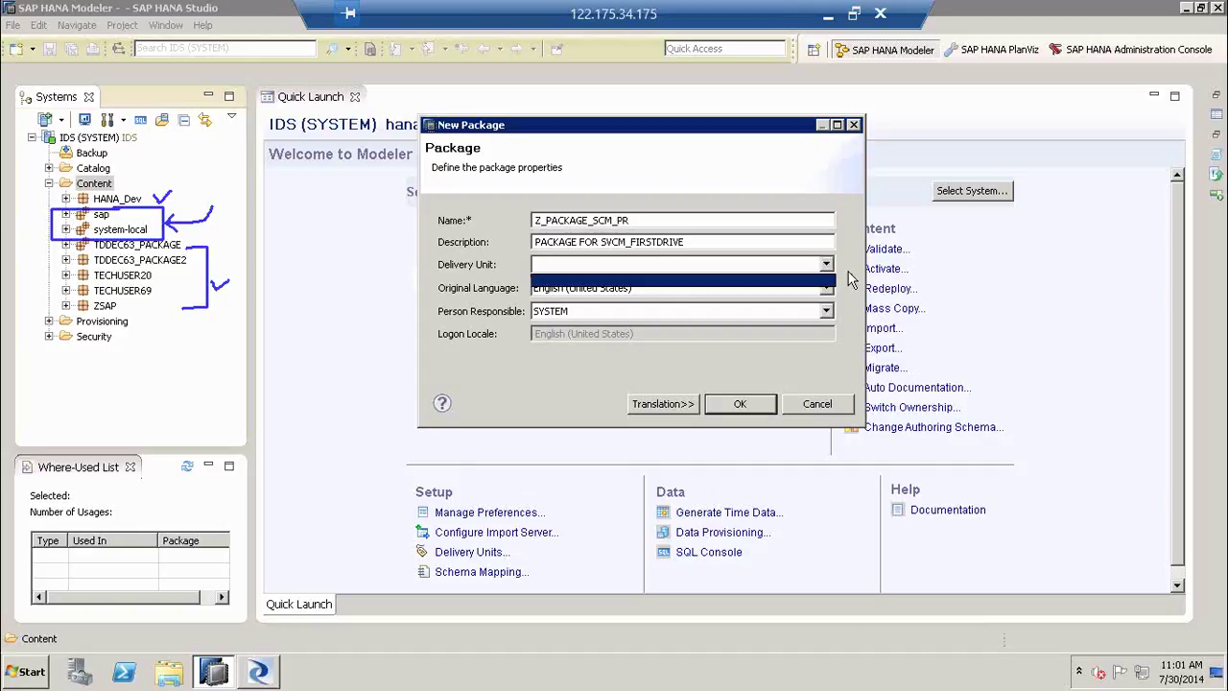
Step: Close the empty delivery unit list and leave English (United States) as the original language
left_click(849, 278)
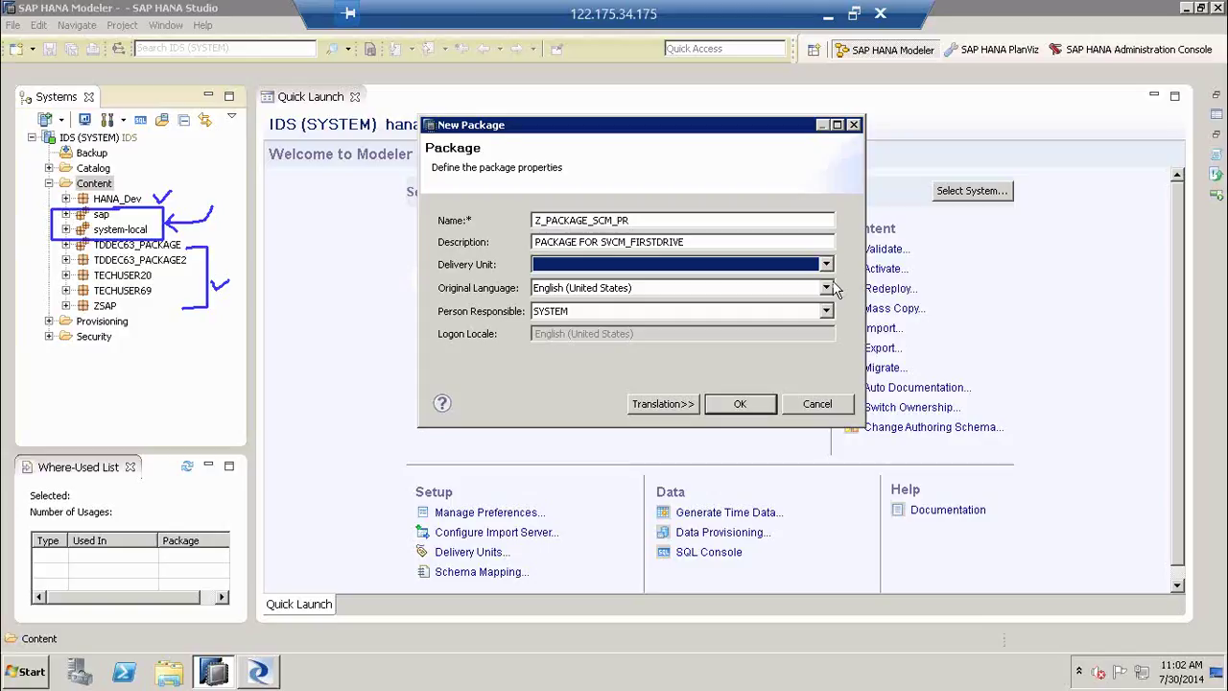
left_click(826, 288)
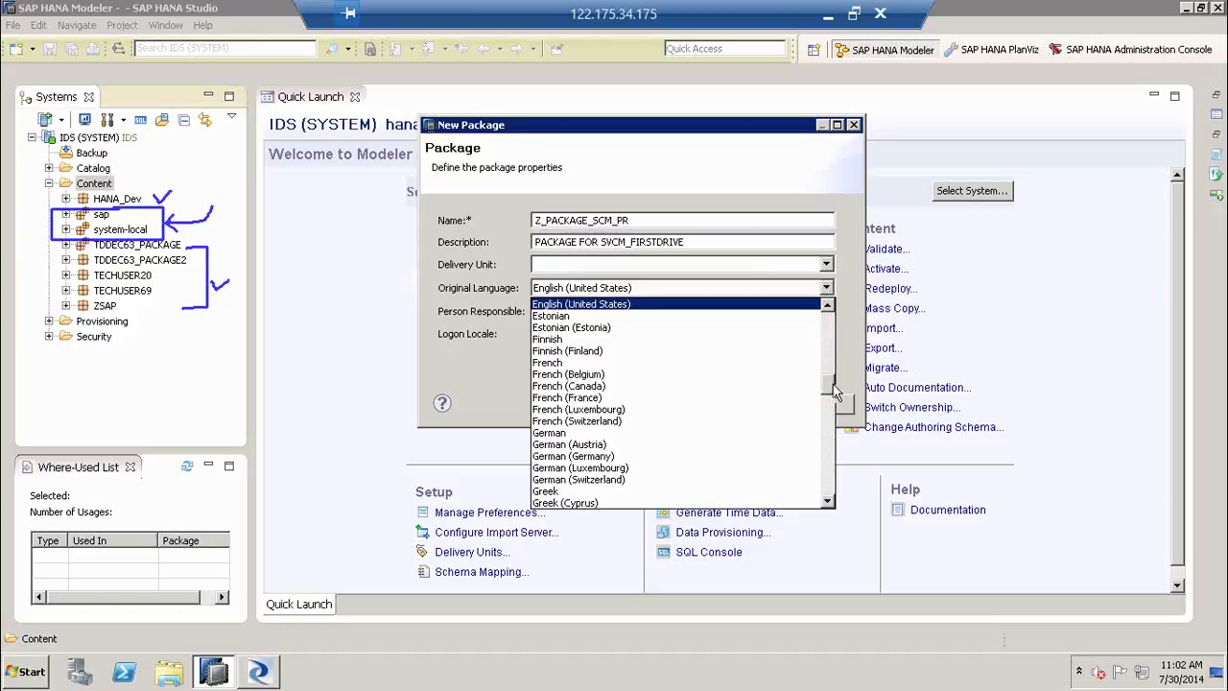
mouse_move(837, 384)
left_mouse_down()
mouse_move(837, 315)
mouse_move(839, 509)
mouse_move(840, 319)
mouse_move(837, 382)
left_mouse_up()
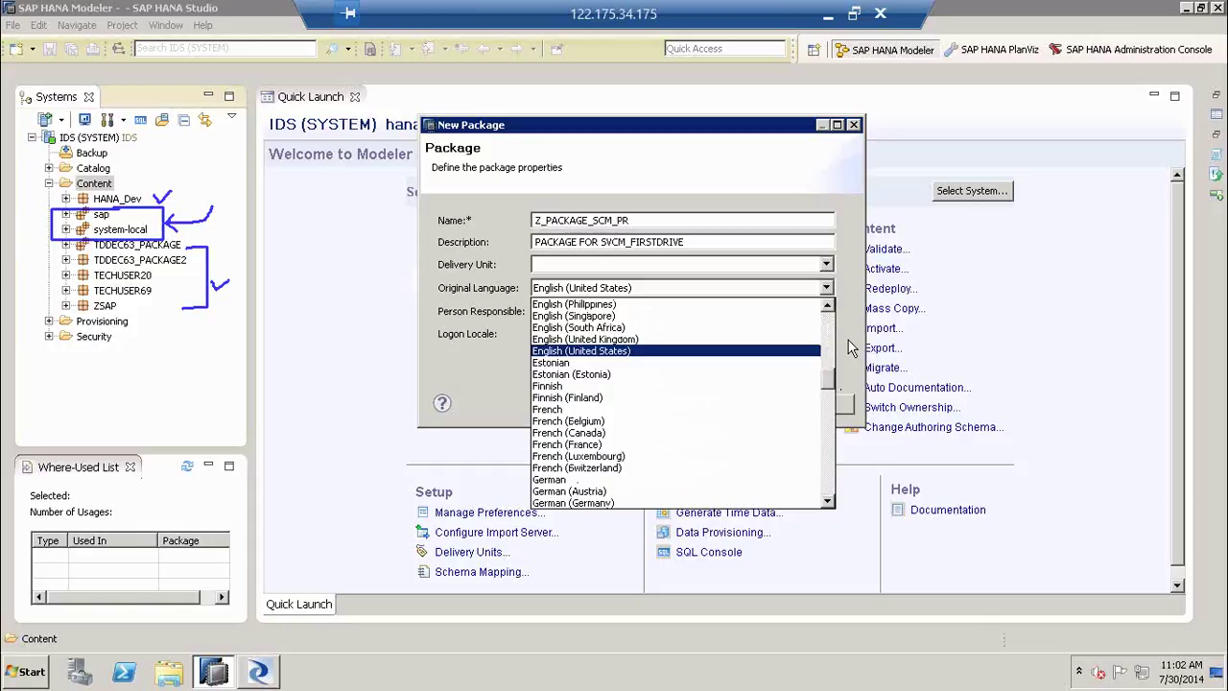
left_click(848, 347)
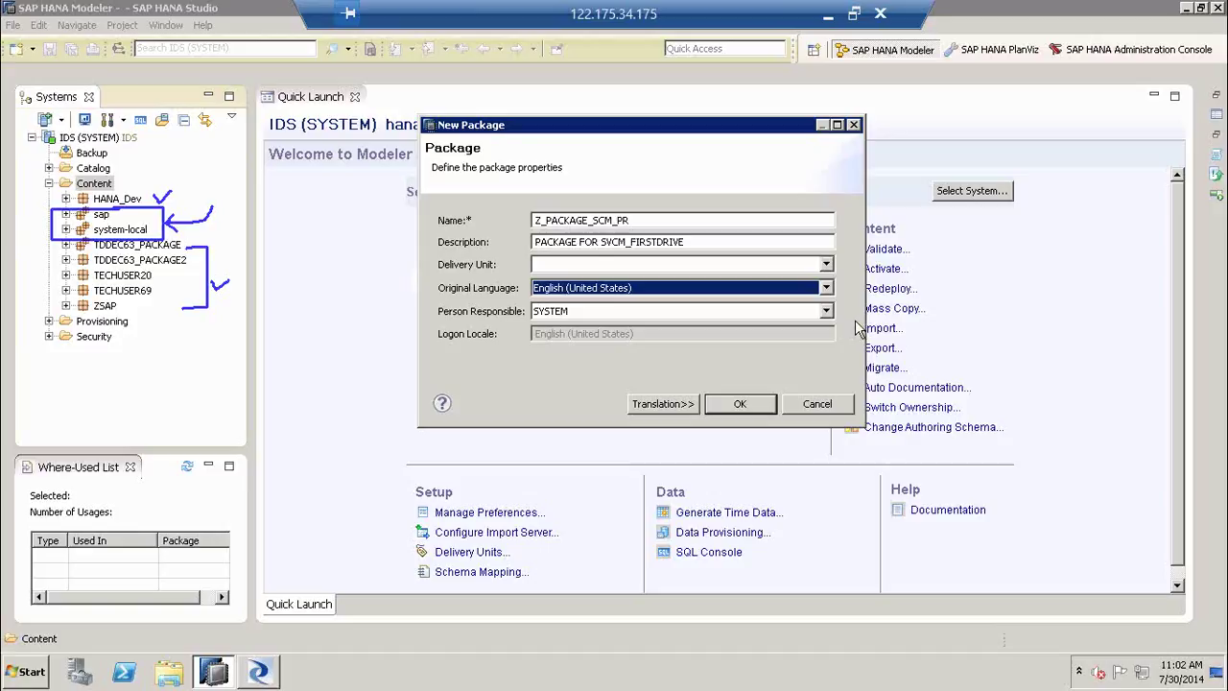
left_click(826, 288)
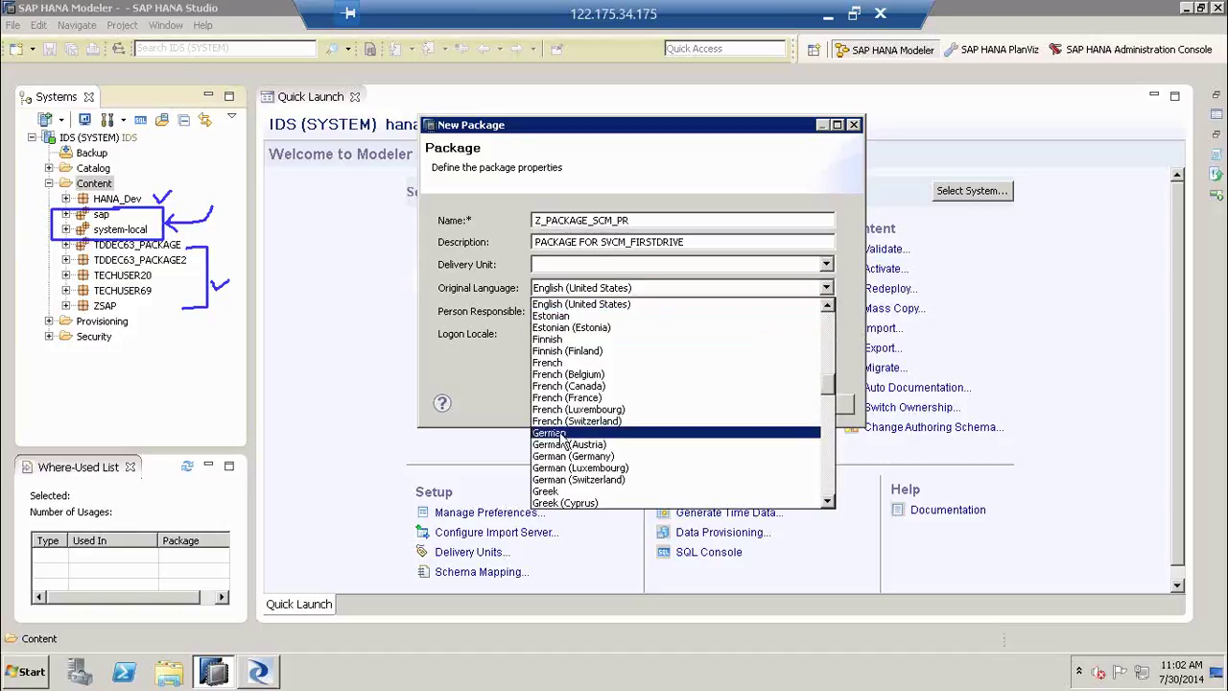
left_click(861, 374)
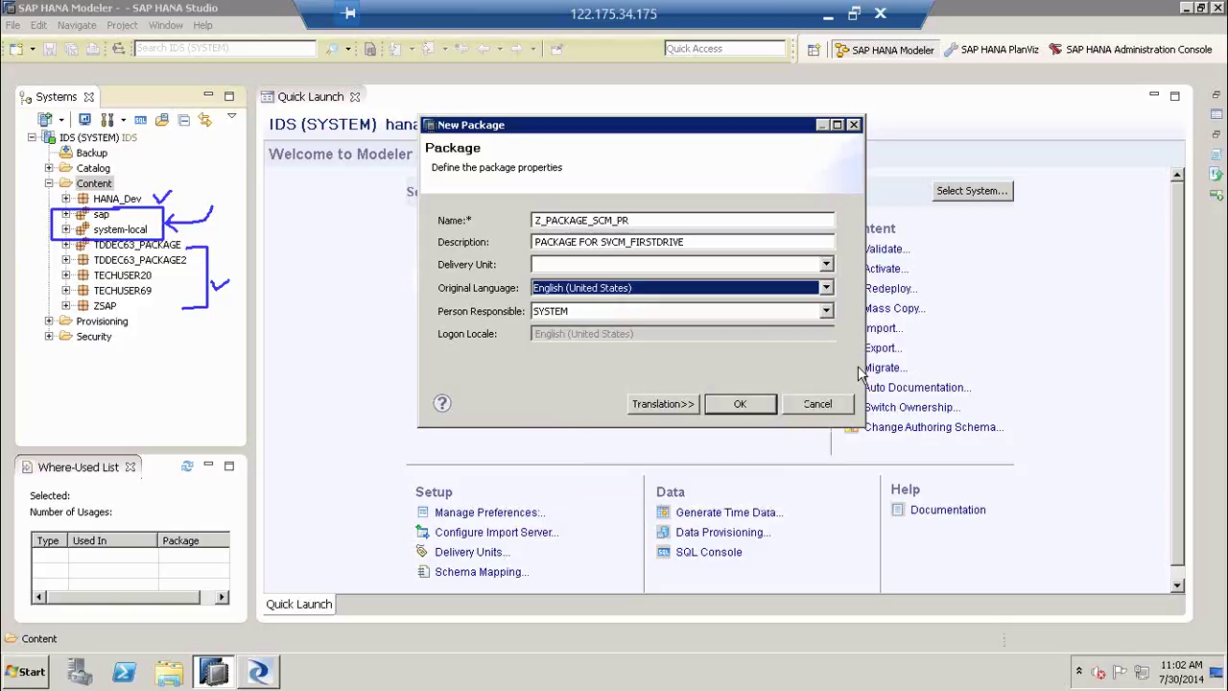
left_click(825, 311)
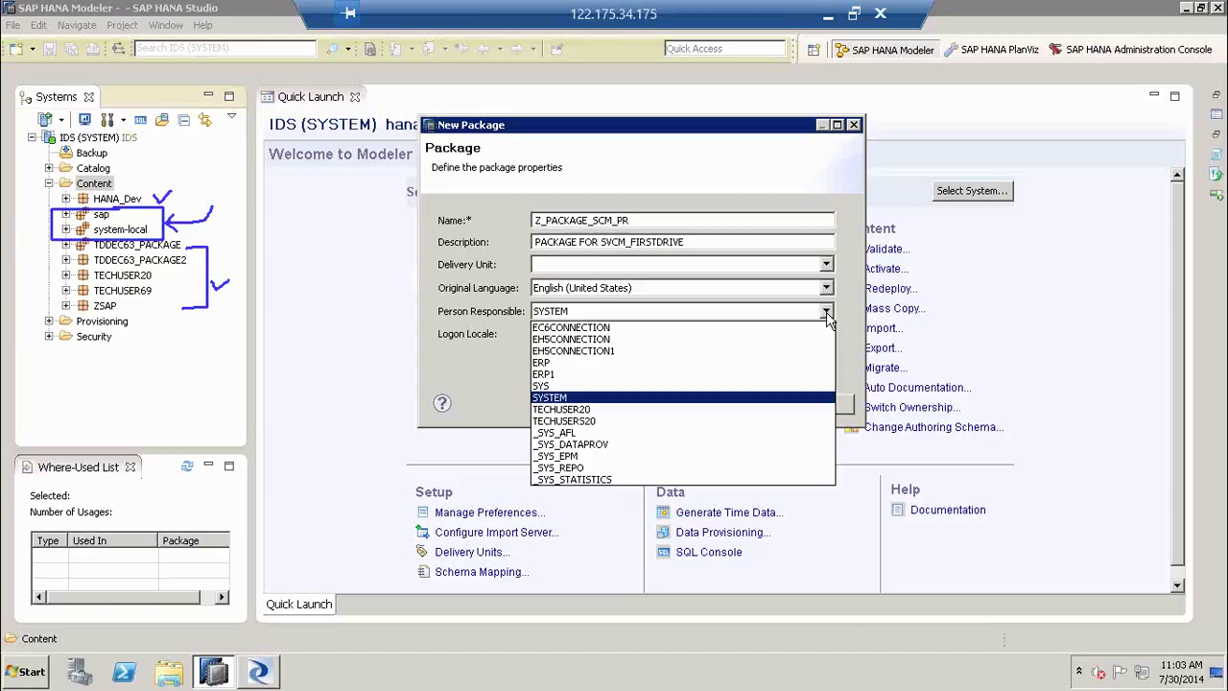
Step: Keep SYSTEM as person responsible and expand the package's Translation settings
left_click(850, 318)
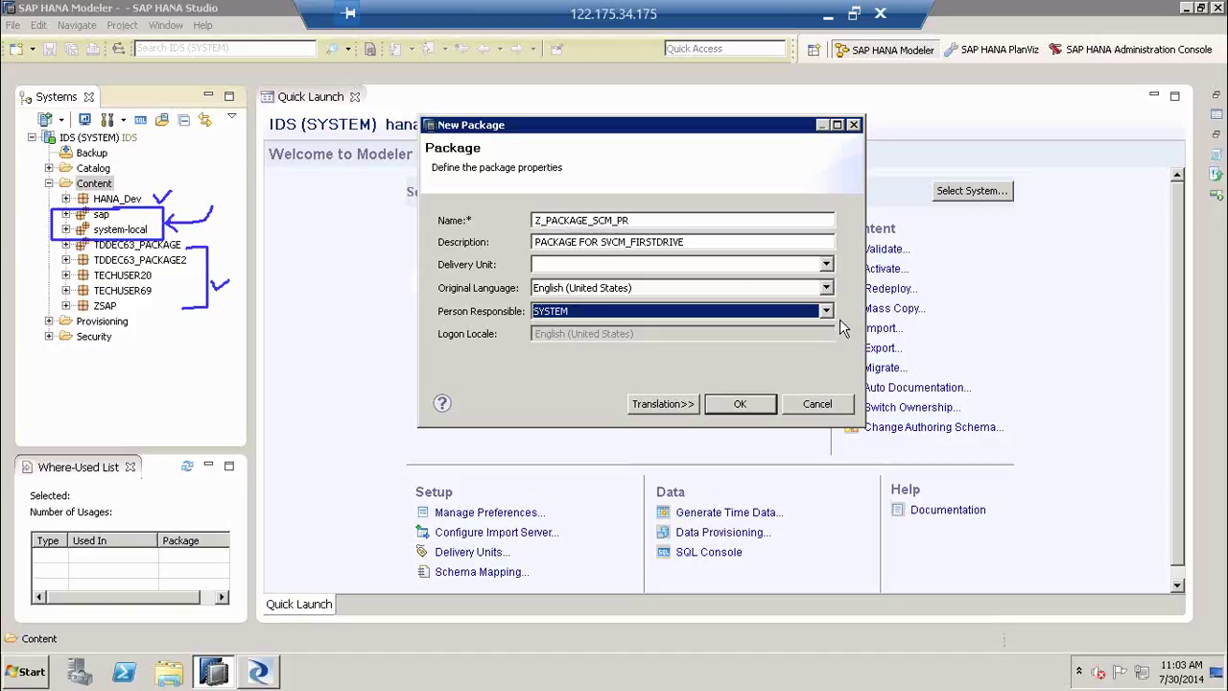
left_click(684, 406)
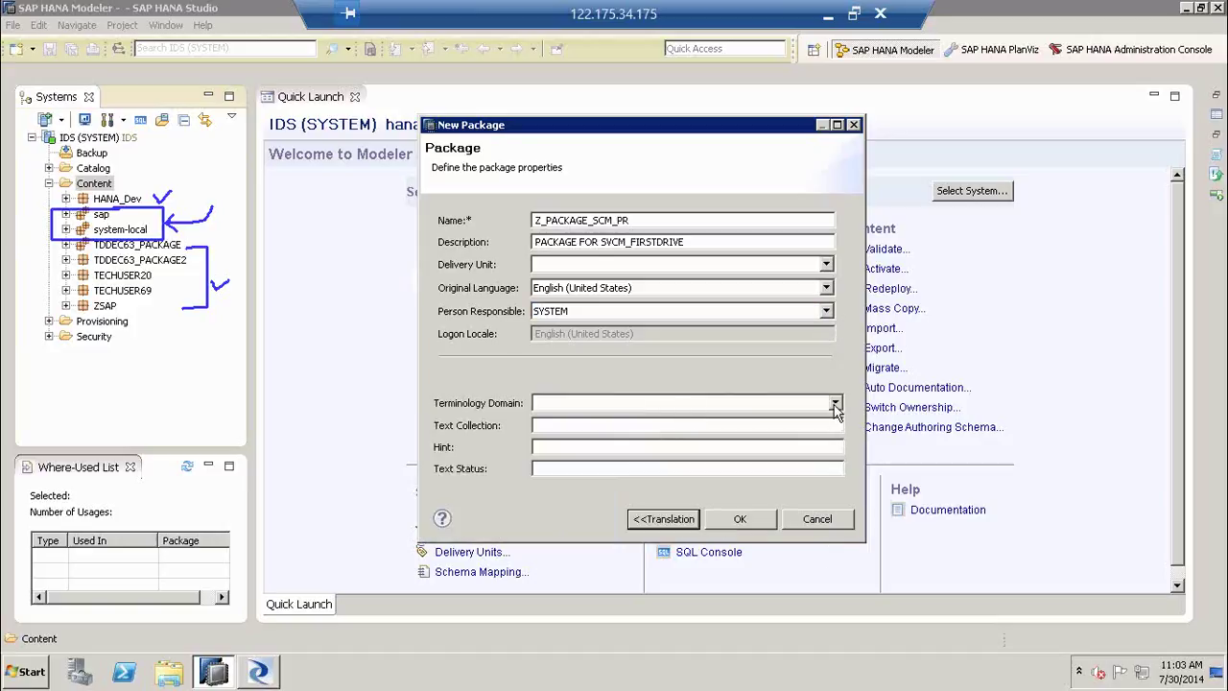
left_click(835, 404)
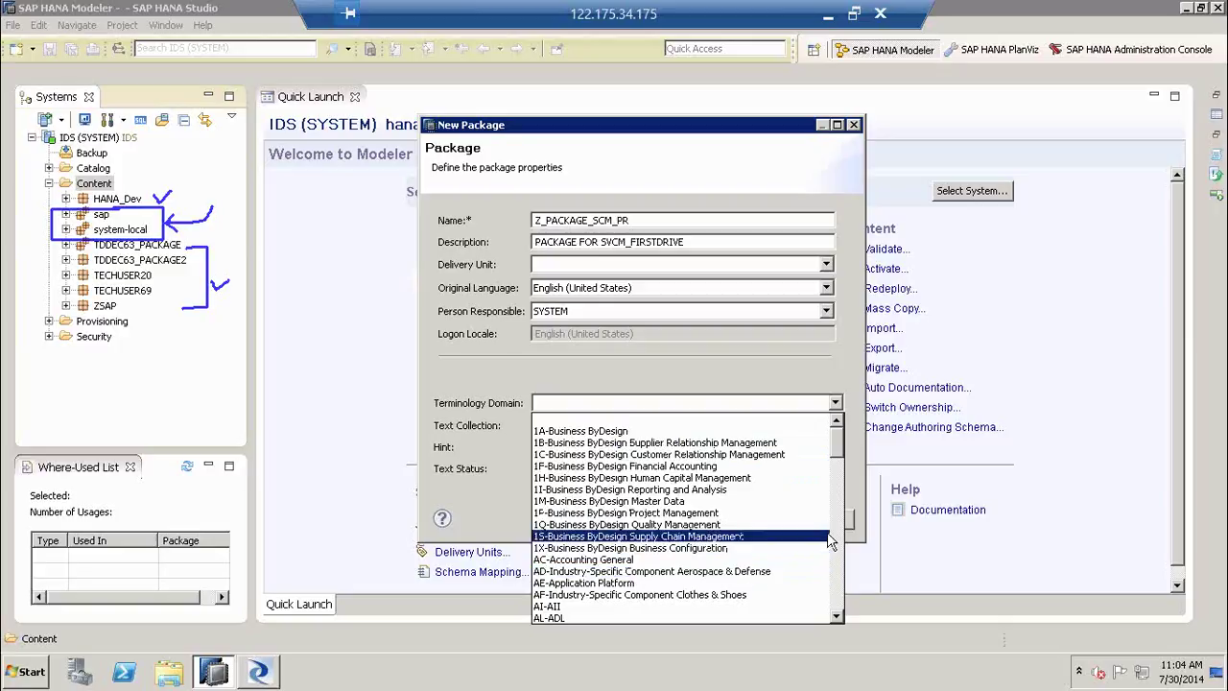
left_click(837, 565)
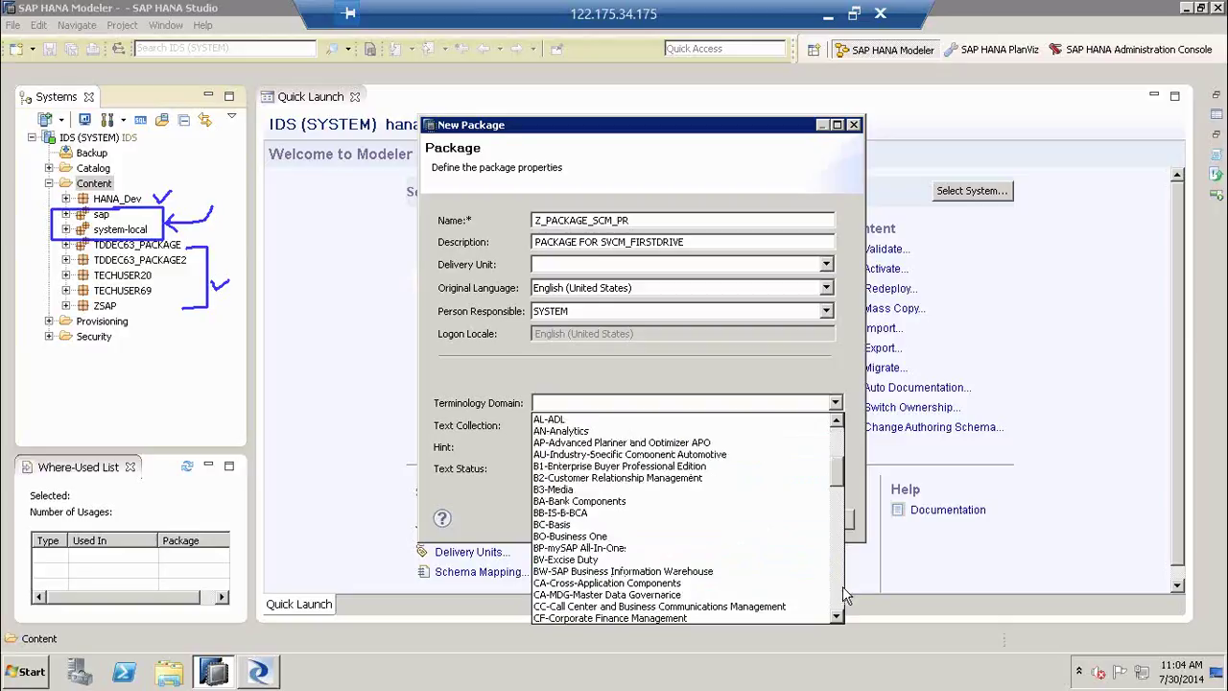
left_click(844, 600)
left_click(844, 600)
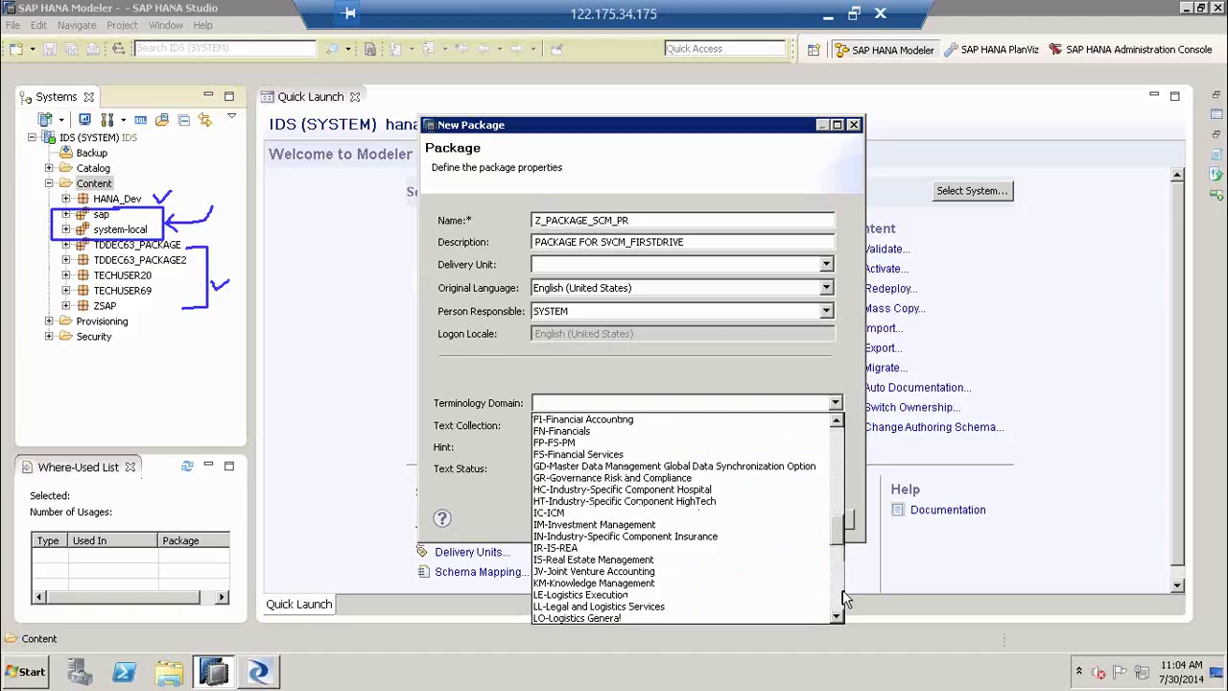
left_click(844, 600)
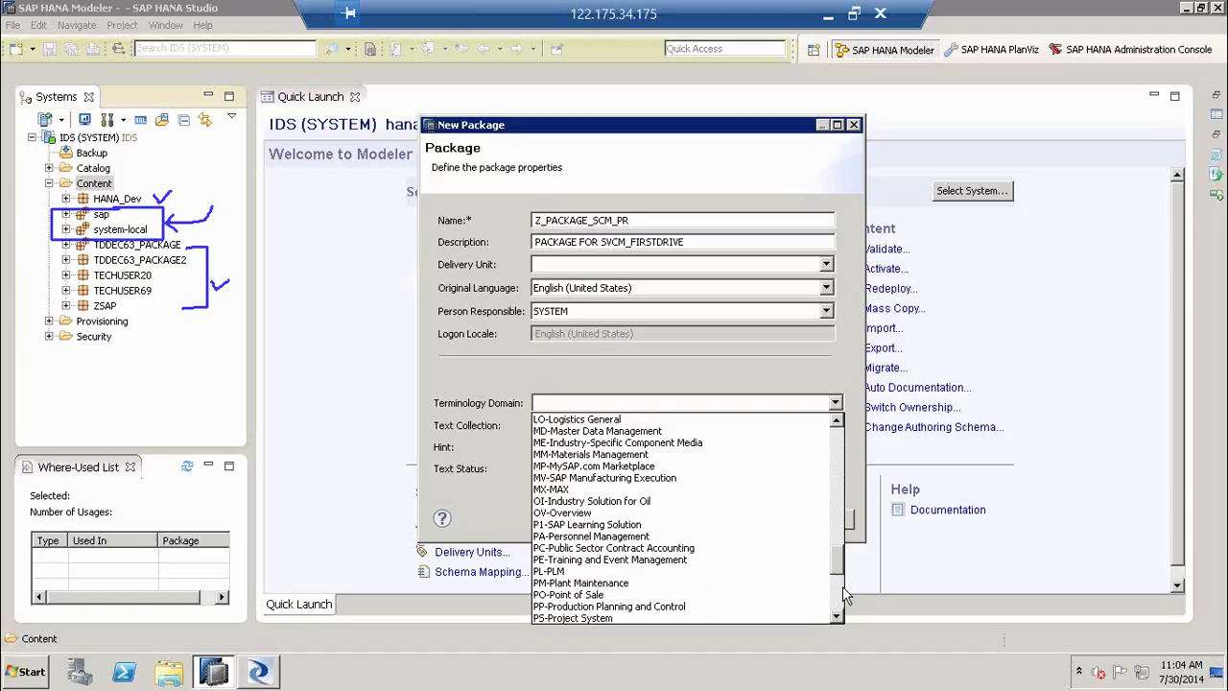
left_click(844, 592)
left_click(841, 591)
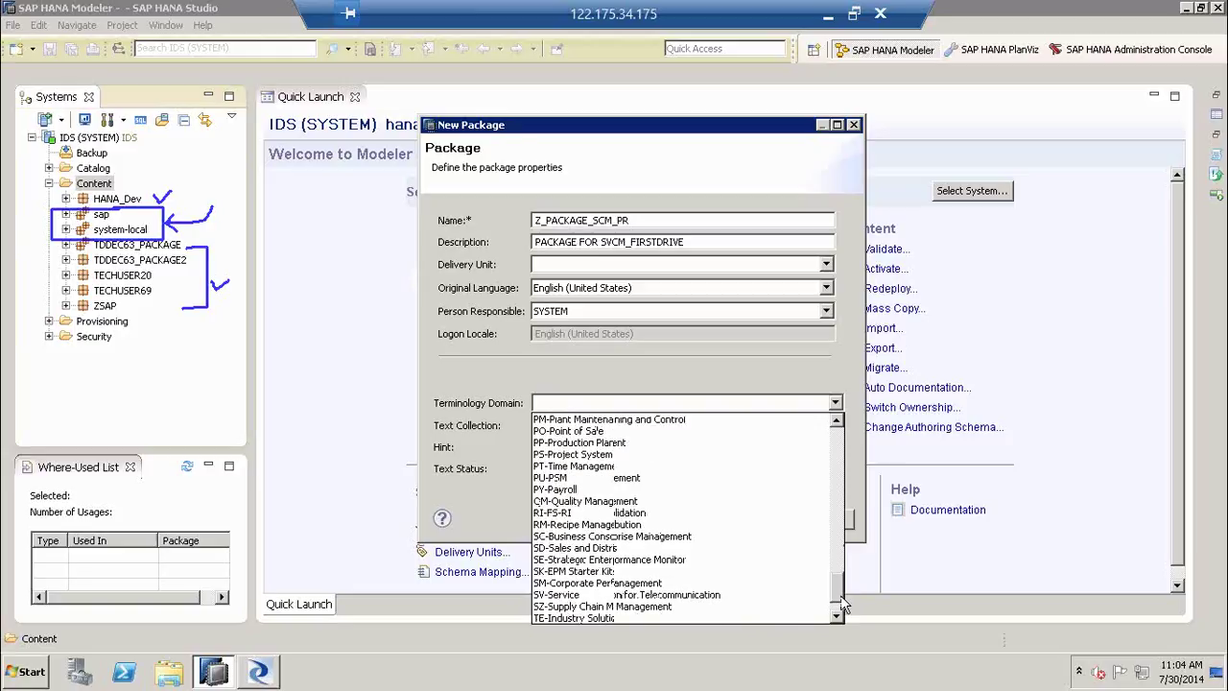
left_click_drag(841, 604, 842, 428)
left_click(838, 376)
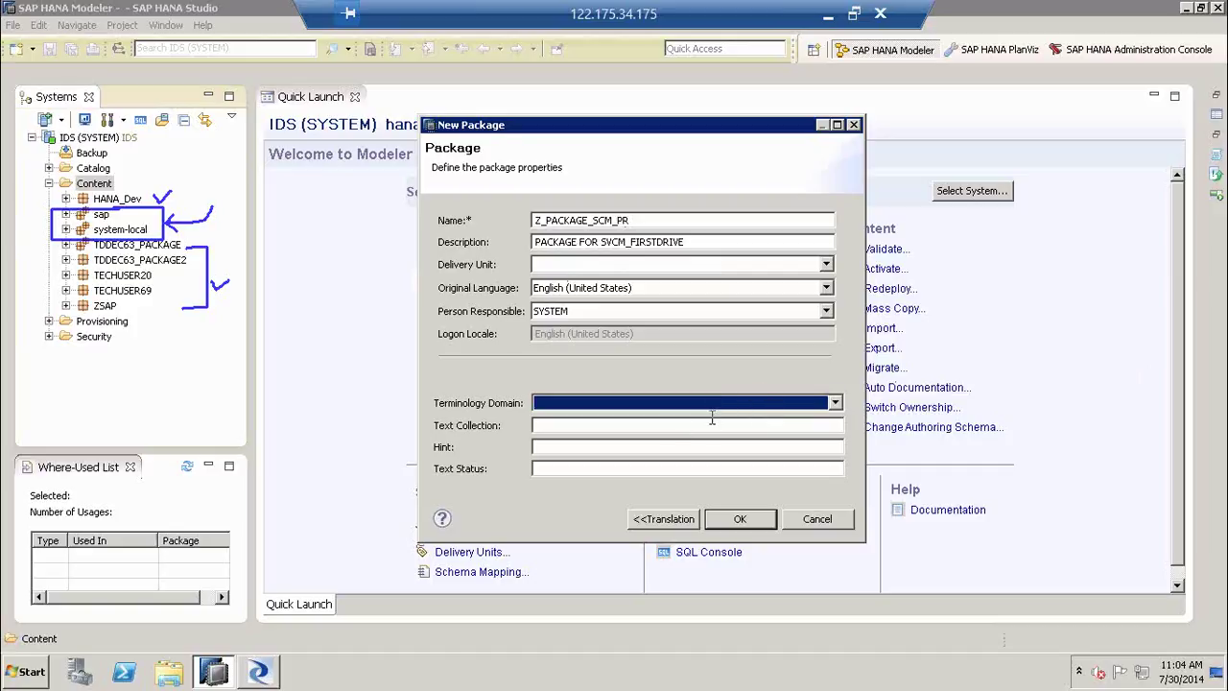
Step: Confirm with OK to create Z_PACKAGE_SCM_PR, then select and expand it under Content
left_click(741, 518)
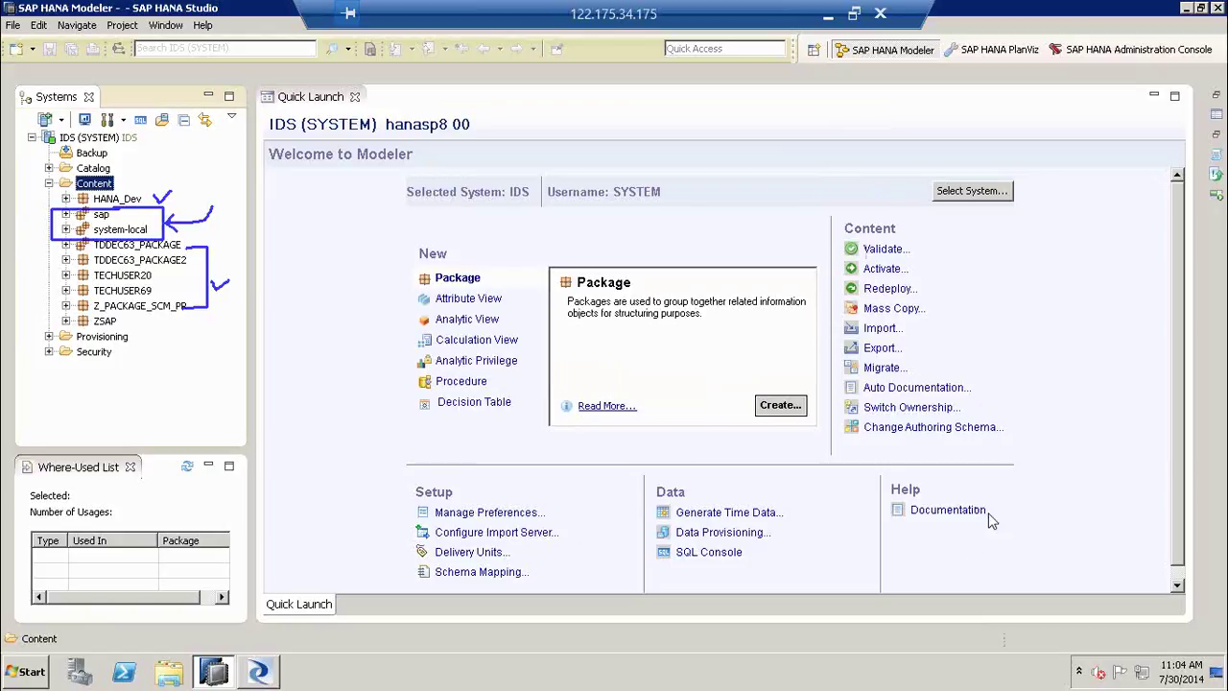
right_click(1003, 486)
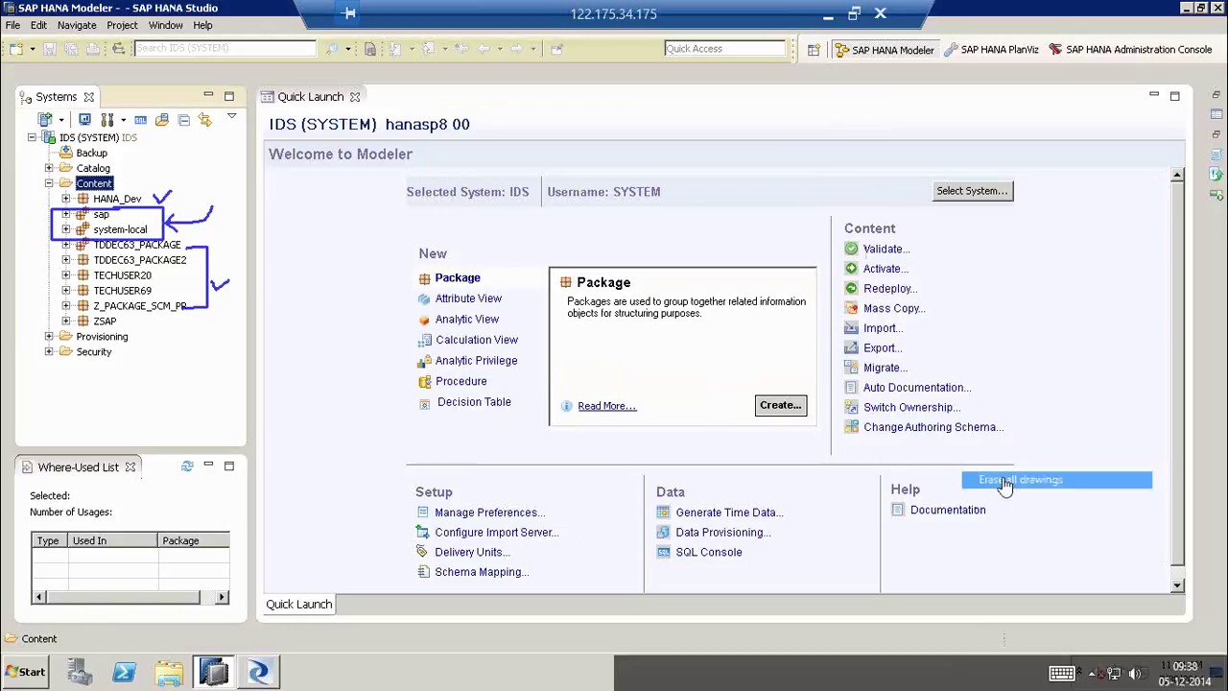
left_click(1003, 486)
left_click(156, 307)
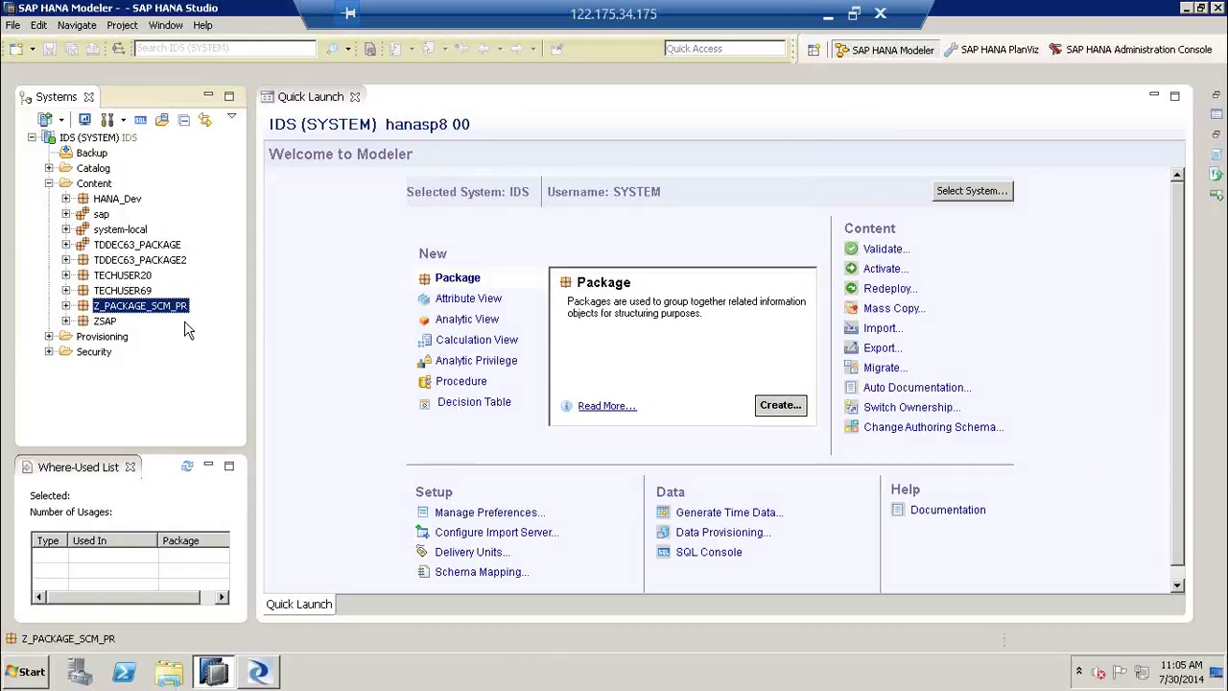
left_click(65, 306)
Step: Add ZSAP, TECHUSER69, TECHUSER20, TDDEC63_PACKAGE2 and HANA_Dev to the Z_PACKAGE_SCM_PR selection
left_click(105, 322, "ctrl")
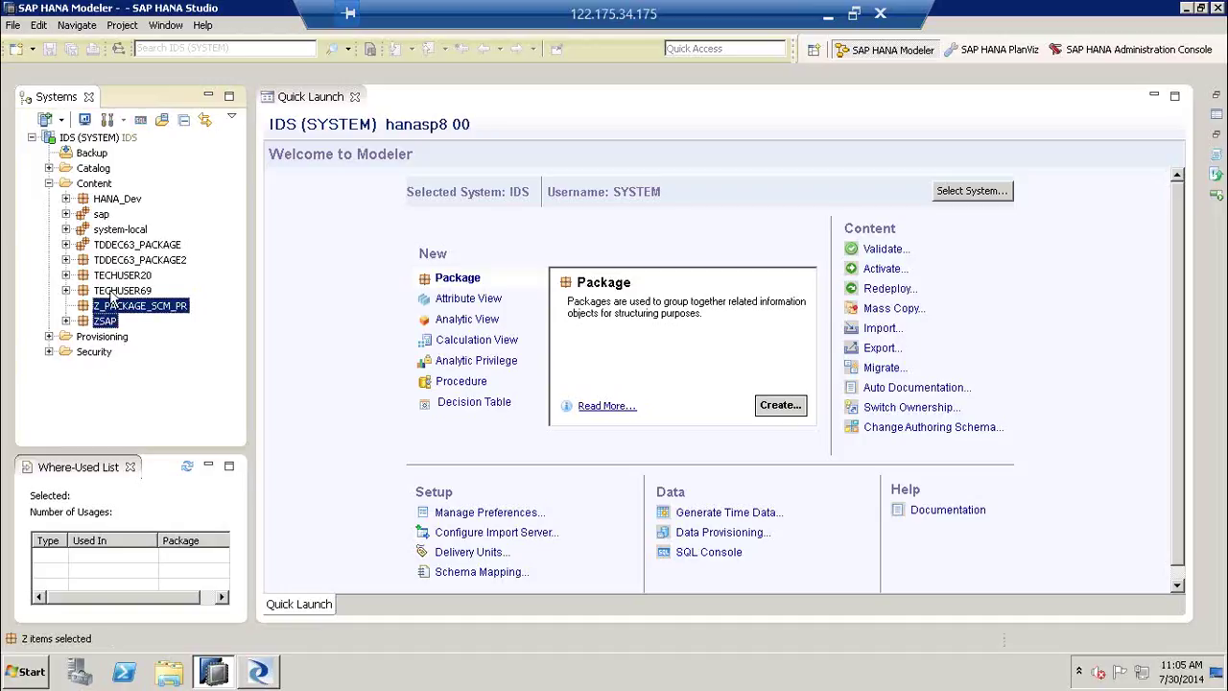
left_click(113, 290, "ctrl")
left_click(112, 276, "ctrl")
left_click(115, 261, "ctrl")
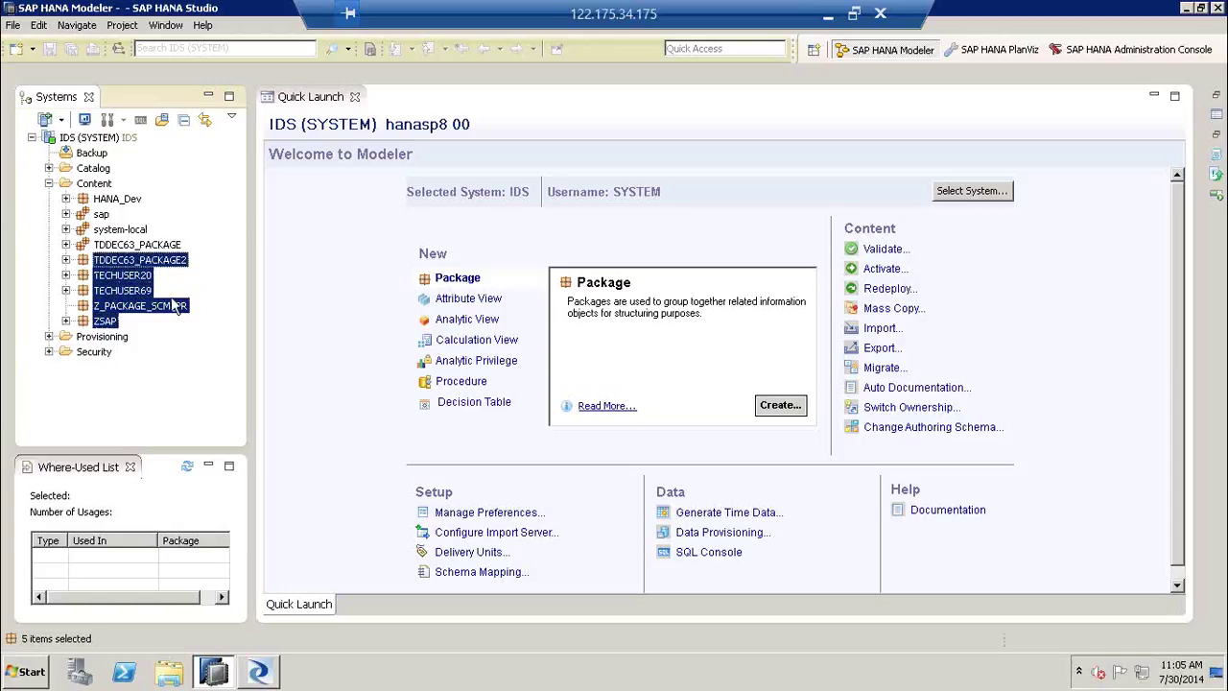
left_click(127, 203, "ctrl")
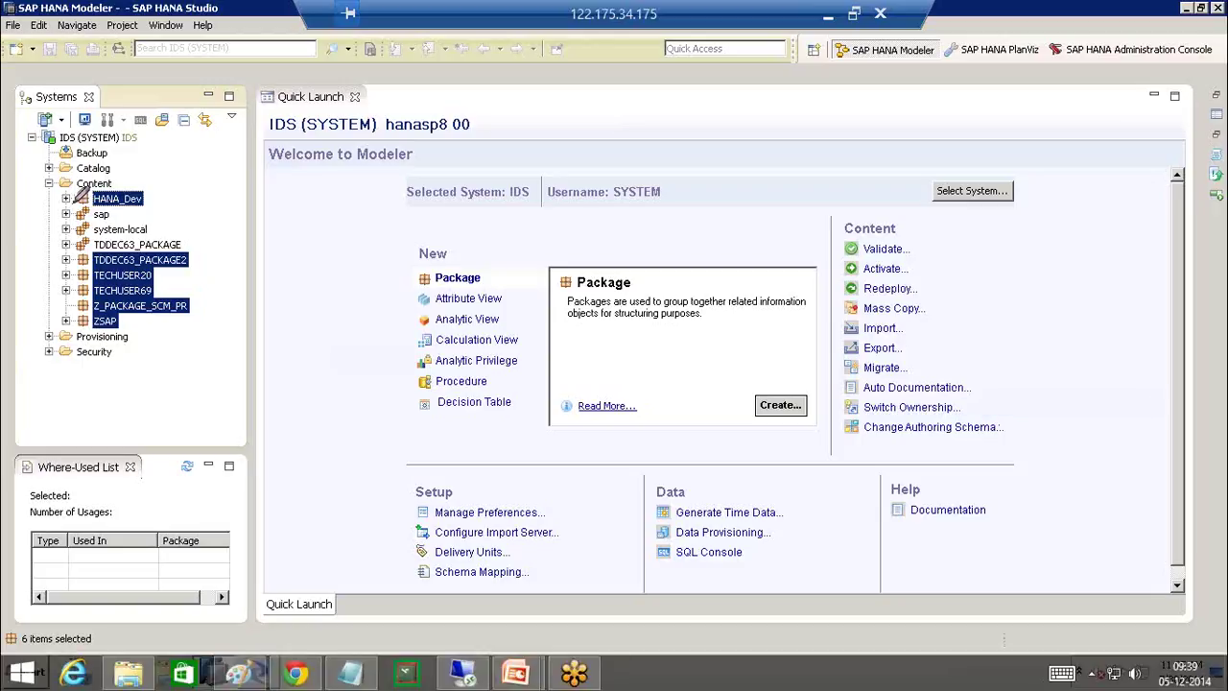
mouse_move(50, 204)
left_mouse_down()
mouse_move(48, 252)
mouse_move(203, 257)
mouse_move(201, 206)
mouse_move(52, 205)
left_mouse_up()
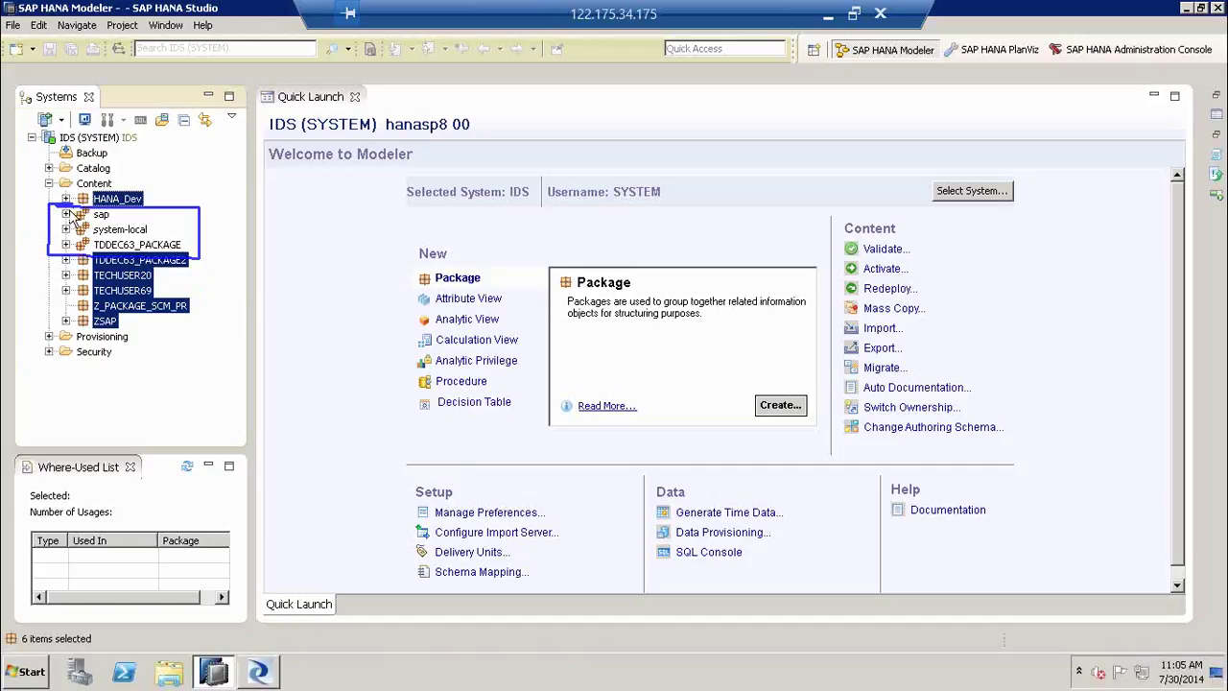
left_click(65, 214)
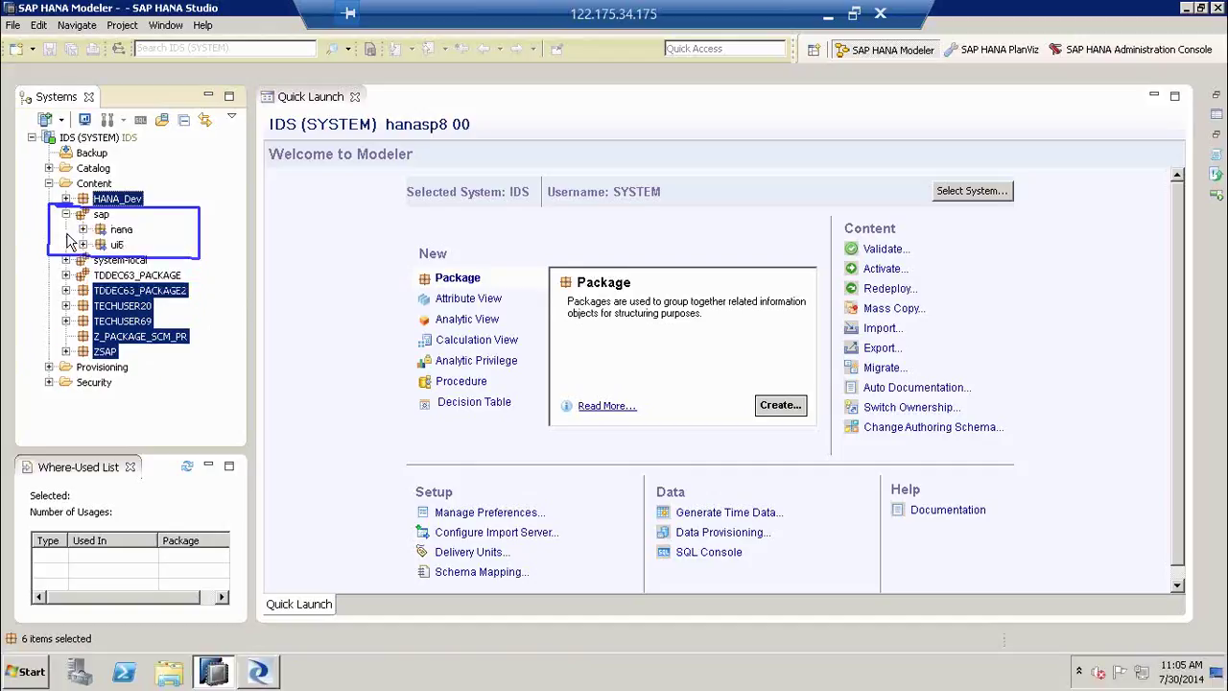
left_click(111, 232)
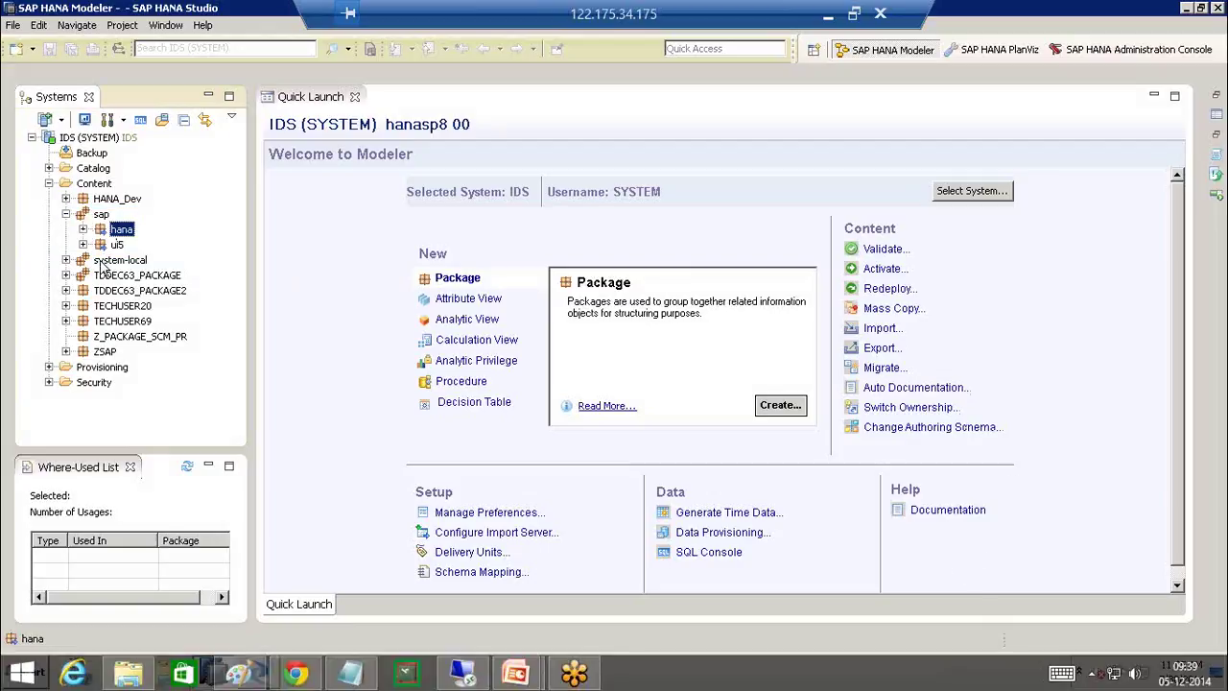
left_click(107, 261)
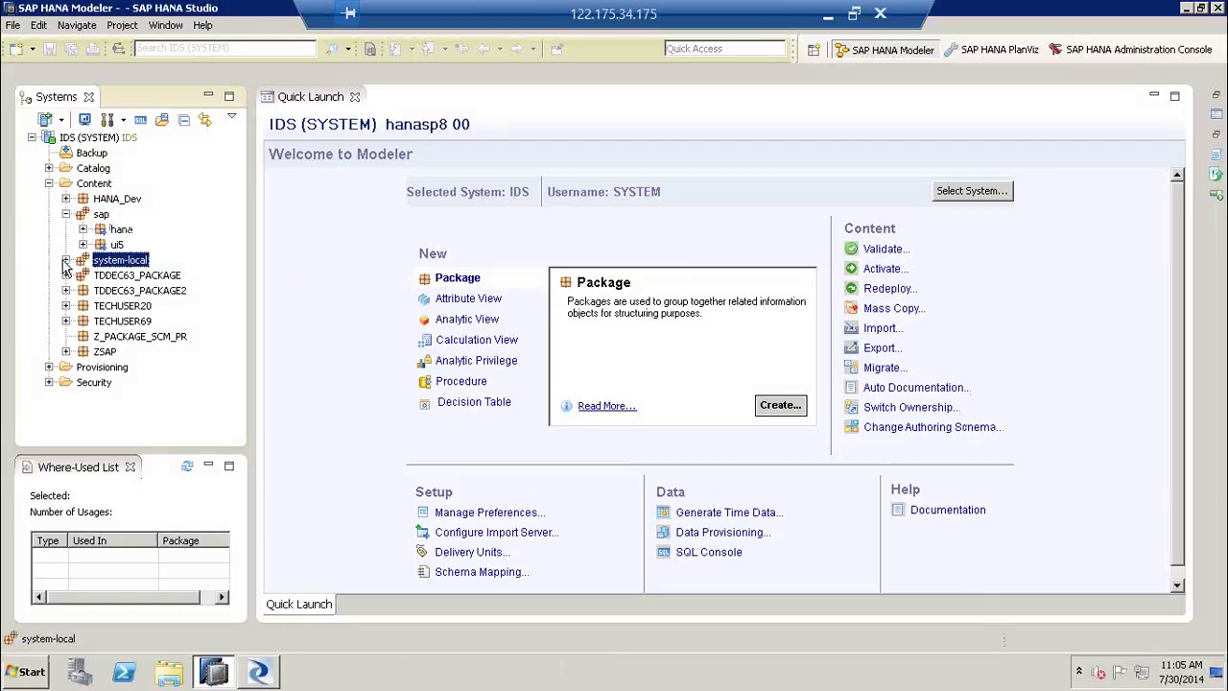
left_click(65, 261)
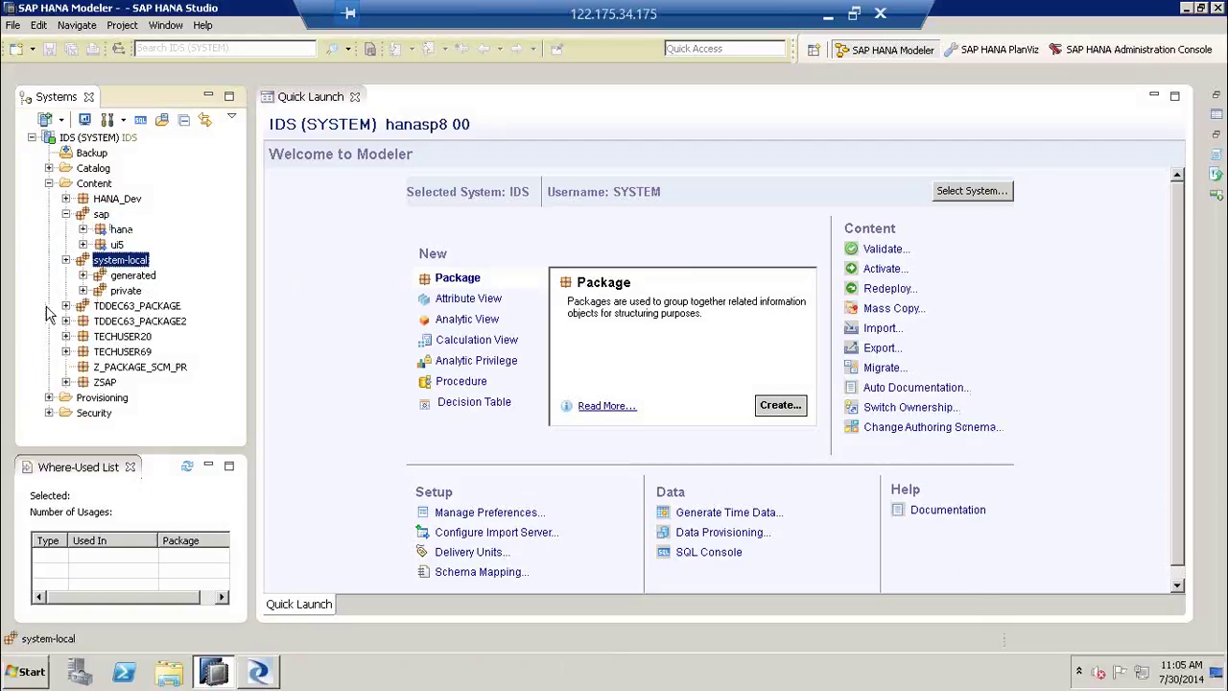
left_click(117, 233)
left_click(104, 215)
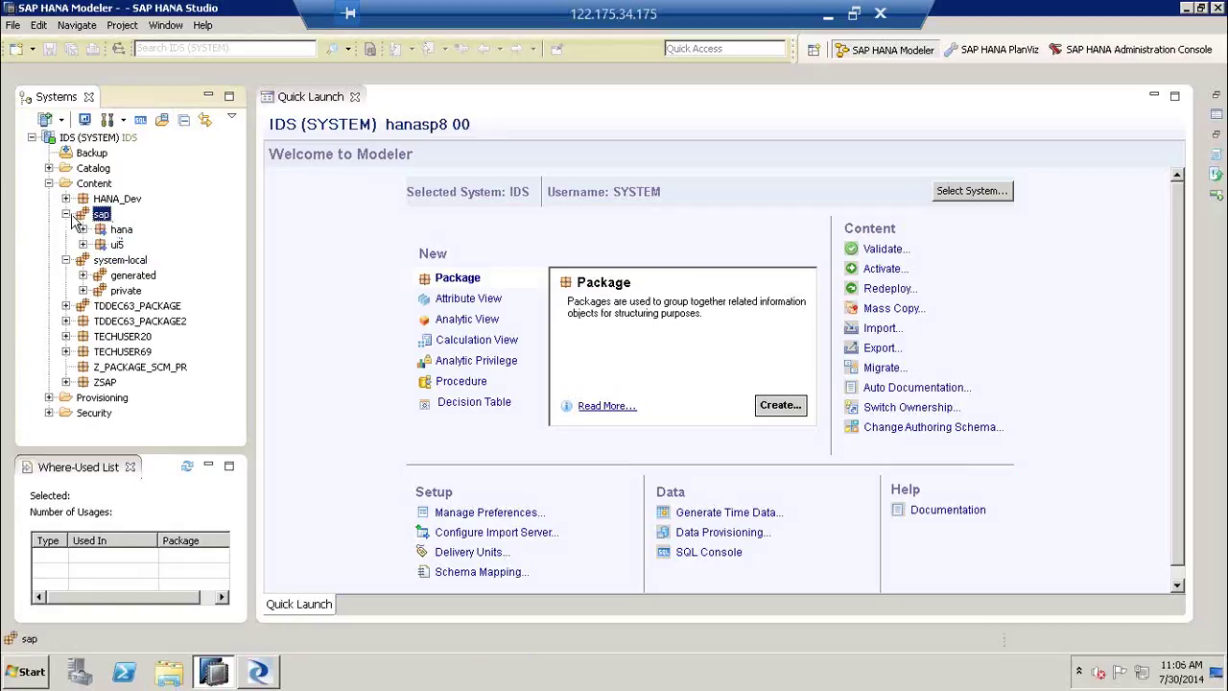
left_click(65, 214)
left_click(66, 229)
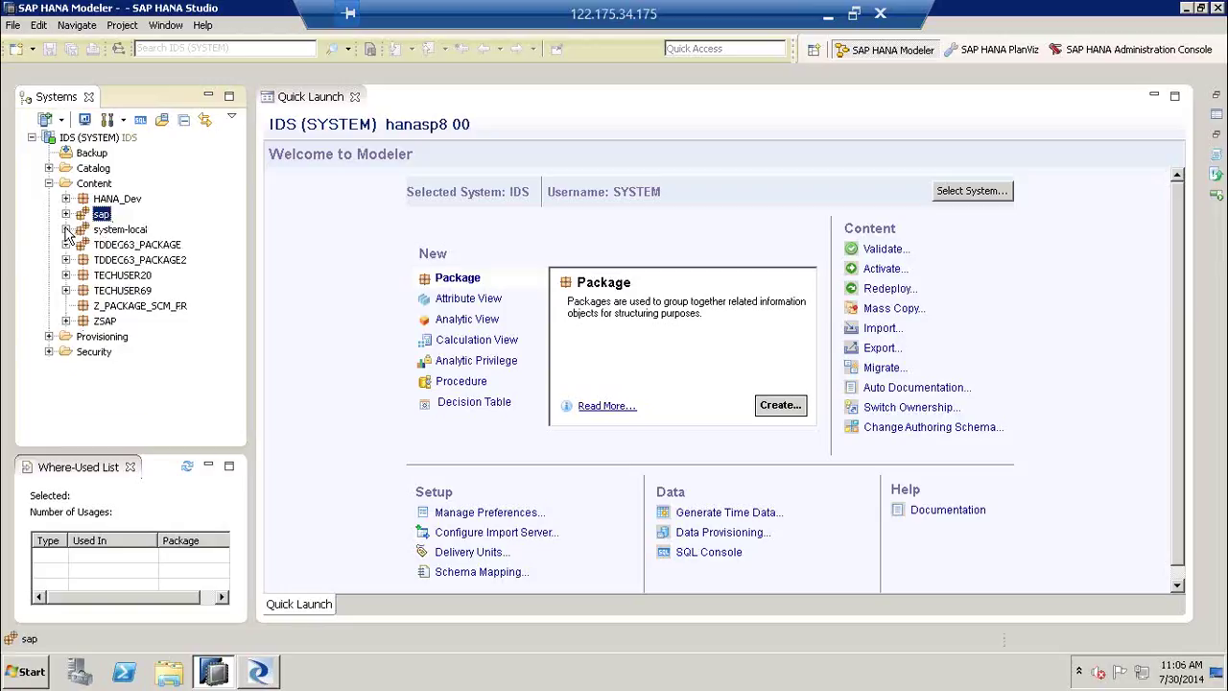
left_click(108, 231)
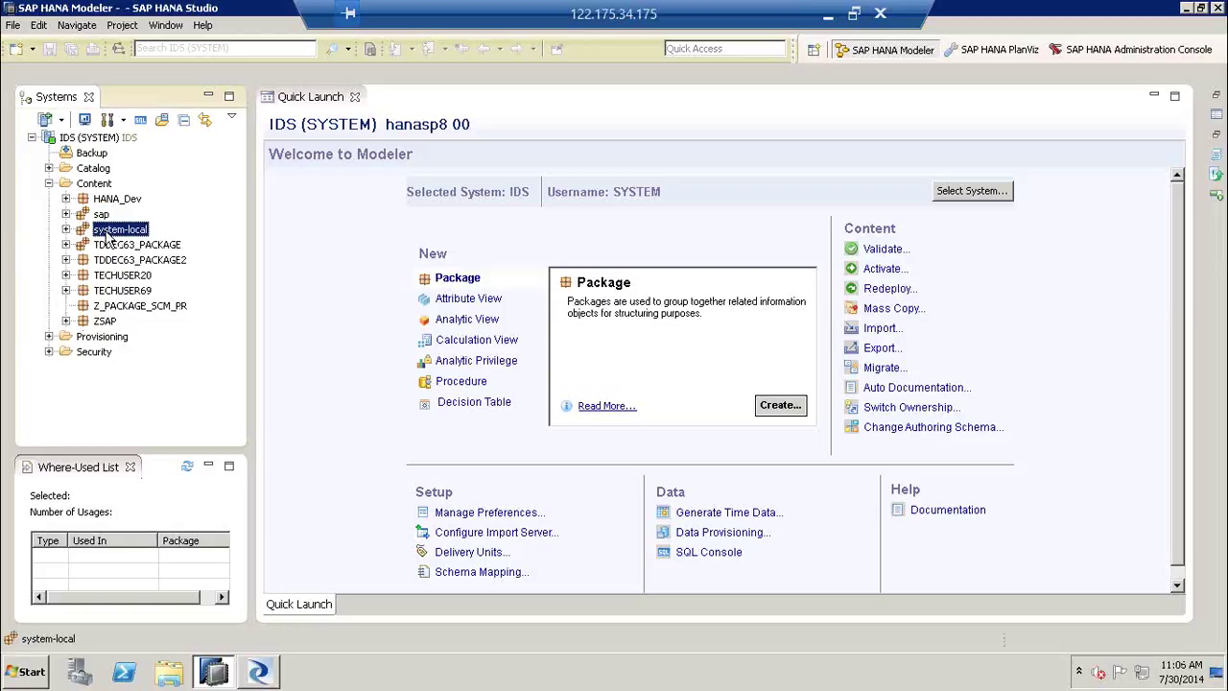
left_click(173, 309)
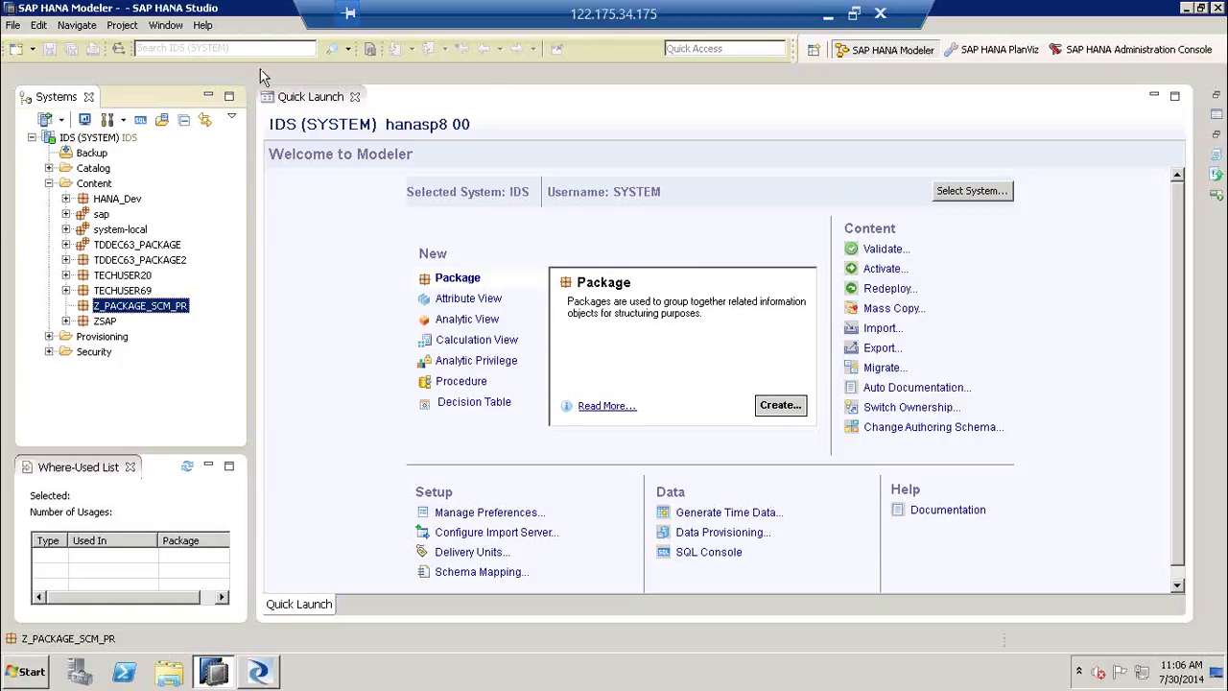
Step: Show the Properties view for Z_PACKAGE_SCM_PR via Window > Show View, then minimize it
left_click(166, 26)
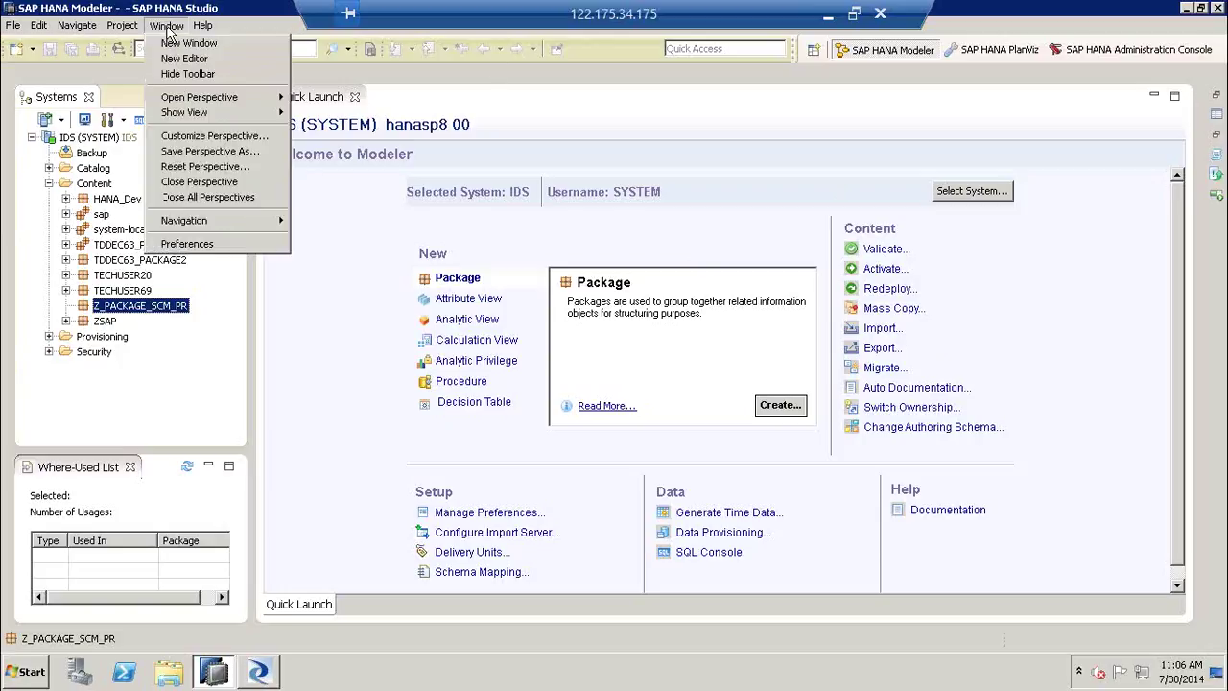
mouse_move(189, 116)
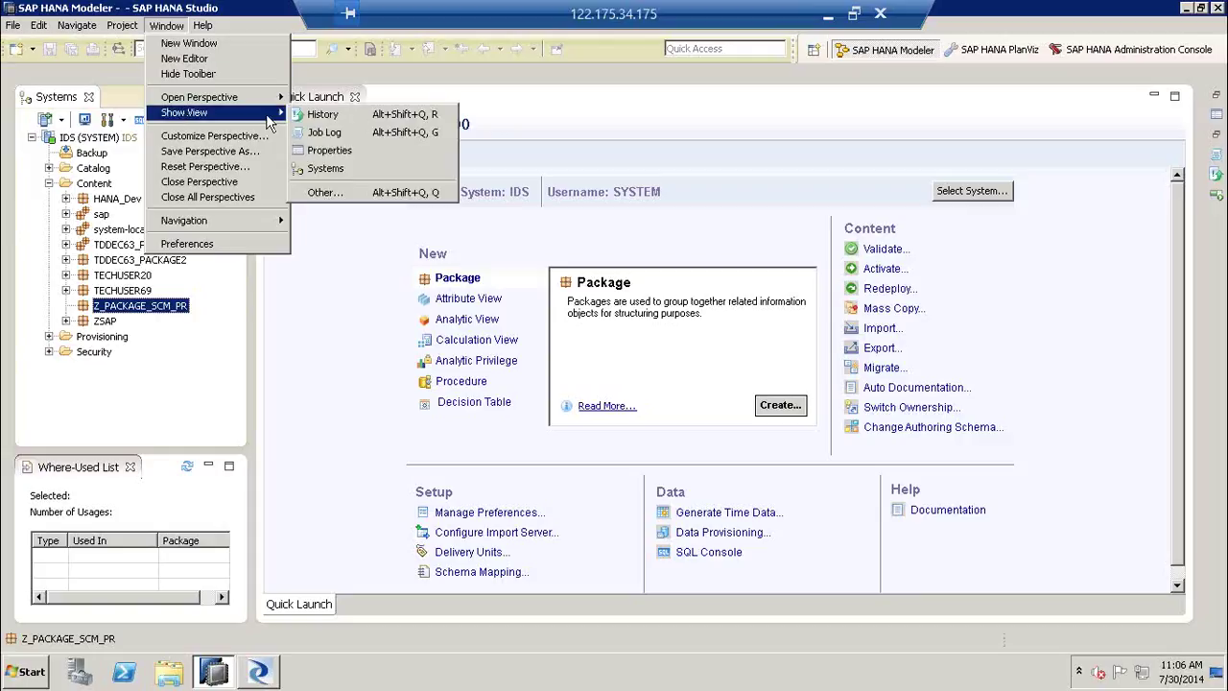
left_click(326, 150)
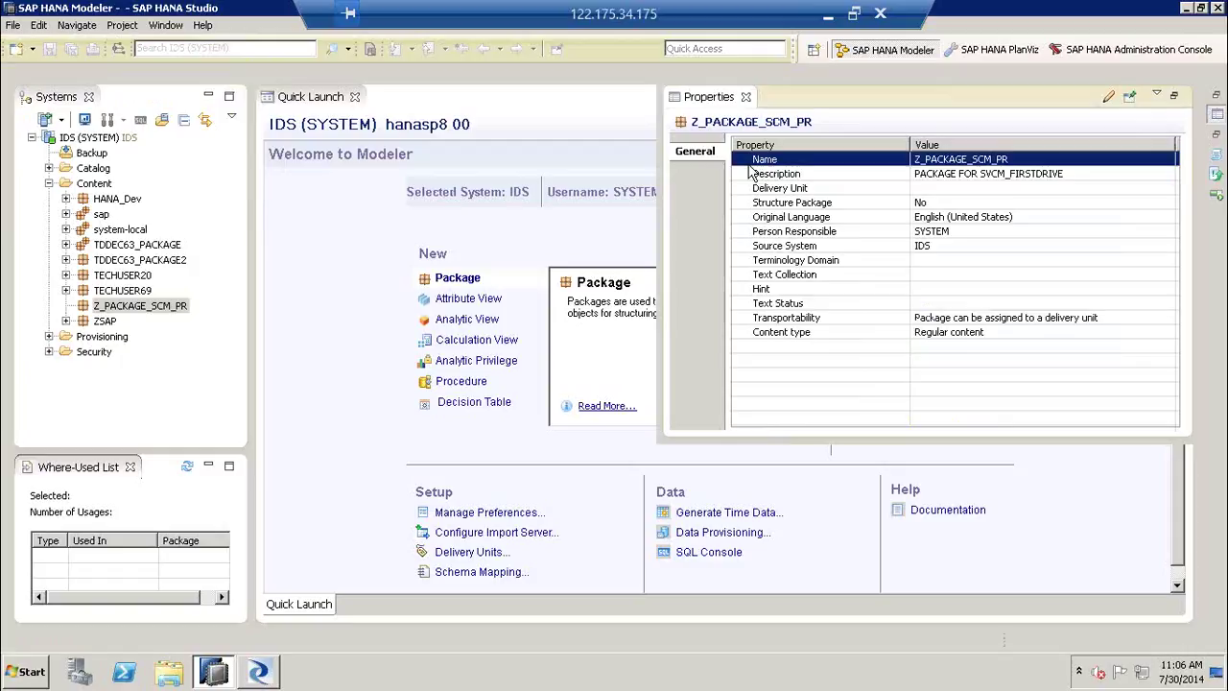
left_click(693, 270)
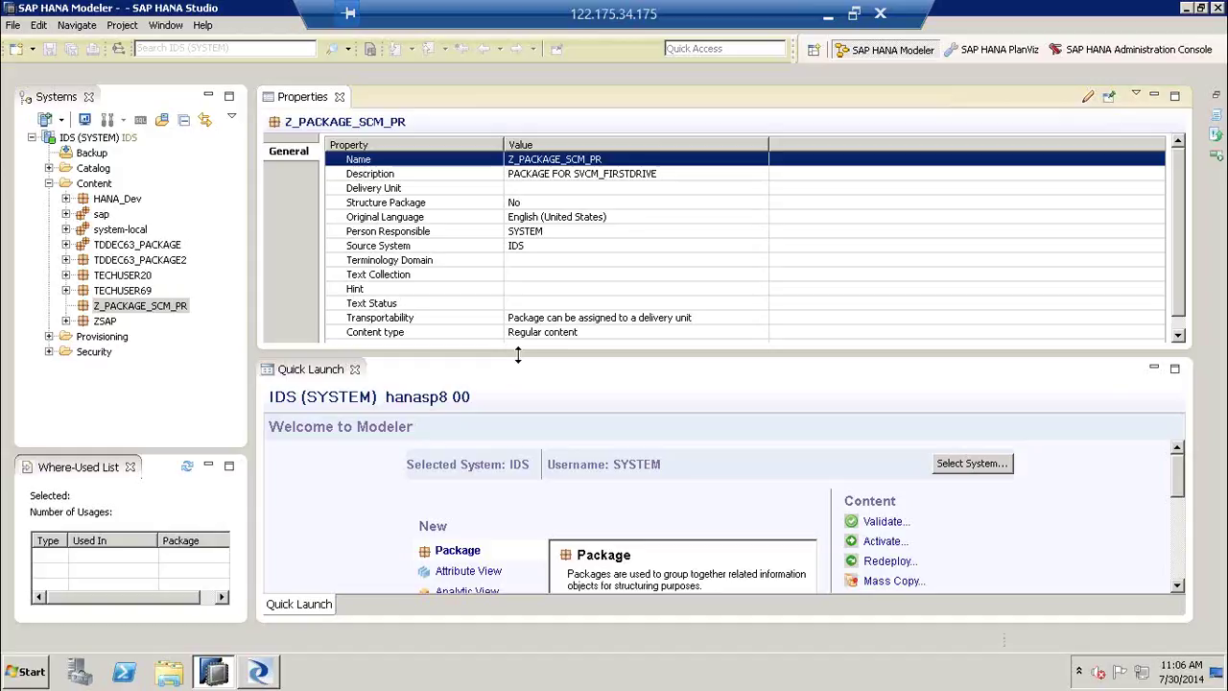
left_click(1155, 97)
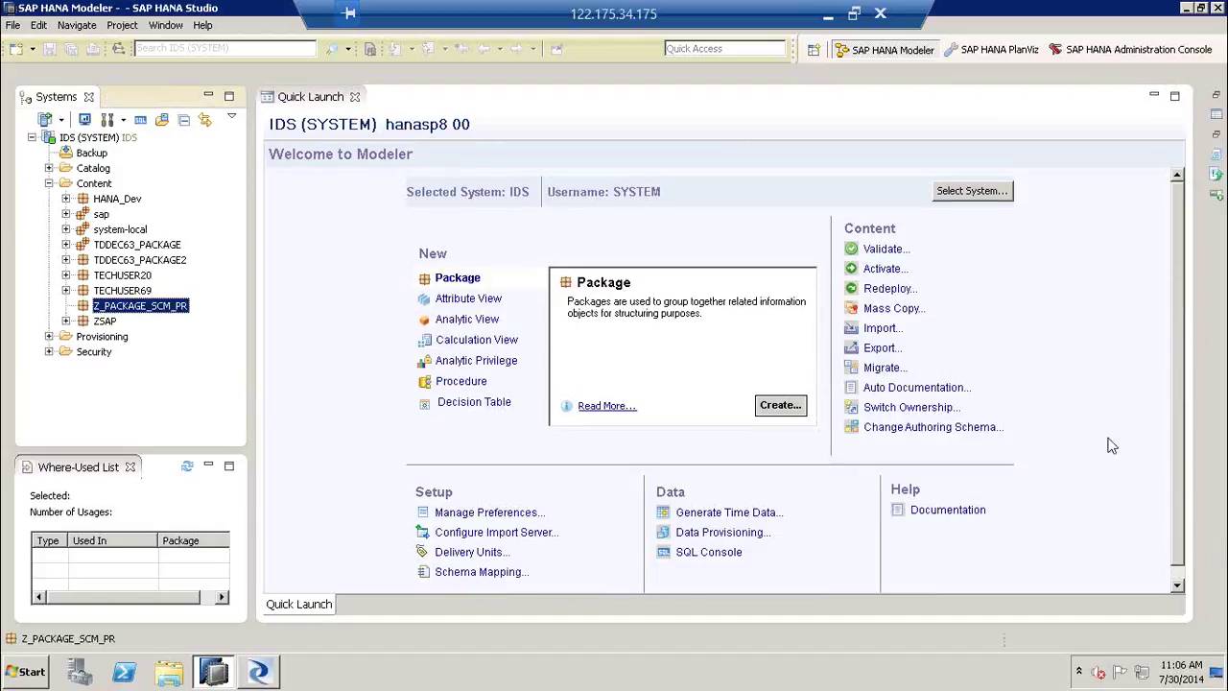
left_click(1100, 405)
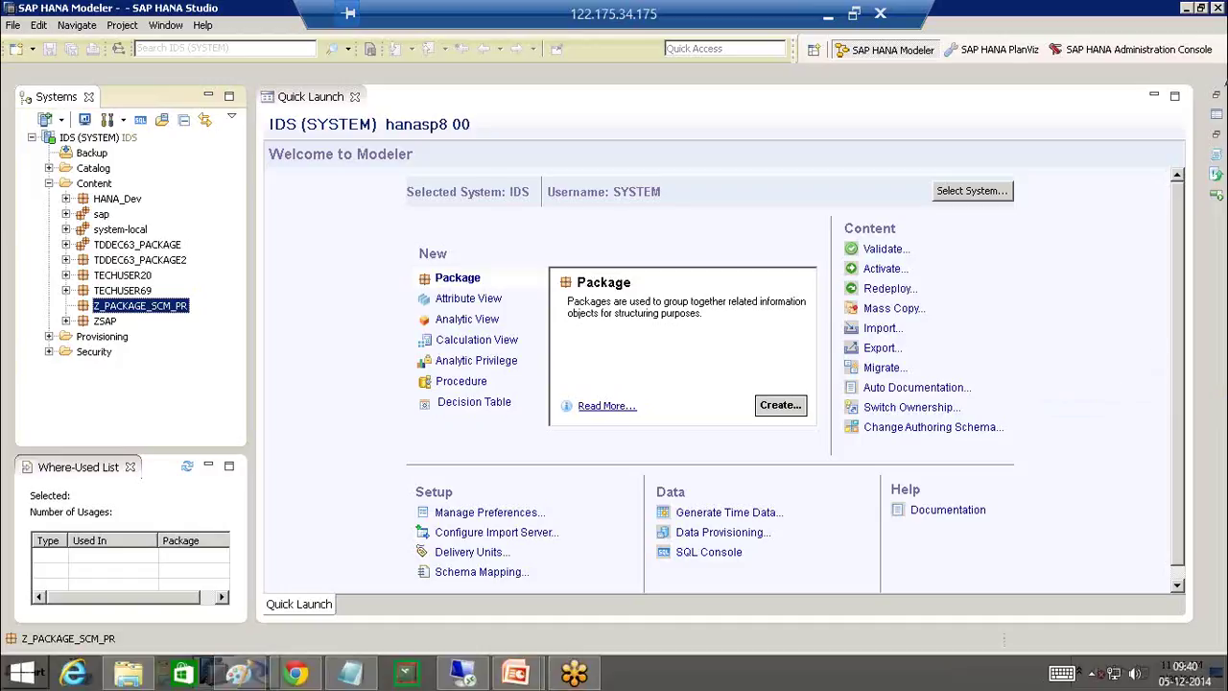
mouse_move(1195, 85)
left_mouse_down()
mouse_move(1198, 196)
mouse_move(1225, 217)
left_mouse_up()
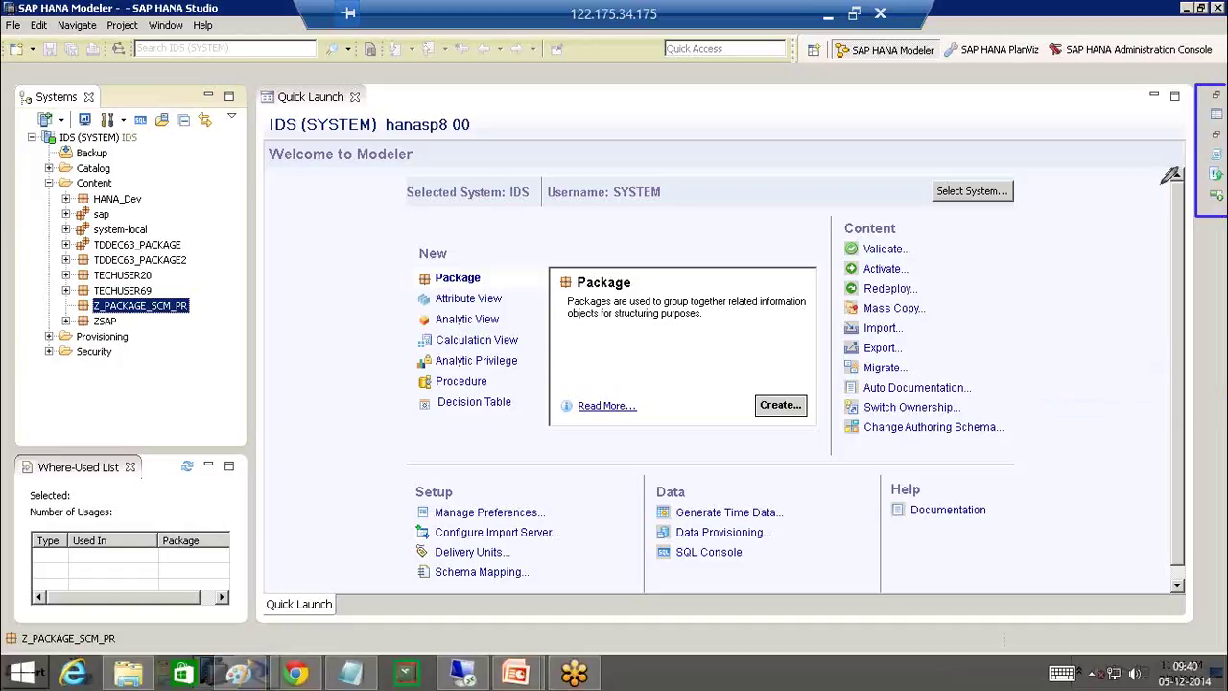
mouse_move(1081, 169)
left_mouse_down()
mouse_move(1176, 168)
mouse_move(1163, 158)
mouse_move(1178, 167)
mouse_move(1157, 199)
left_mouse_up()
left_click(1216, 116)
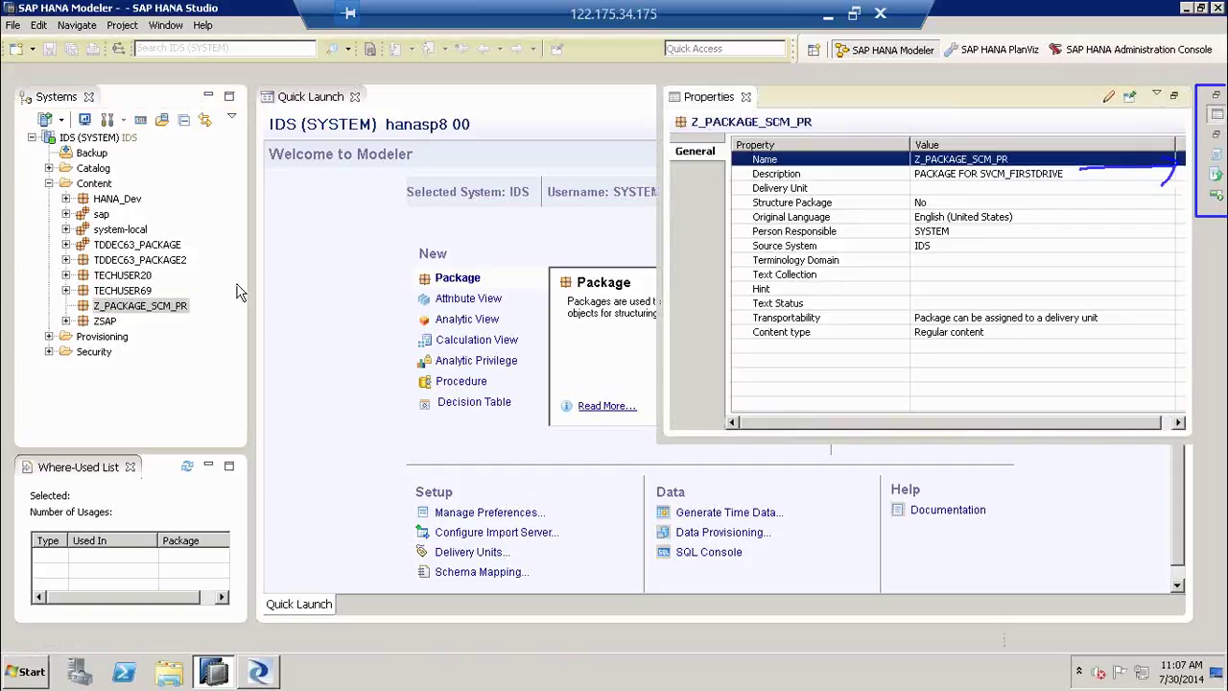
left_click(175, 318)
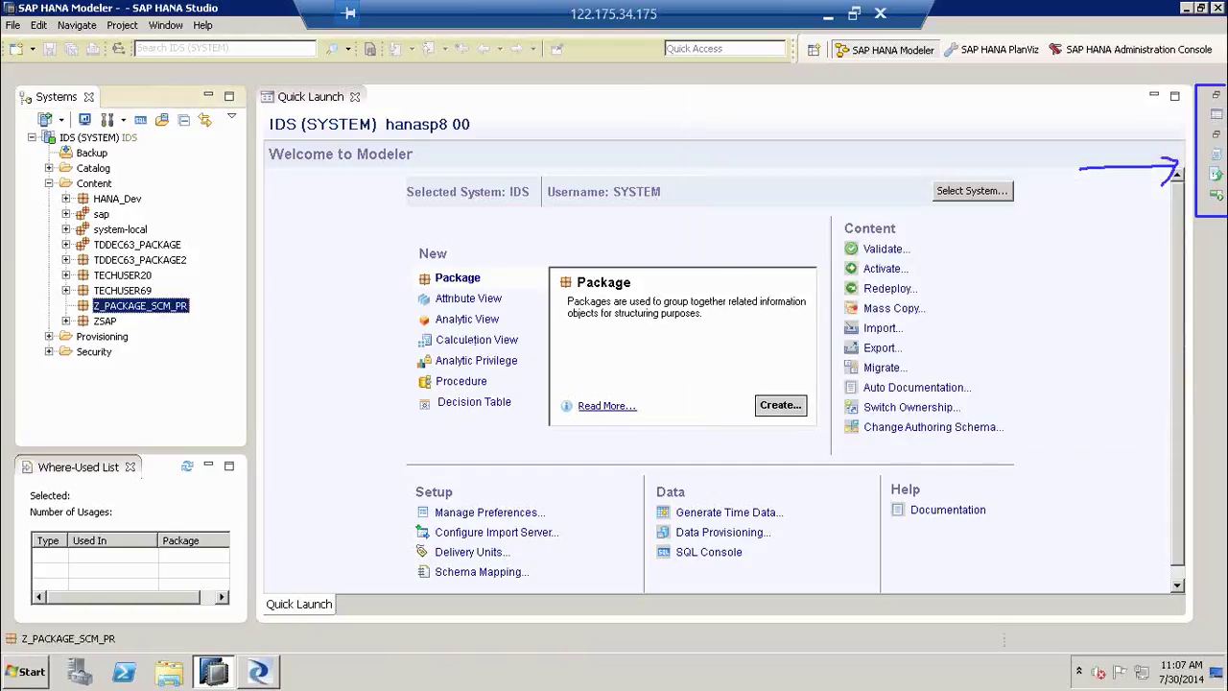
left_click(1216, 119)
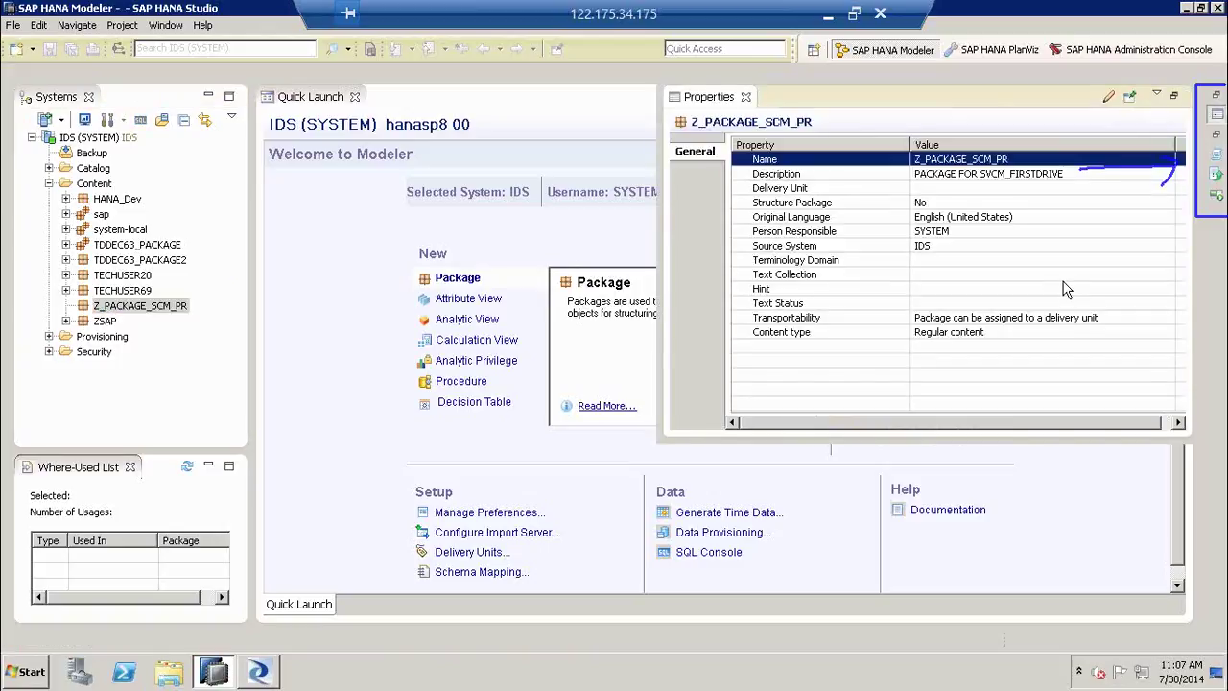
left_click(981, 175)
left_click(981, 188)
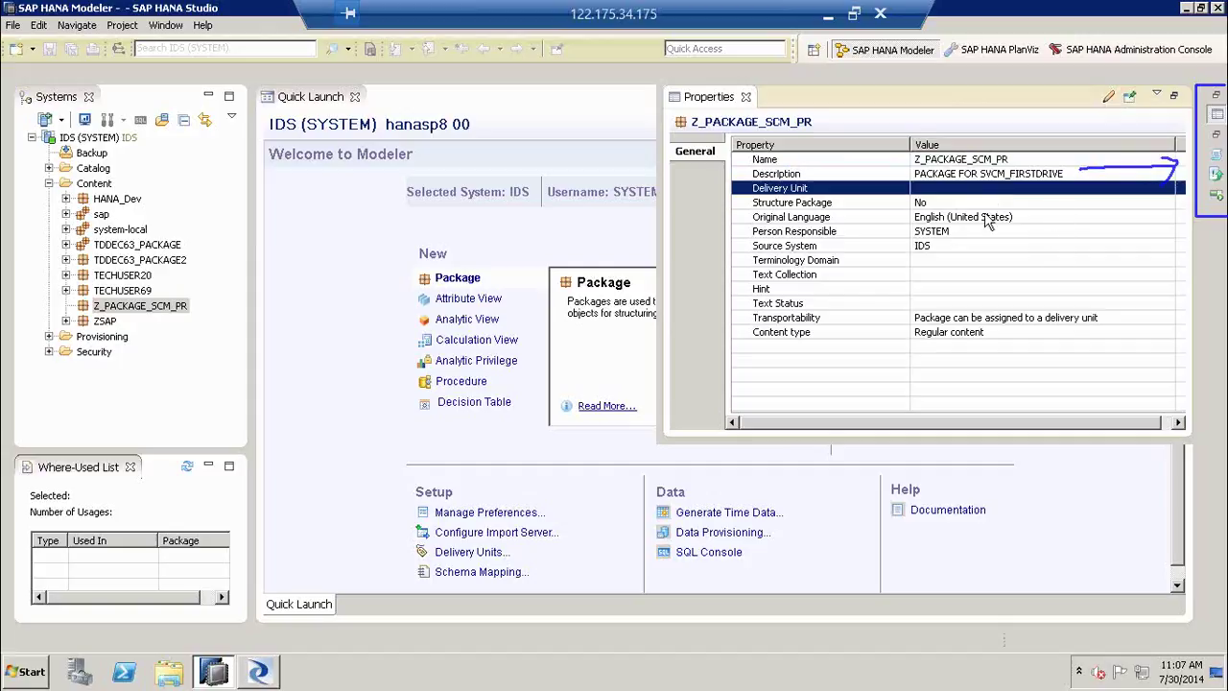
left_click(875, 205)
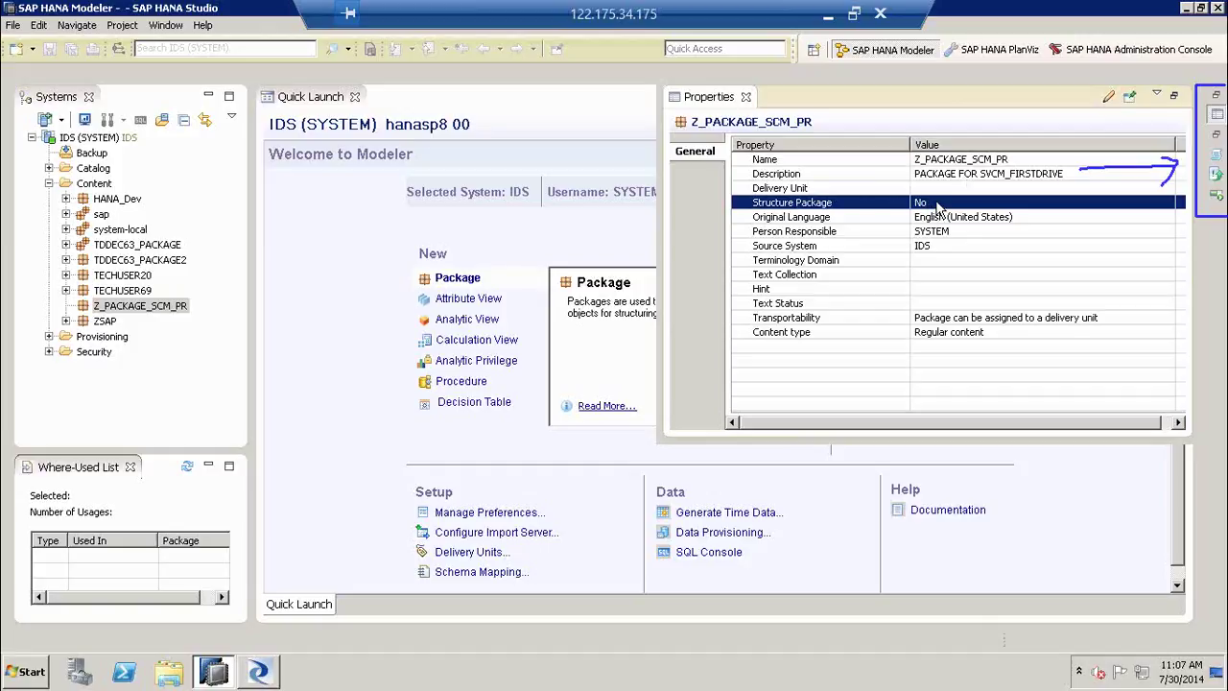
Step: Set the Structural property of Z_PACKAGE_SCM_PR to Yes and confirm, returning to the package tree
left_click(1109, 100)
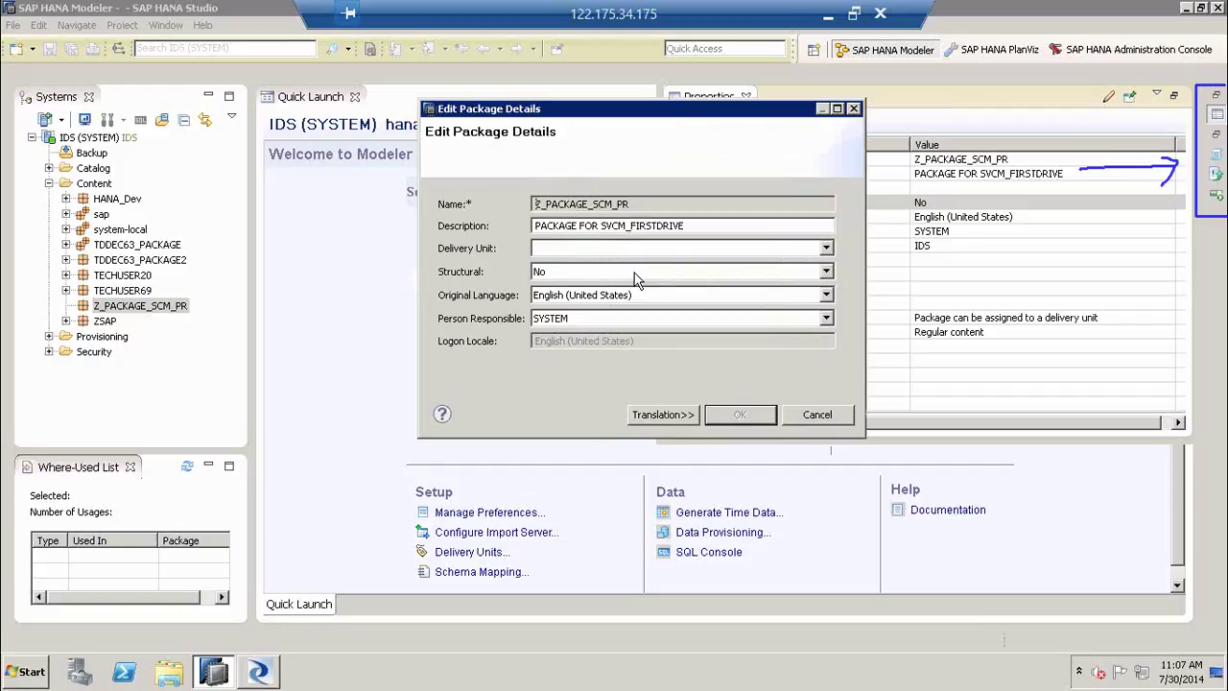
left_click(634, 278)
left_click(620, 296)
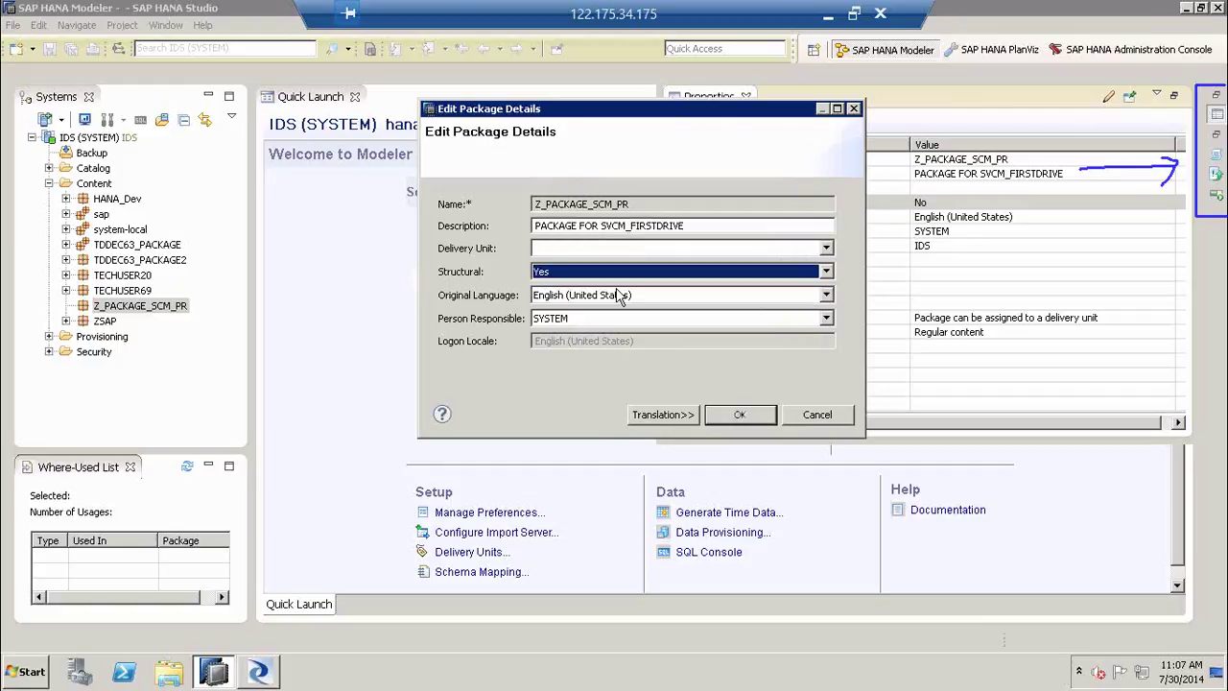
left_click(739, 417)
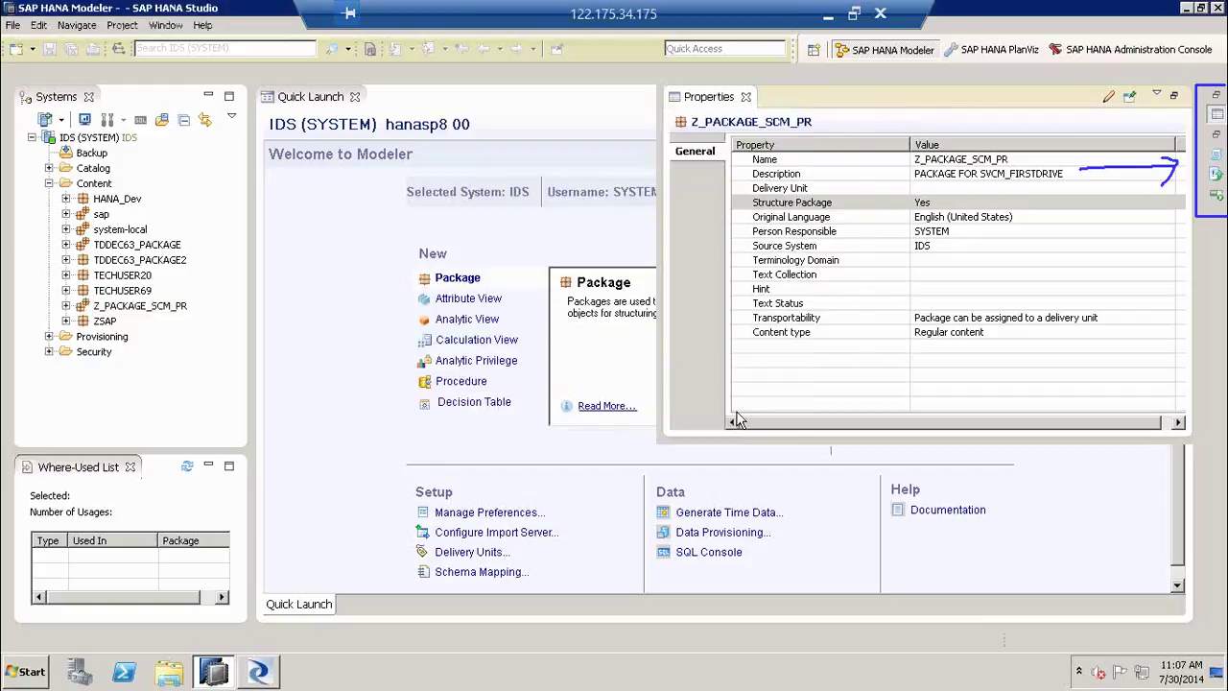
left_click(107, 307)
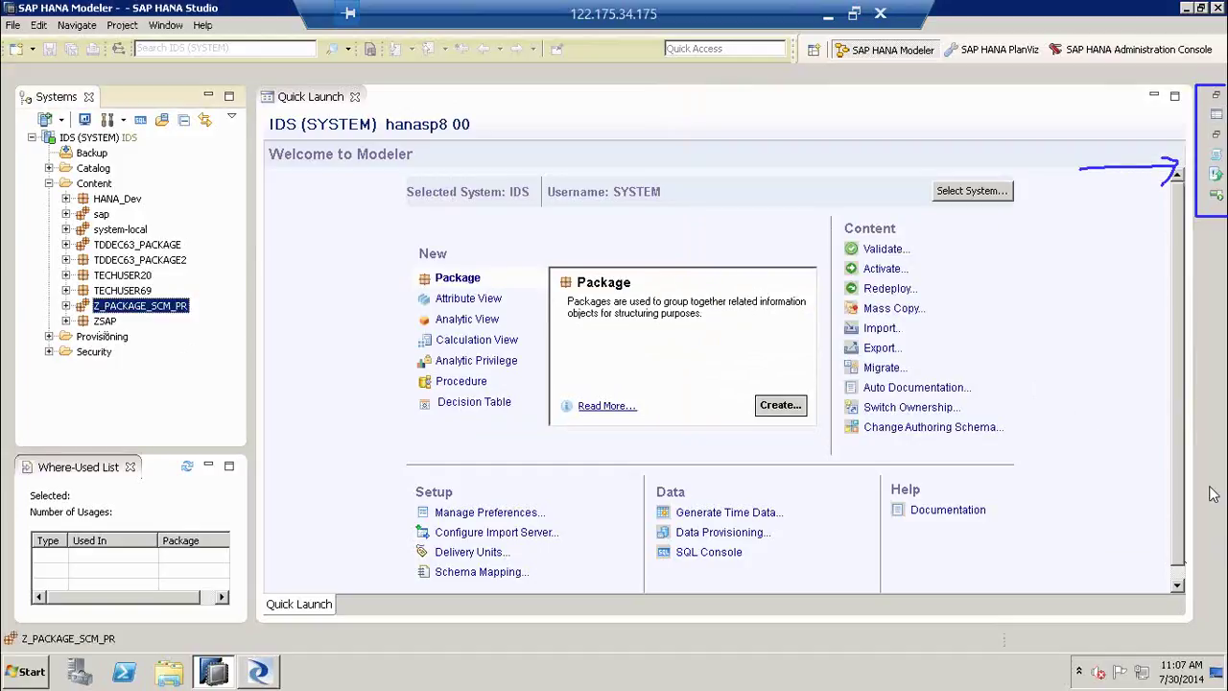
right_click(1159, 487)
left_click(1158, 486)
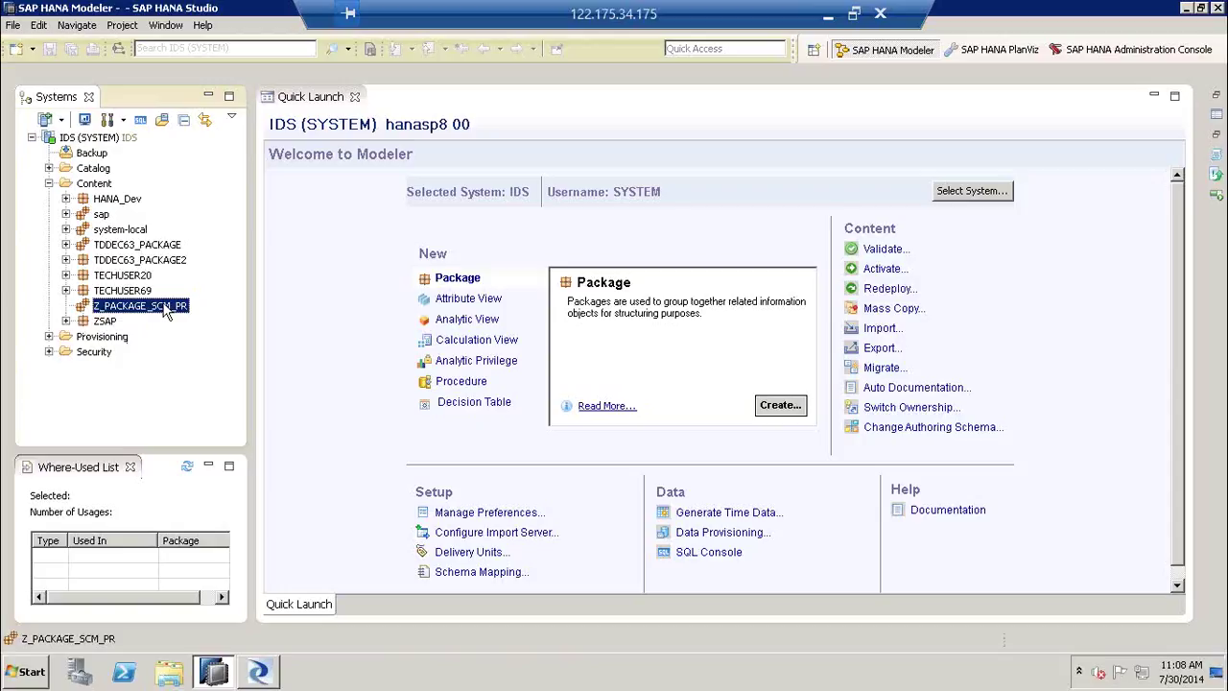
Step: Create package Z_PACKAGE_SCM_PR.SUBP01, pasting the full package name as its description
right_click(166, 314)
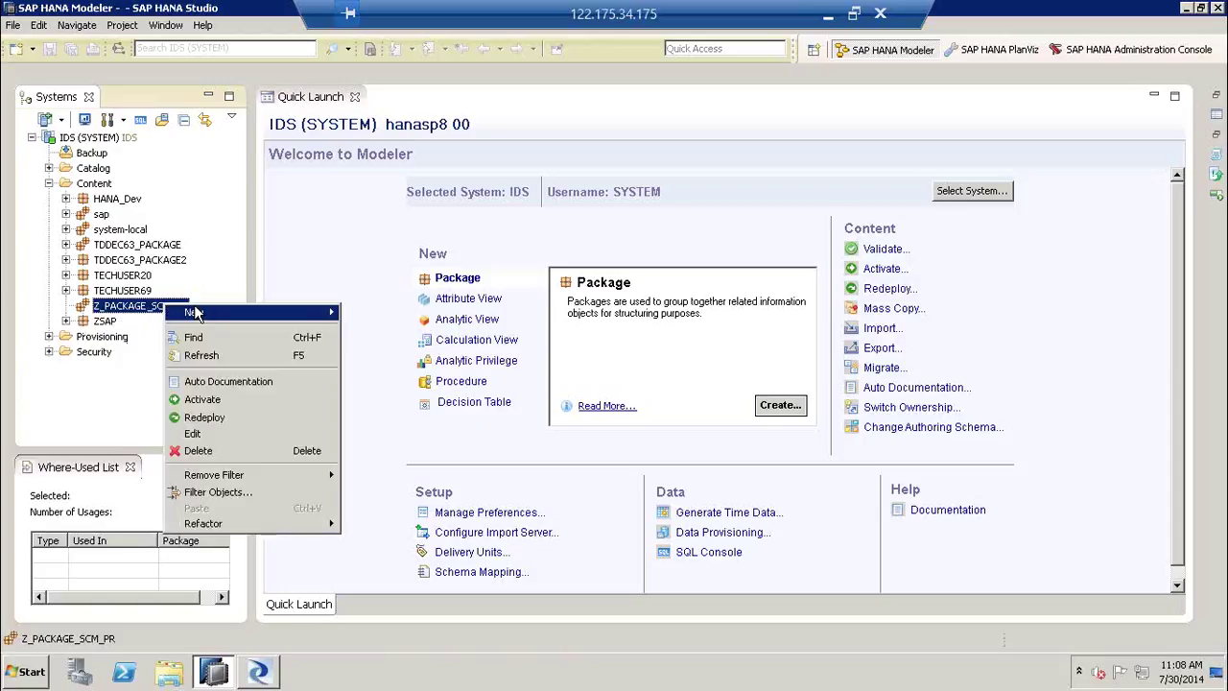
mouse_move(197, 315)
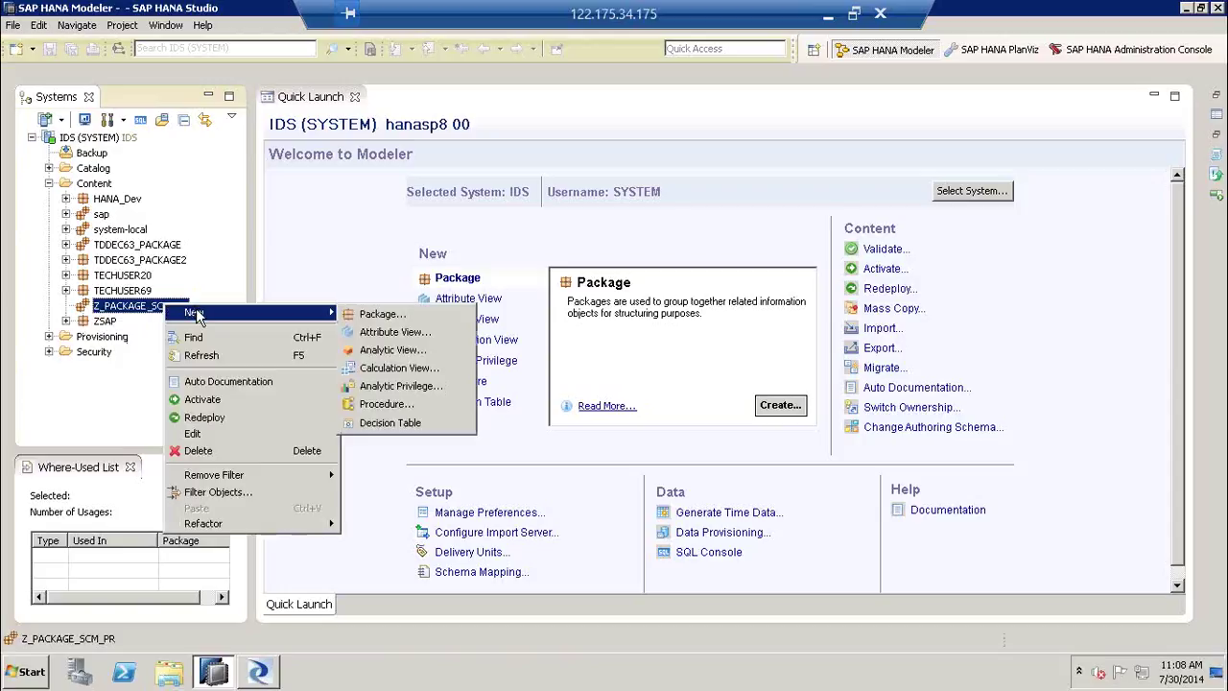
left_click(375, 316)
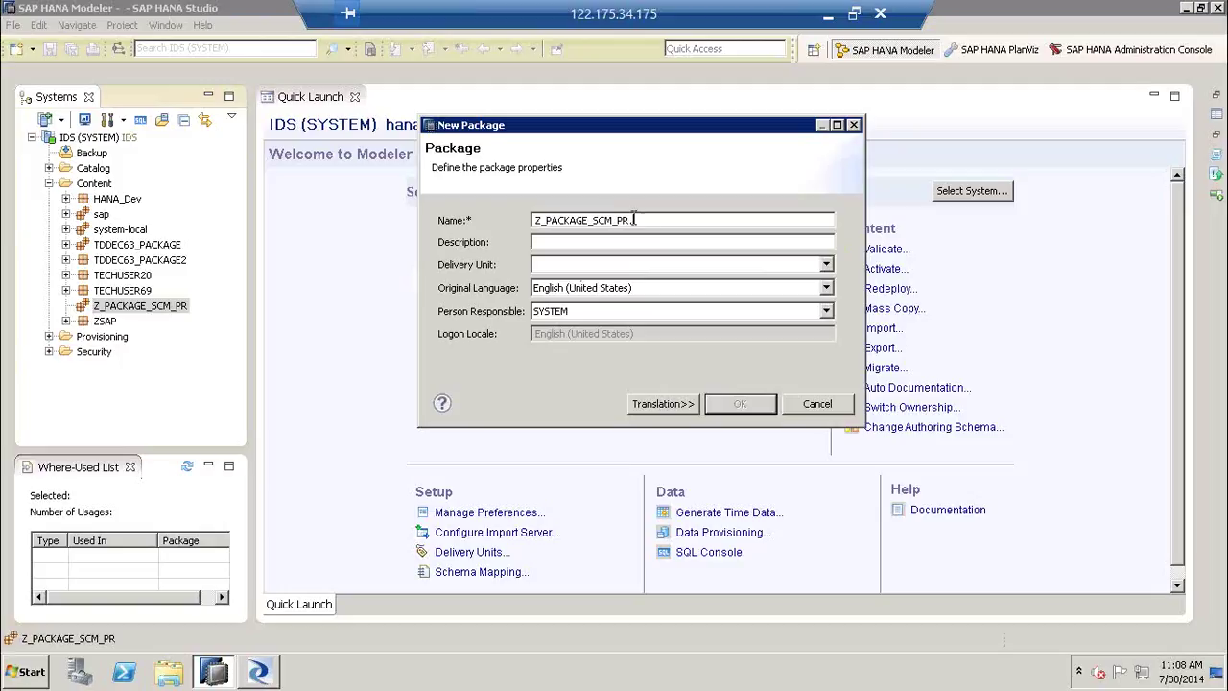
left_click_drag(634, 220, 522, 219)
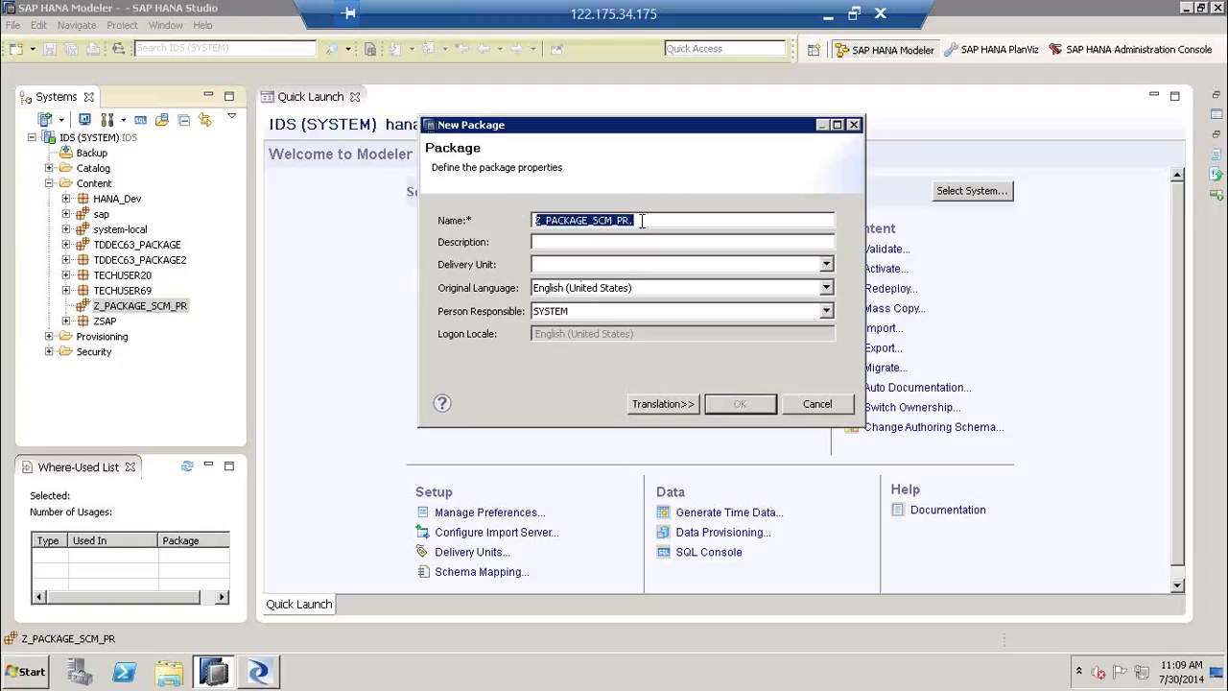
left_click(652, 221)
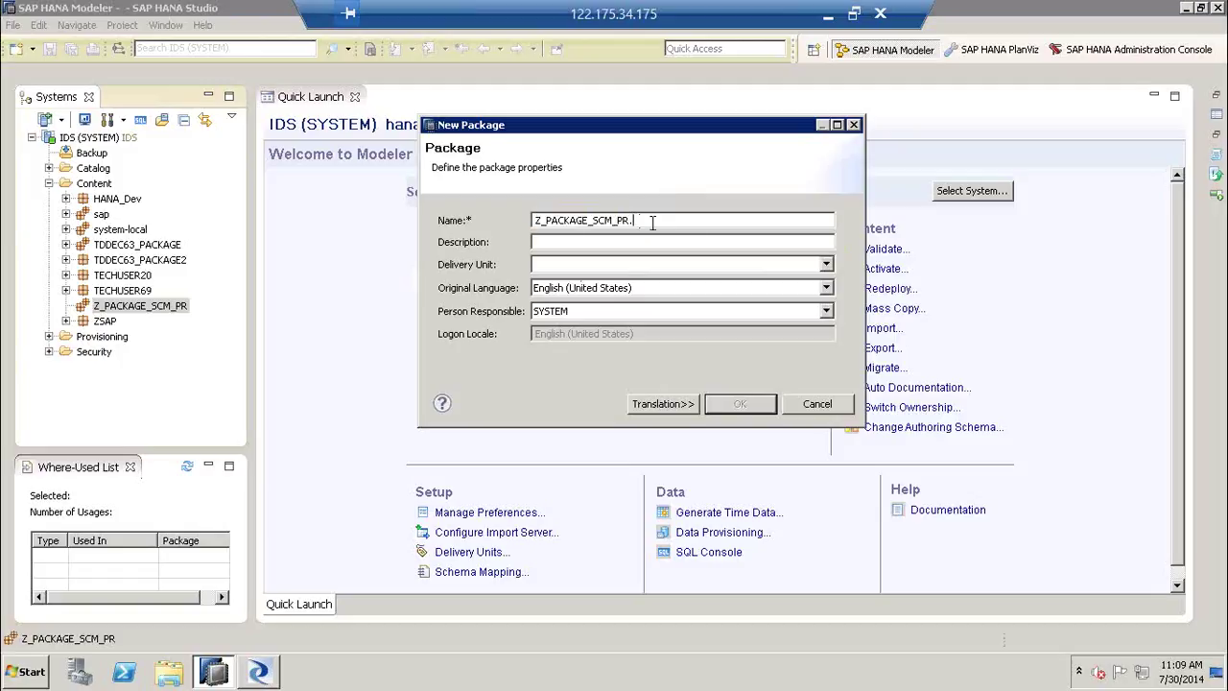
type("SUB")
type("P")
type("03")
left_click(614, 242)
type("Z_PACKAGE_SCM_PR.SUBP01.")
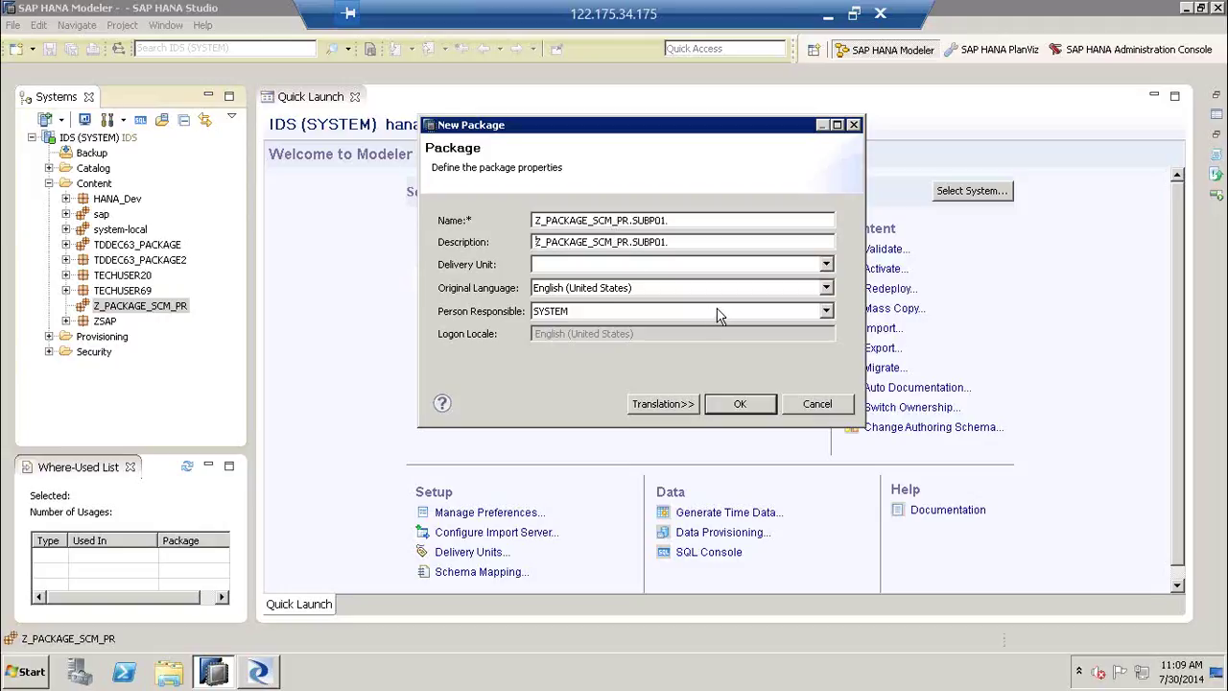
left_click(748, 403)
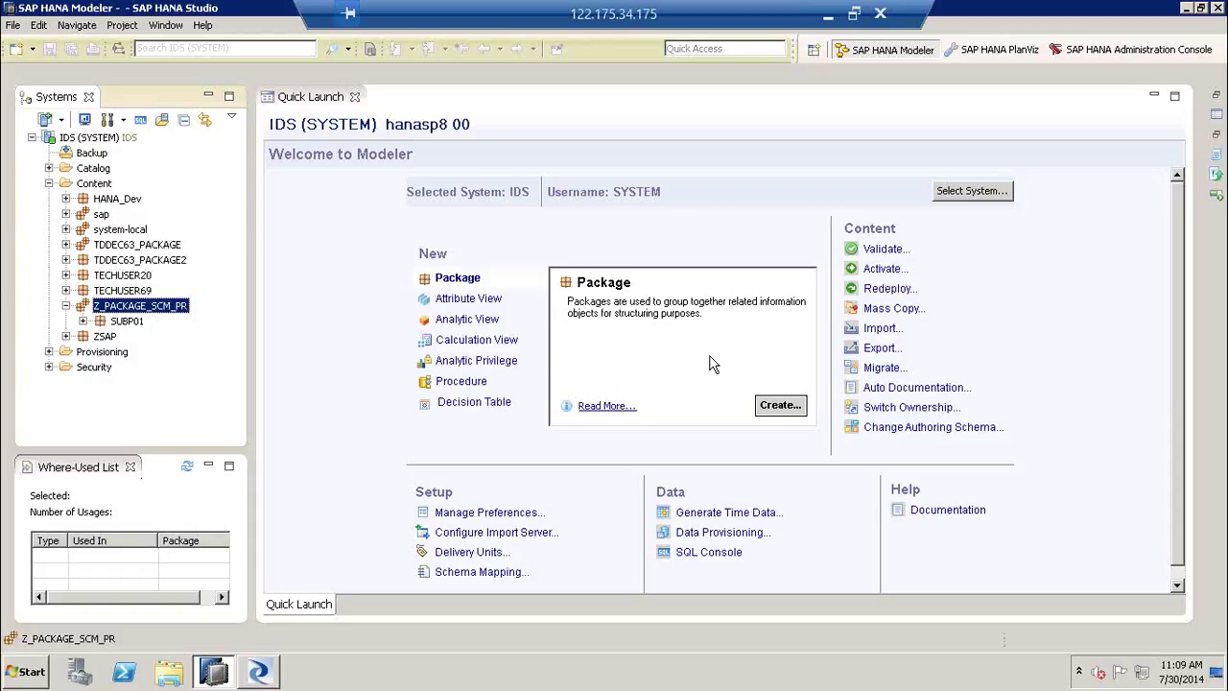
Step: Create package SUBP02 inside Z_PACKAGE_SCM_PR, next to SUBP01
left_click(127, 323)
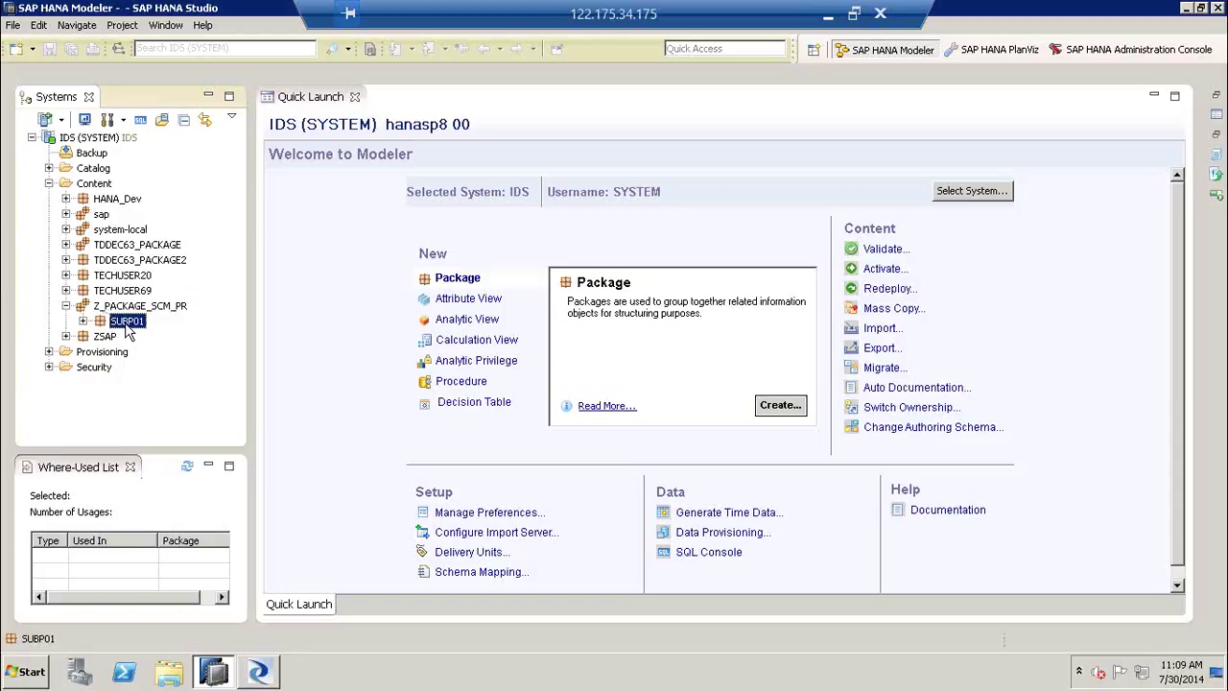
left_click(165, 308)
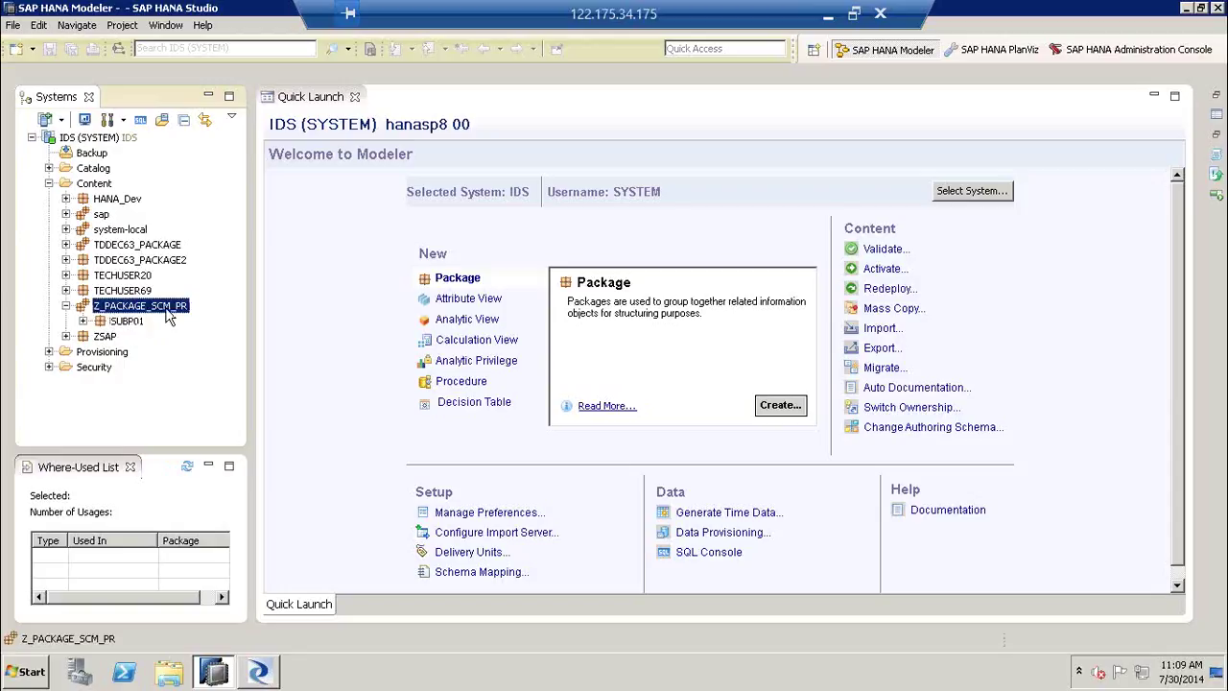
right_click(167, 317)
mouse_move(209, 313)
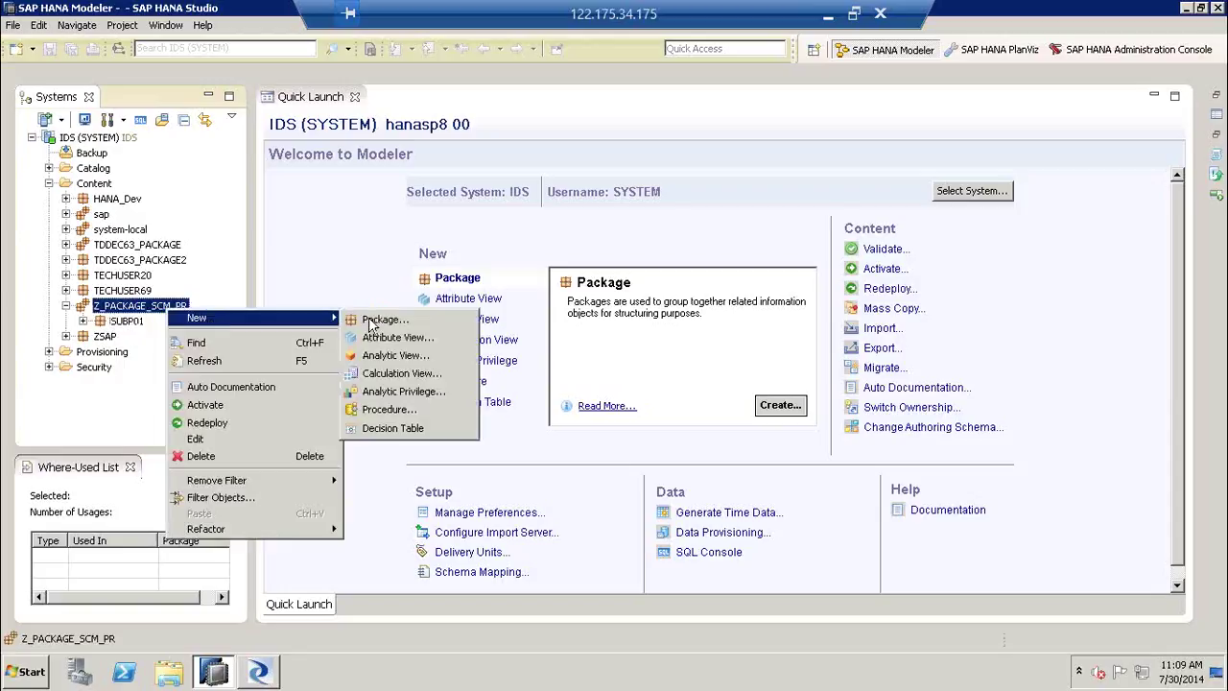
left_click(372, 323)
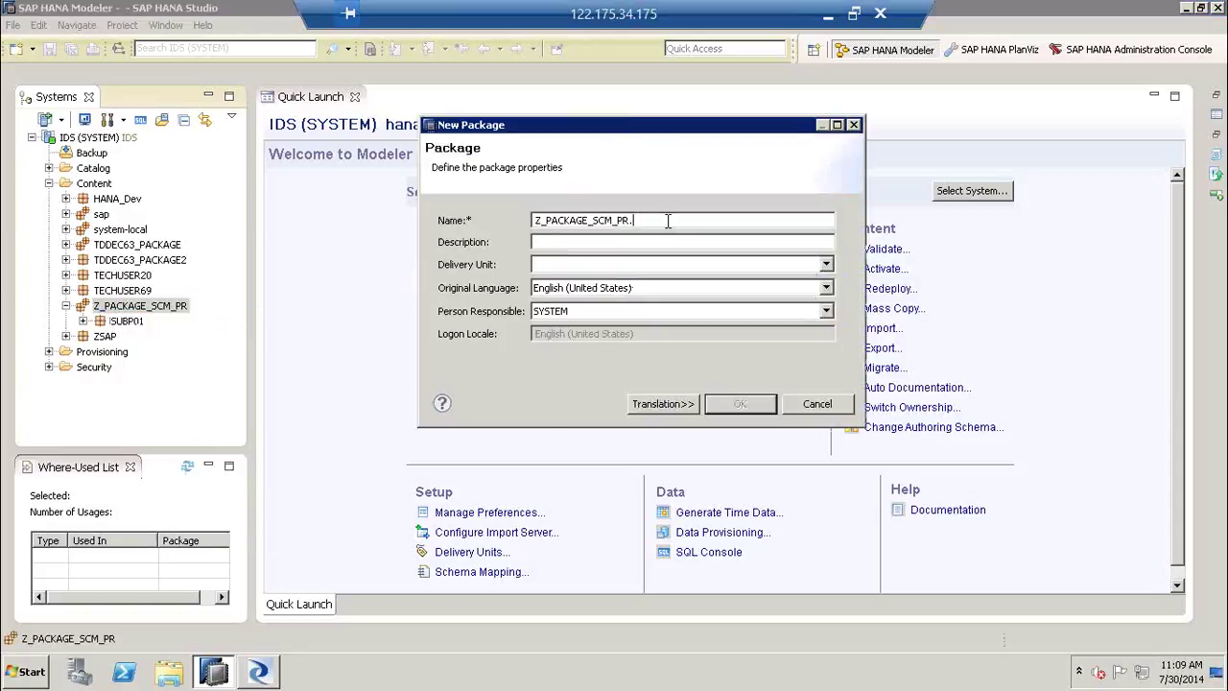
type("SUBP02")
left_click(727, 401)
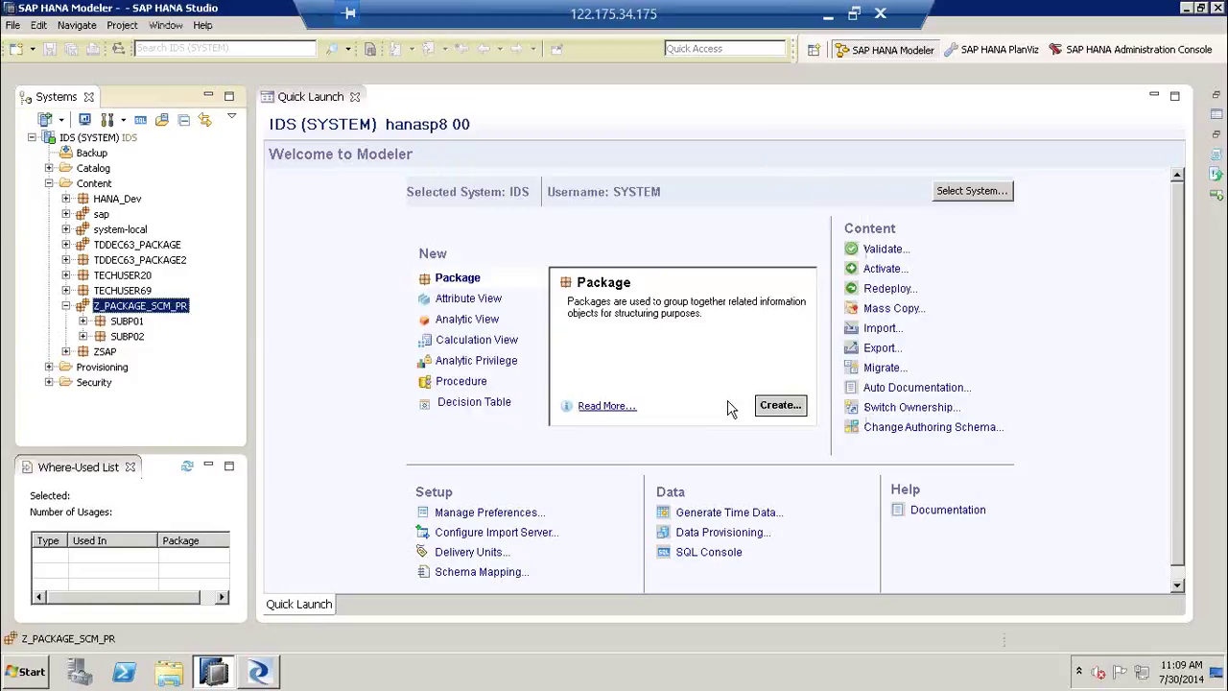
left_click(131, 323)
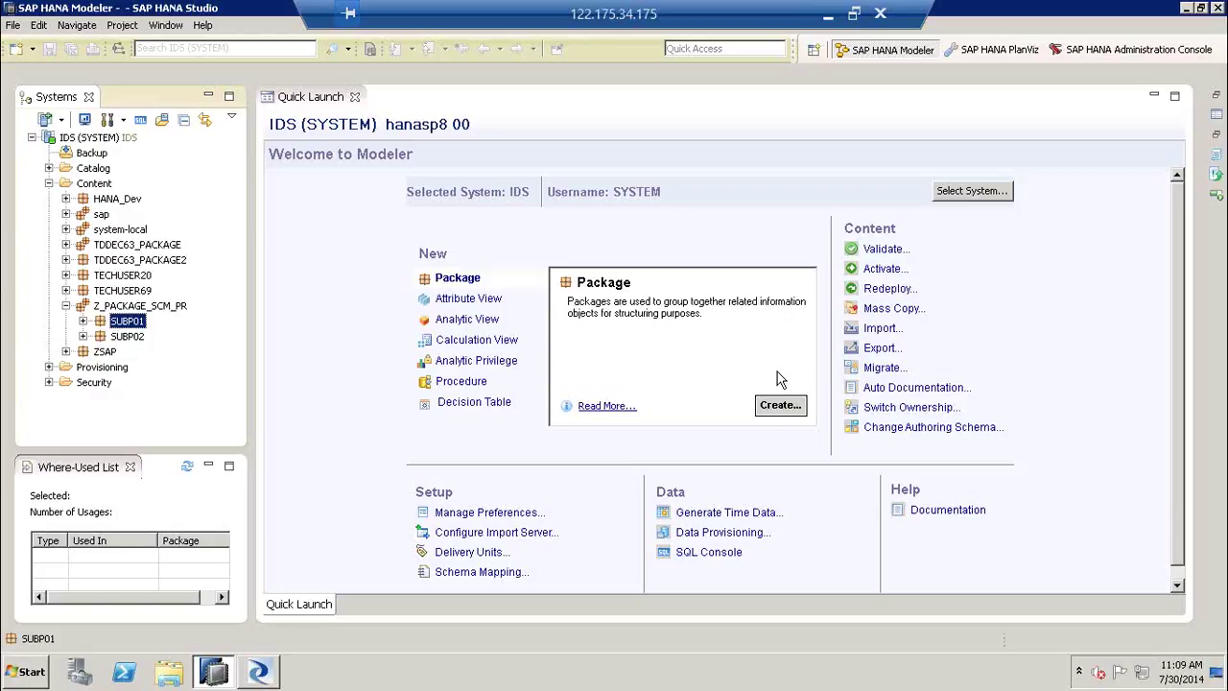
left_click(129, 336)
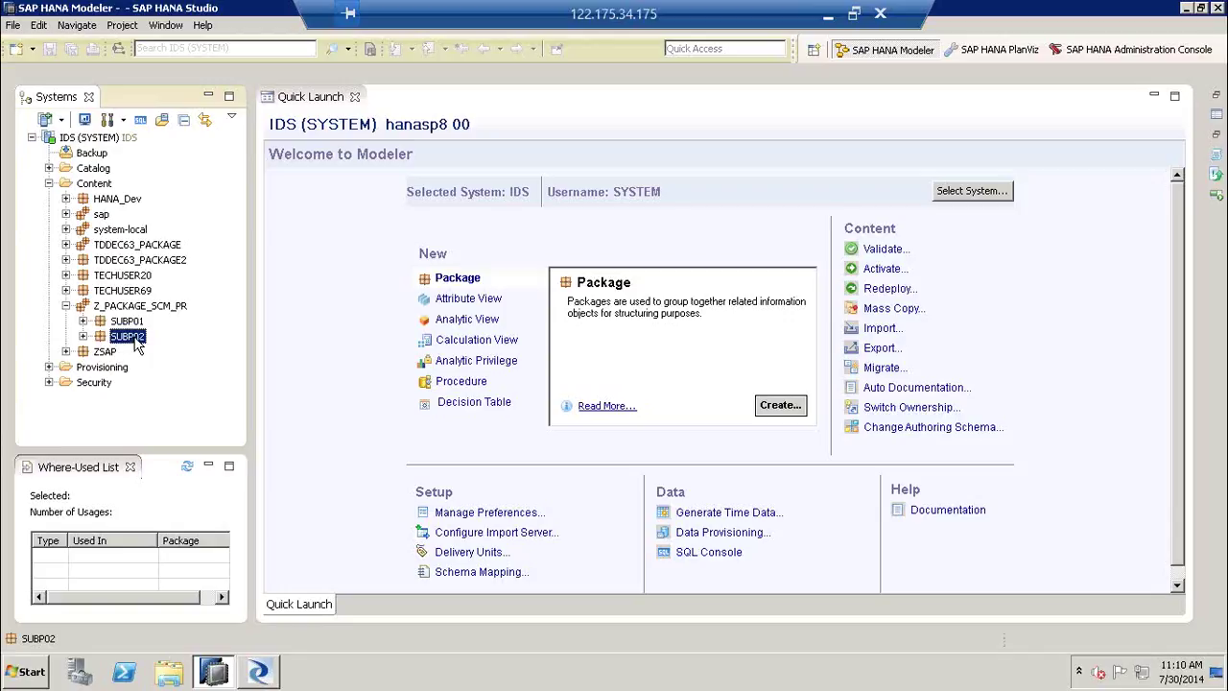
left_click(149, 313)
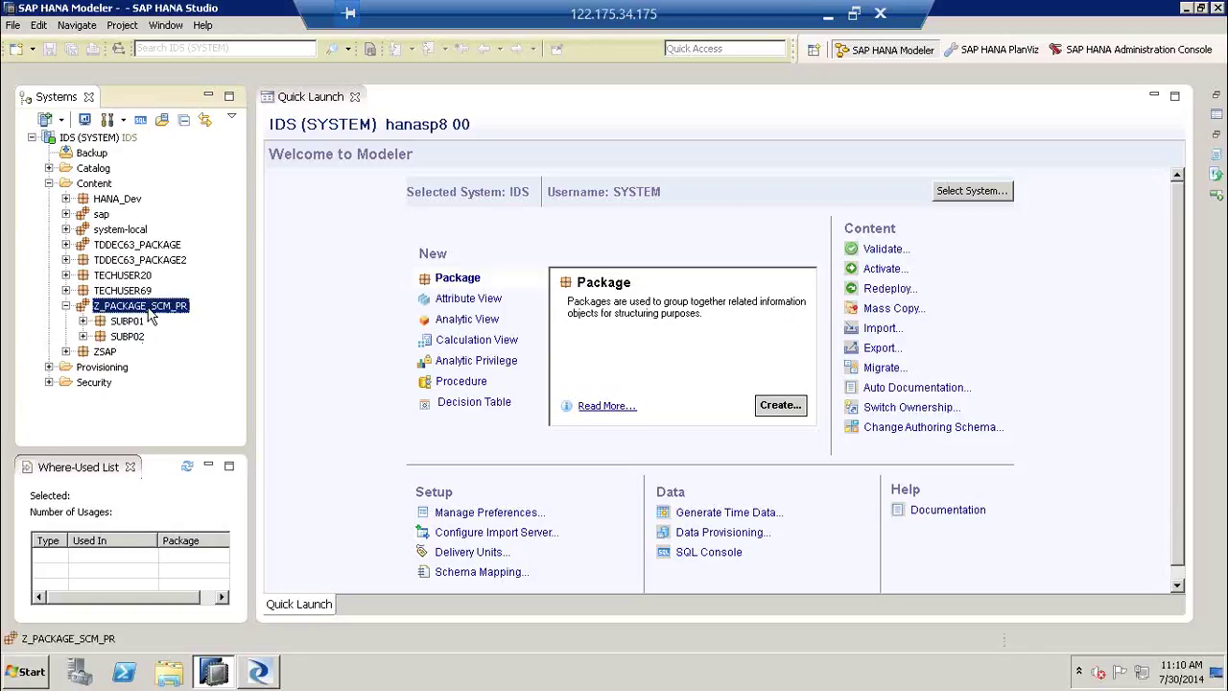
left_click(127, 322)
left_click(131, 337)
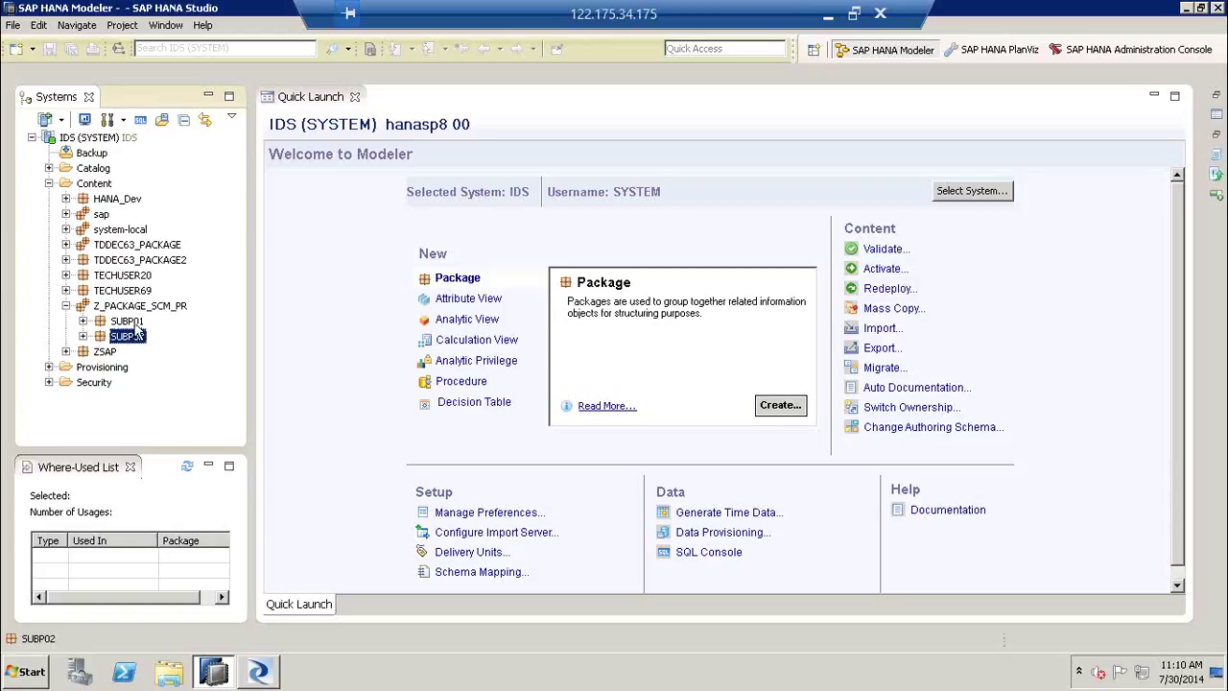
left_click(135, 322)
left_click(148, 309)
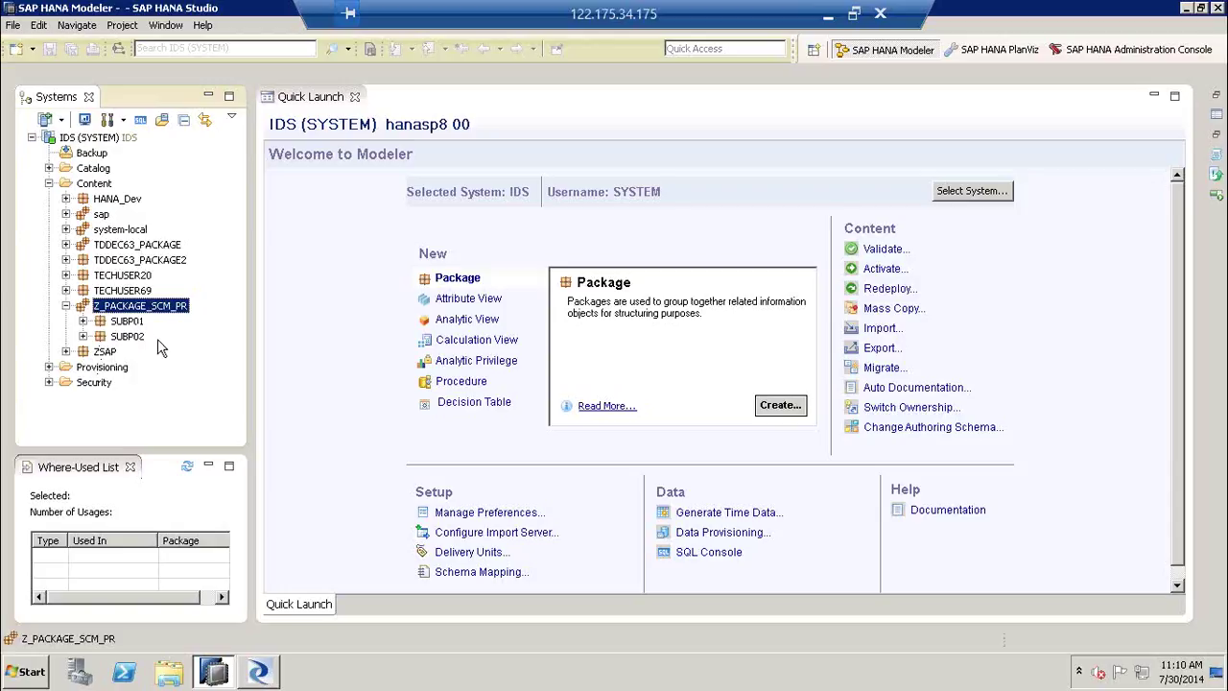
left_click(130, 323)
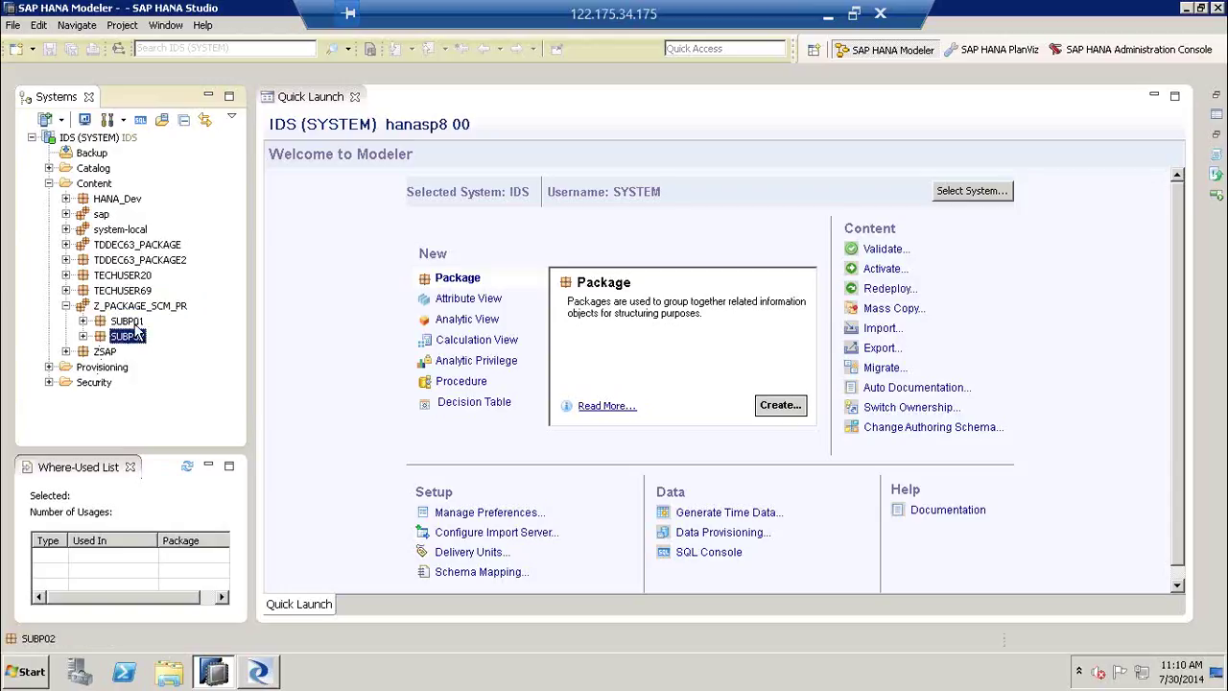
key("Up")
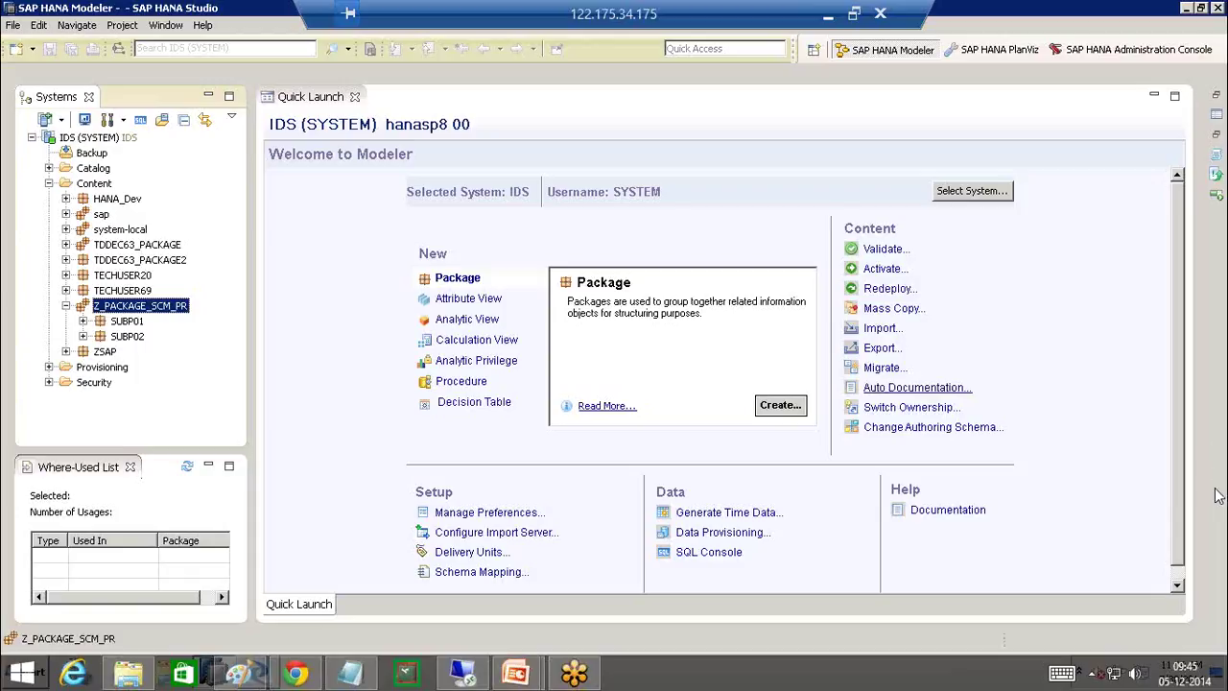
left_click(350, 675)
Step: Add a row of '=' signs, then a tab-separated 'SLT VS BODS' heading row
left_click(588, 388)
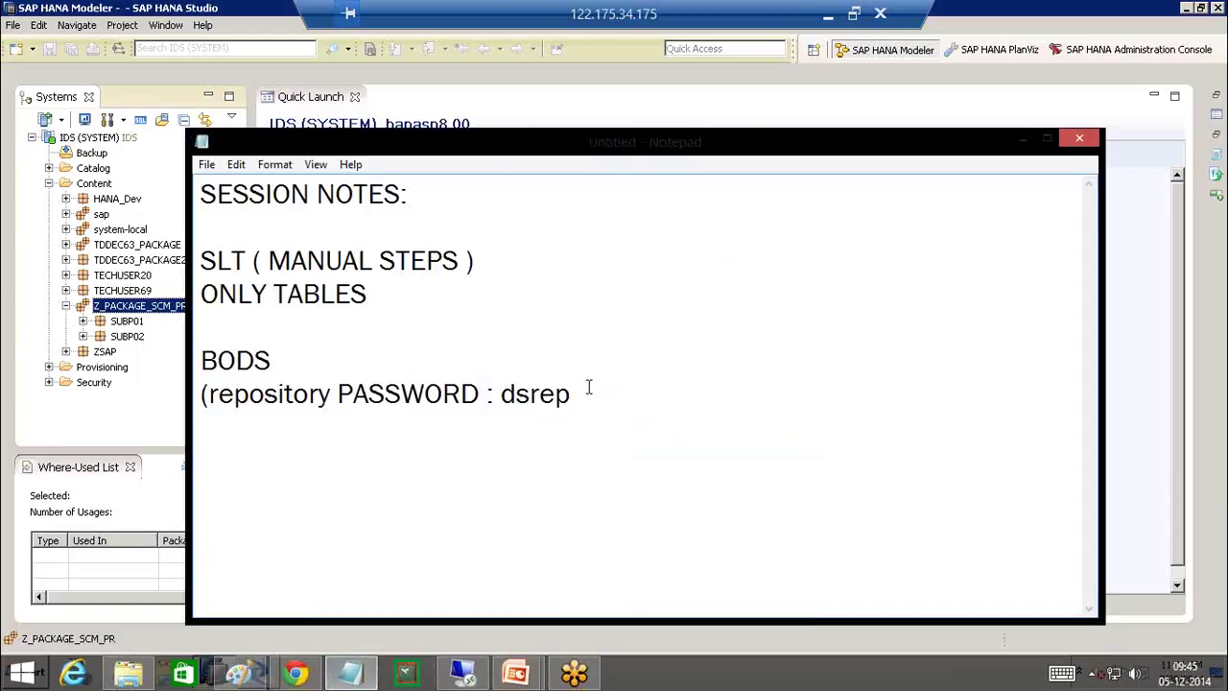
key("Return")
type("=================")
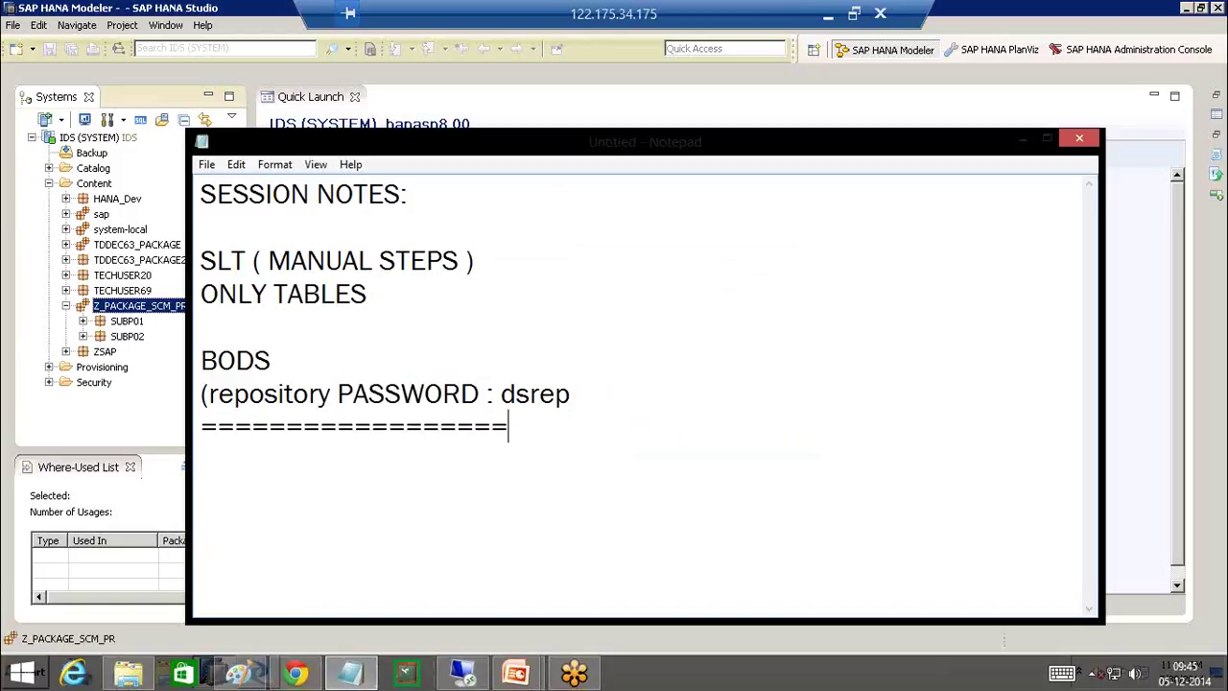
type("========================")
key("Return")
key("Return")
key("Return")
key("Return")
key("Return")
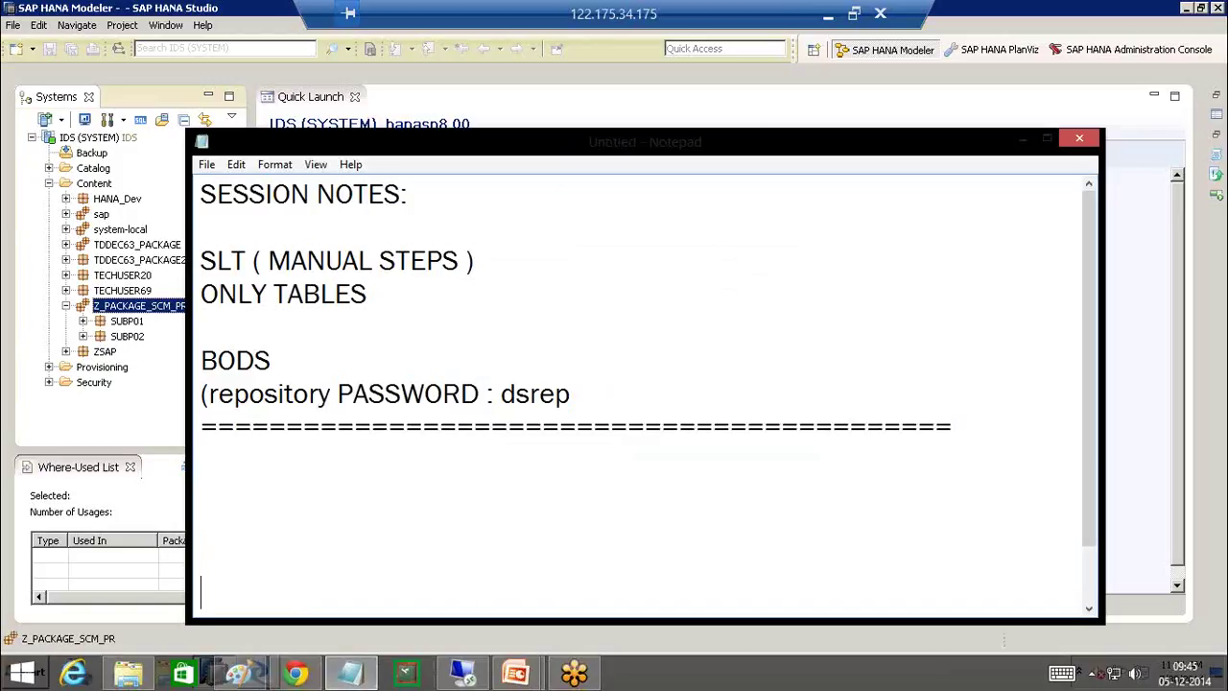
key("Return")
key("Return")
key("Return")
key("Return")
key("Return")
key("Return")
key("Return")
key("Return")
key("Return")
key("Return")
key("Return")
key("Return")
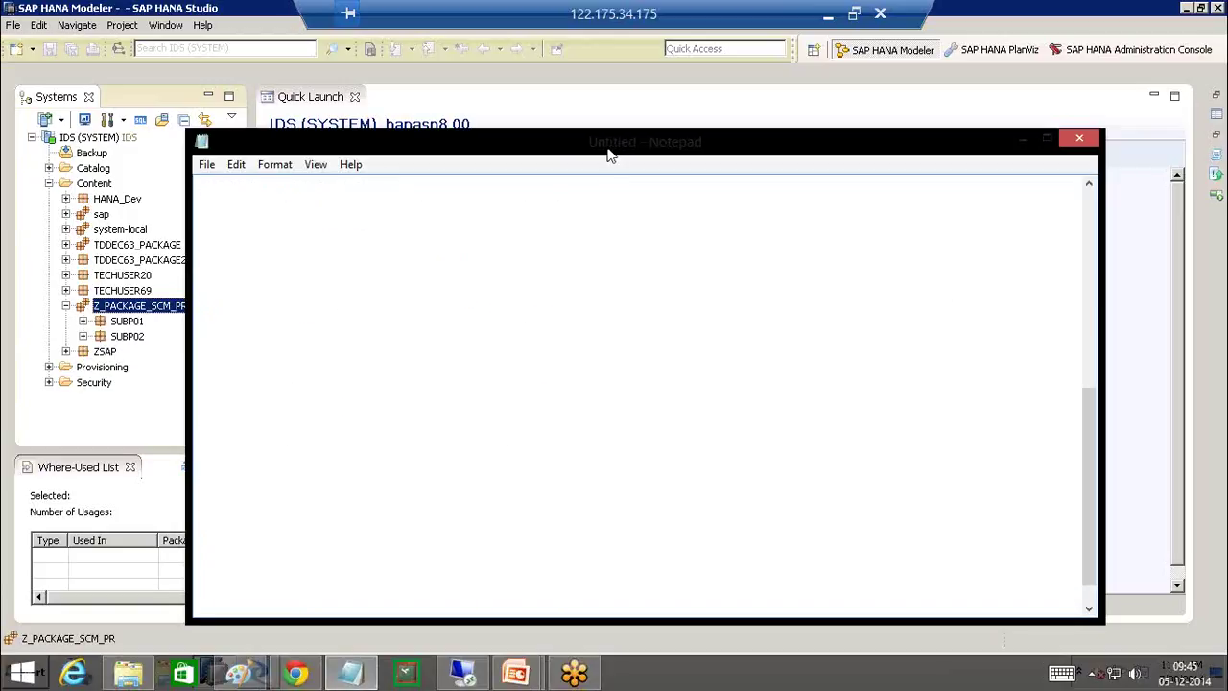
left_click_drag(607, 154, 498, 111)
type("SLT")
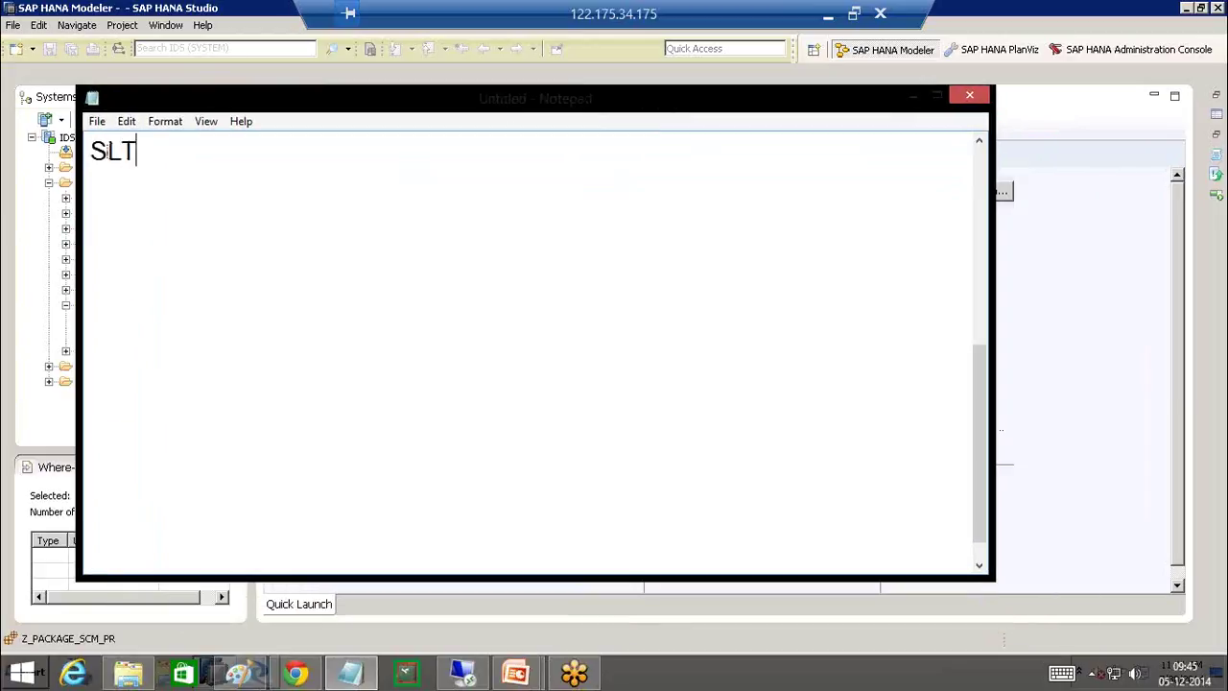
key("Tab")
key("Tab")
type("VS")
key("Tab")
key("Tab")
type("BODS")
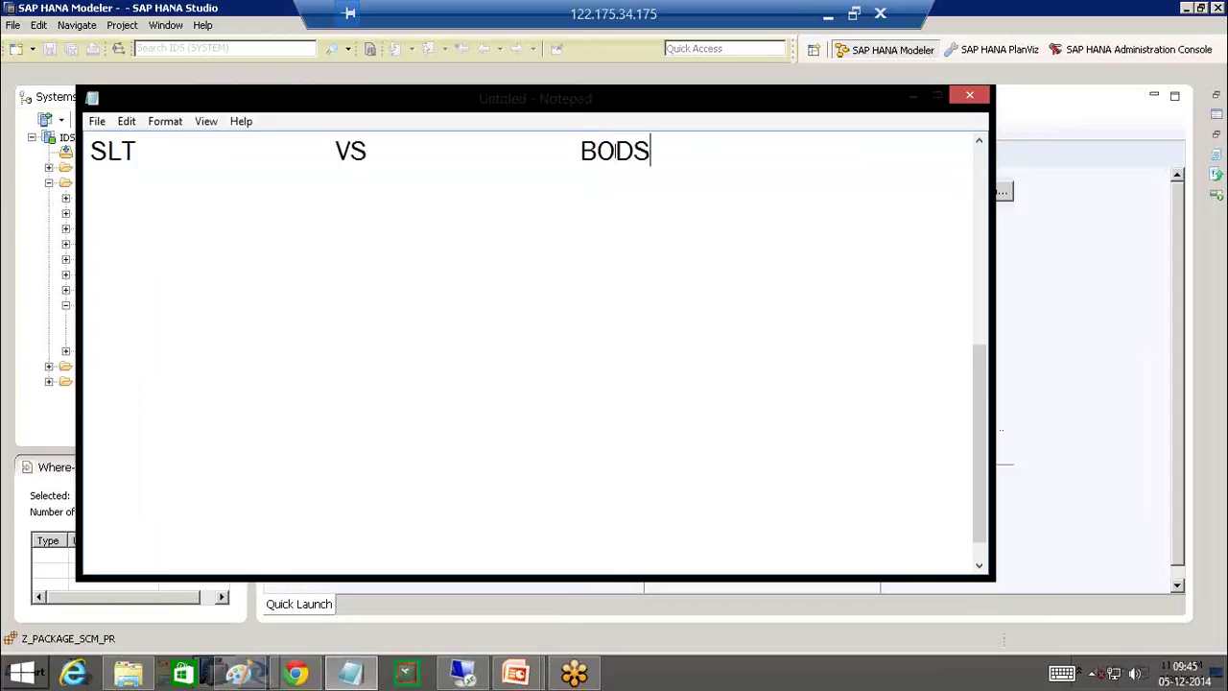
key("Return")
key("Return")
Step: Add the row ONLY TABLES vs ODP(EXTRACTORS),TABLES,HIER,IDOC,FUNCTIONS and realign the columns
type("O")
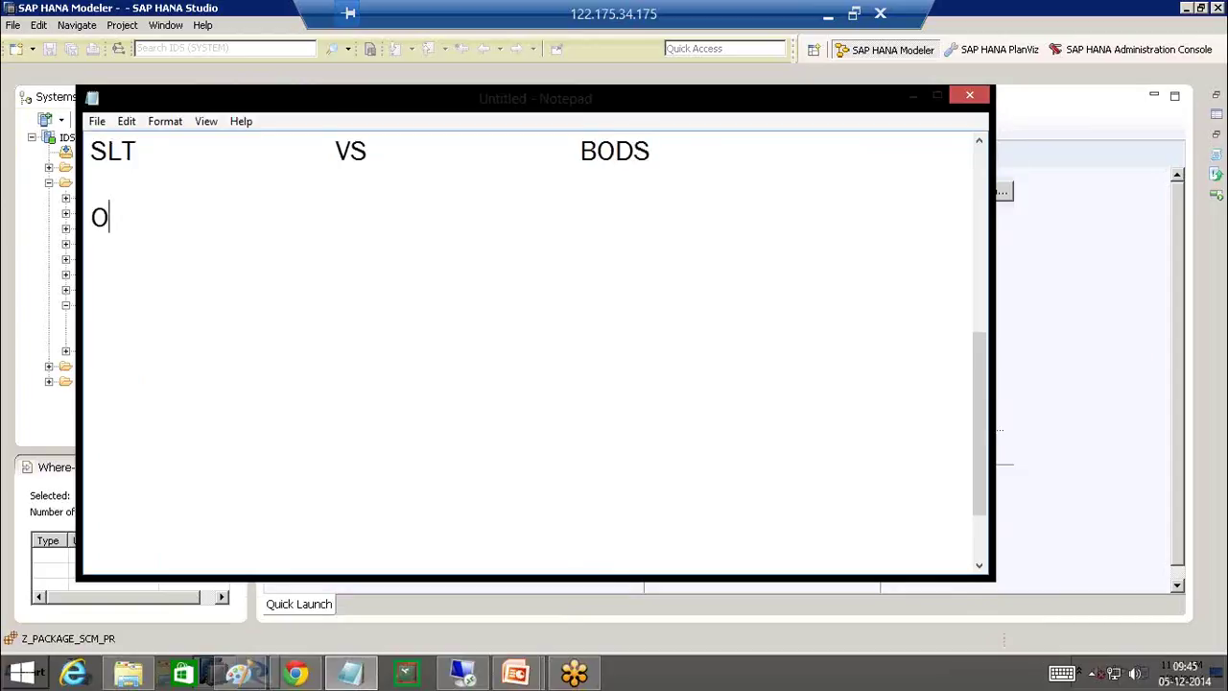
type("NLY TABLES")
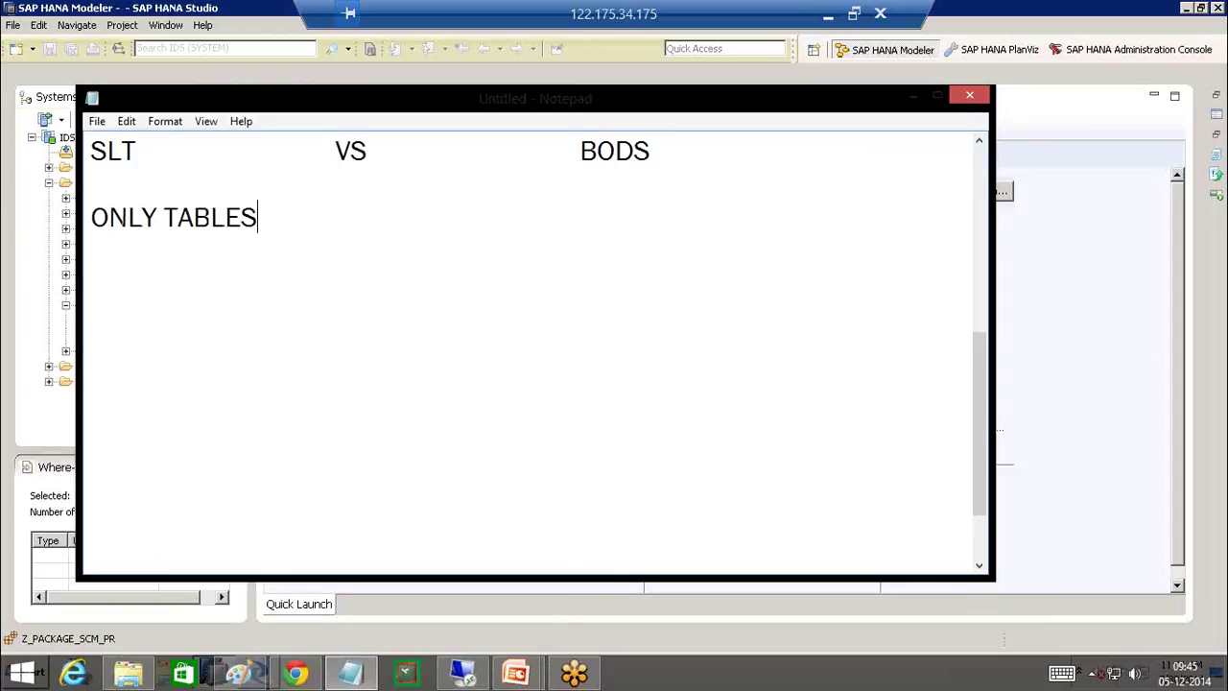
key("Tab")
key("Tab")
key("Tab")
type("ODP(EXTRAC")
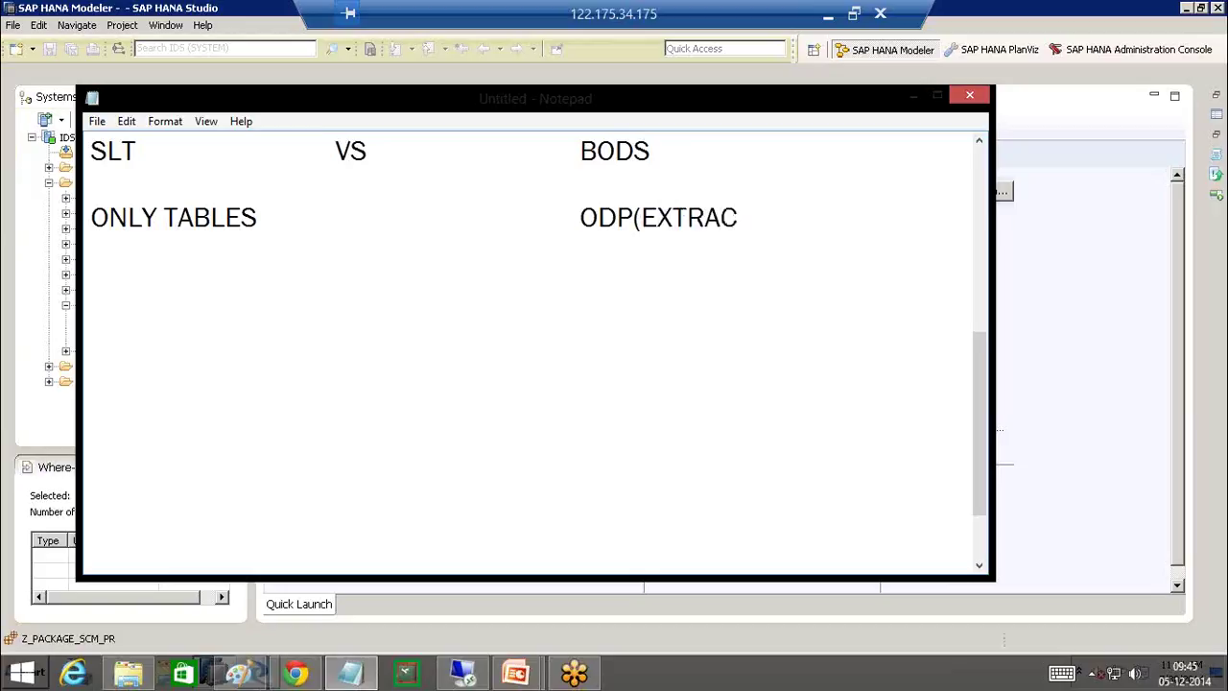
type("TORS")
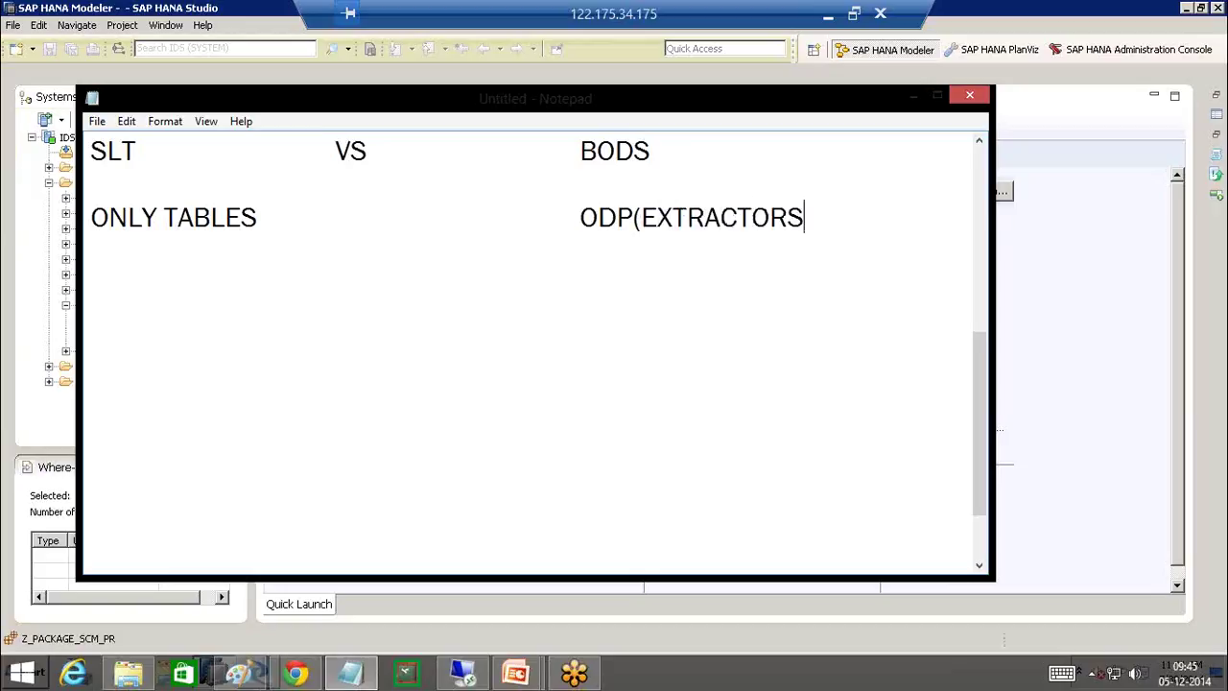
left_click(556, 223)
key("BackSpace")
key("BackSpace")
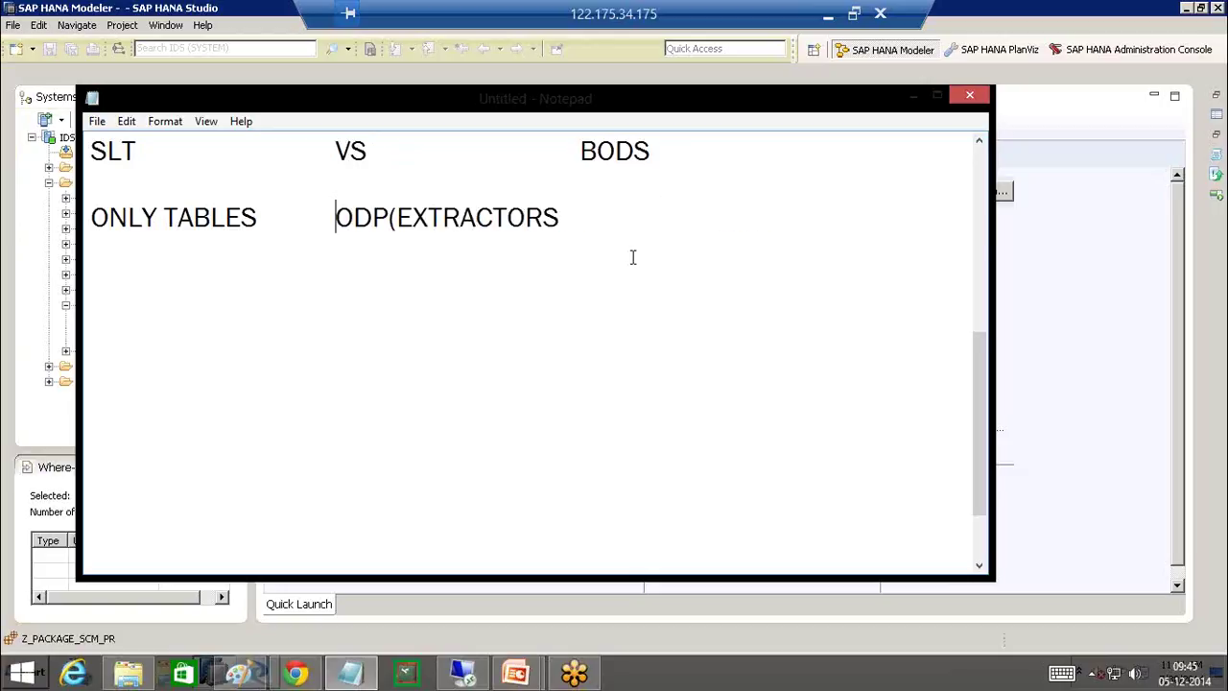
left_click(619, 248)
type("),TABLE")
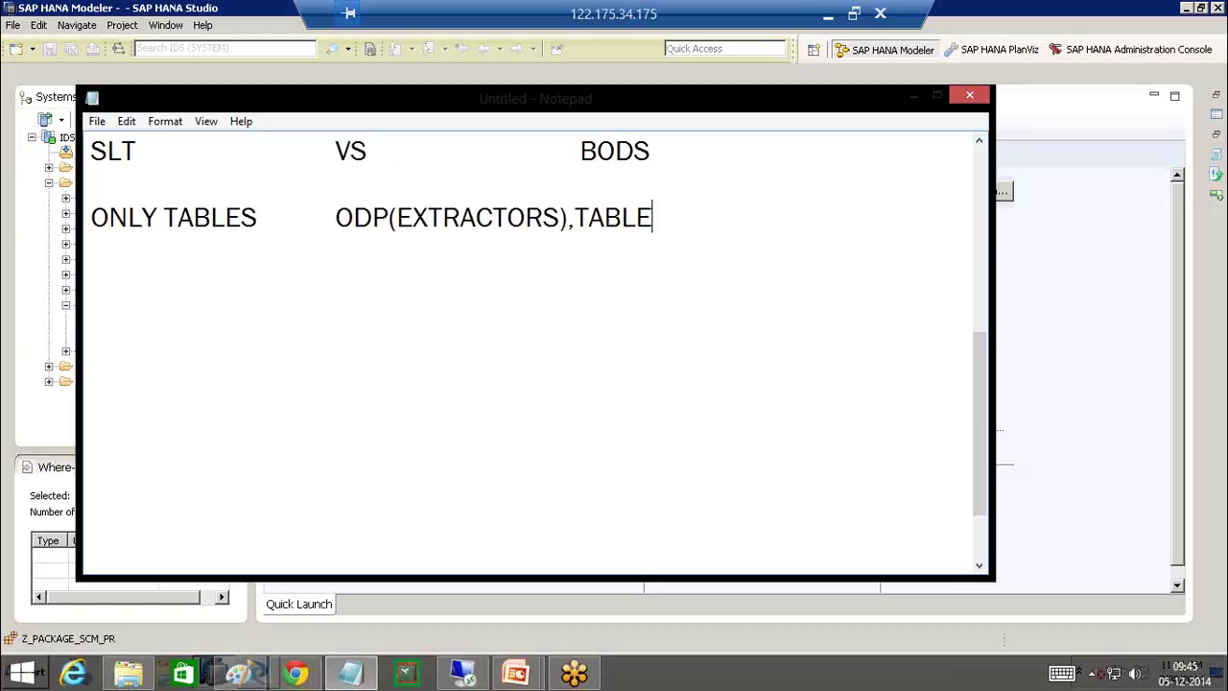
type("S,HIER,")
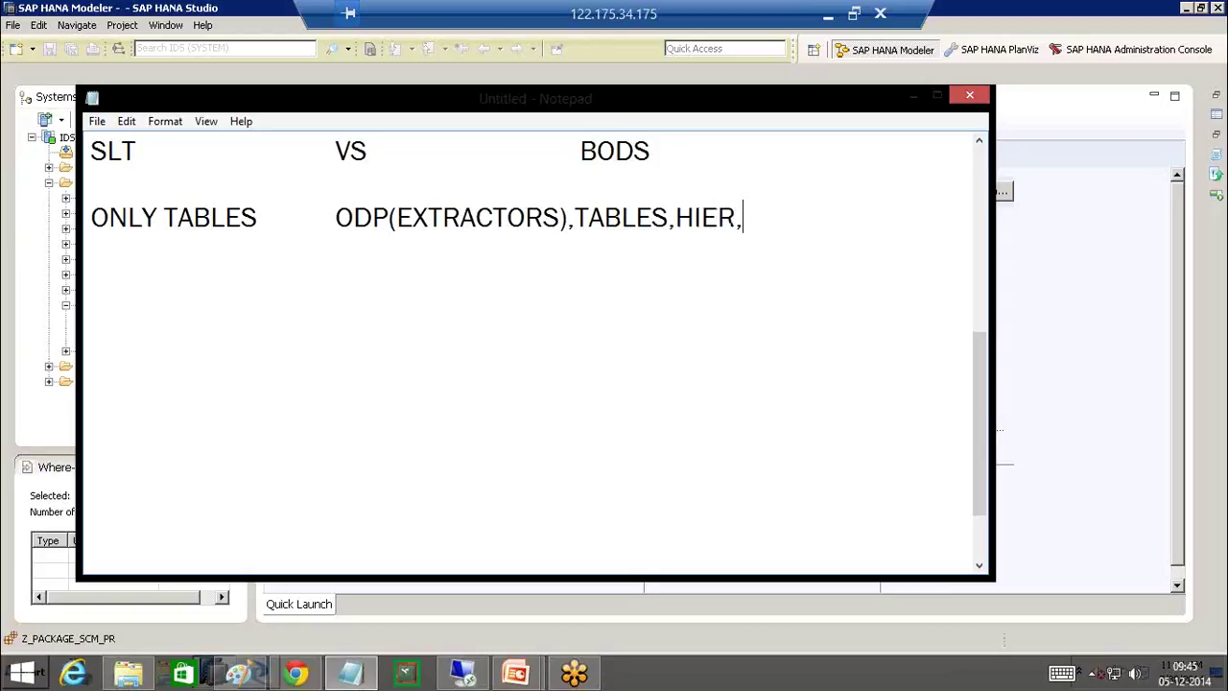
type("IDOC,F")
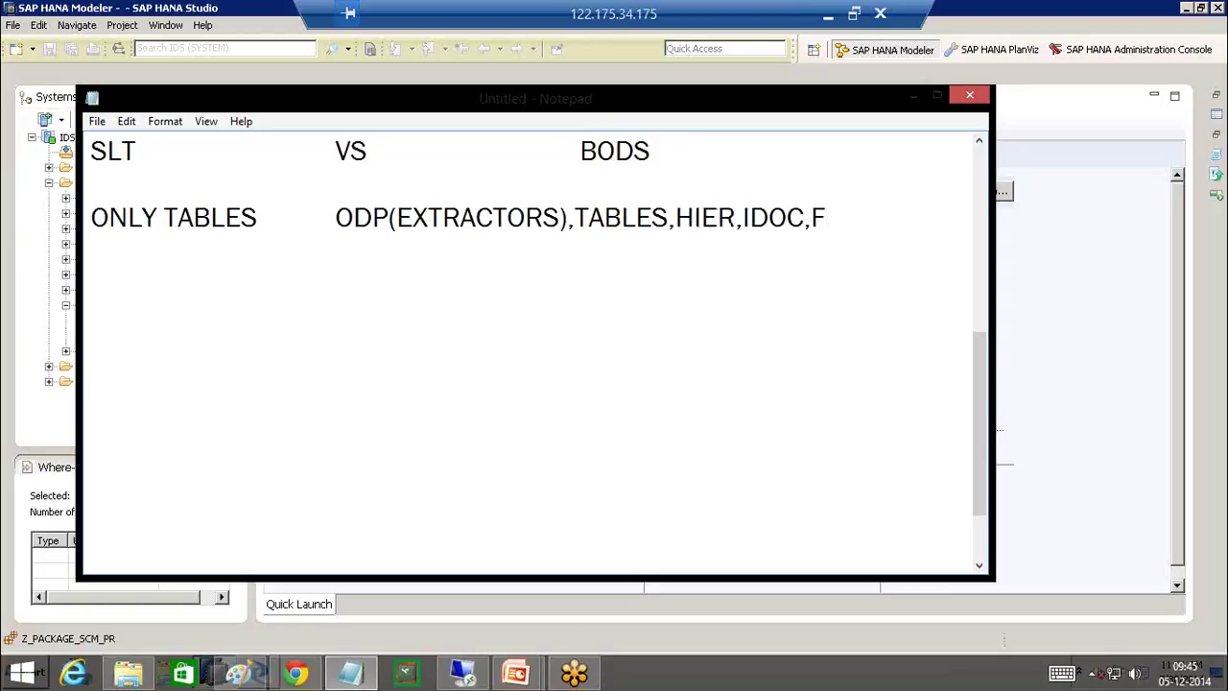
type("UNCTIONS")
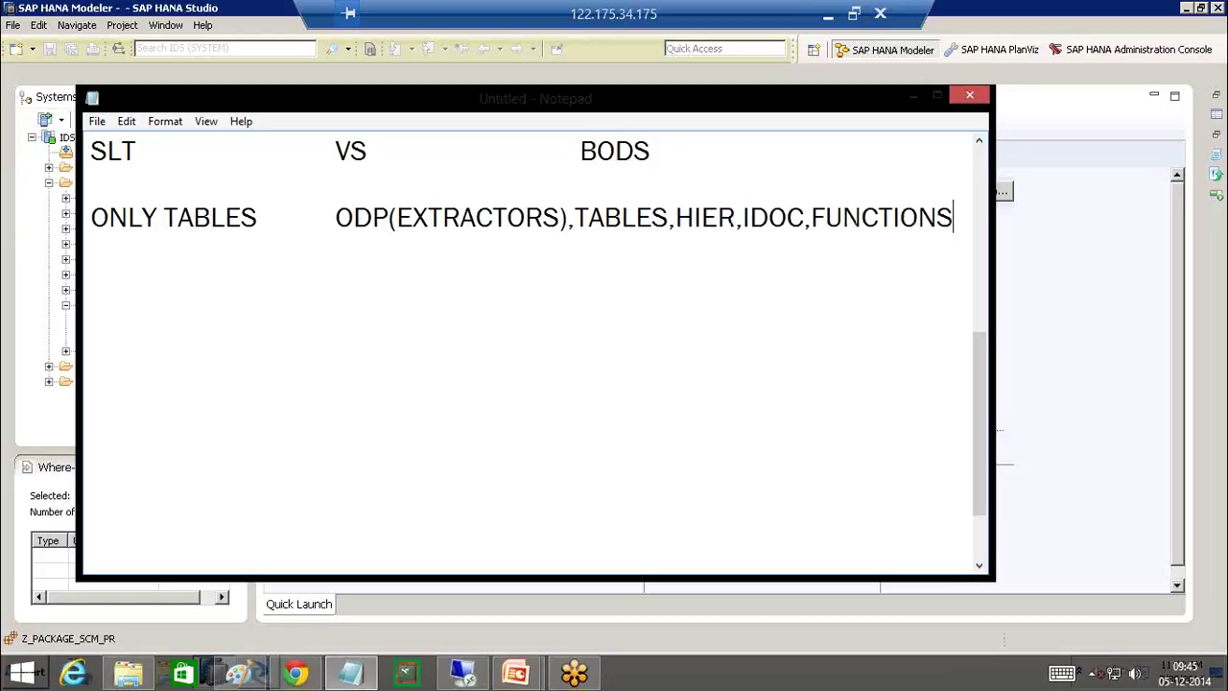
left_click(332, 154)
key("BackSpace")
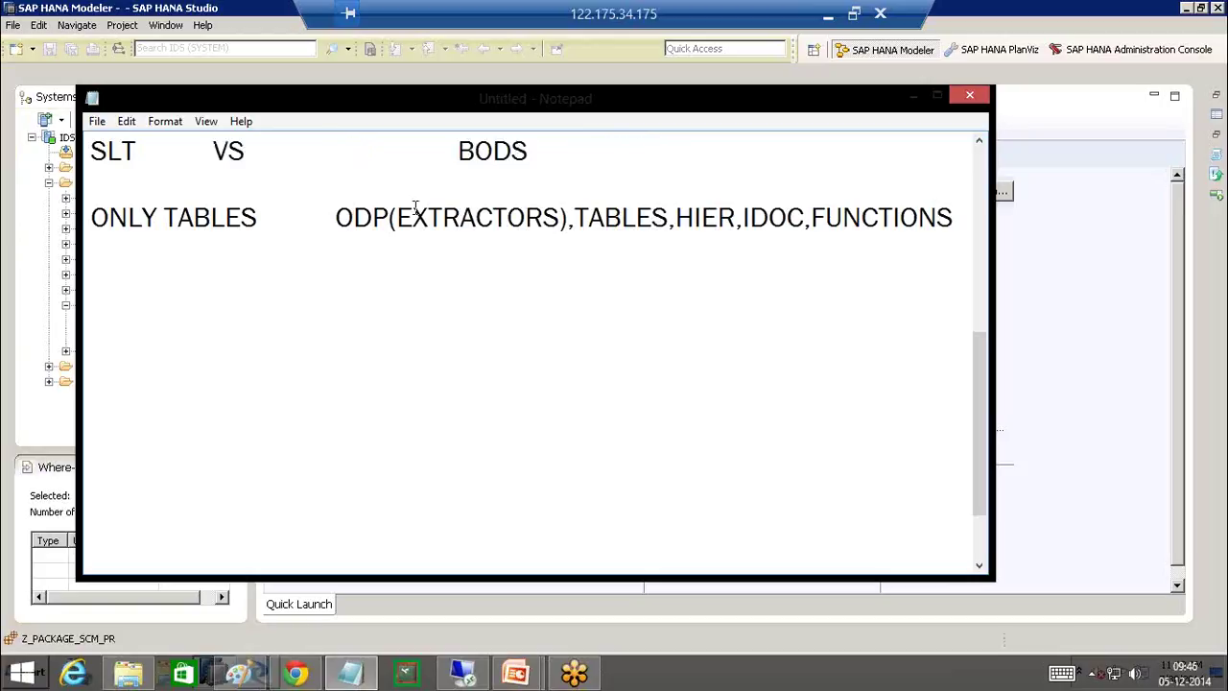
Step: Add rows ALL FIELDS vs SELECTIVE FIELD and COMPLEX(CHALLENGING) vs EASIER
key("ctrl+End")
key("Return")
type("ALL F")
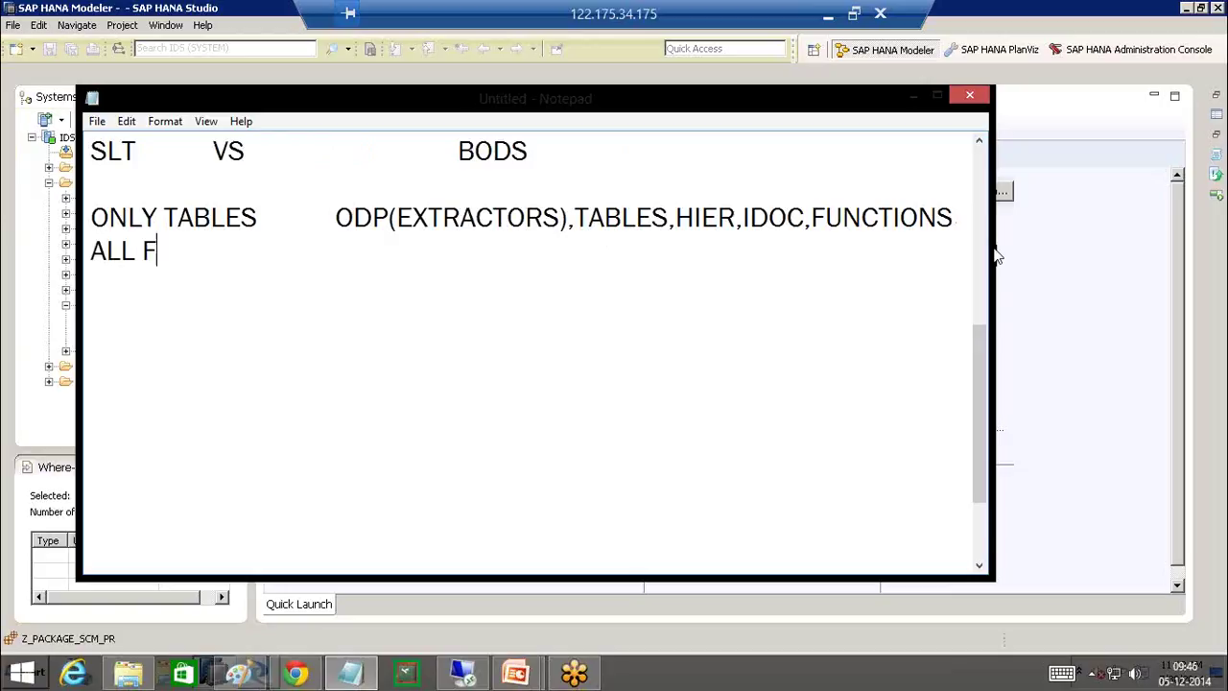
type("IELDS")
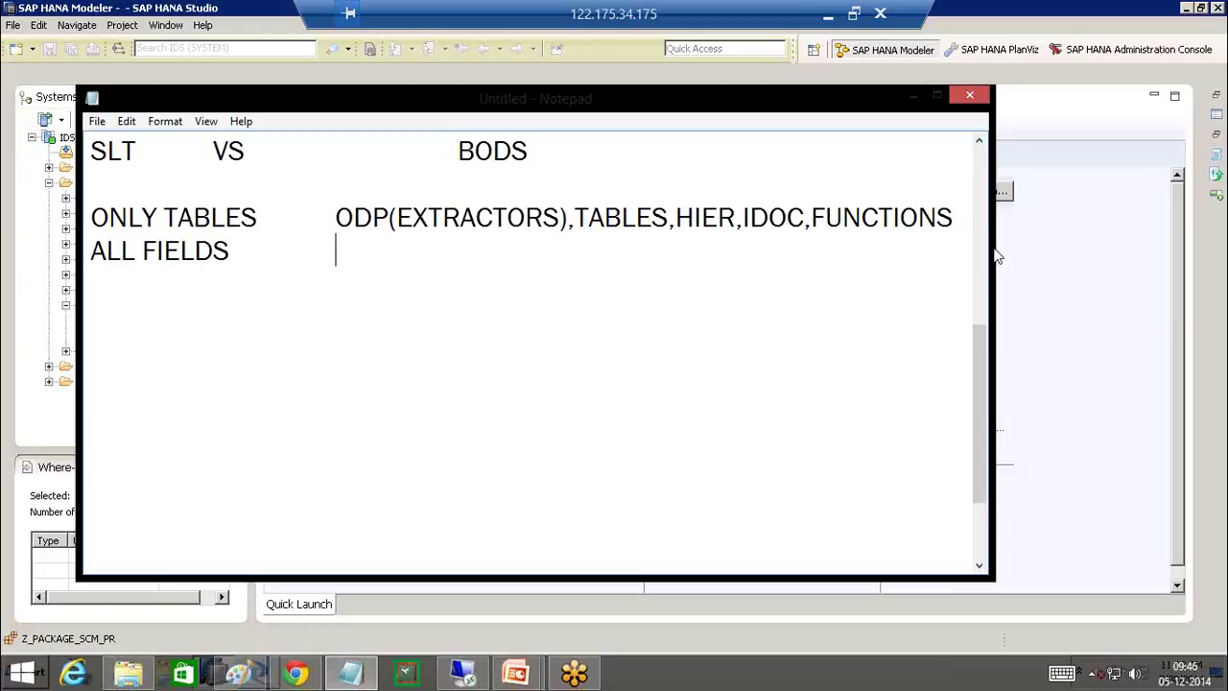
type("SELECTIV")
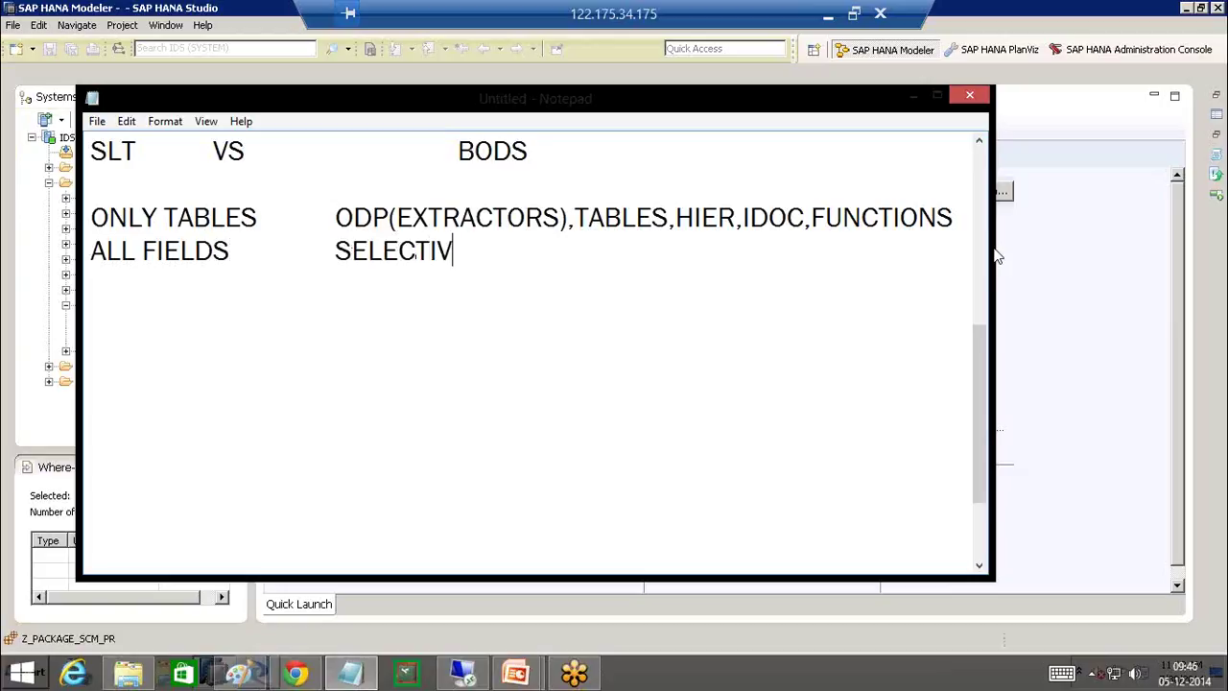
type("E FIELD")
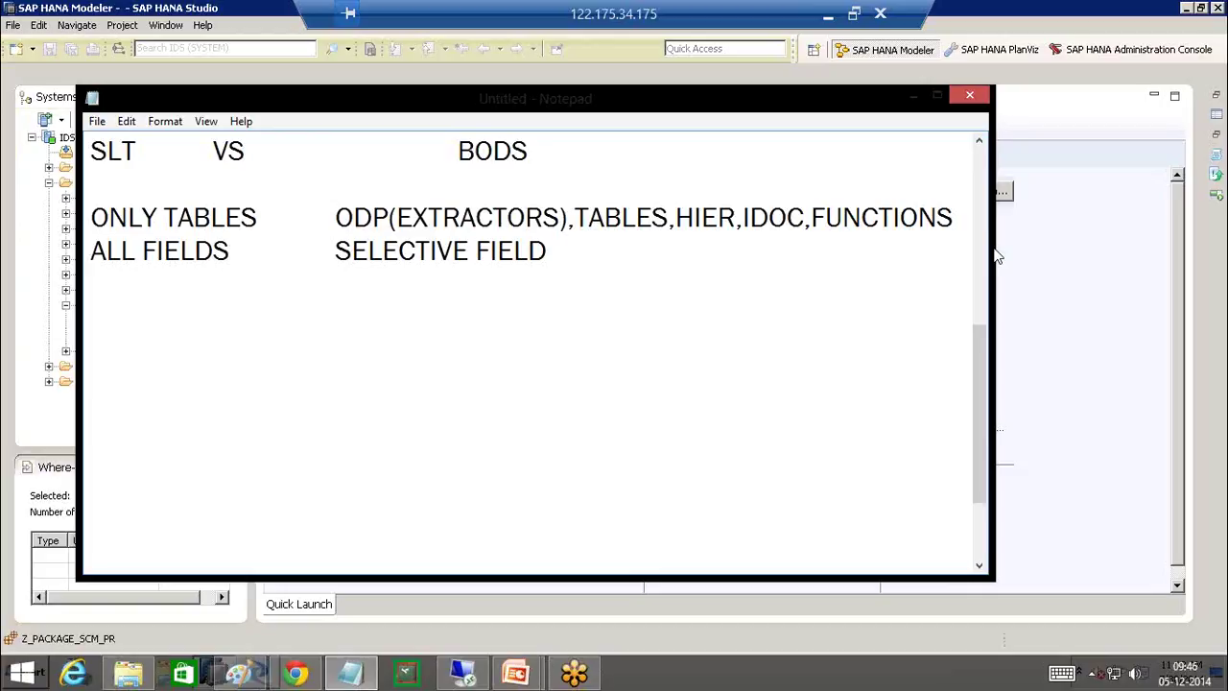
key("Return")
type("COMPLEX")
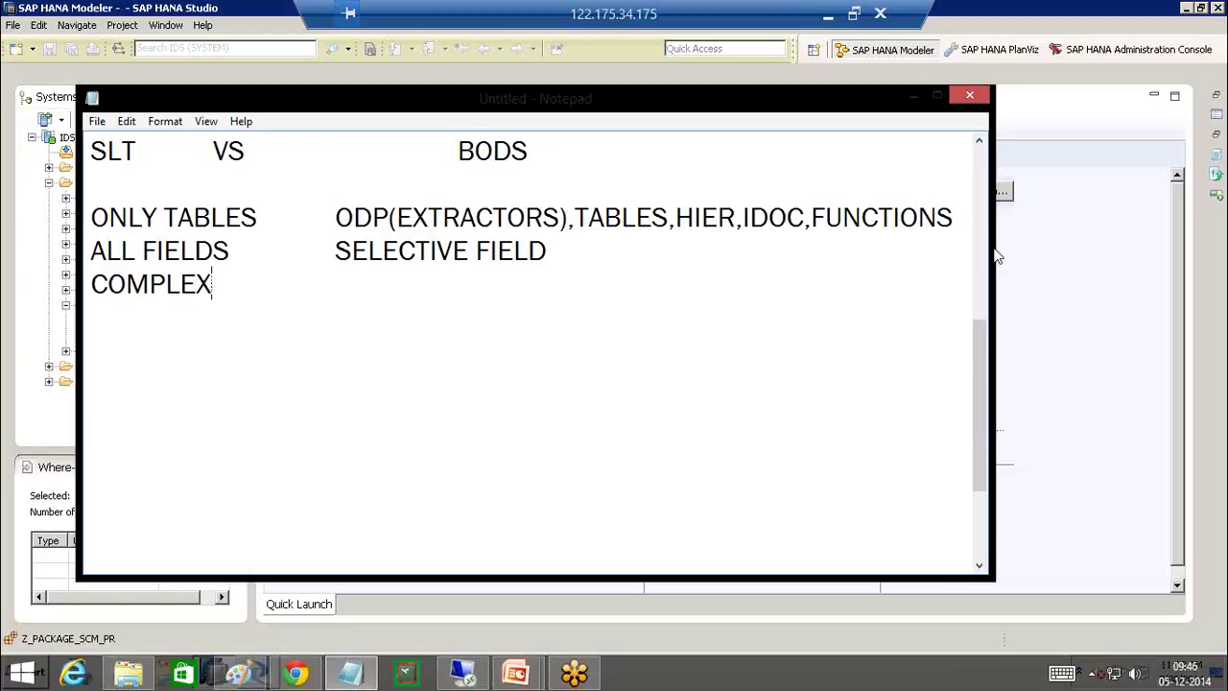
type("(CHALLE")
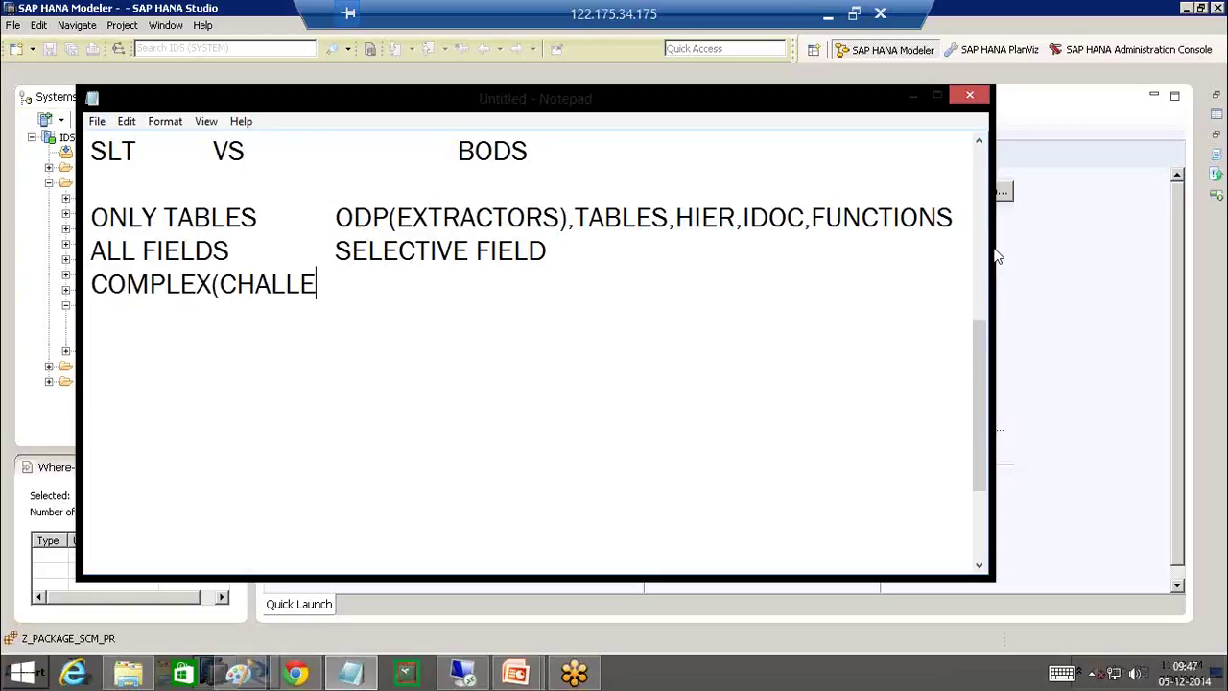
type("NGING)")
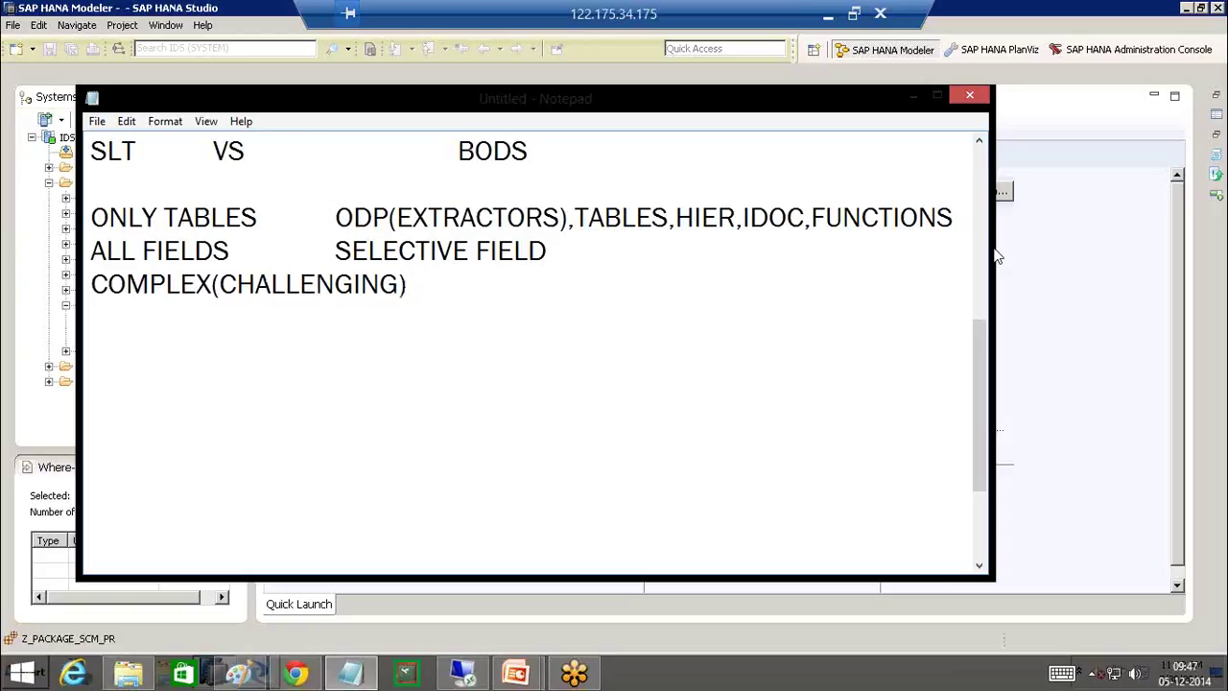
key("Tab")
type("EASIER")
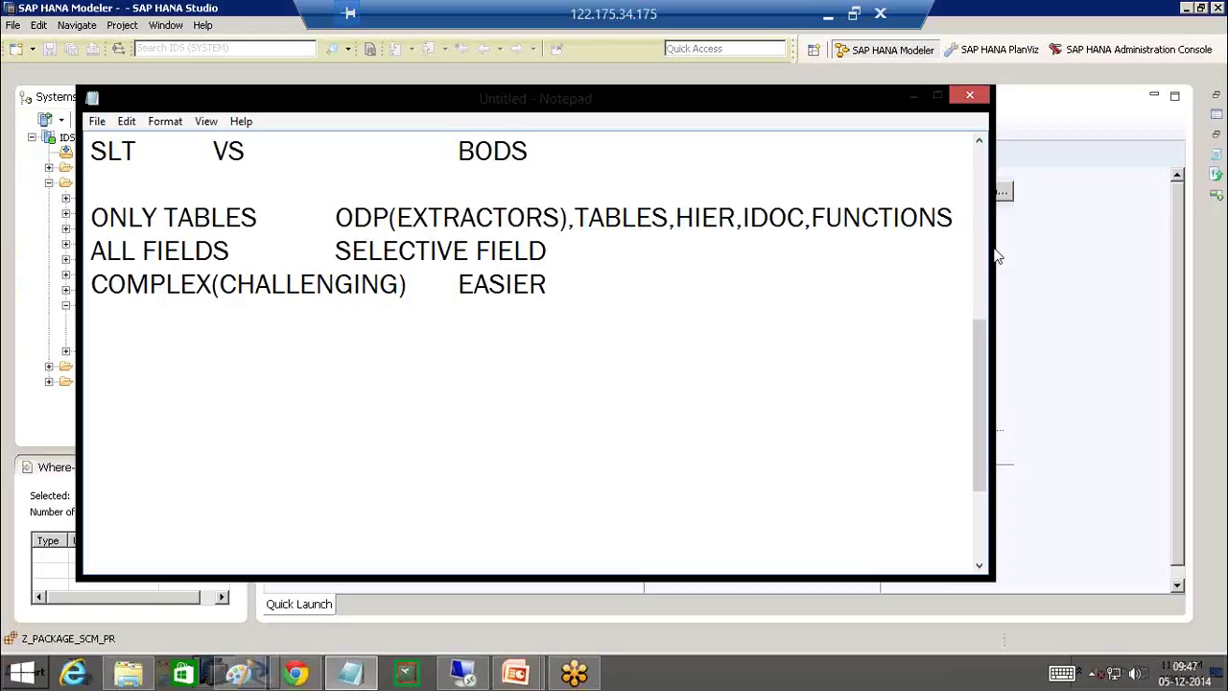
Step: Add the row ONLY SAP SOURCES vs SAP + NON-SAP
key("Return")
type("ONLY S")
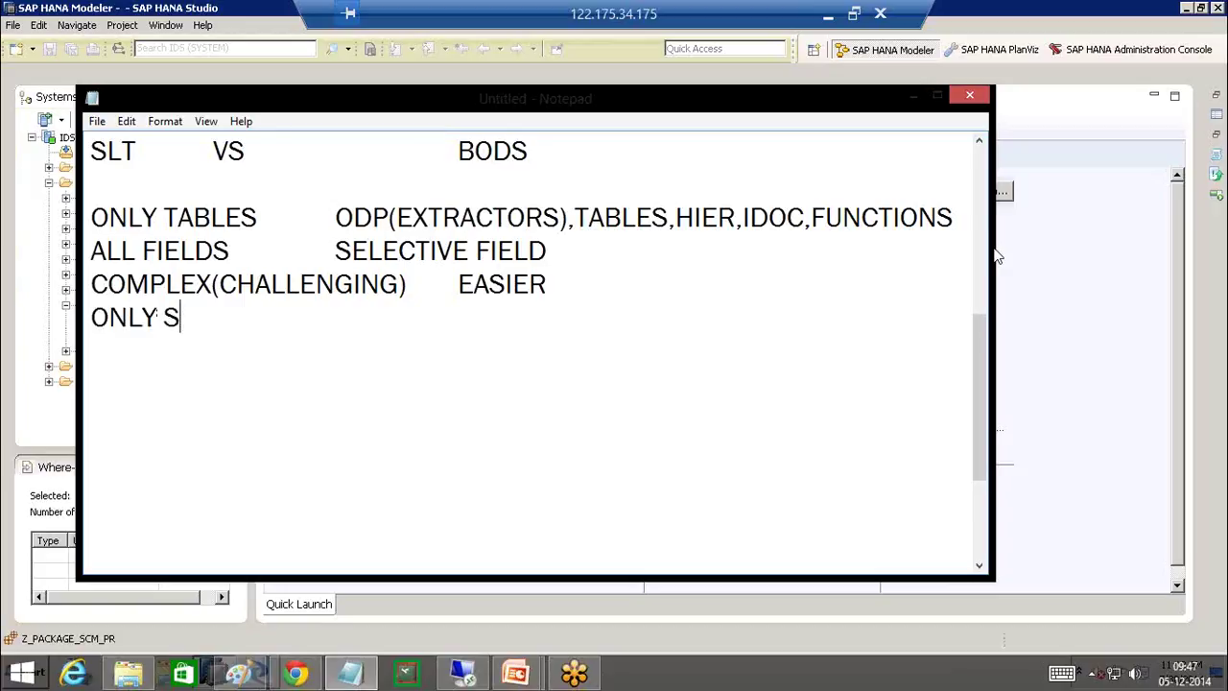
type("AP SRO")
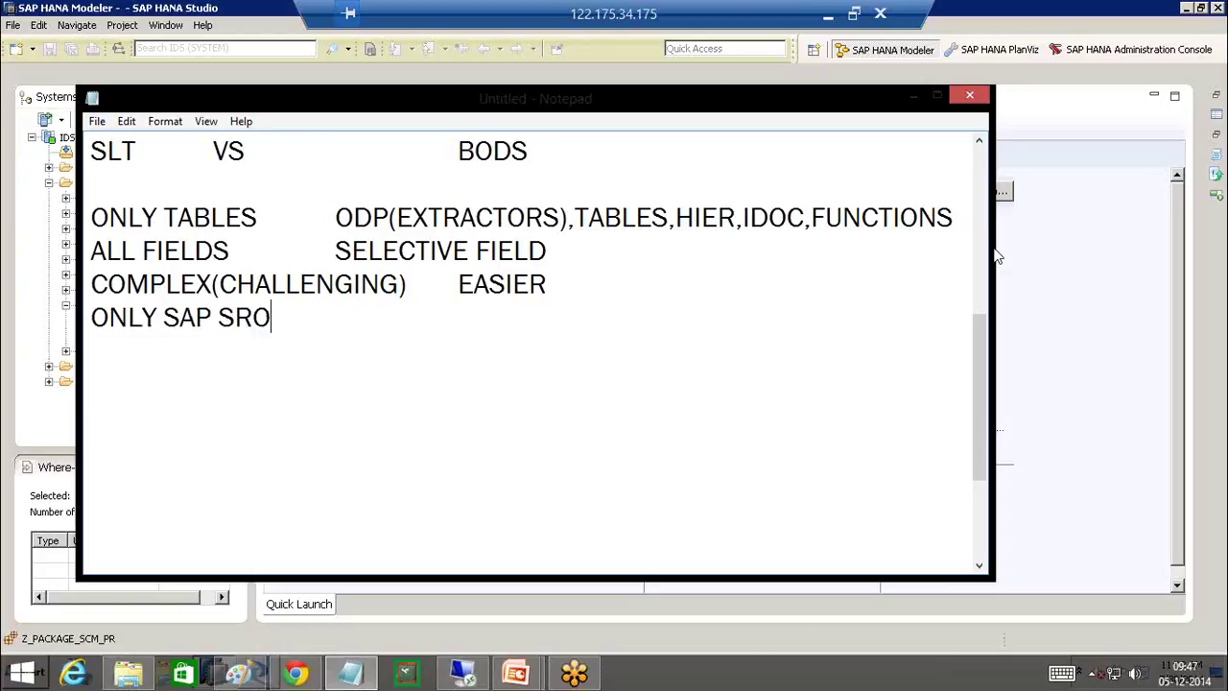
key("BackSpace")
key("BackSpace")
type("OURCES")
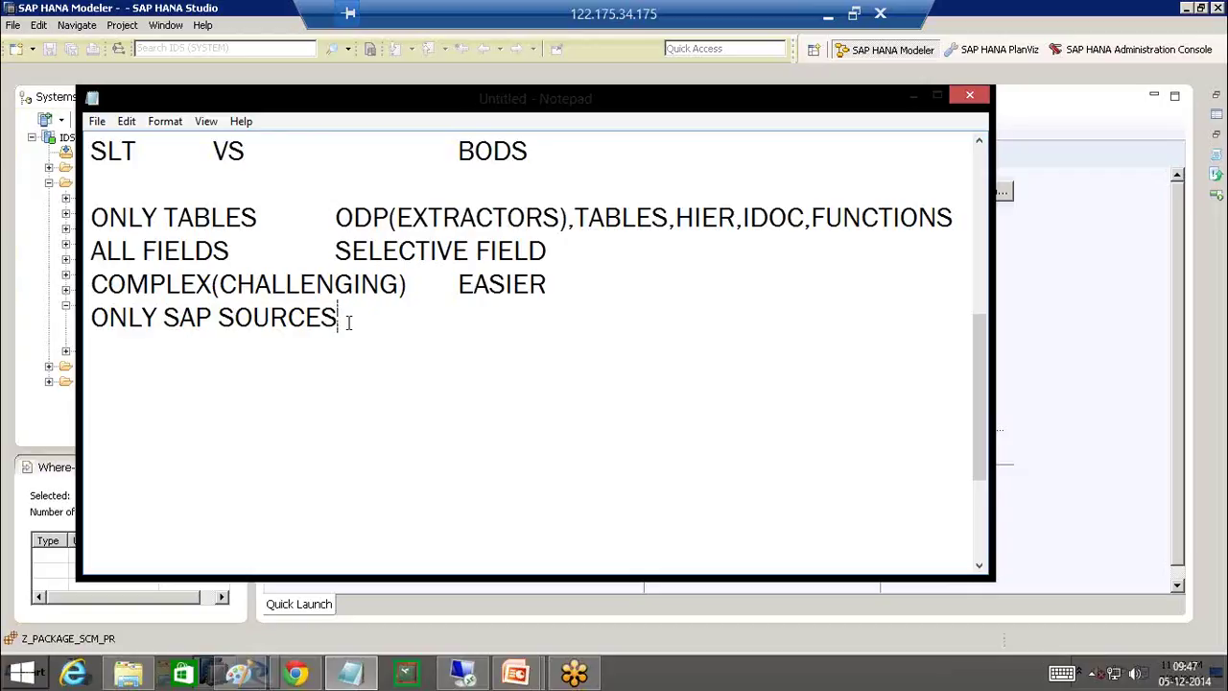
left_click_drag(340, 319, 88, 319)
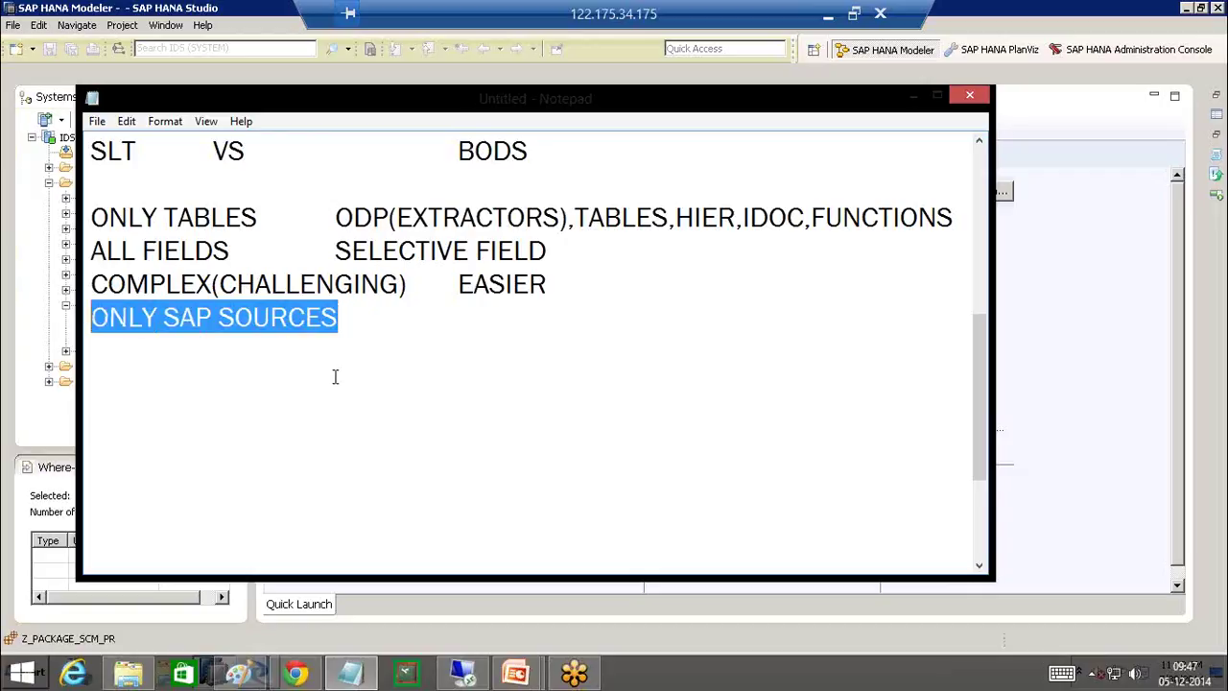
left_click(365, 316)
key("Tab")
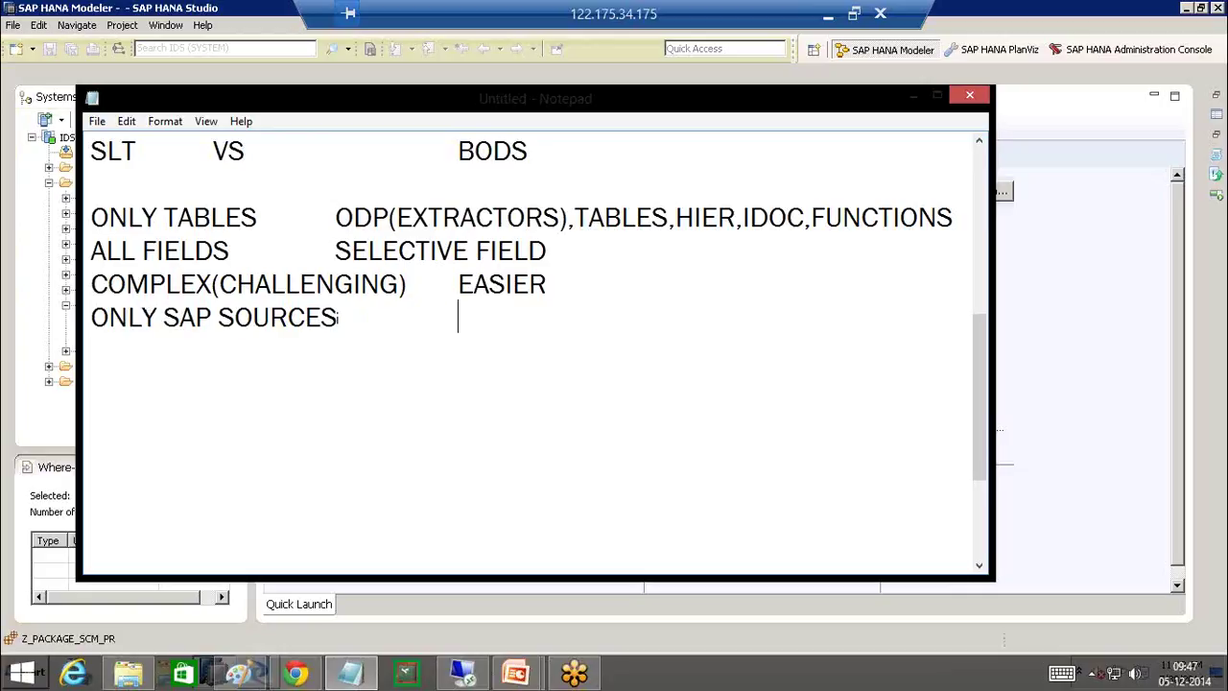
type("SAP + NON-")
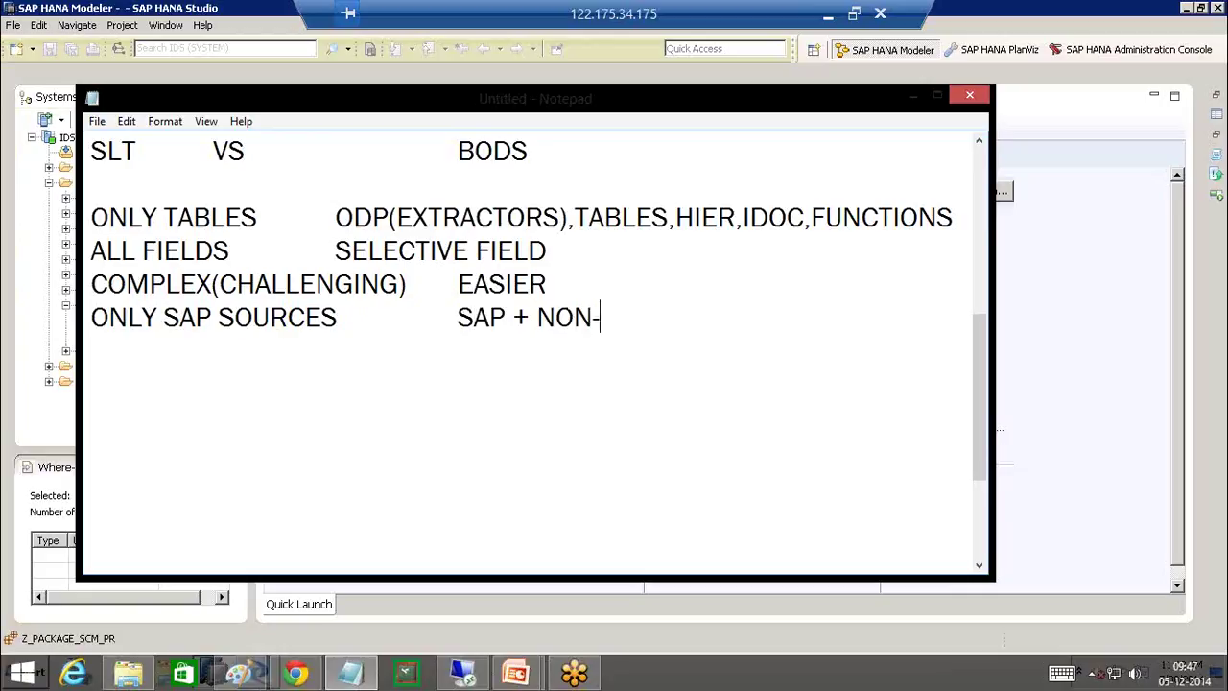
type("SAP")
Step: Add a FREE vs EXTRA row and begin the next row with ABAP
key("Return")
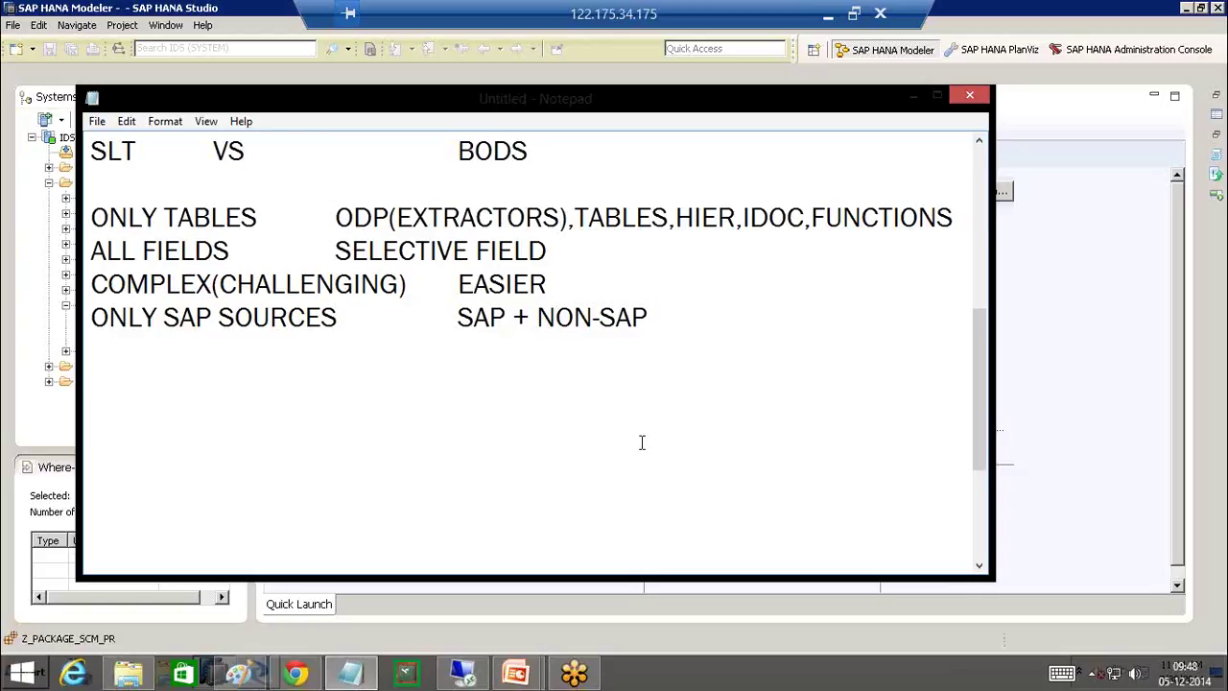
type("FREE")
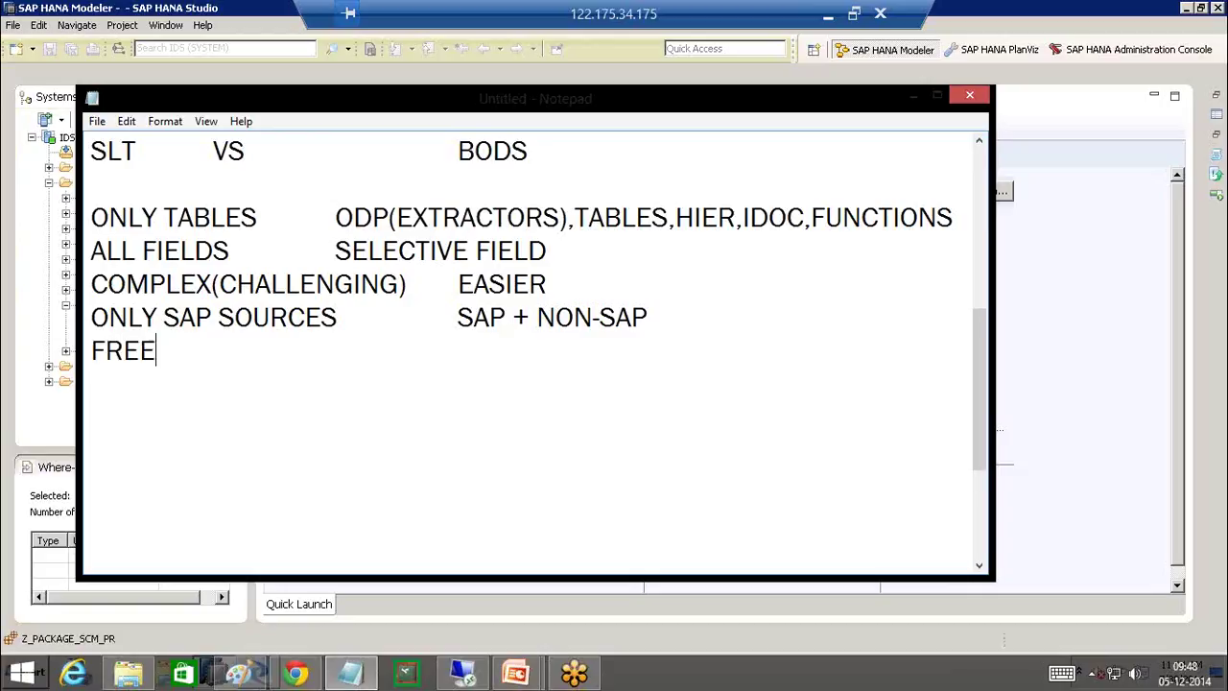
key("Tab")
key("Tab")
key("Tab")
type("EXTRA")
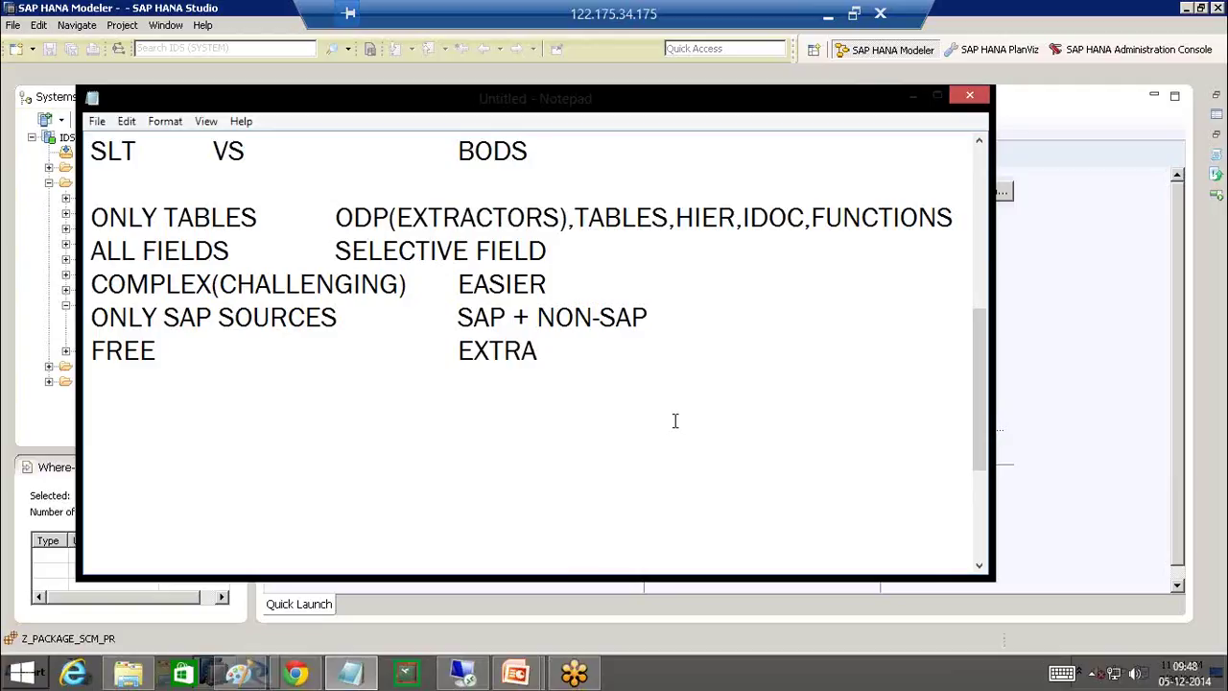
key("Return")
type("ABAP")
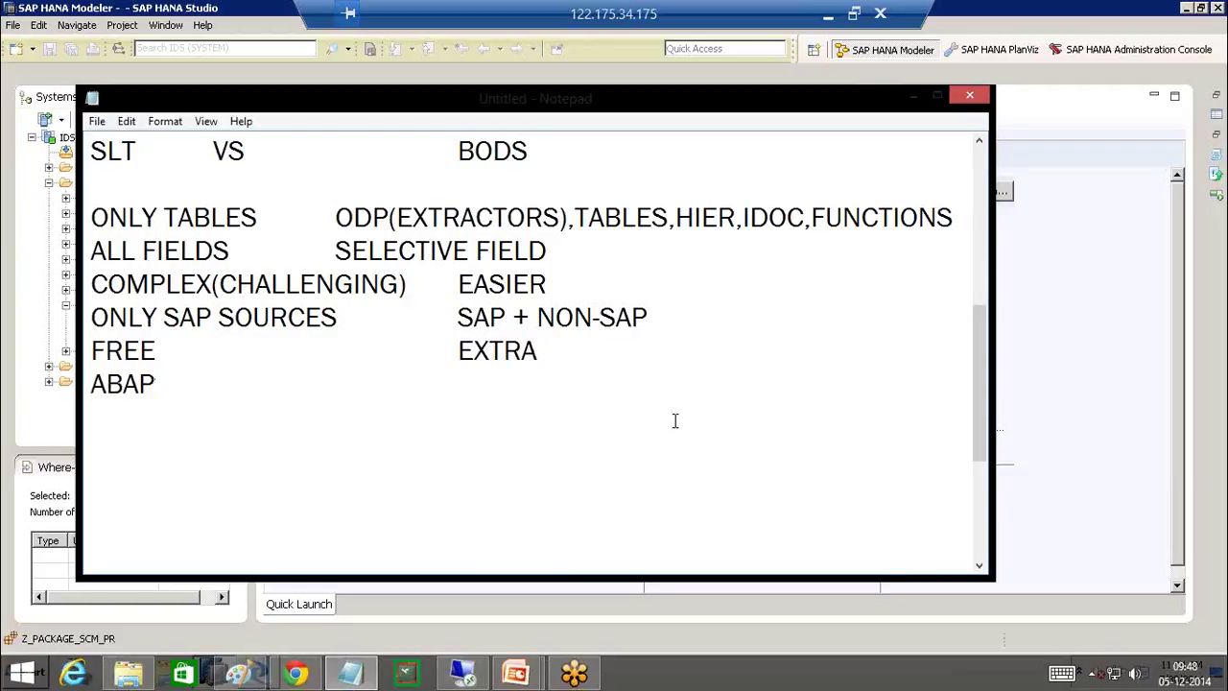
Step: Put ABAP + SQL + CUSTOM FUNCTIONS in the BODS column, then add a closing '=' separator row
key("Tab")
key("Tab")
key("Tab")
type("ABAP + SQL ")
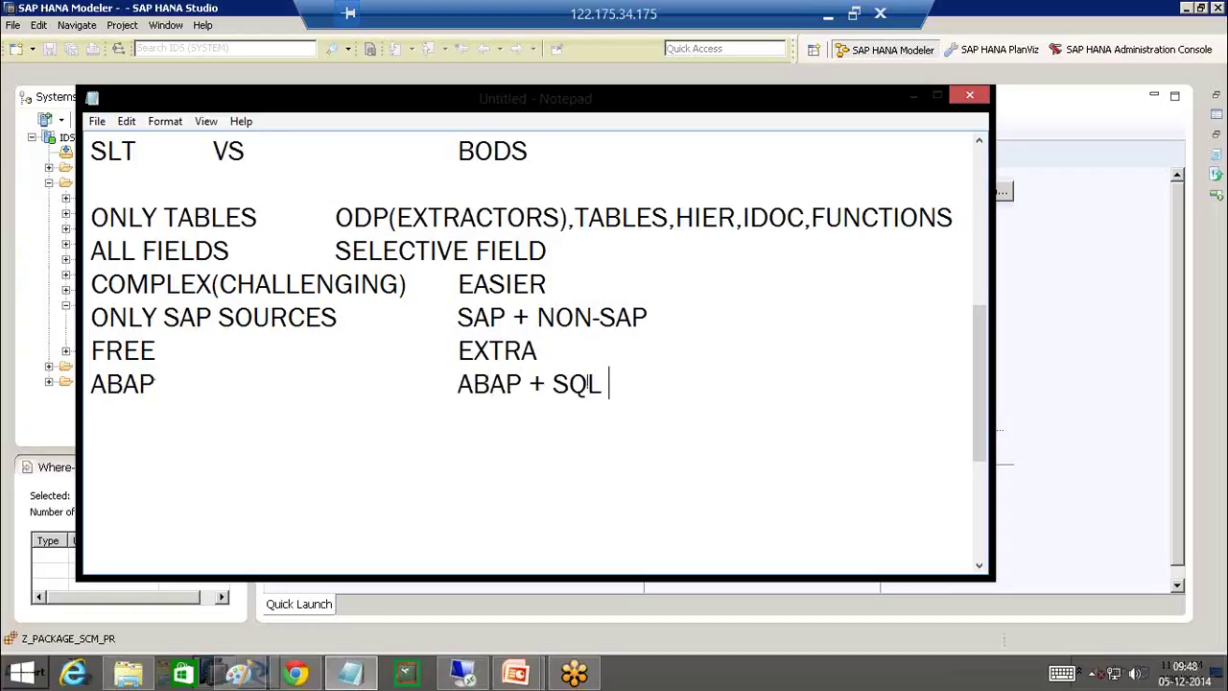
type("+ CUS")
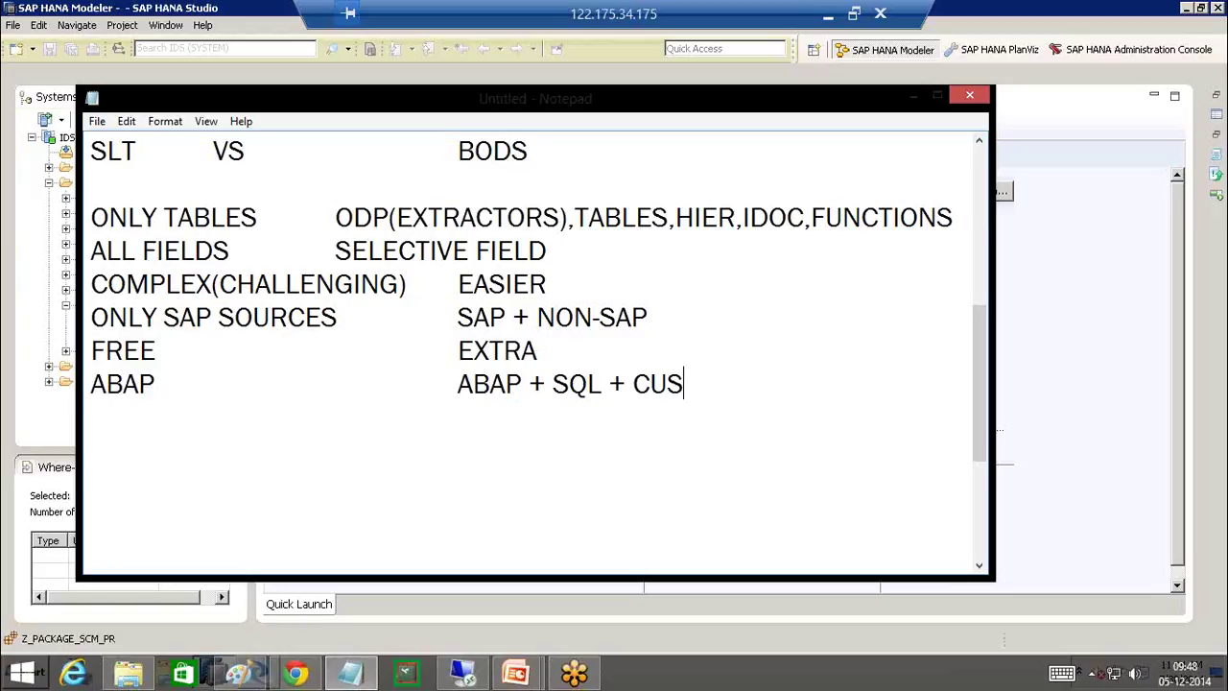
type("TOM FUNCTIO")
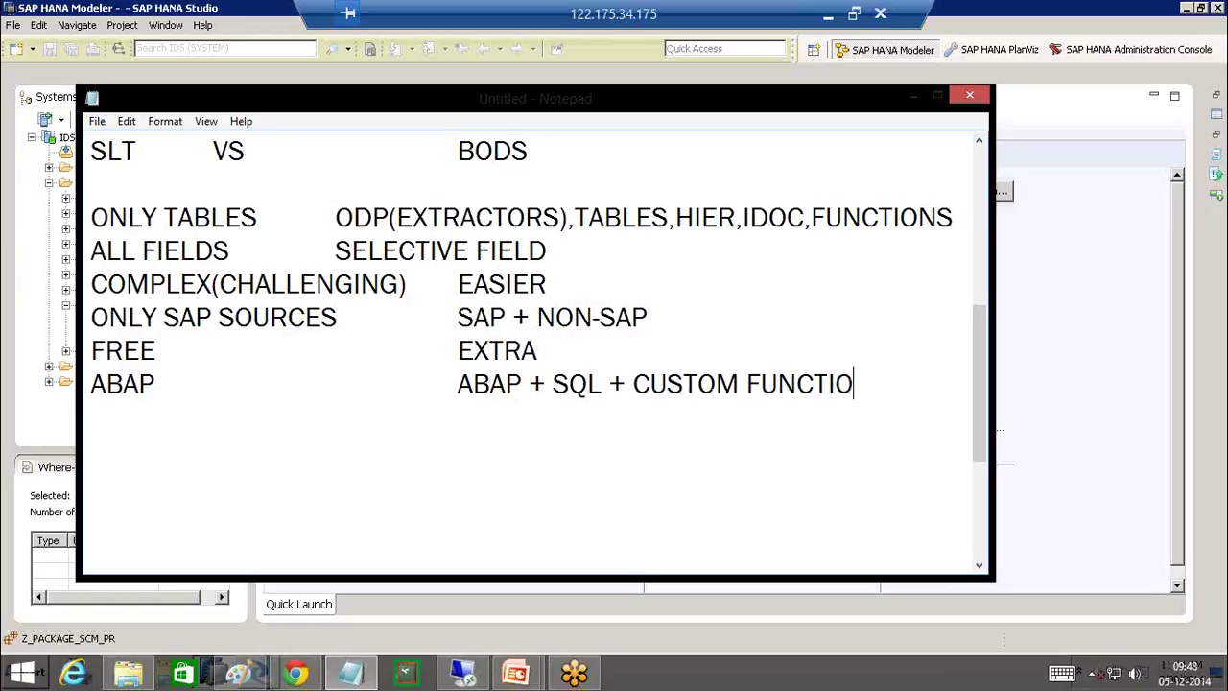
type("NS")
key("Return")
type("=======================================")
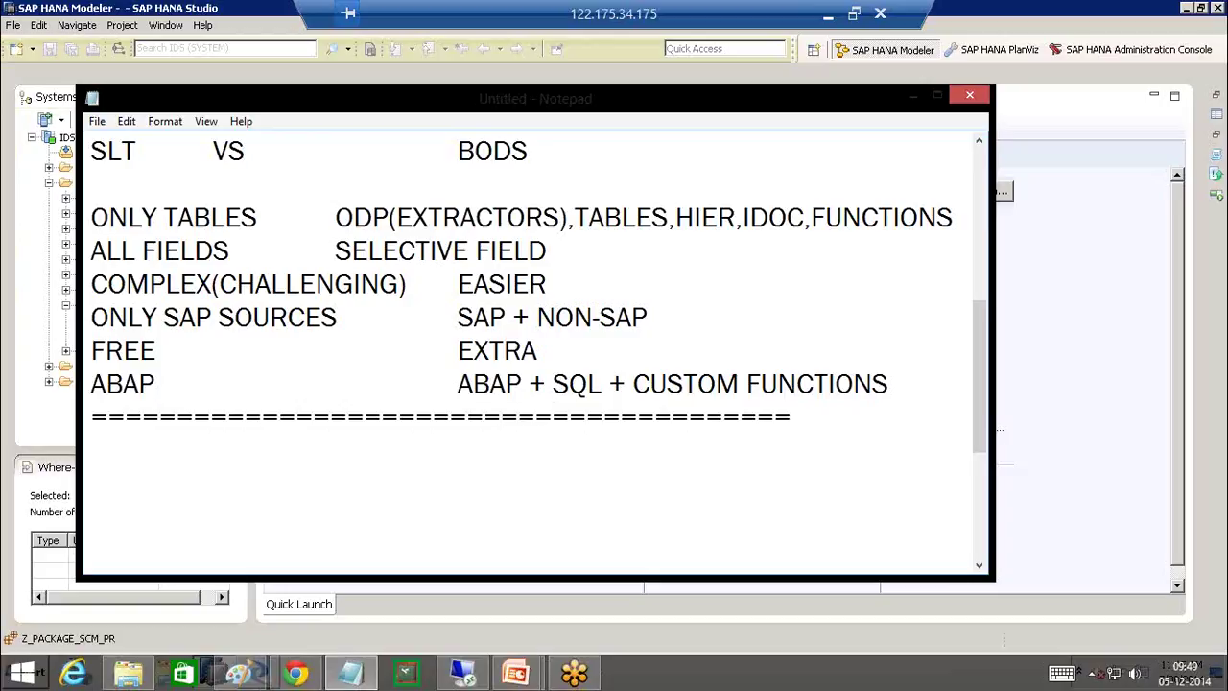
type("======")
key("Return")
key("Return")
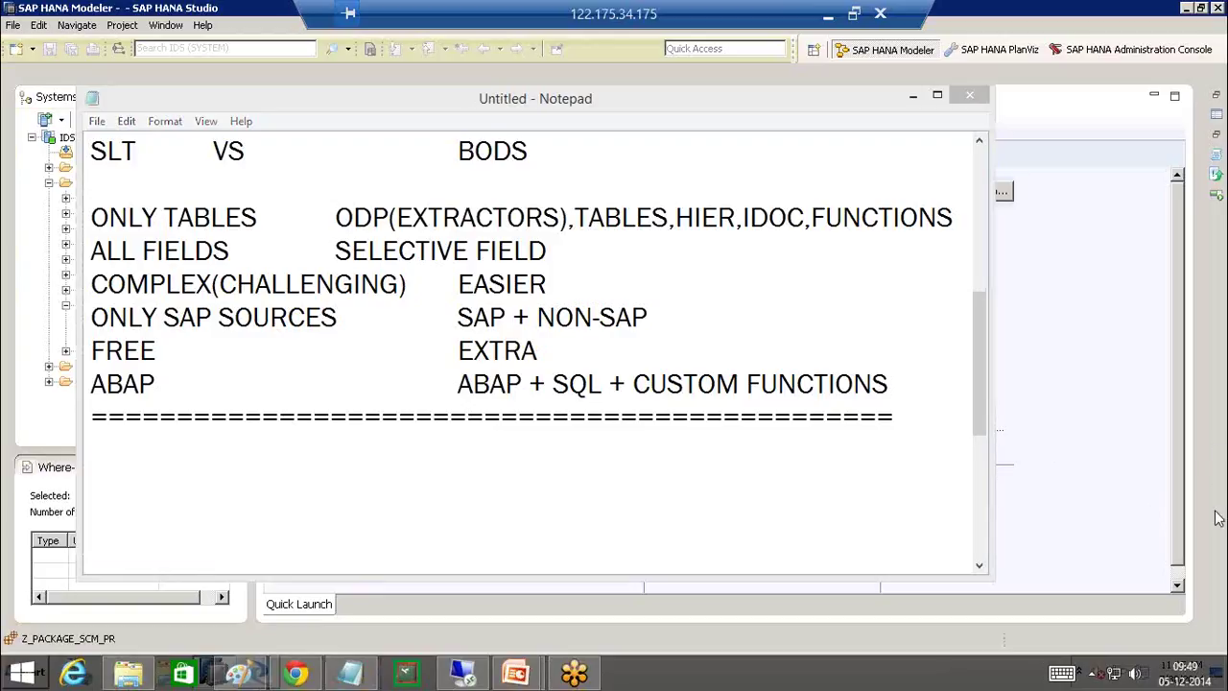
left_click(397, 458)
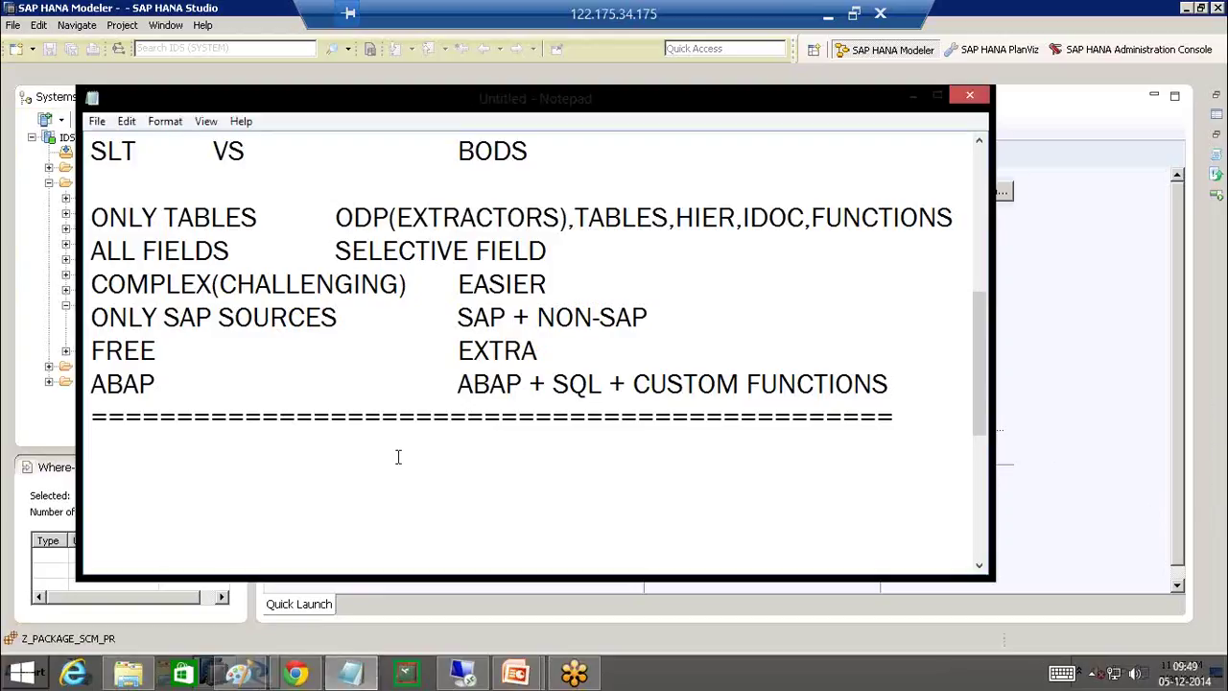
scroll(398, 457, "down", 3)
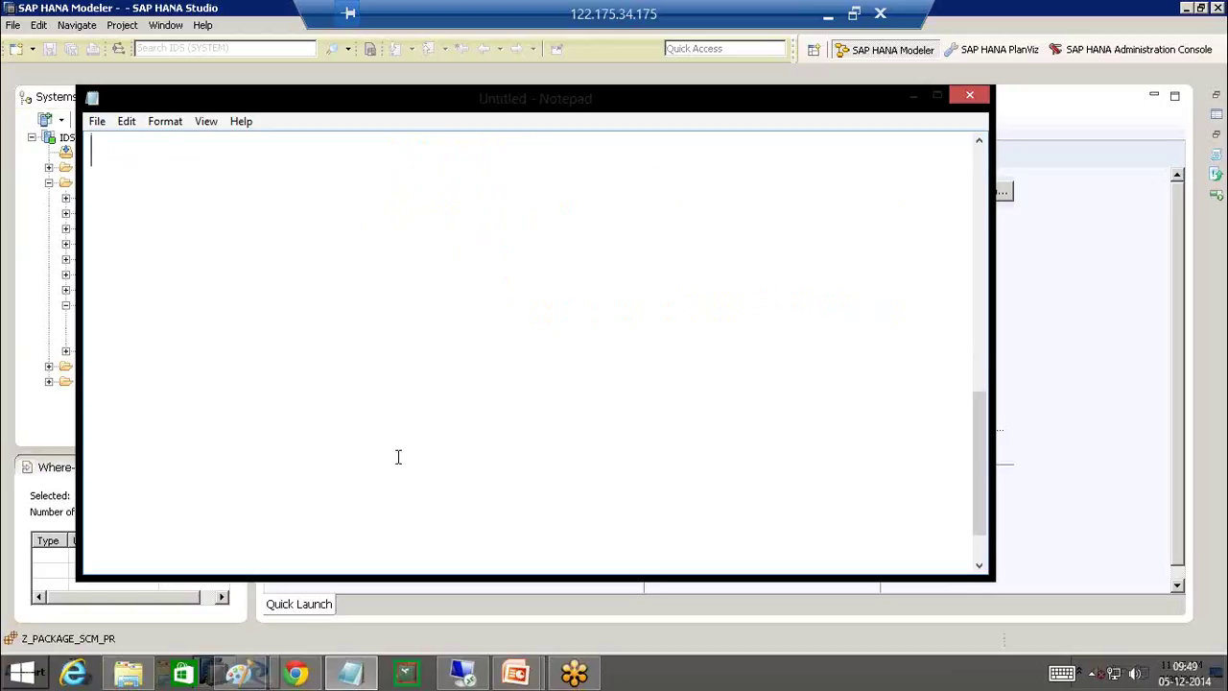
Step: Type the heading 'CUSTOER (SELECT HANA DB SOFTWORE EDITION)'
type("CUSTOER ")
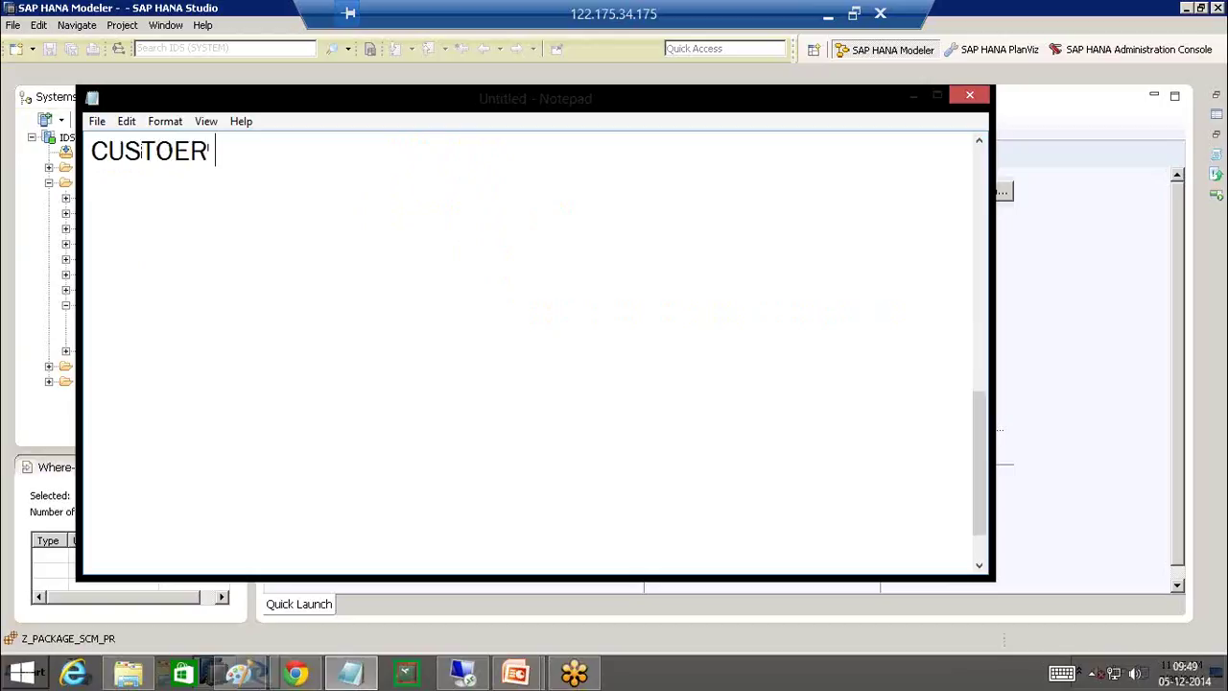
type("(SELECT H")
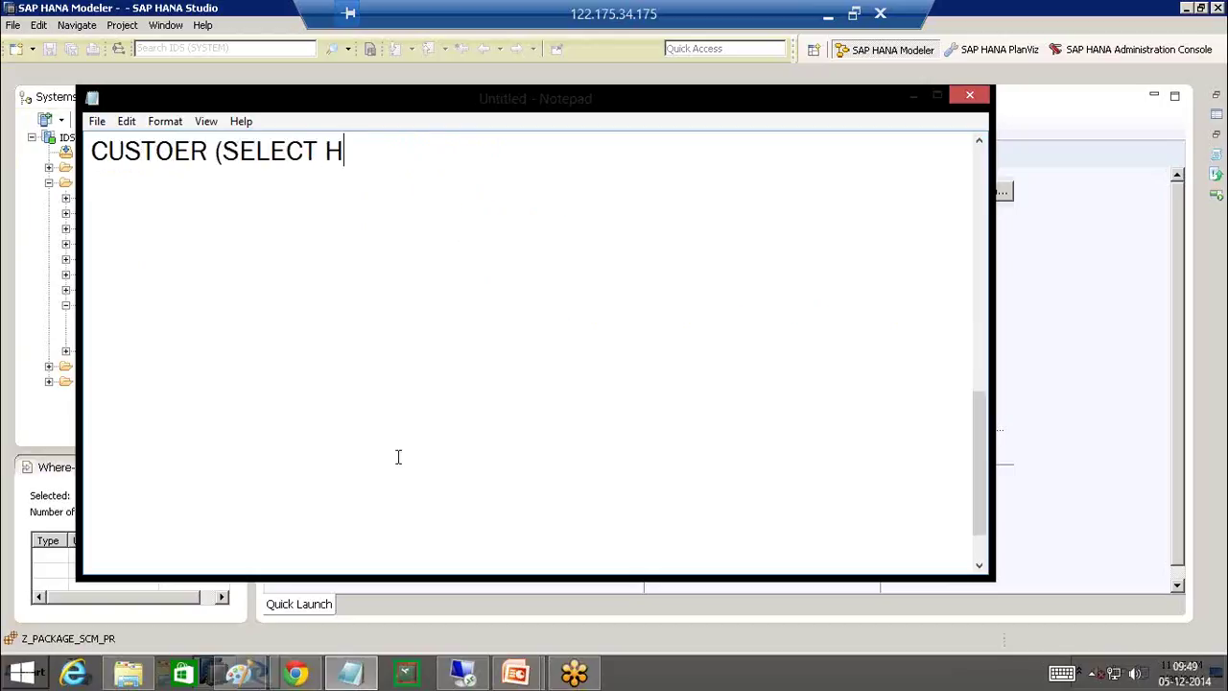
type("ANA DB ")
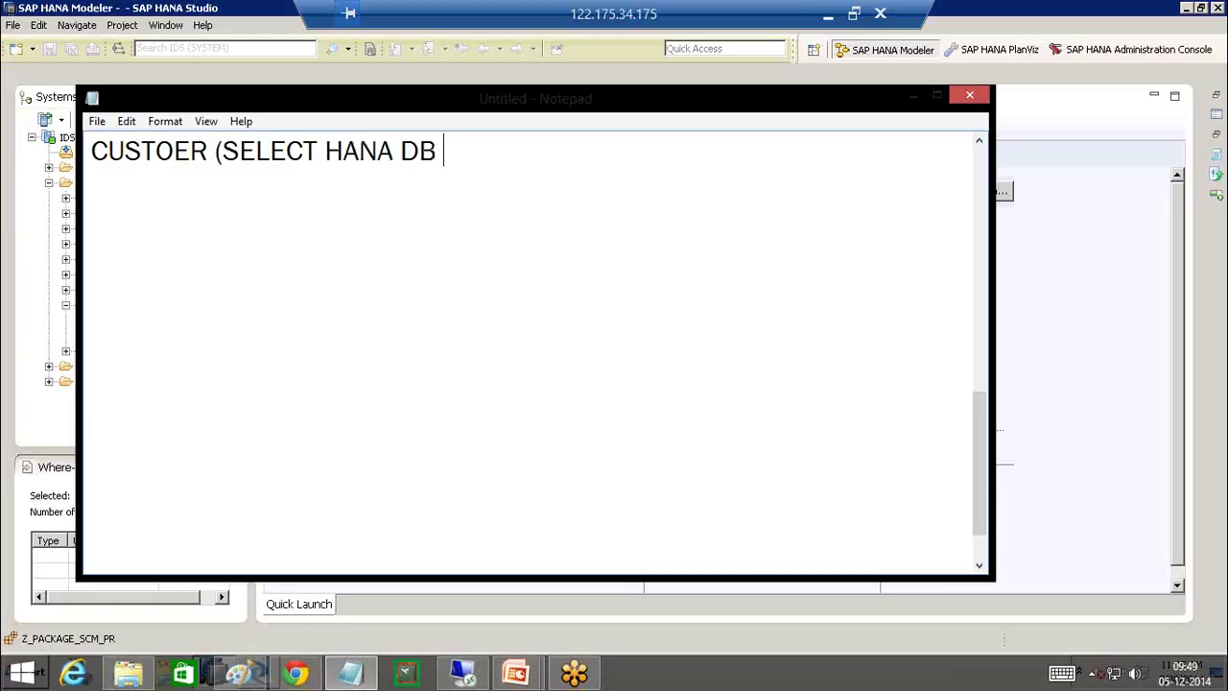
type("SOFTWOR")
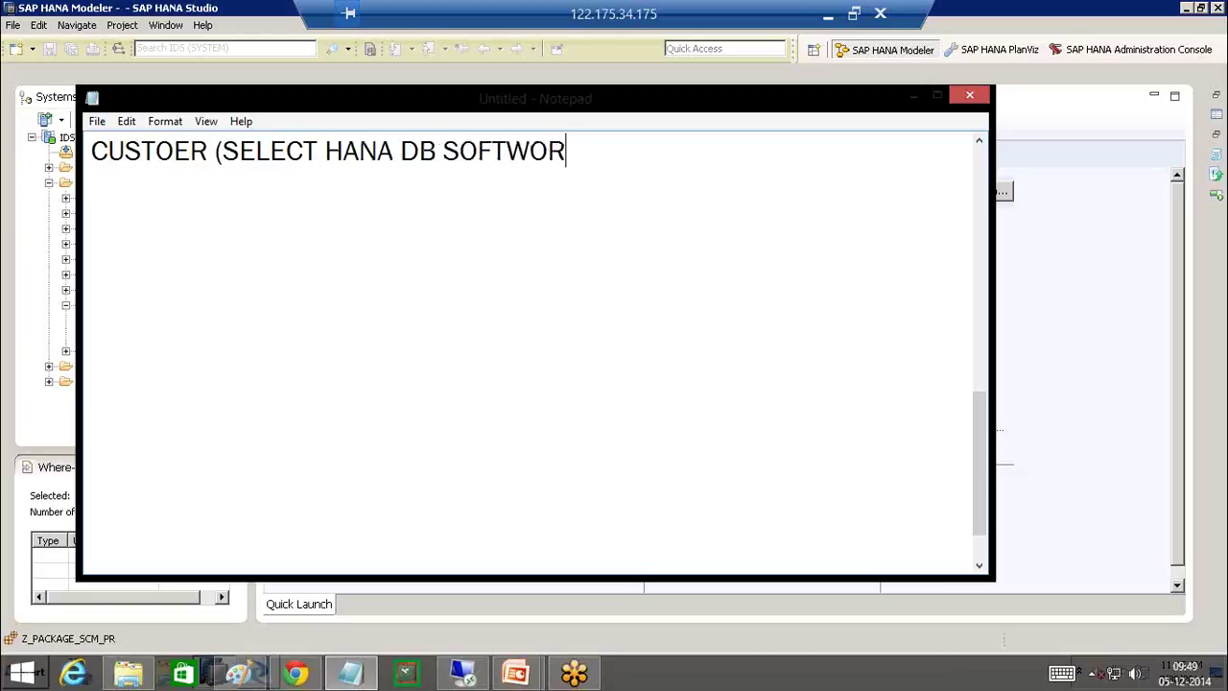
type("E EDITIONS")
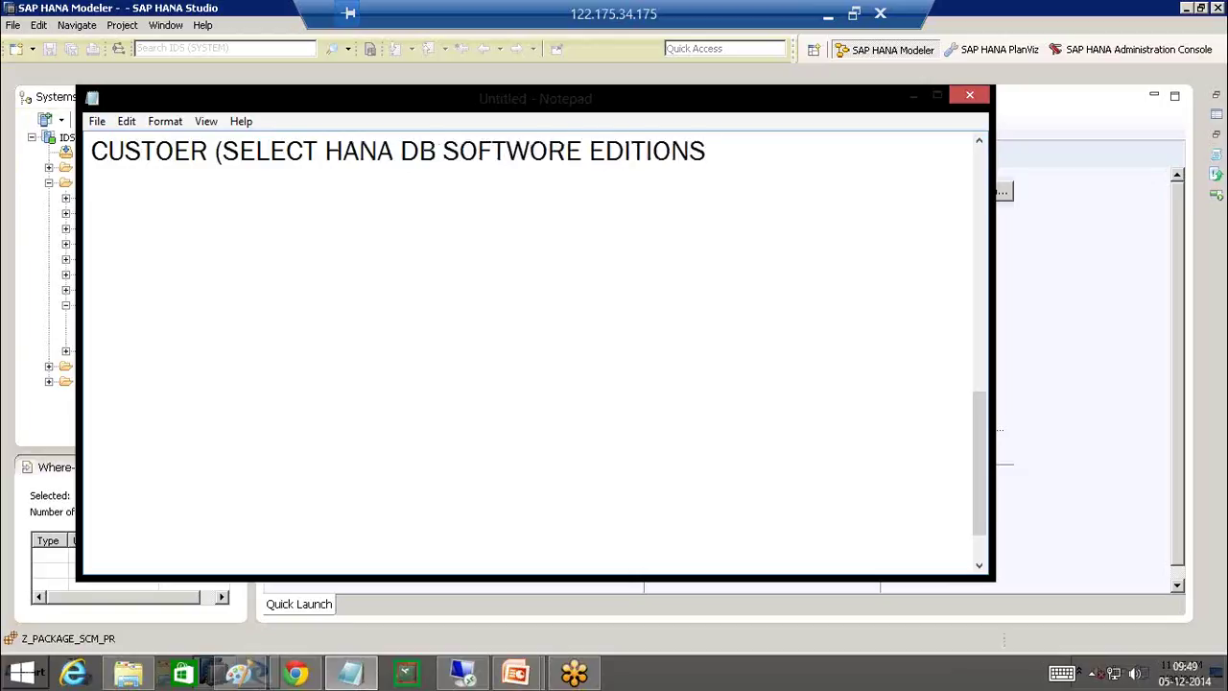
key("BackSpace")
type(")")
key("Return")
key("Return")
Step: List '1. PLATFORM EDITION' with the indented remark '(ALREADY HAVE BODS LINCE'
key("Tab")
type("1. PLA")
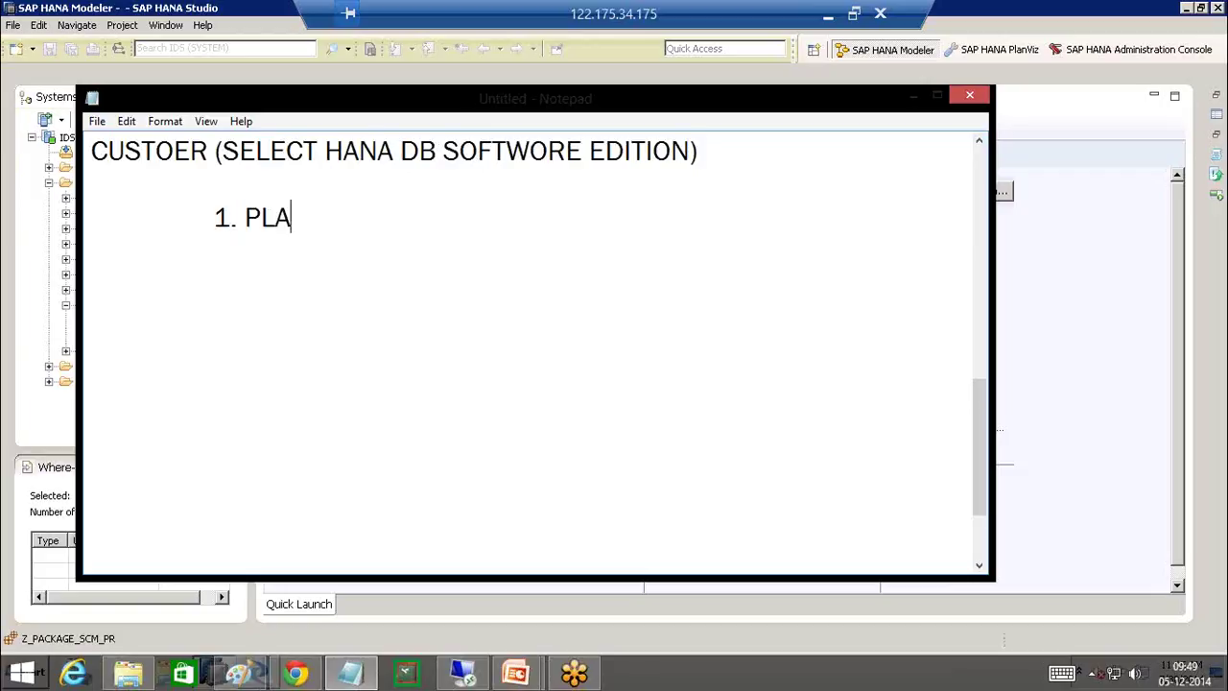
type("TFORM ED")
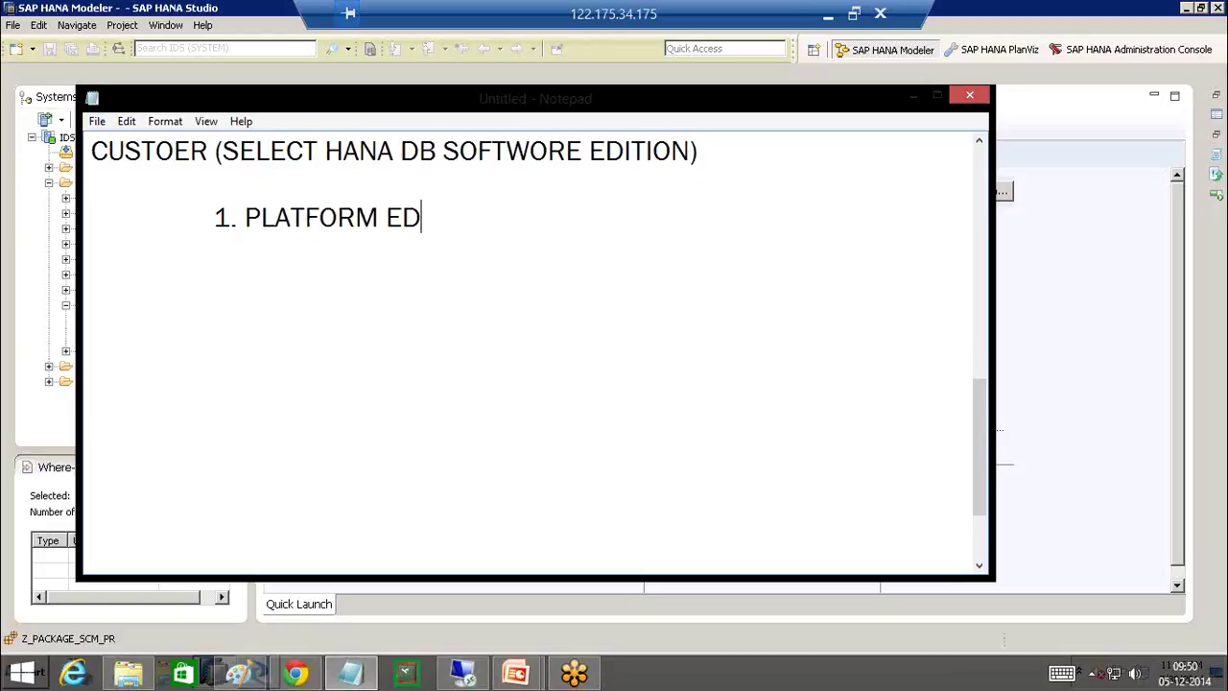
type("ITION")
key("Return")
key("Tab")
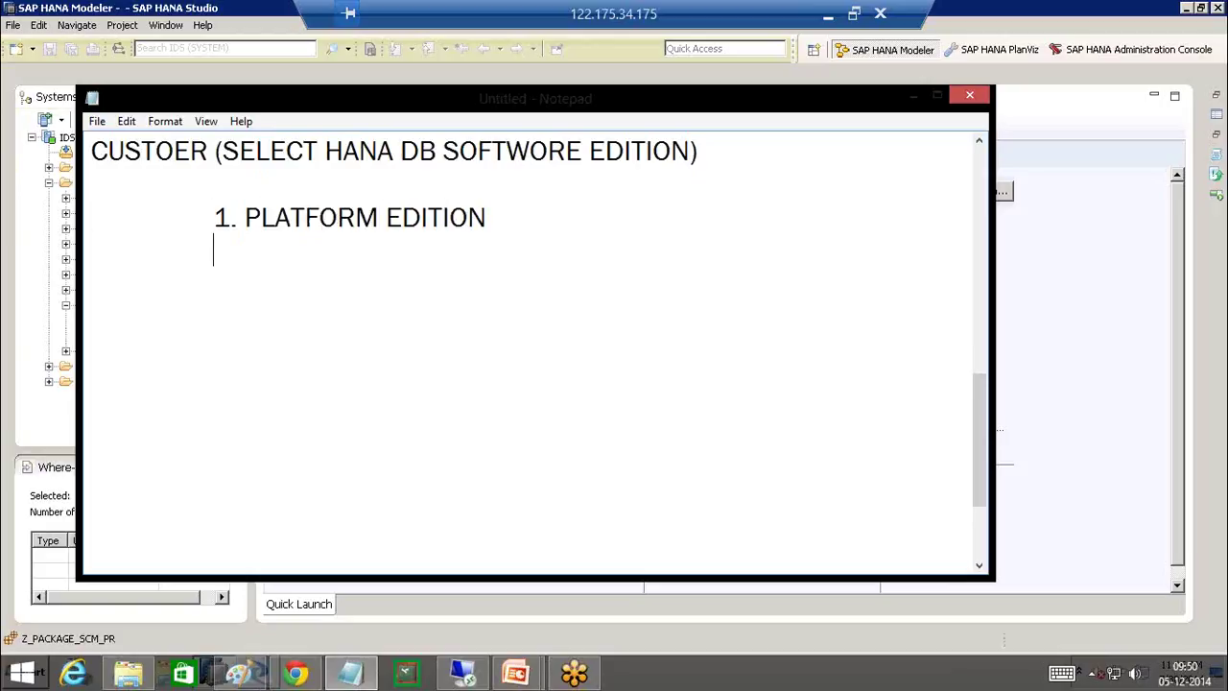
key("Tab")
type("(ALREADY HA")
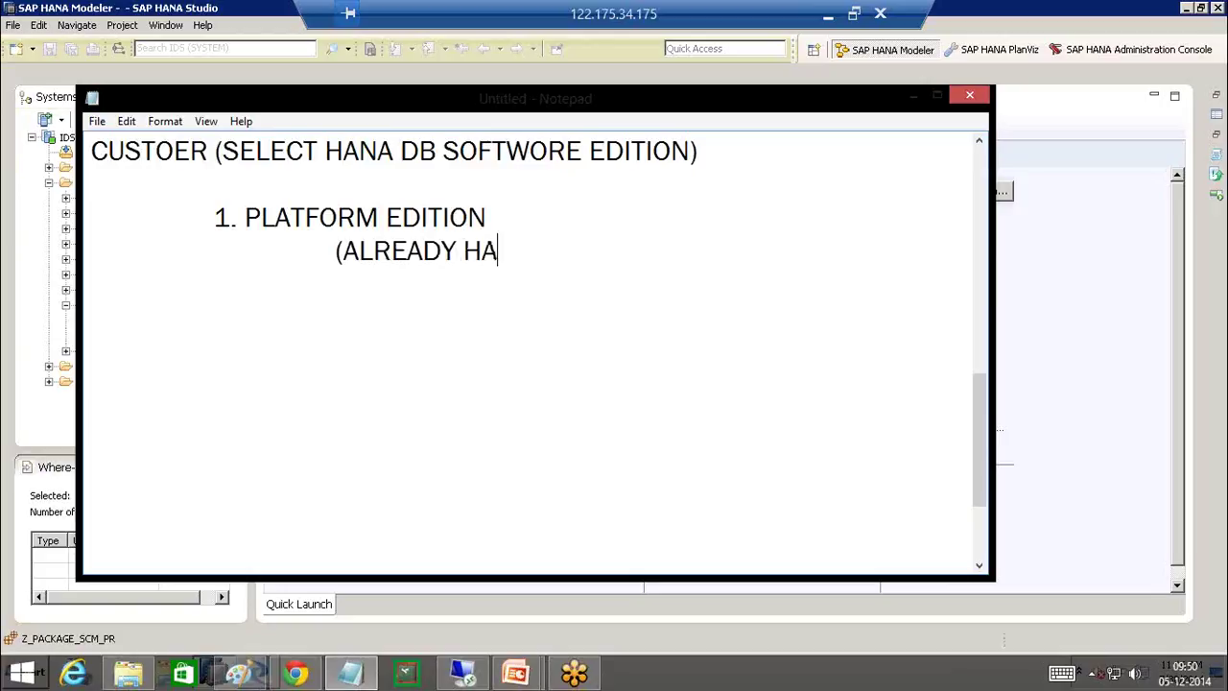
type("VE BODS LI")
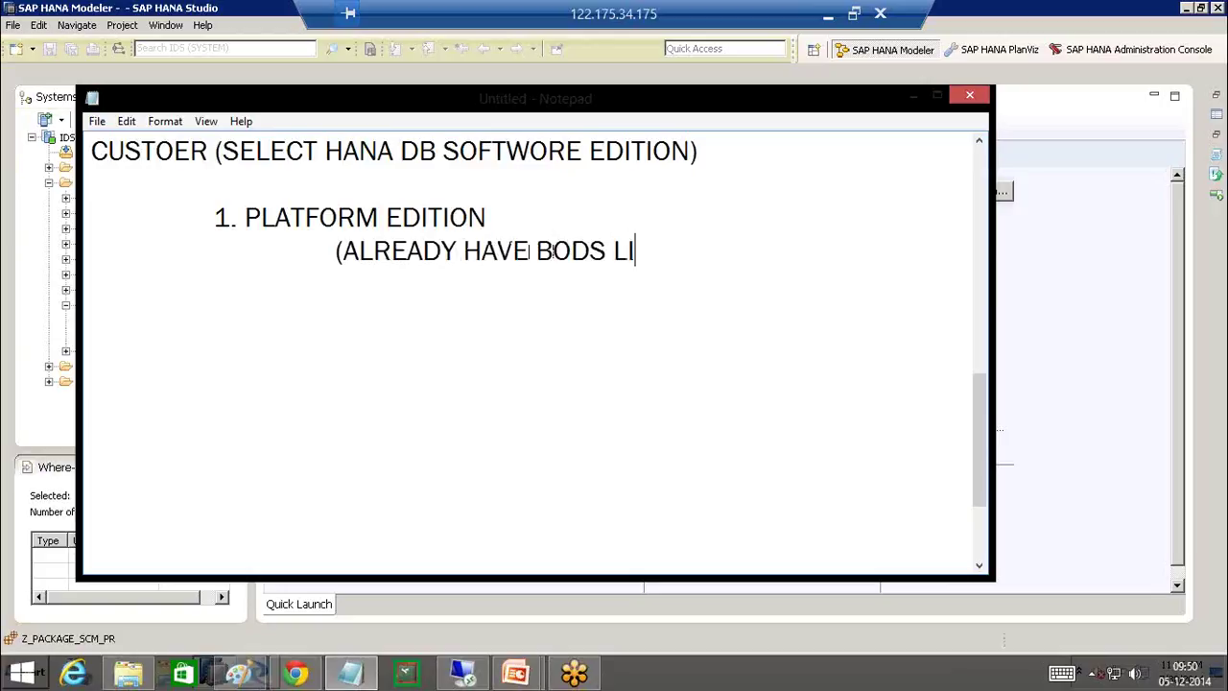
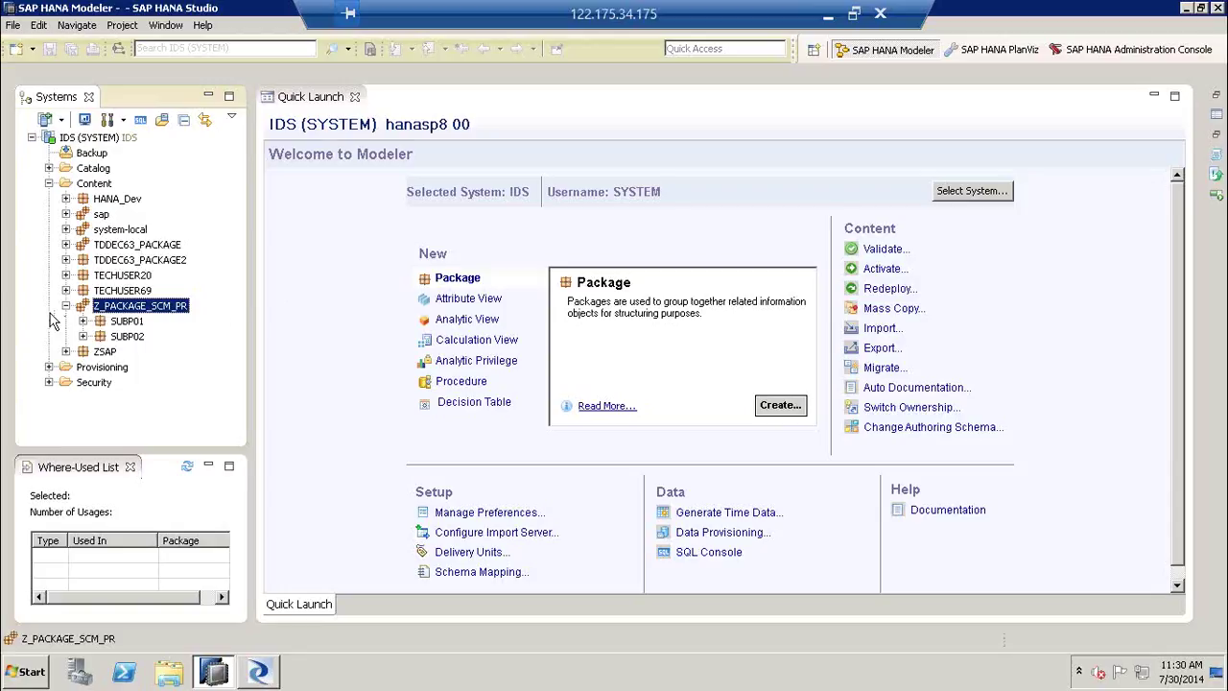
Step: Collapse Z_PACKAGE_SCM_PR in HANA Studio, then minimise everything to reveal the remote desktop
left_click(65, 305)
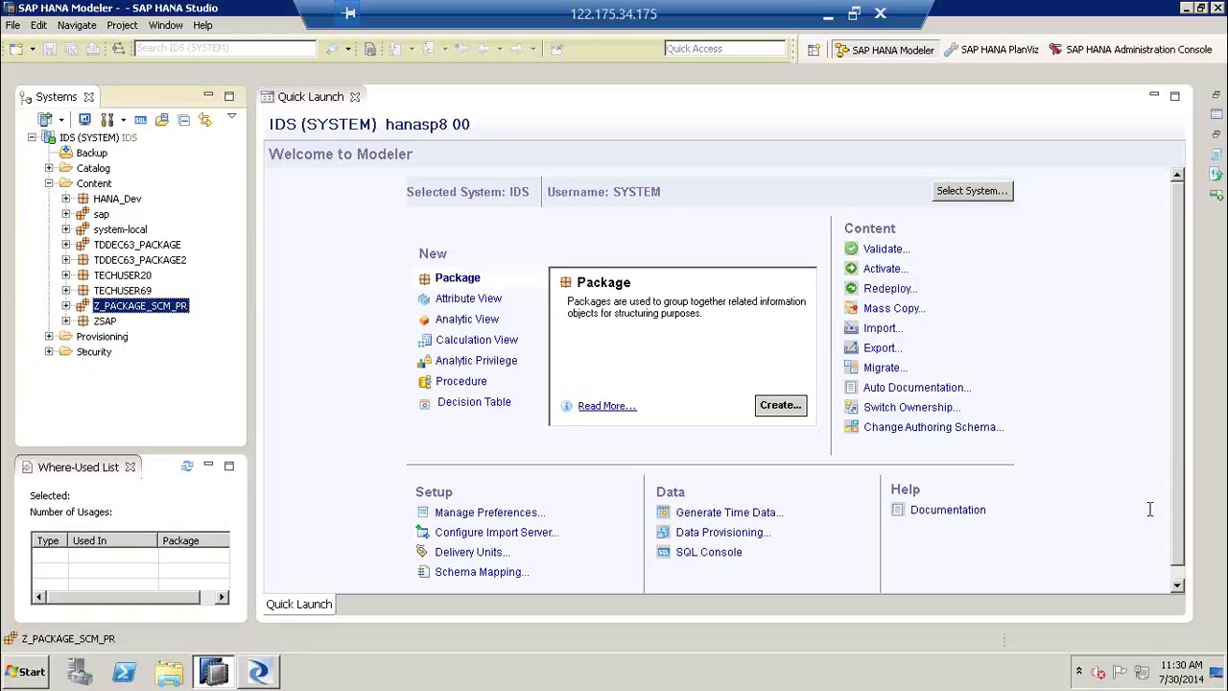
left_click(1219, 493)
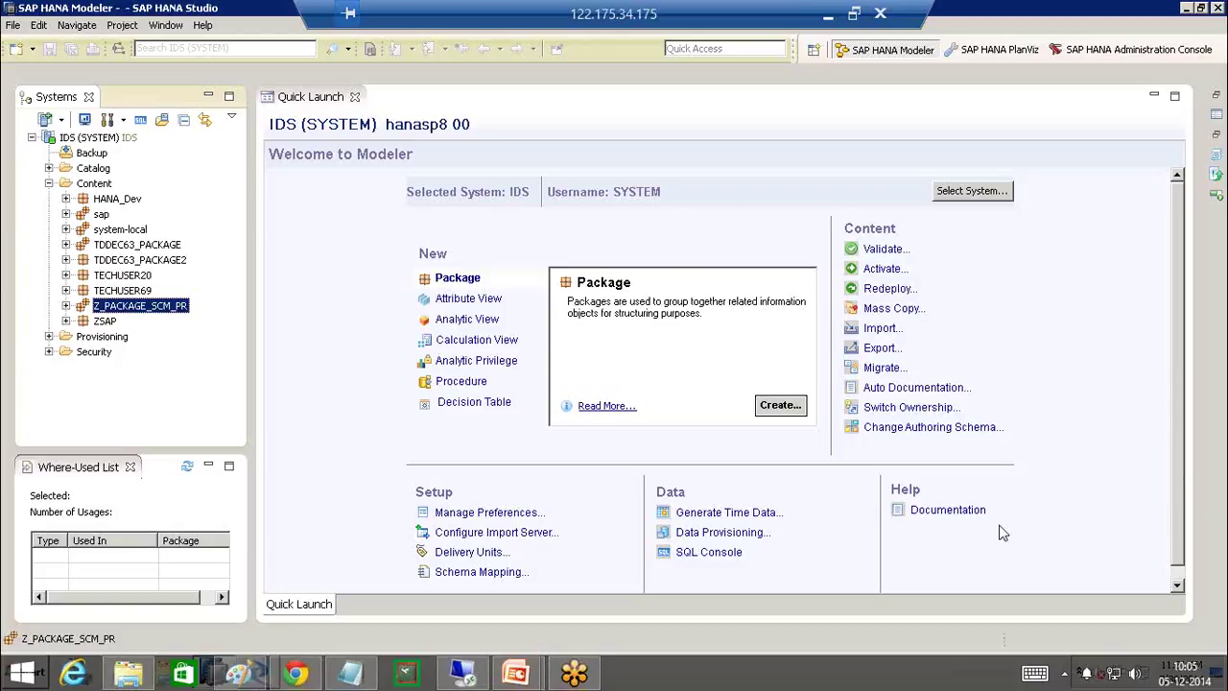
left_click(698, 429)
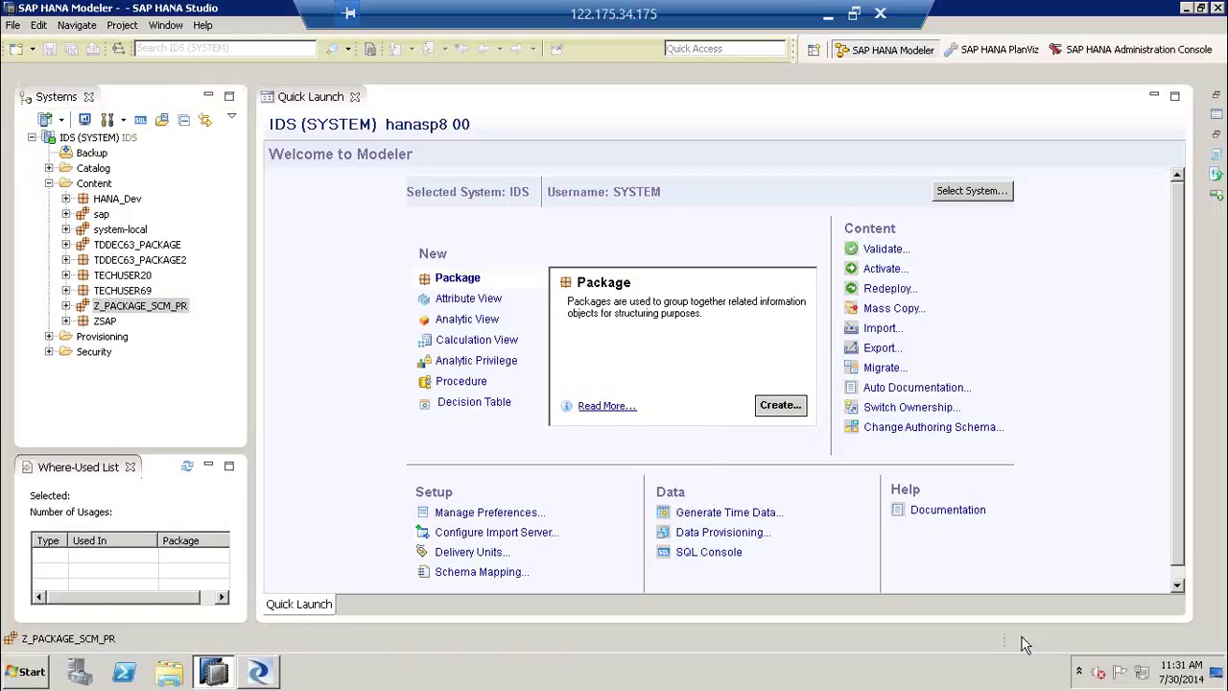
left_click(1217, 677)
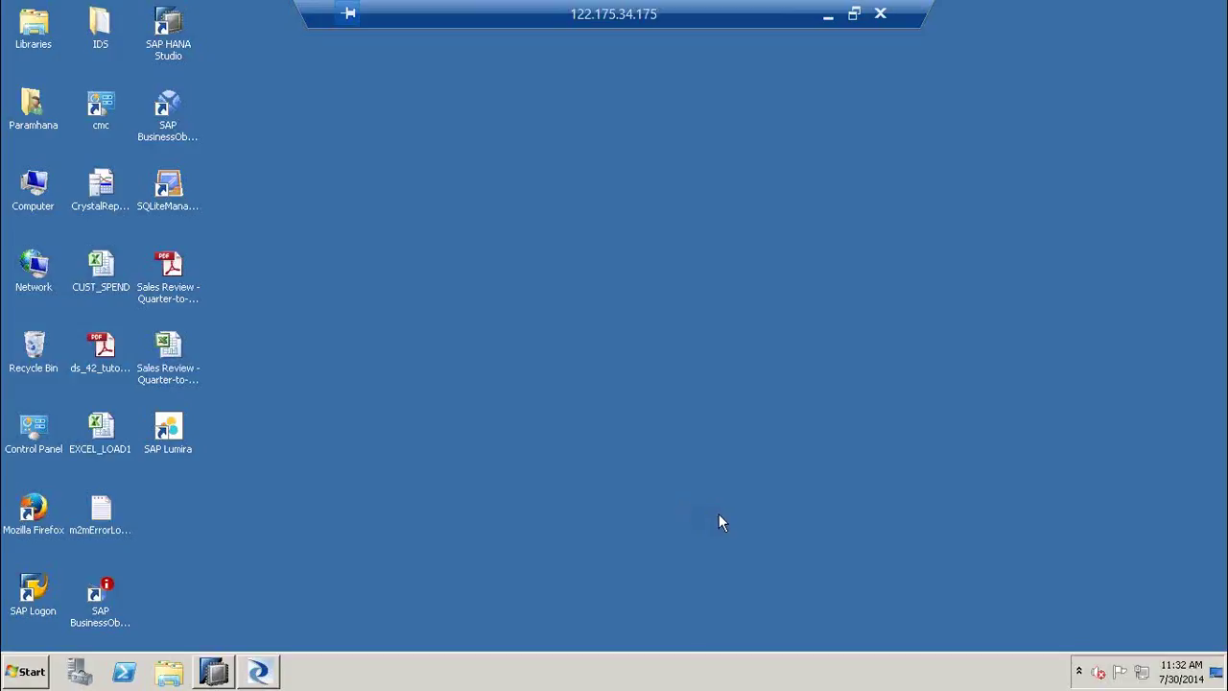
Step: Restore Designer, open FIRSTDLOAD's FIRST_DataFlow1 data flow, and show the Datastores library list
left_click(261, 672)
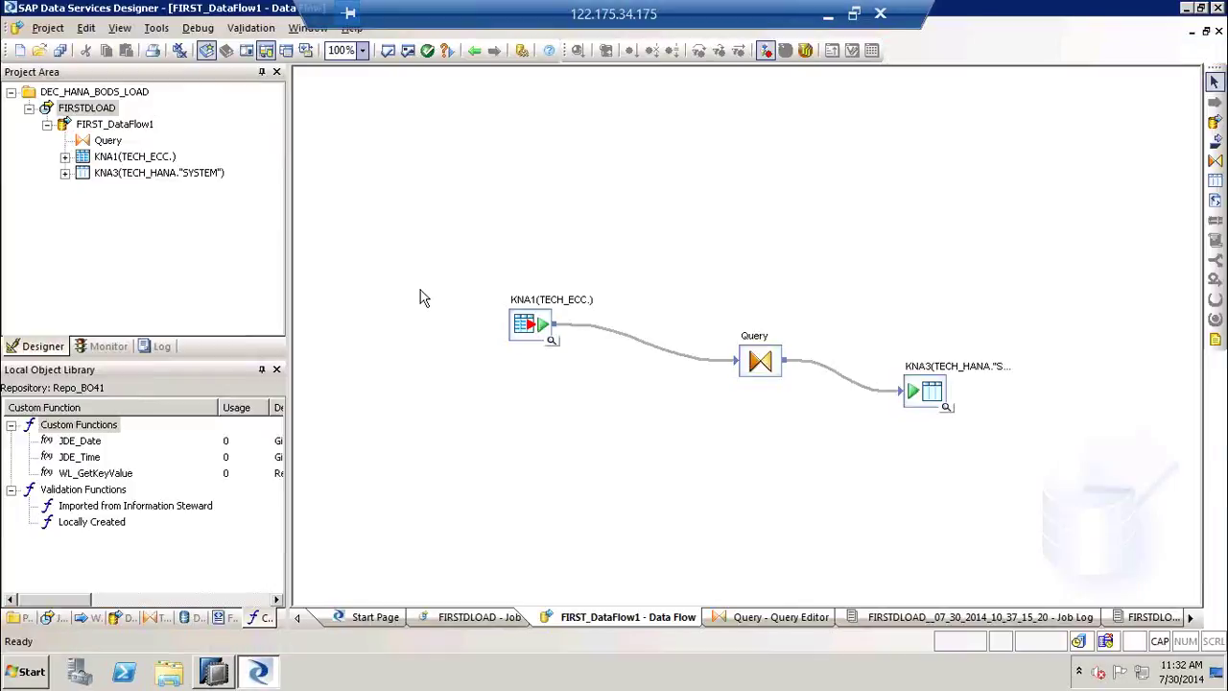
left_click(23, 619)
left_click(205, 197)
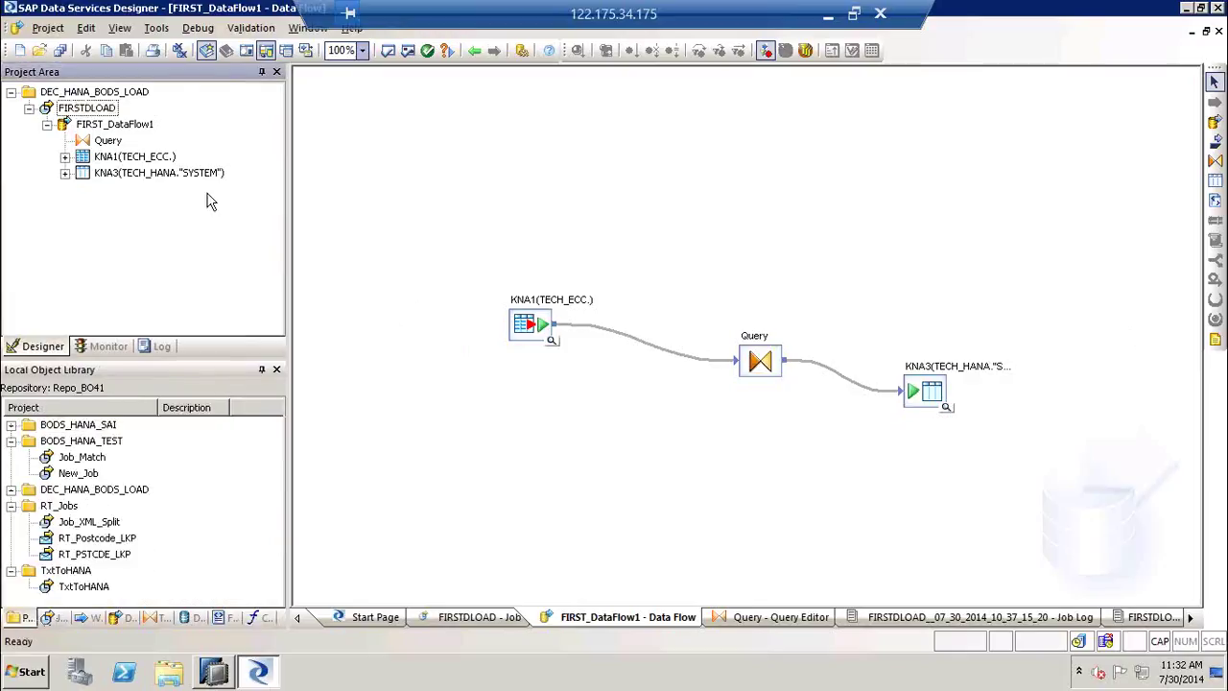
left_click(96, 92)
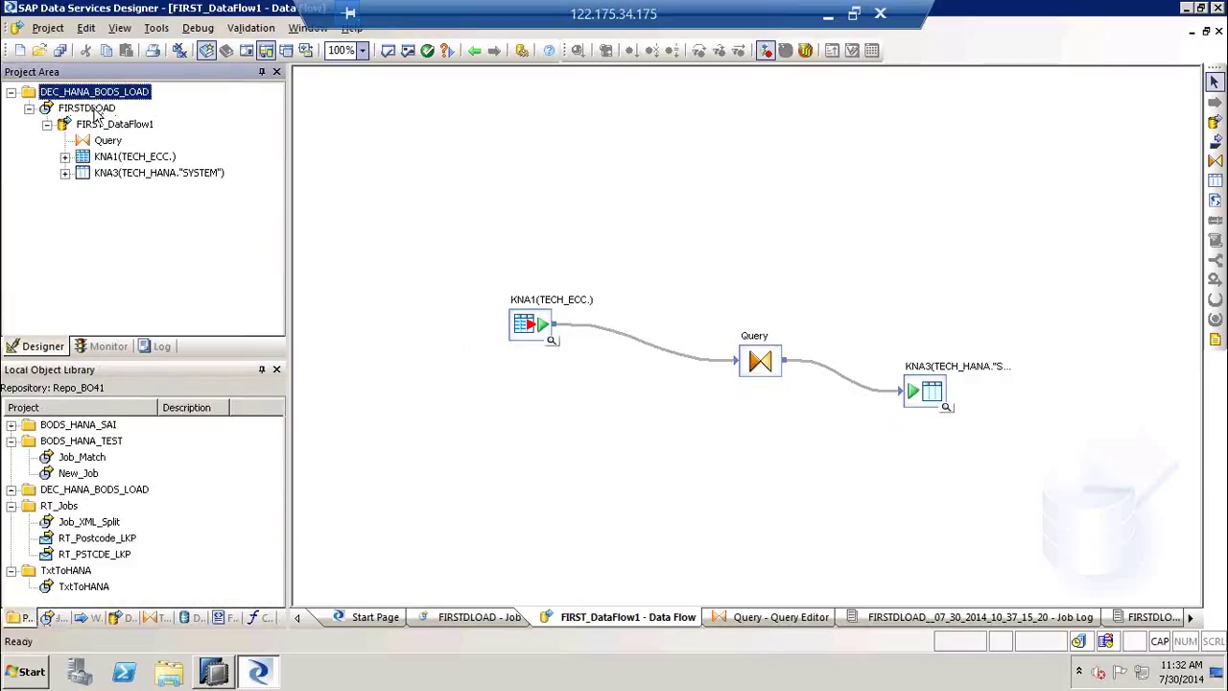
left_click(93, 108)
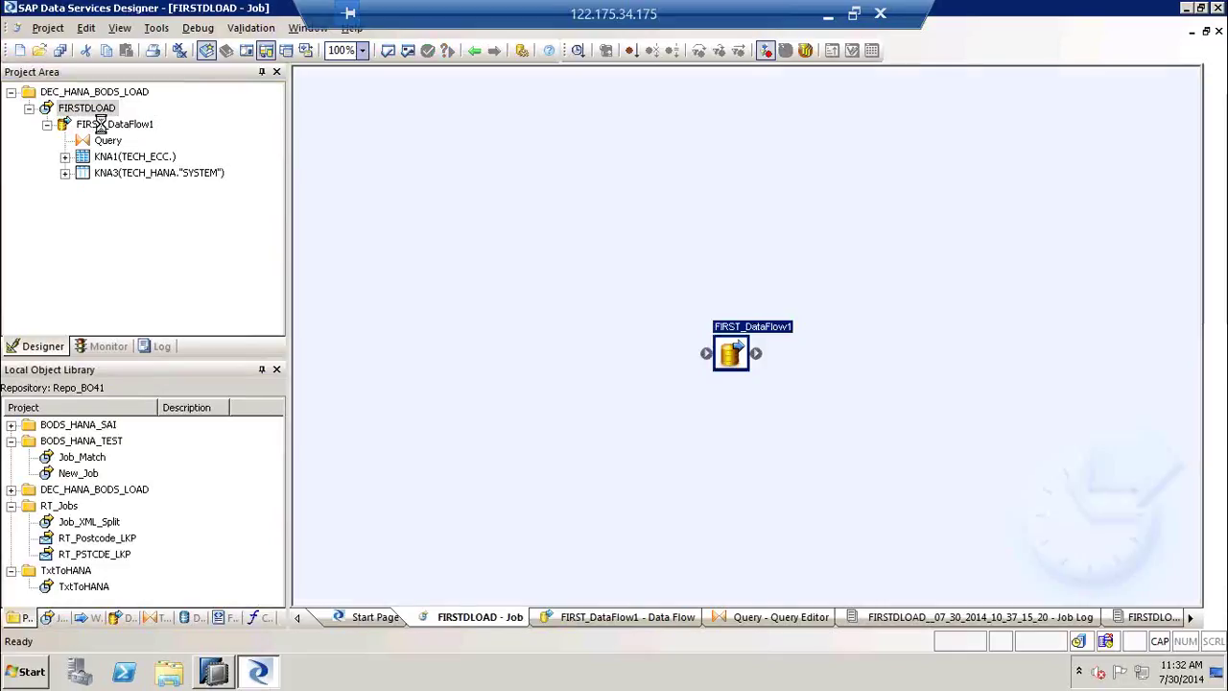
left_click(103, 124)
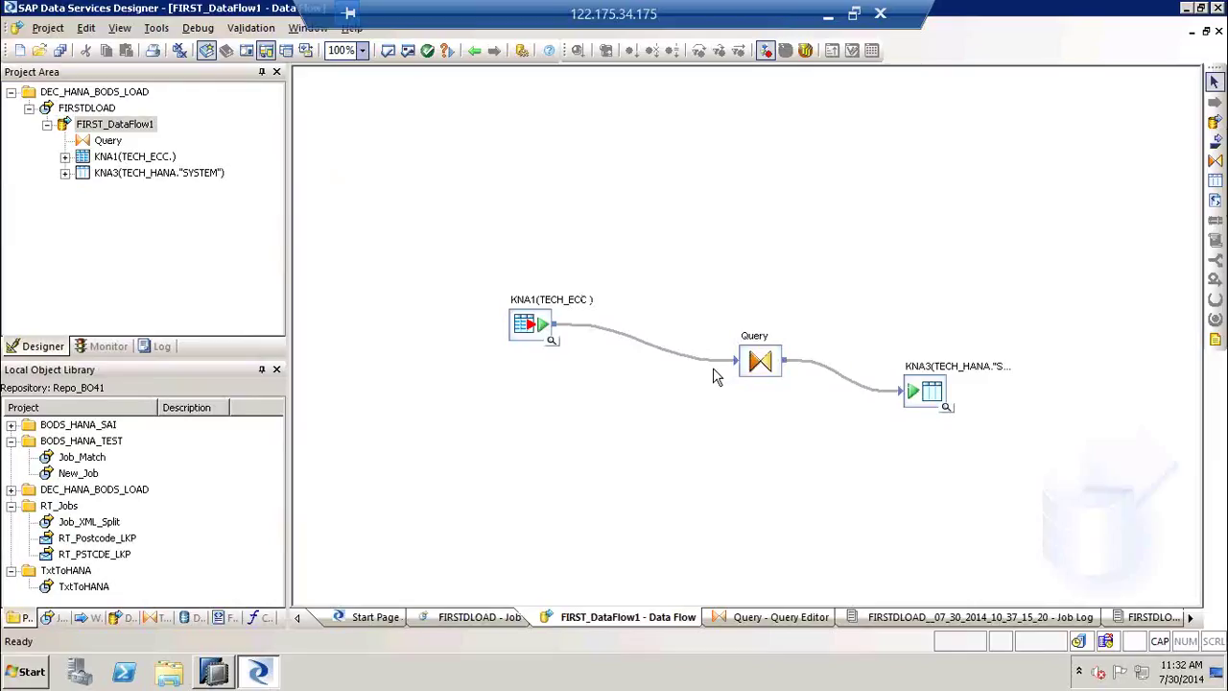
left_click(191, 617)
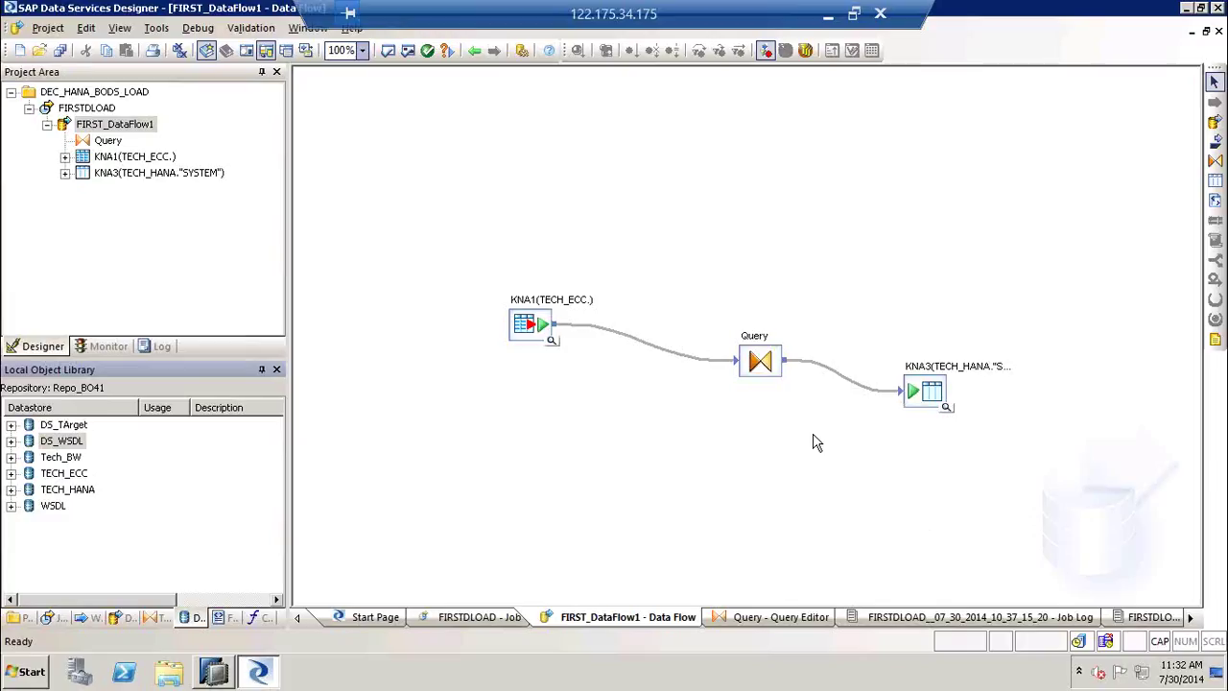
Step: Circle the KNA1(TECH_ECC.) source and the KNA3 target with the blue annotation pen
right_click(961, 354)
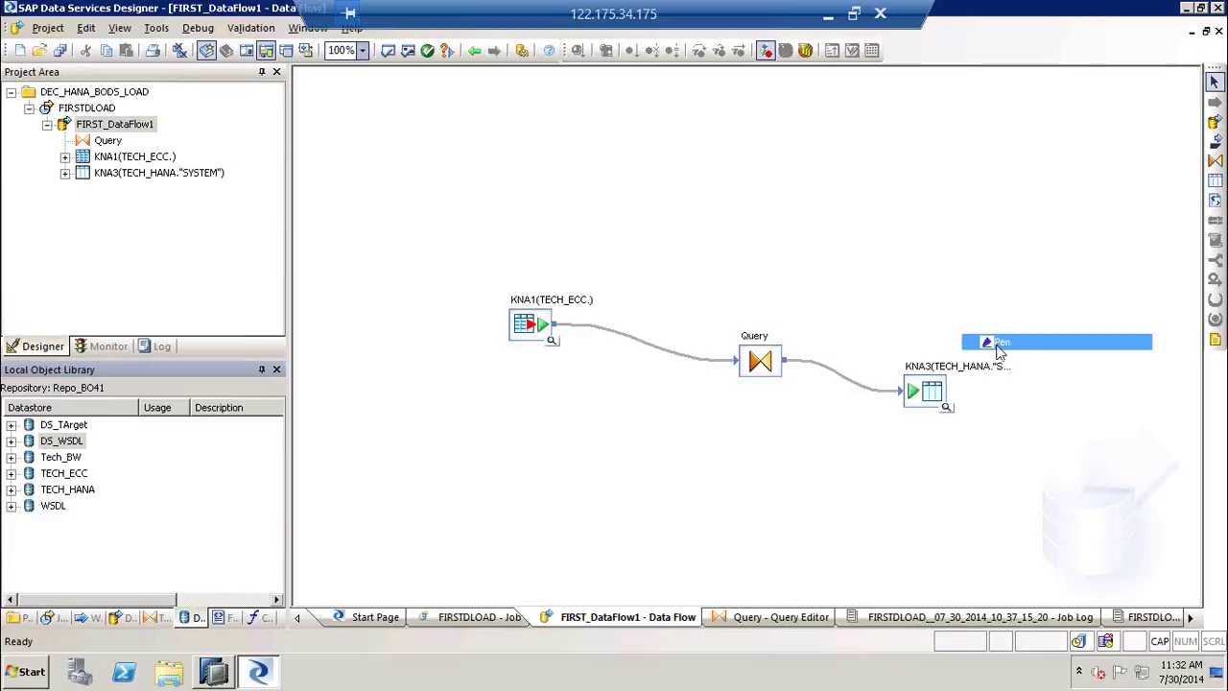
left_click(999, 351)
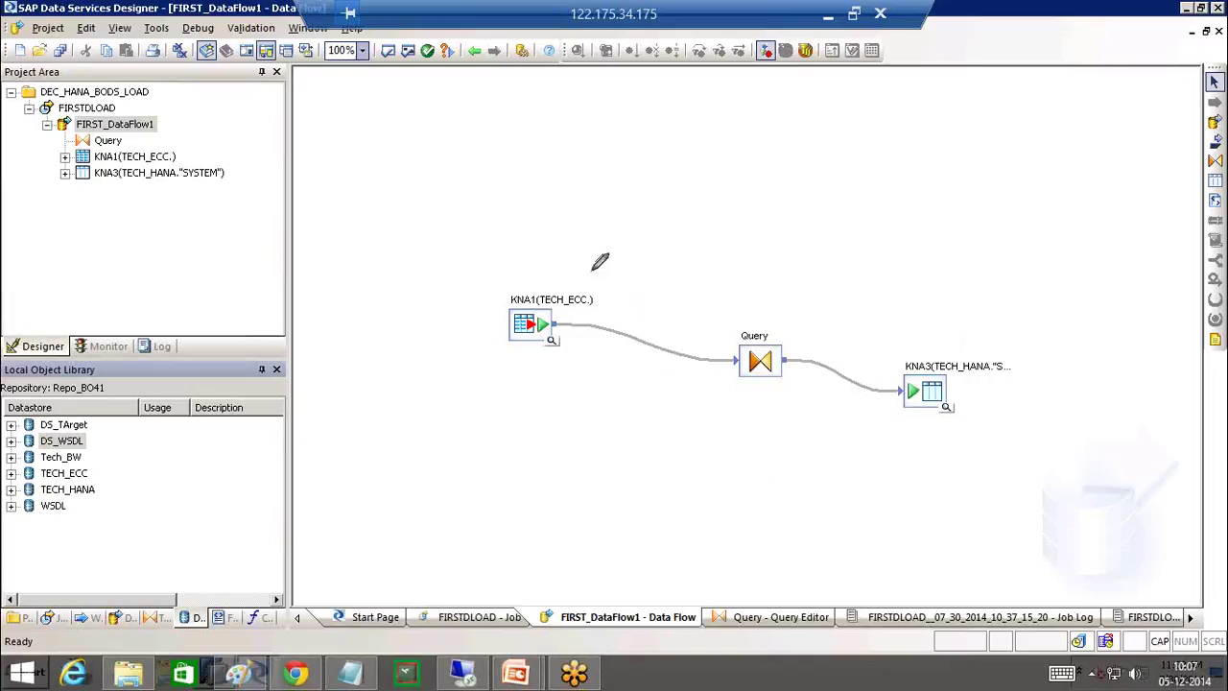
mouse_move(581, 265)
left_mouse_down()
mouse_move(521, 407)
mouse_move(627, 188)
mouse_move(576, 265)
left_mouse_up()
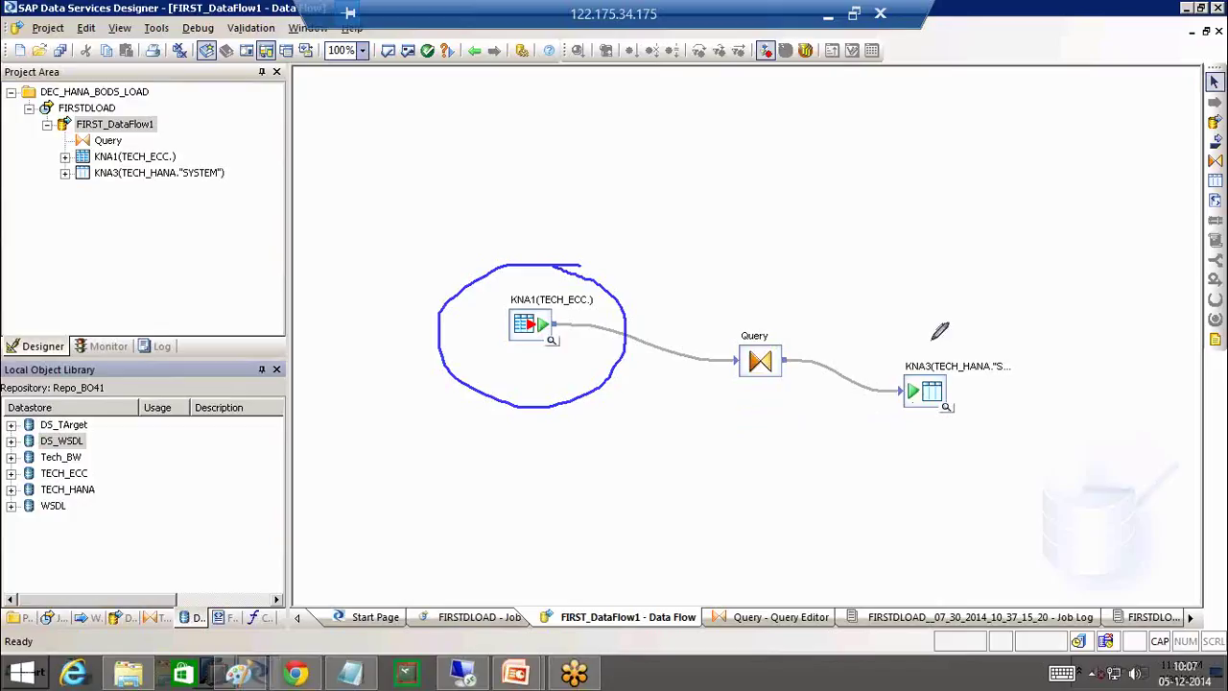
mouse_move(932, 334)
left_mouse_down()
mouse_move(894, 334)
mouse_move(844, 459)
mouse_move(954, 470)
left_mouse_up()
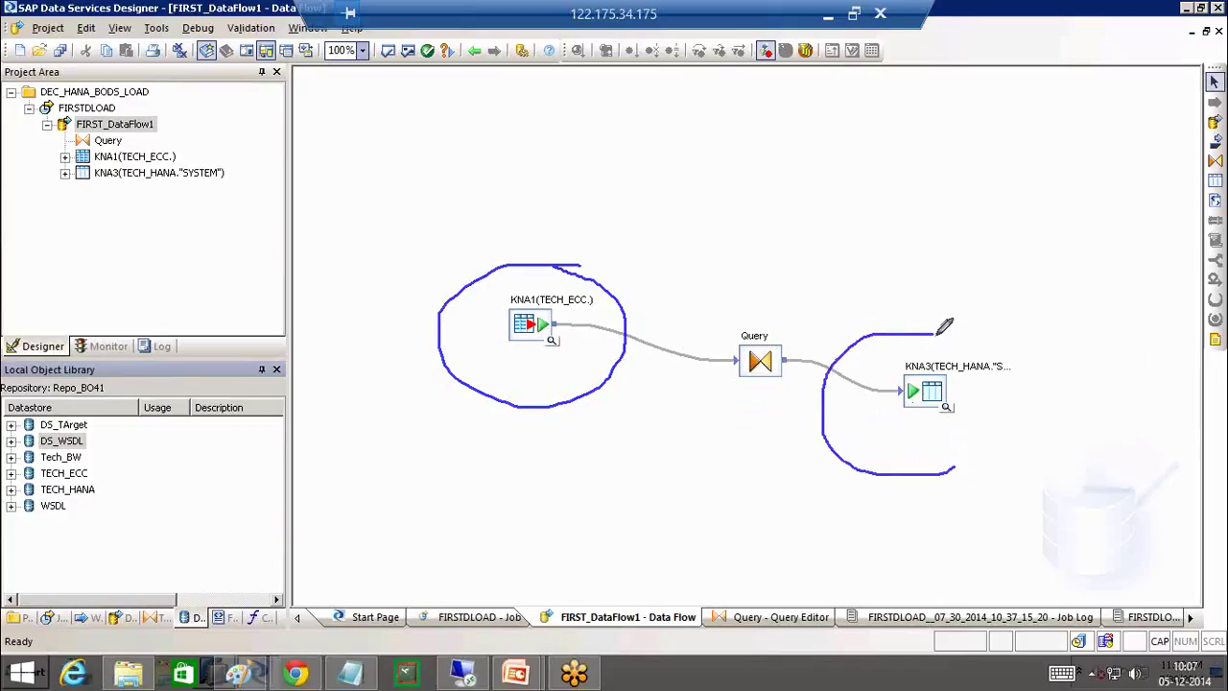
left_click_drag(934, 334, 949, 342)
Step: Highlight the TECH_ECC and TECH_HANA datastores in the library, then clear the selection
left_click(81, 477)
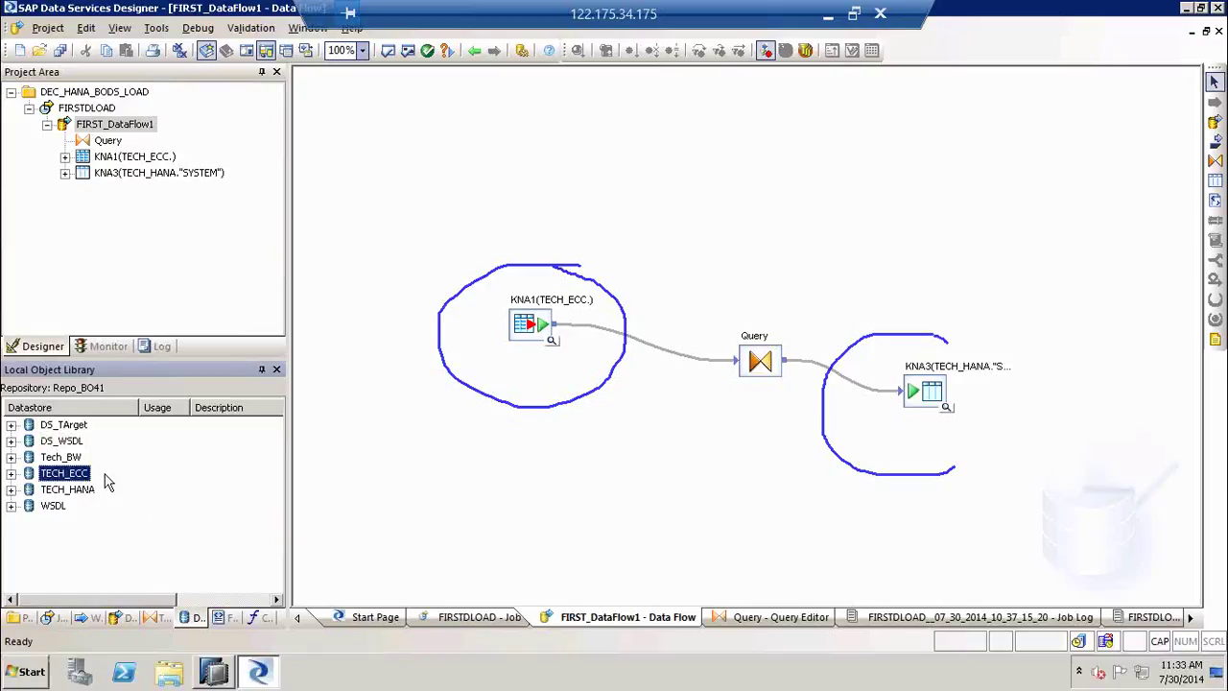
left_click(80, 489)
left_click(80, 475)
left_click(181, 478)
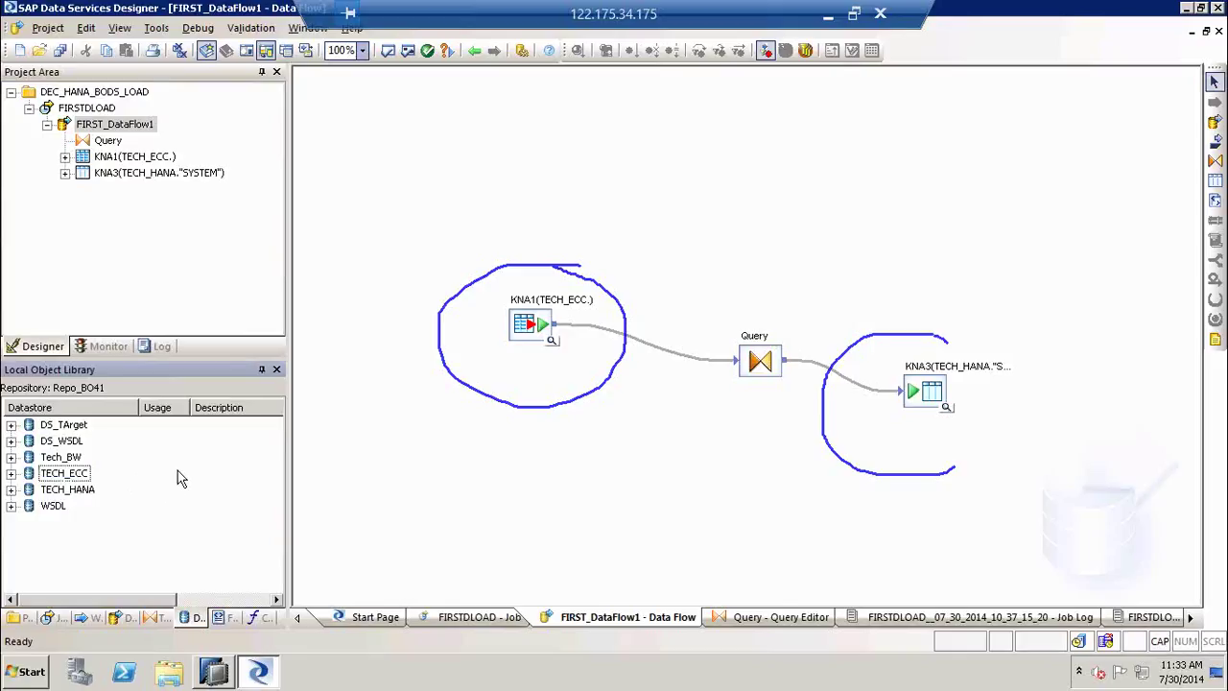
Step: Start a new Teradata 14 datastore and erase the blue annotations
right_click(181, 478)
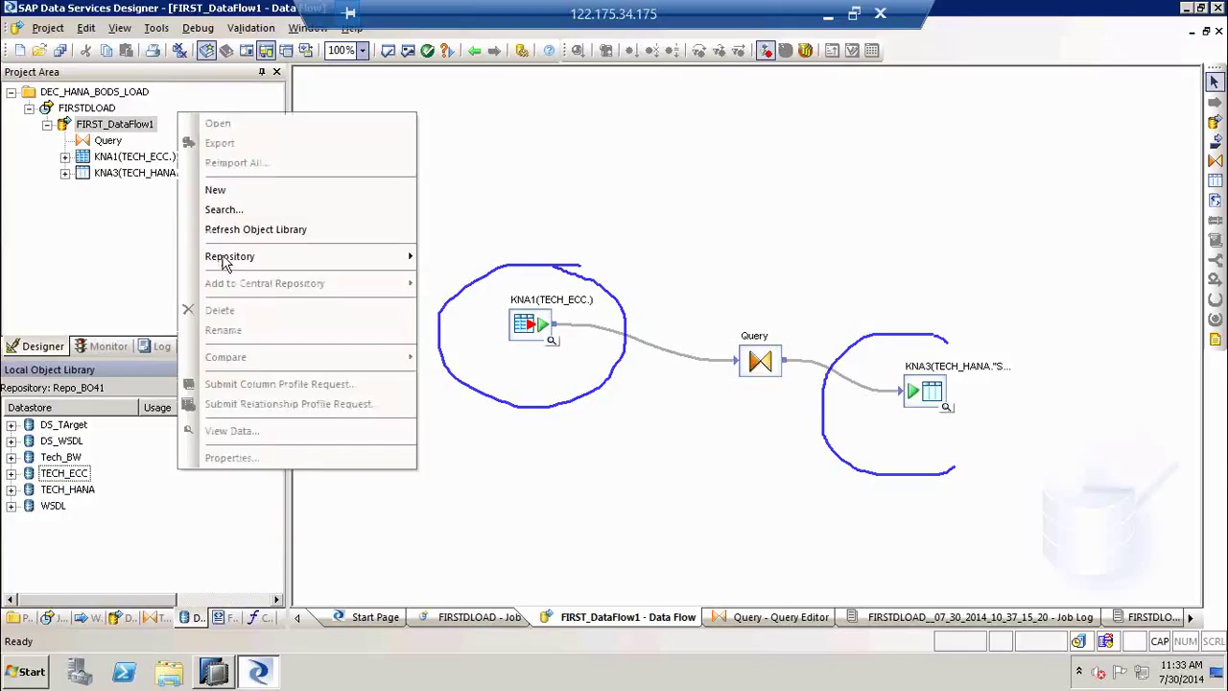
left_click(231, 192)
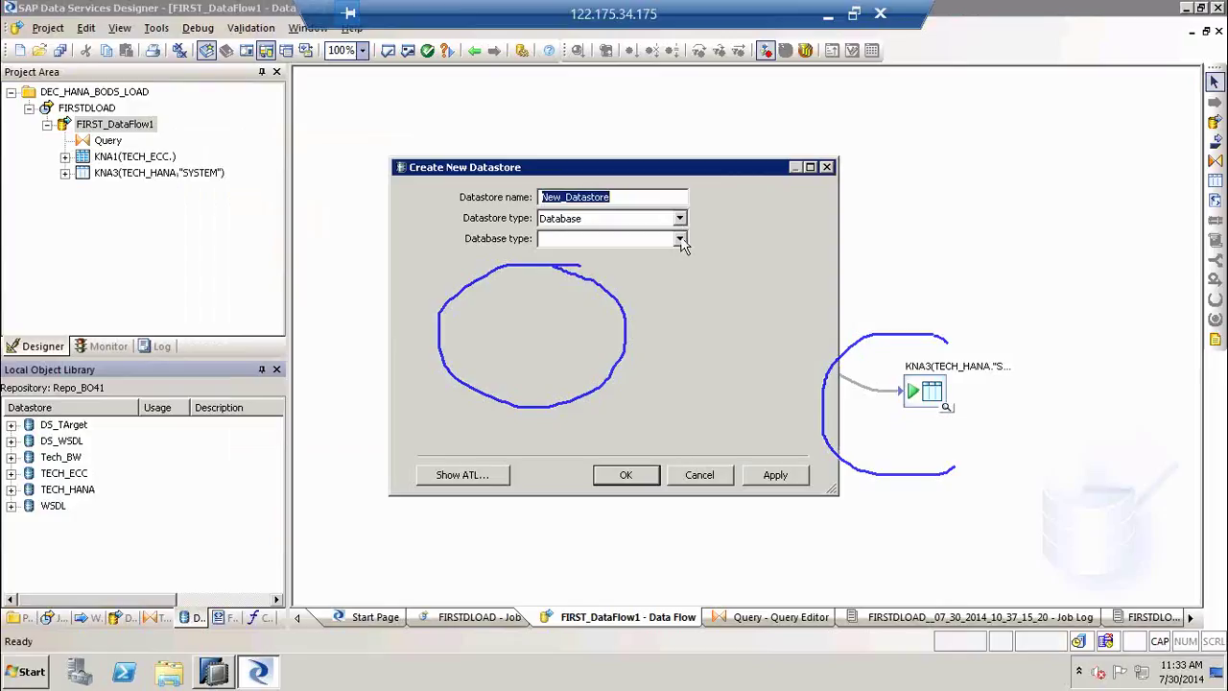
left_click(680, 240)
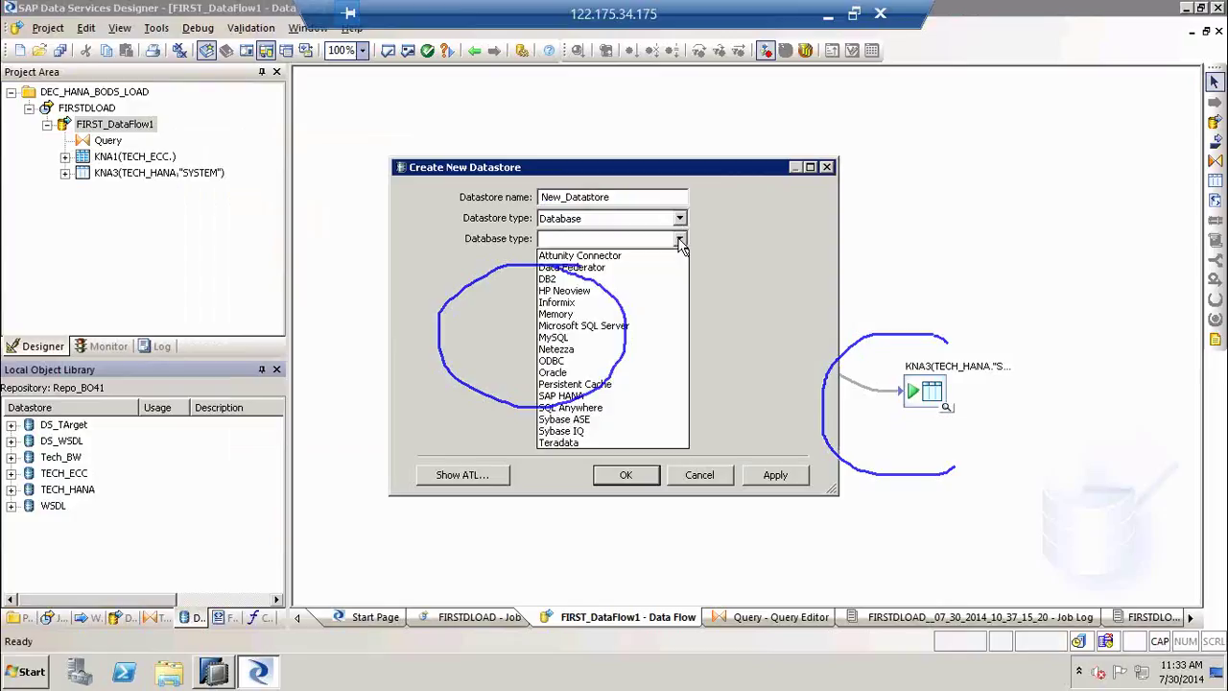
left_click(575, 442)
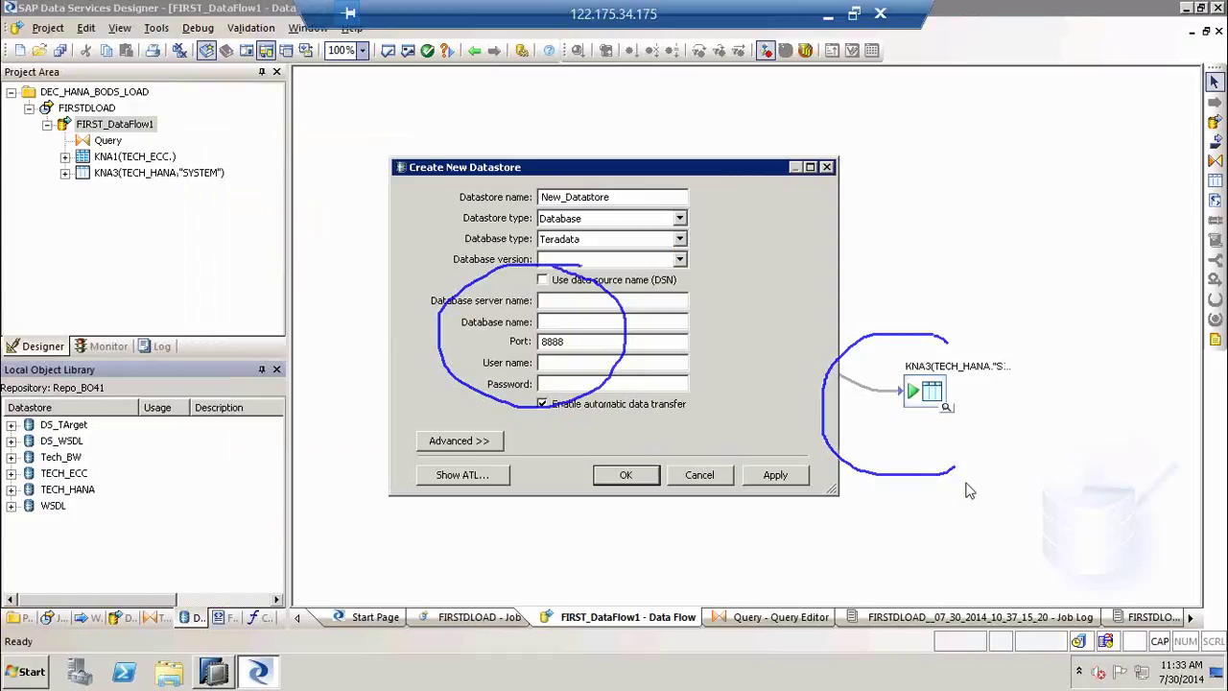
right_click(1015, 423)
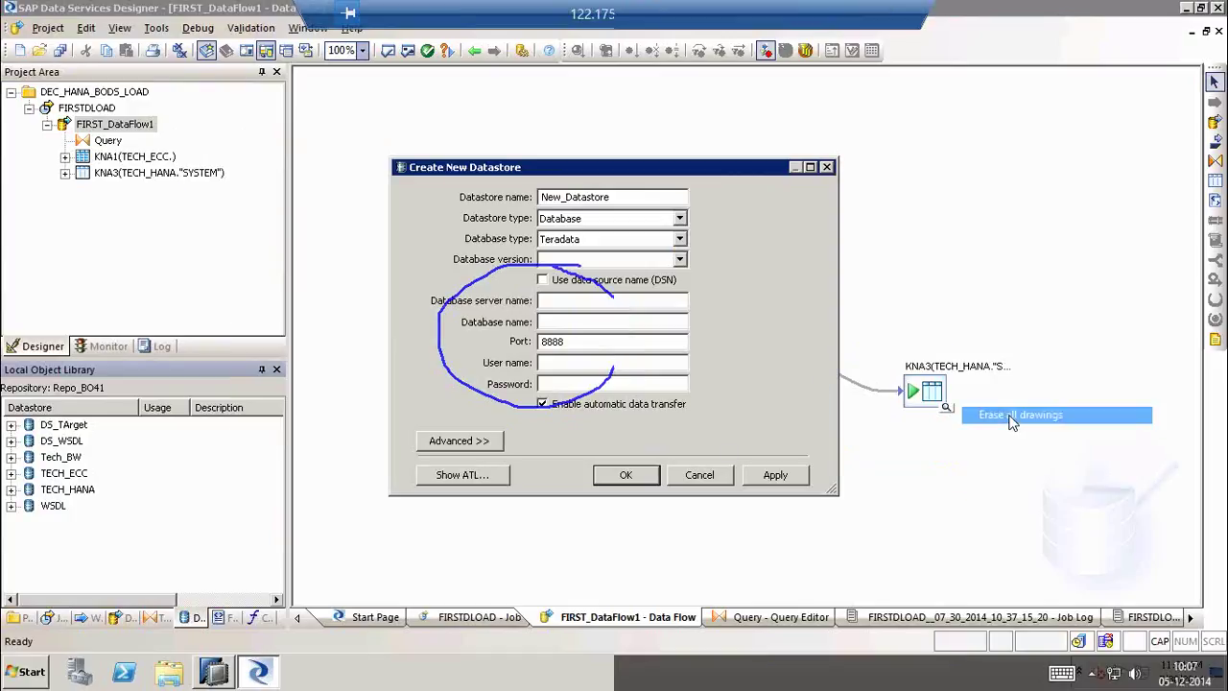
left_click(1010, 414)
left_click(679, 260)
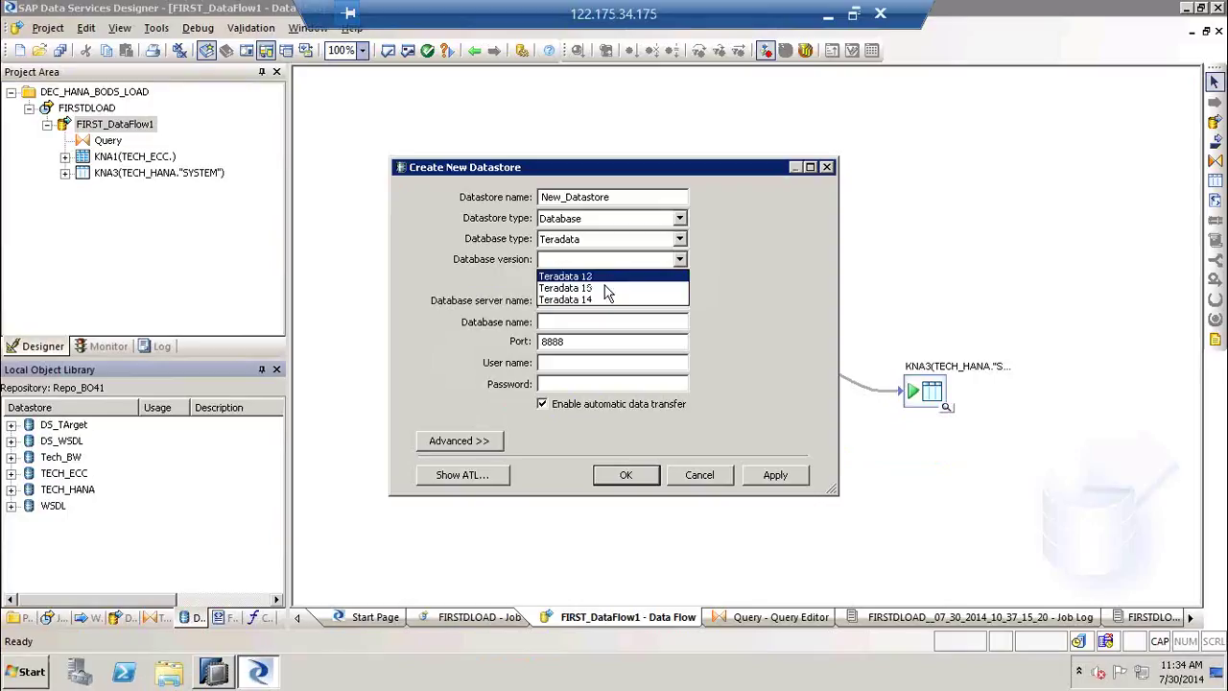
left_click(594, 301)
Step: Fill in the Teradata server, database and user credentials, then cancel the form
left_click(582, 301)
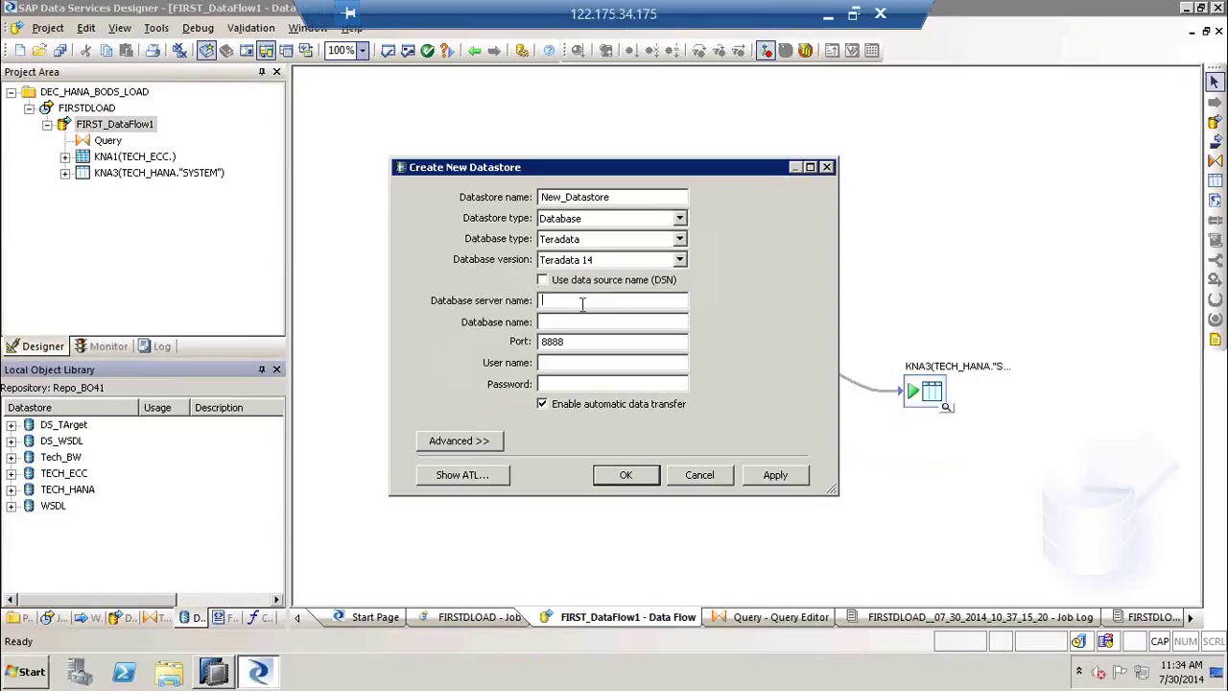
type("TRD")
type("1")
type("TER")
type("A")
type("TUSER")
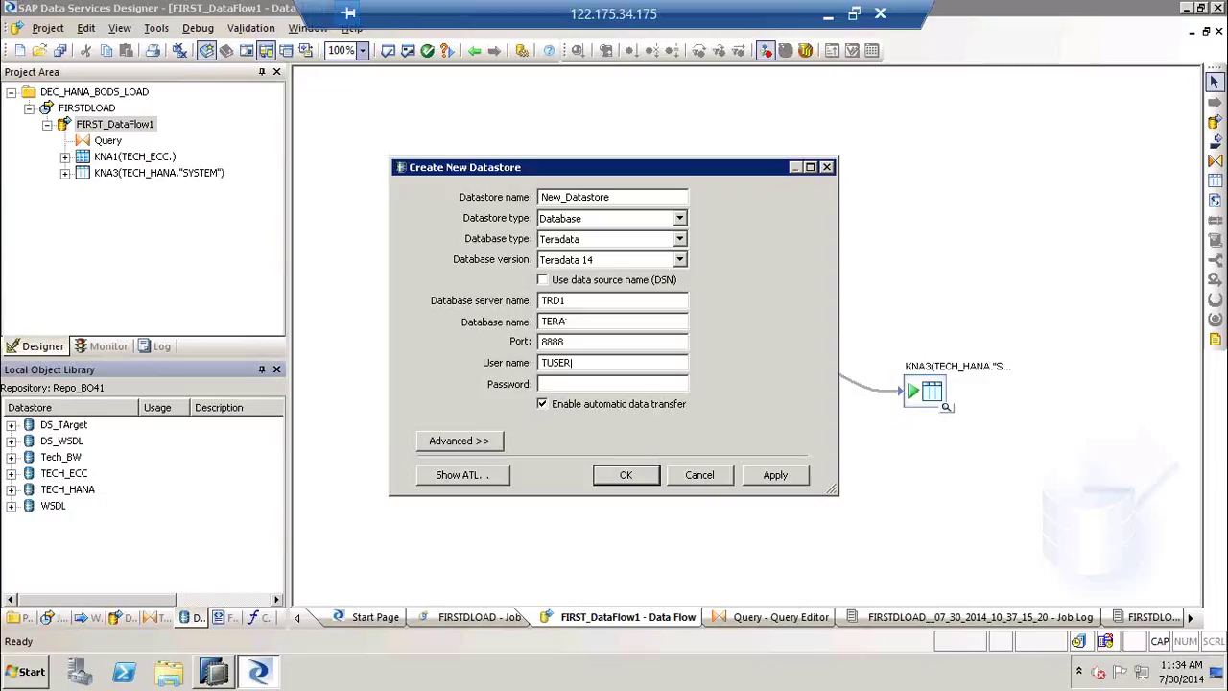
type("555")
key("Tab")
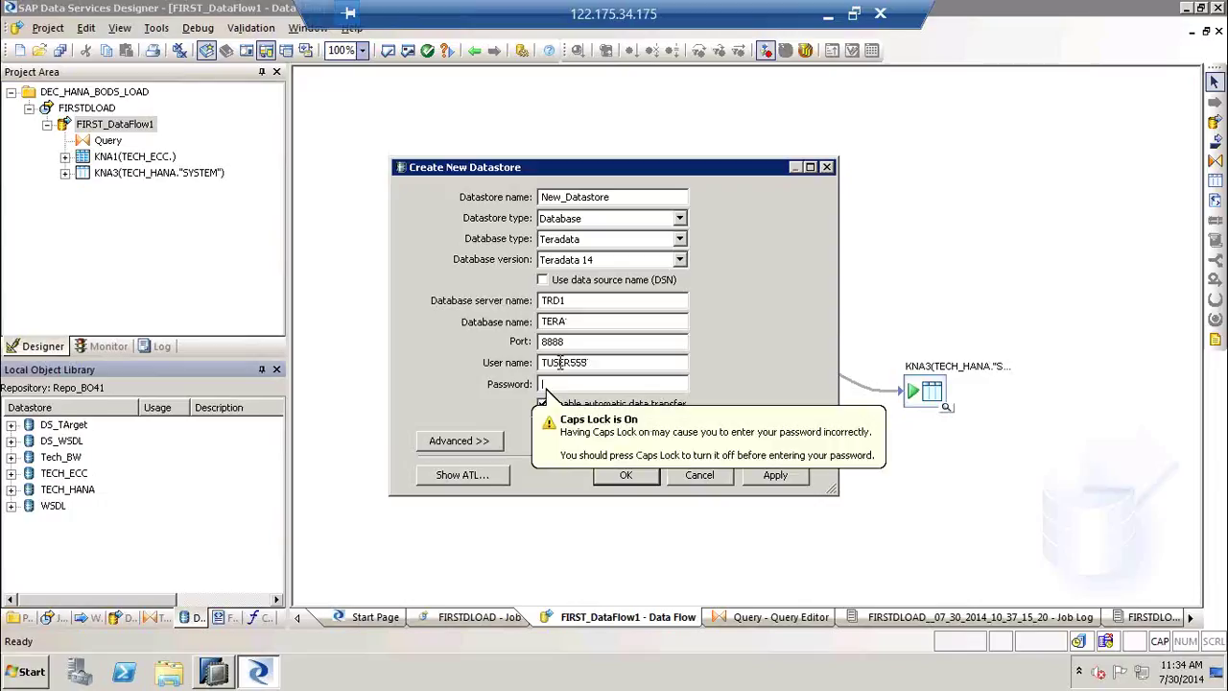
type("******")
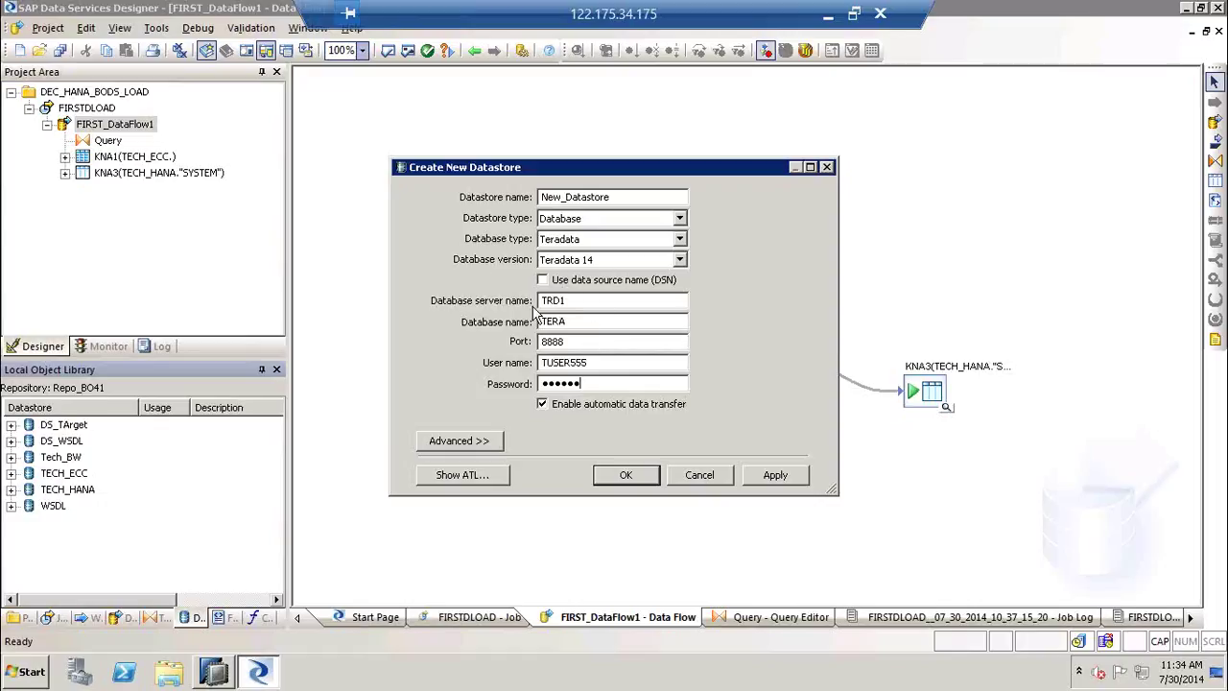
left_click(718, 476)
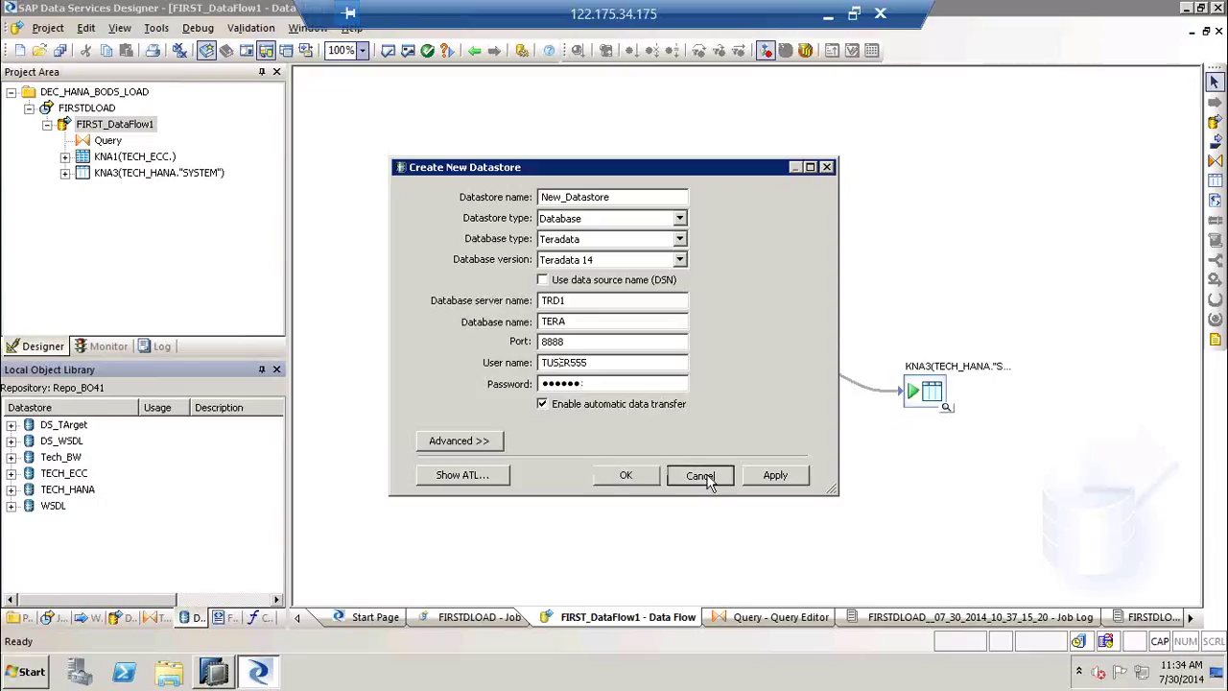
left_click(204, 471)
right_click(204, 471)
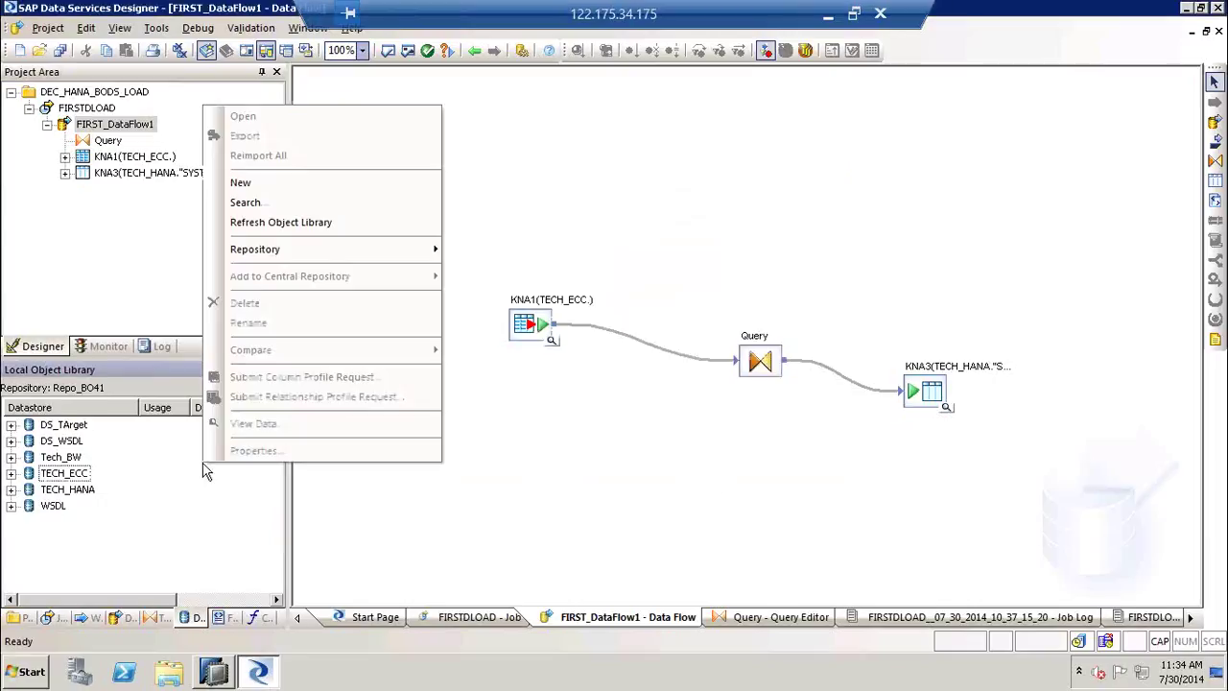
left_click(290, 184)
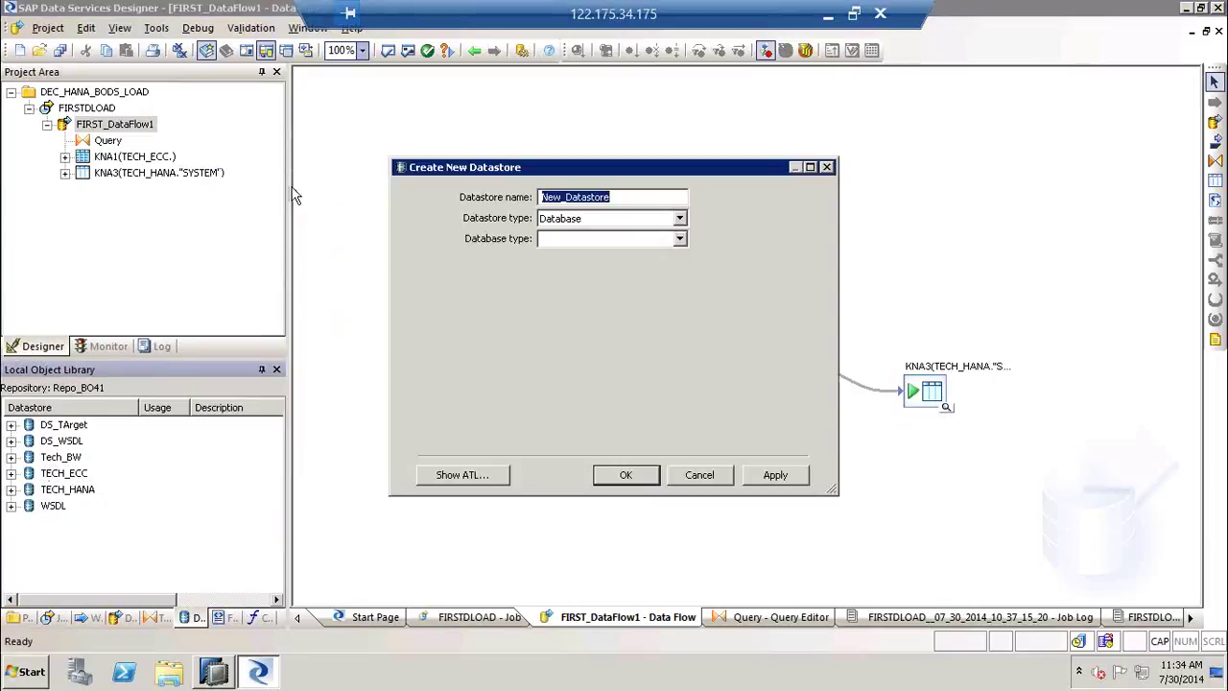
left_click(680, 240)
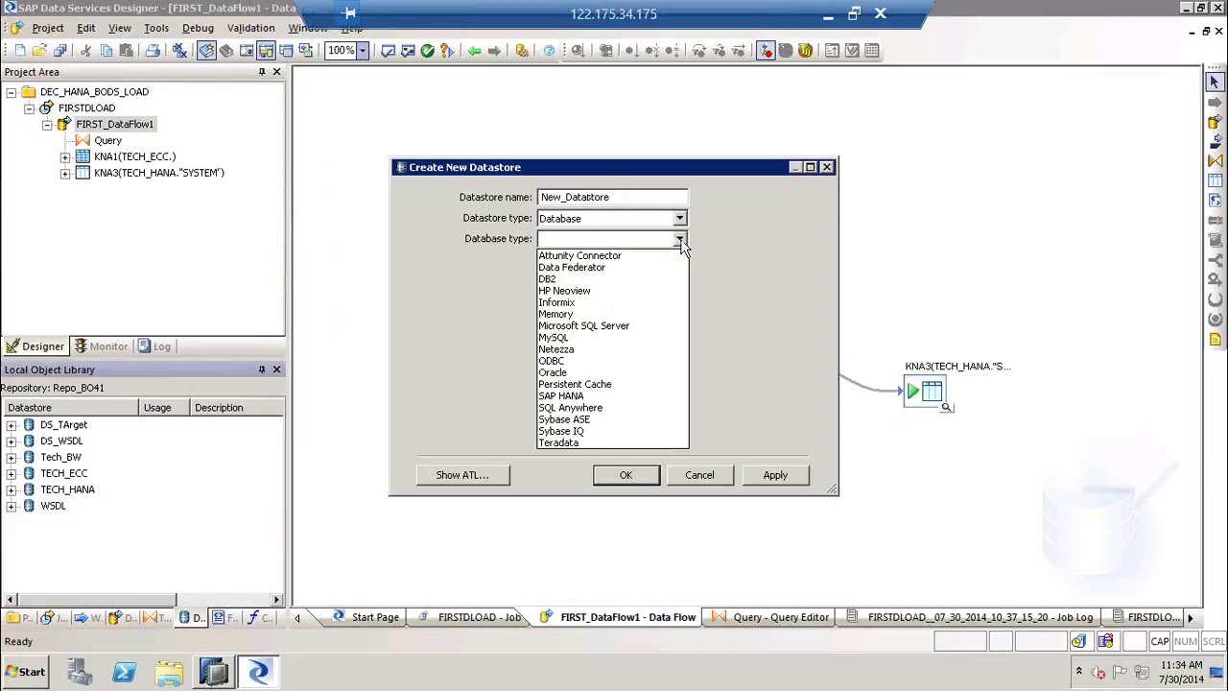
left_click(580, 396)
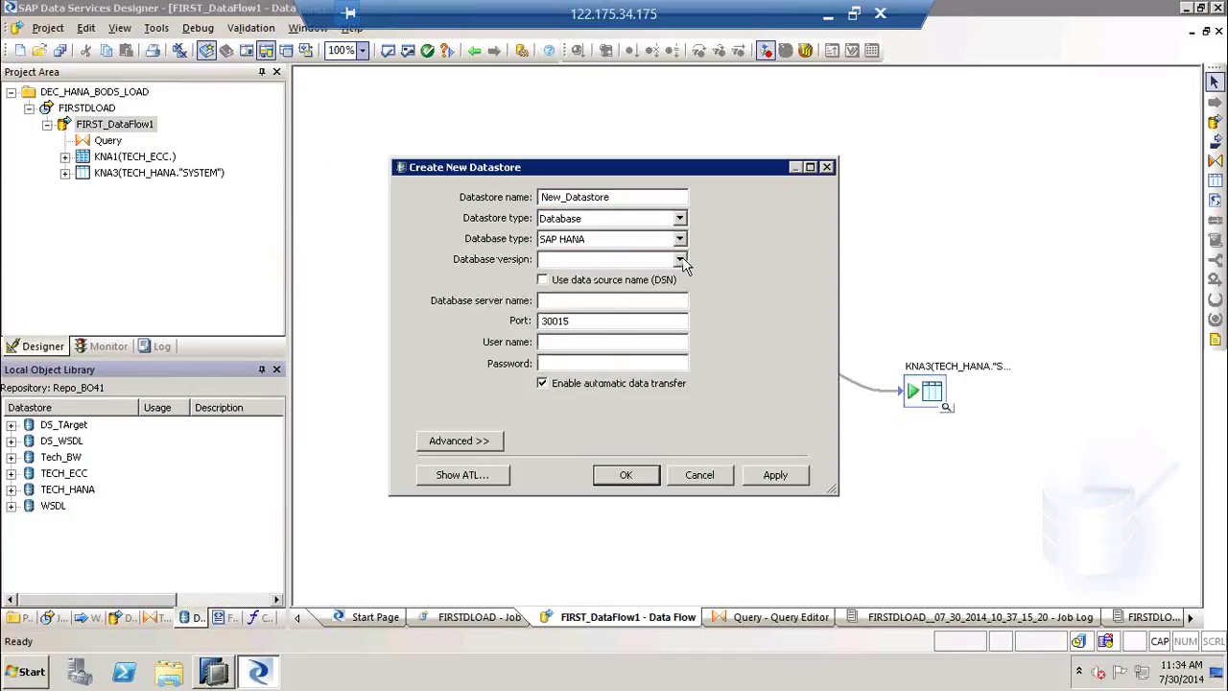
left_click(680, 259)
left_click(587, 277)
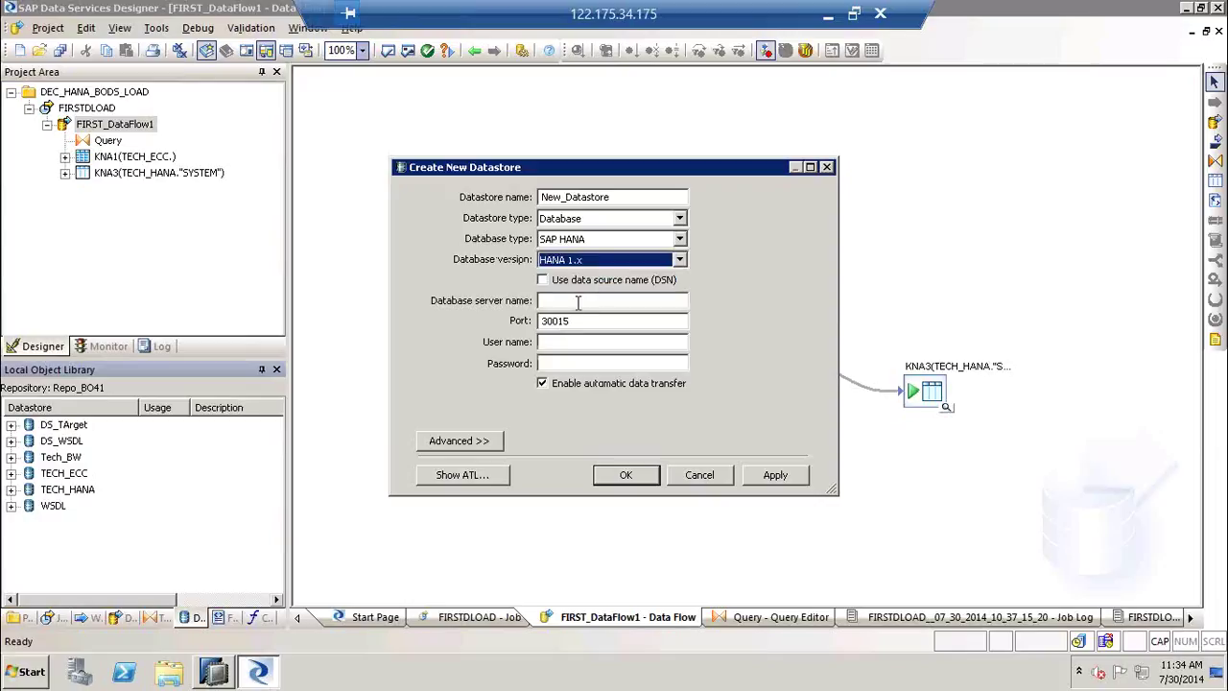
left_click(578, 301)
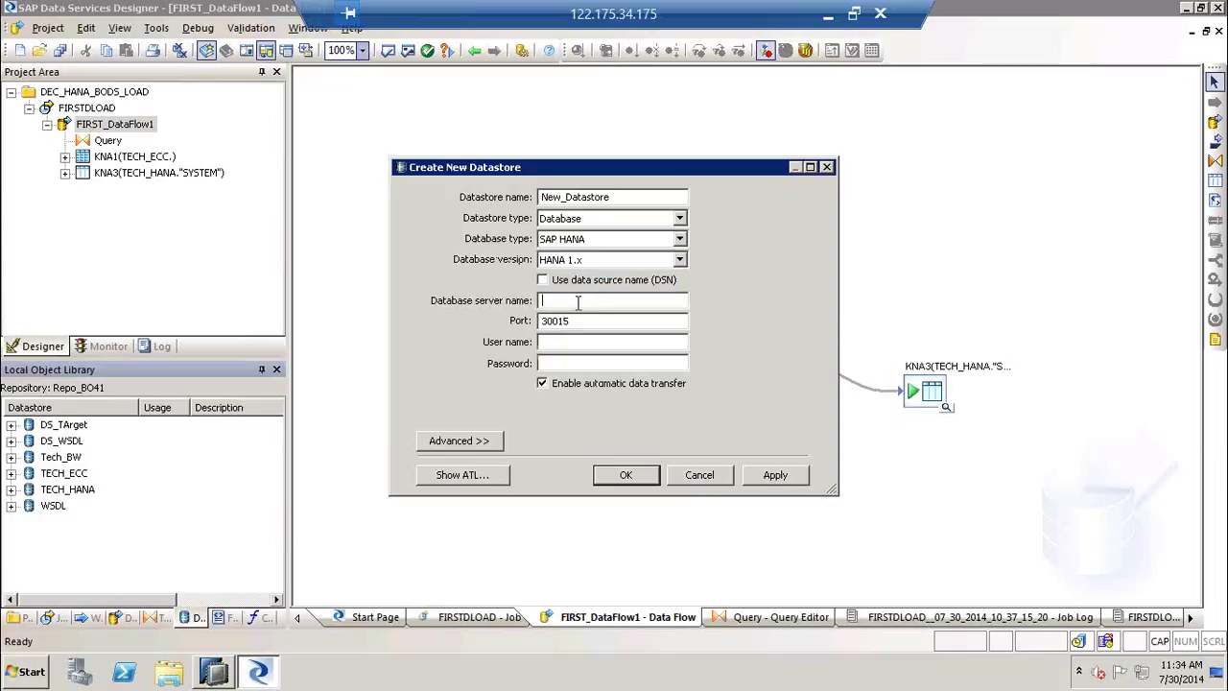
type("IDS")
left_click(577, 362)
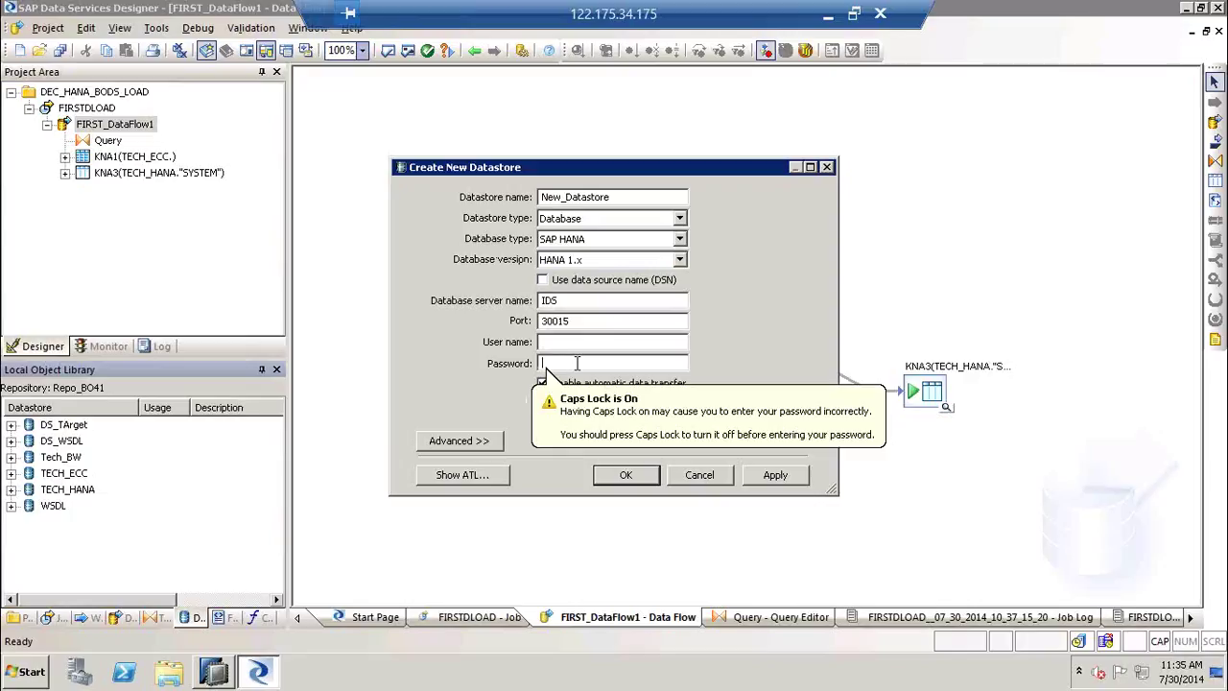
left_click(594, 342)
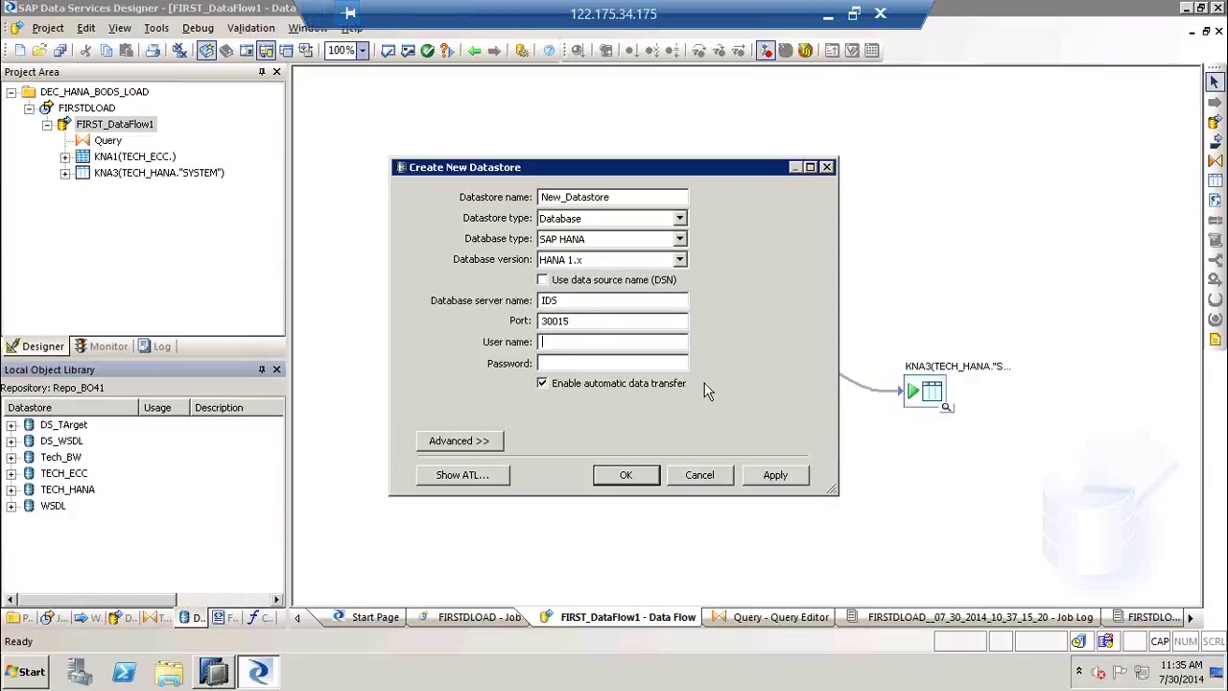
left_click(700, 474)
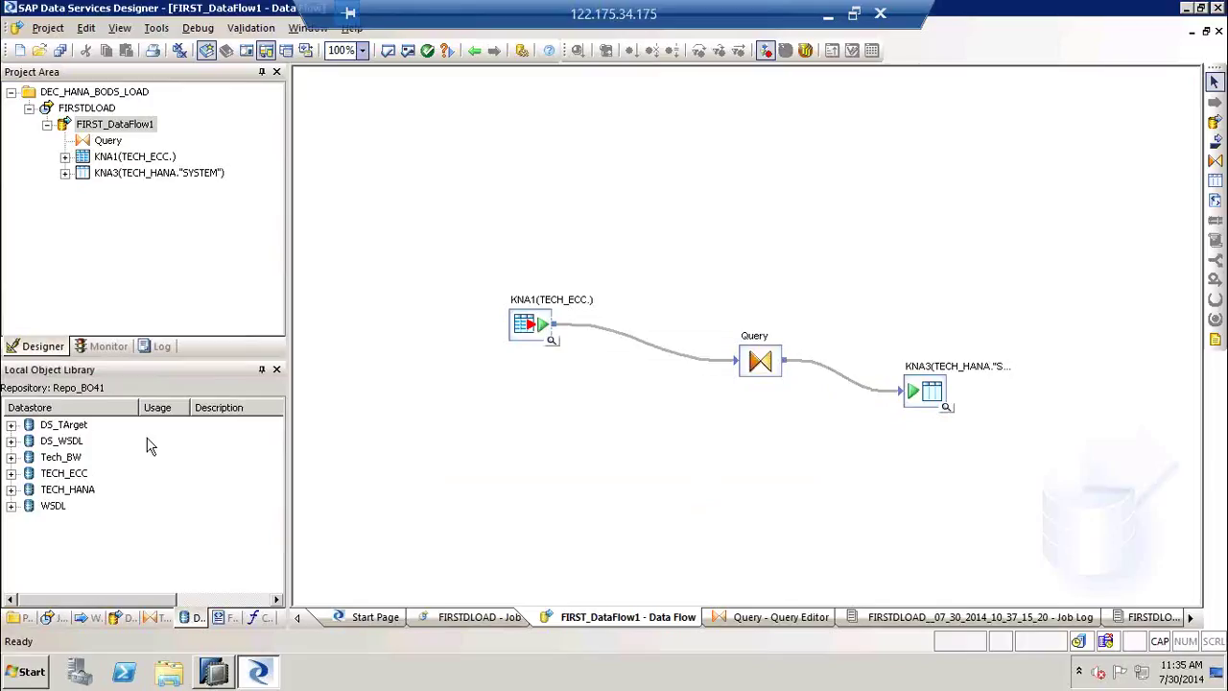
Step: Expand TECH_ECC and its Tables node to list KNA1, MARA and MARA1
left_click(82, 476)
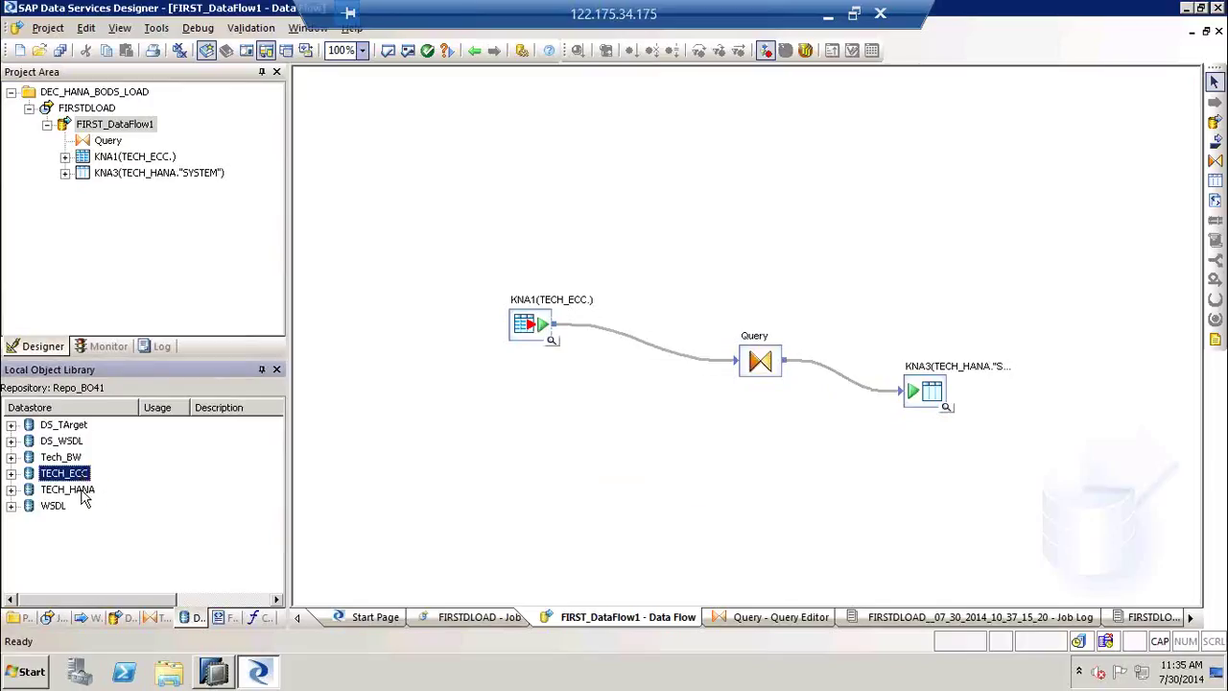
left_click(83, 490, "ctrl")
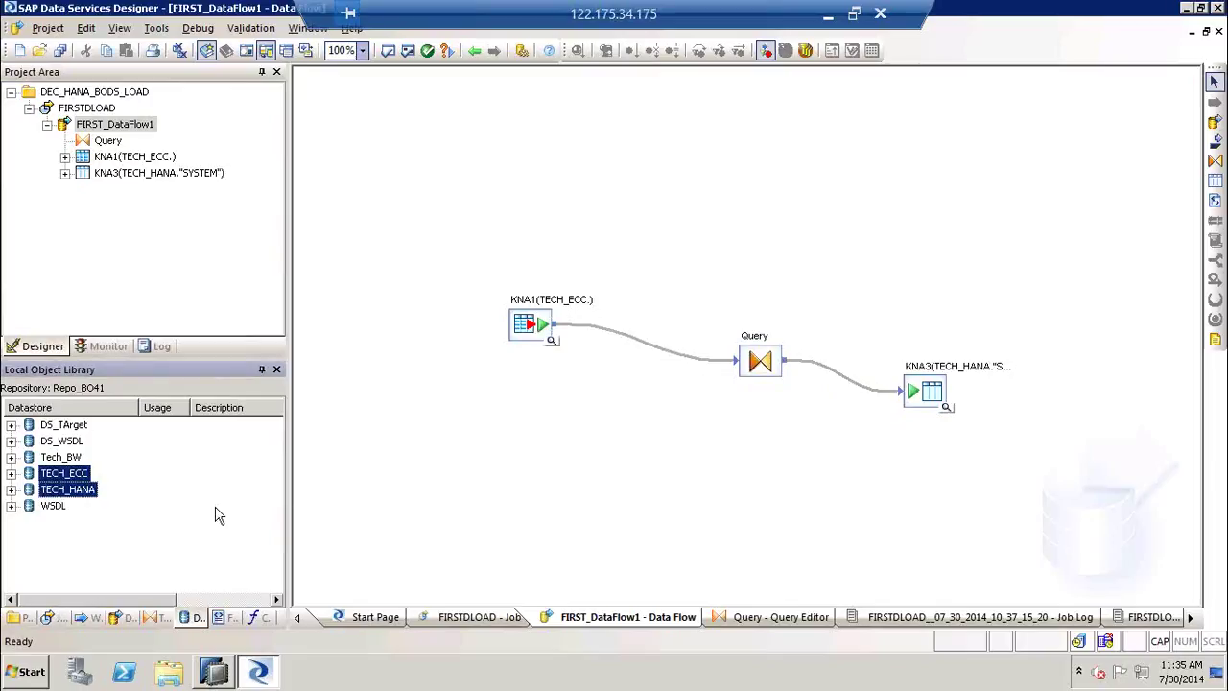
left_click(79, 473)
left_click(79, 474)
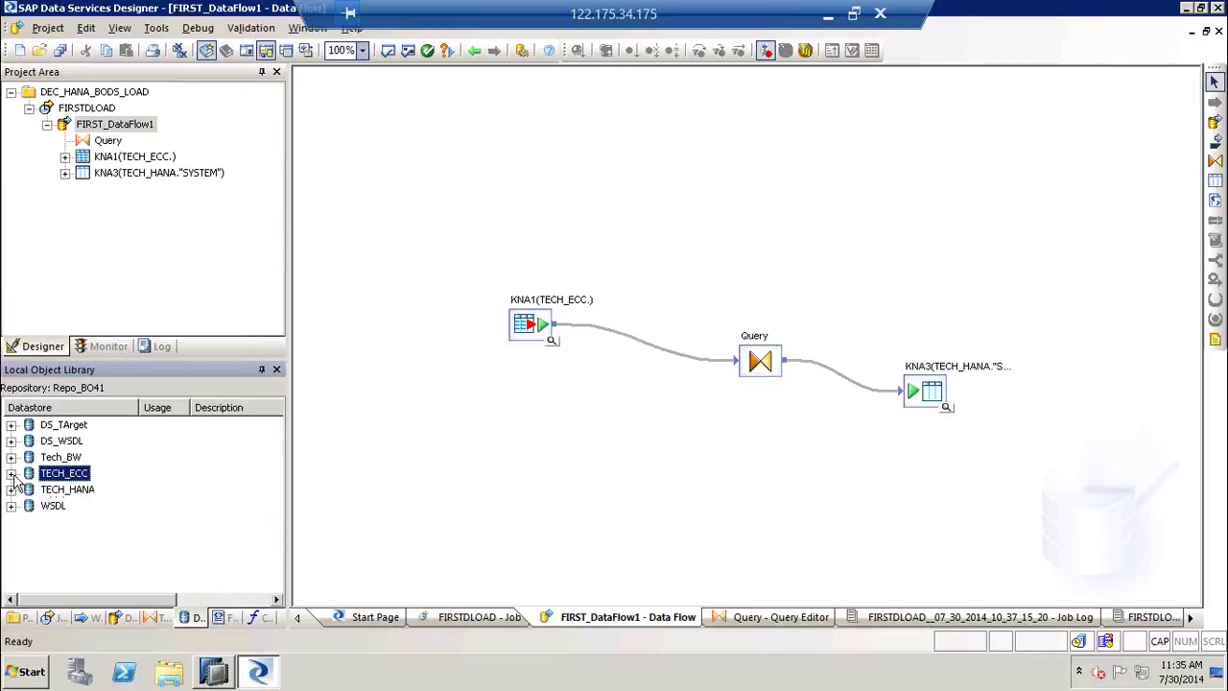
left_click(11, 473)
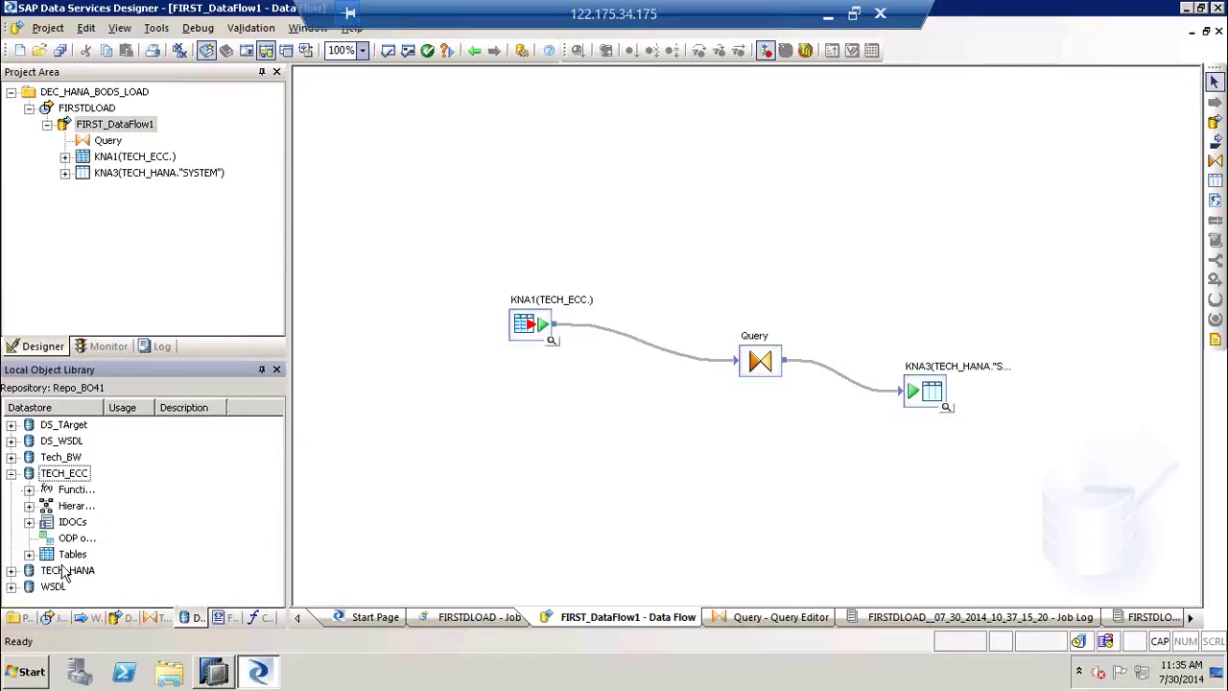
left_click(69, 555)
left_click(29, 555)
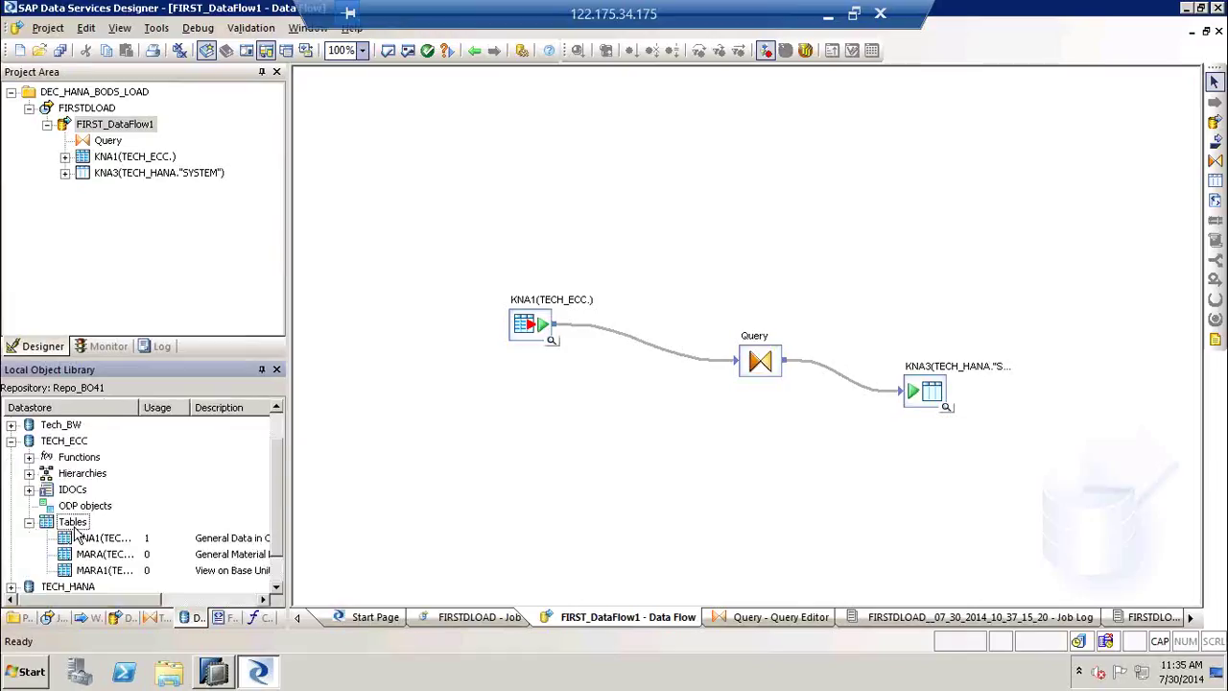
Step: Bring up the Tables and KNA1 context menus, dismiss both, and leave KNA1 selected
left_click(80, 526)
right_click(81, 529)
left_click(474, 509)
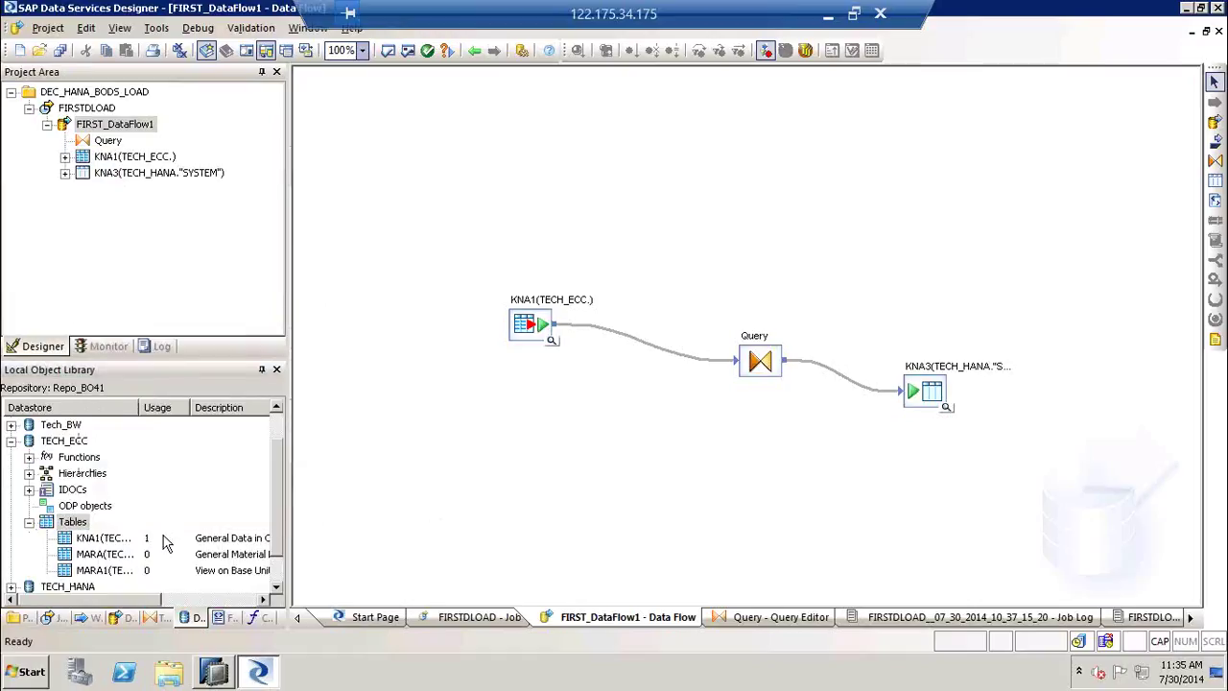
left_click(108, 540)
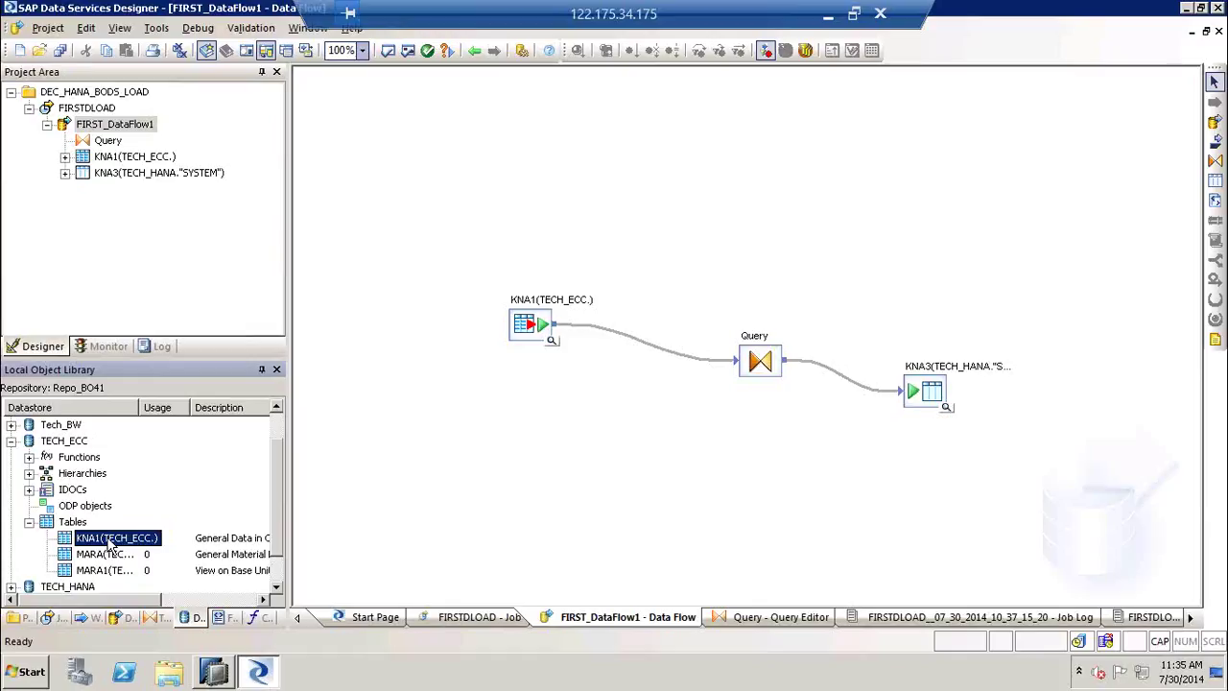
right_click(108, 544)
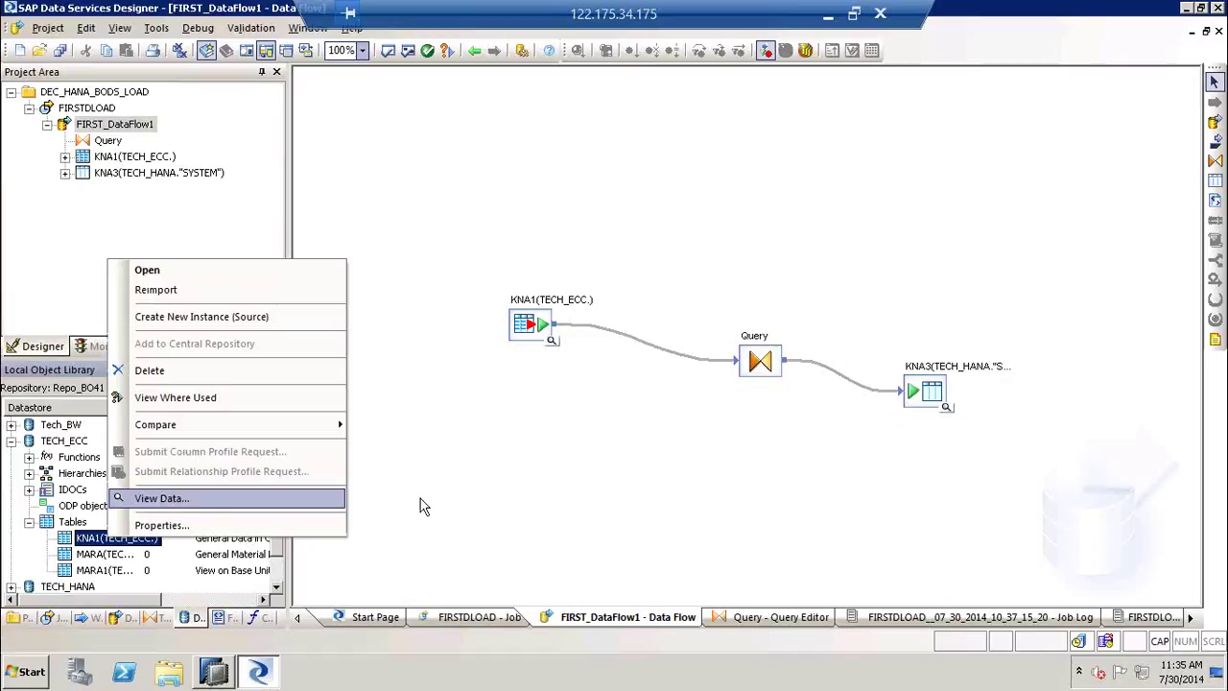
left_click(455, 502)
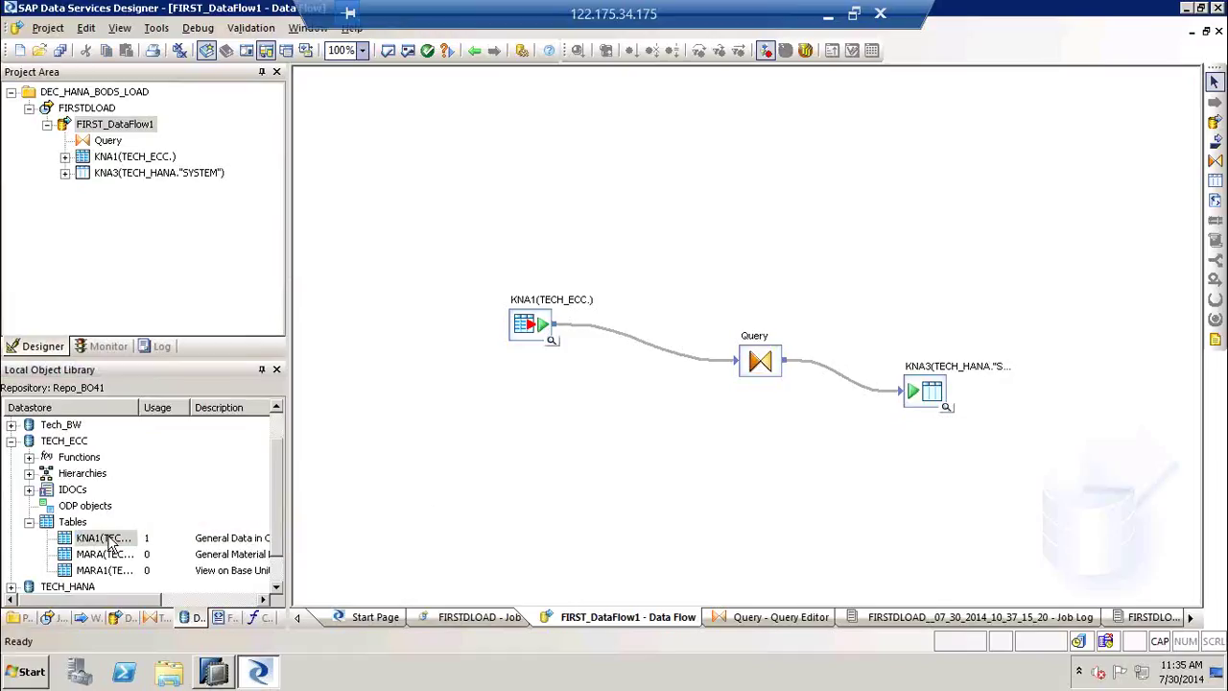
left_click(110, 539)
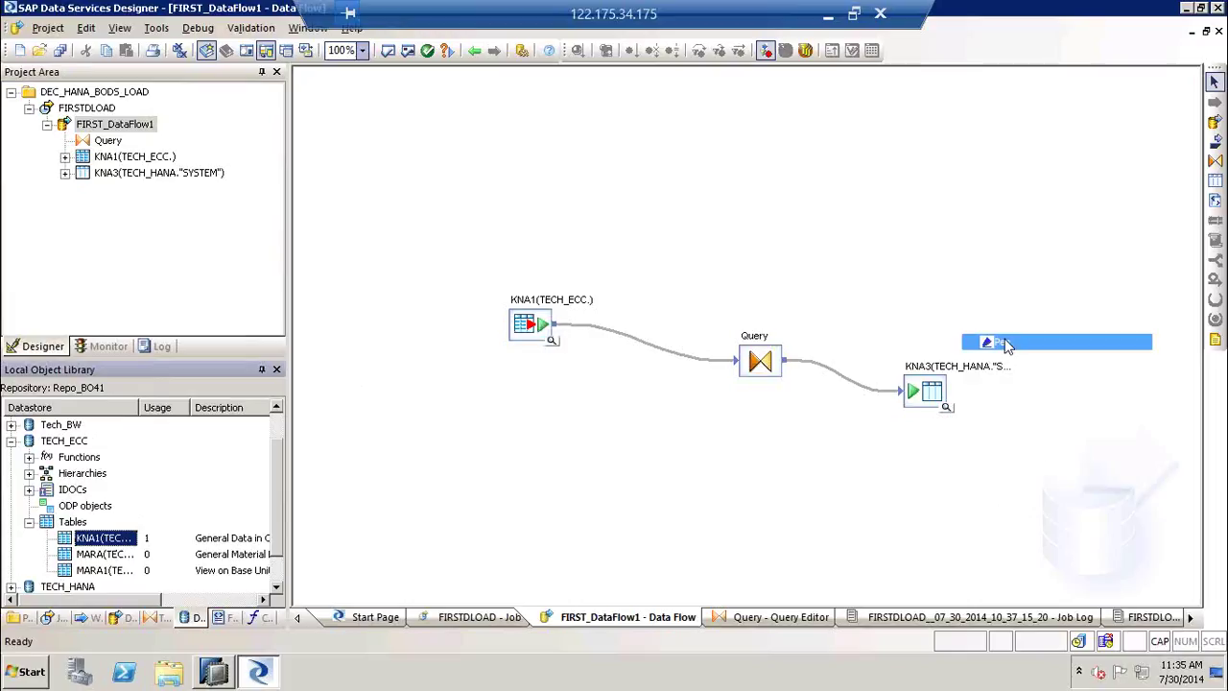
left_click(1006, 342)
mouse_move(623, 281)
left_mouse_down()
mouse_move(663, 326)
mouse_move(576, 287)
left_mouse_up()
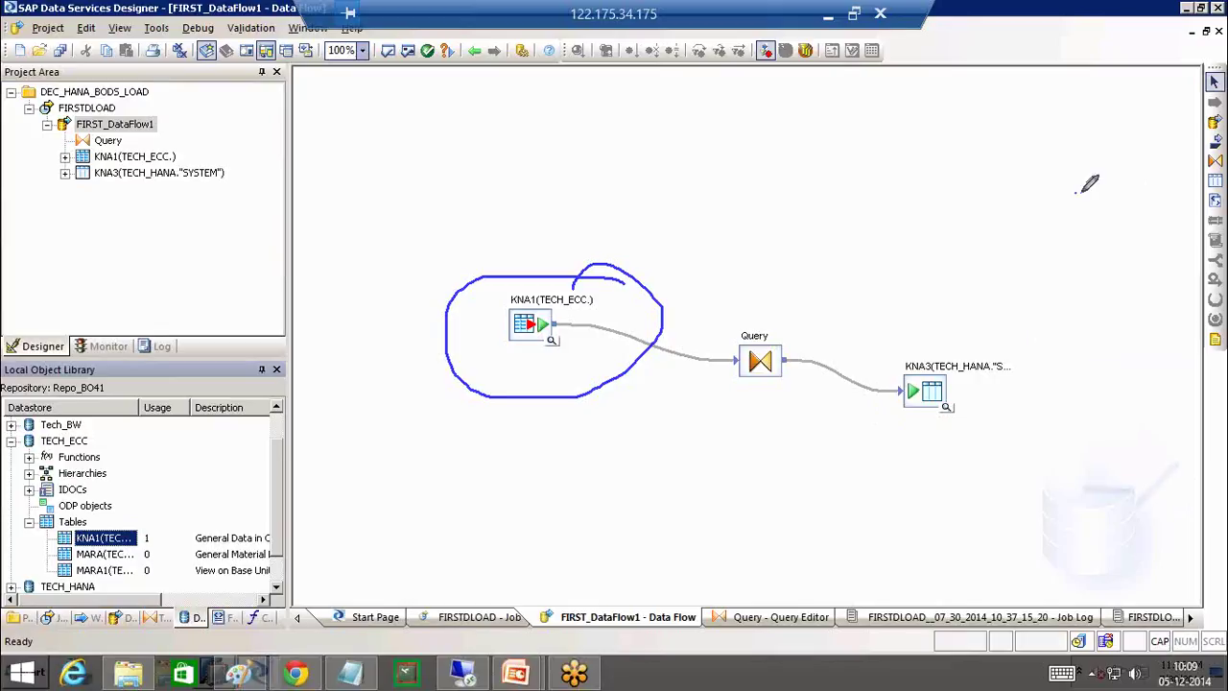
mouse_move(1075, 192)
left_mouse_down()
mouse_move(1184, 191)
mouse_move(1172, 202)
left_mouse_up()
mouse_move(1215, 142)
left_mouse_down()
mouse_move(1210, 172)
mouse_move(1178, 164)
mouse_move(840, 278)
mouse_move(782, 335)
mouse_move(806, 331)
left_mouse_up()
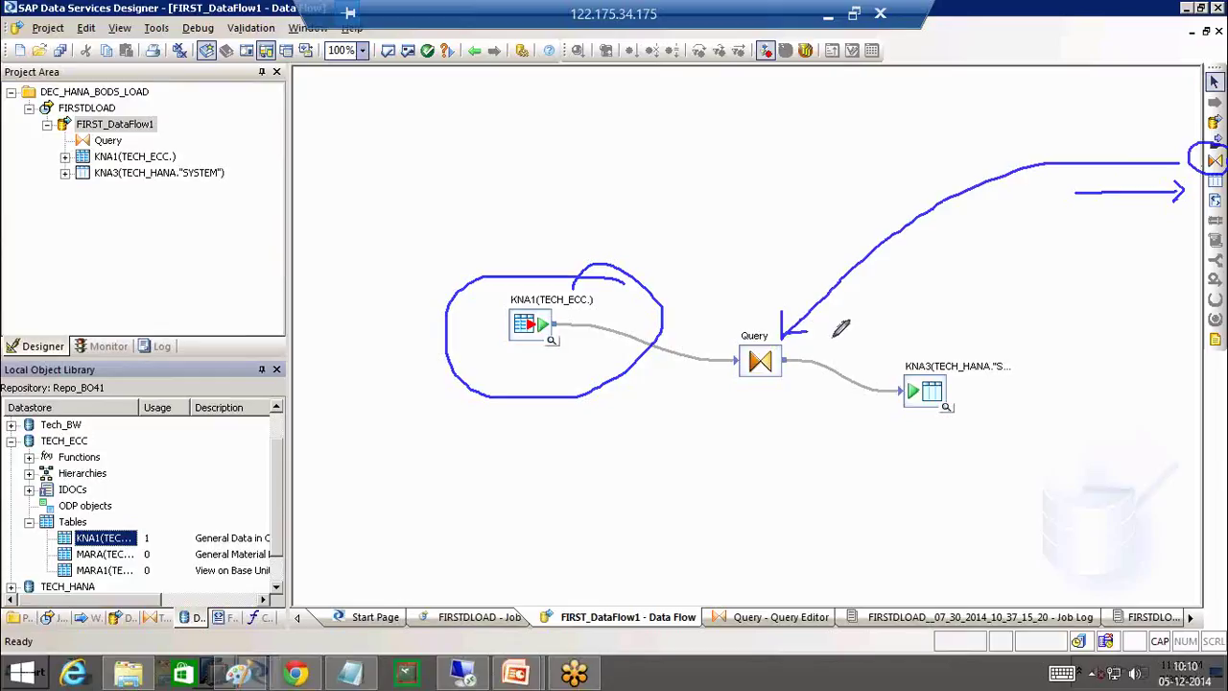
left_click(12, 440)
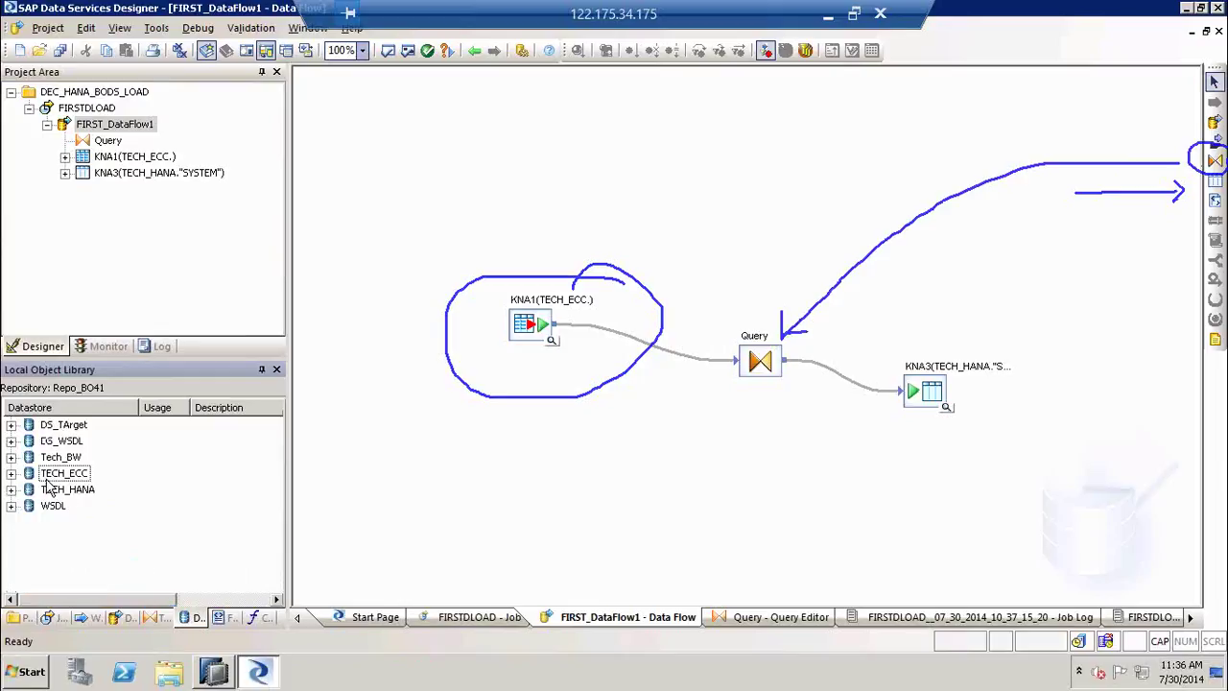
left_click(67, 490)
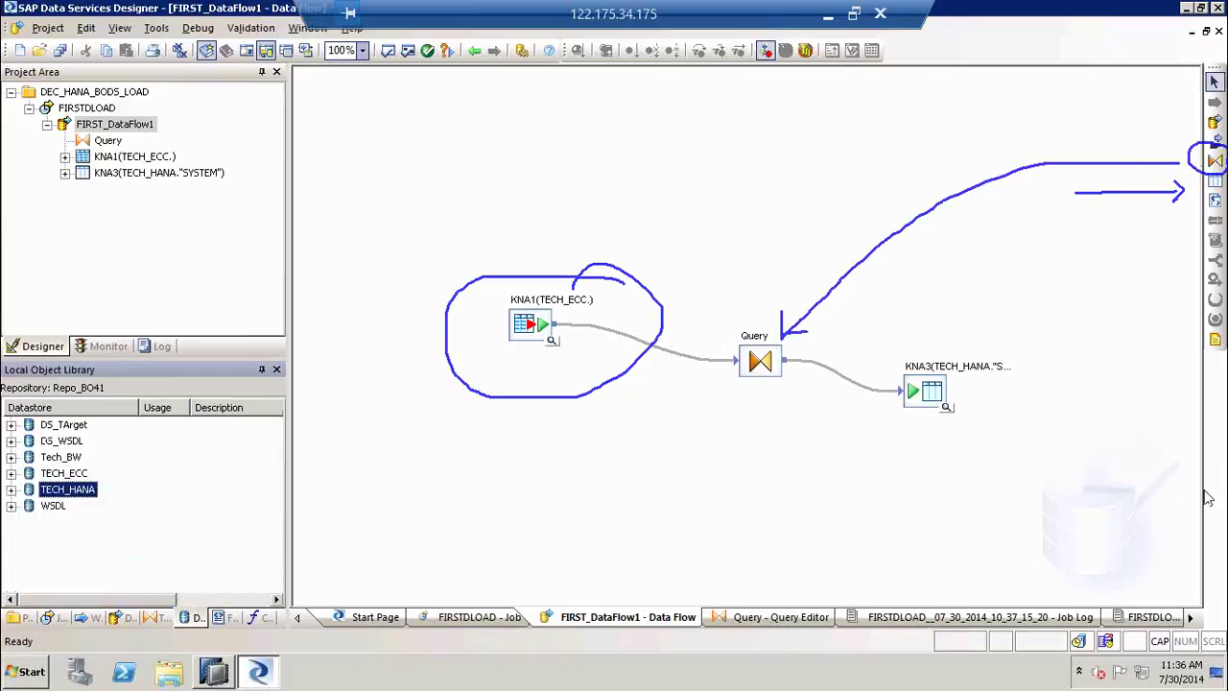
left_click(12, 489)
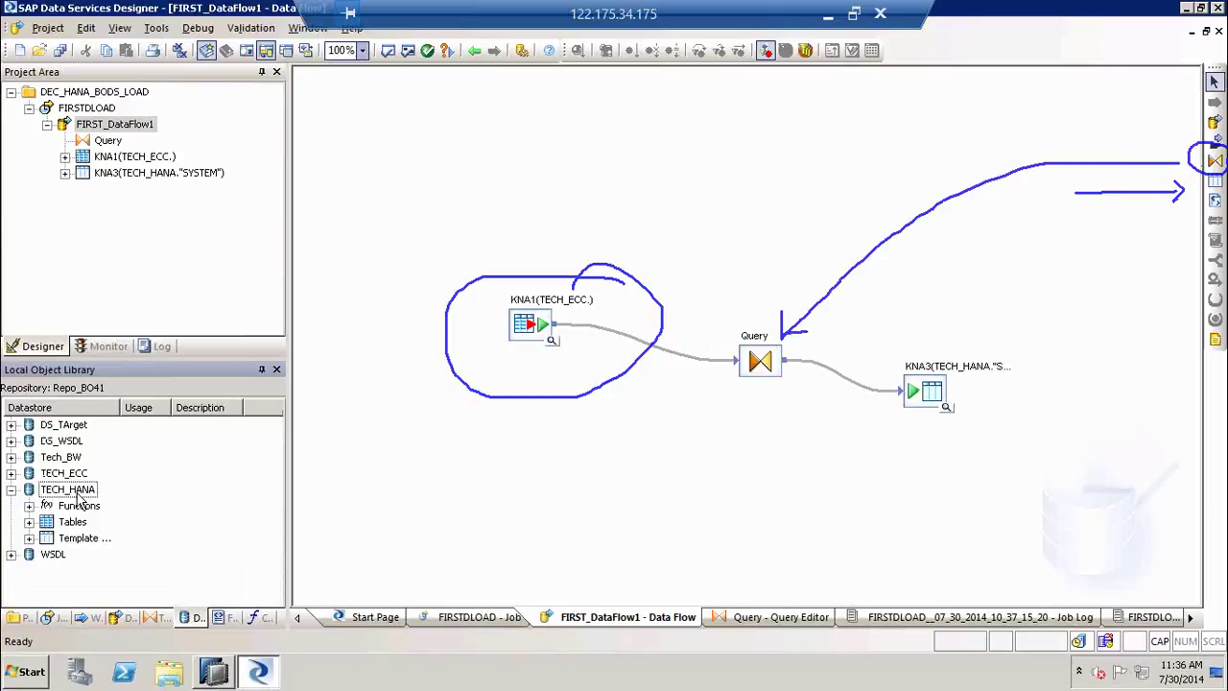
left_click(82, 539)
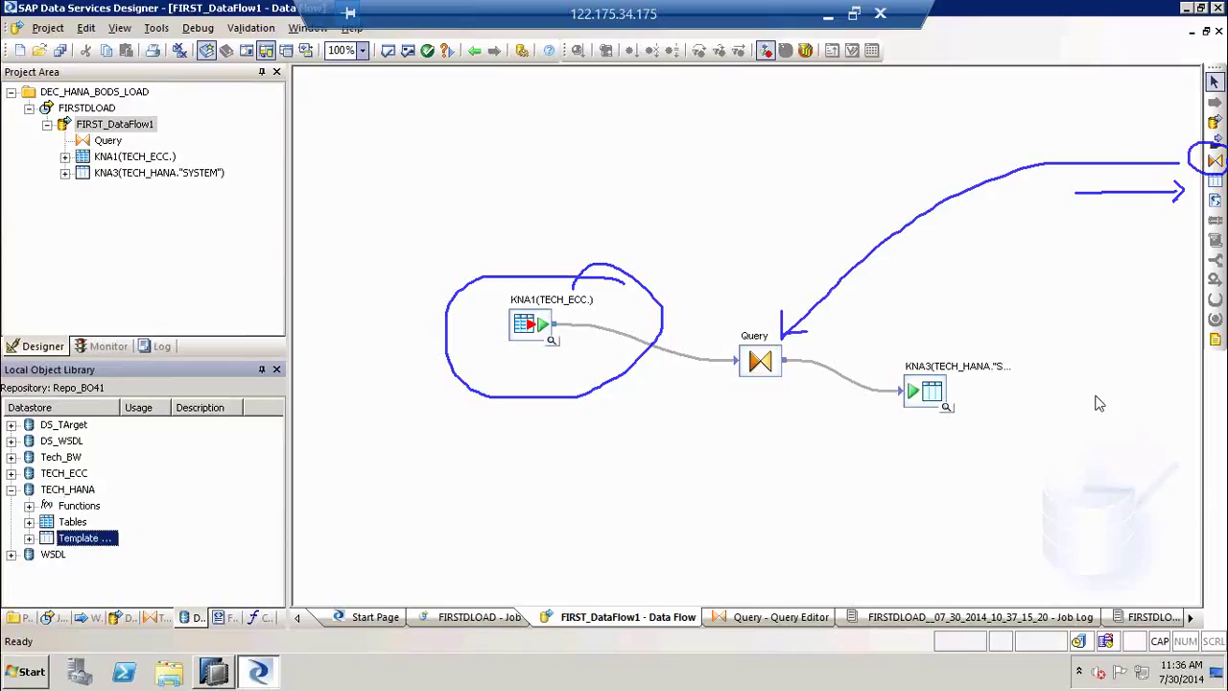
left_click(1095, 342)
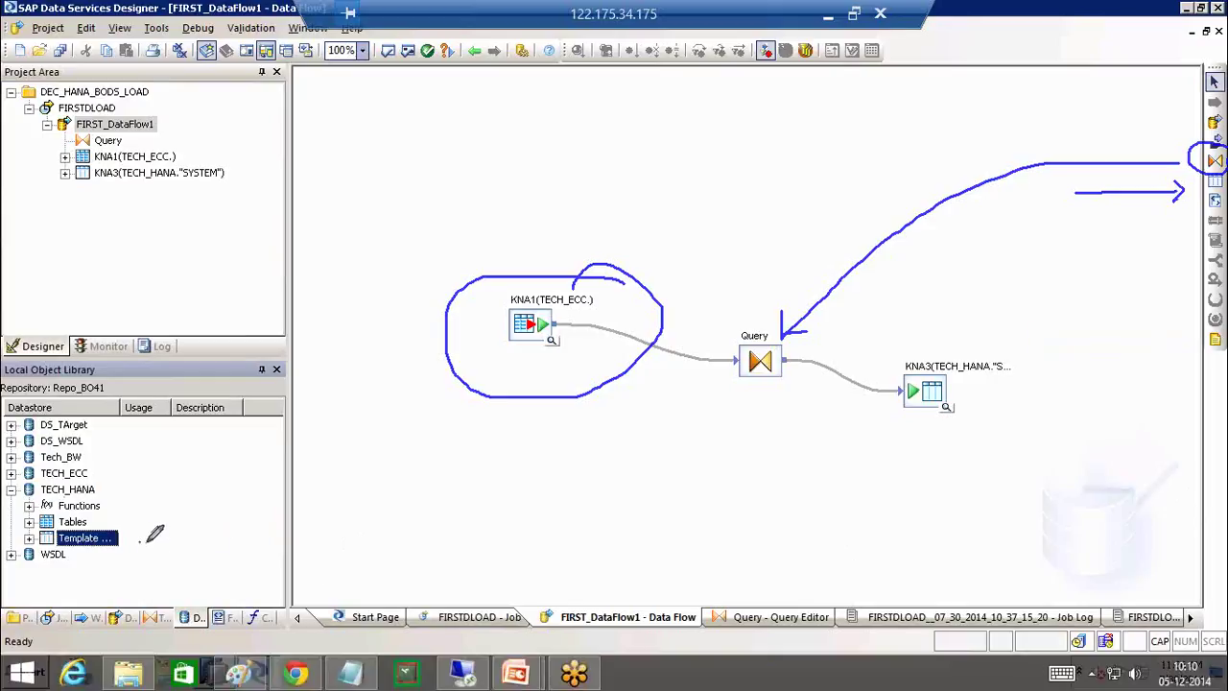
mouse_move(140, 543)
left_mouse_down()
mouse_move(854, 493)
mouse_move(929, 414)
mouse_move(921, 451)
left_mouse_up()
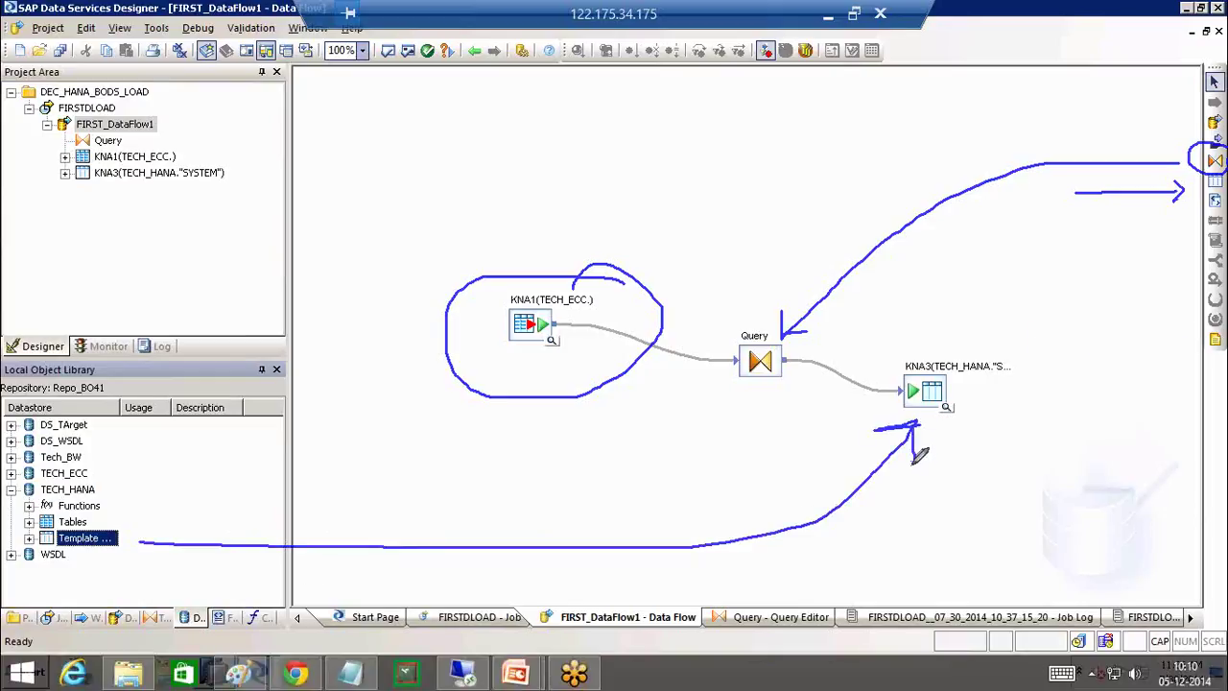
mouse_move(1200, 163)
left_mouse_down()
mouse_move(1193, 196)
mouse_move(1216, 178)
left_mouse_up()
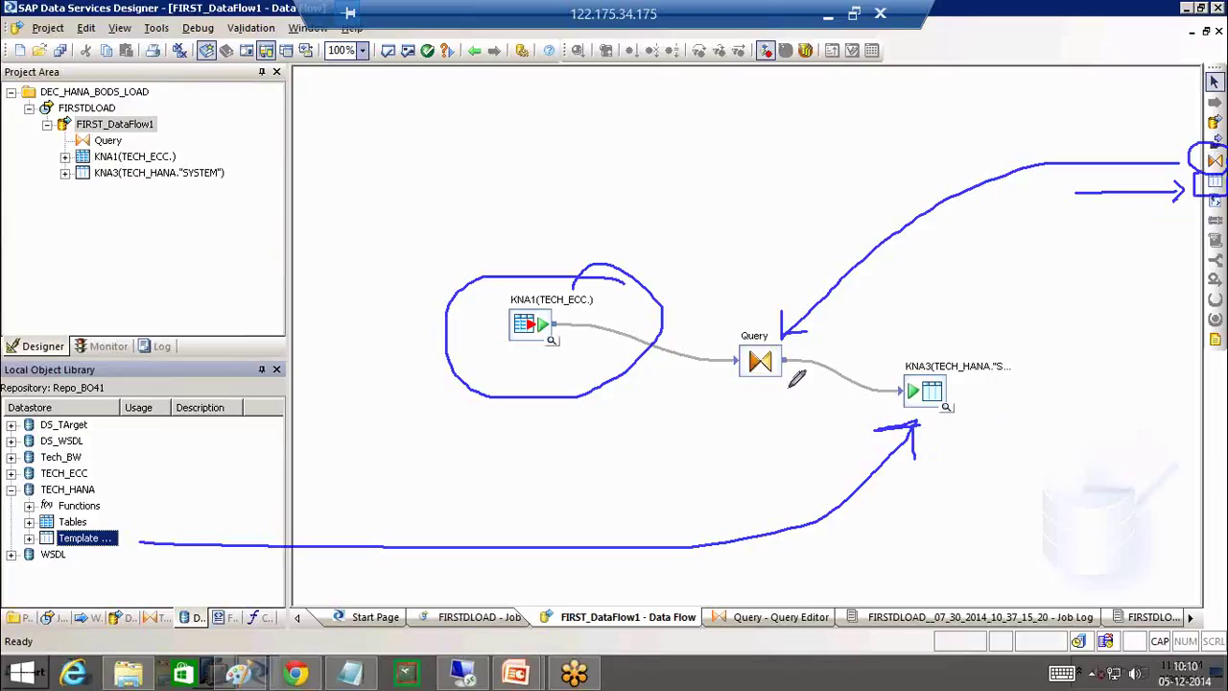
Step: Open the Query Editor, erase all drawings, and minimise to the remote desktop
left_click(767, 362)
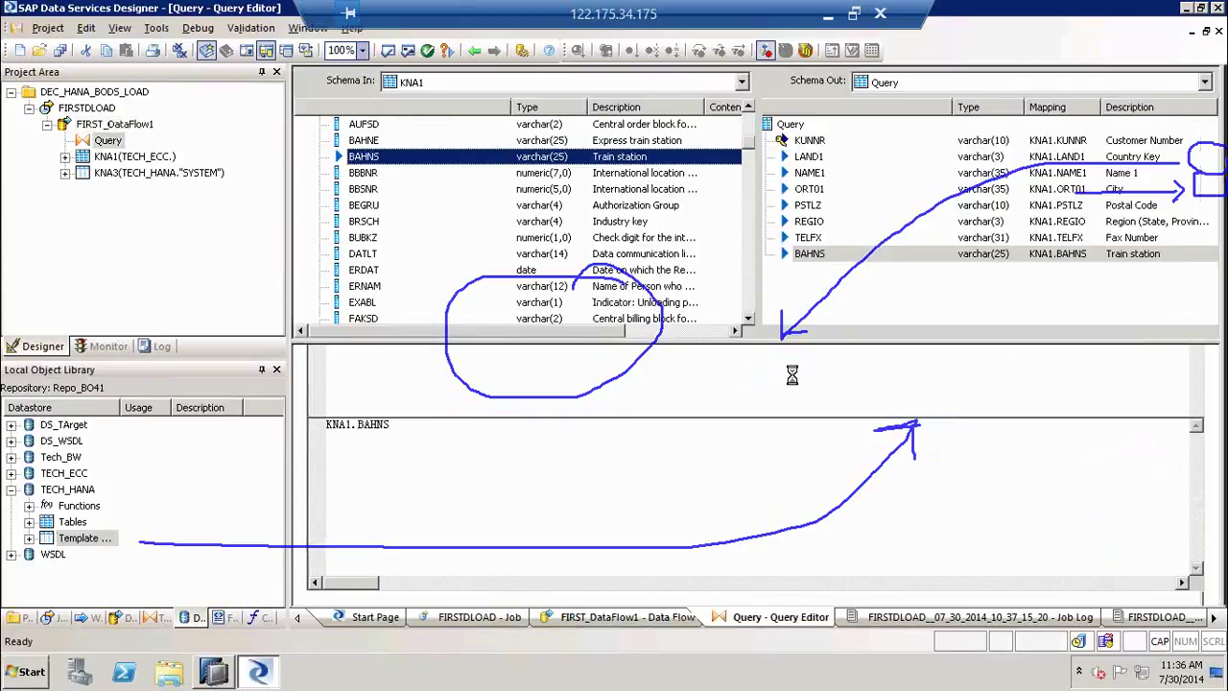
right_click(1036, 407)
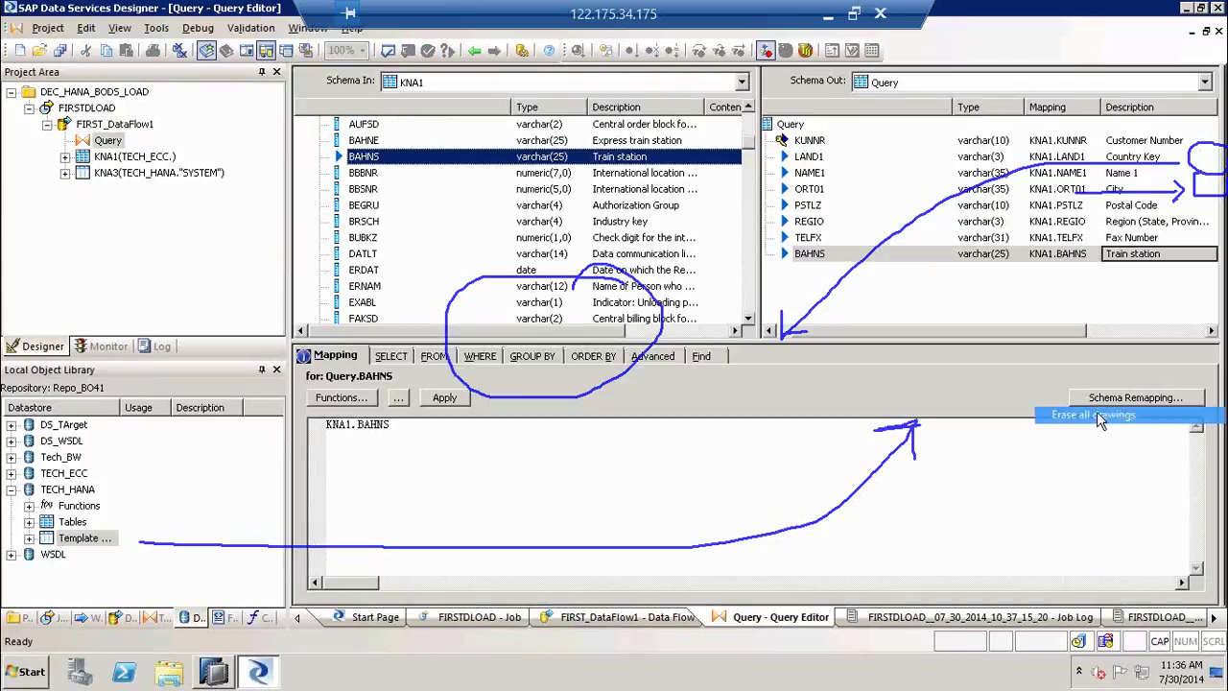
left_click(1094, 415)
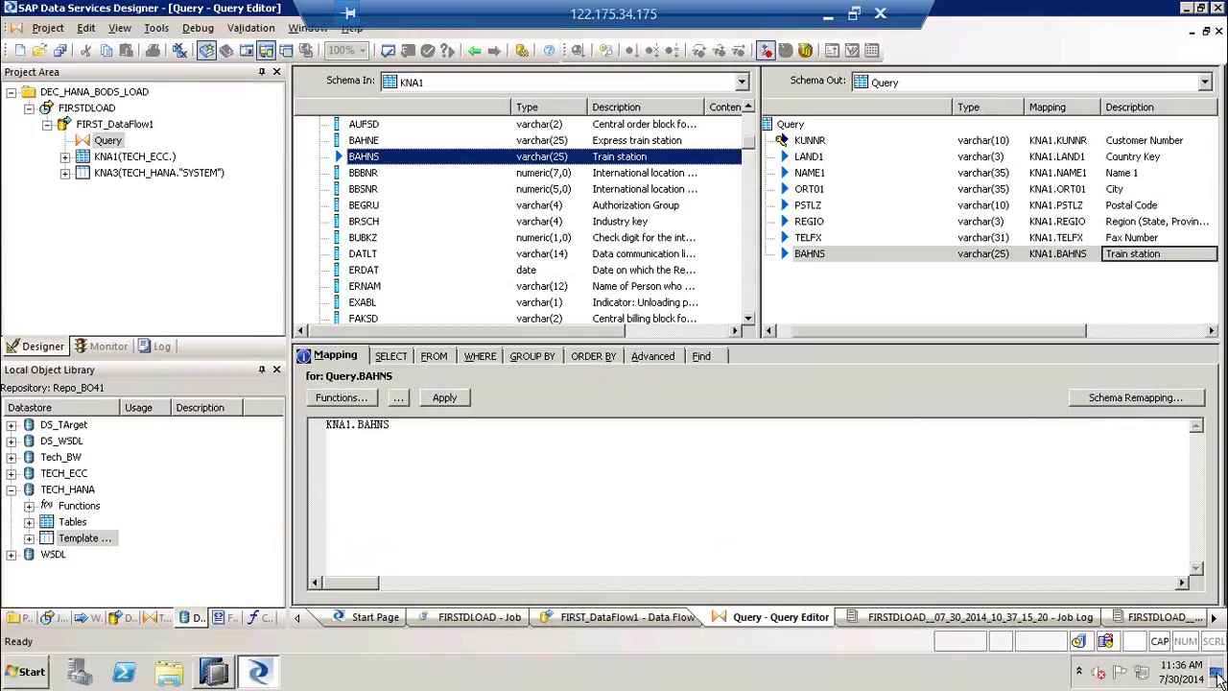
left_click(1217, 675)
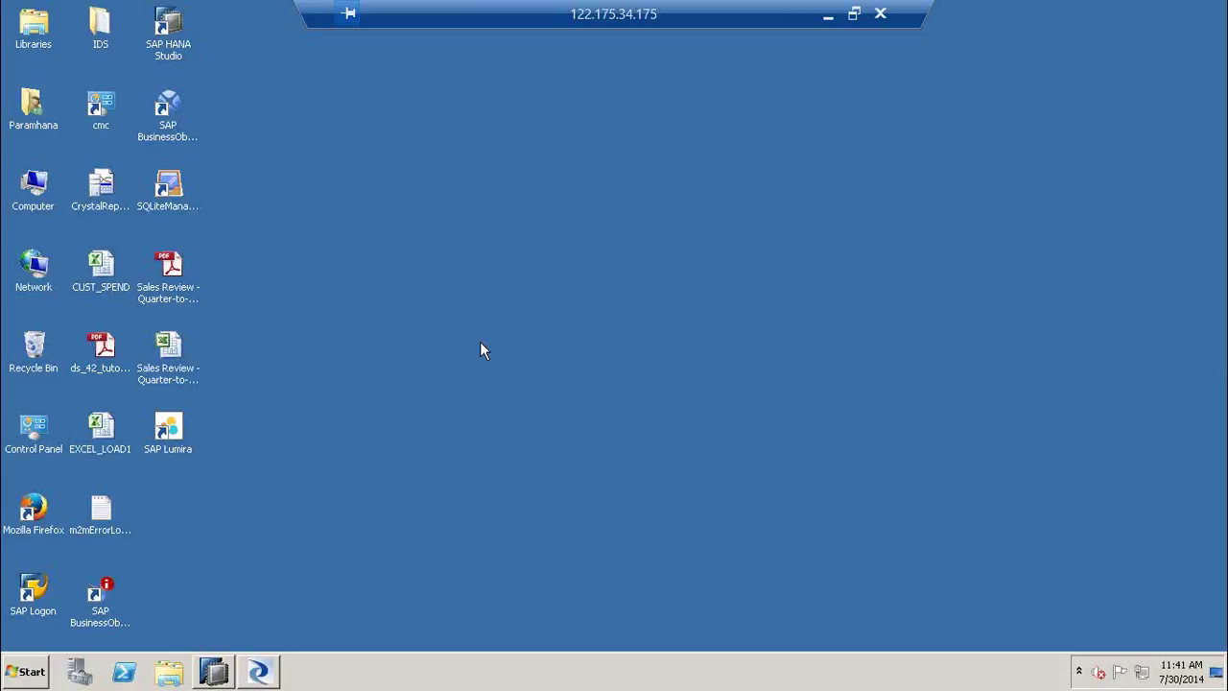
Step: Launch Paint and place the text 'DXC(DIRECT EXTRACTOR CONNECTION)' left of the canvas centre
left_click(855, 15)
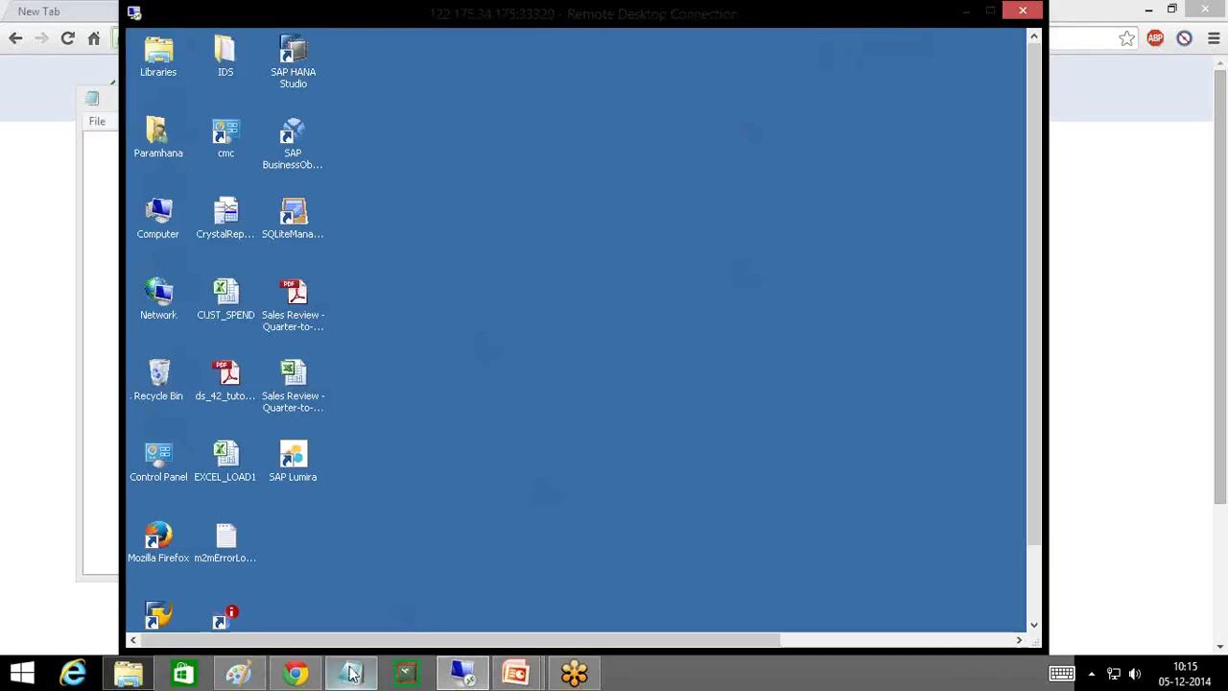
right_click(241, 683)
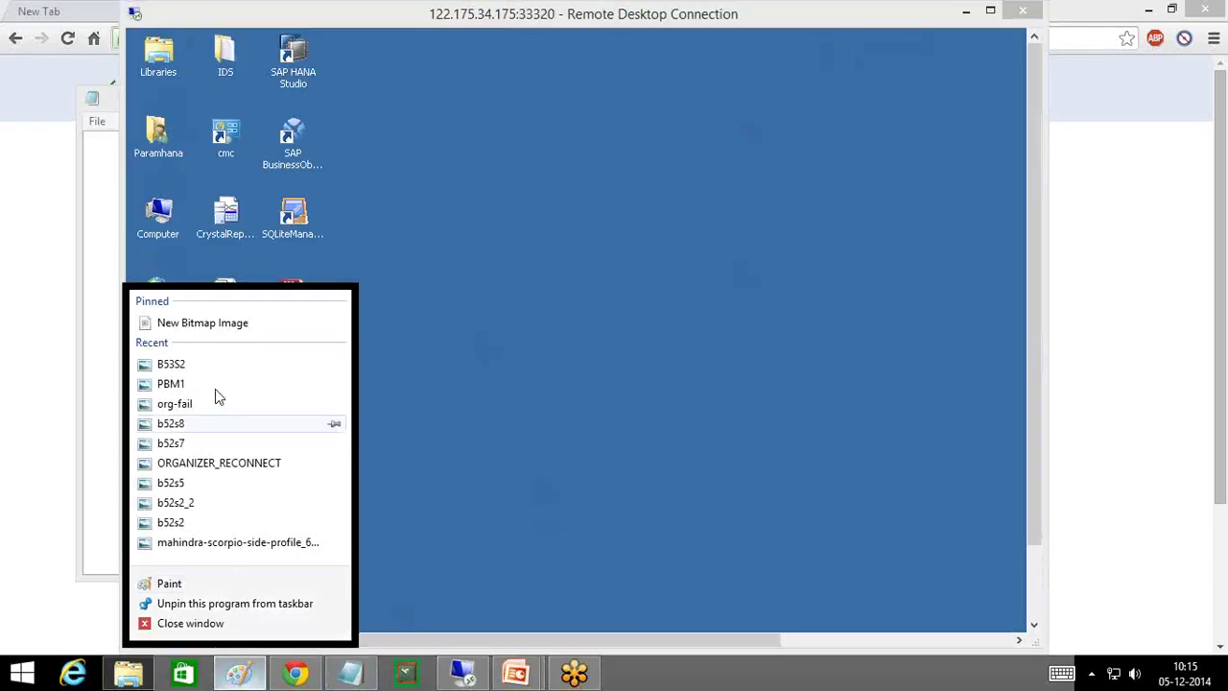
left_click(192, 586)
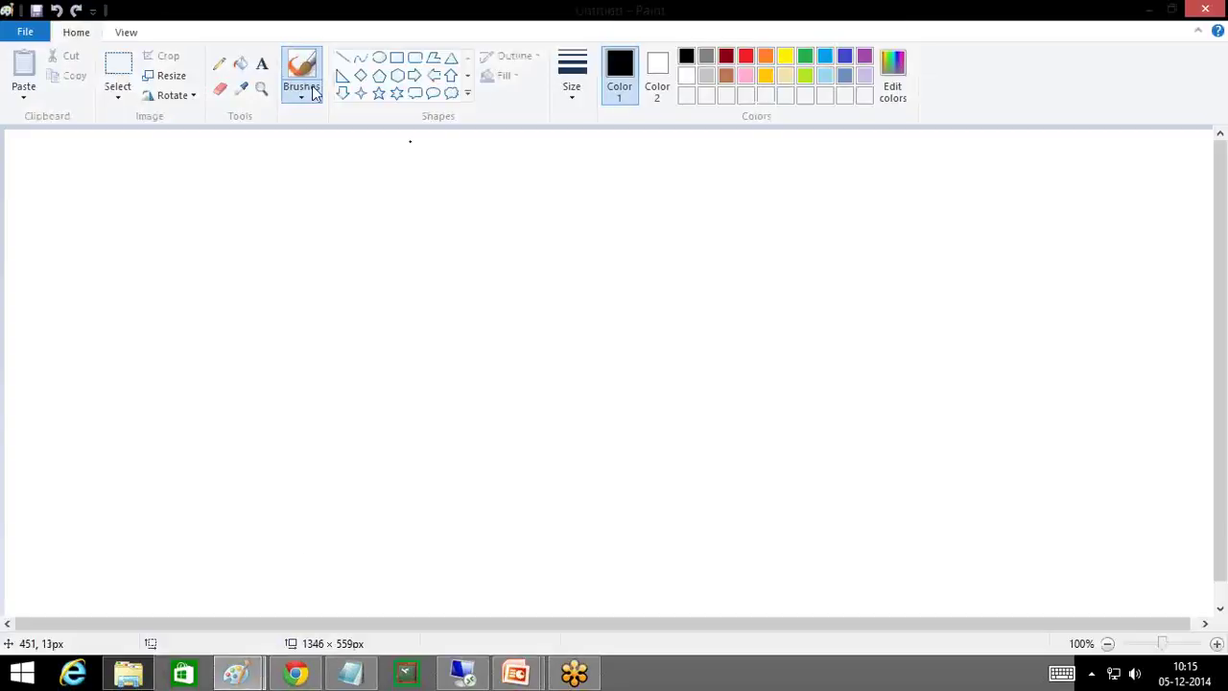
left_click(261, 62)
left_click(252, 332)
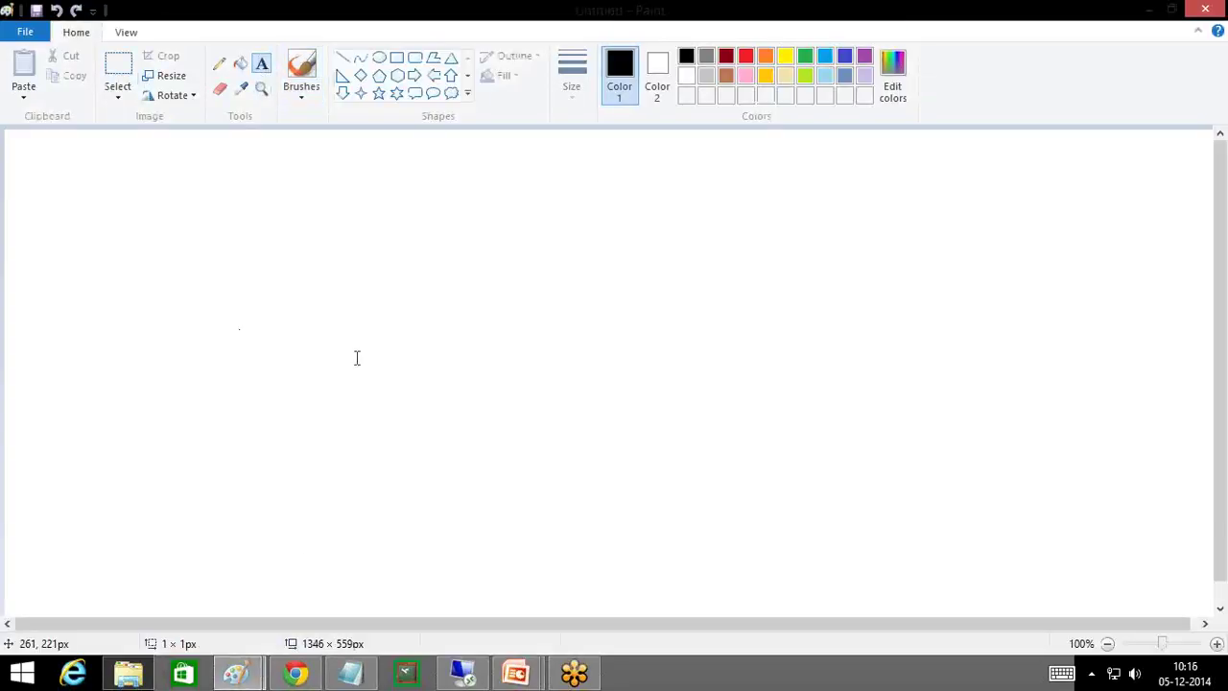
type("DXC")
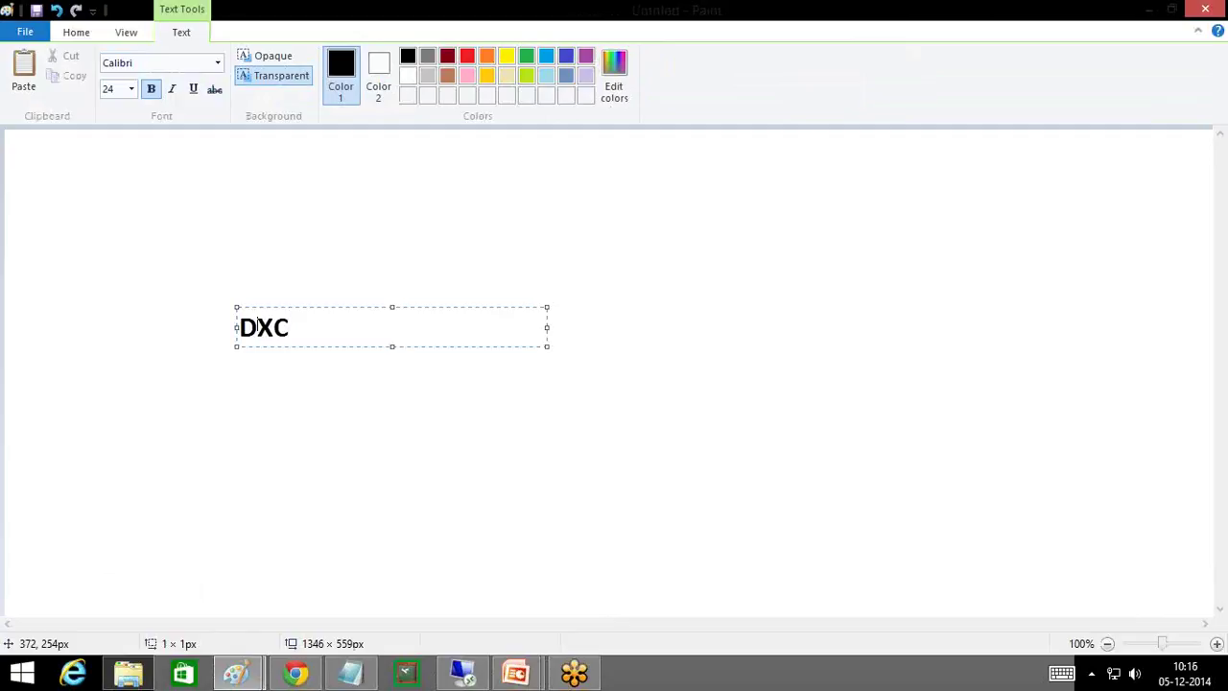
type("(DIRECT")
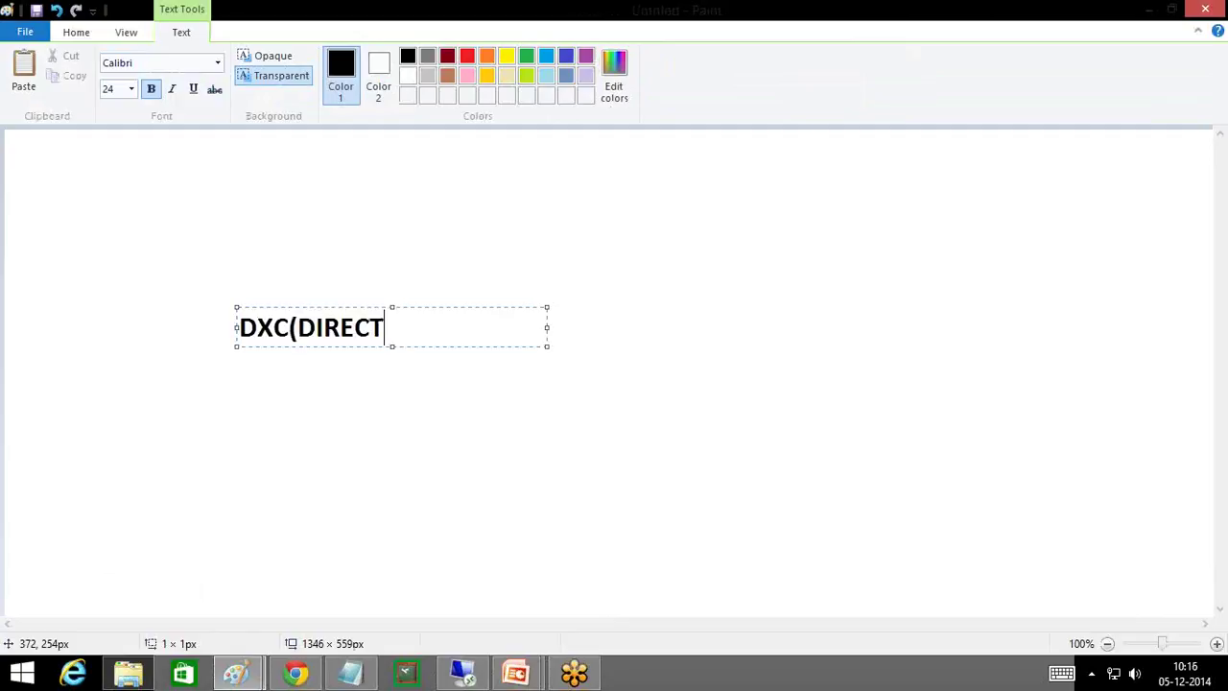
type(" EXTRACTOR")
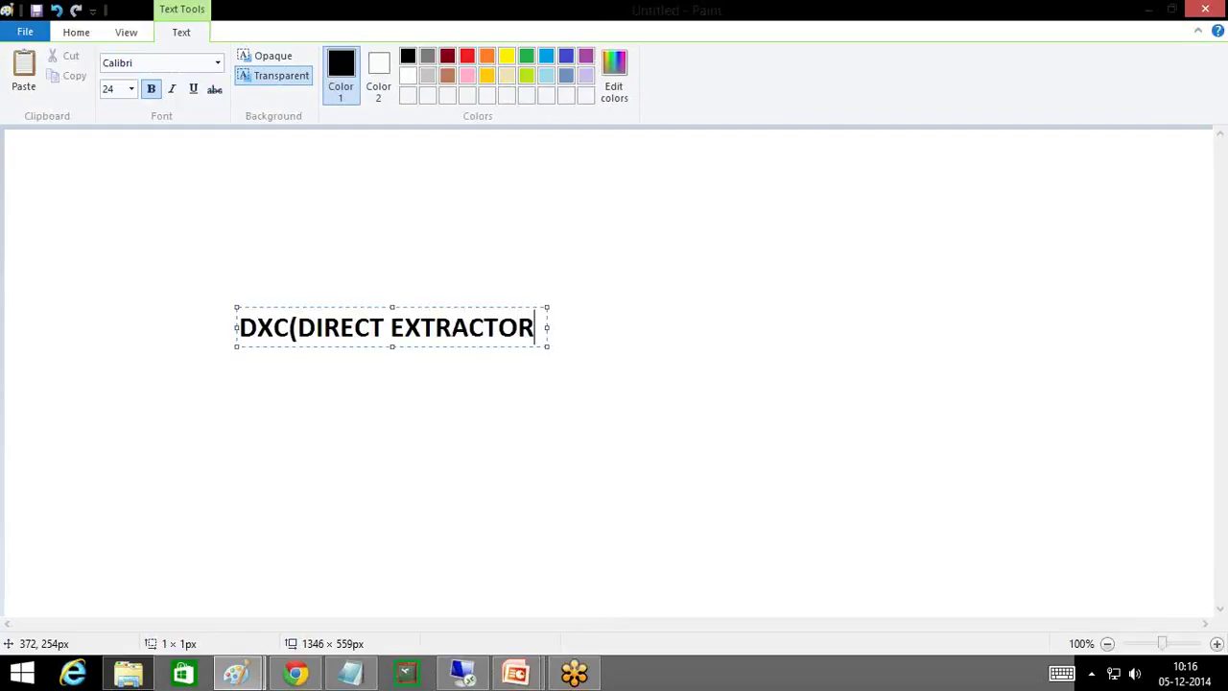
type(" CONNECT")
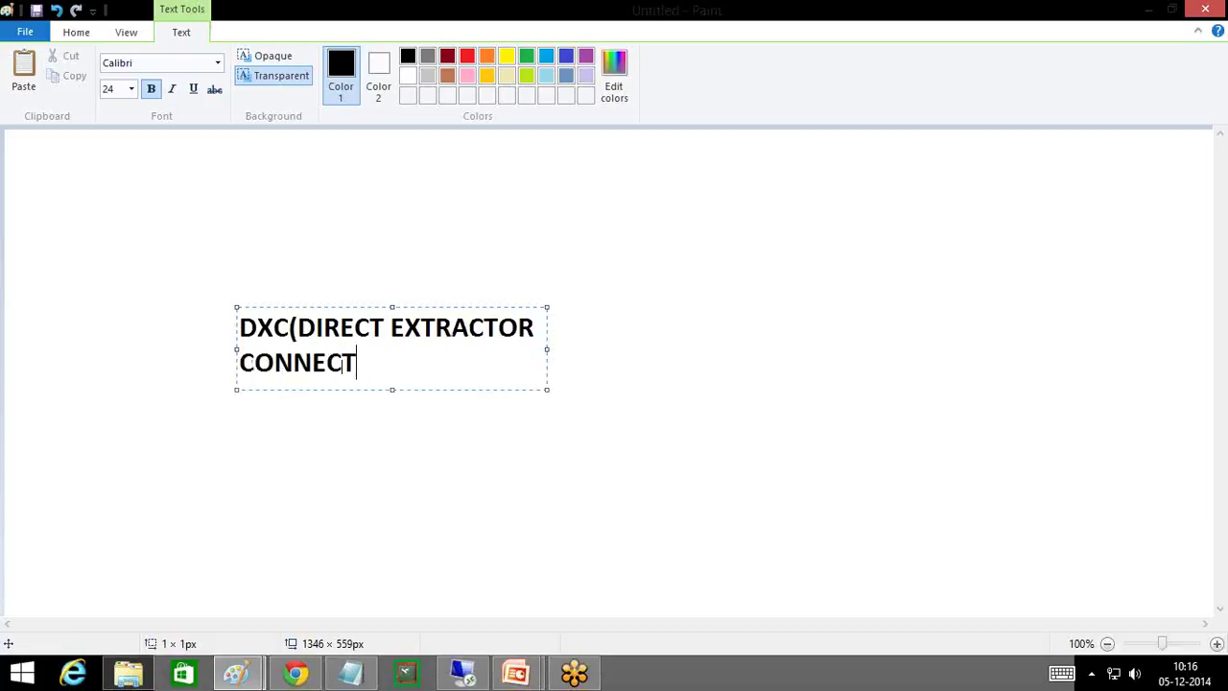
type("ION)")
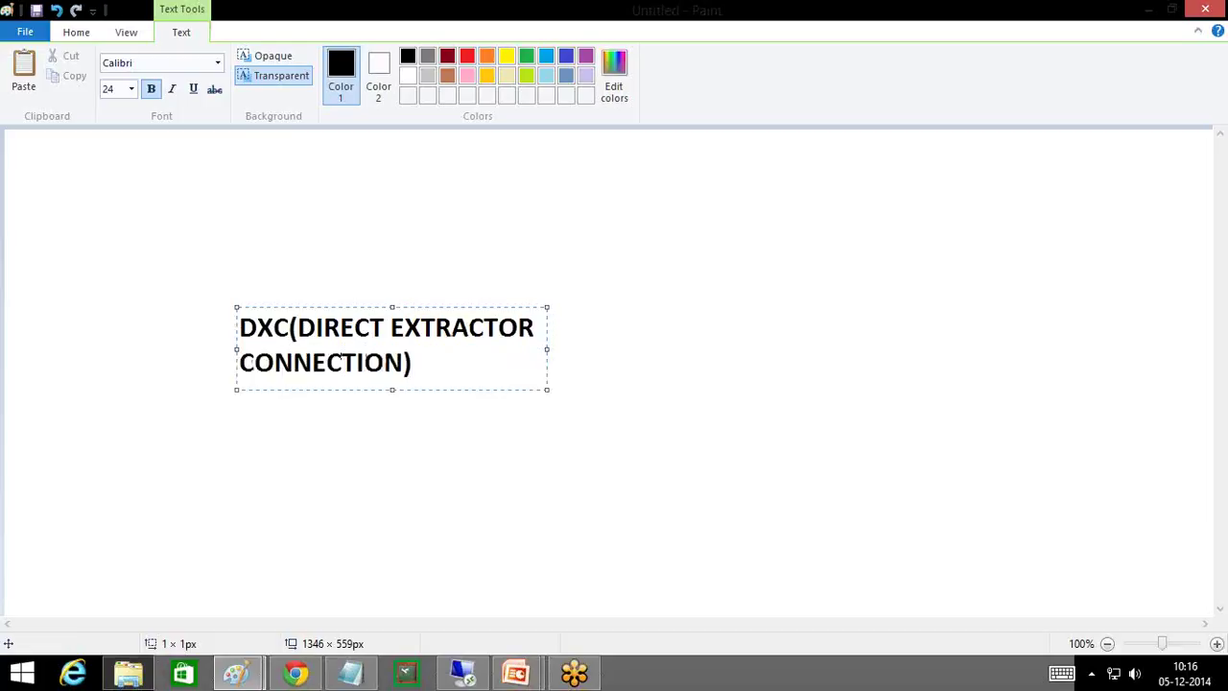
left_click(659, 435)
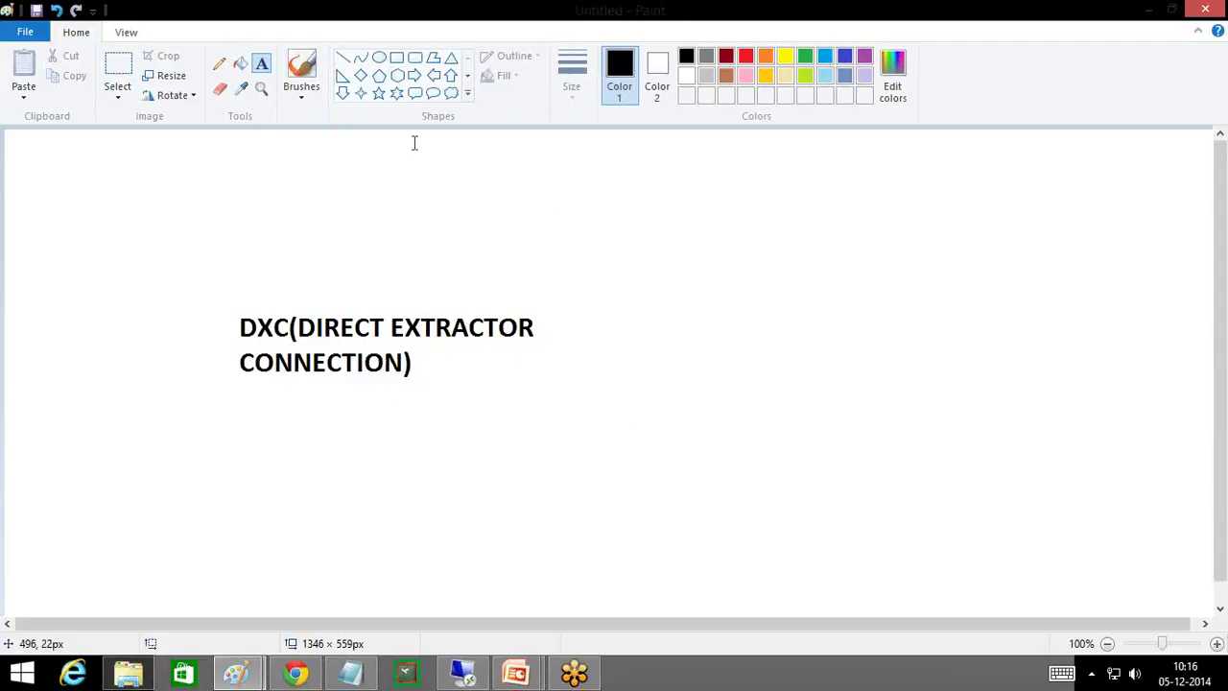
Step: Draw an ellipse around the DXC text and type green 'SAP SRC(ERP/CRM/SRM,.)' near its top
left_click(378, 57)
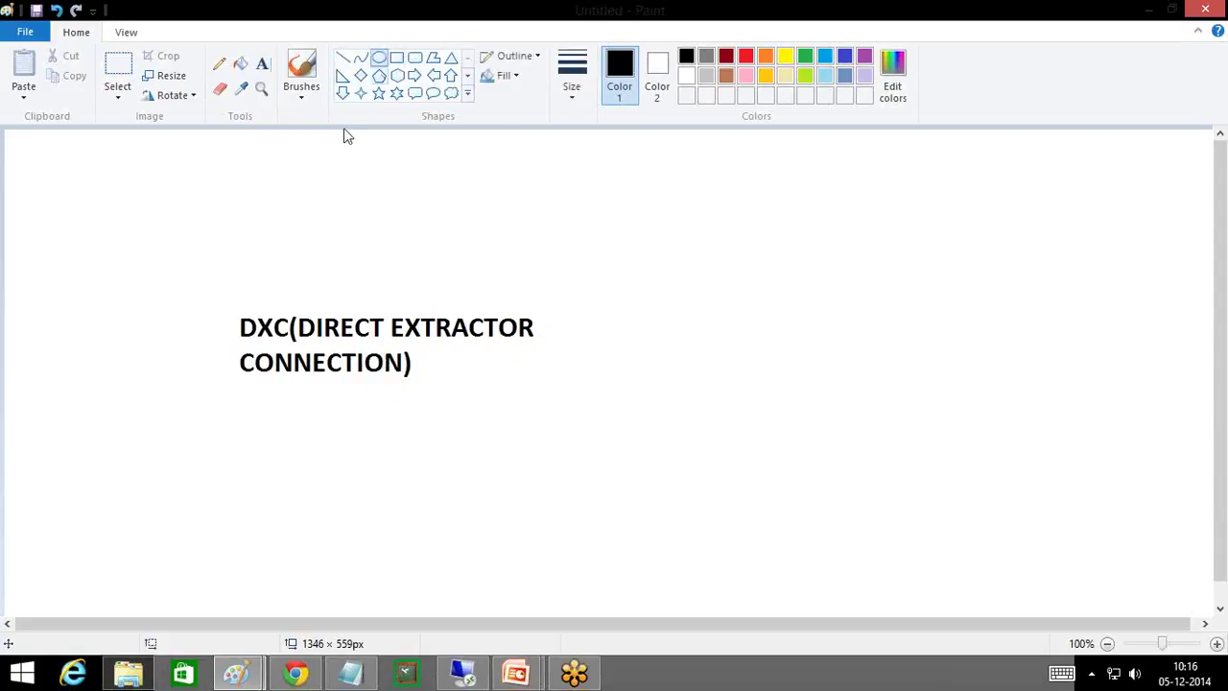
left_click_drag(156, 196, 679, 538)
left_click(262, 64)
left_click(313, 221)
left_click(526, 55)
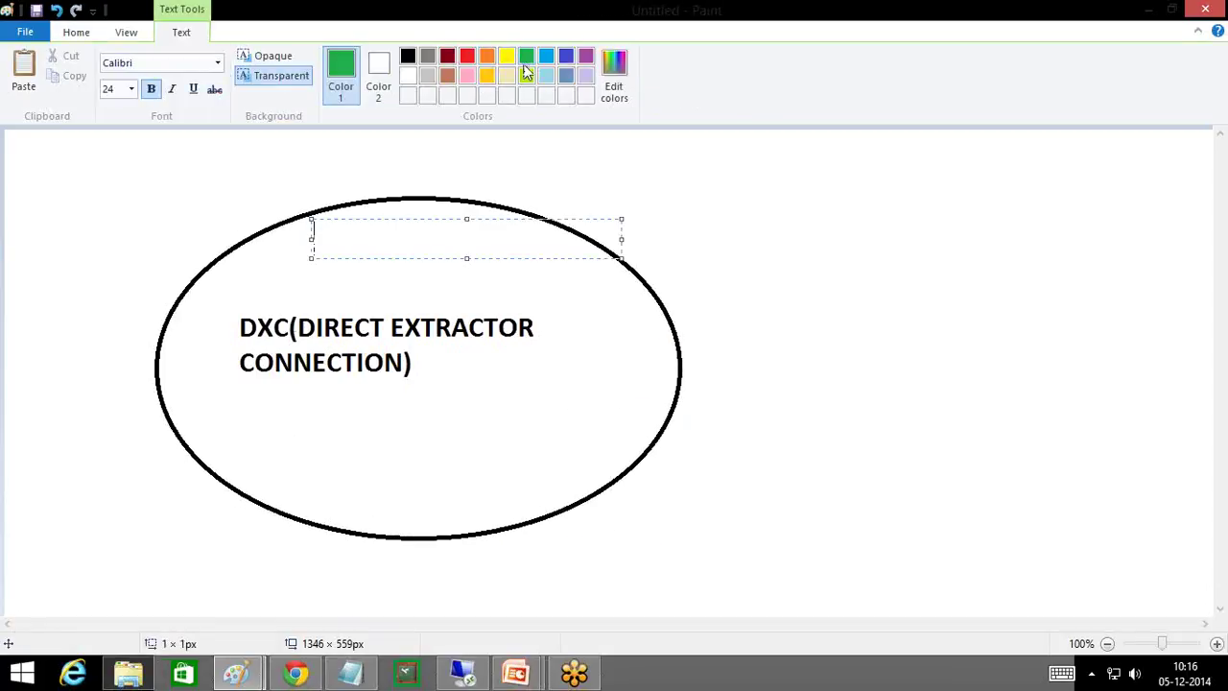
type("SAP ")
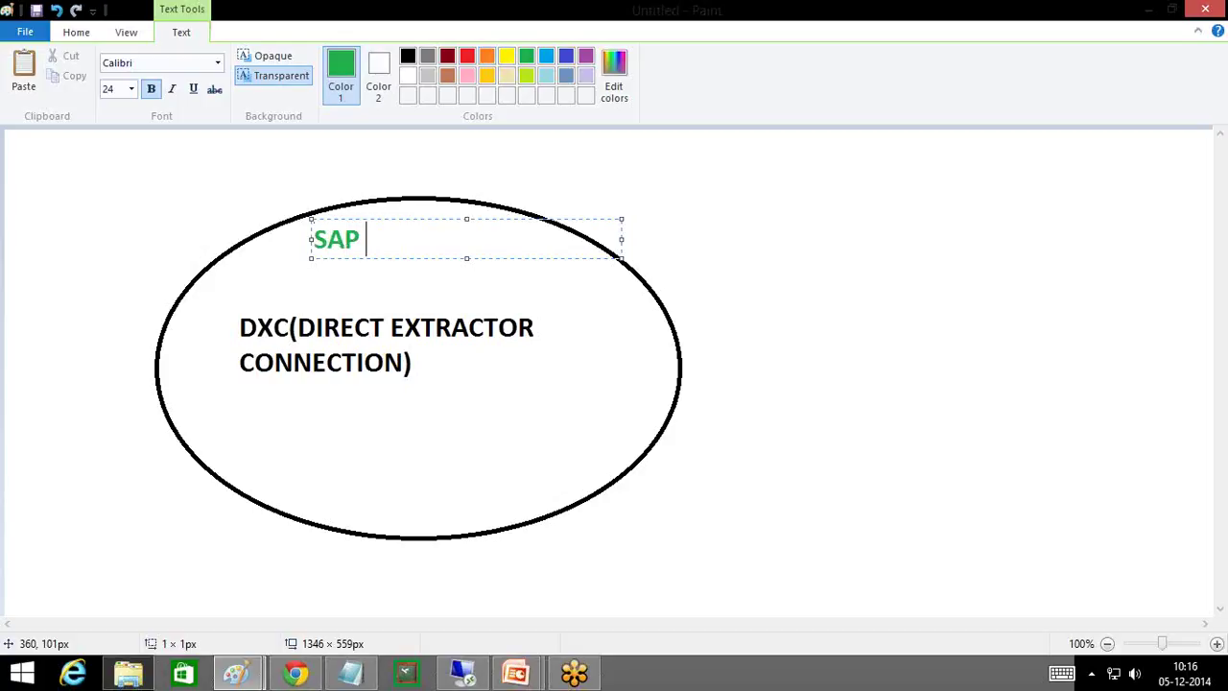
type("SRC(ERP")
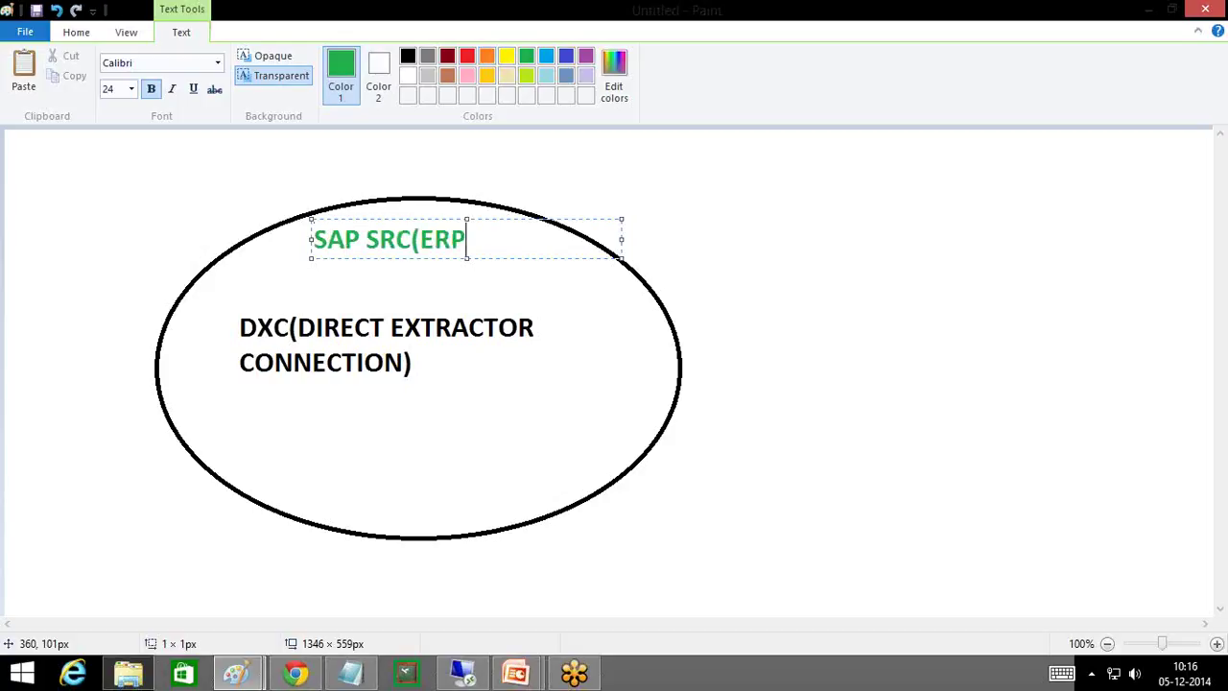
type("/CRM/")
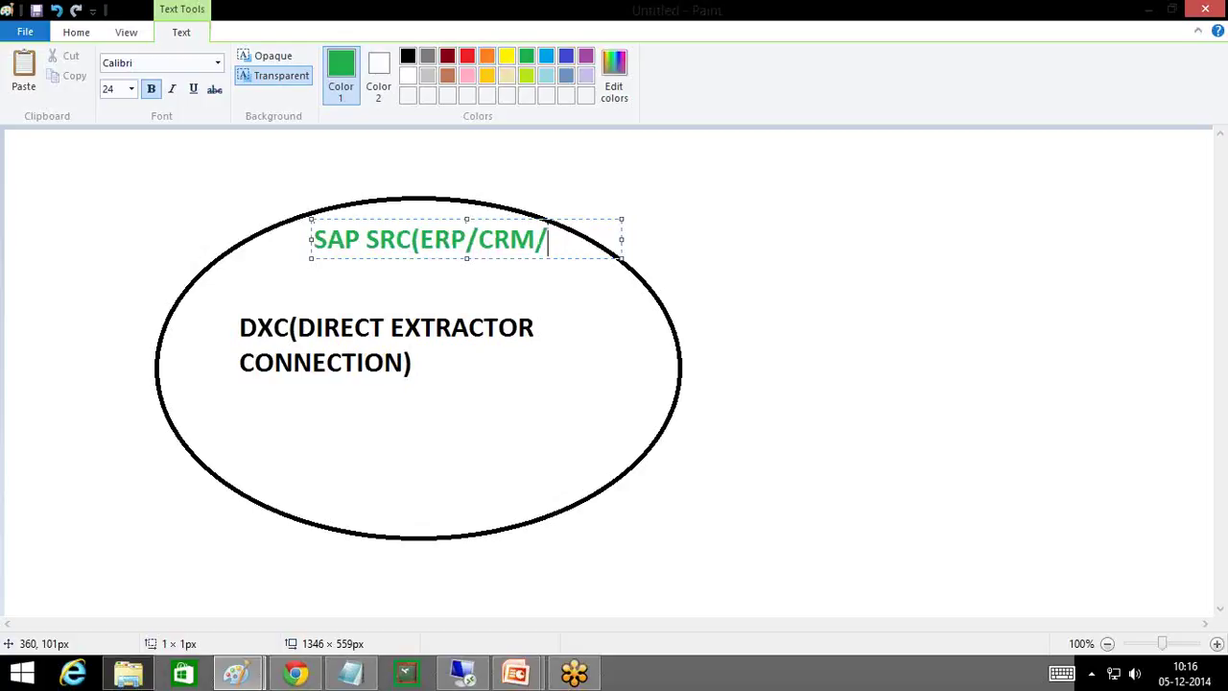
type("SRM")
type(",.)")
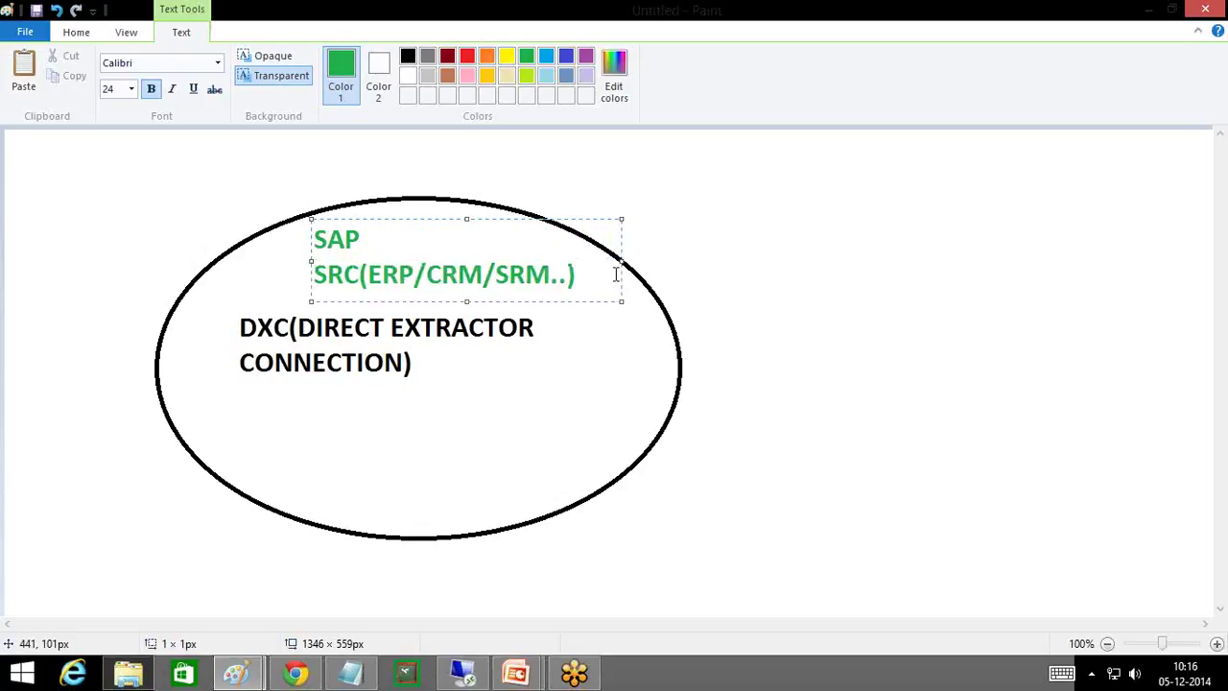
Step: Fit the green label on one line above the DXC text, then underline DIRECT EXTRACTOR in green
left_click_drag(621, 261, 721, 261)
left_click_drag(672, 219, 608, 240)
left_click(759, 239)
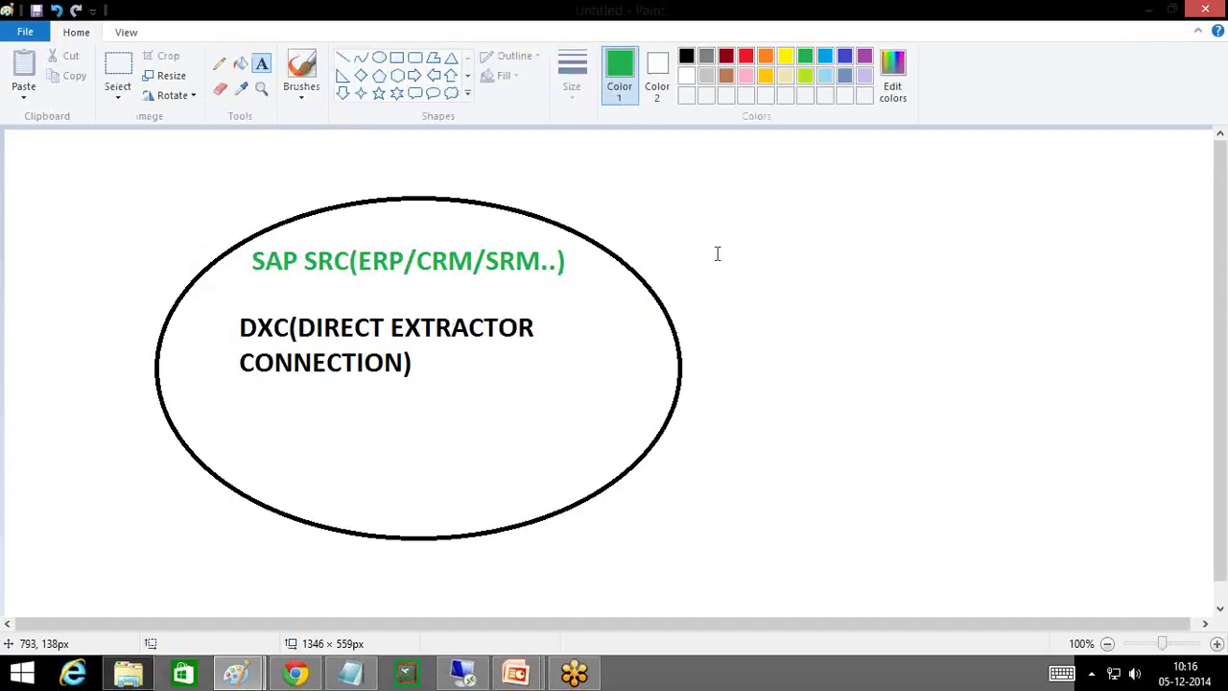
left_click(342, 63)
left_click_drag(304, 337, 538, 338)
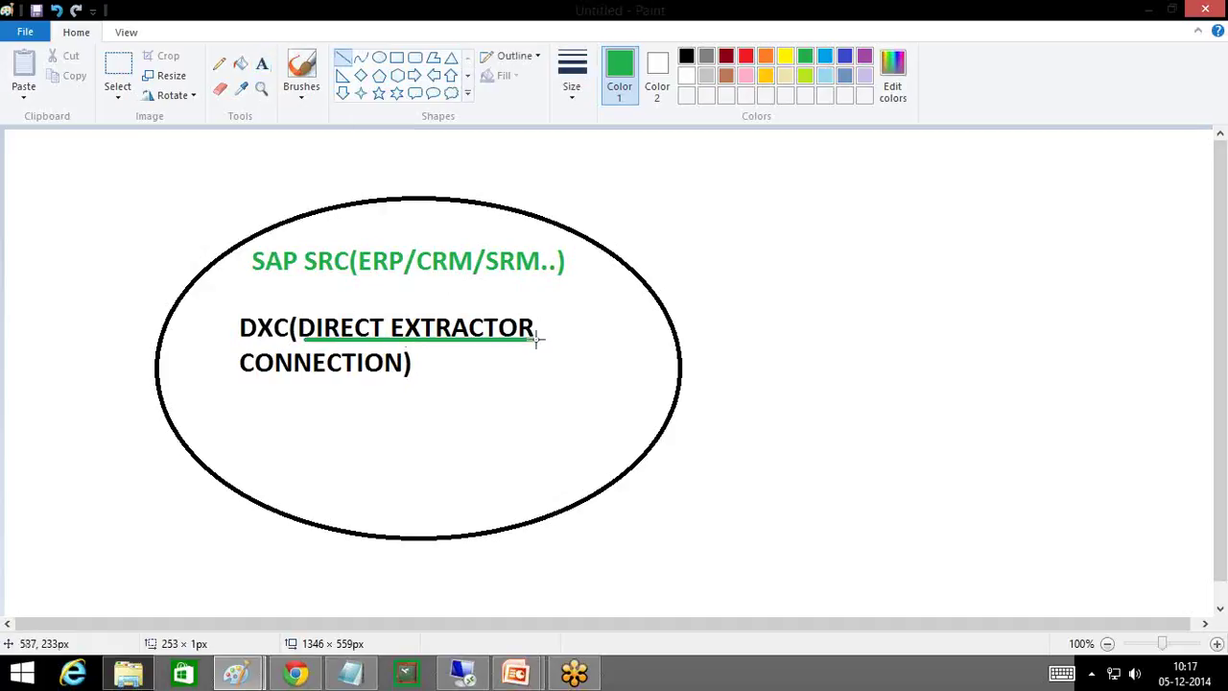
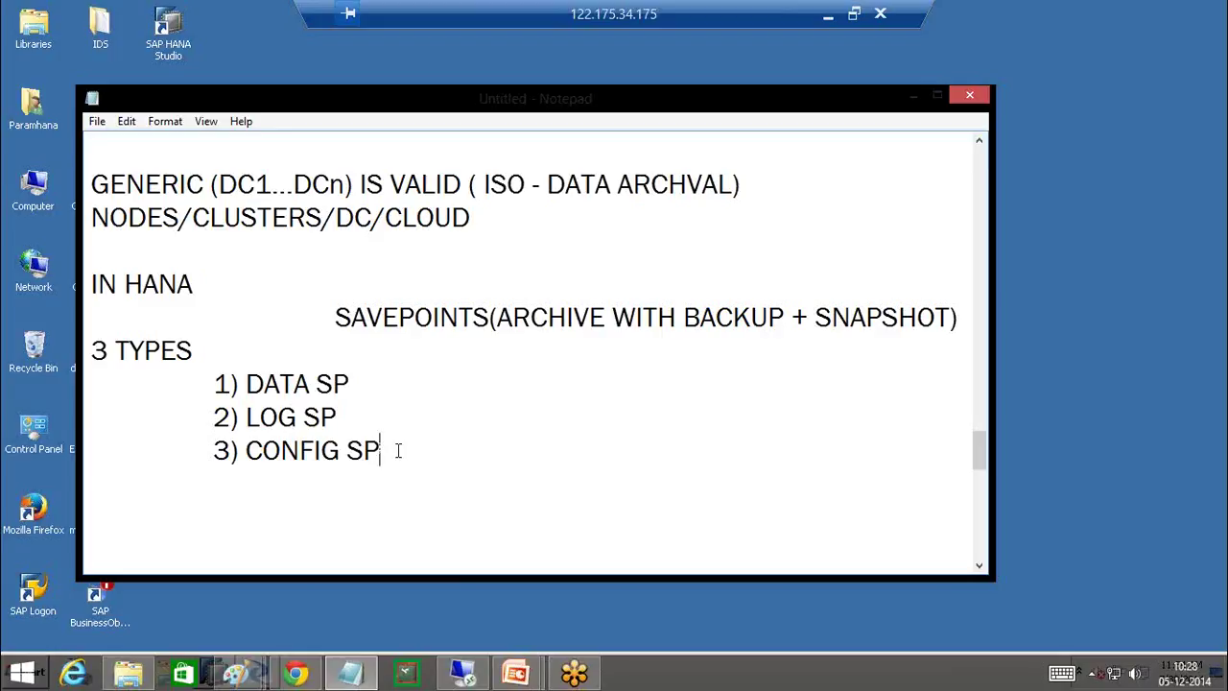
Step: Add a long separator line of equals signs on a new line below the CONFIG SP entry
key("Return")
type("===========")
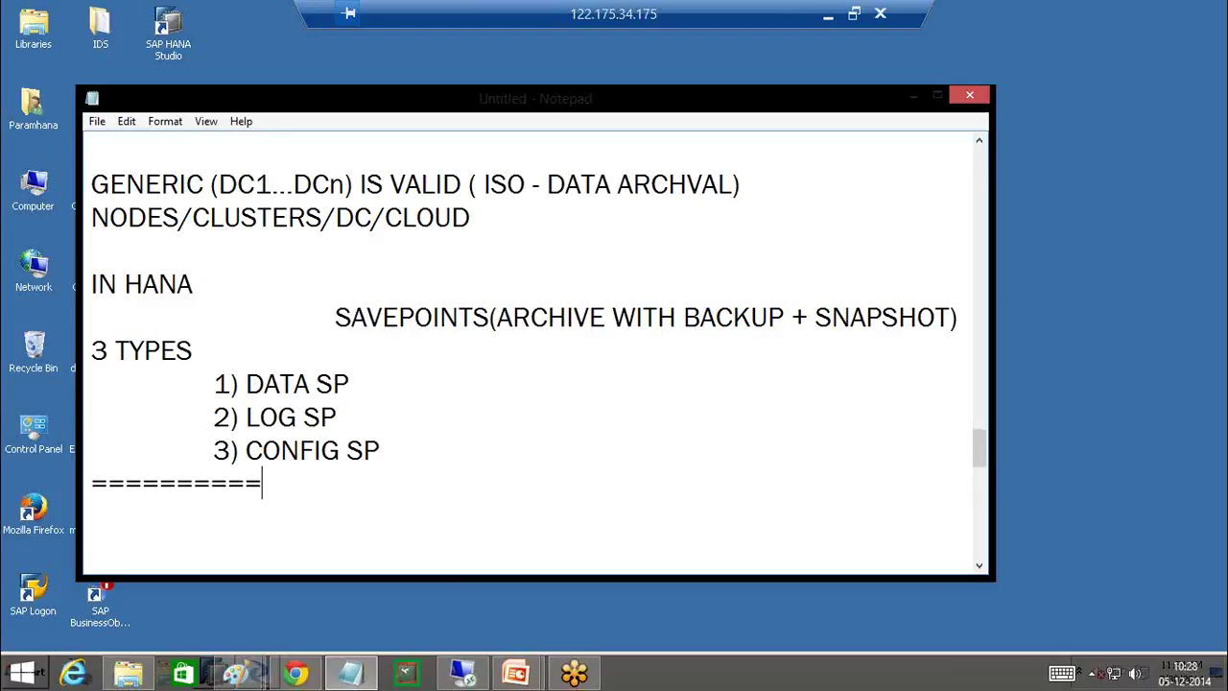
type("=======================================")
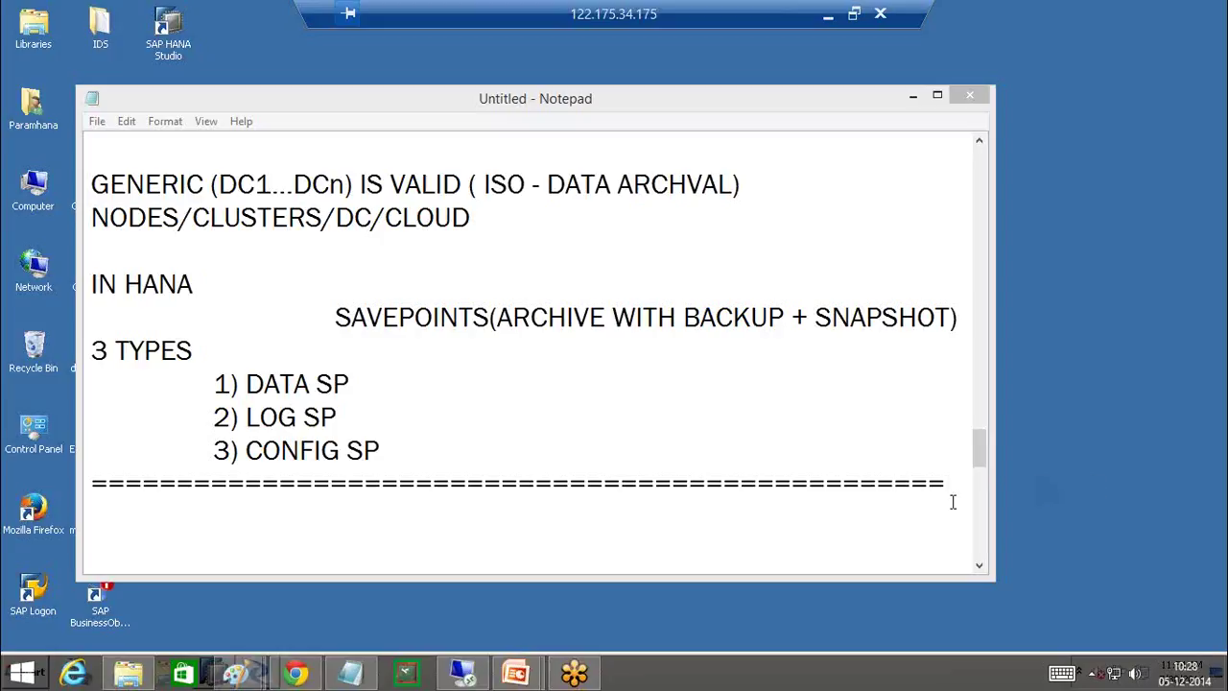
Step: Type the contact e-mail address on the blank line below the separator, correcting a typo
scroll(719, 509, "down", 5)
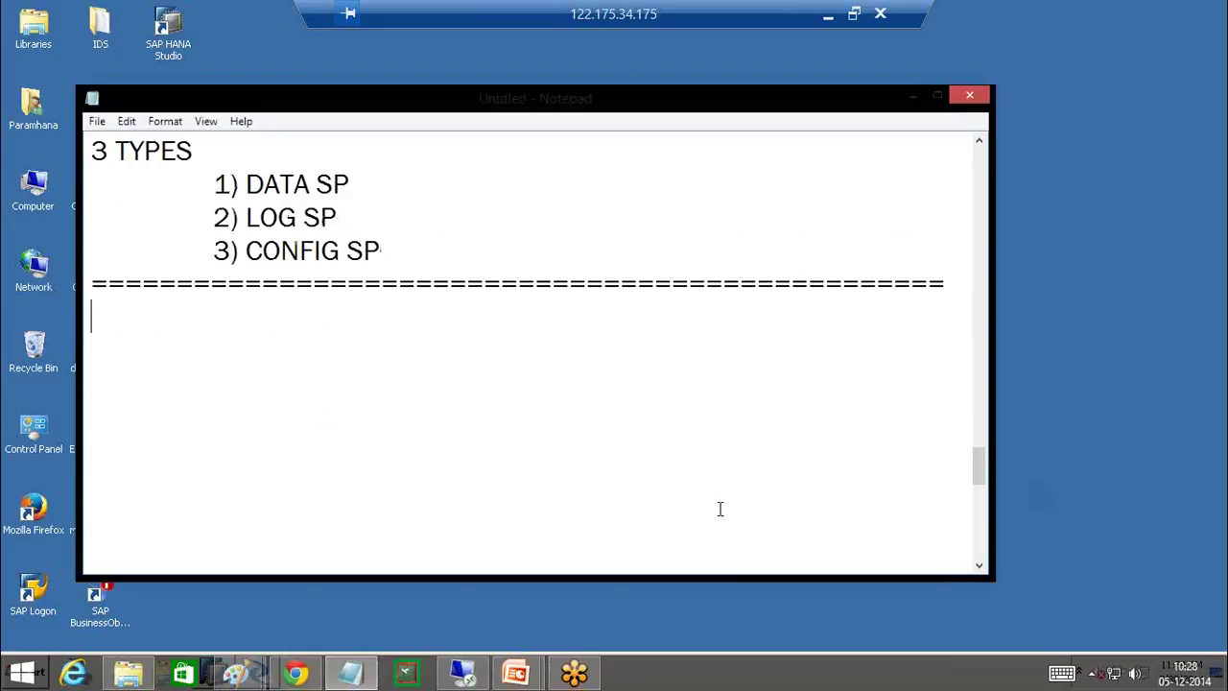
left_click(215, 173)
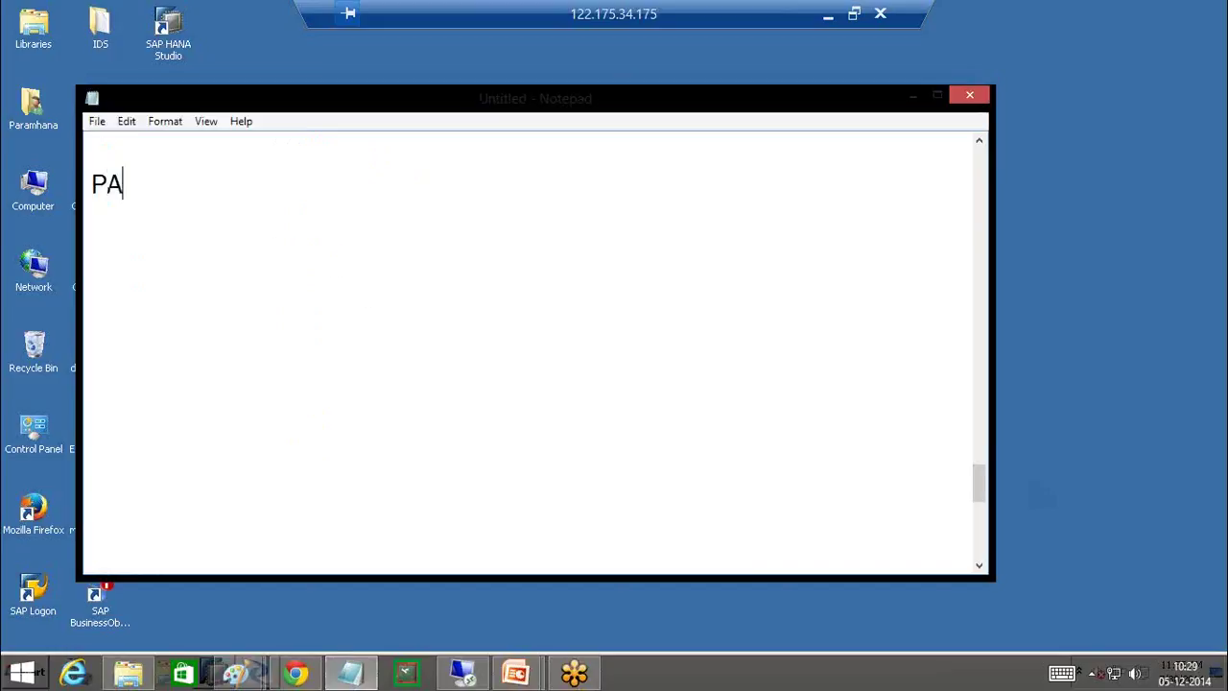
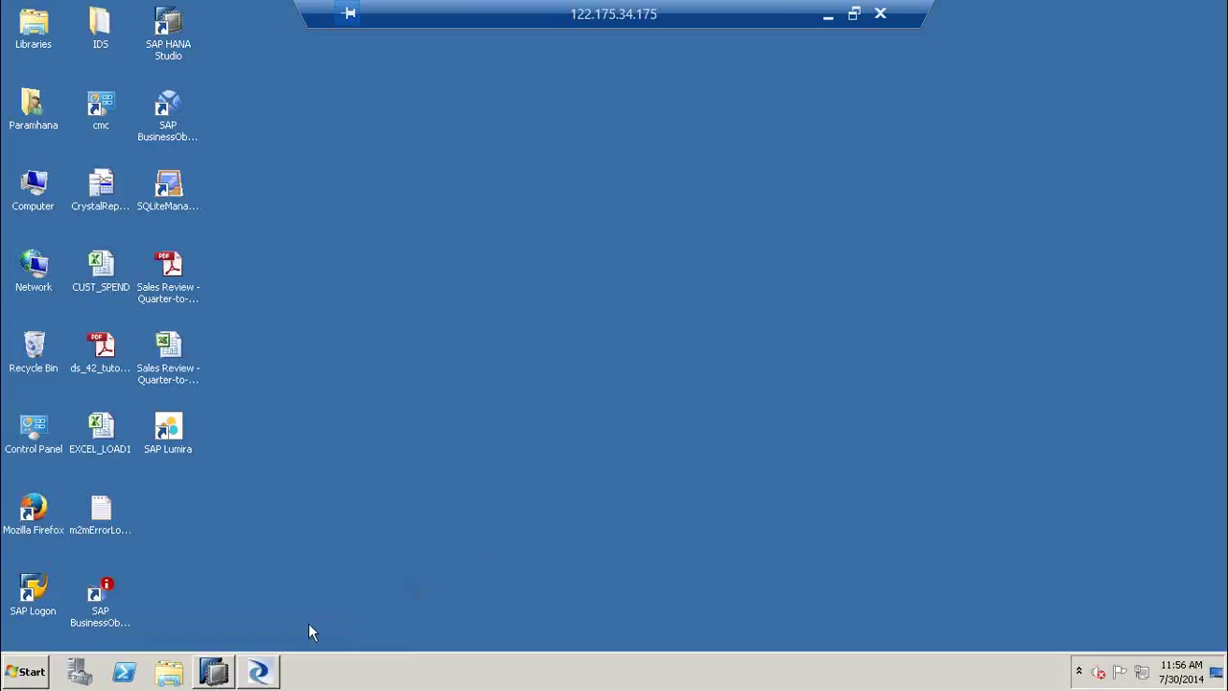
Step: Restore SAP HANA Studio and select the Z_PACKAGE_SCM_PR package in the IDS Systems tree
left_click(215, 671)
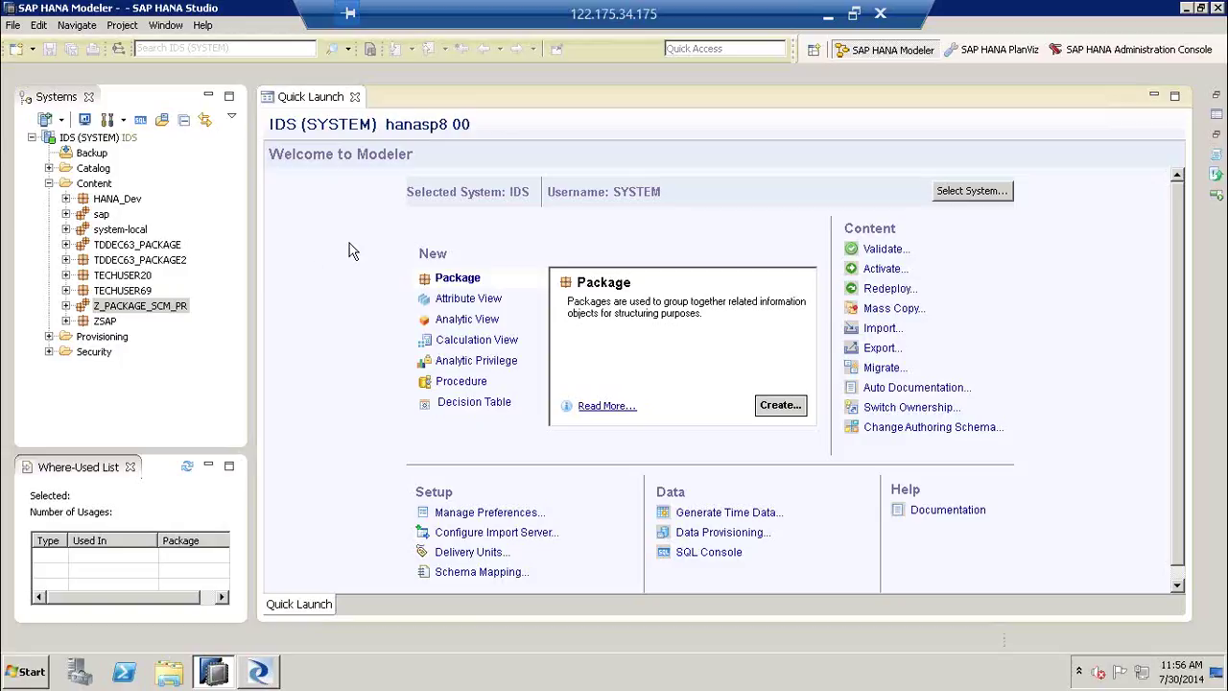
left_click(166, 309)
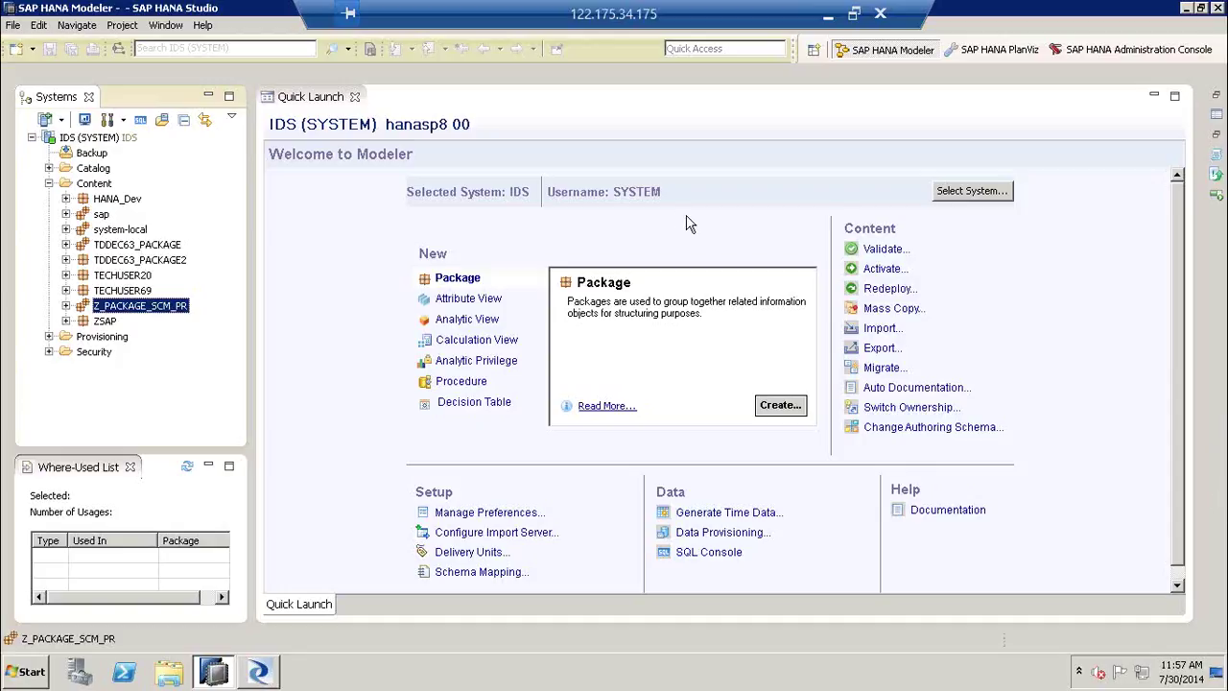
Step: Select and collapse the IDS system's Content folder, then leave the remote meeting
left_click(731, 224)
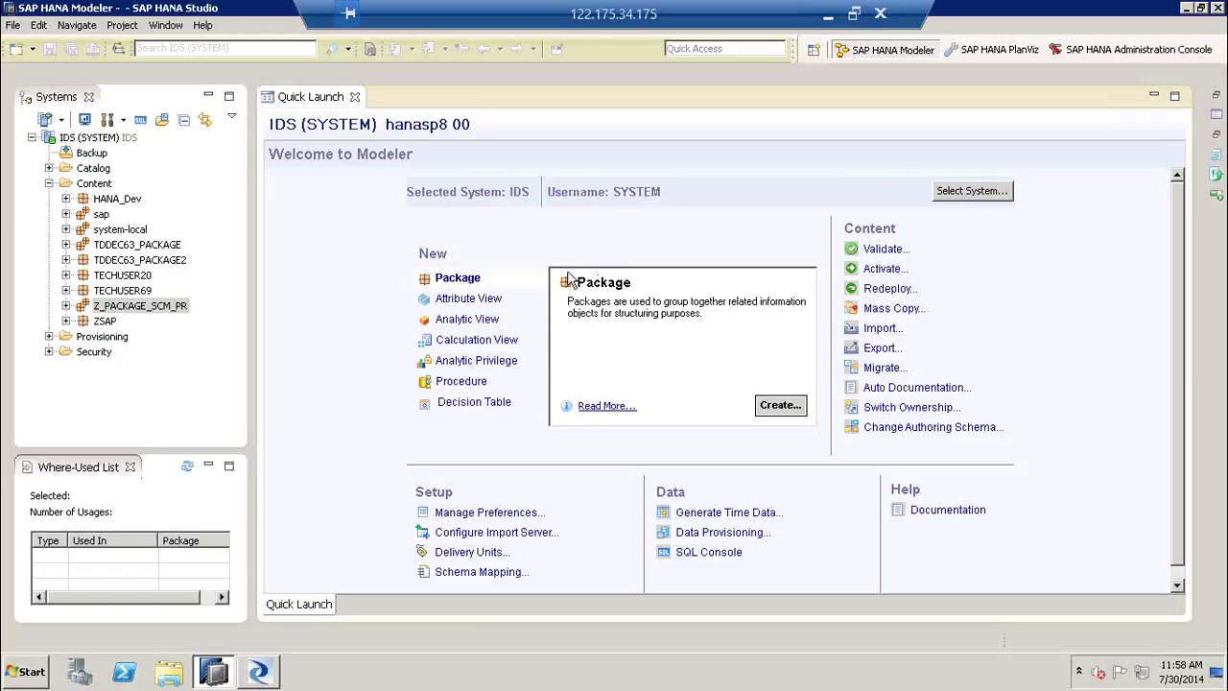
left_click(99, 186)
left_click(49, 184)
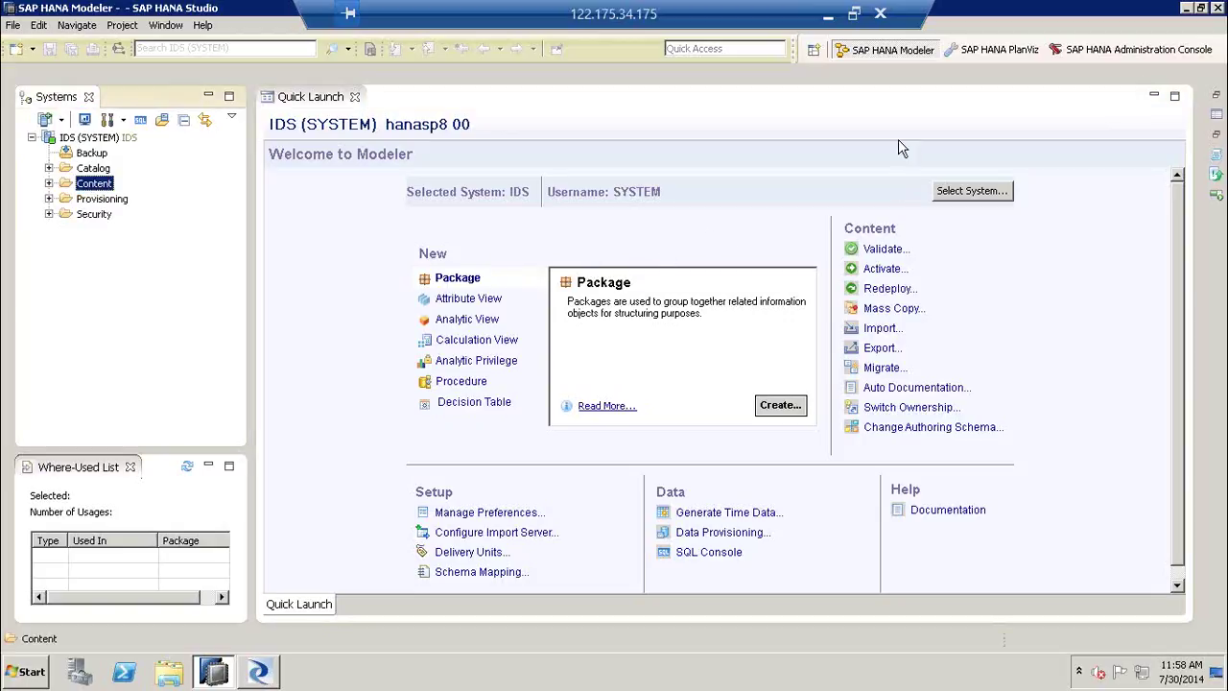
left_click(1082, 123)
left_click(663, 361)
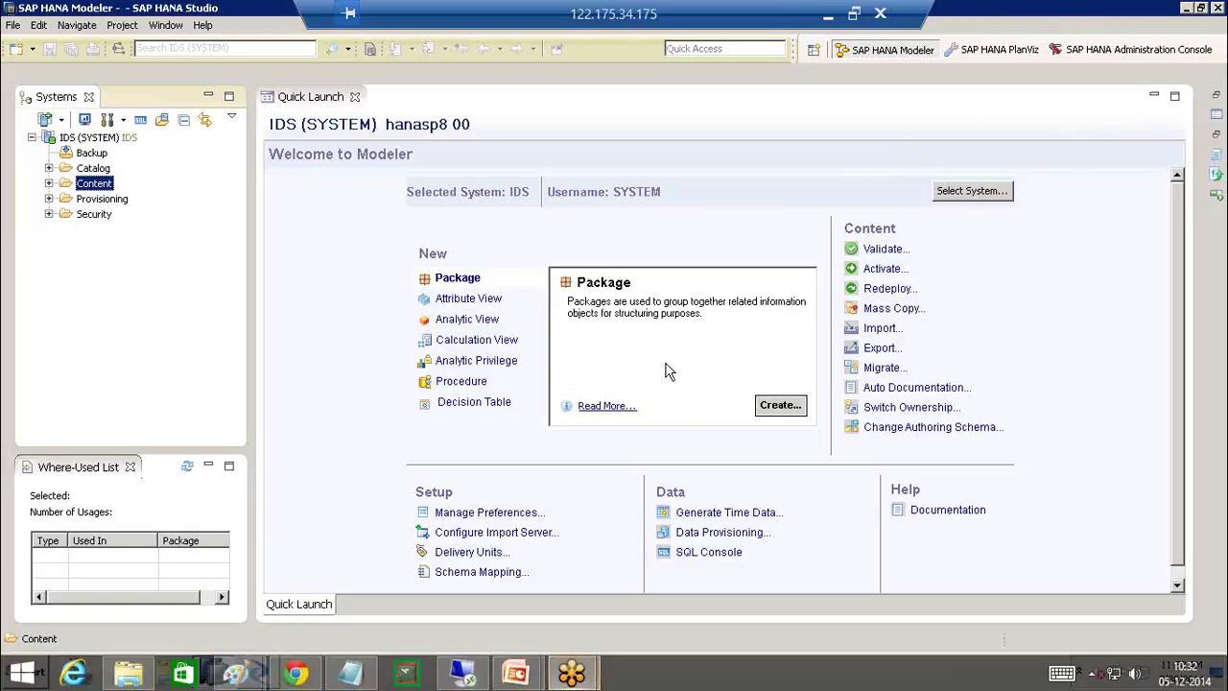